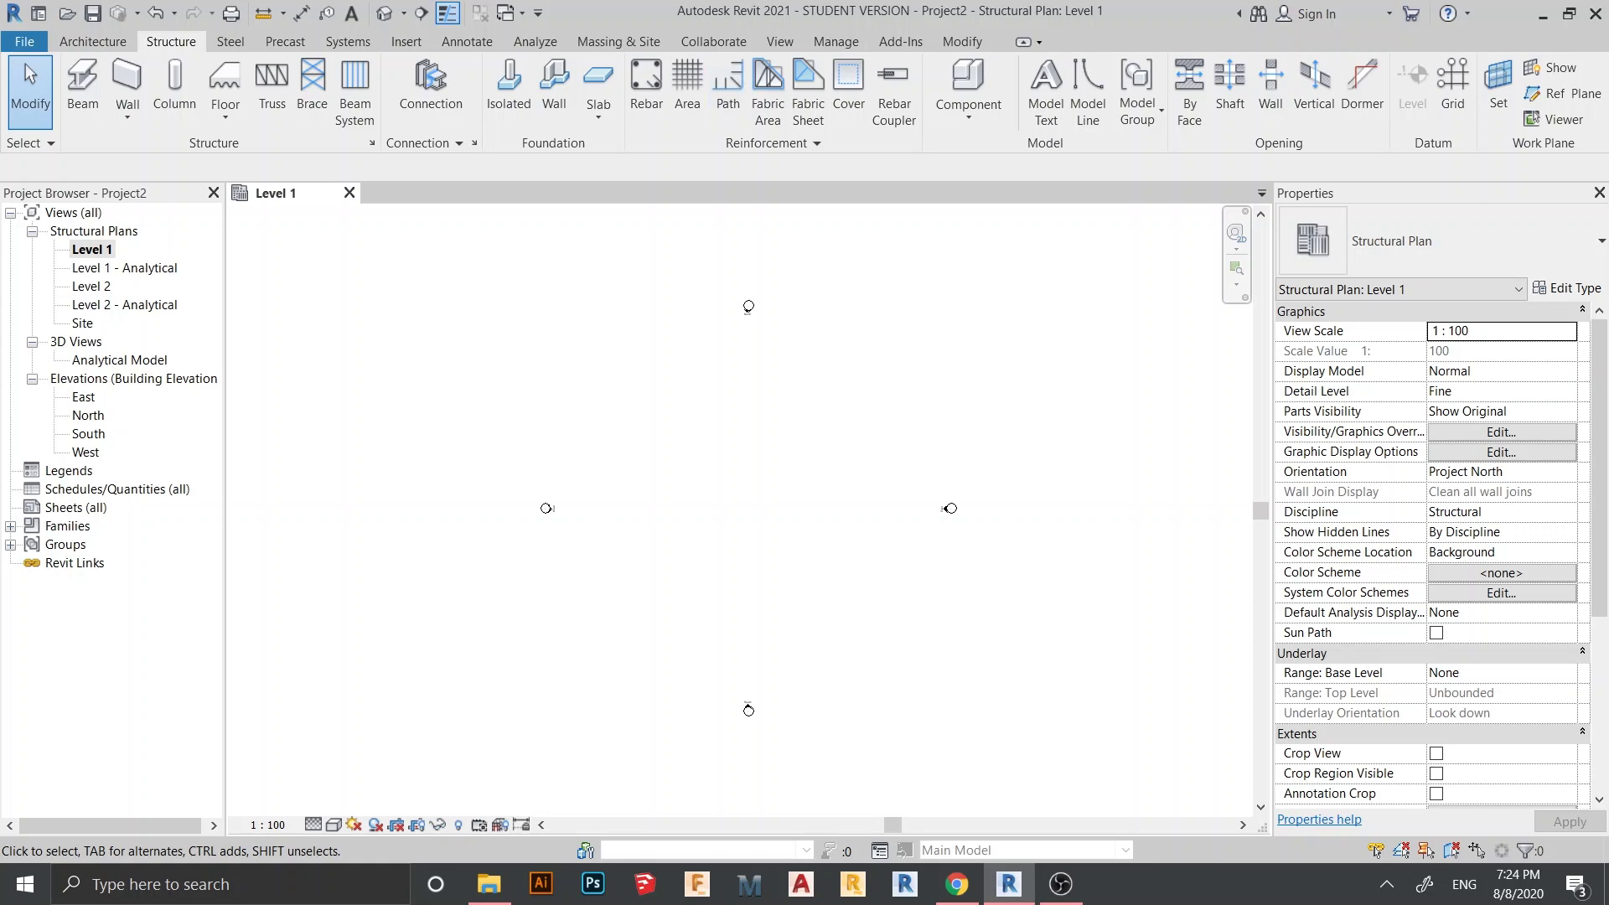
Step: Place one vertical UC305x305x97 structural column in the Level 1 plan, with its height reaching Level 2
middle_click_drag(746, 503, 716, 485)
scroll(683, 463, "up", 1)
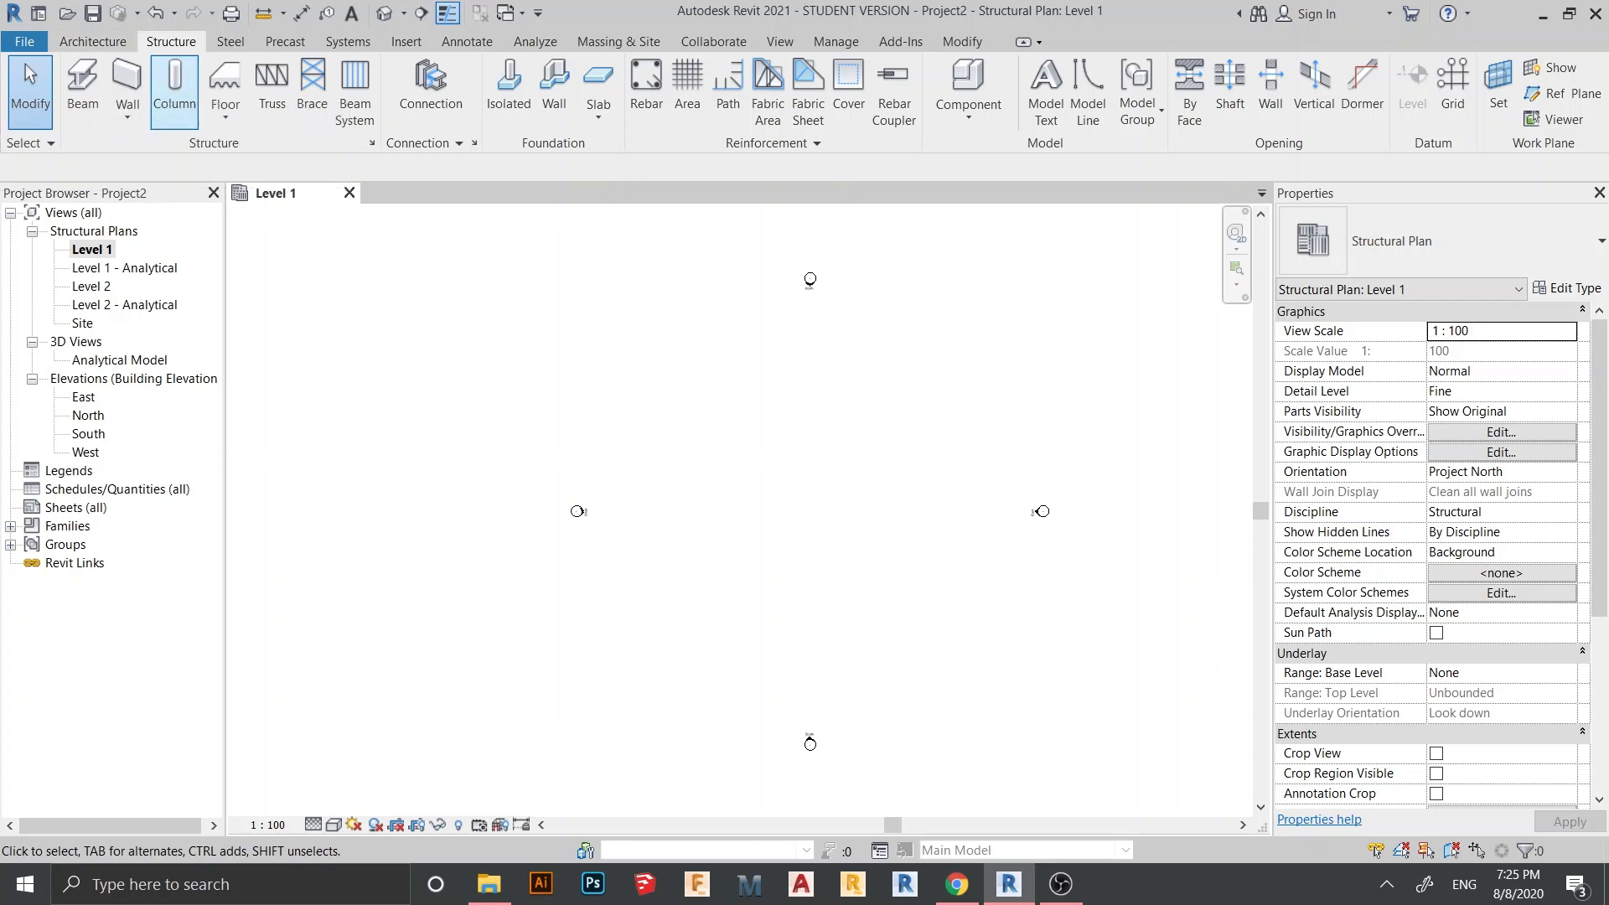
left_click(174, 91)
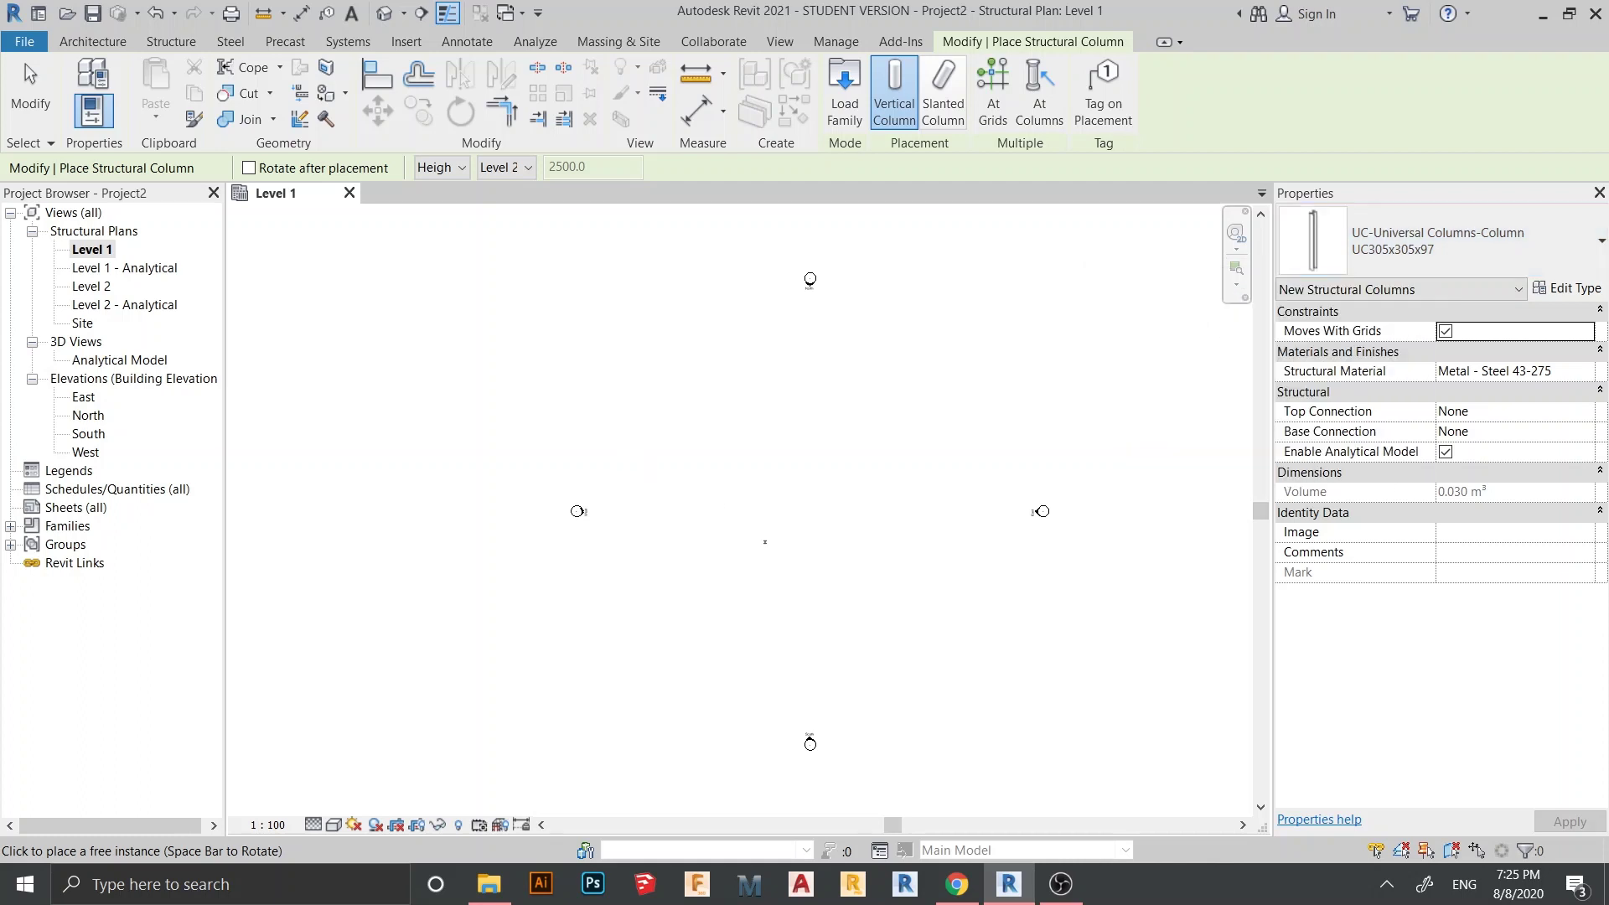
scroll(767, 540, "up", 2)
middle_click_drag(870, 464, 768, 456)
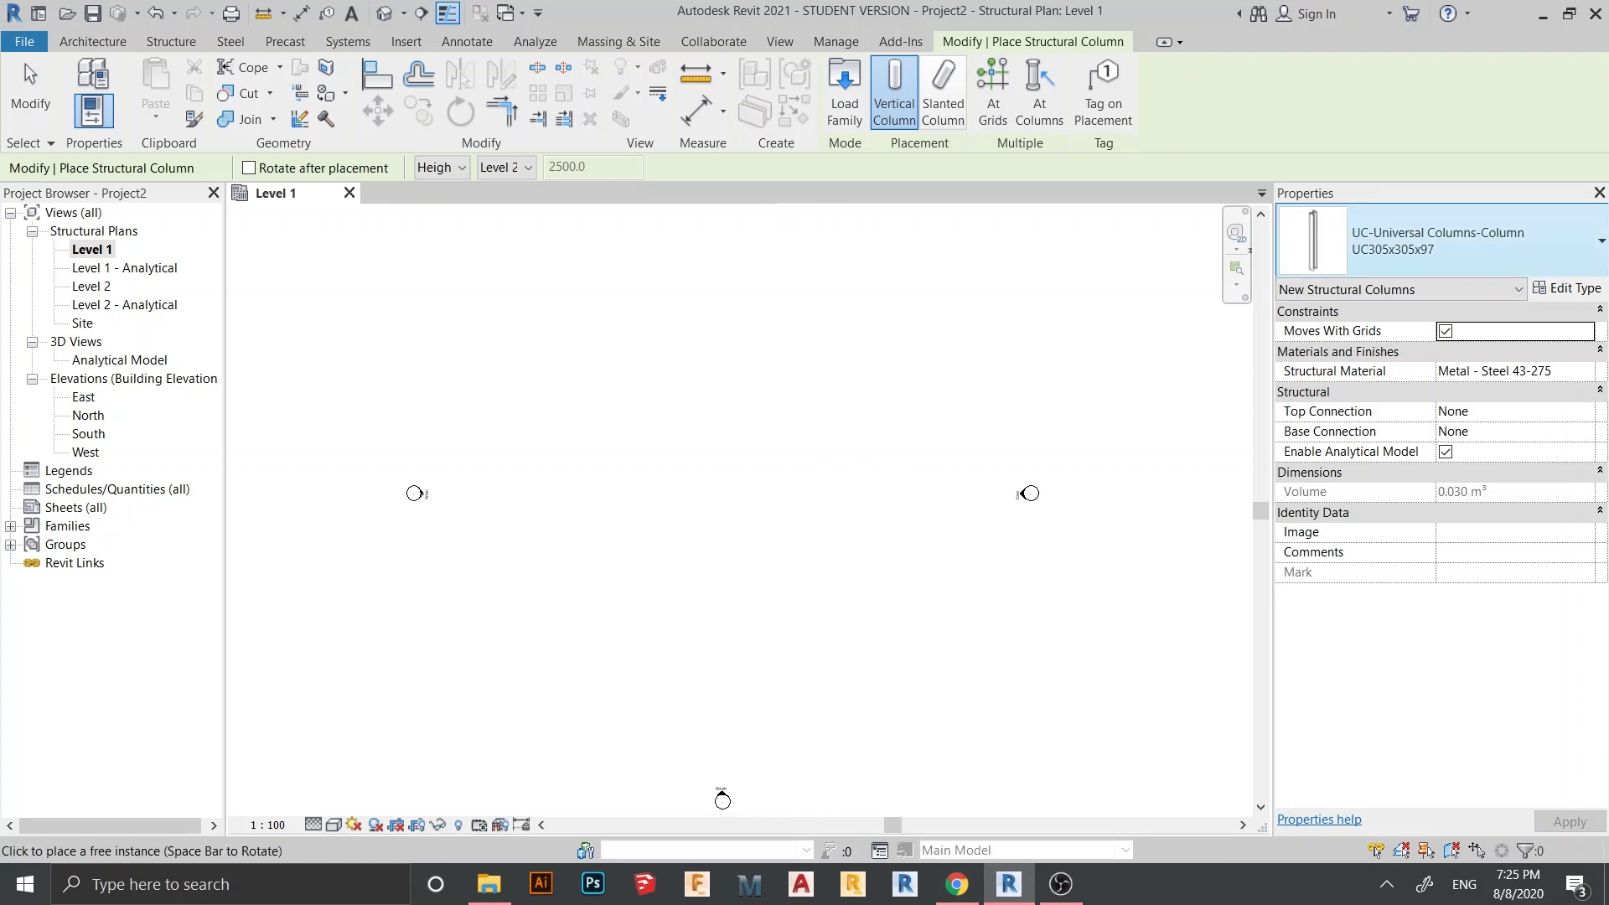
scroll(670, 511, "up", 3)
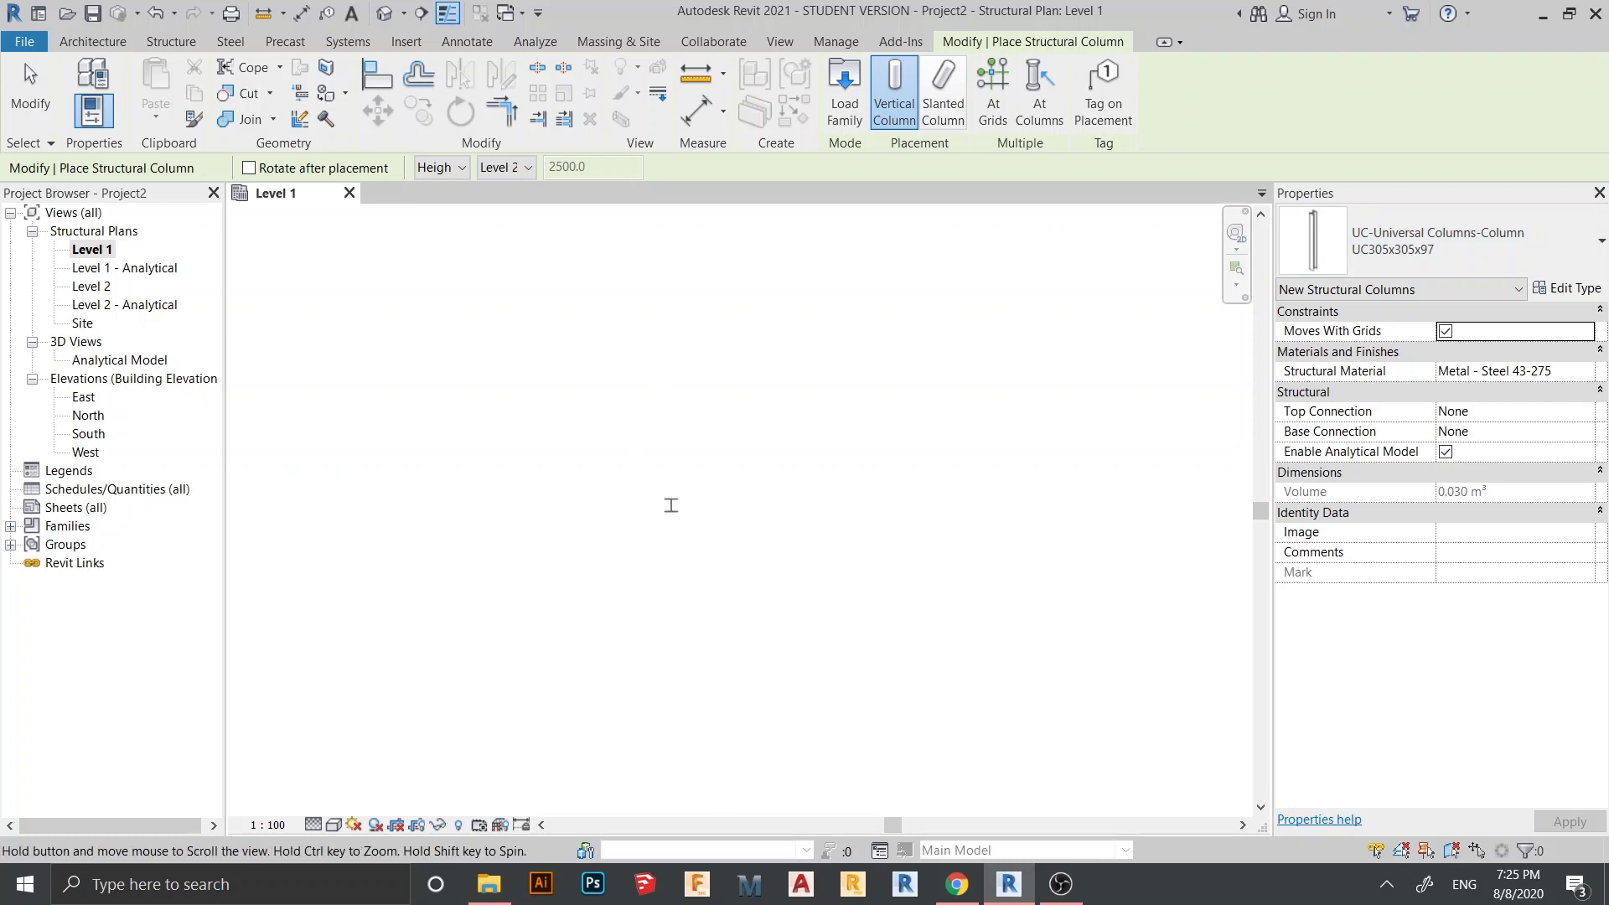
scroll(642, 425, "up", 3)
scroll(662, 336, "up", 2)
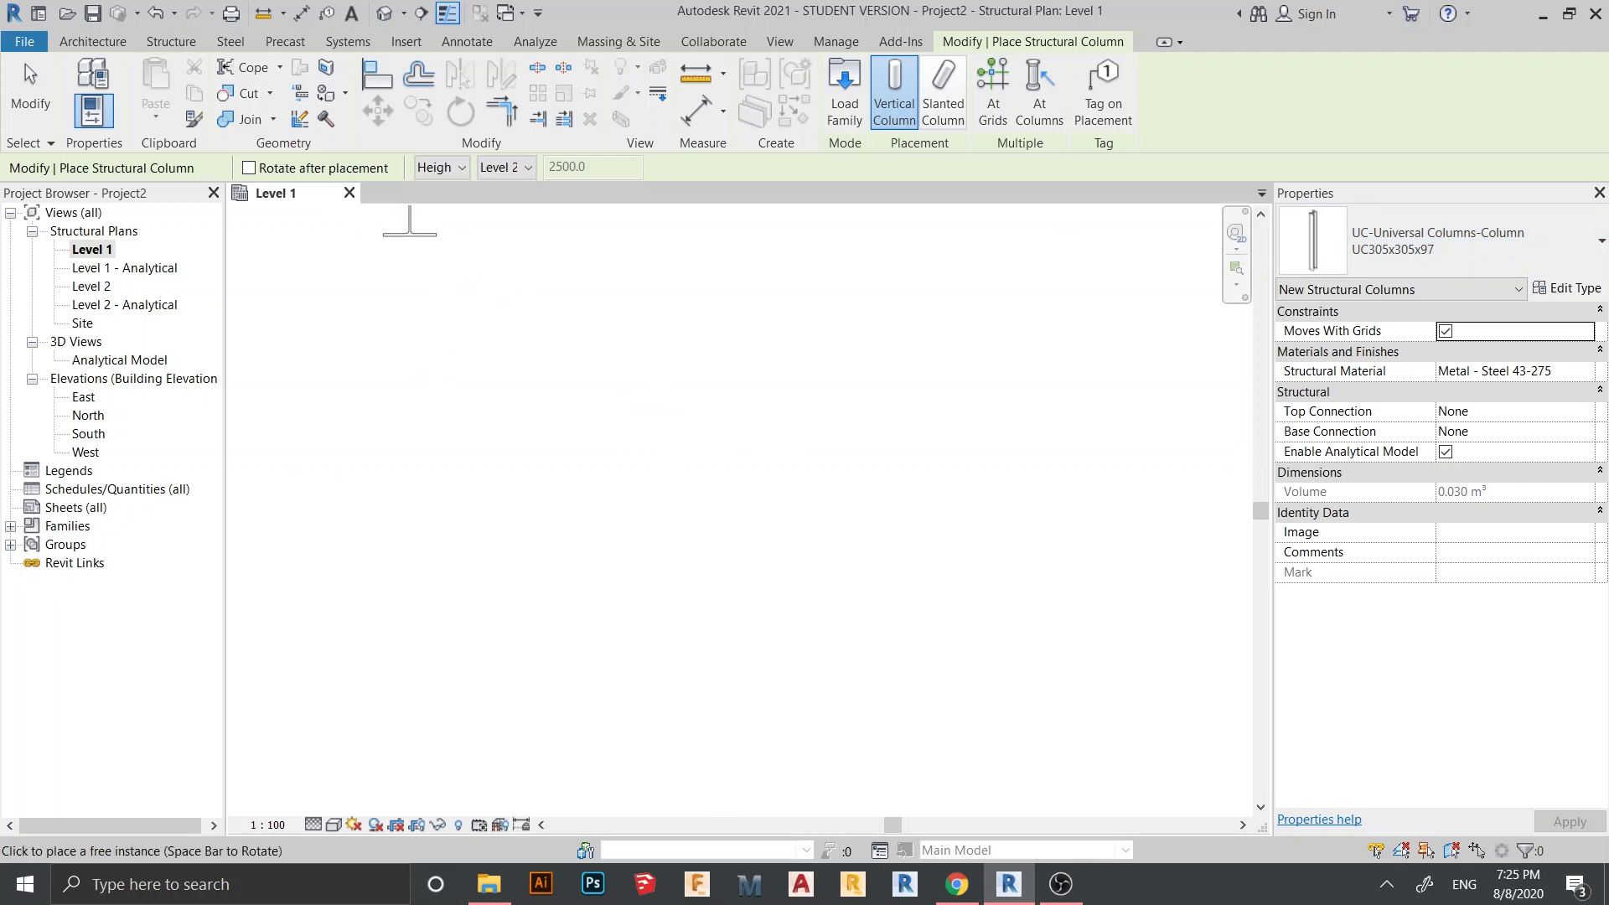
left_click(442, 167)
left_click(437, 204)
left_click(505, 167)
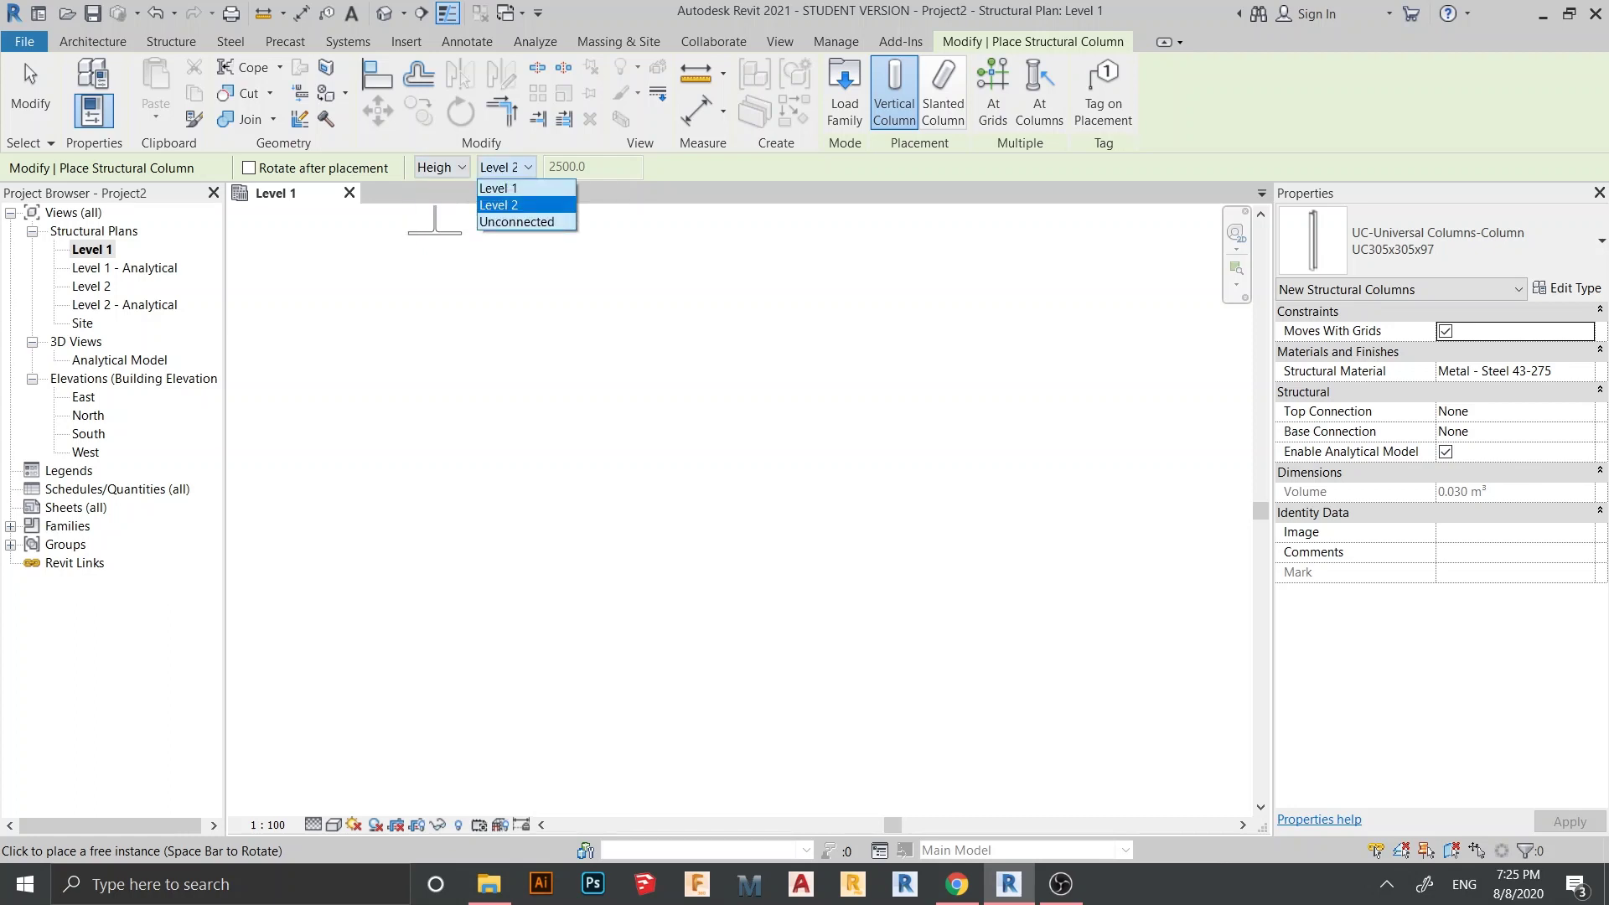
left_click(503, 205)
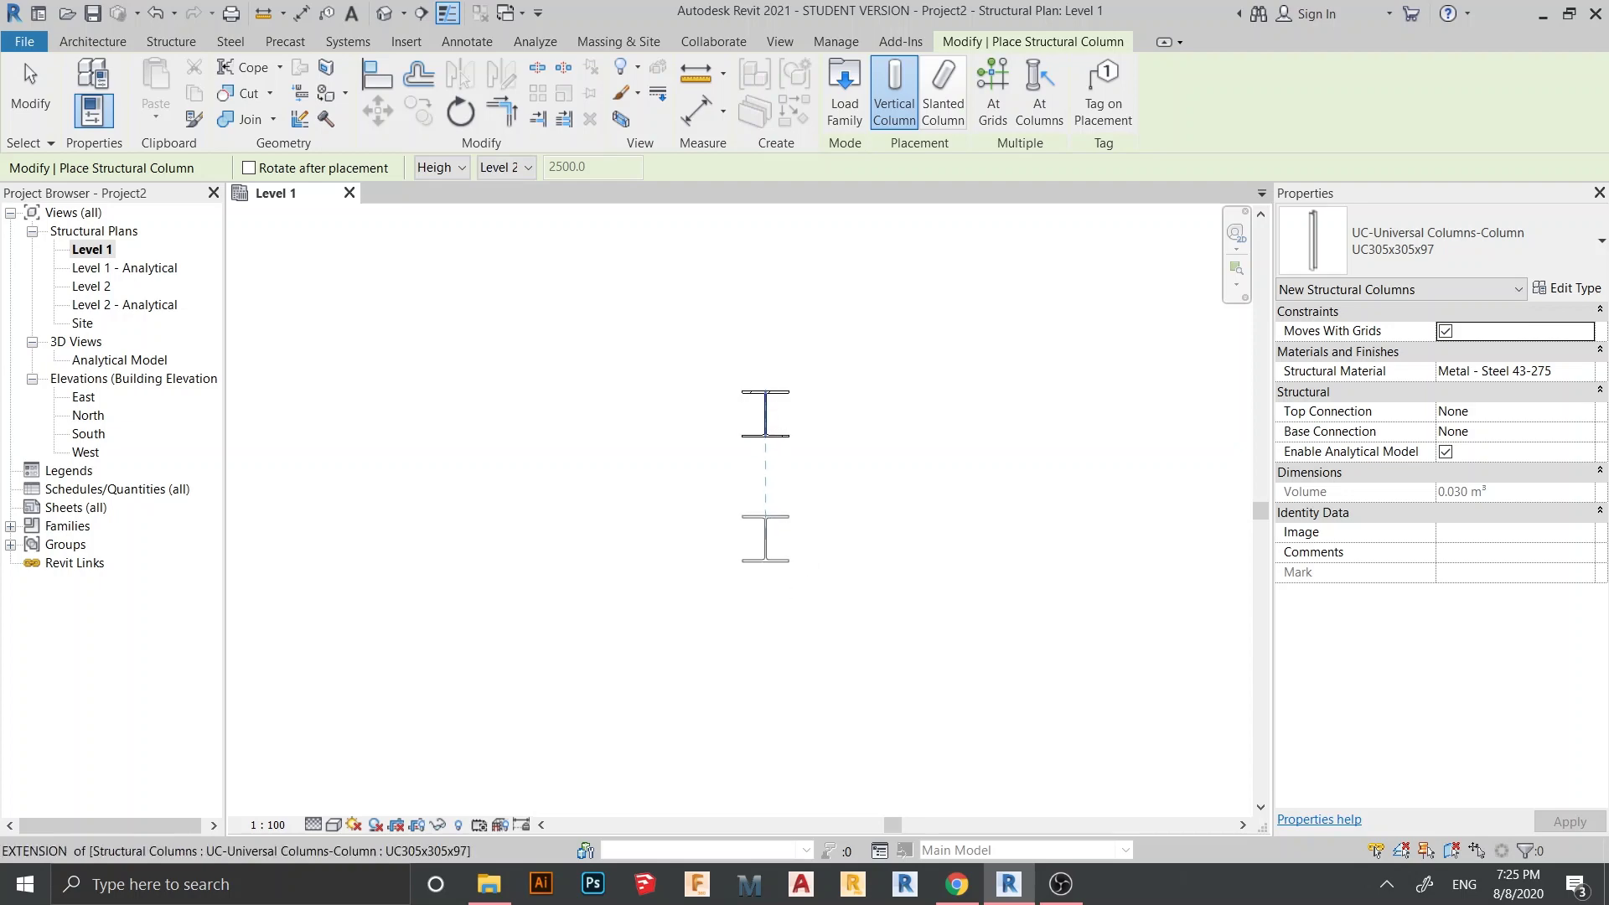
key("Escape")
key("Escape")
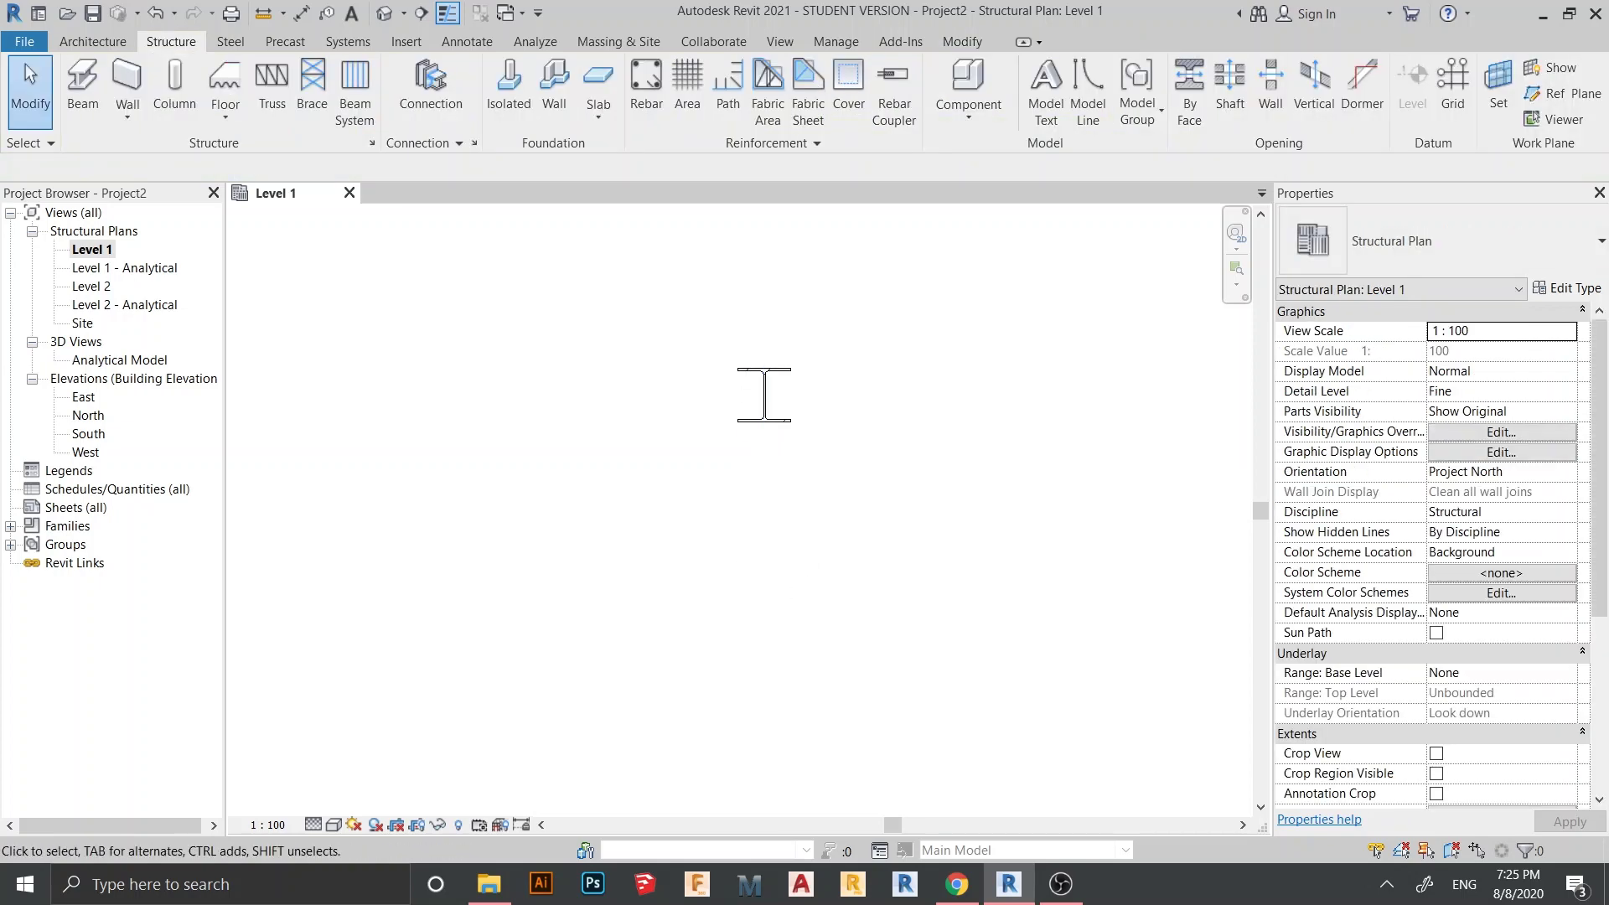
Step: Place an 1800 x 1200 x 450mm rectangular isolated footing, rotated with its long side horizontal, centred on the column
scroll(738, 321, "up", 3)
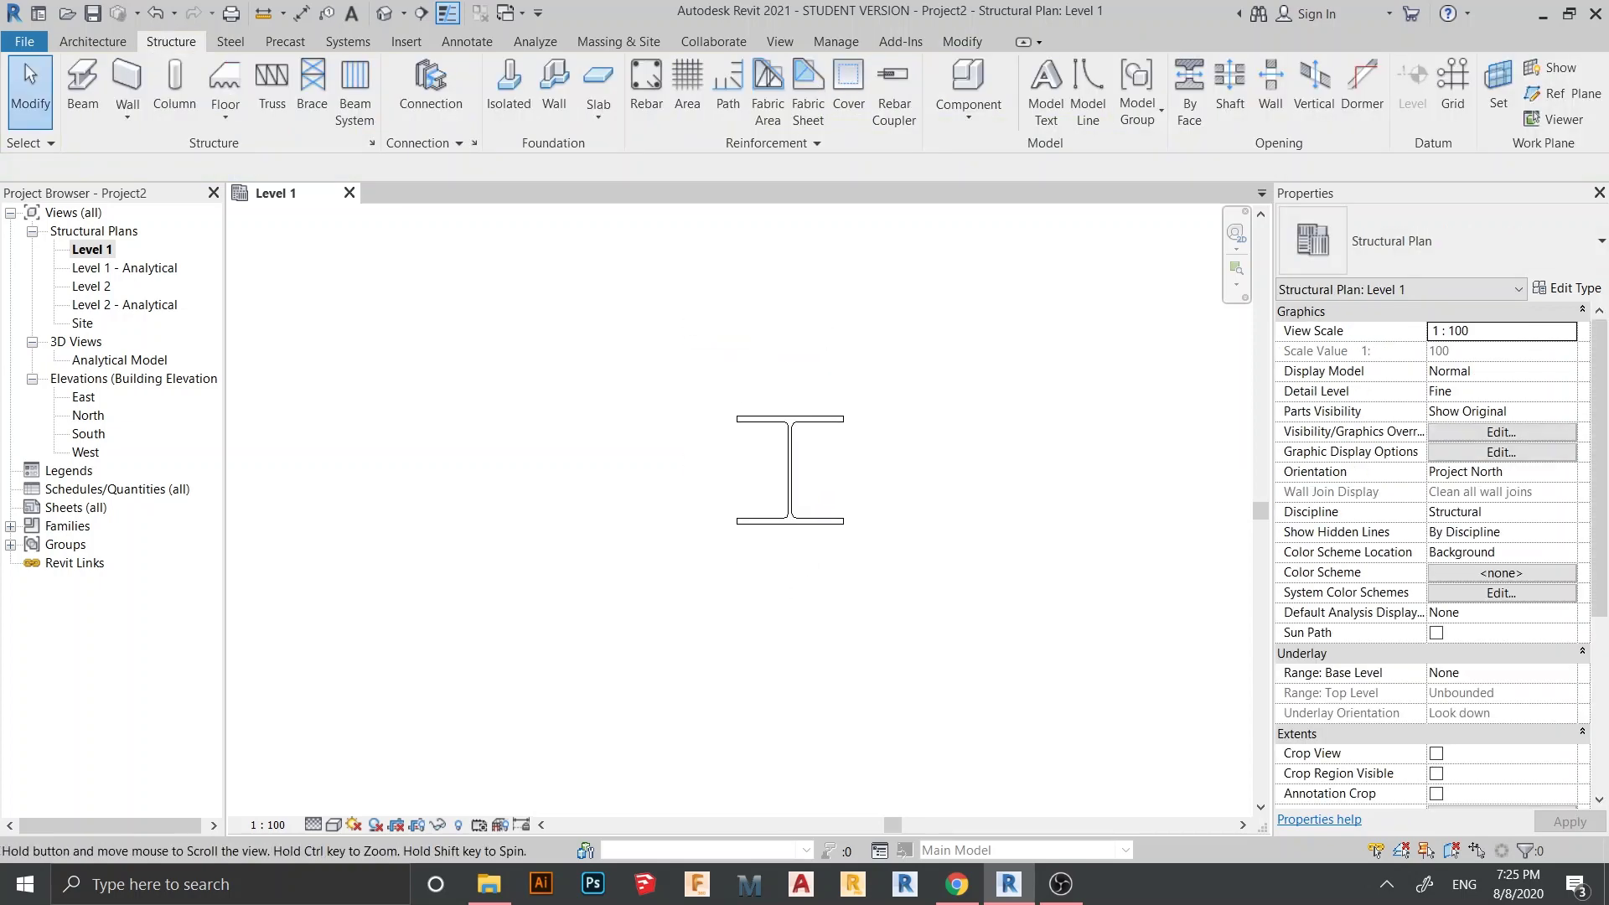
middle_click_drag(790, 470, 730, 465)
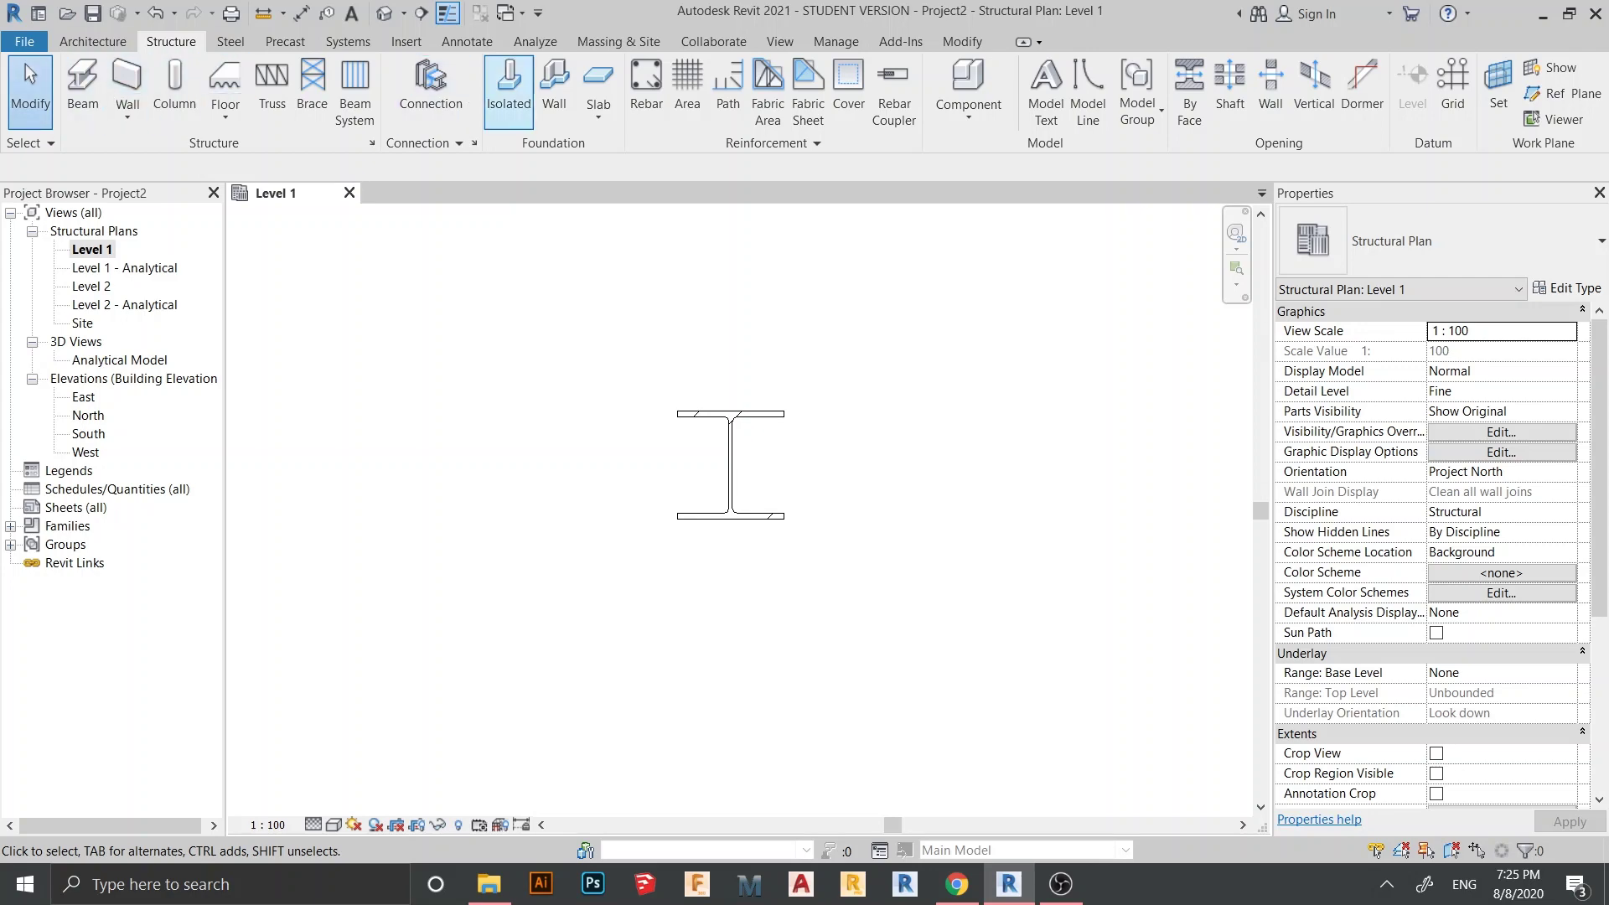
left_click(509, 88)
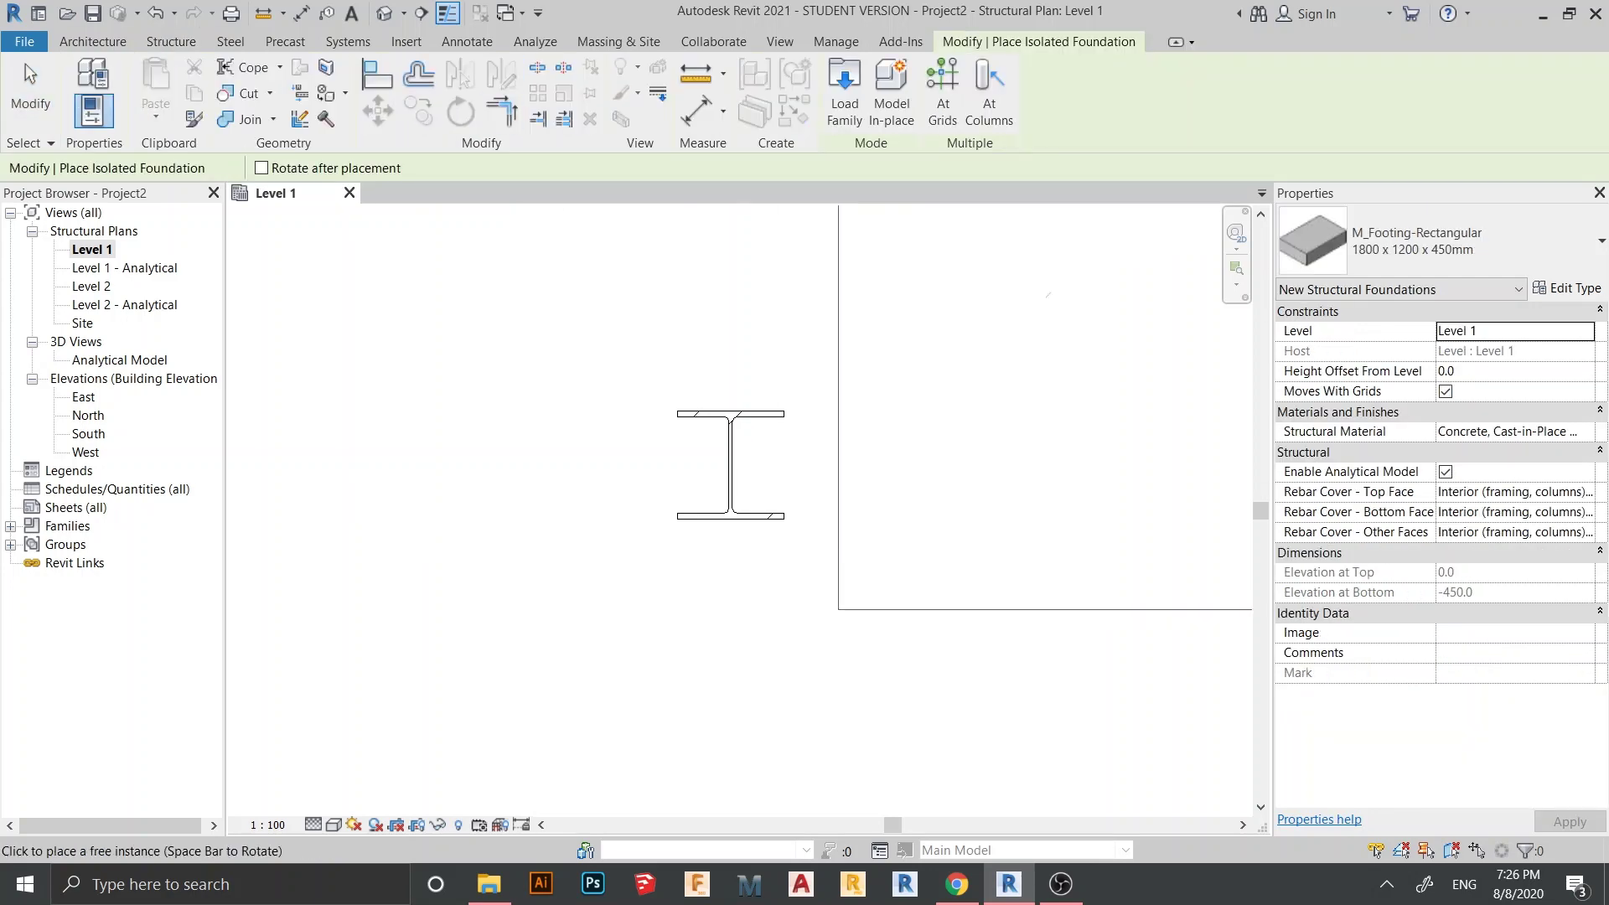
scroll(834, 502, "down", 4)
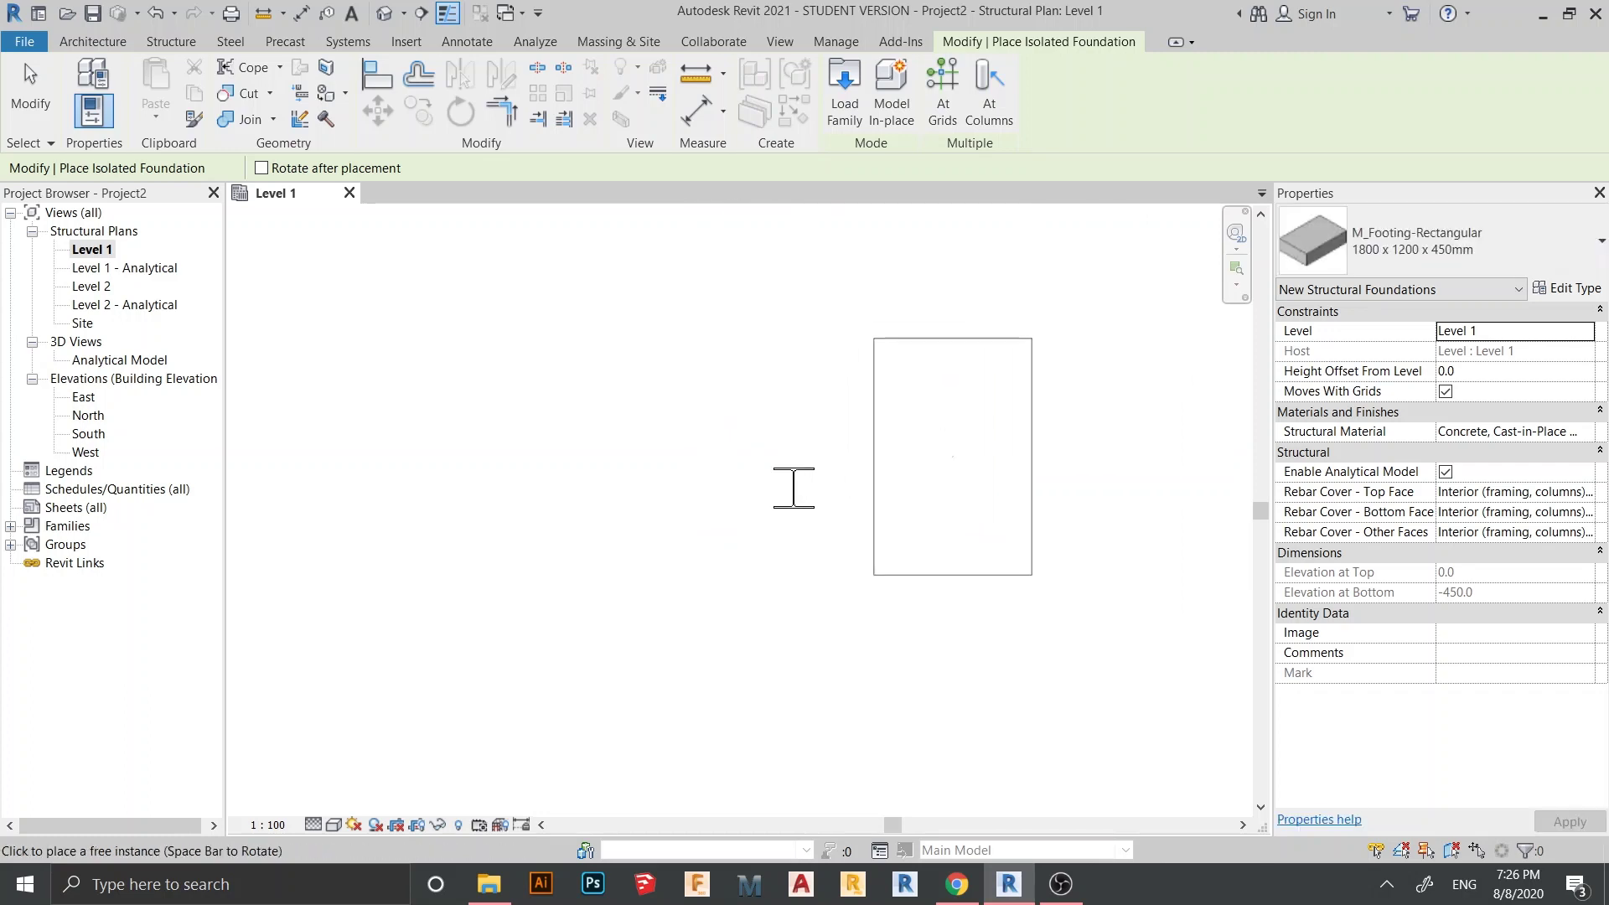
middle_click_drag(953, 456, 1021, 407)
scroll(847, 530, "up", 3)
scroll(875, 425, "down", 1)
middle_click_drag(876, 425, 789, 544)
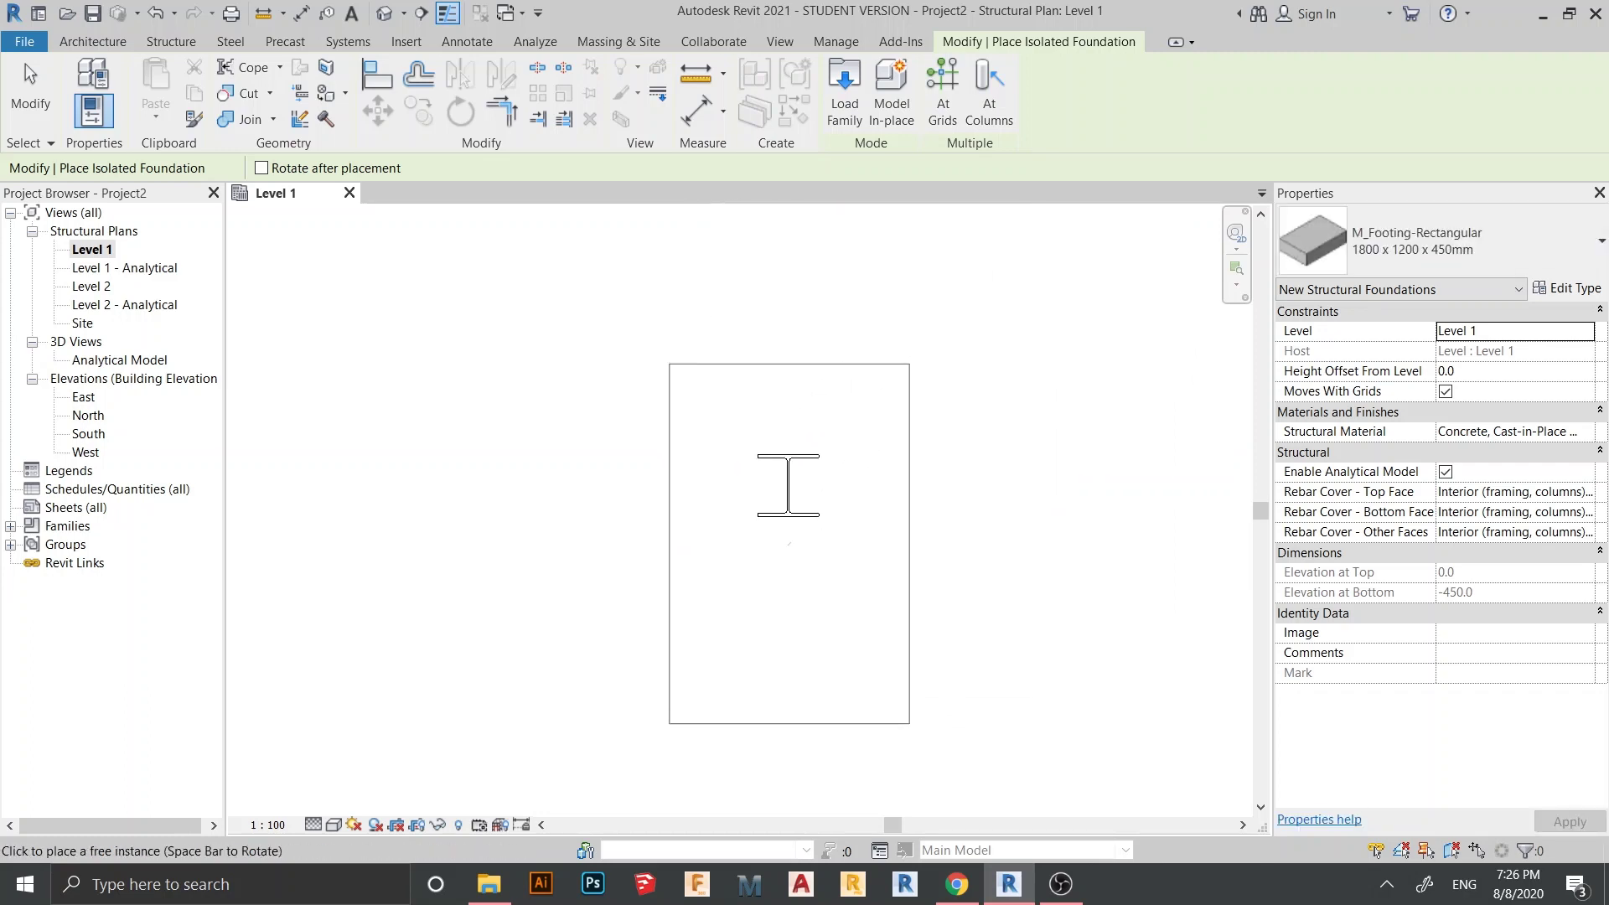
key("space")
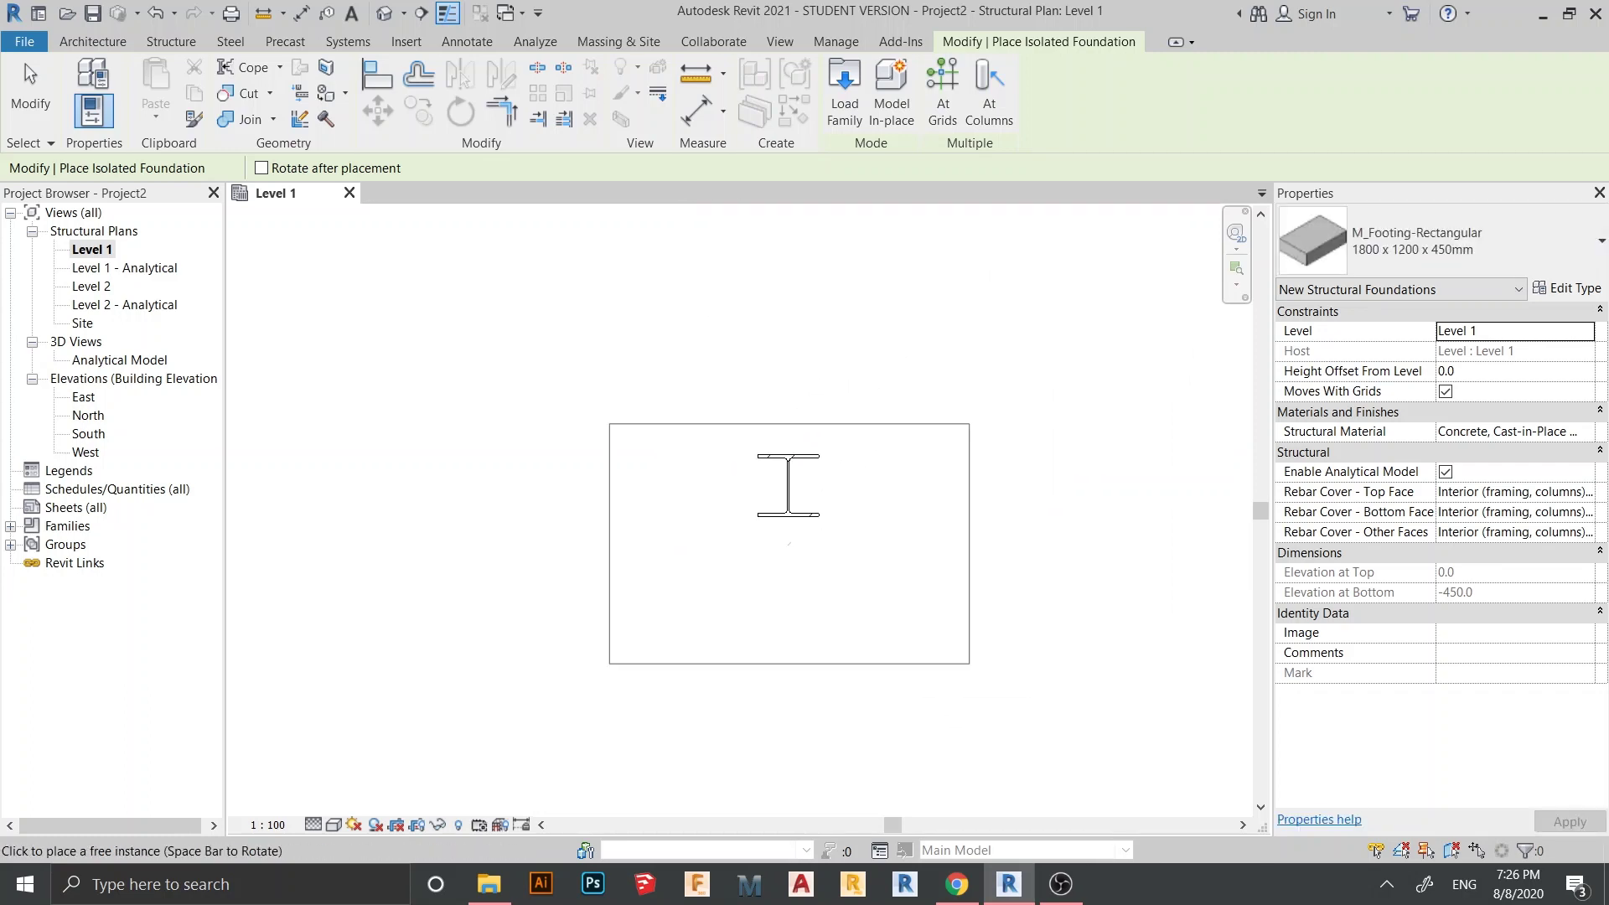
scroll(800, 545, "up", 2)
scroll(783, 576, "up", 1)
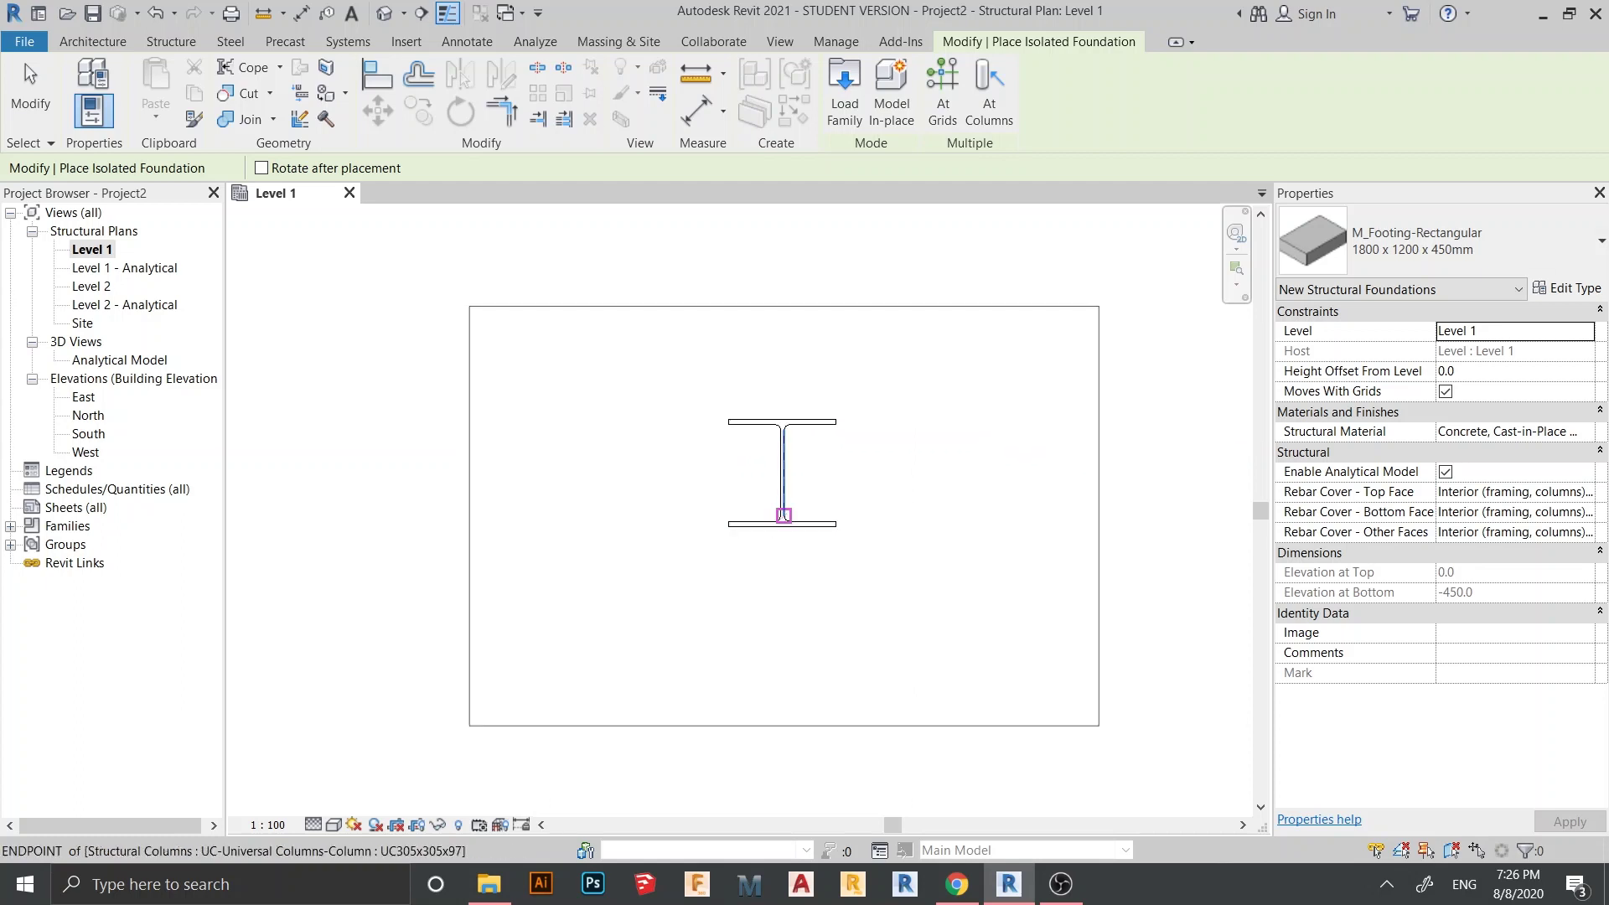
left_click(782, 473)
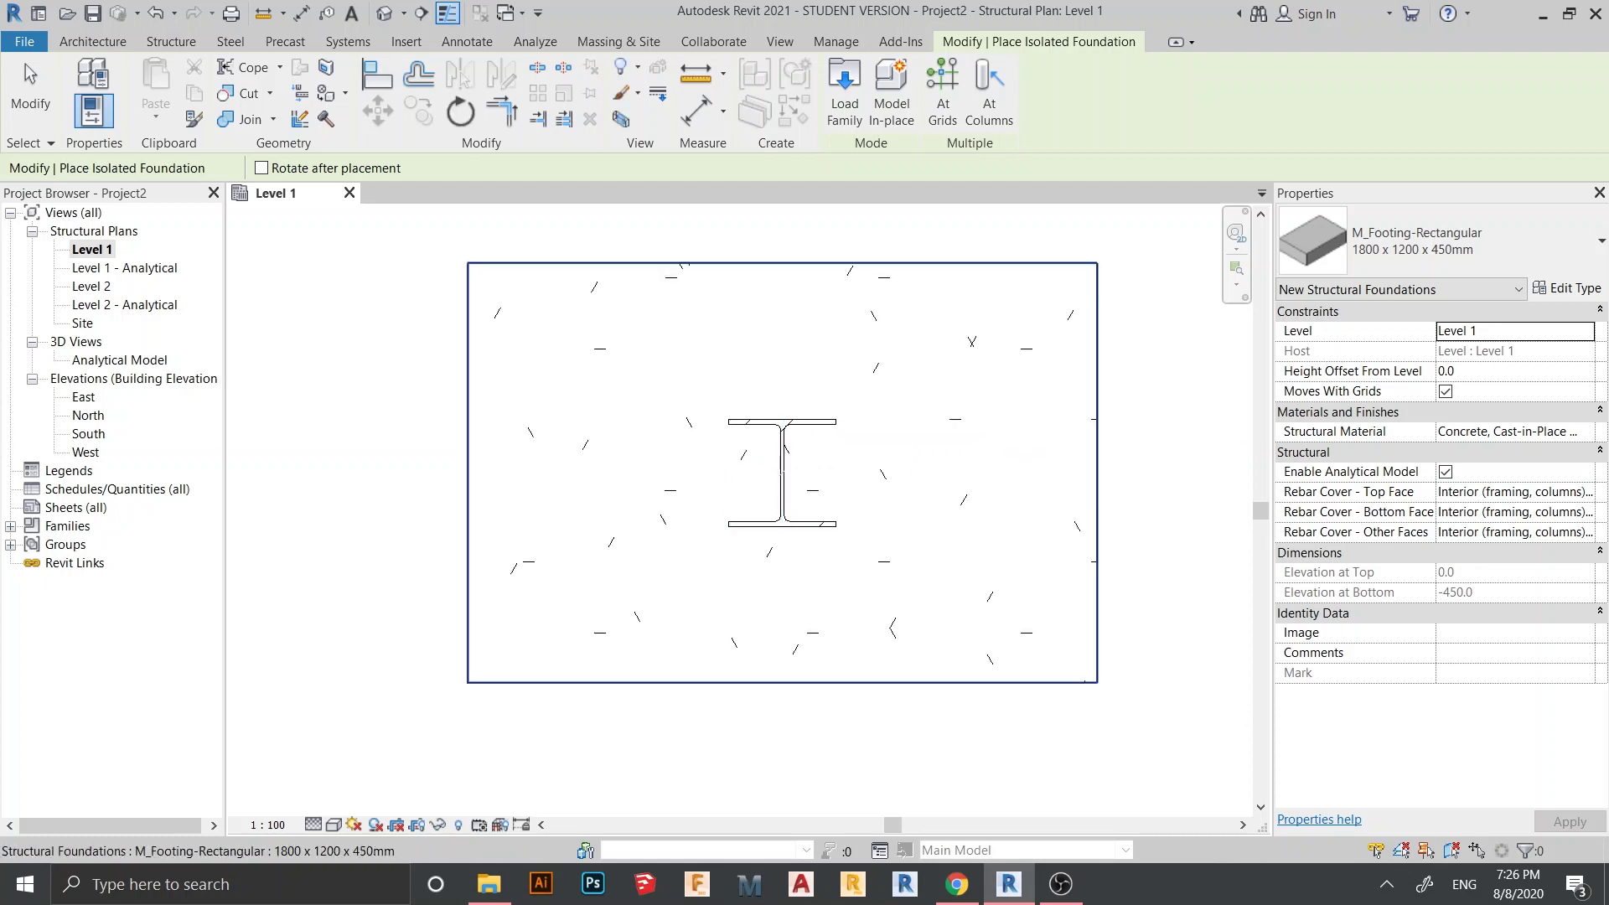
key("Escape")
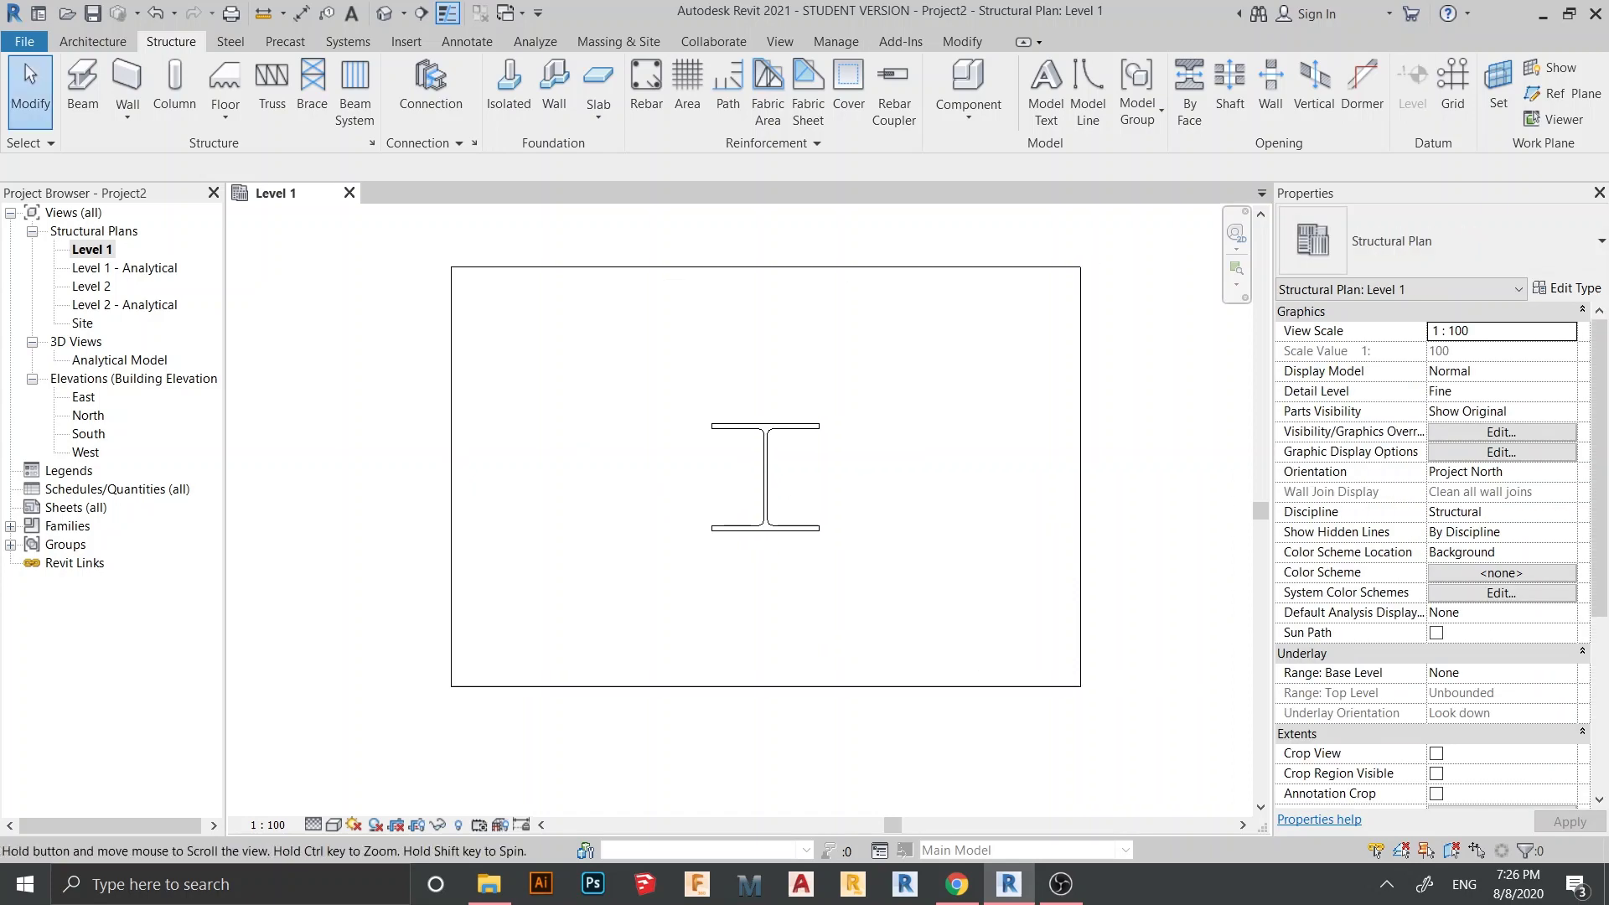
Step: Open the default 3D view and examine how the column sits on its footing
scroll(695, 473, "down", 2)
left_click(385, 13)
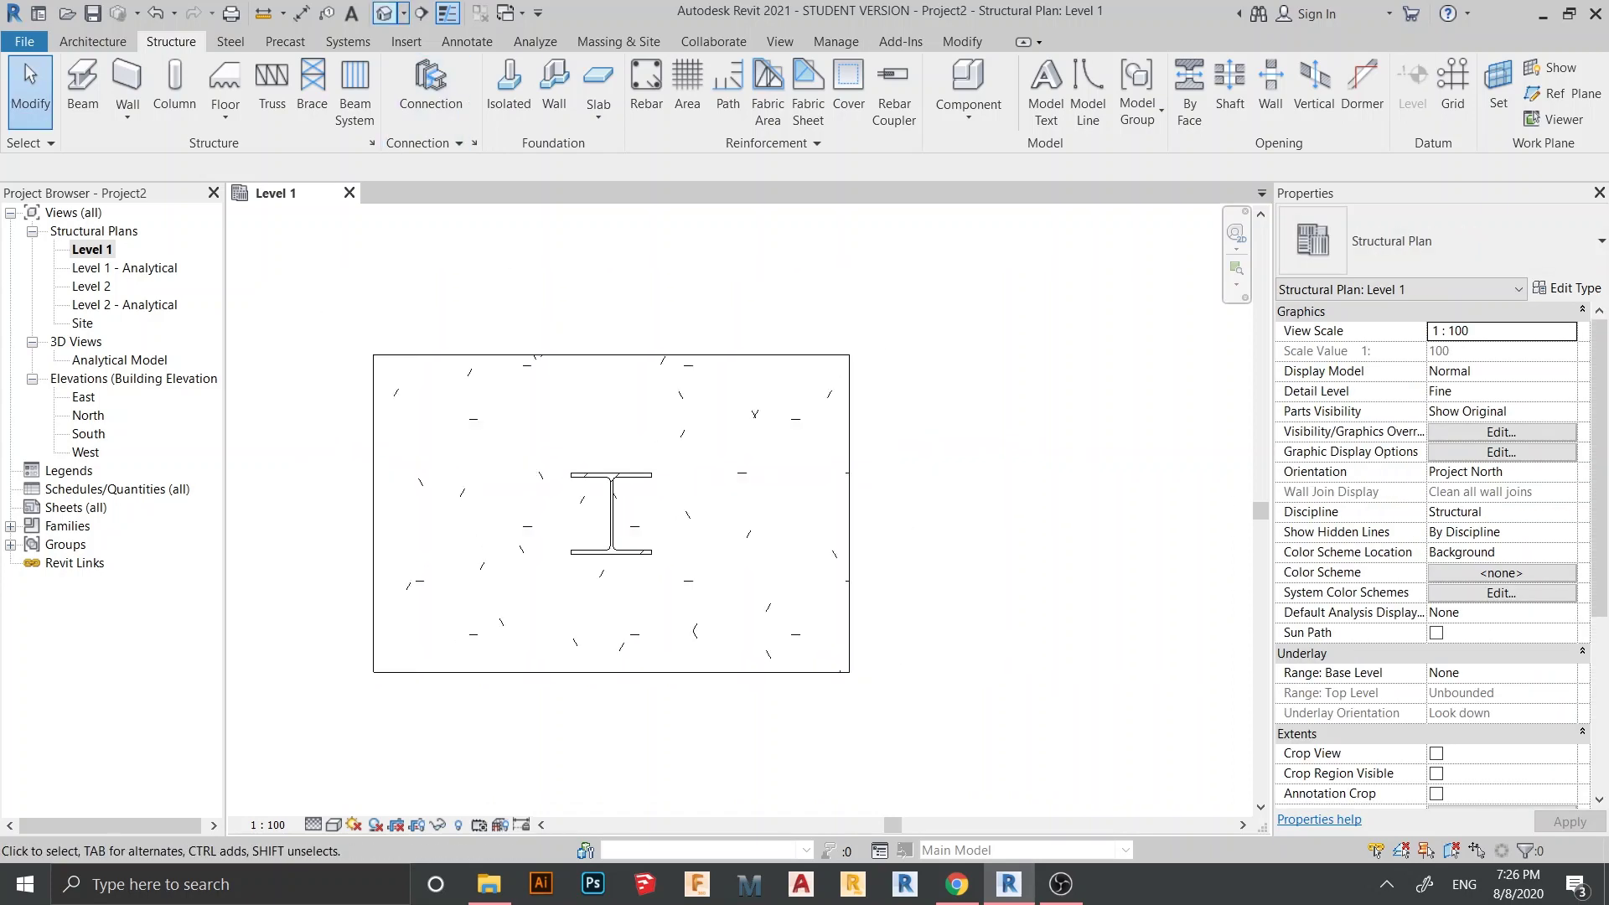
scroll(730, 429, "down", 3)
middle_click_drag(731, 429, 829, 402, "shift")
scroll(692, 508, "up", 8)
scroll(696, 495, "up", 1)
middle_click_drag(695, 495, 633, 507, "shift")
middle_click_drag(737, 478, 647, 733)
scroll(704, 557, "up", 3)
middle_click_drag(647, 734, 763, 570, "shift")
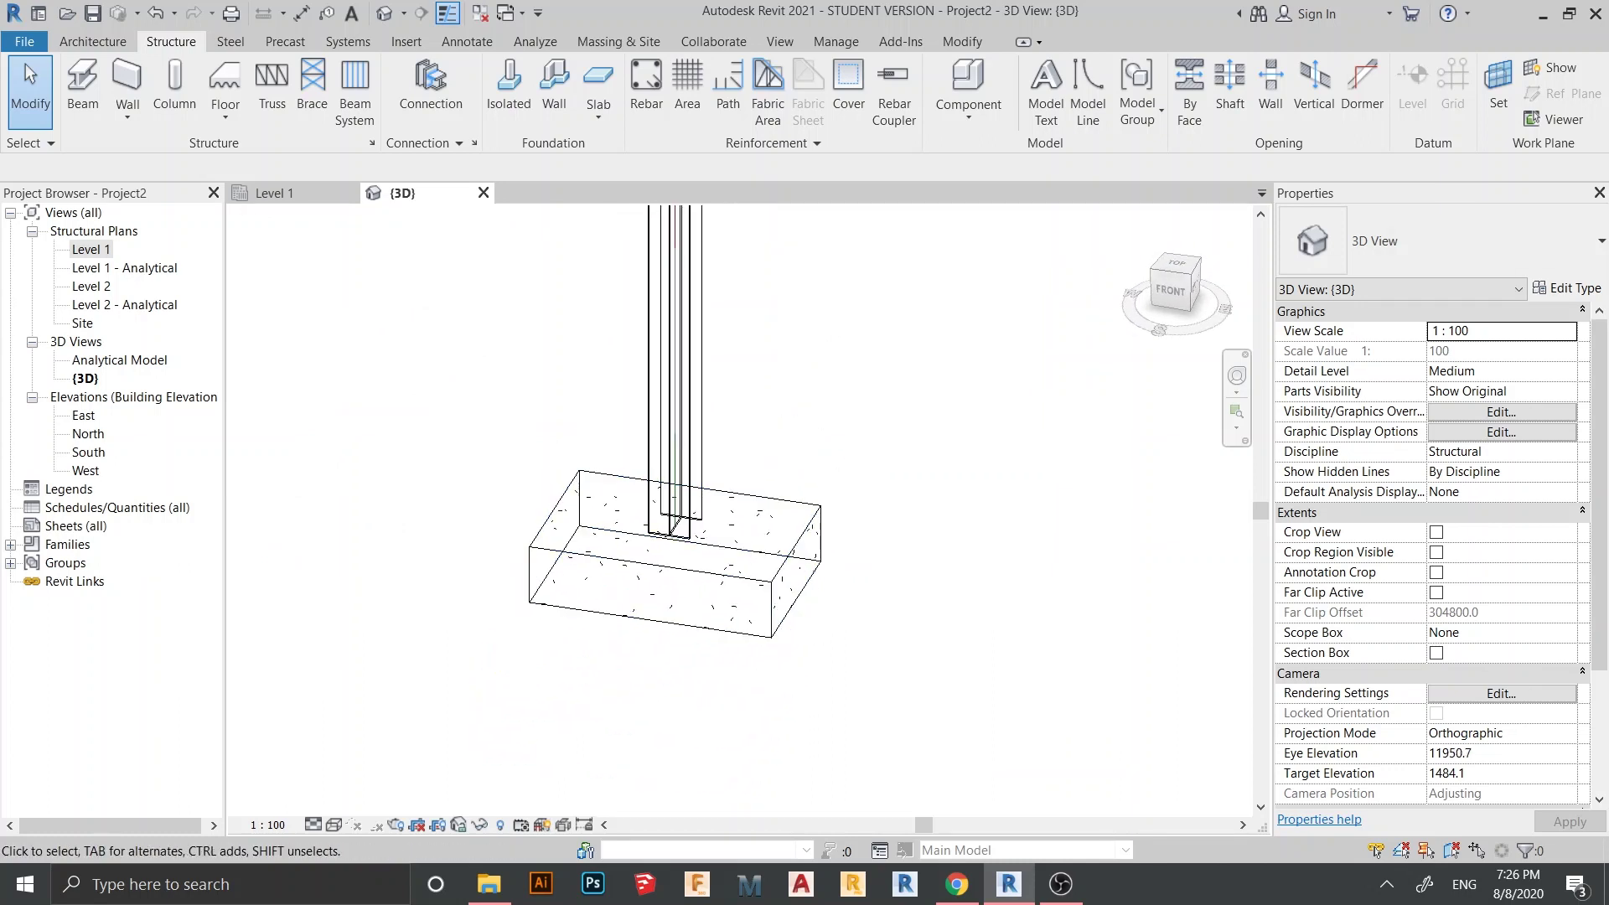
Step: Return to the Level 1 plan and draw a horizontal building section line just above the footing, extending past both its sides
left_click(274, 192)
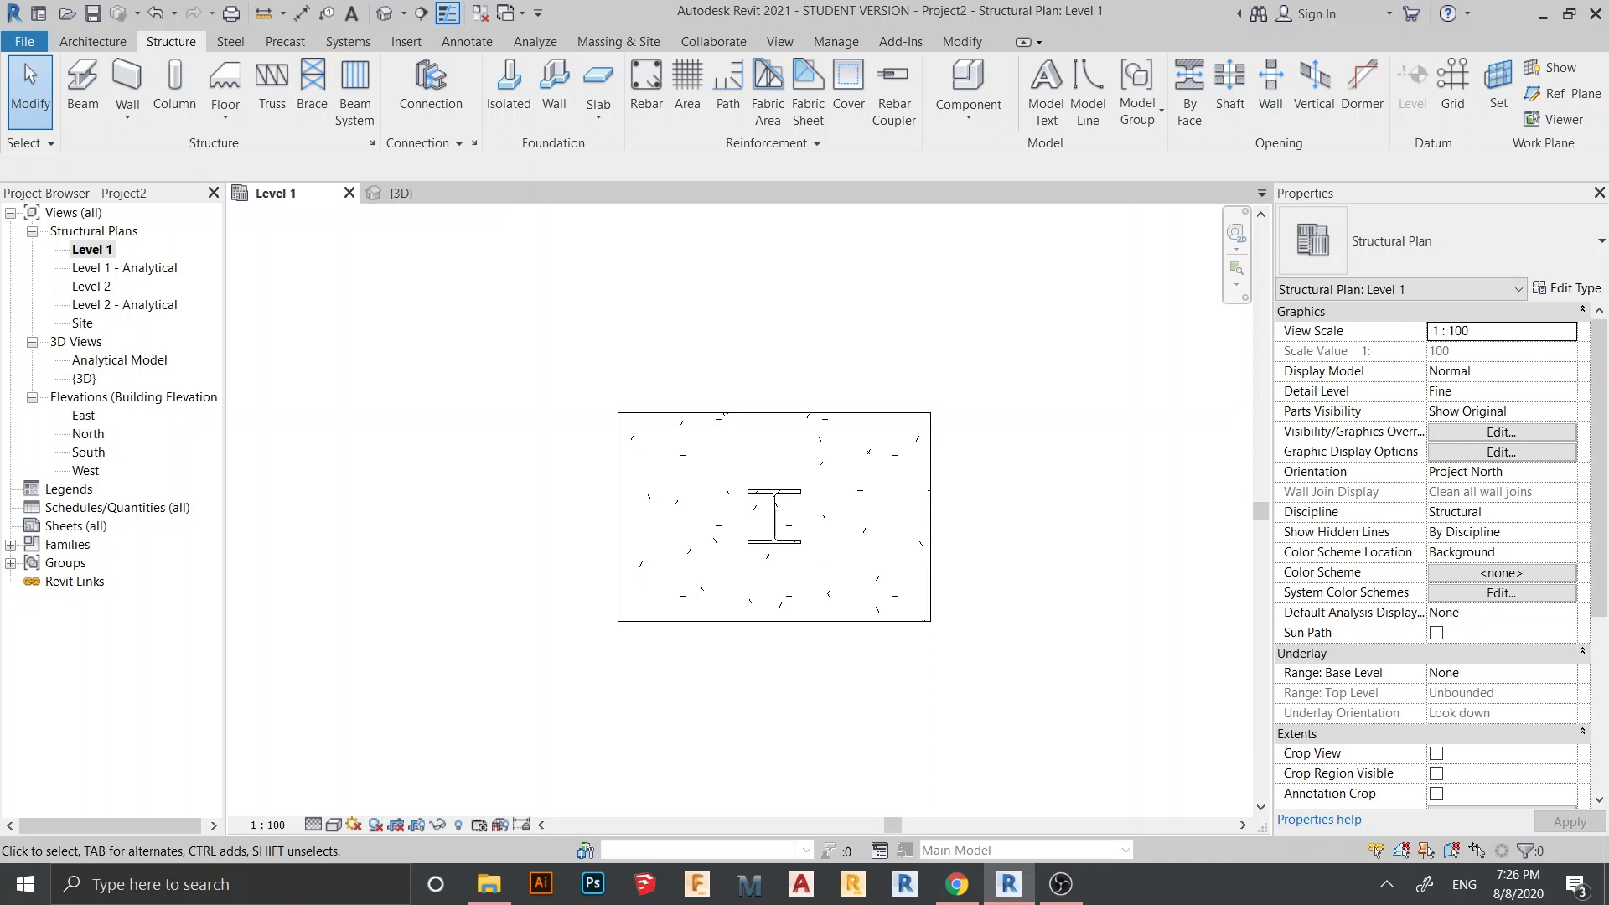
middle_click_drag(774, 516, 719, 542)
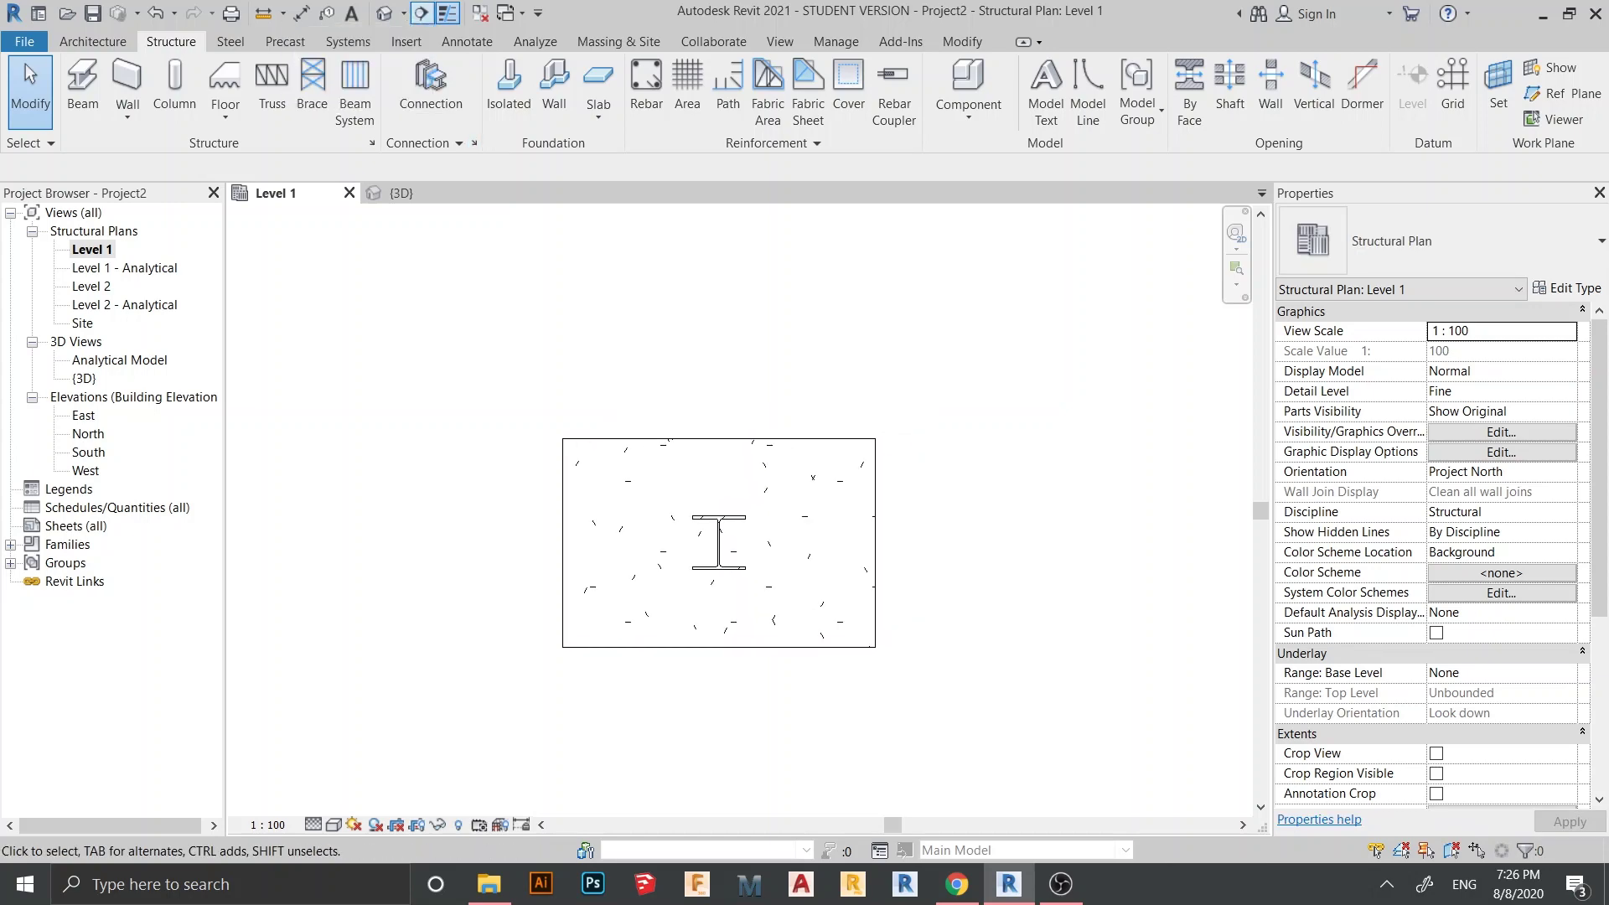
left_click(421, 13)
left_click(245, 369)
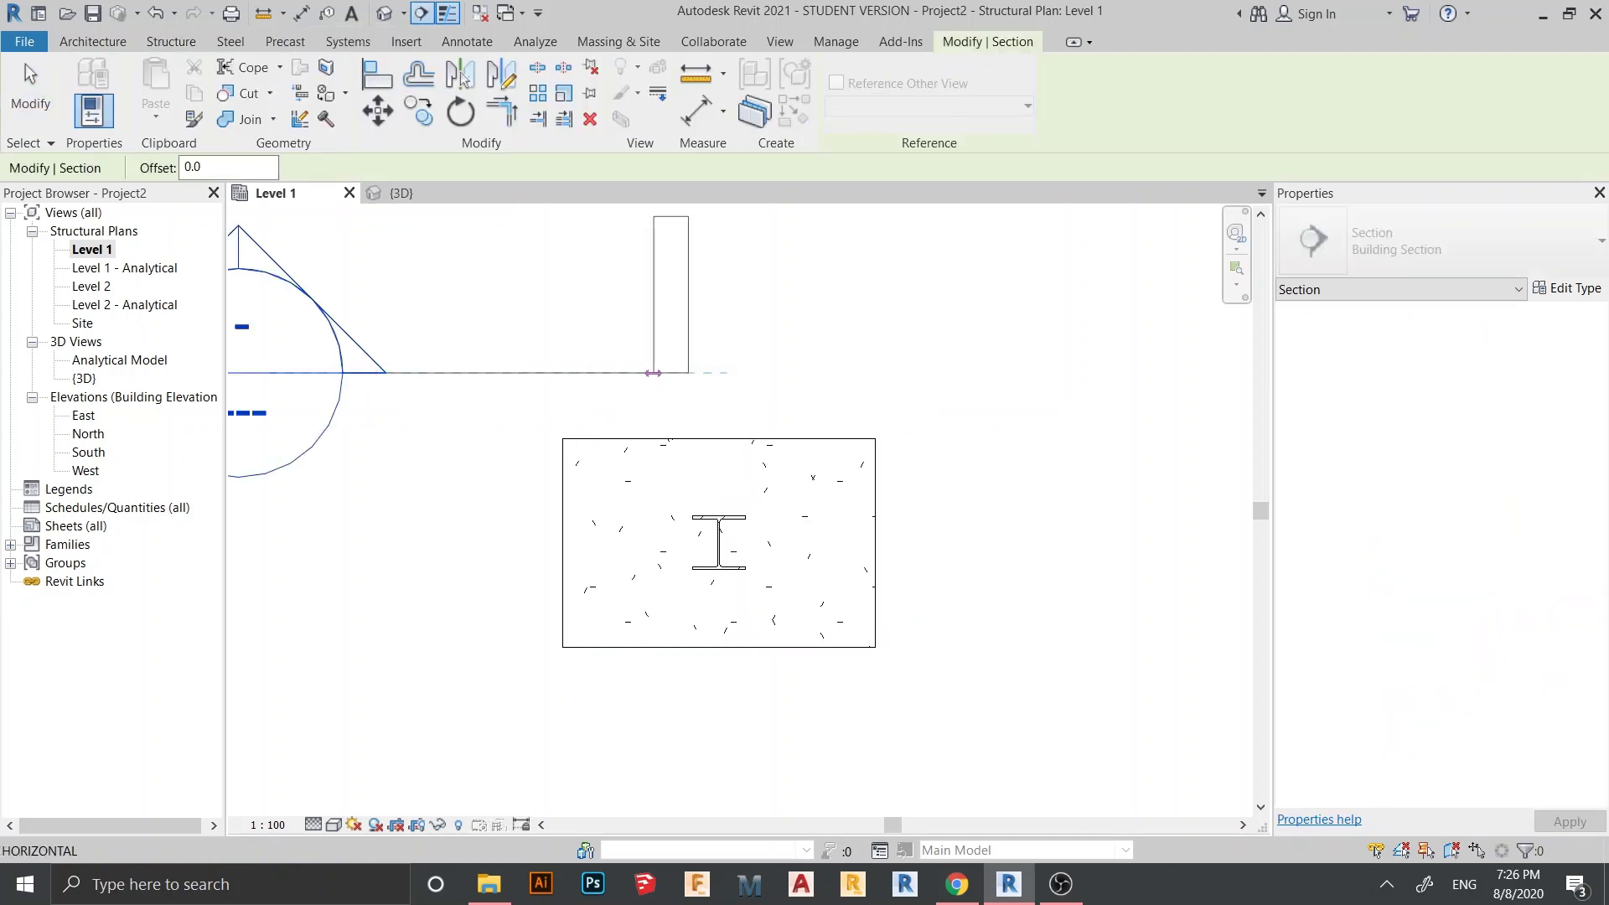
scroll(741, 388, "down", 2)
scroll(831, 378, "down", 1)
left_click(980, 378)
key("Escape")
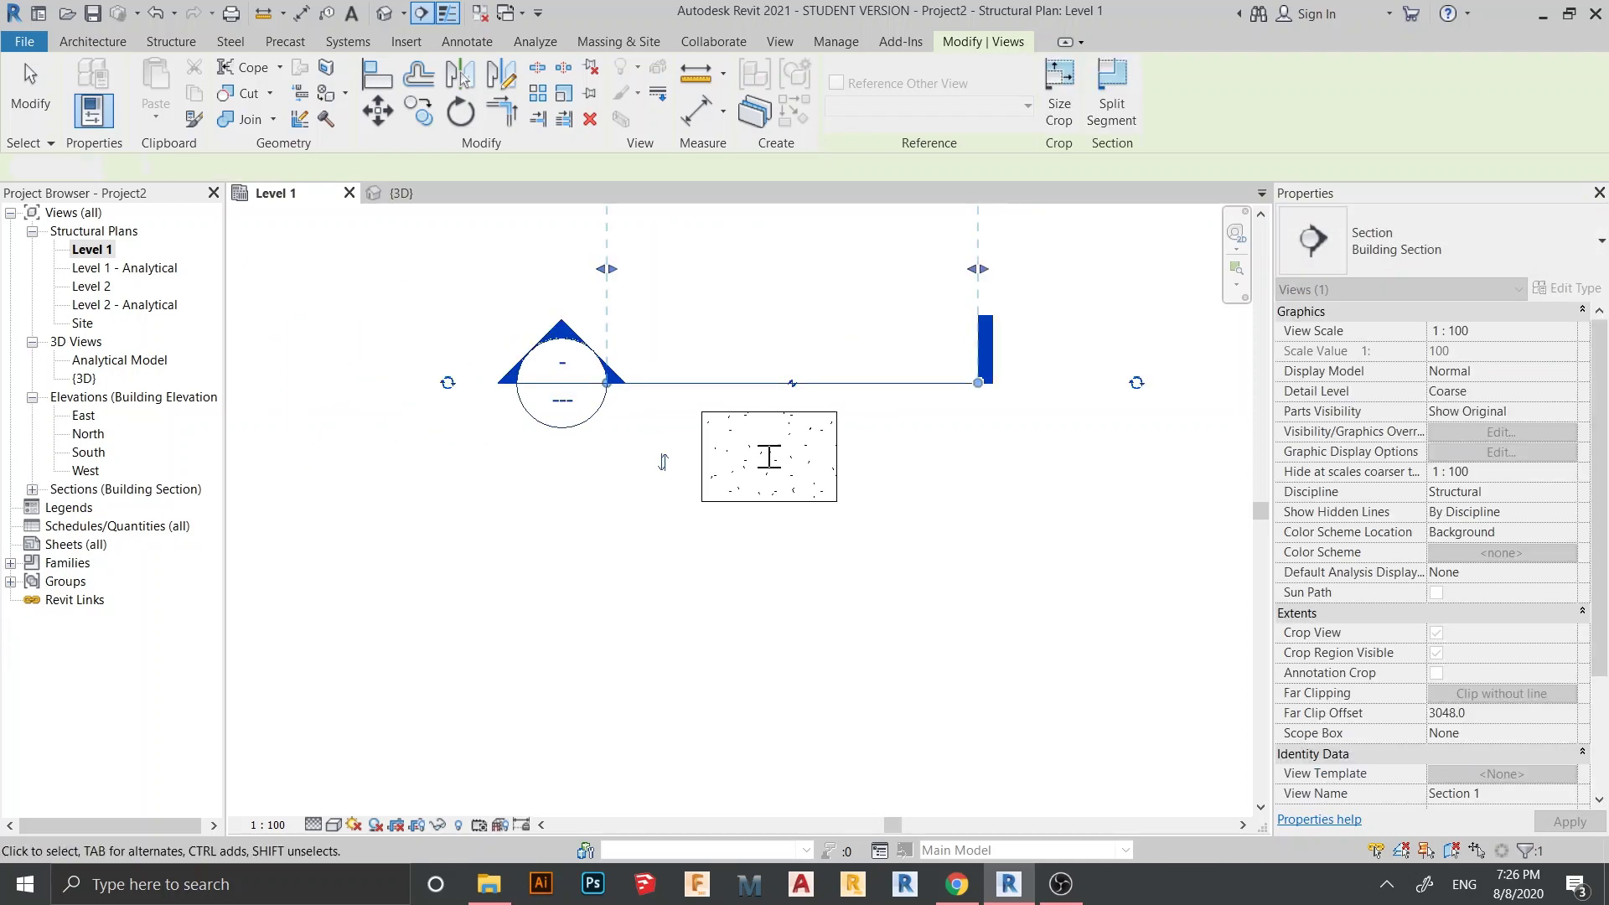
key("Escape")
Step: Flip the section to look toward the footing and shorten its far clip depth to about 2134 mm, just beyond the footing
left_click(791, 383)
left_click(662, 461)
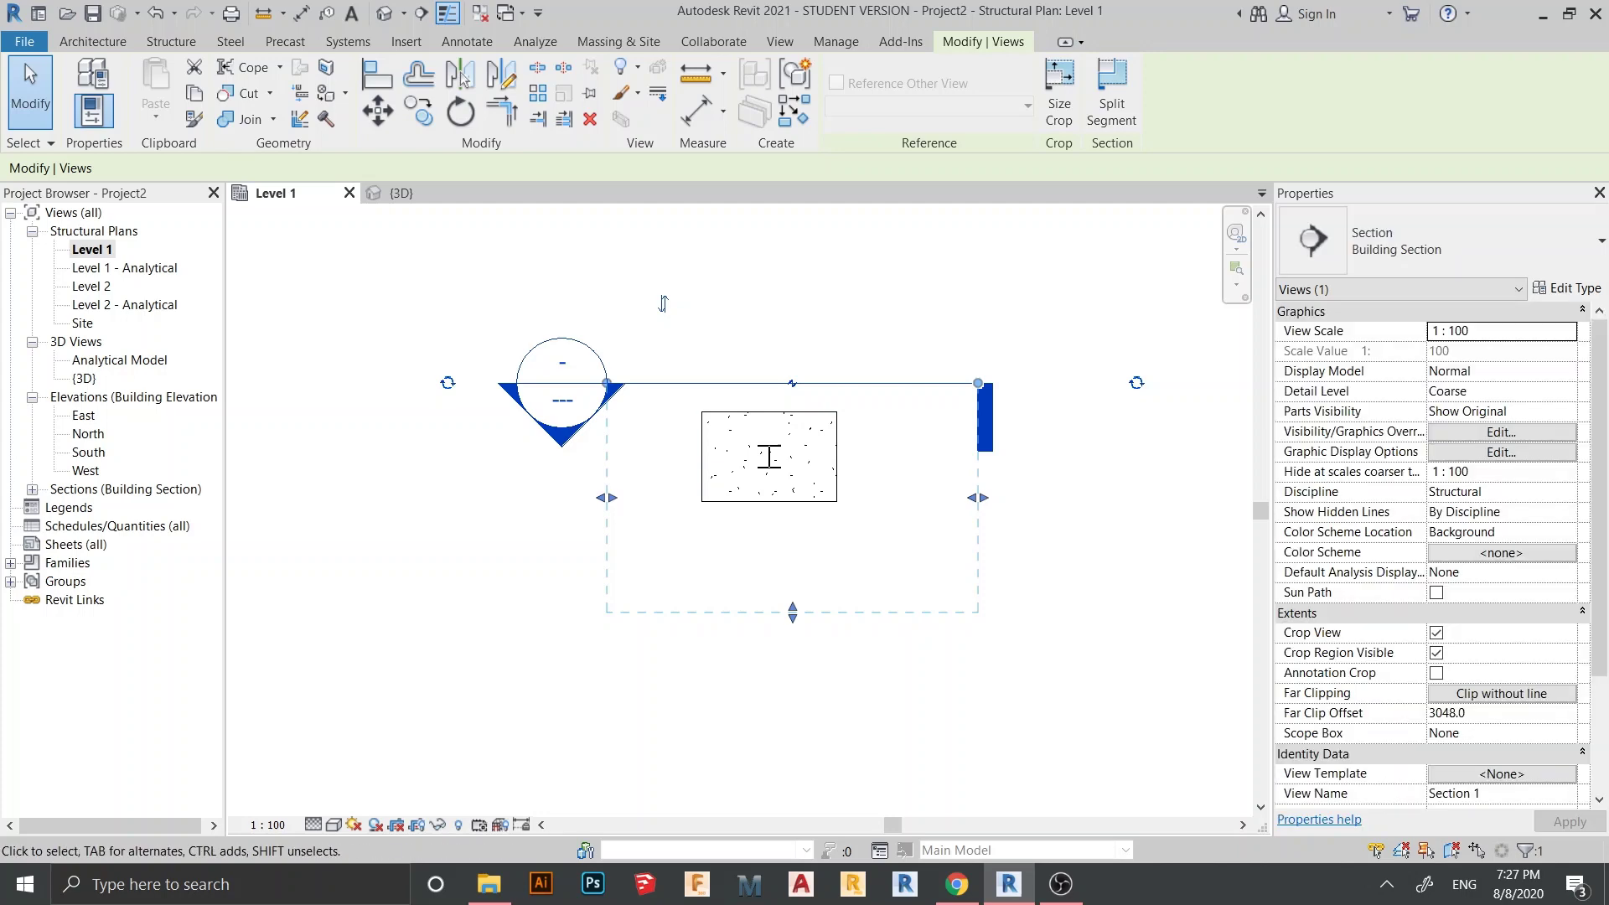
left_click_drag(792, 612, 793, 544)
key("Escape")
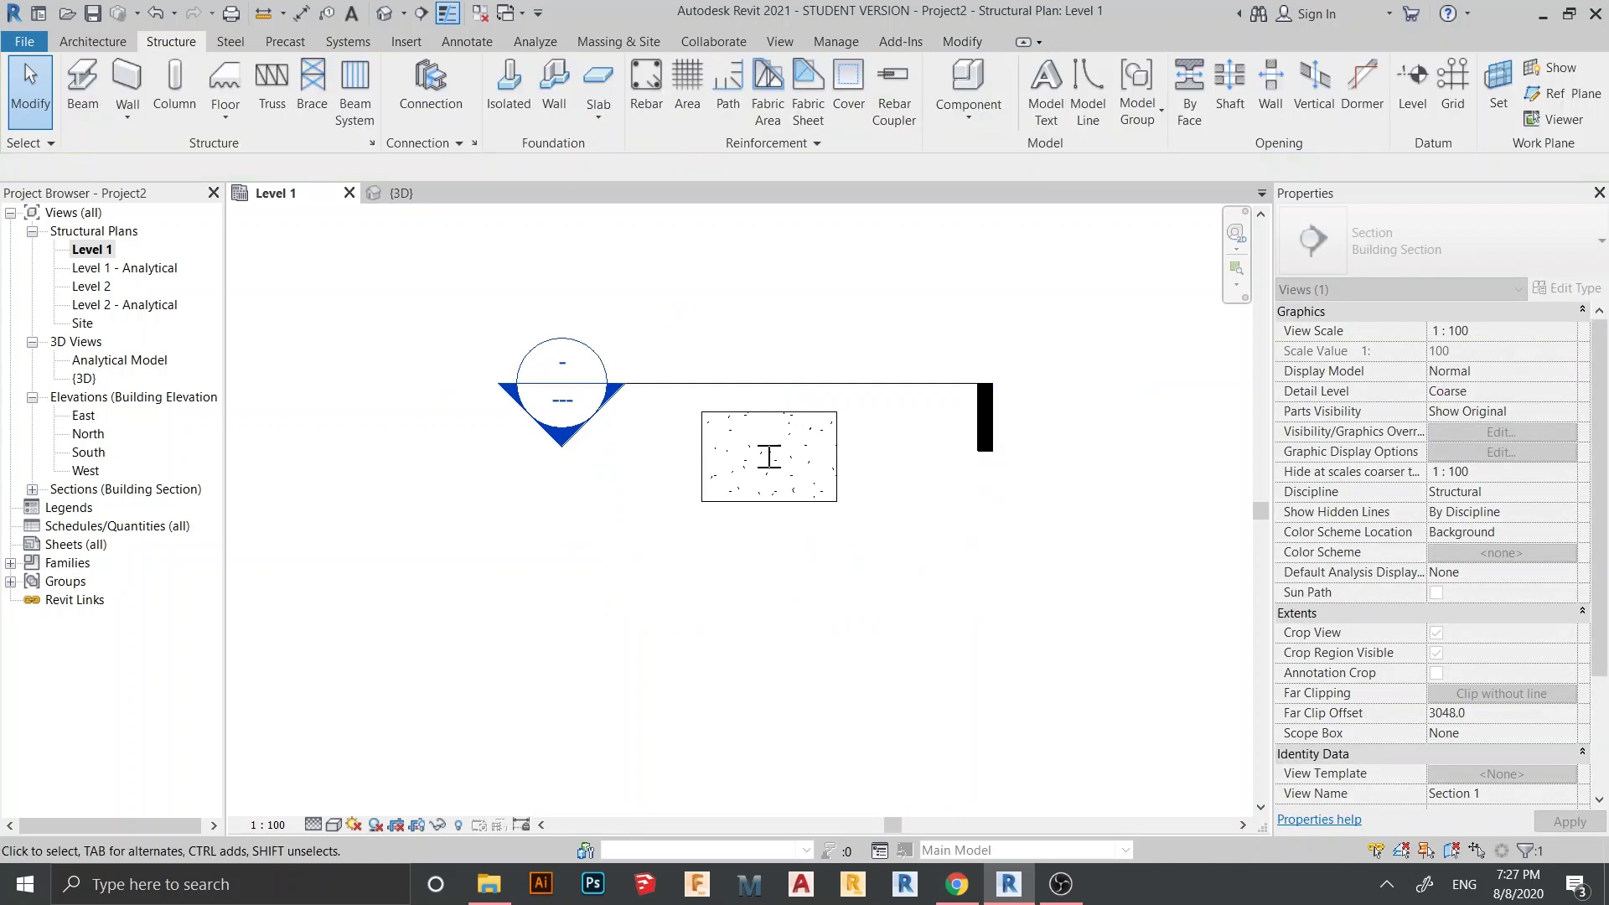
Step: Open the view of the section that cuts past the footing
middle_click_drag(810, 383, 724, 405)
left_click(724, 404)
right_click(726, 405)
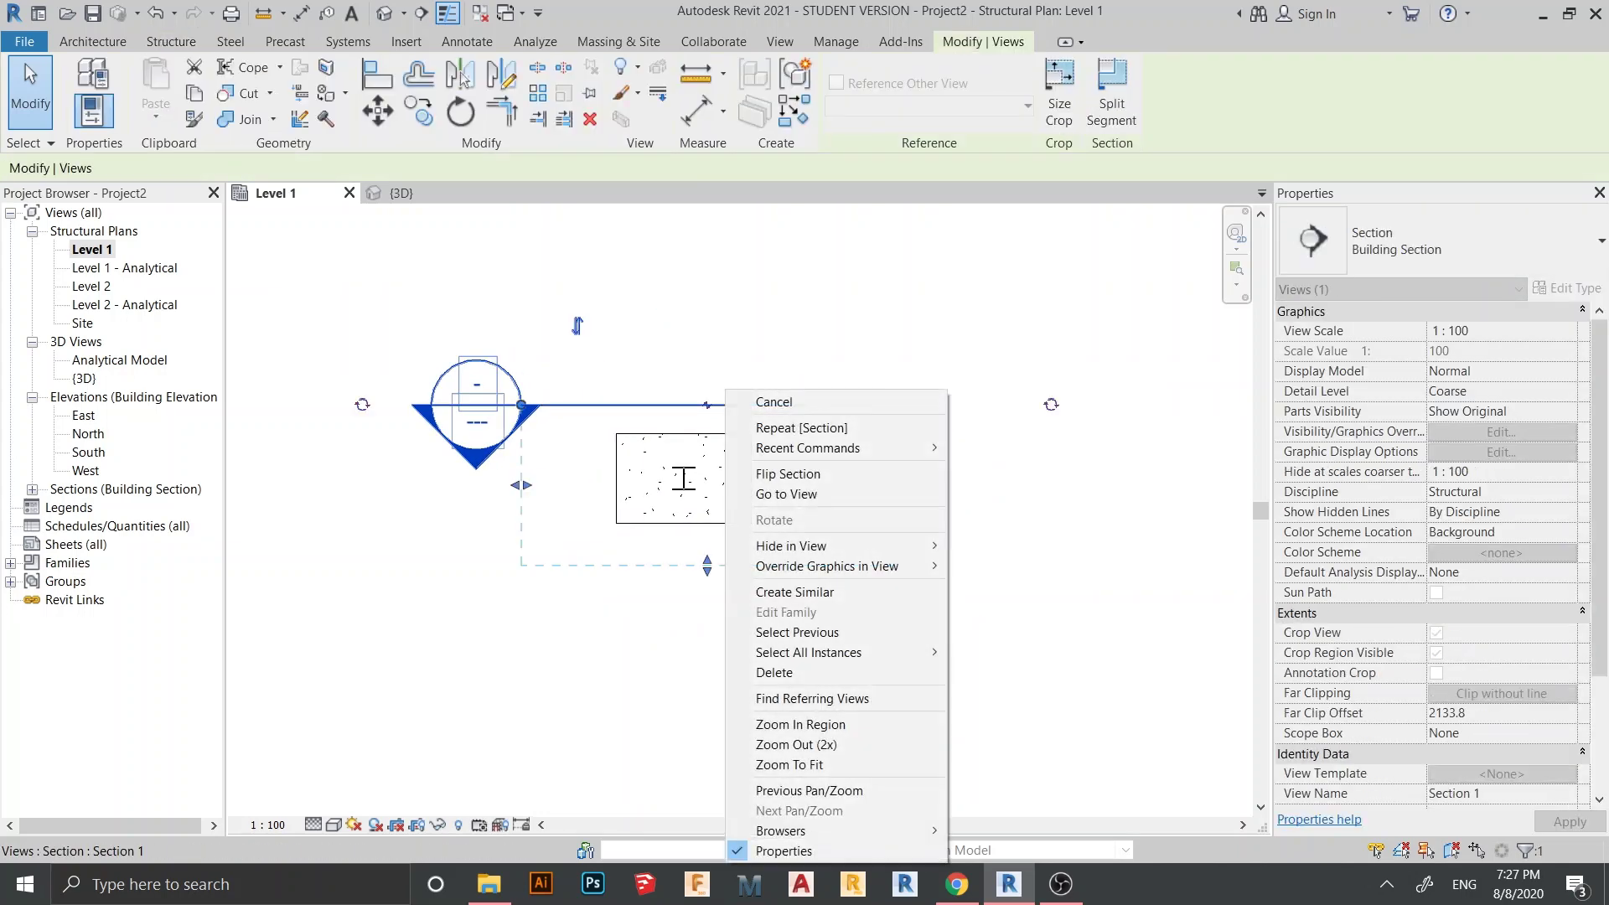
left_click(787, 493)
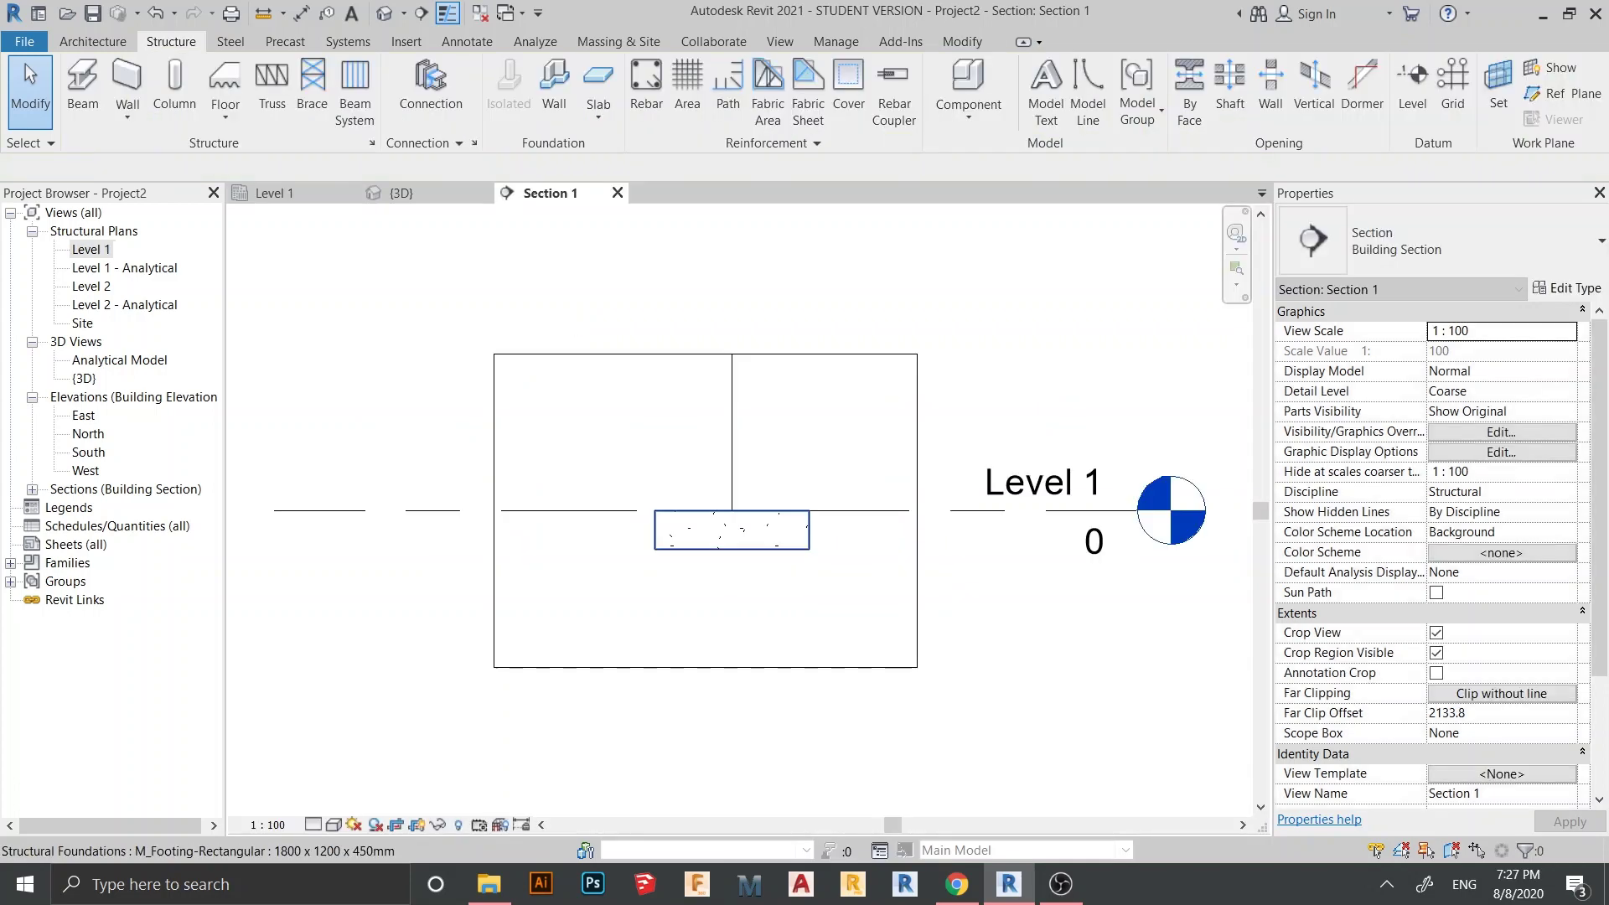
Step: Enlarge the section's crop region upward past Level 2 and widen it on both sides of the column
left_click(668, 403)
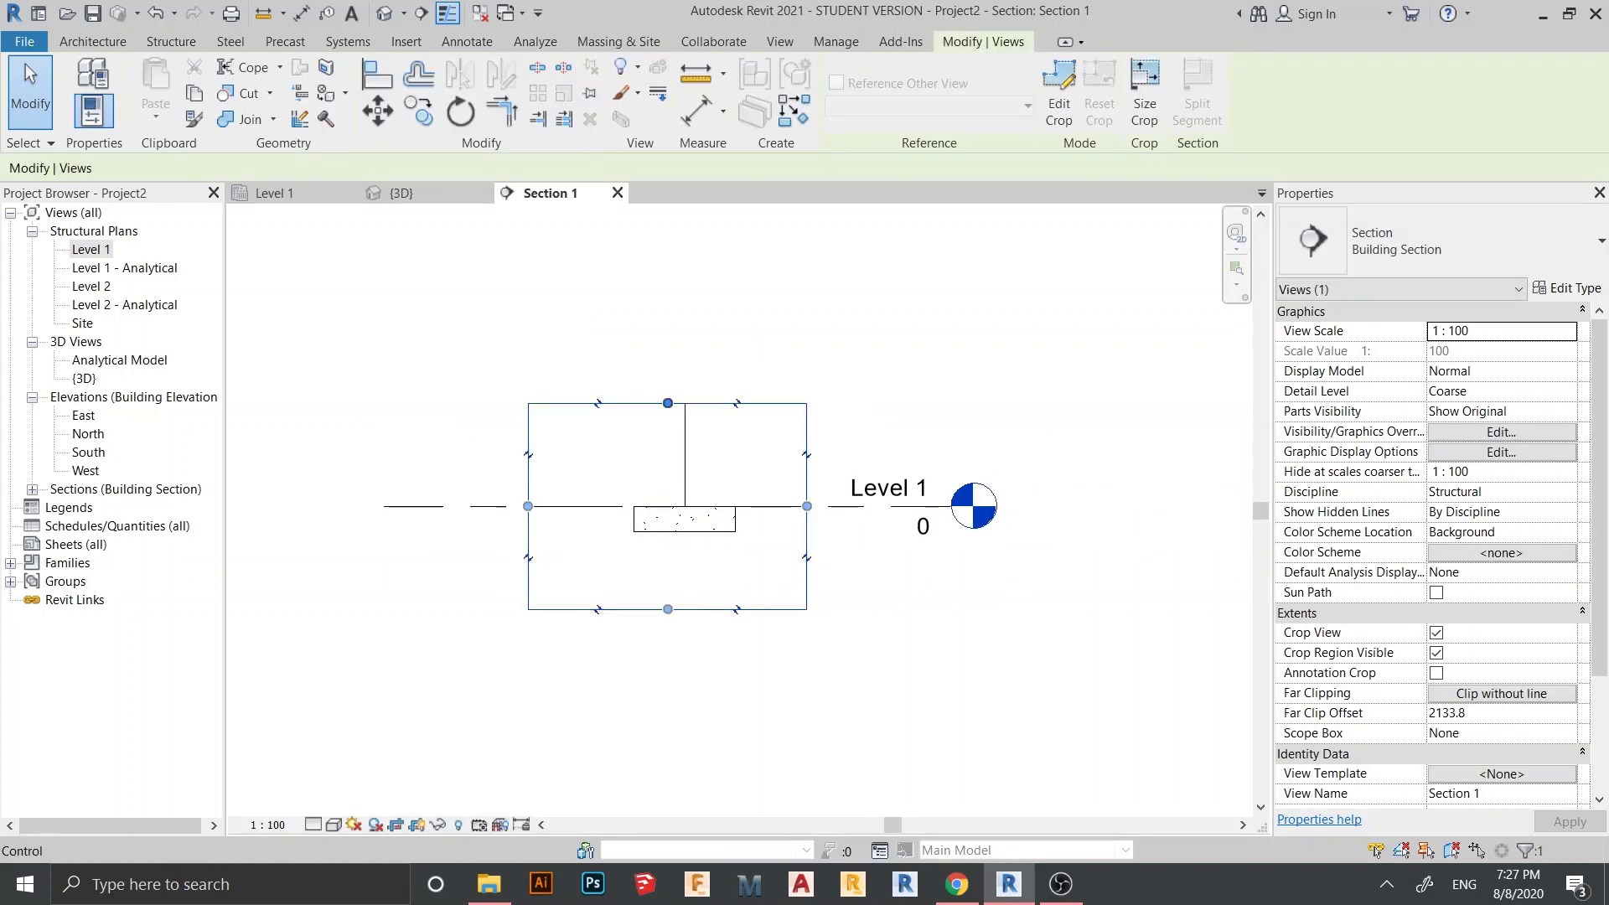
left_click_drag(668, 403, 668, 253)
scroll(791, 432, "down", 1)
middle_click_drag(790, 432, 956, 432)
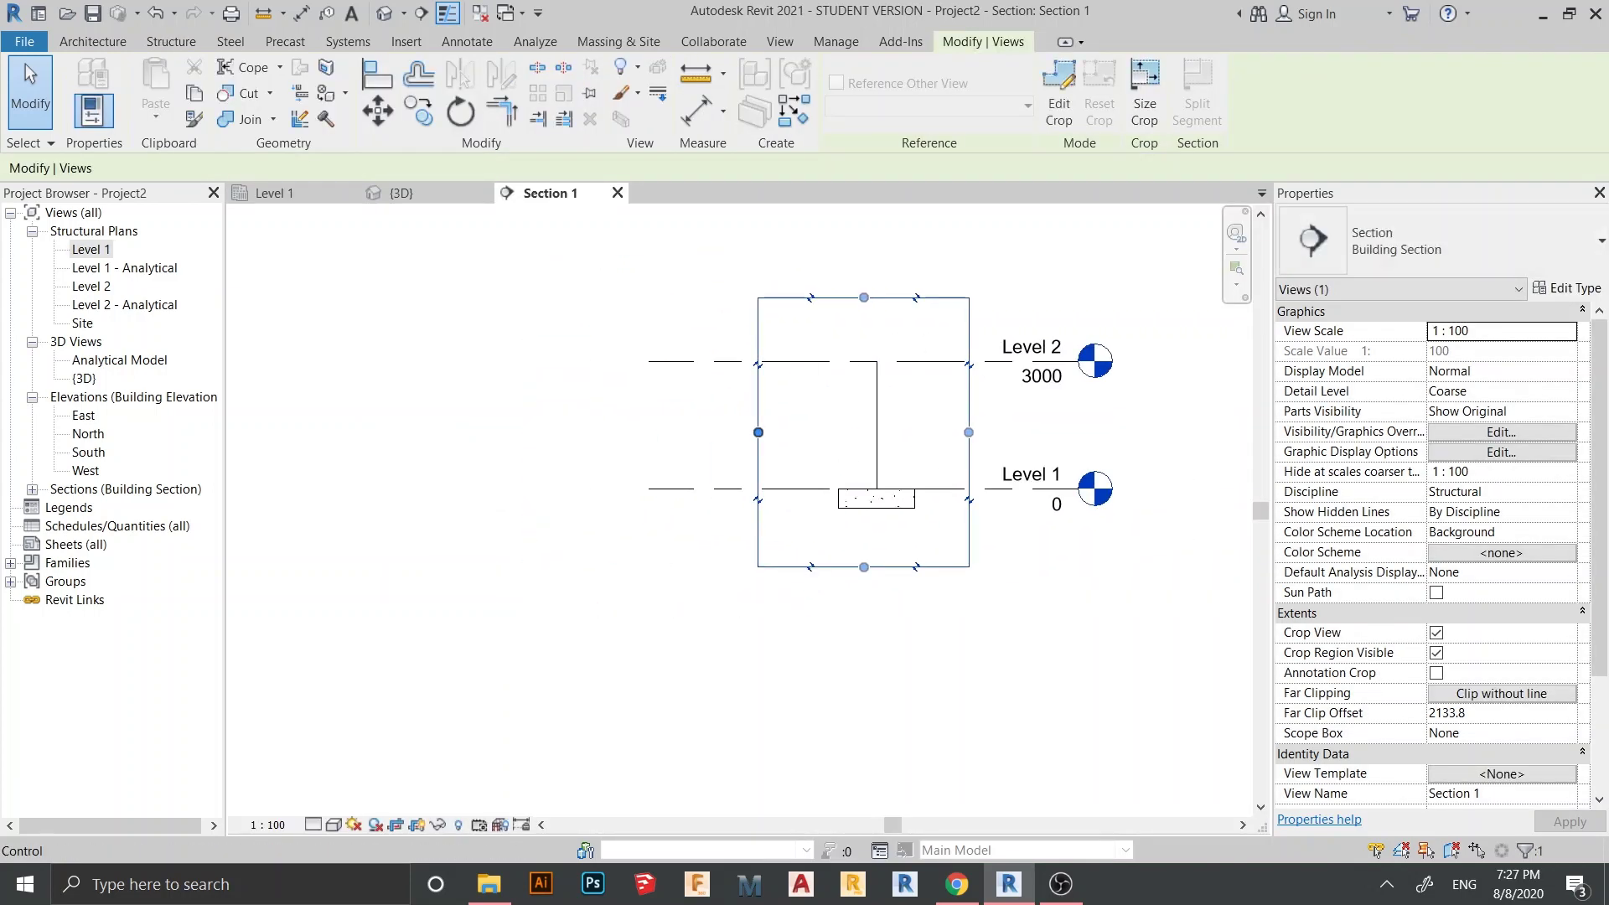
left_click_drag(757, 432, 714, 433)
left_click_drag(969, 433, 1031, 432)
key("Escape")
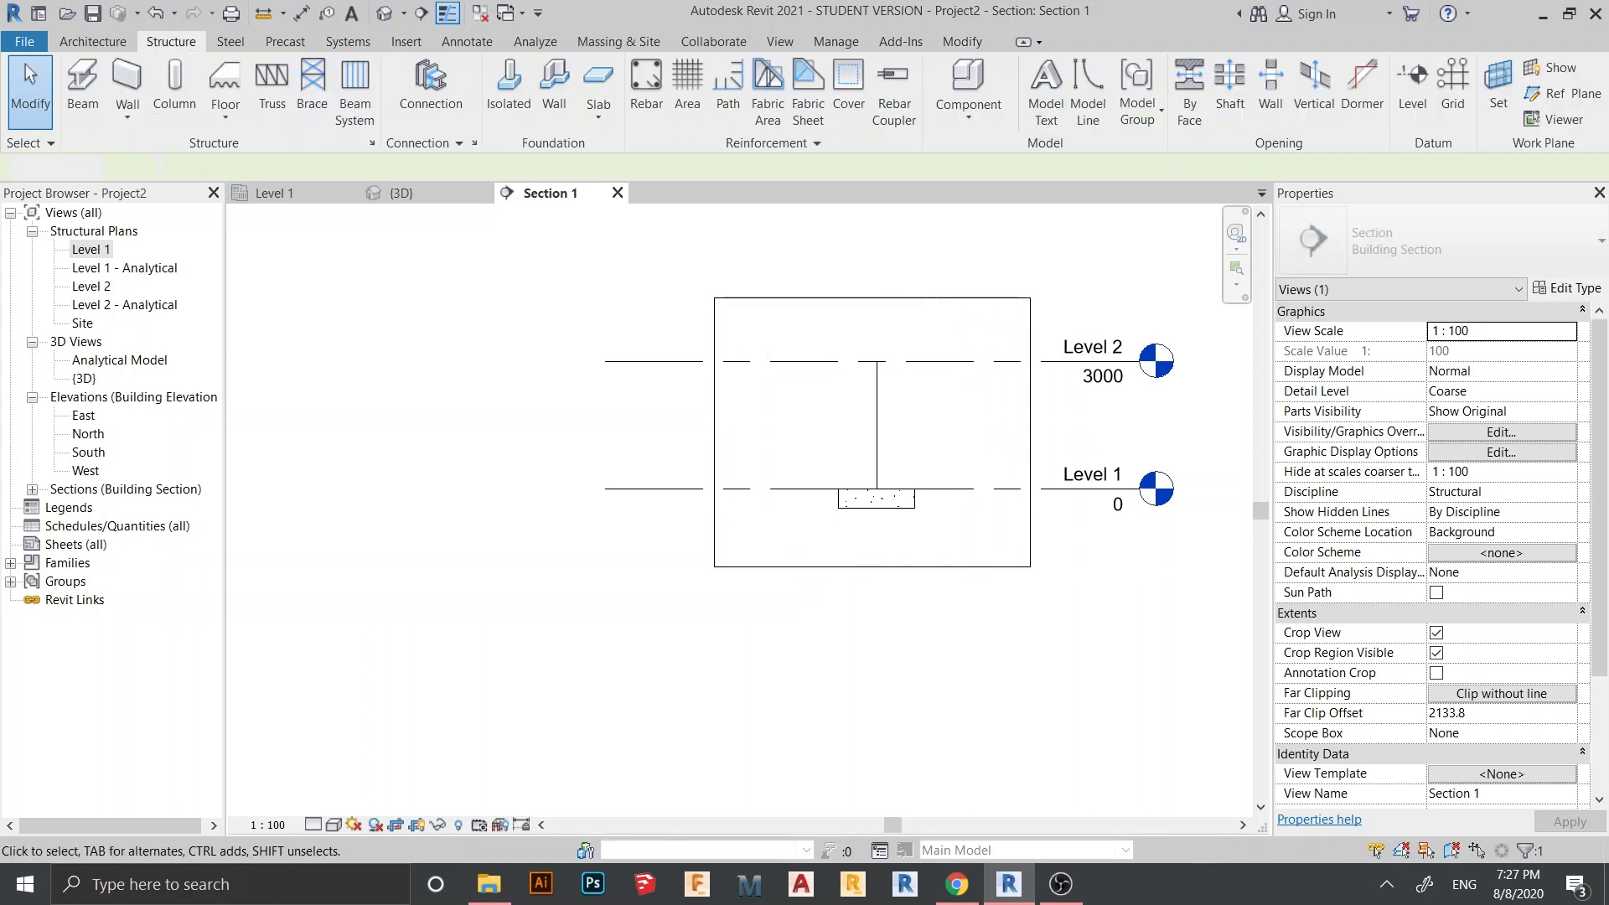
Step: Set the section view's detail level to Fine and frame the column and footing
left_click(313, 825)
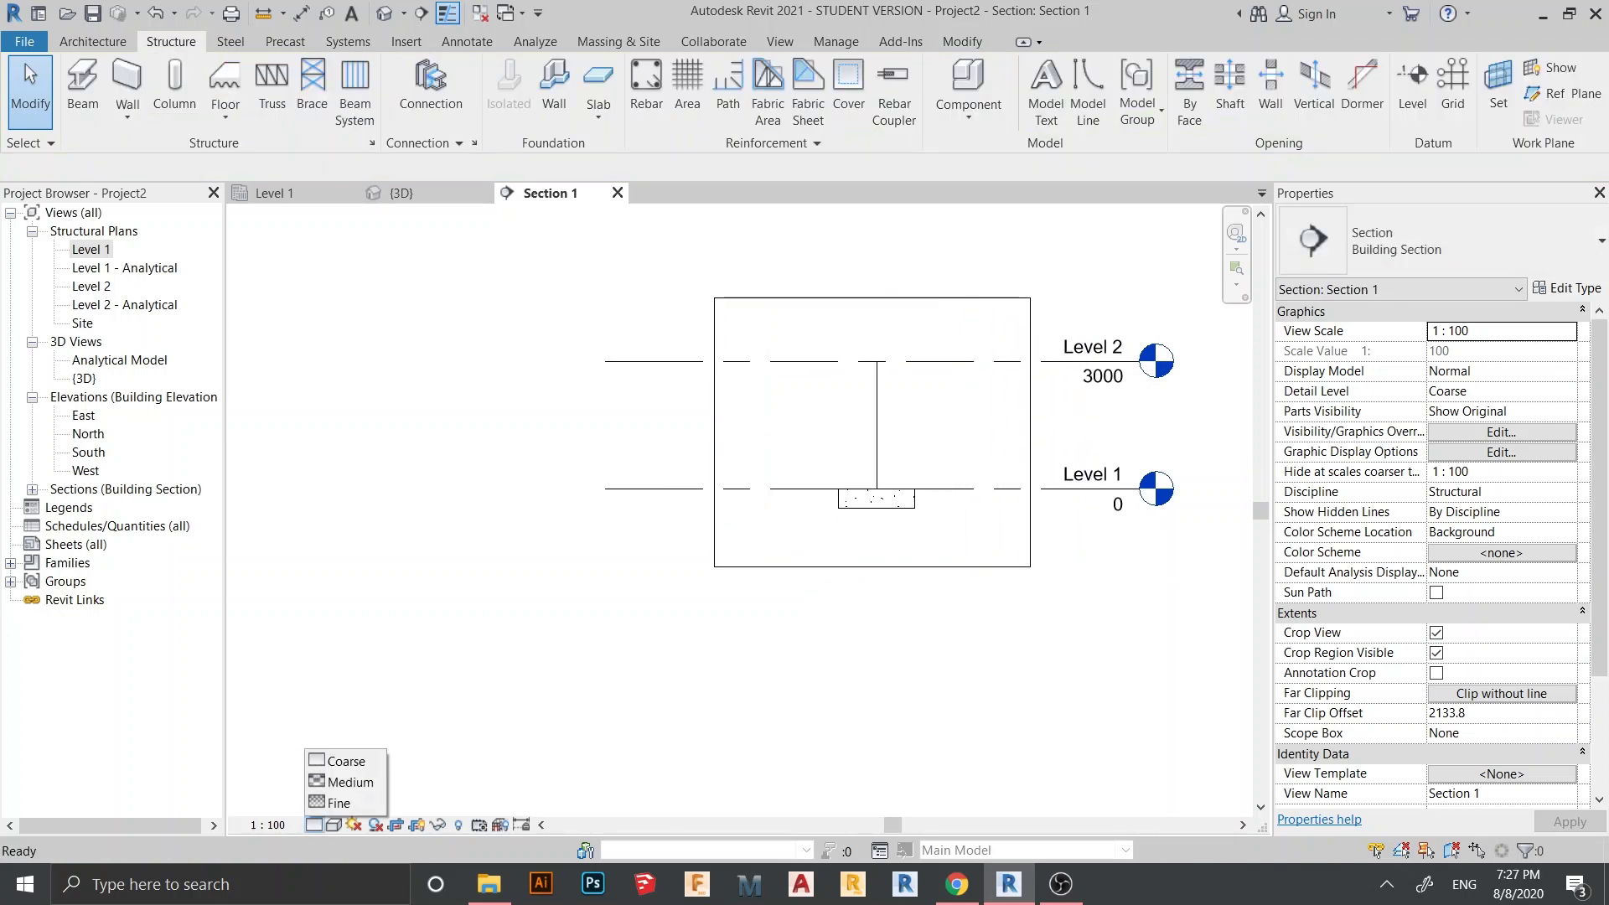
left_click(340, 803)
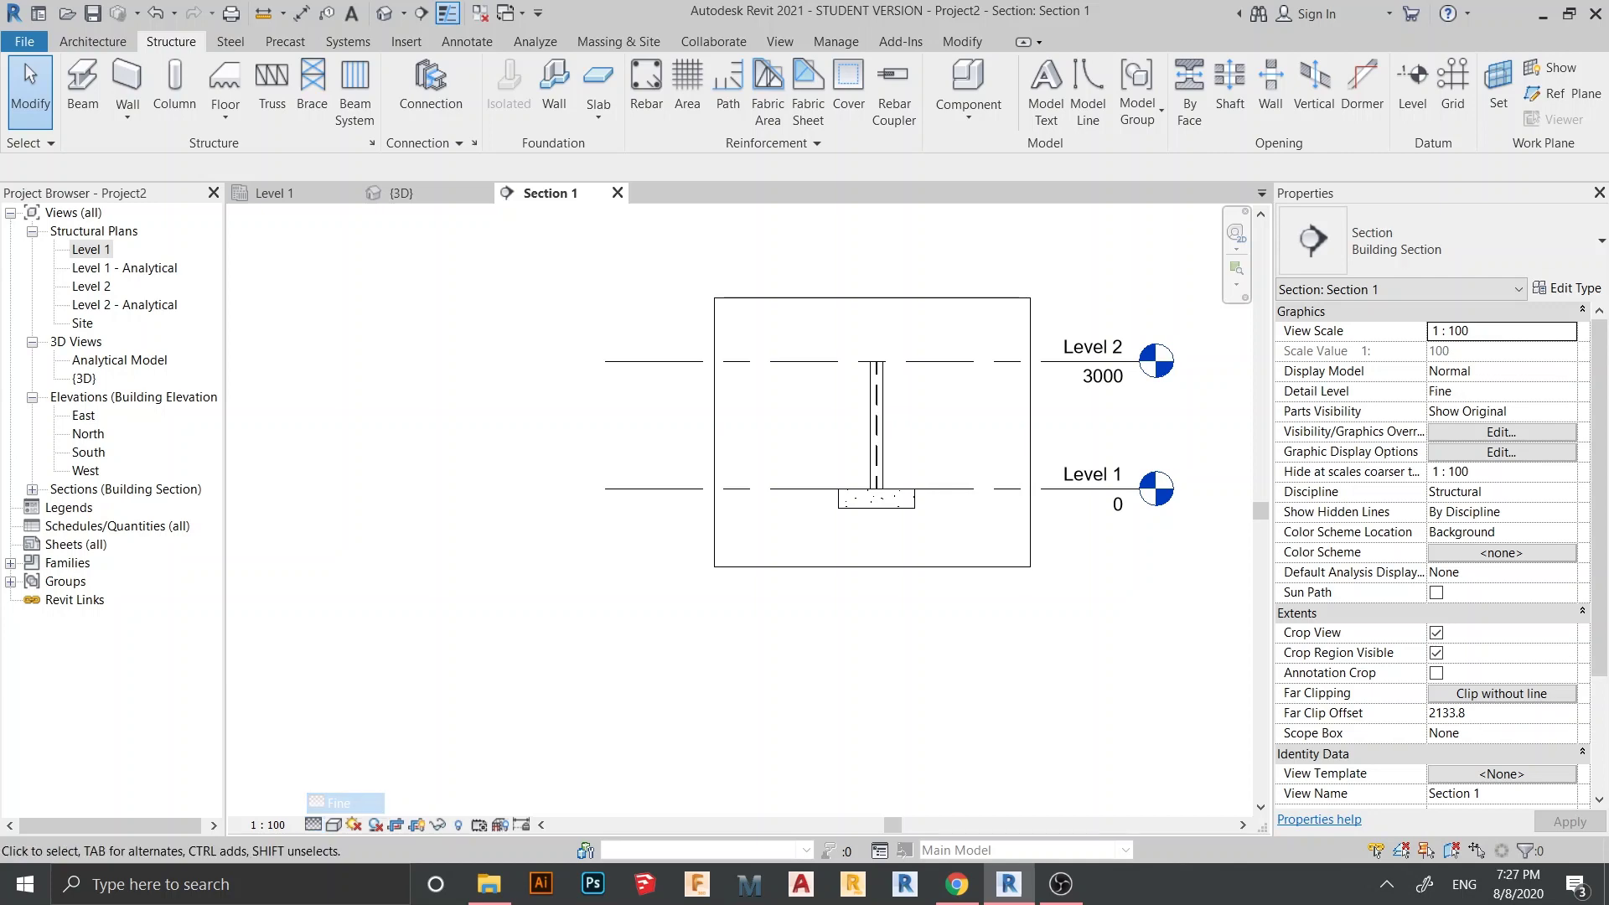
scroll(970, 430, "up", 3)
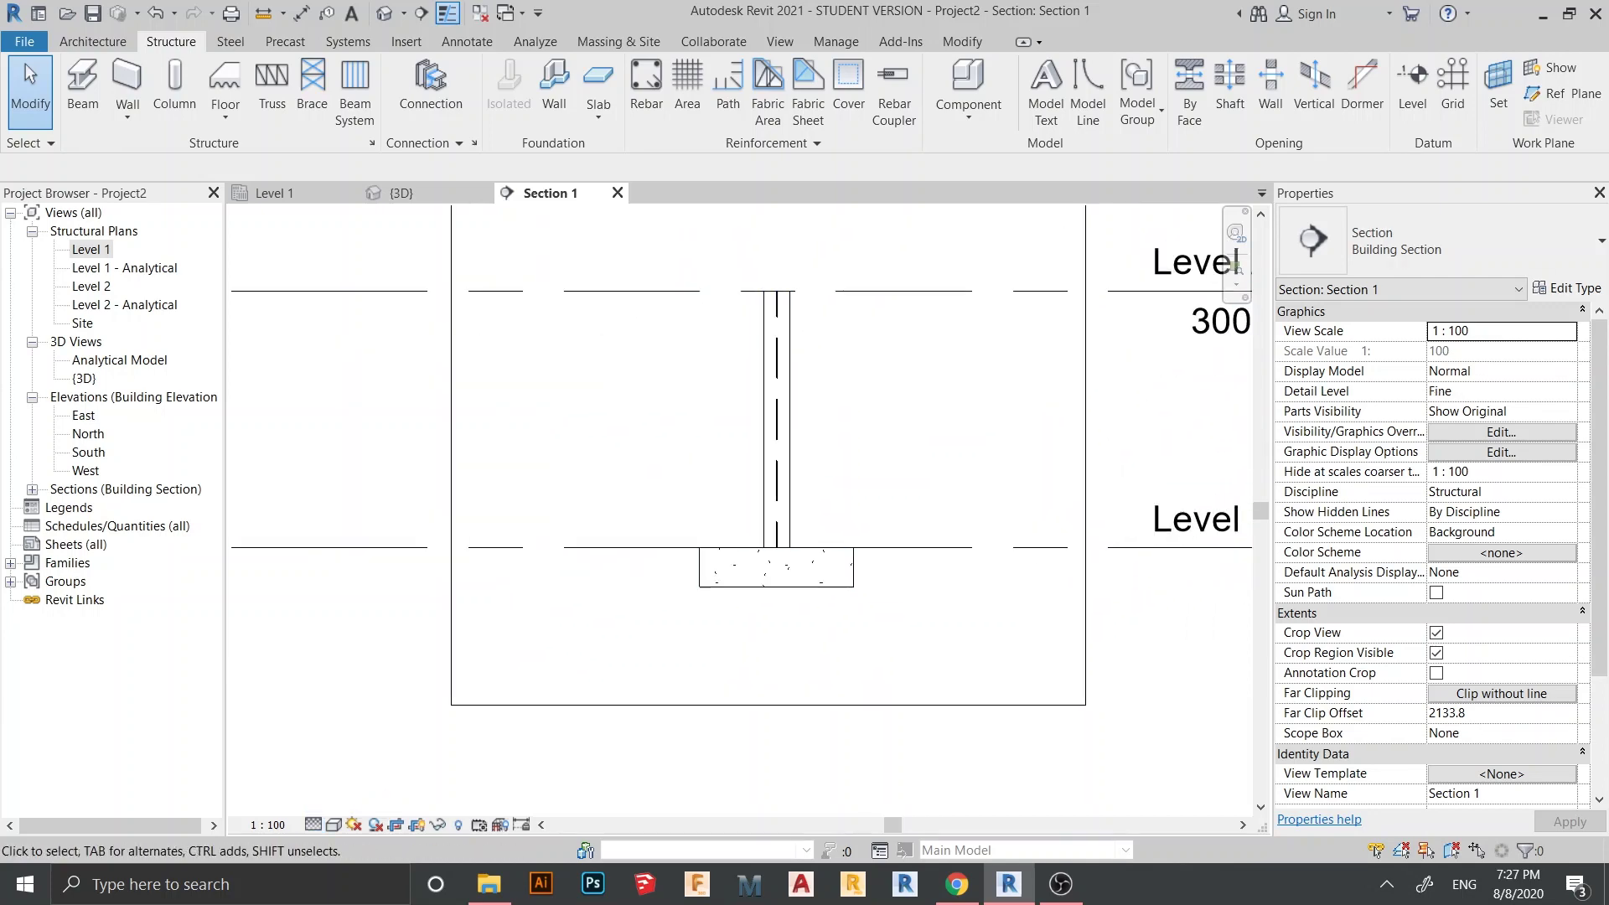
scroll(771, 461, "down", 1)
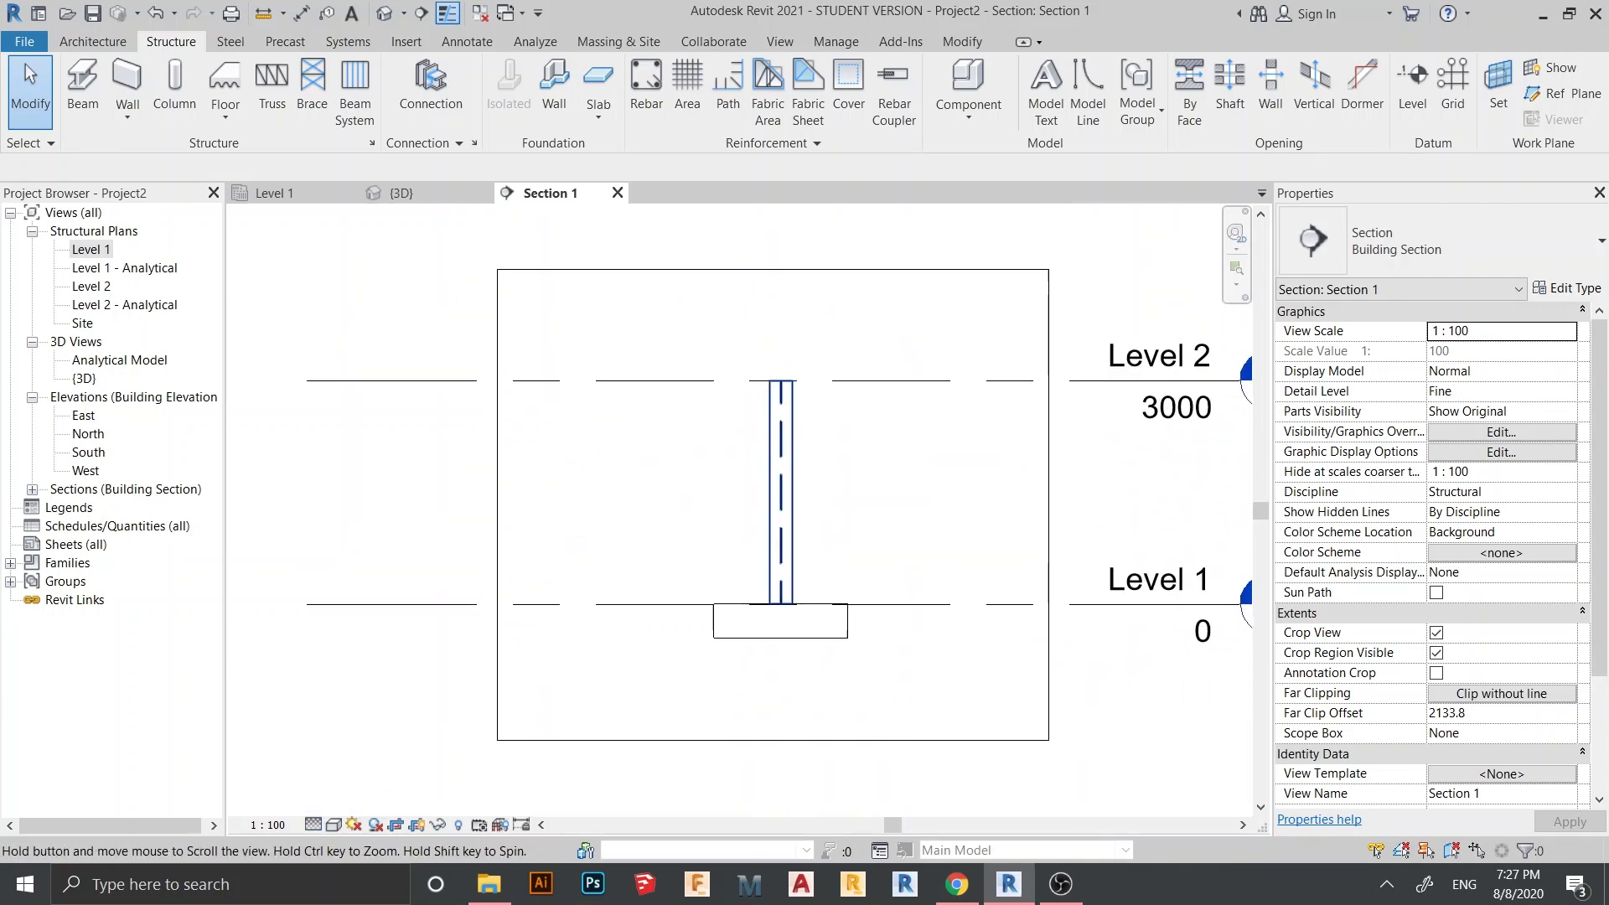
scroll(846, 616, "up", 2)
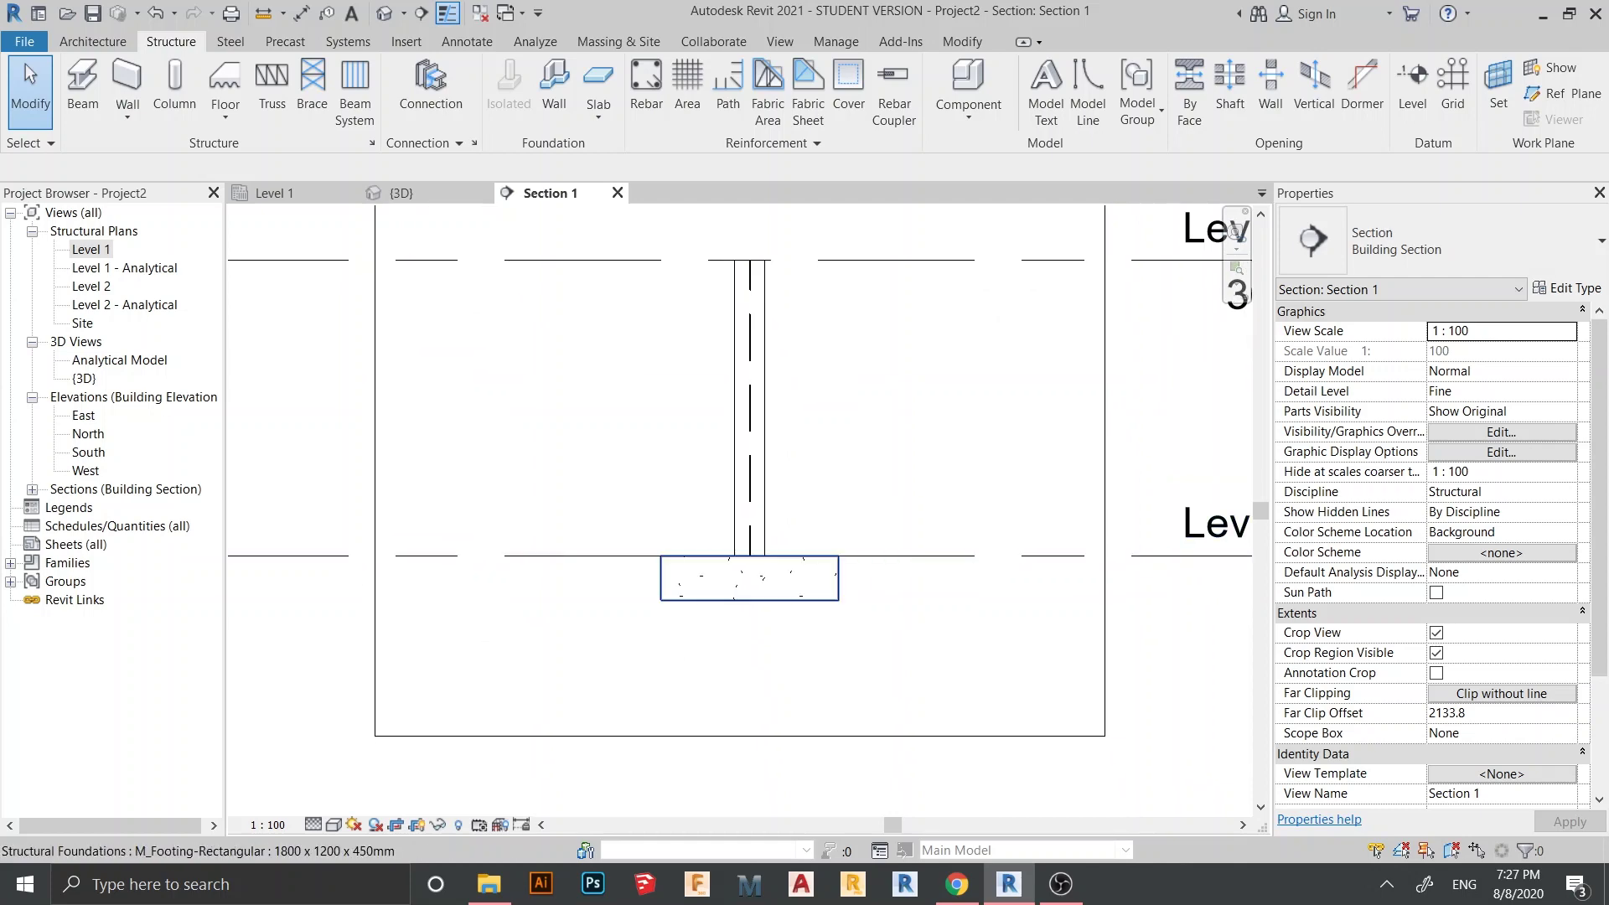
Step: Start the Rebar command for the footing in the section view, accept the hook definitions, and pick rebar shape M_17
scroll(572, 354, "down", 2)
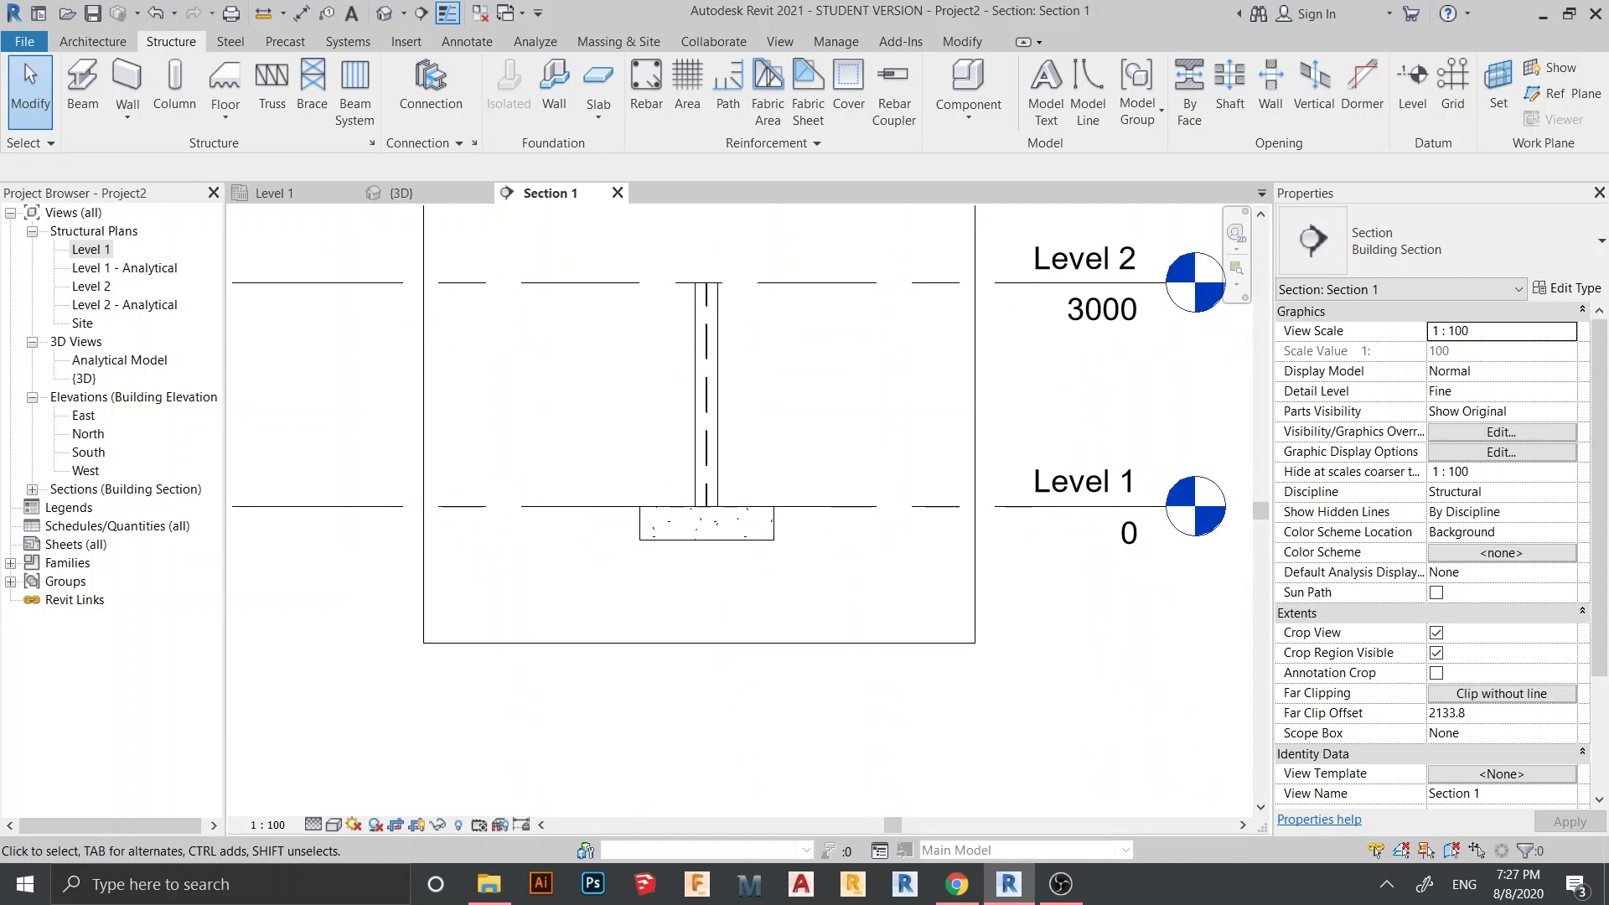
middle_click_drag(754, 555, 850, 538)
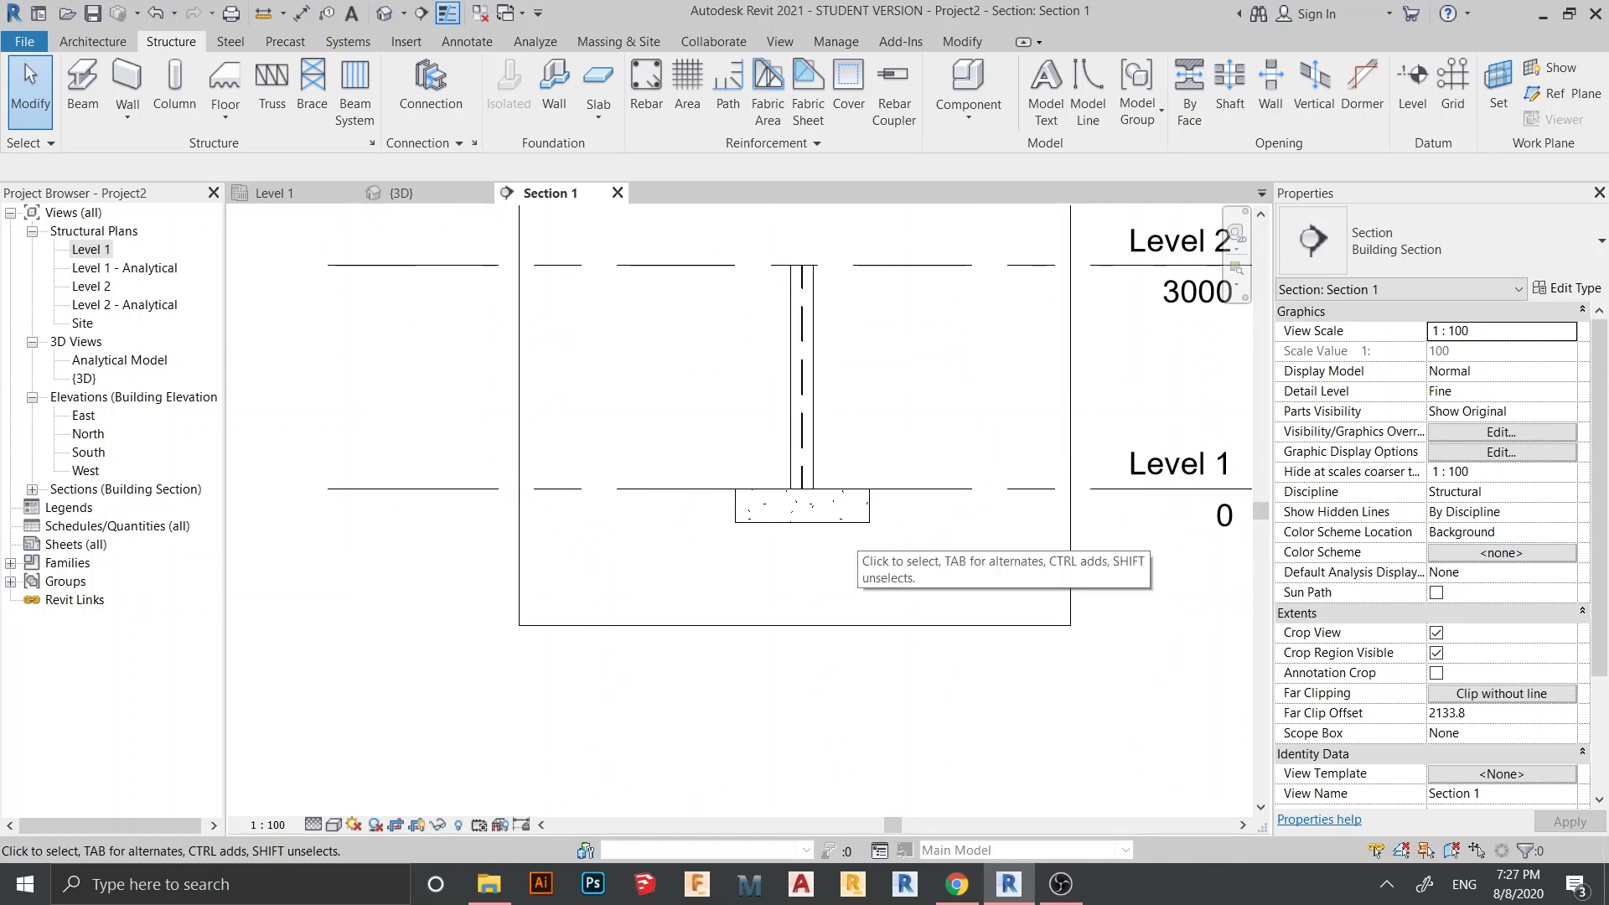
scroll(849, 537, "up", 2)
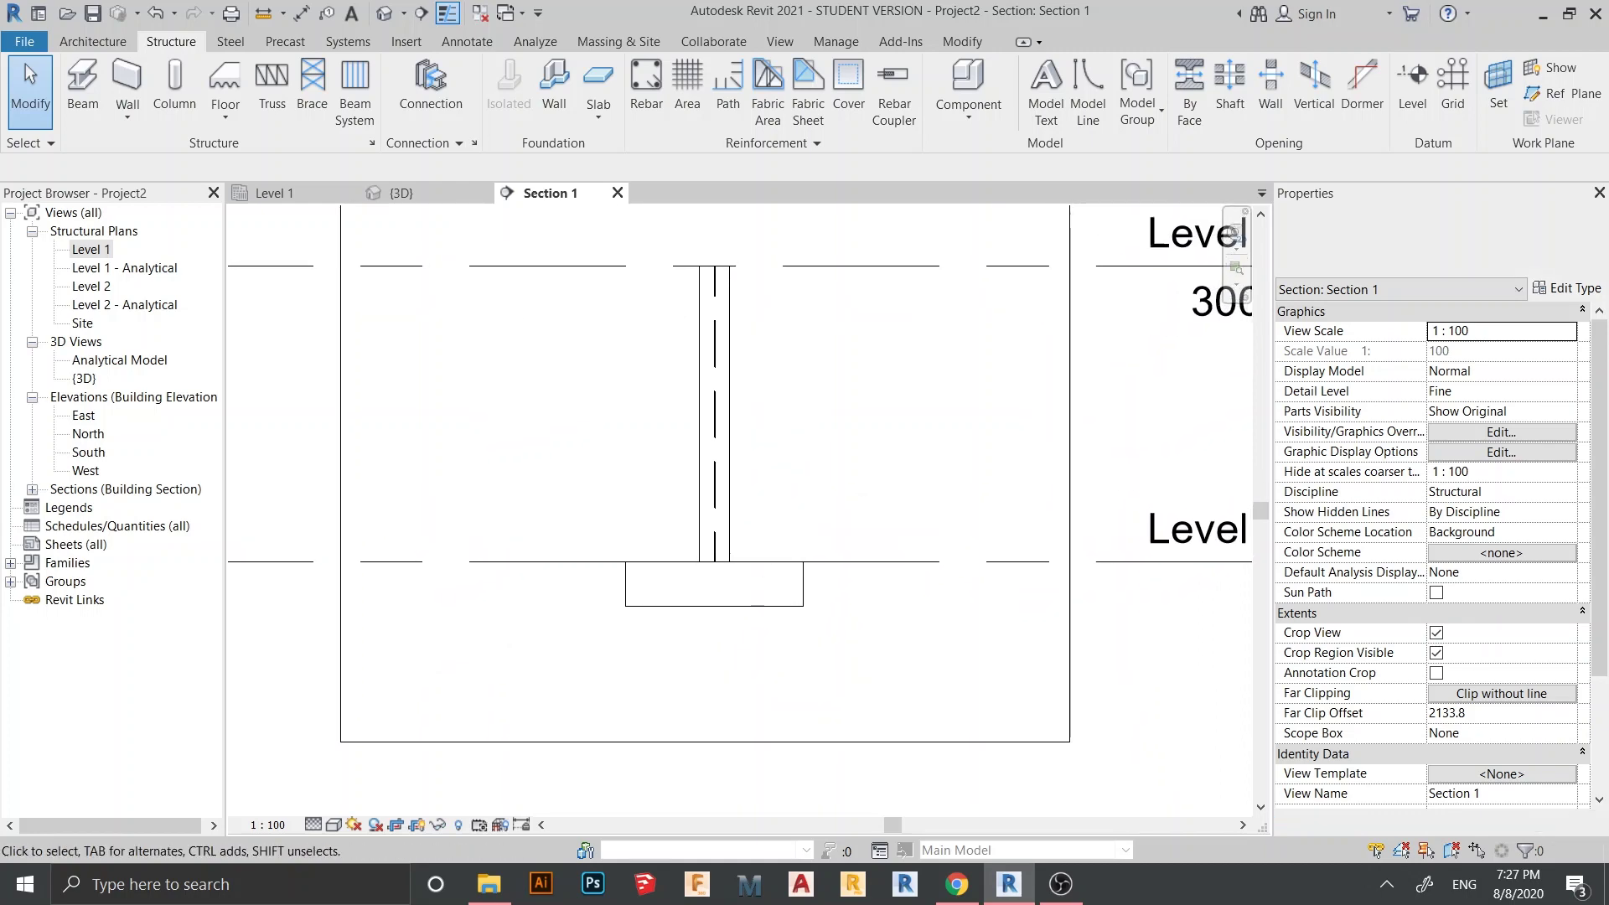
left_click(713, 586)
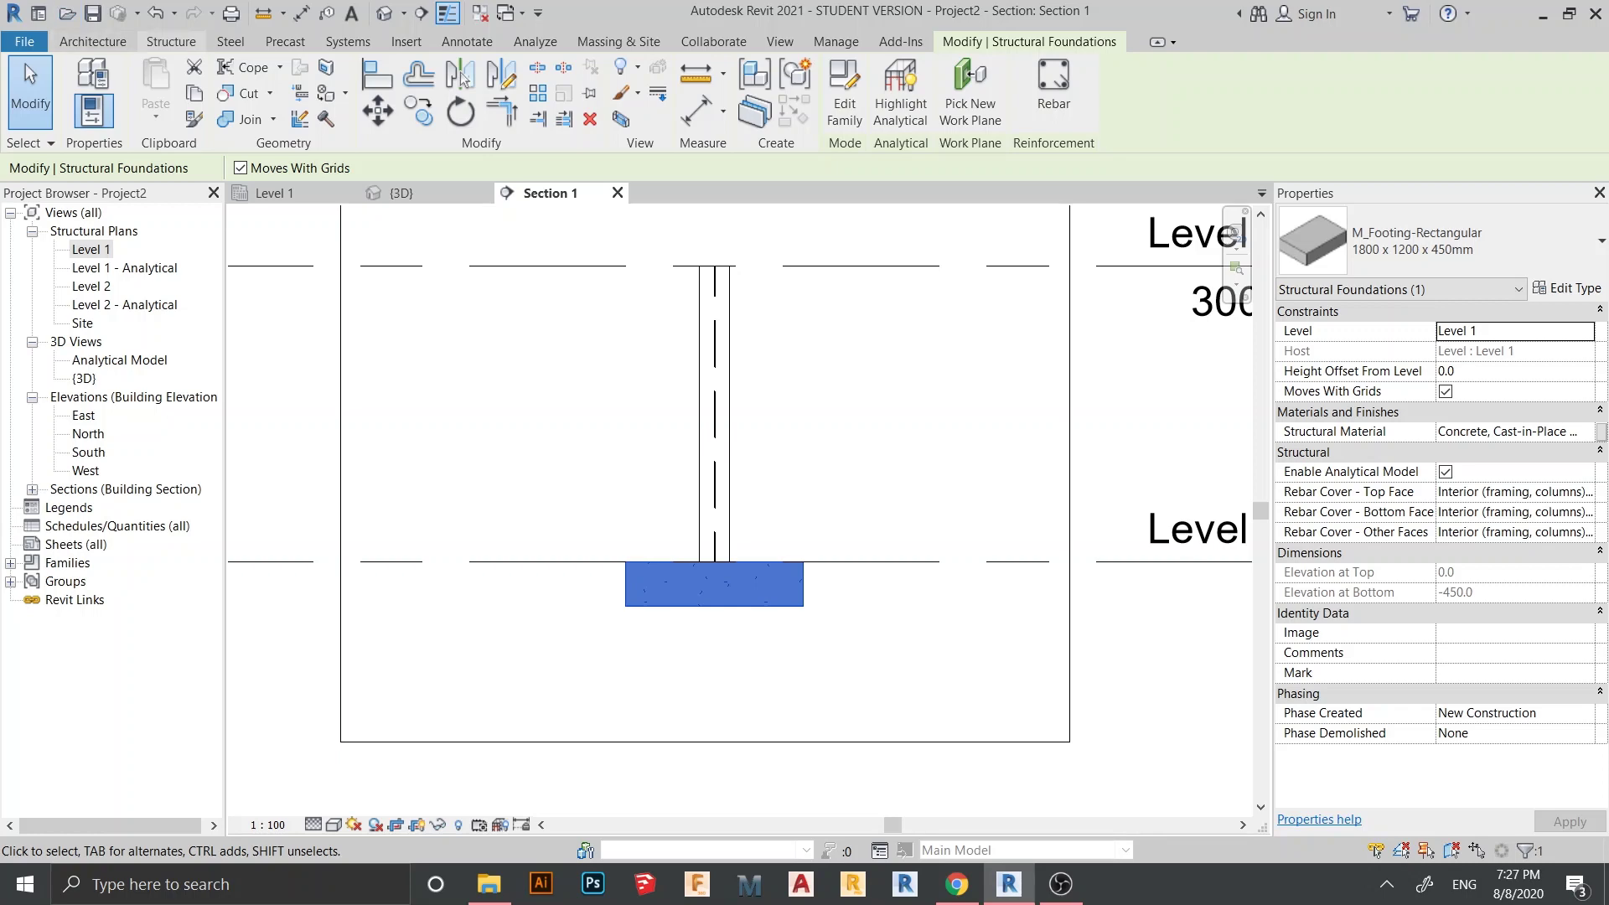
left_click(171, 42)
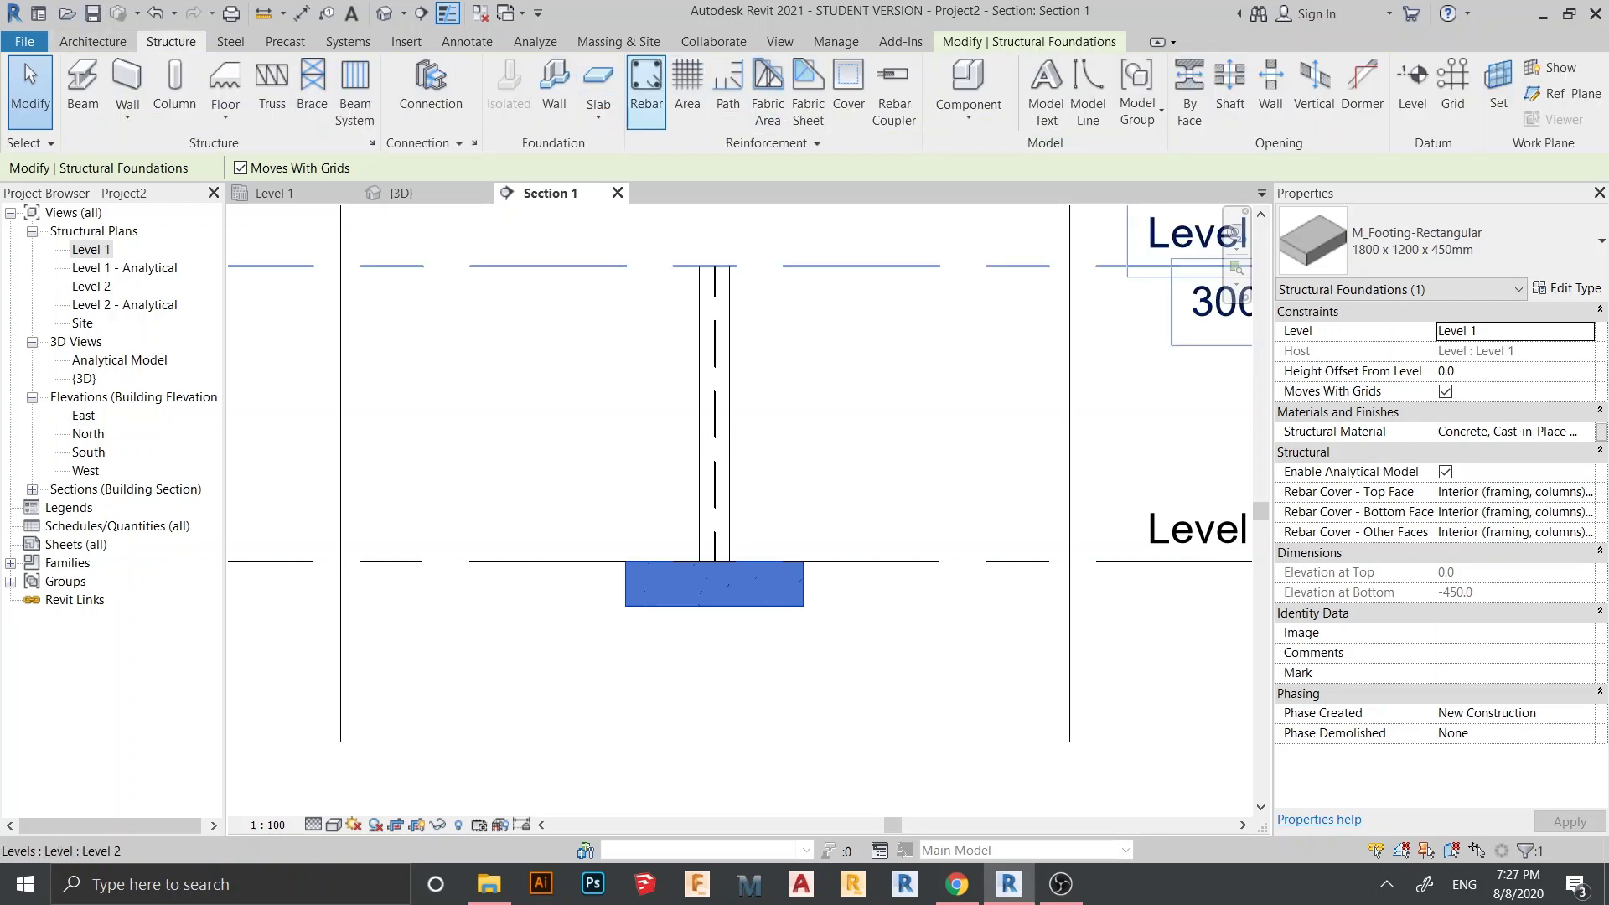
left_click(646, 88)
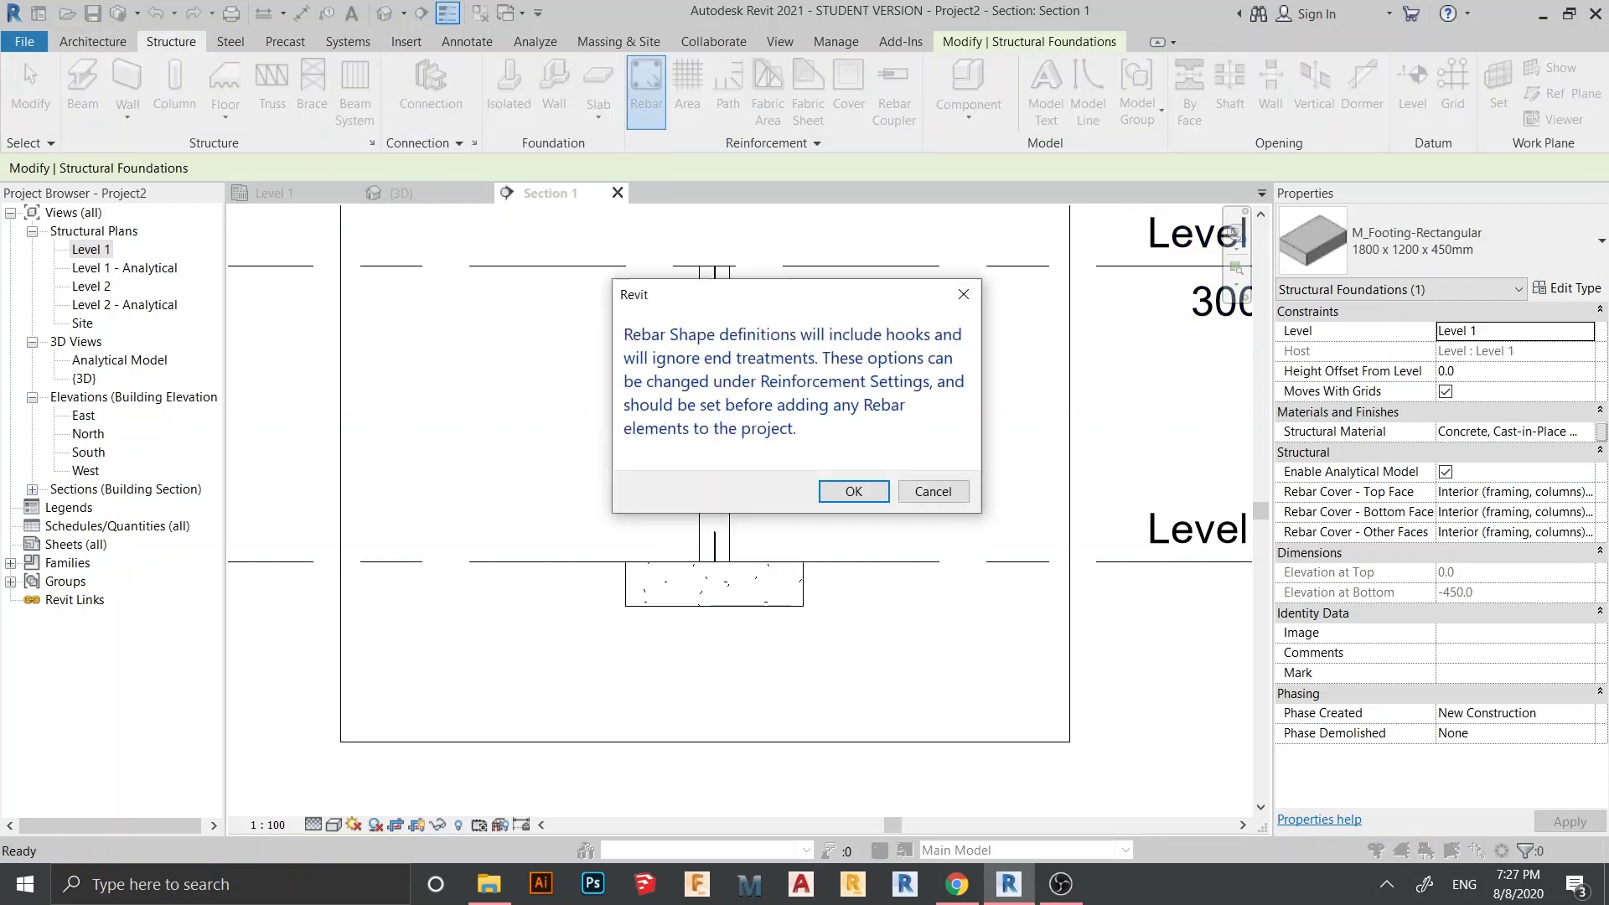
key("Return")
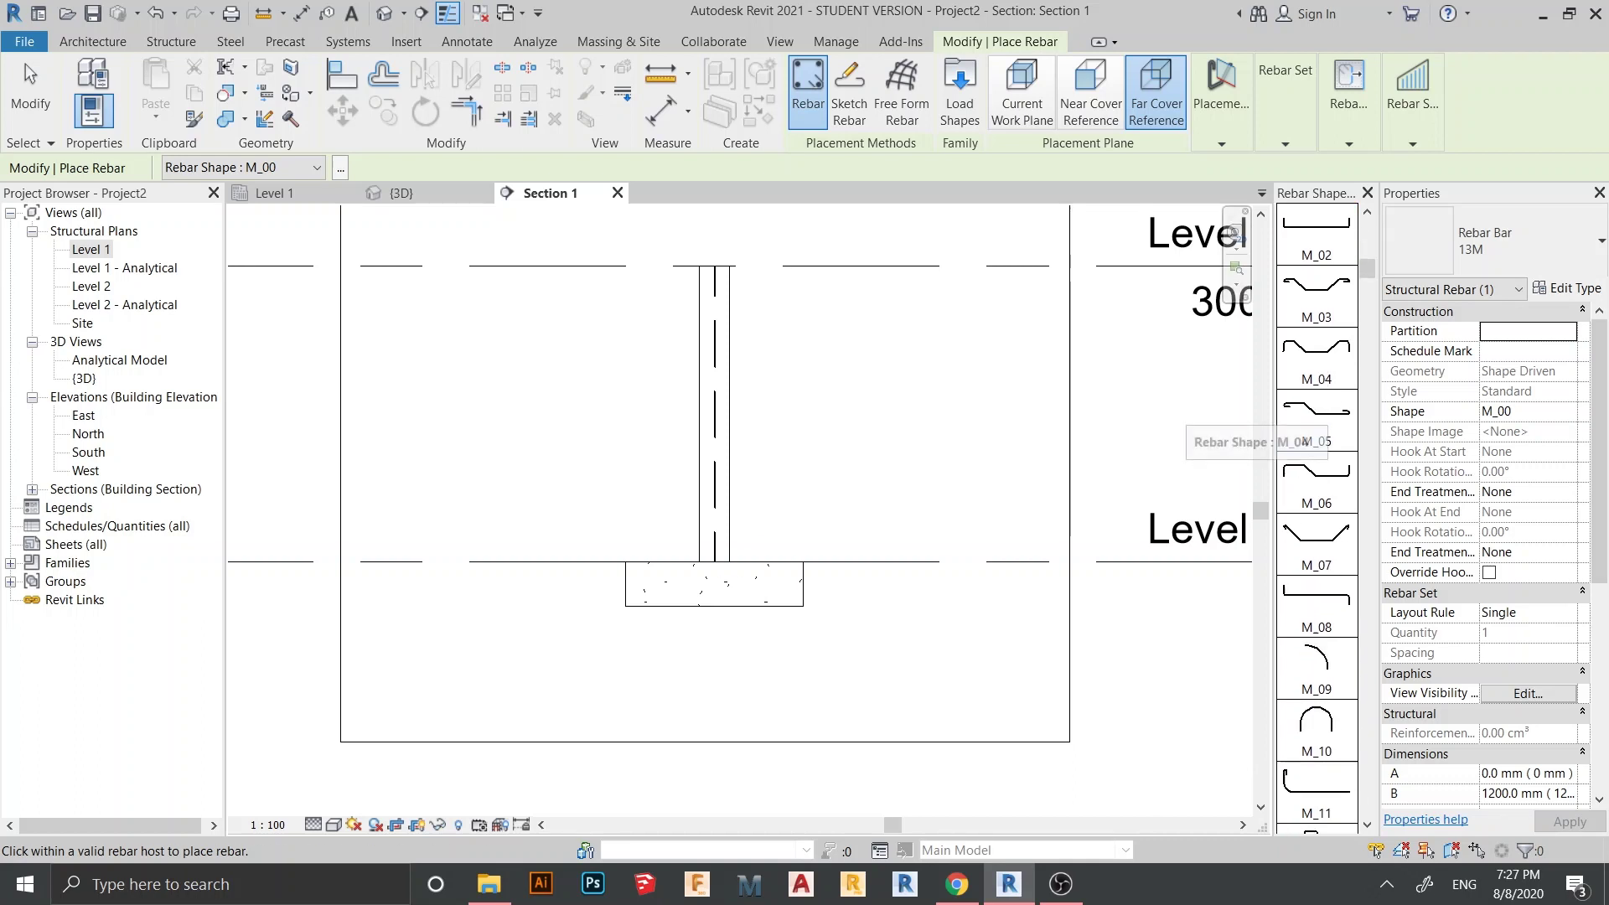
scroll(1316, 474, "down", 5)
scroll(1316, 474, "down", 1)
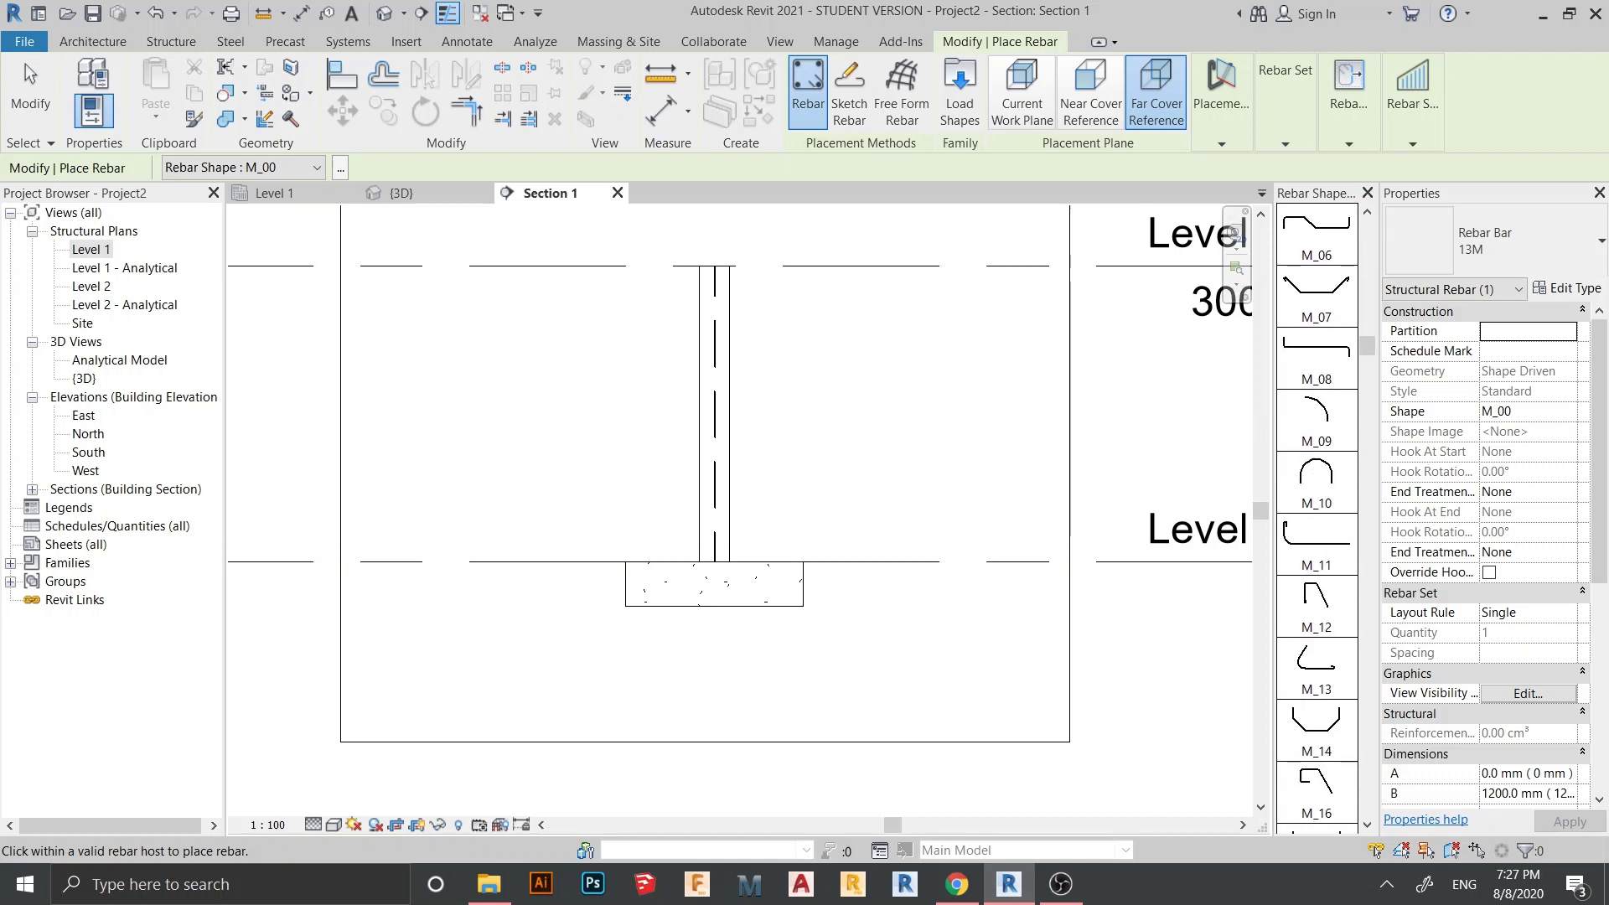
scroll(1316, 474, "down", 4)
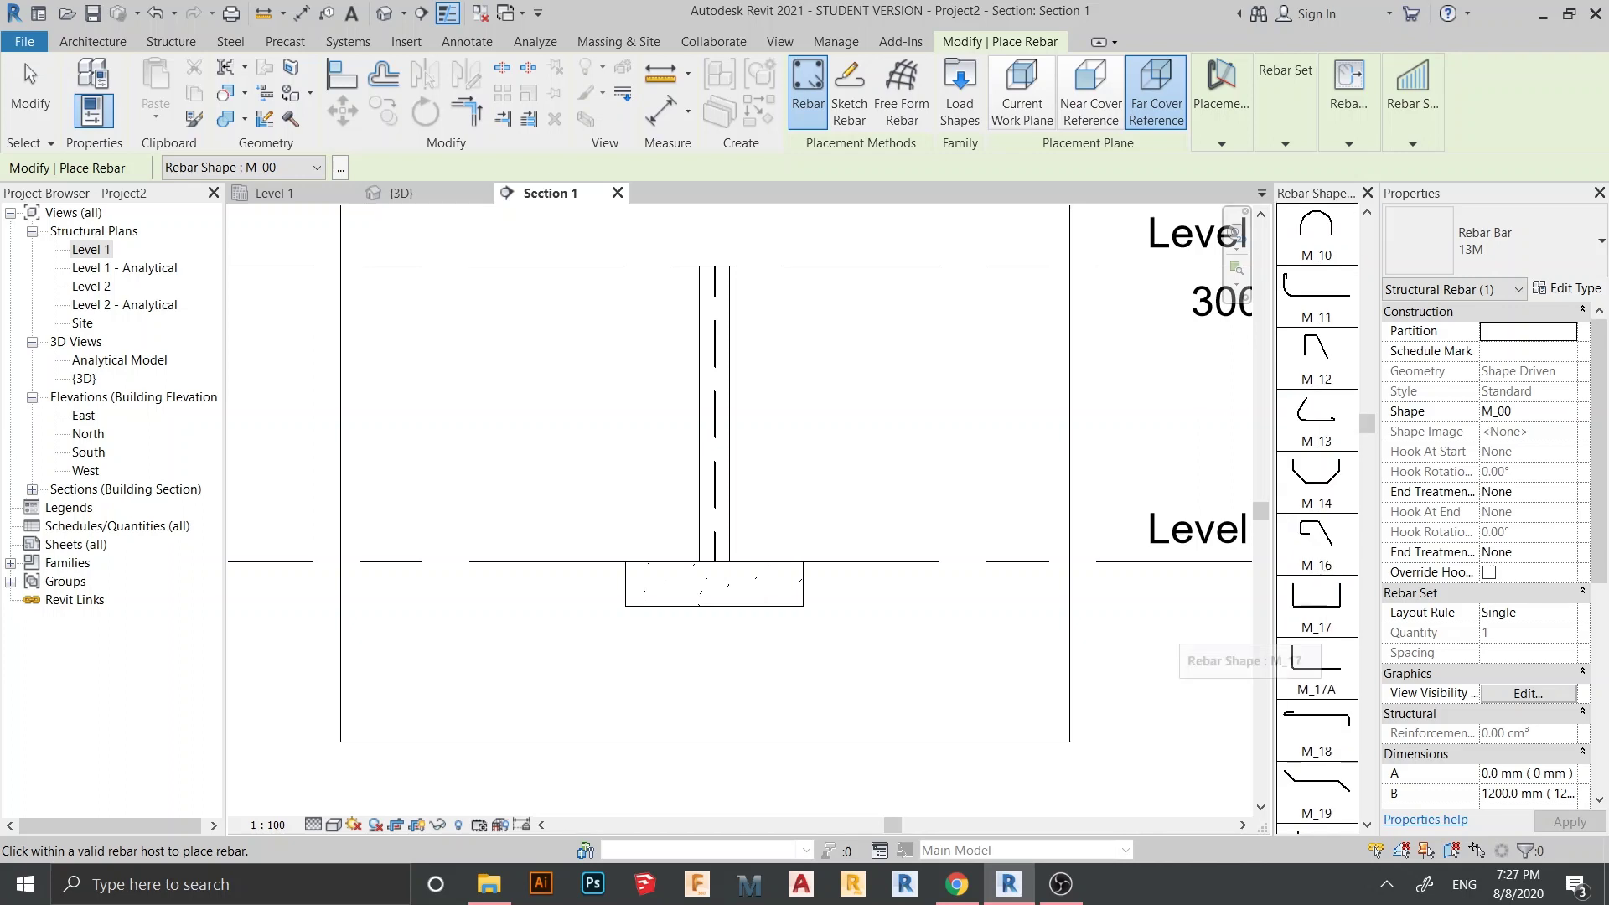
left_click(1316, 602)
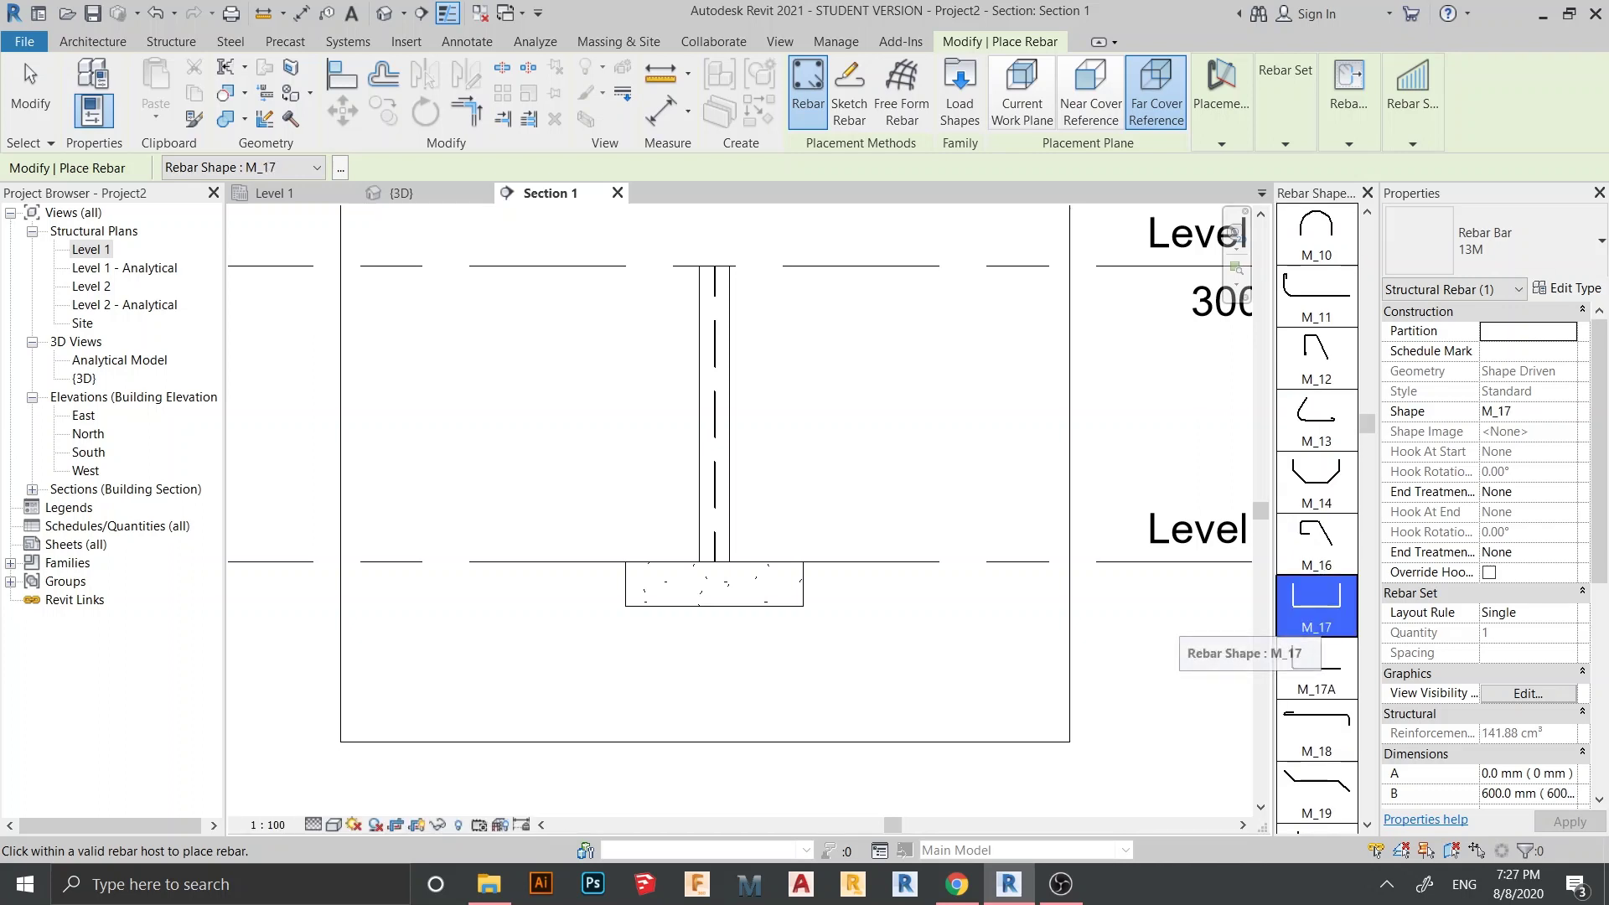
Step: Place one M_17 bar, size 13M, parallel to the work plane inside the footing
scroll(720, 605, "up", 3)
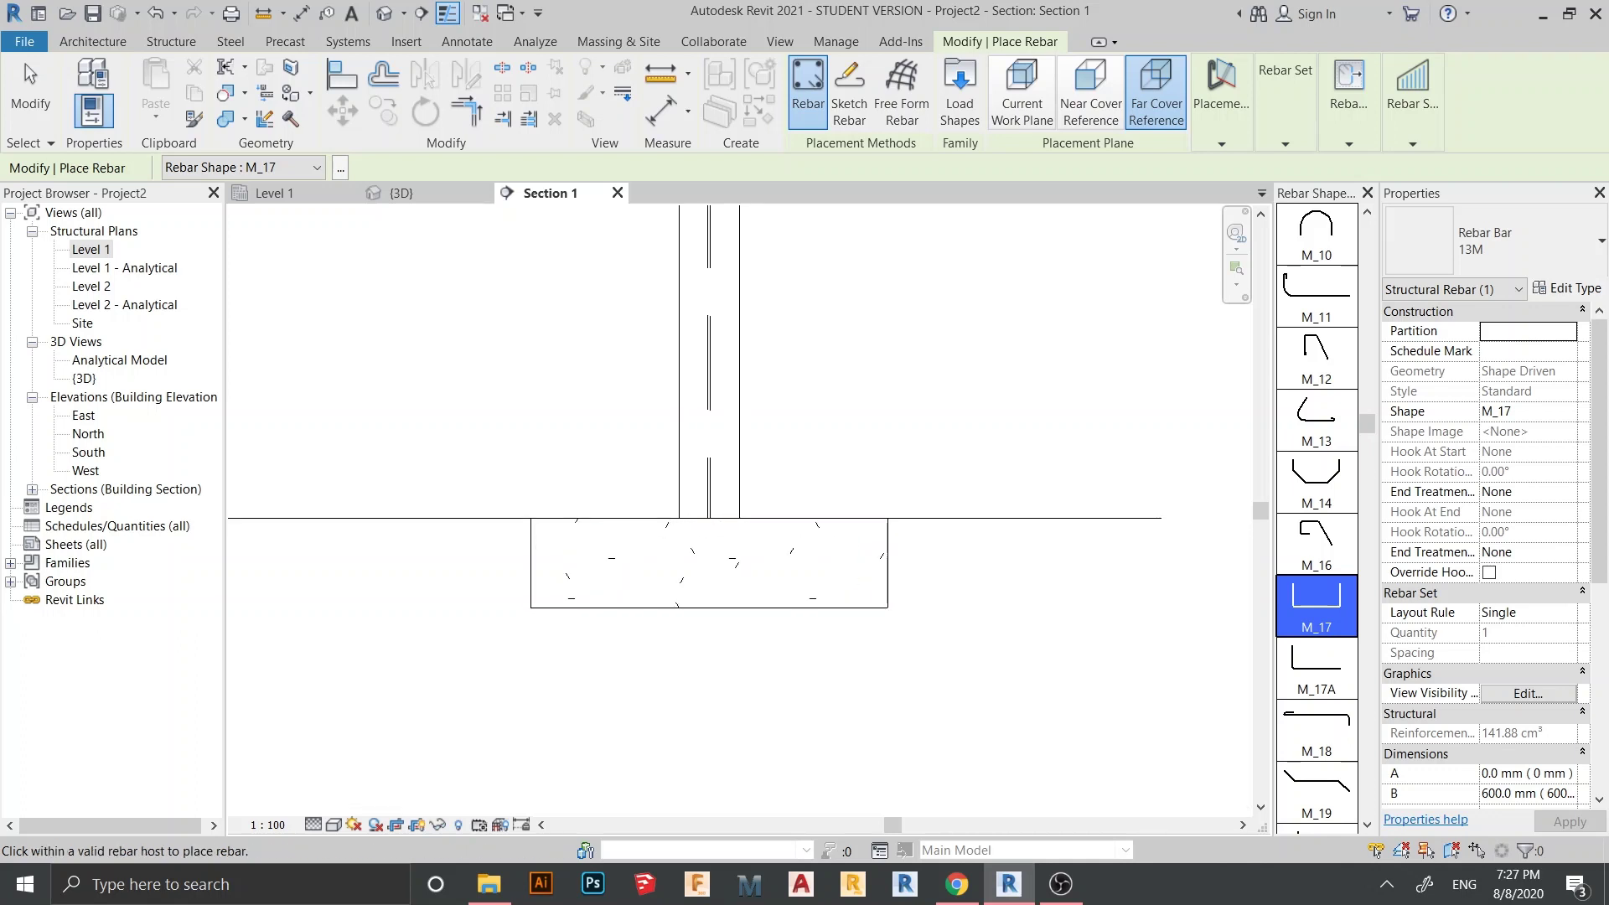
left_click(1221, 143)
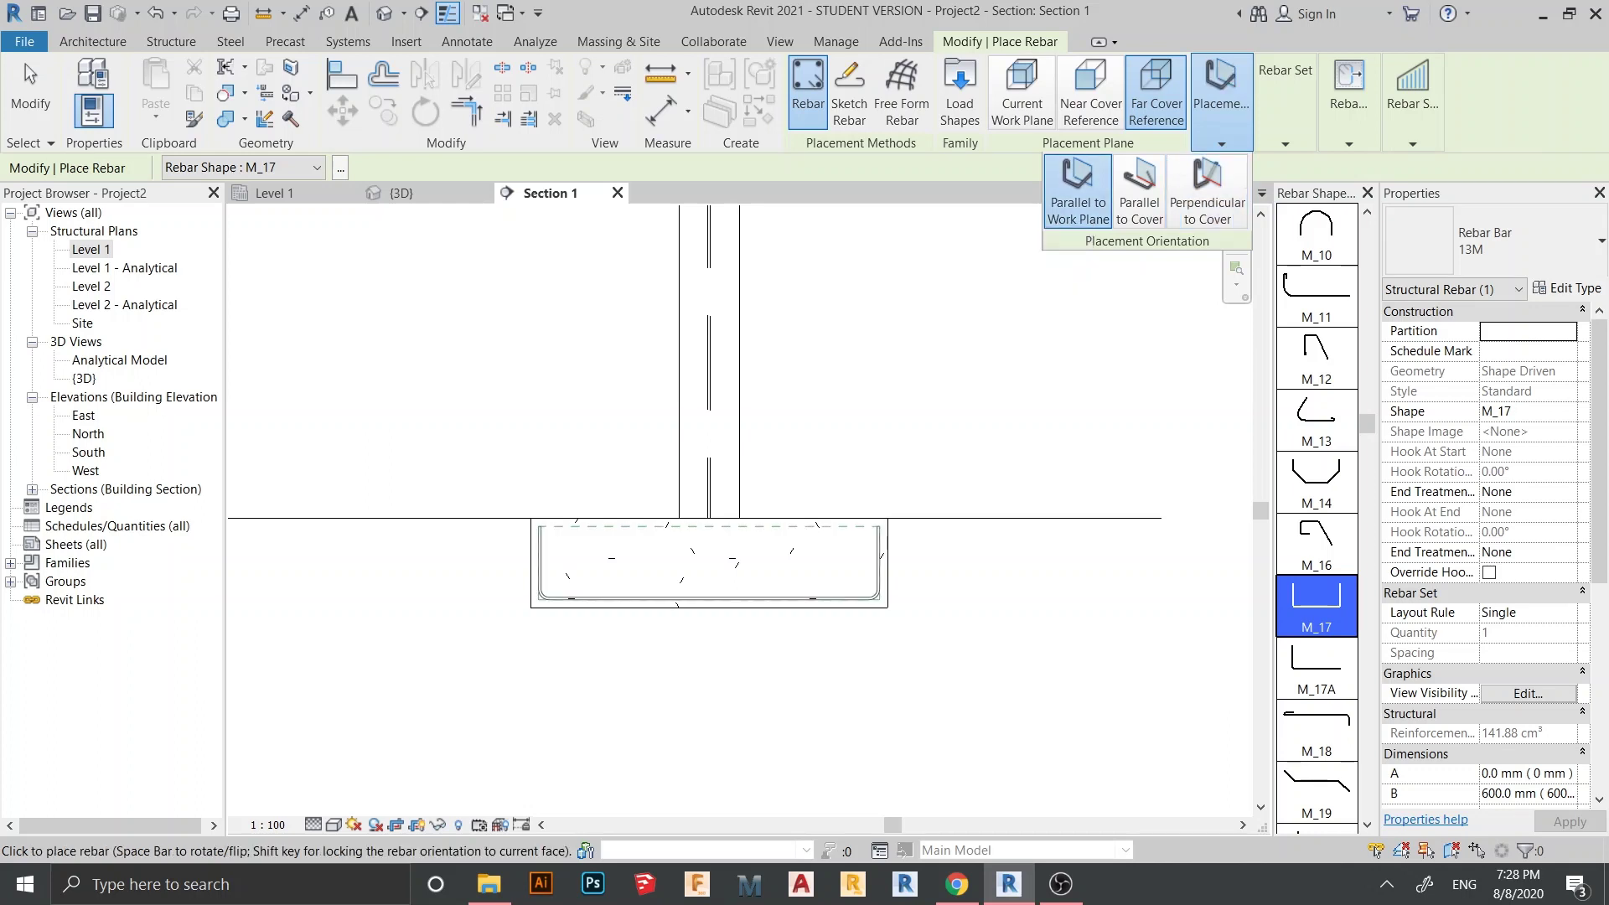
scroll(658, 590, "up", 3)
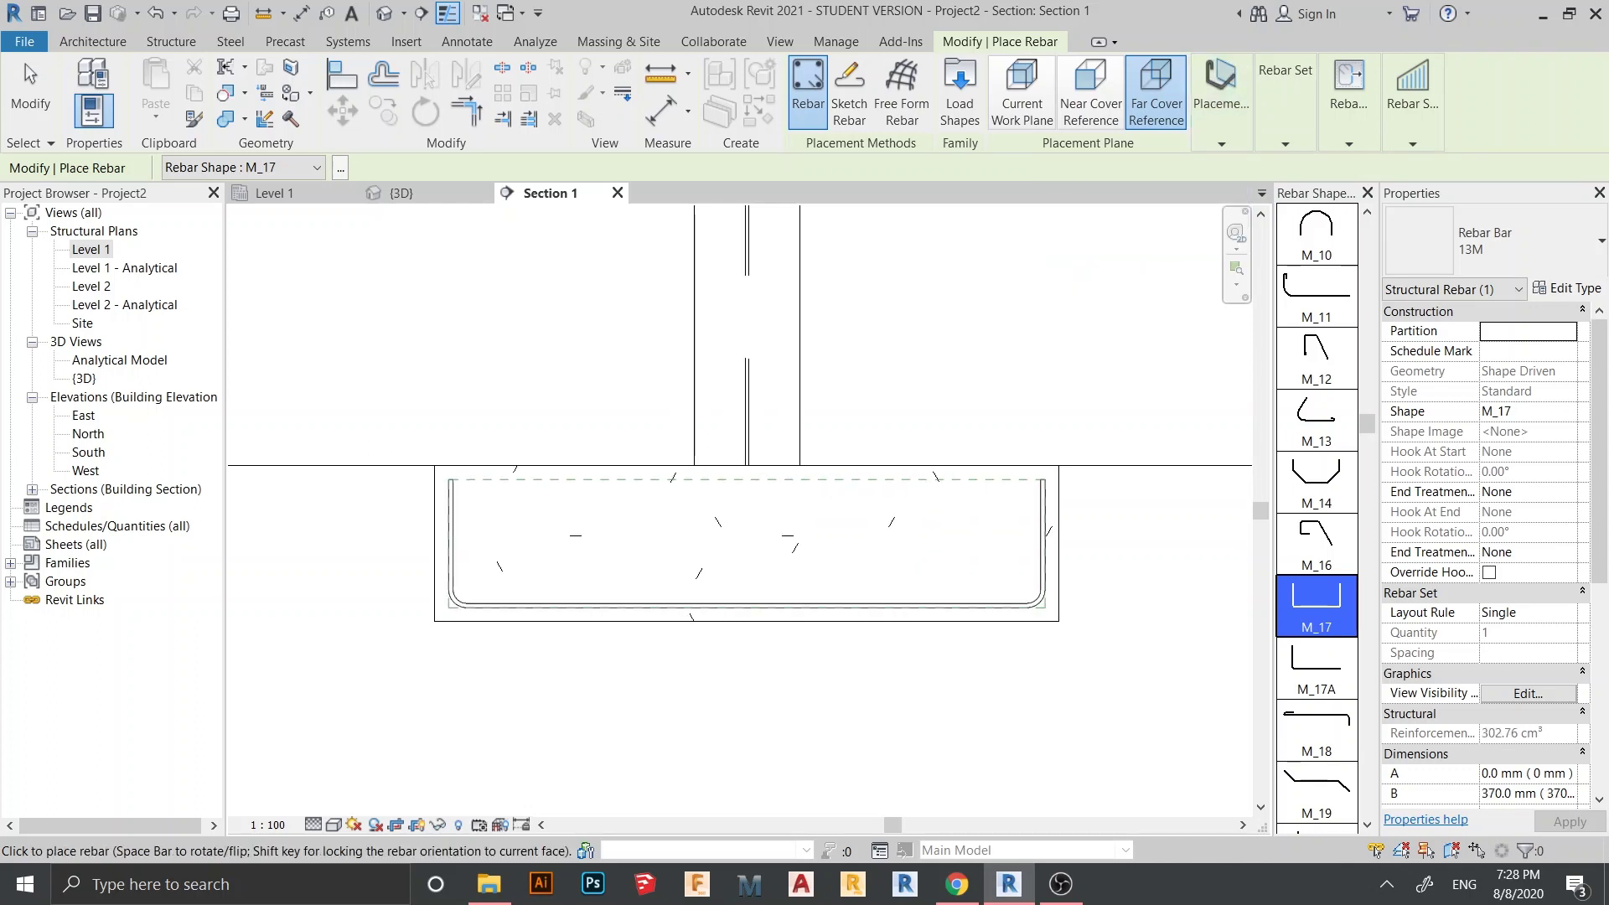
left_click(658, 589)
key("Escape")
scroll(804, 587, "down", 1)
mouse_move(805, 587)
middle_mouse_down()
mouse_move(805, 630)
mouse_move(768, 632)
middle_mouse_up()
Step: Open the Level 1 structural plan and set its visual style to Wireframe to show the bar in the footing
left_click(293, 193)
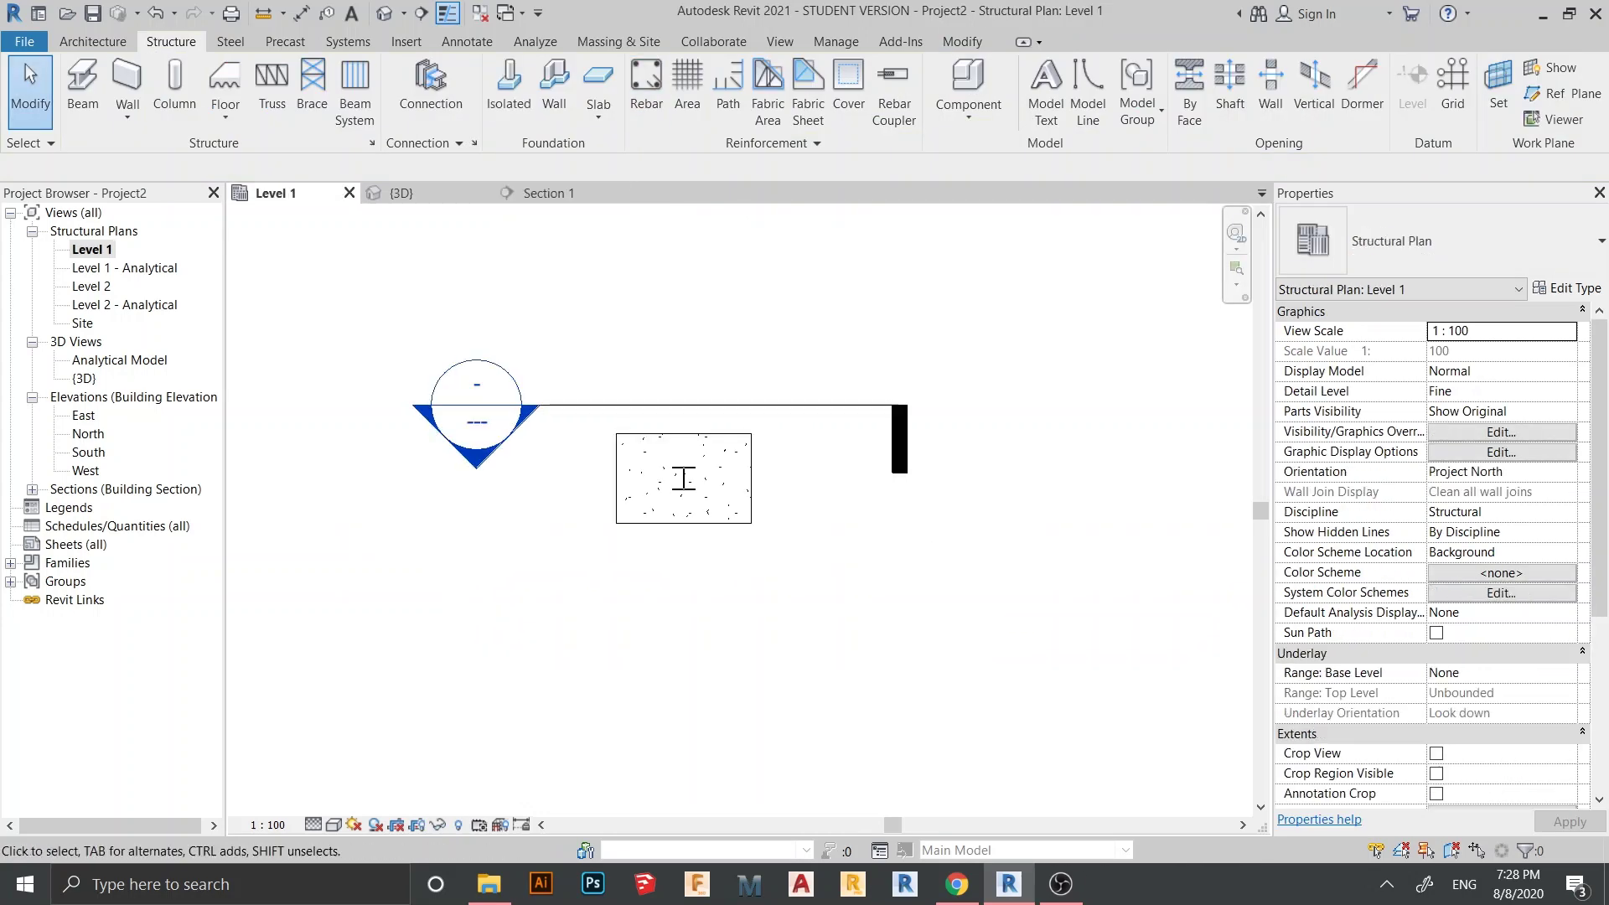
scroll(840, 431, "down", 1)
scroll(643, 469, "up", 2)
left_click(333, 825)
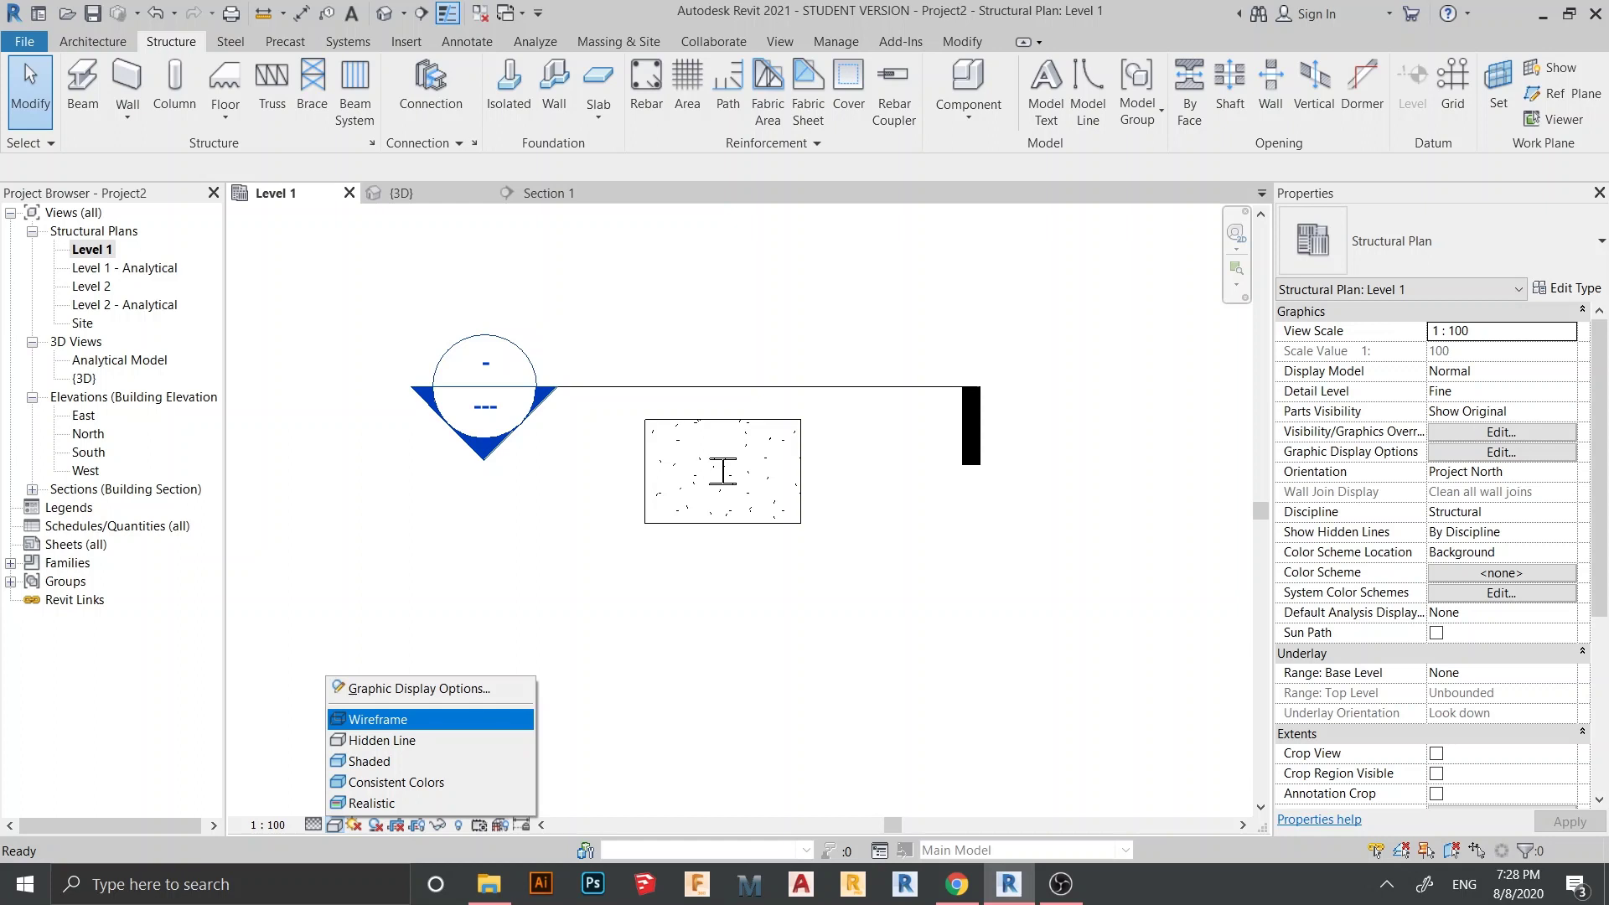
left_click(377, 719)
scroll(685, 474, "up", 5)
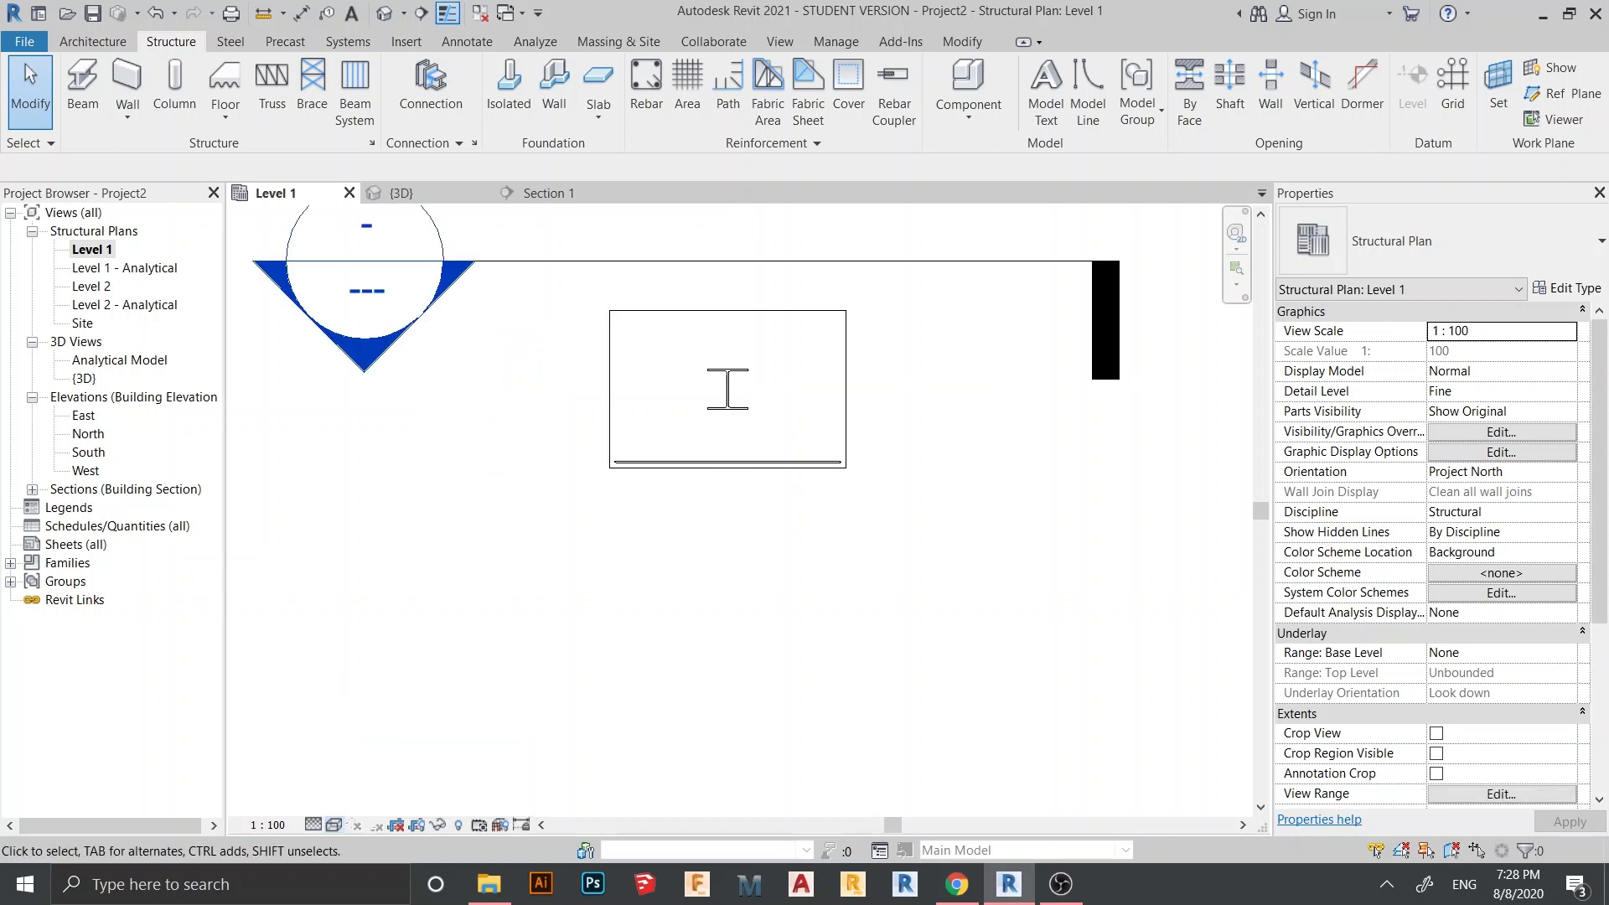
scroll(560, 622, "up", 1)
middle_click_drag(560, 624, 556, 656)
scroll(728, 704, "down", 3)
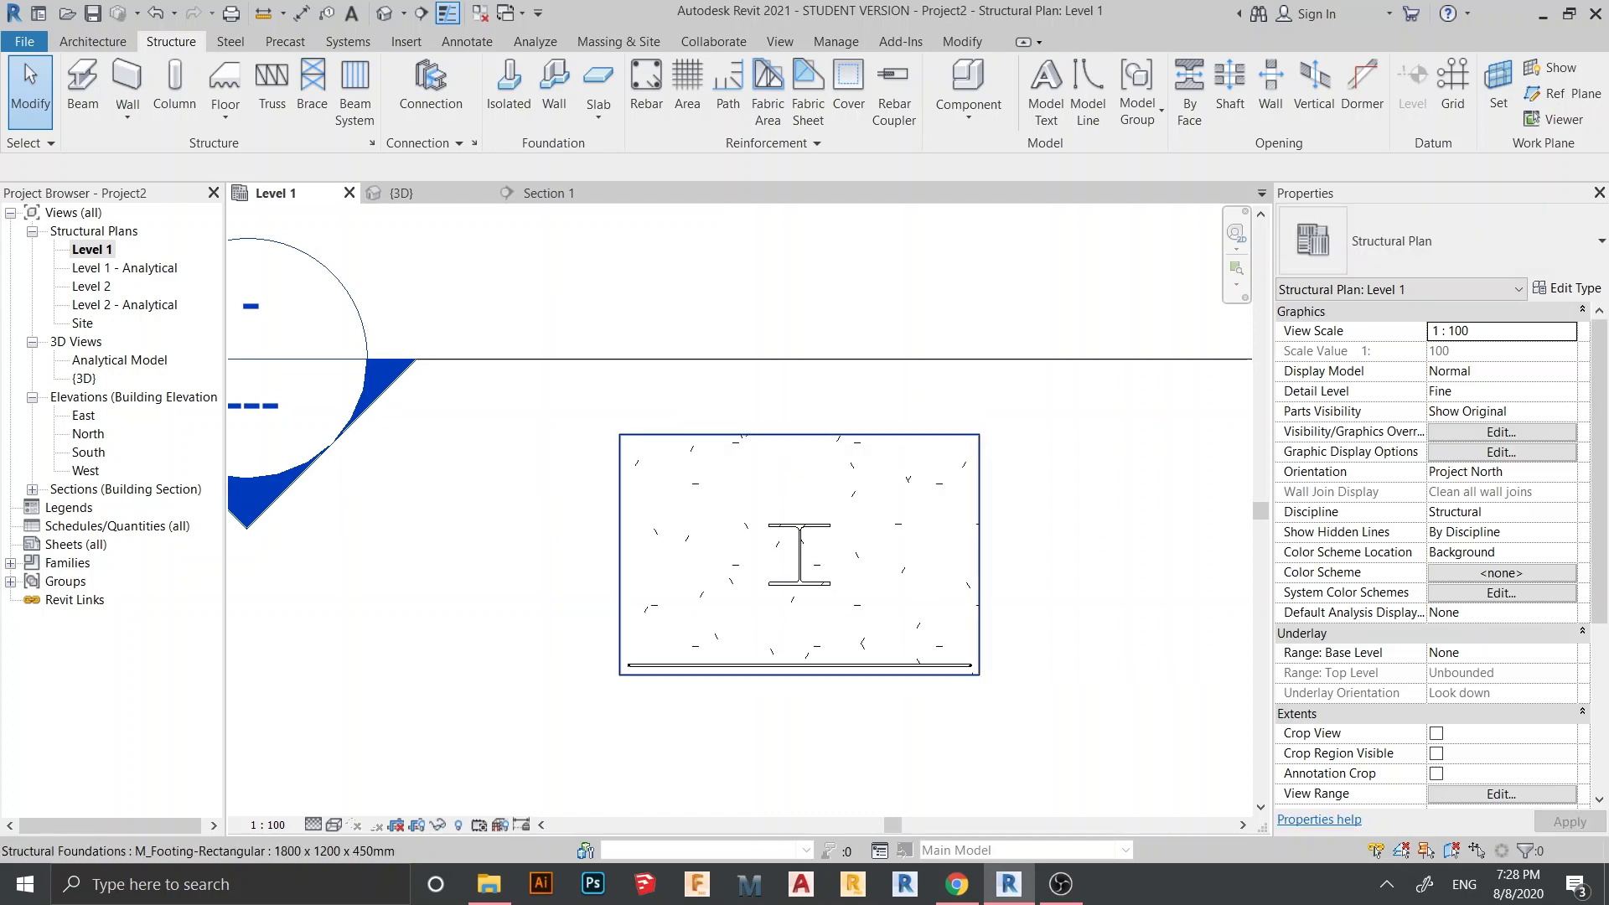
Step: Move the bar 1100 mm straight up in the Level 1 plan to the footing's opposite long edge
scroll(967, 733, "up", 1)
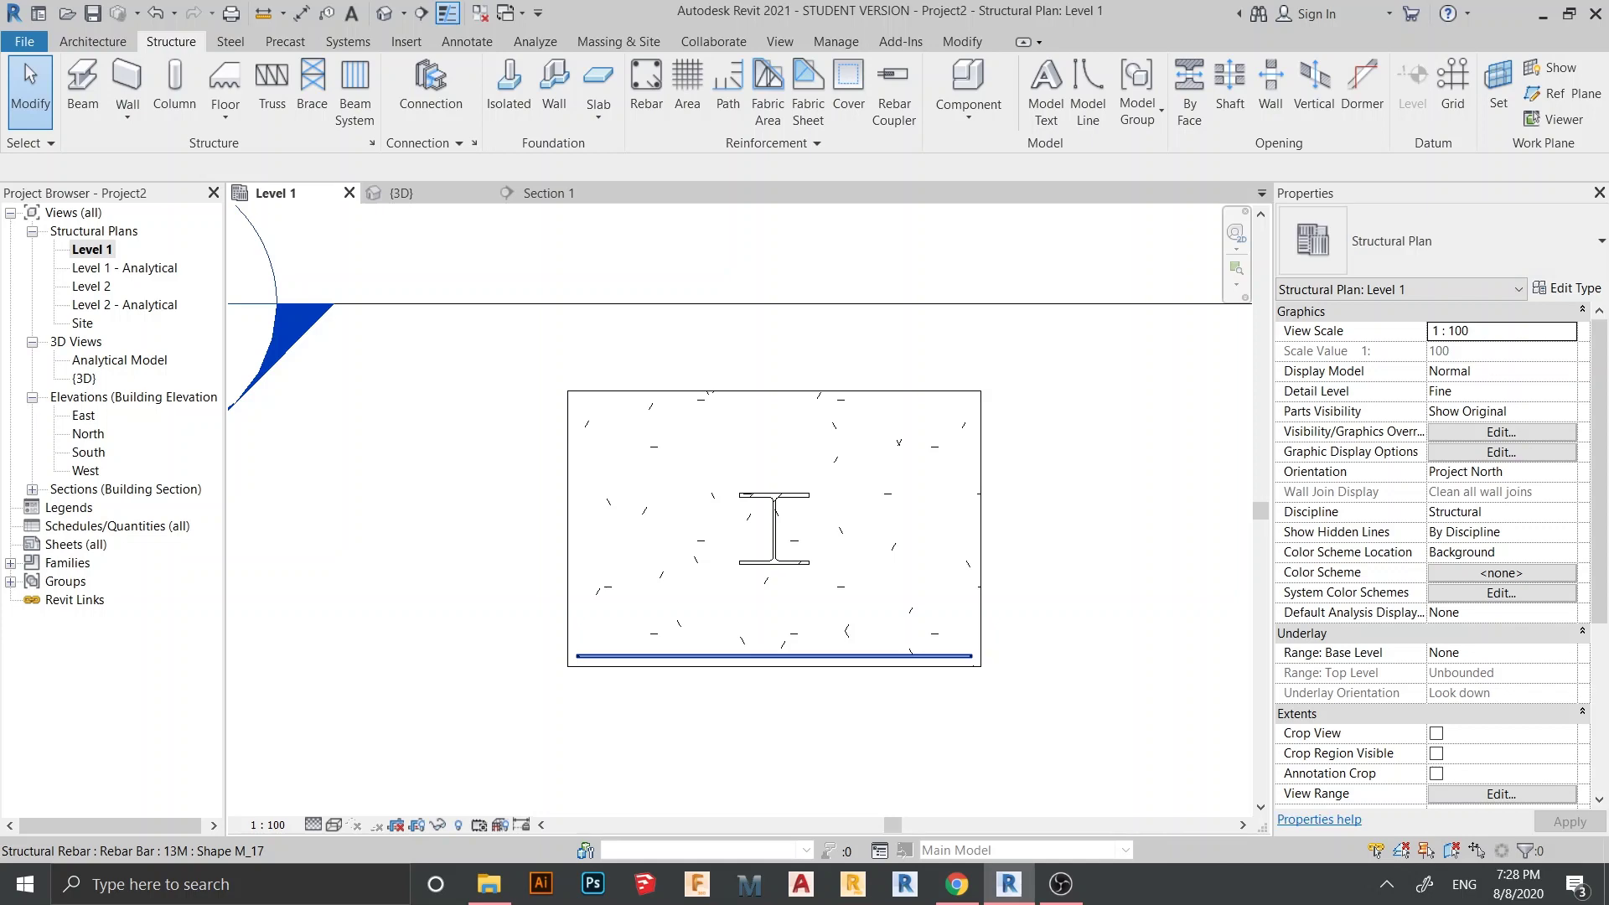
scroll(793, 659, "down", 2)
left_click(793, 656)
key("m")
key("v")
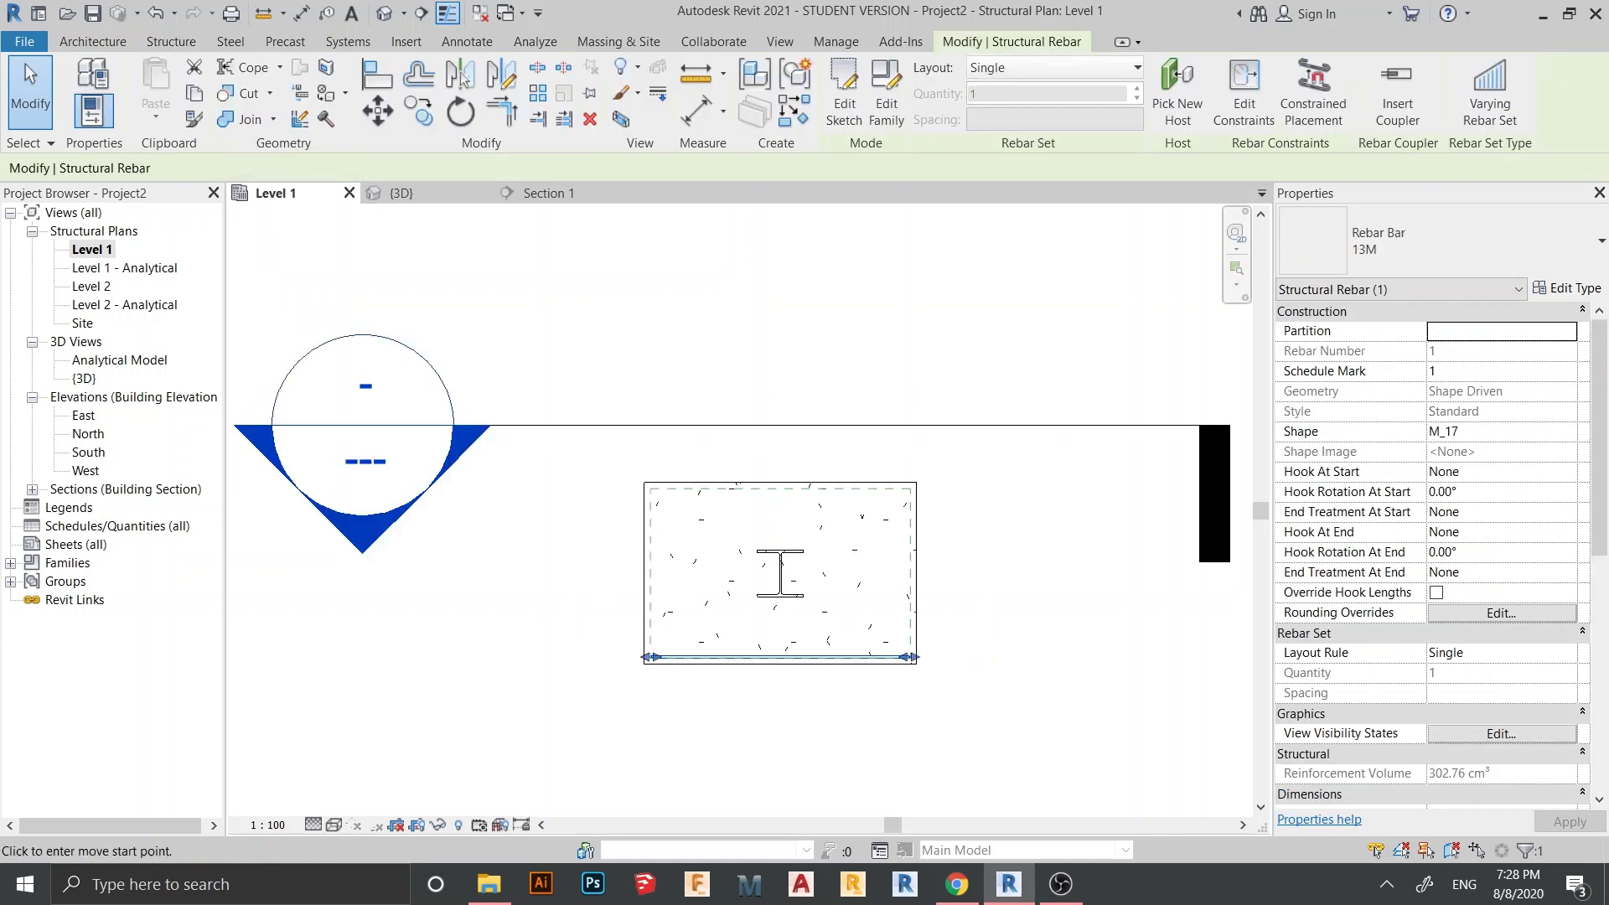
scroll(815, 681, "up", 2)
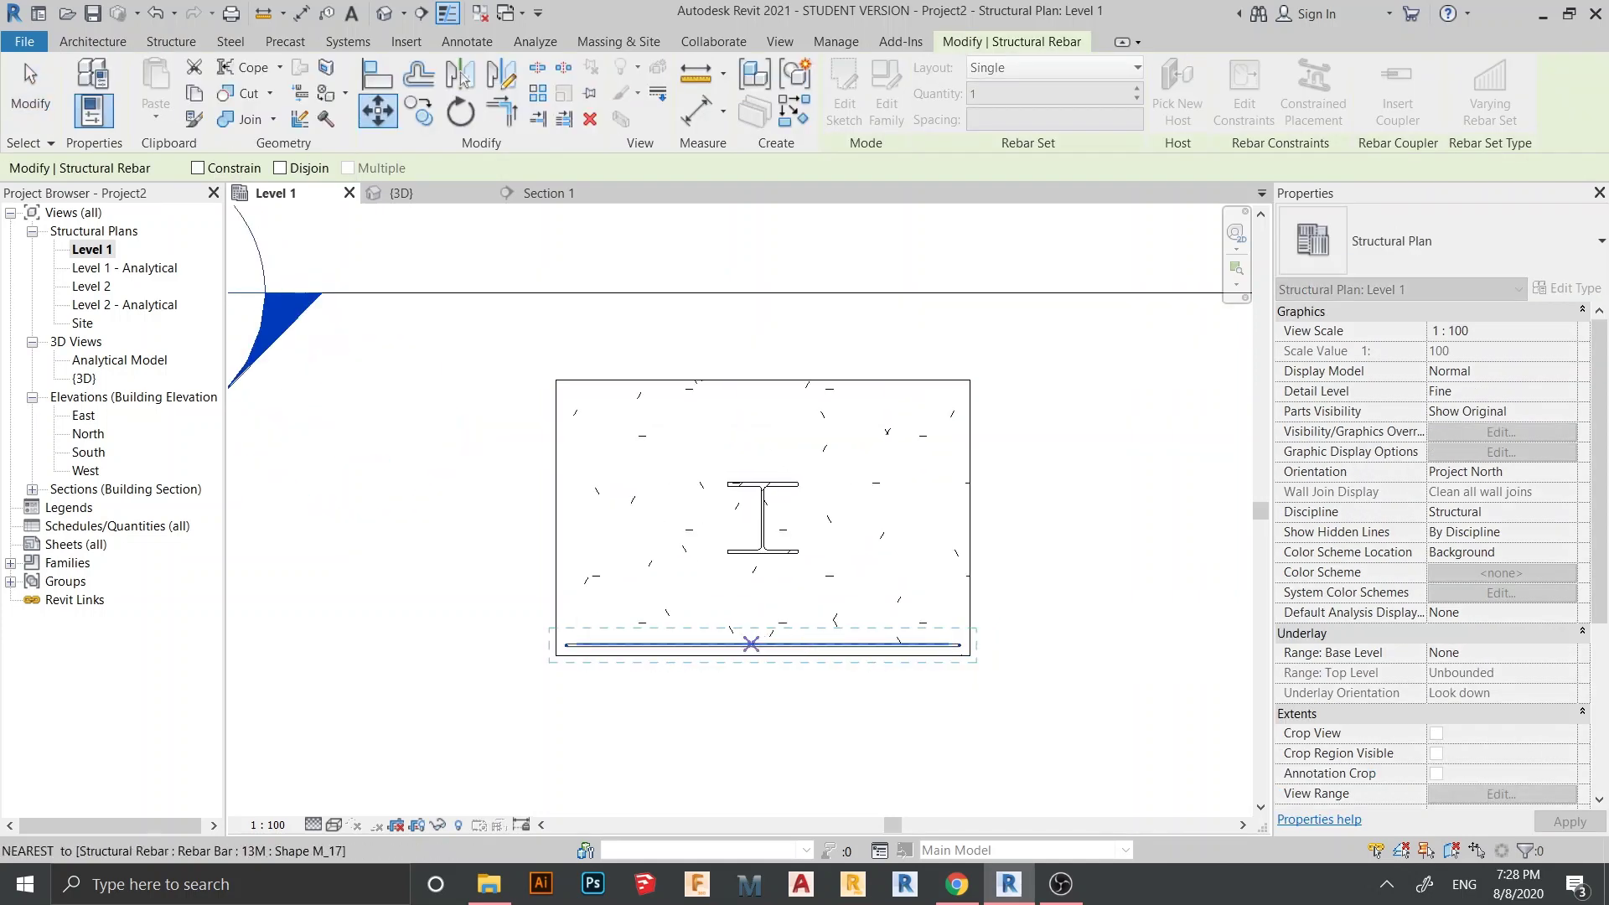
left_click(751, 644)
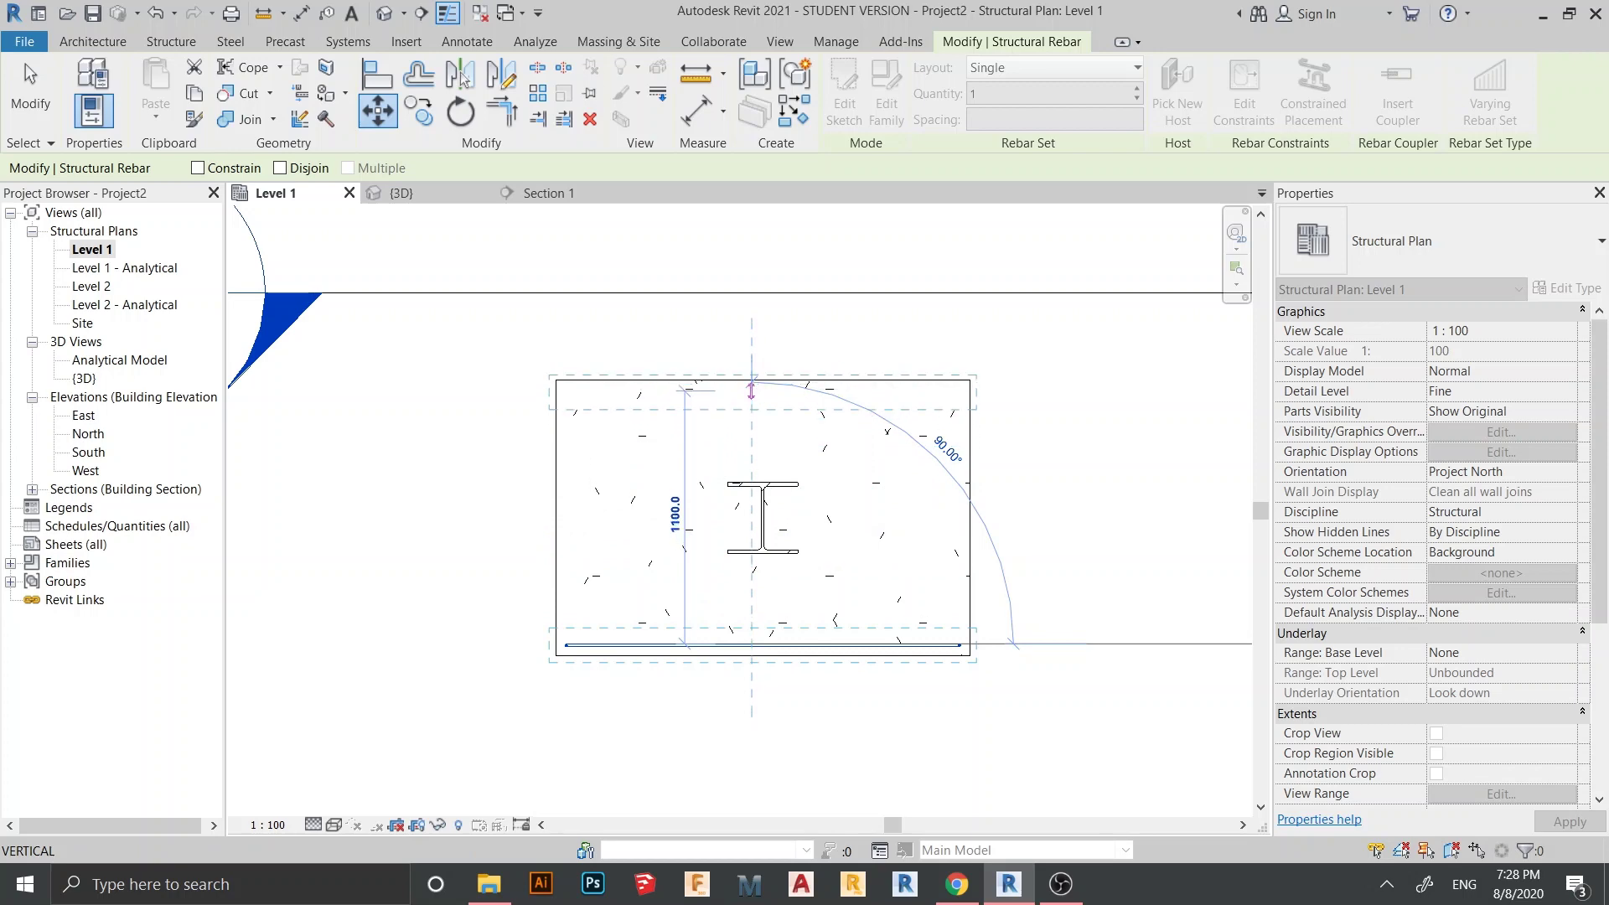
left_click(751, 391)
scroll(751, 393, "up", 5)
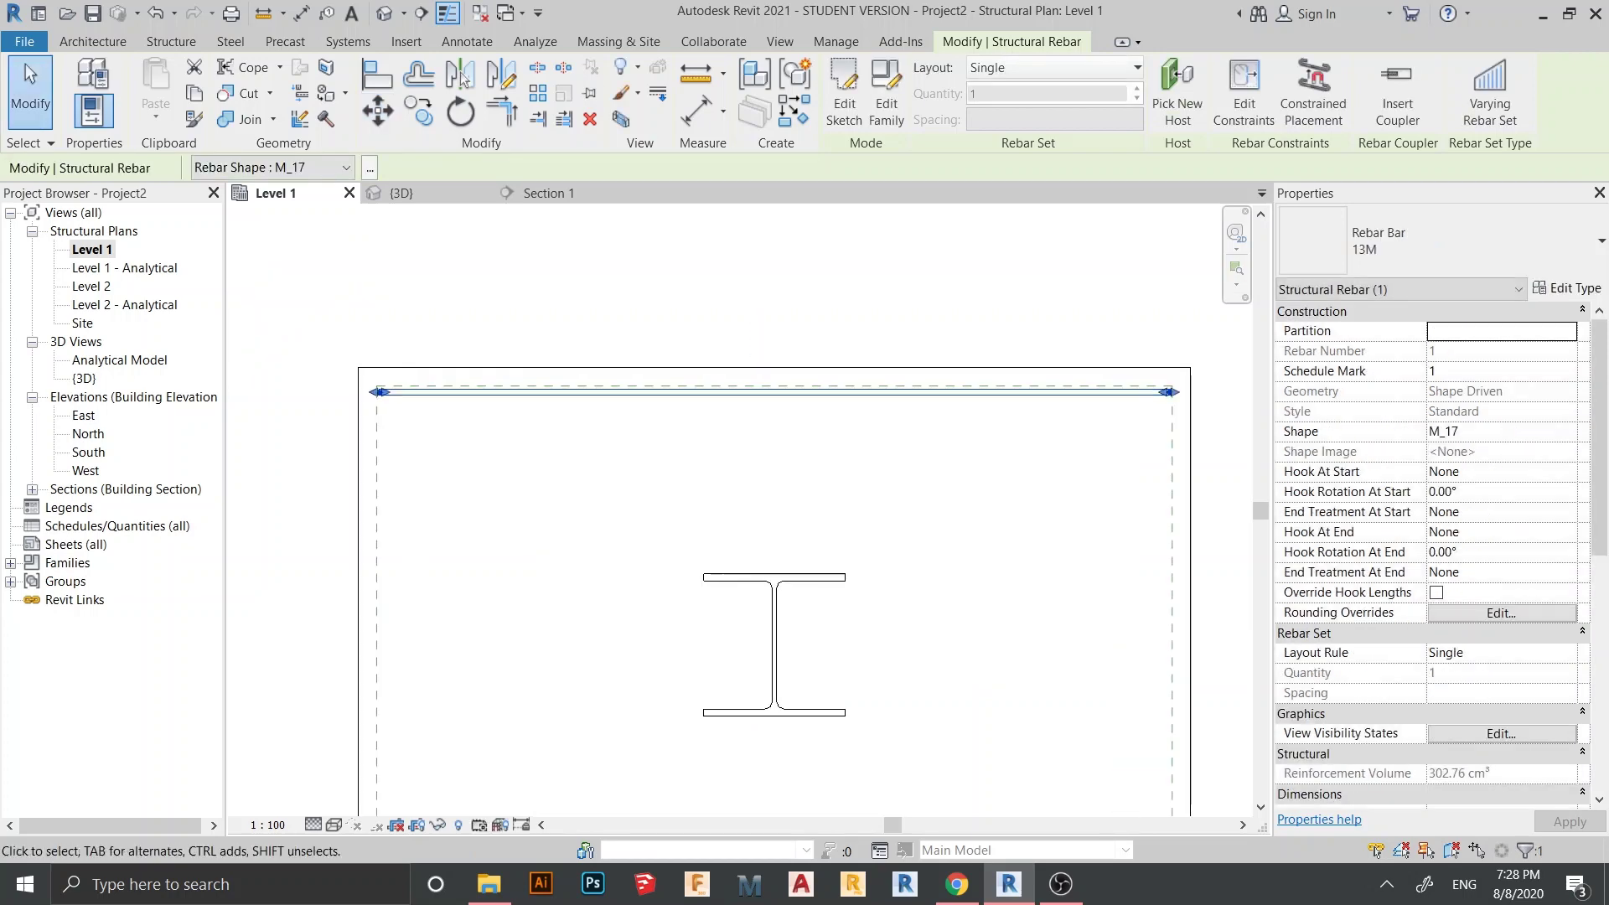
middle_click_drag(751, 393, 818, 311)
scroll(874, 364, "down", 2)
scroll(845, 412, "down", 1)
mouse_move(873, 437)
middle_mouse_down()
mouse_move(845, 411)
mouse_move(752, 433)
mouse_move(699, 479)
middle_mouse_up()
scroll(741, 476, "down", 1)
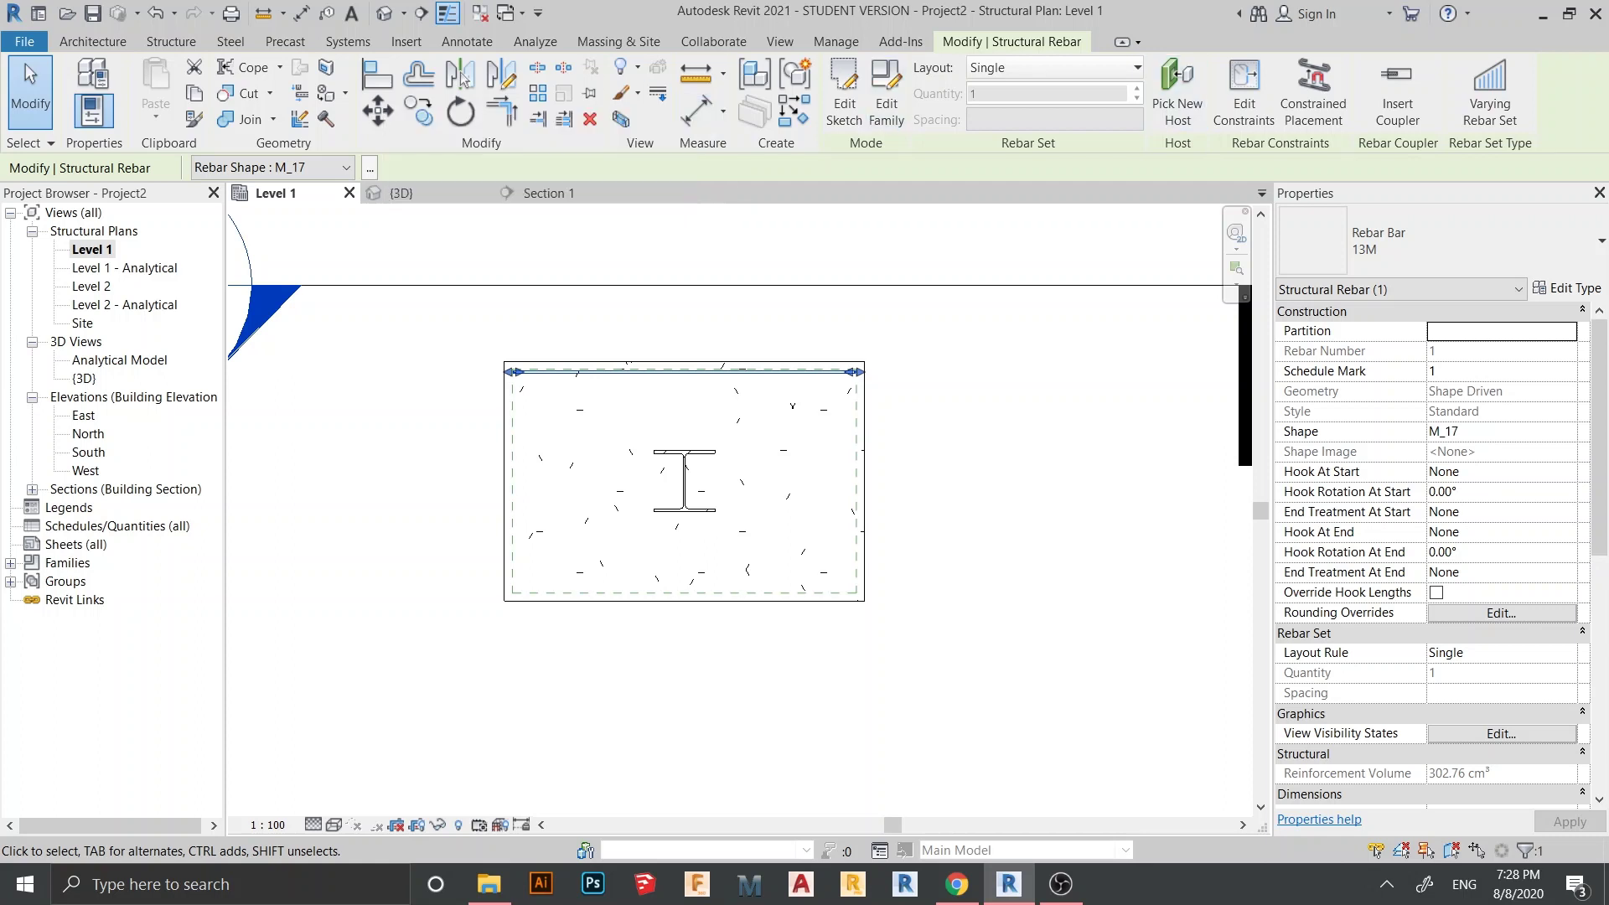
Step: Set the bar's layout to Number with Spacing, with a quantity of 8 and a spacing of 160 mm
left_click(1053, 67)
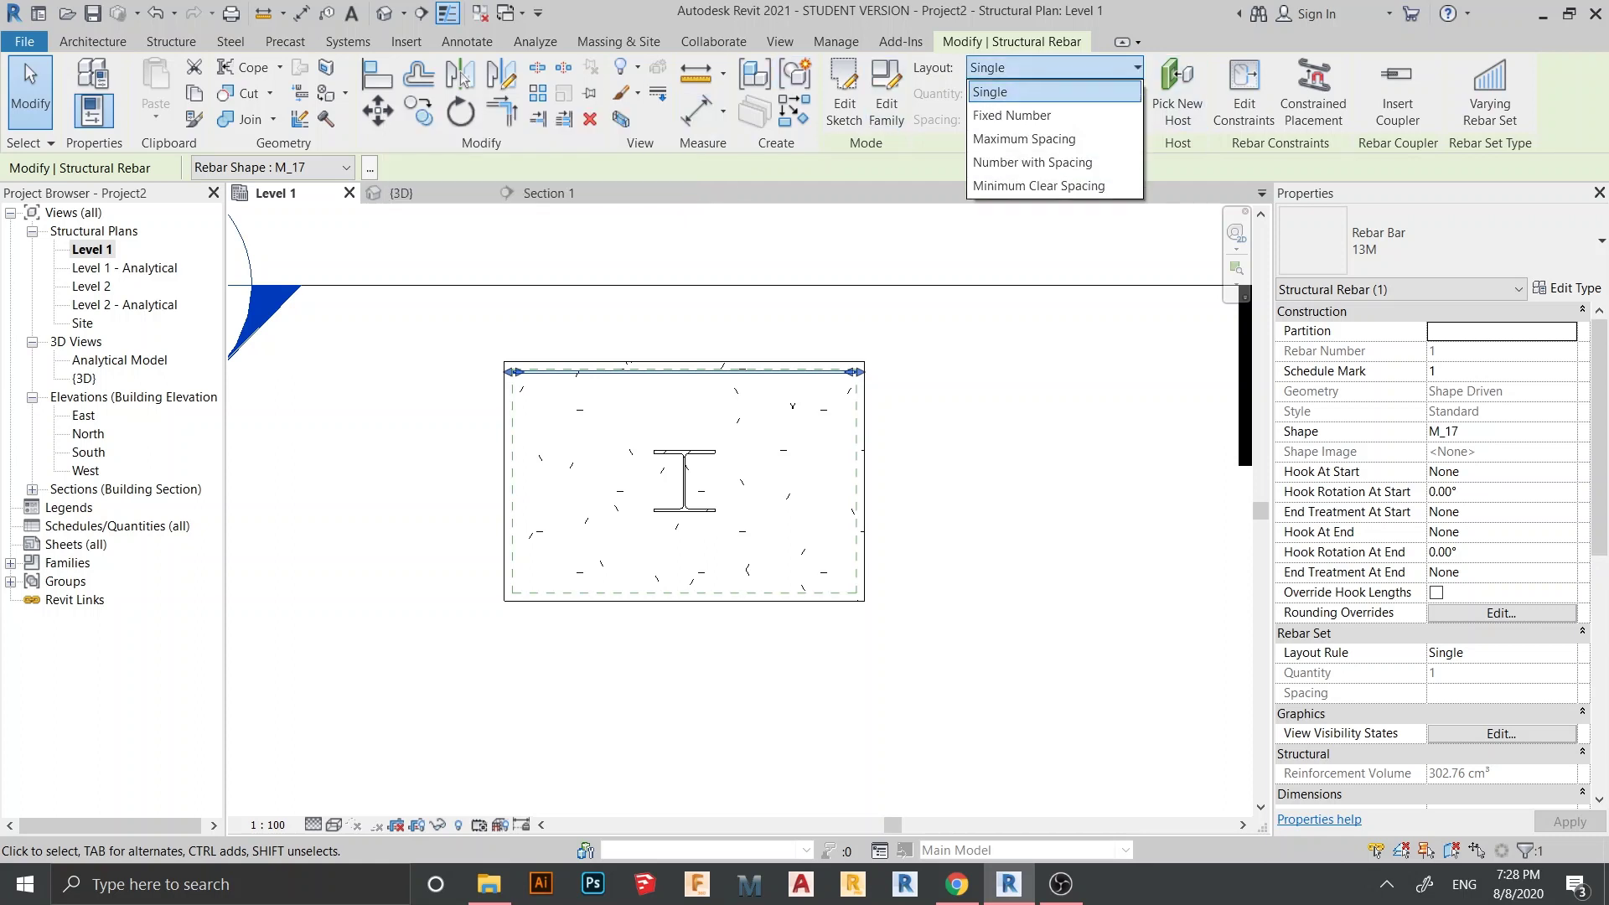
left_click(1054, 67)
left_click(1054, 67)
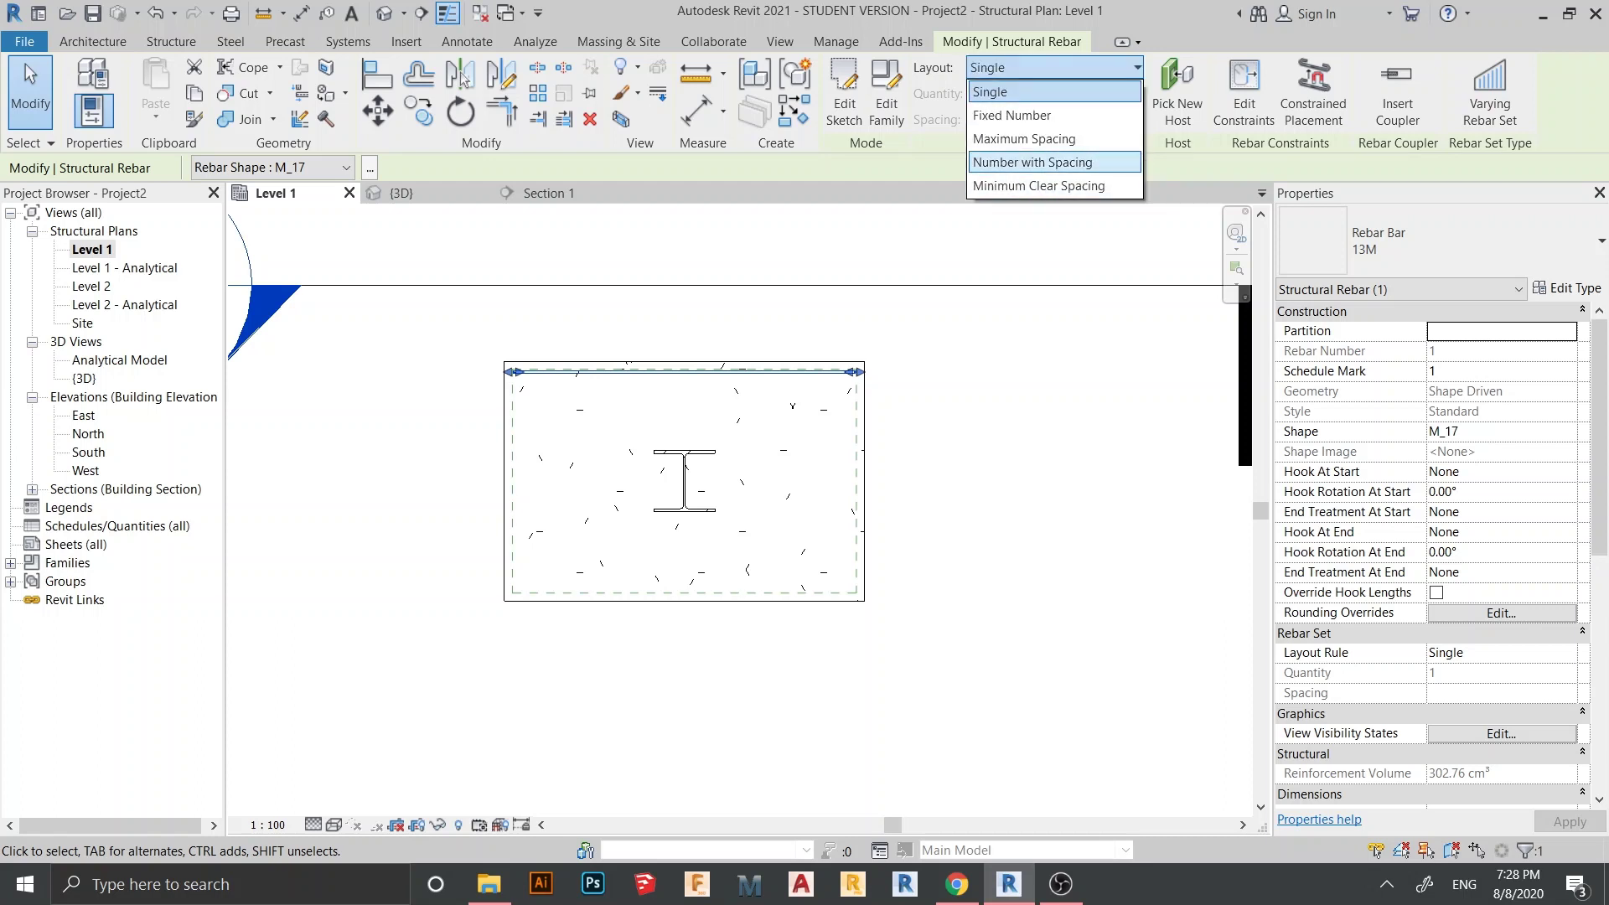
left_click(1054, 162)
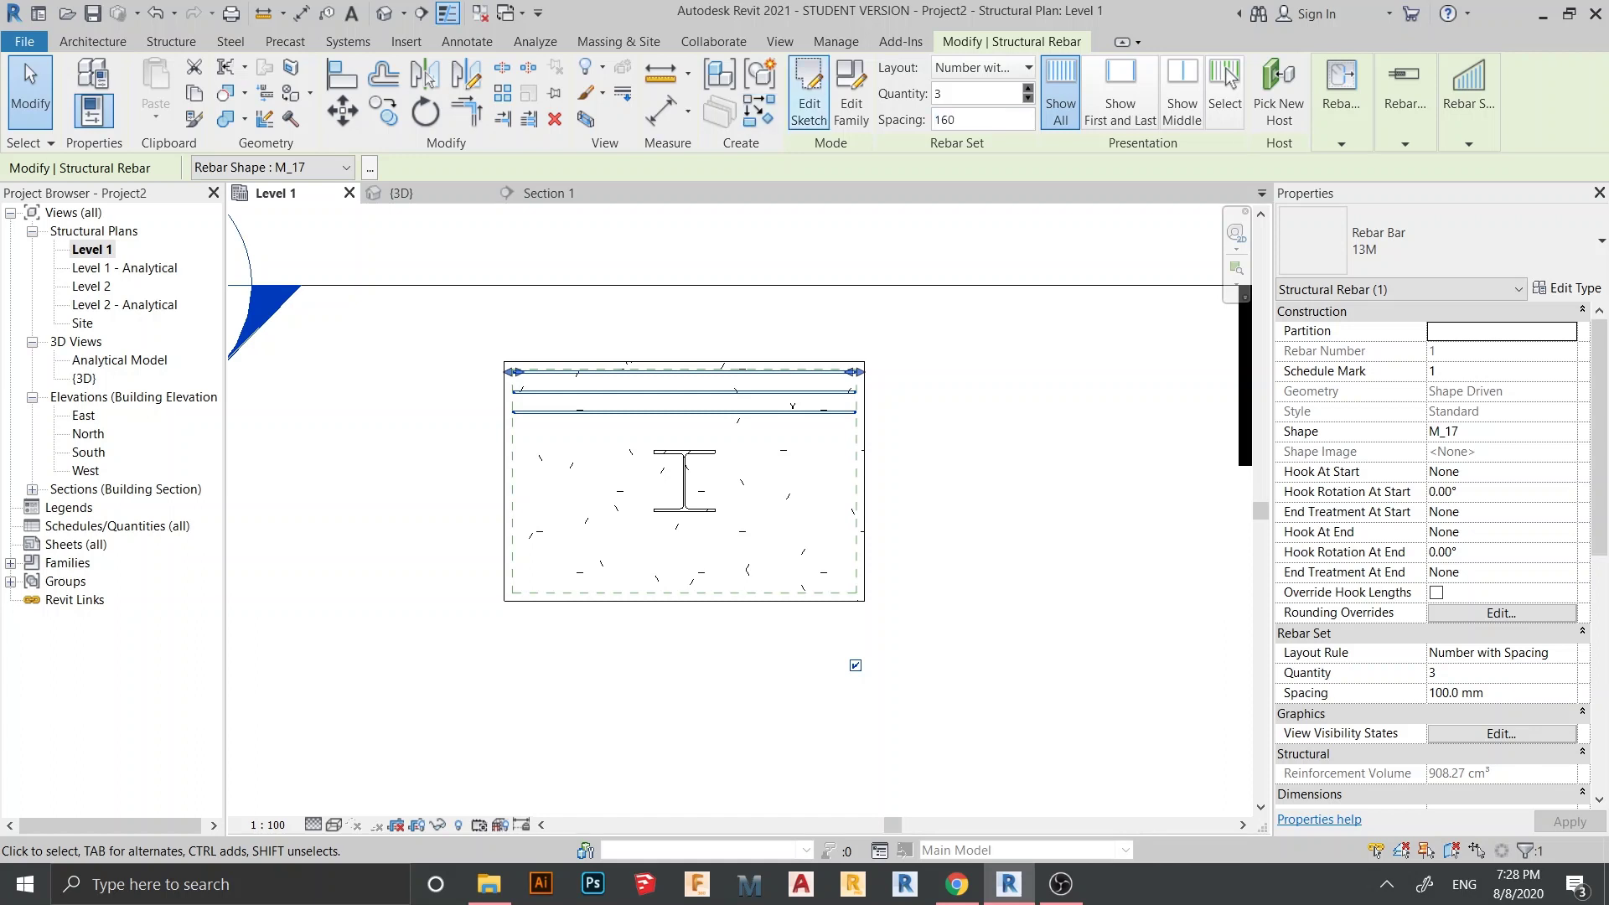
left_click(1026, 88)
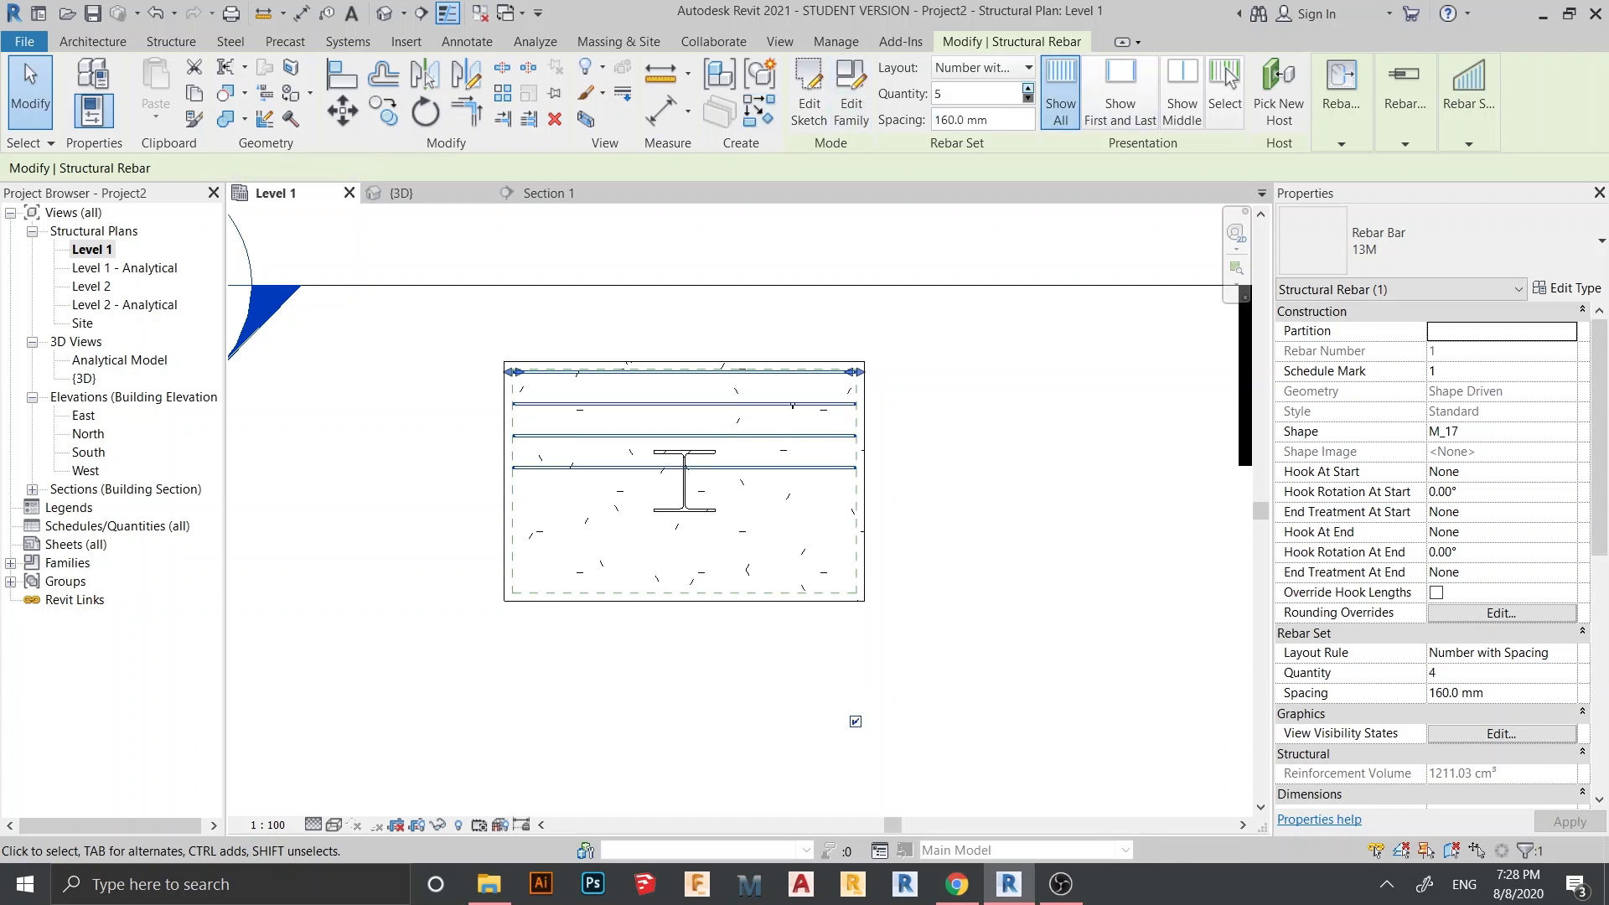
left_click(1027, 88)
left_click(1027, 88)
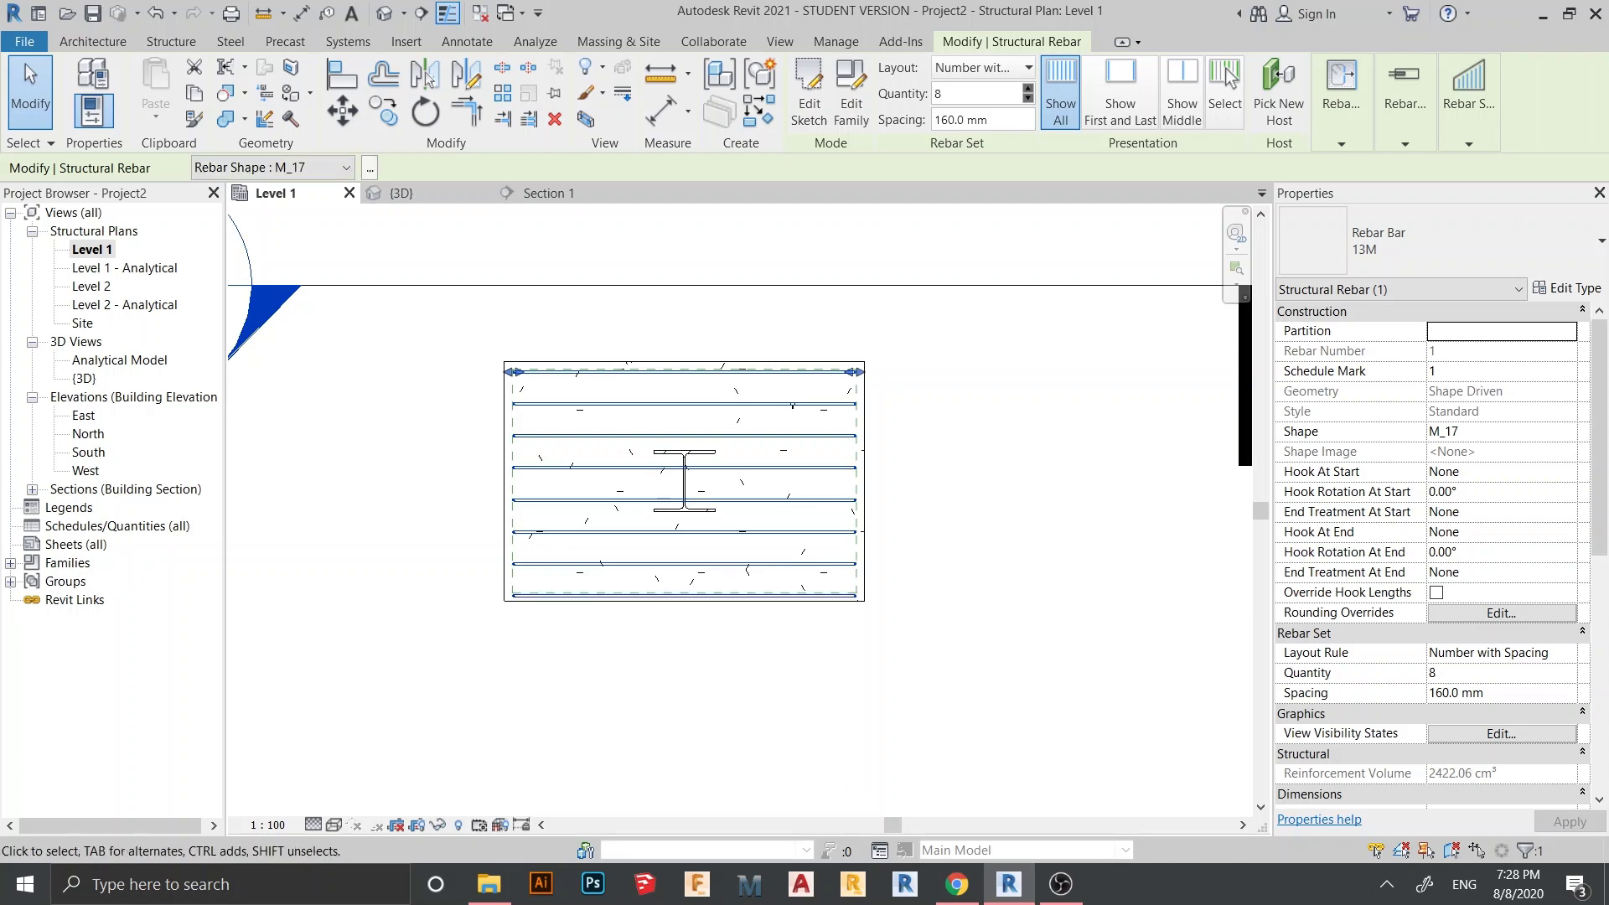
scroll(520, 562, "up", 3)
middle_click_drag(520, 562, 459, 613)
scroll(654, 659, "down", 2)
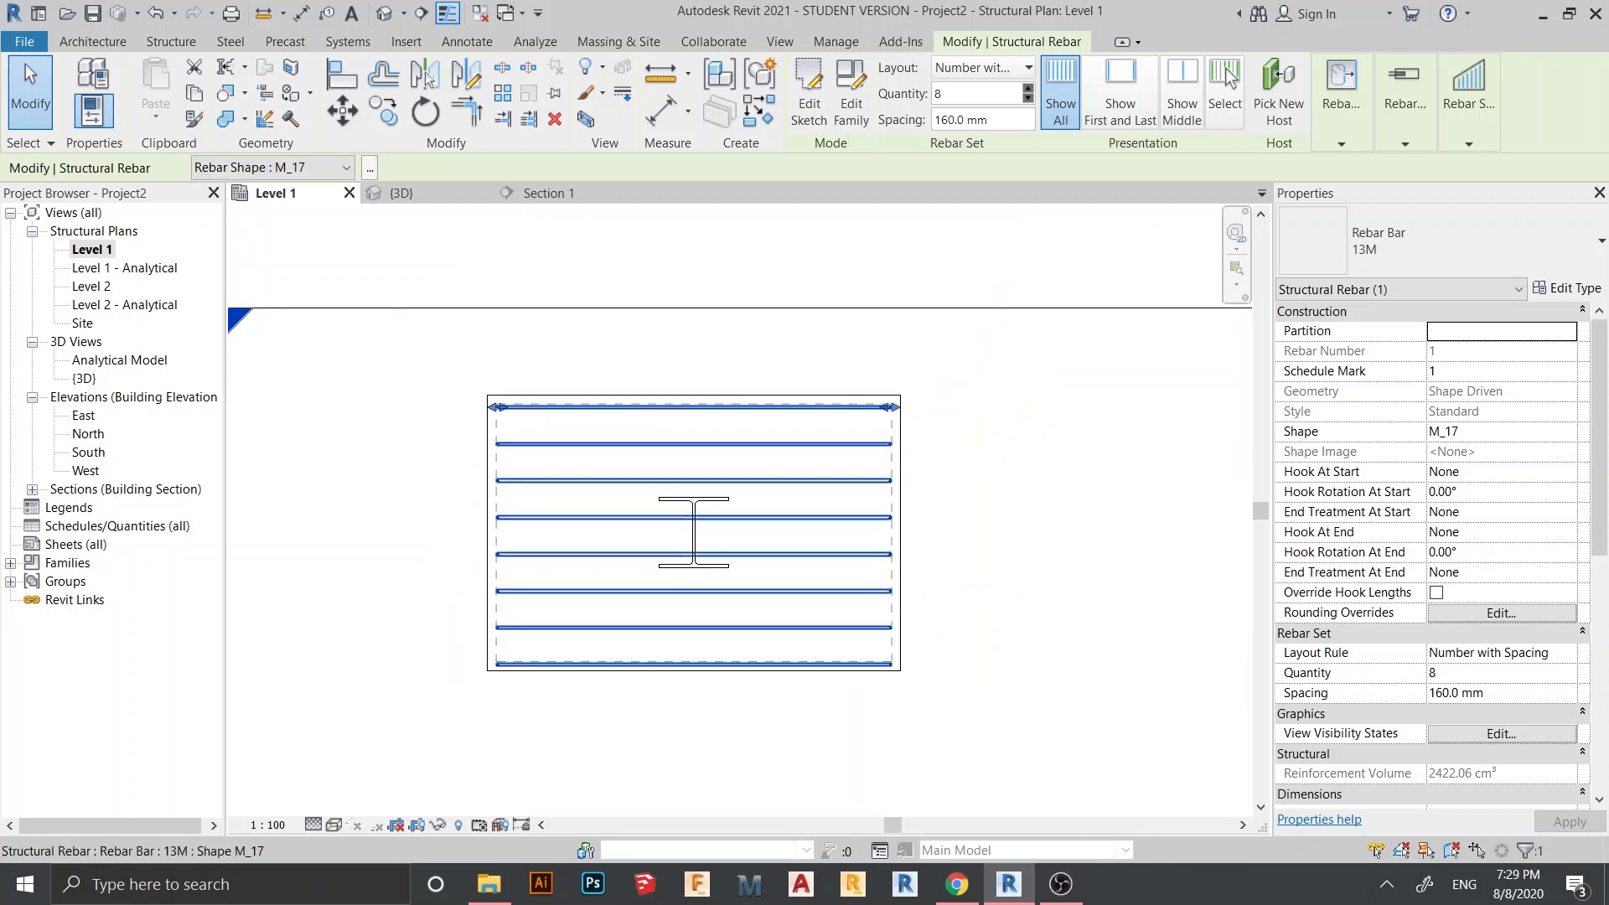
scroll(554, 469, "down", 1)
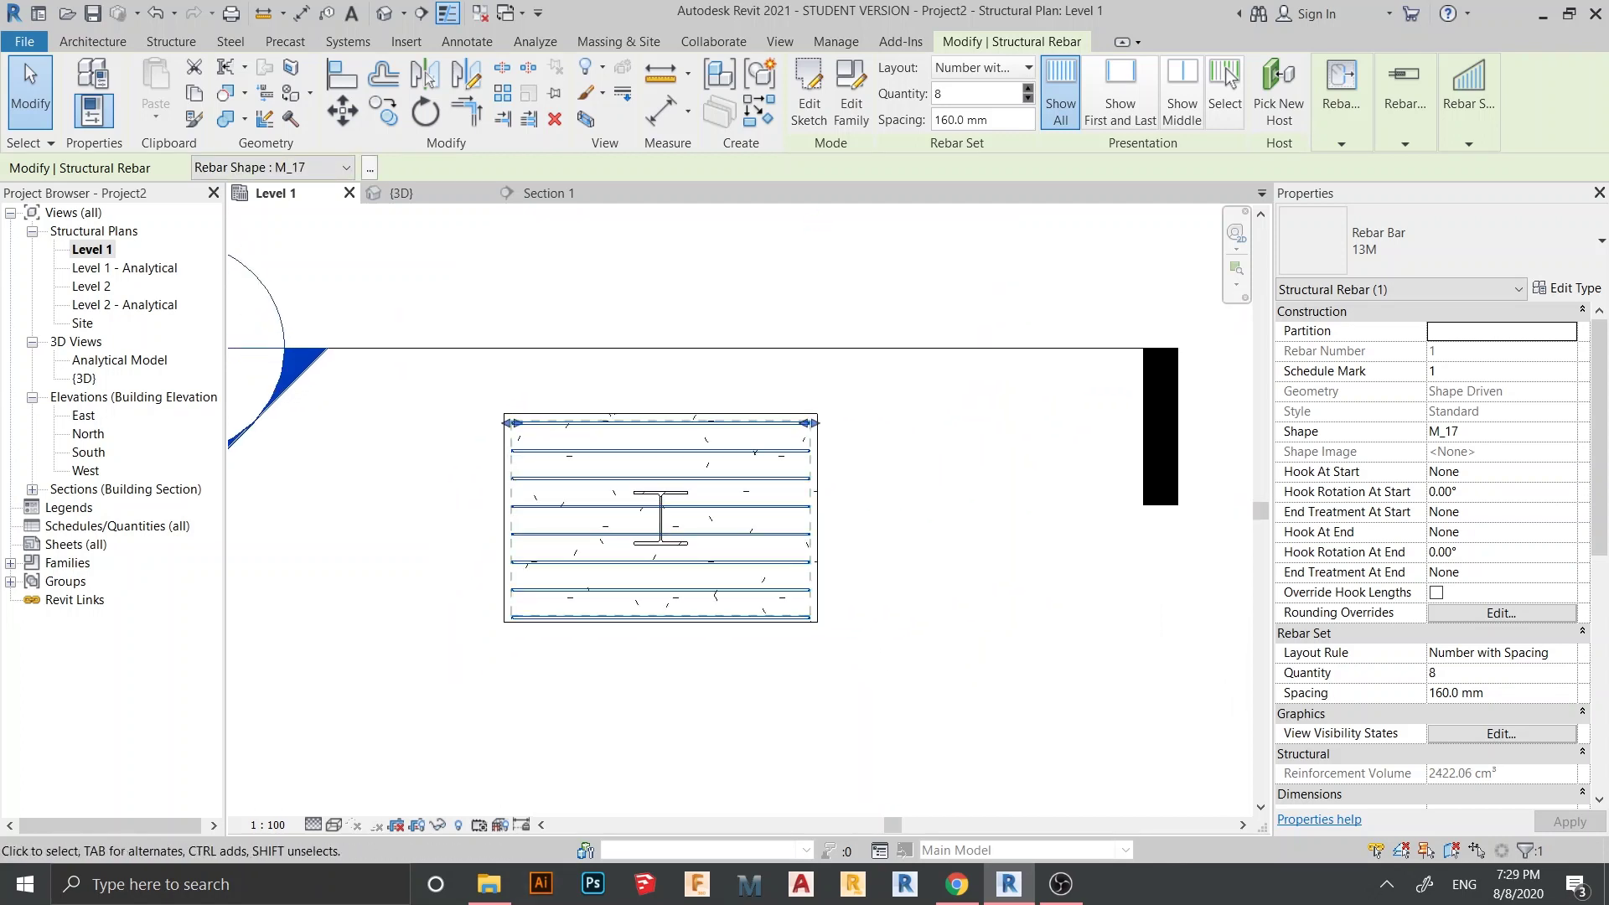
key("Escape")
key("Escape")
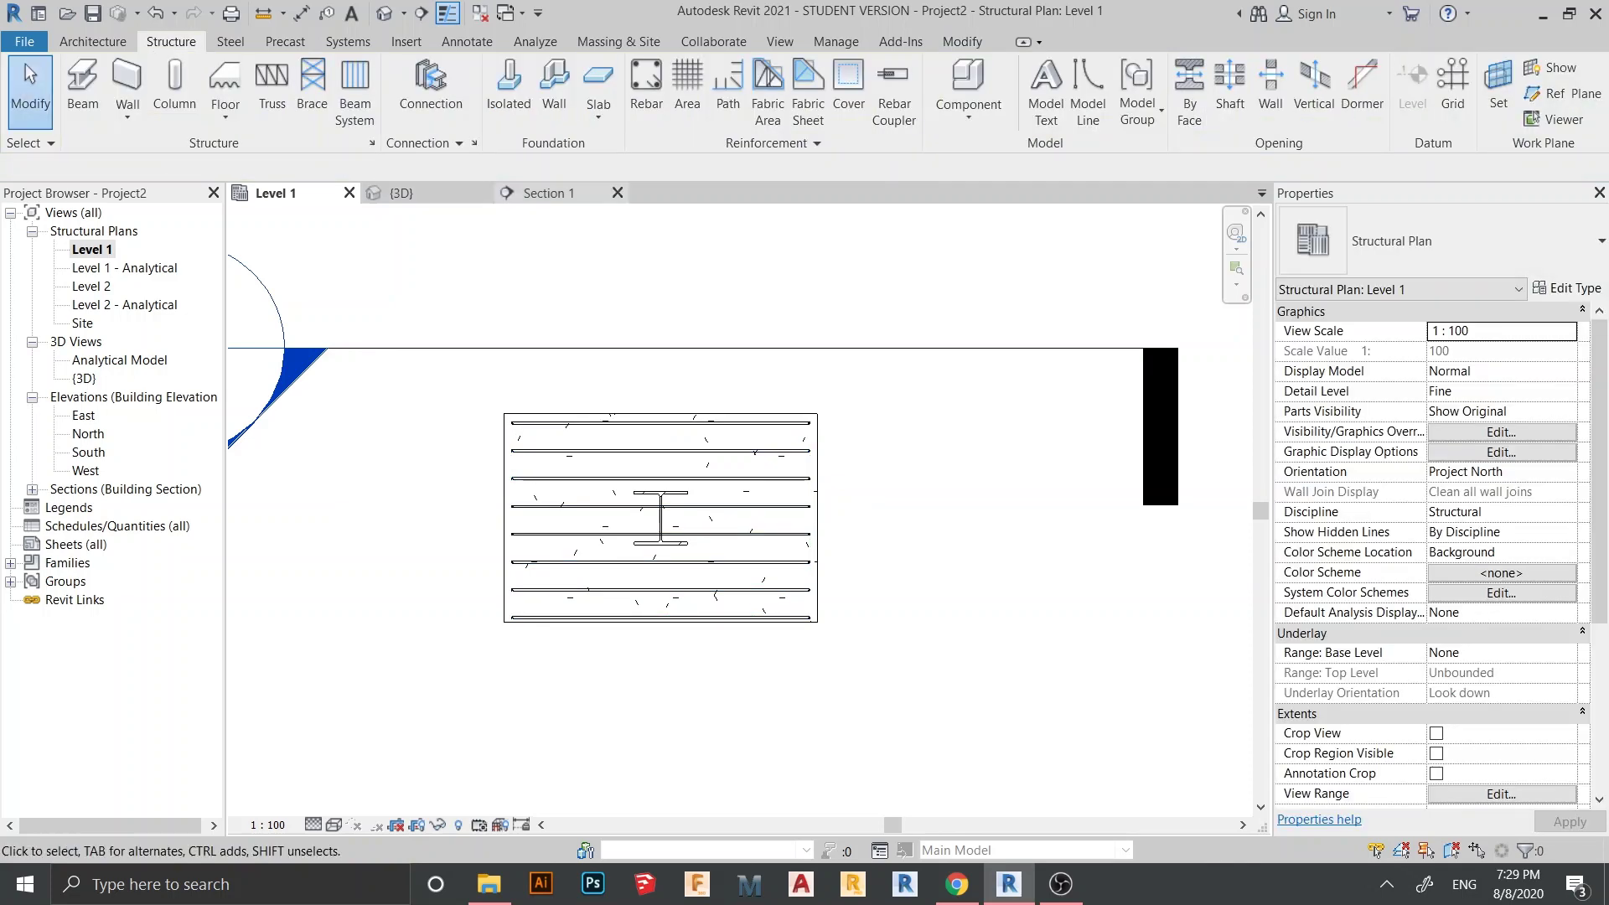
Step: In Section 1, place one M_17 bar, size 13M, perpendicular to cover at the footing's lower corner, against the bend of the existing bars
left_click(549, 192)
scroll(787, 216, "down", 3)
scroll(726, 536, "up", 1)
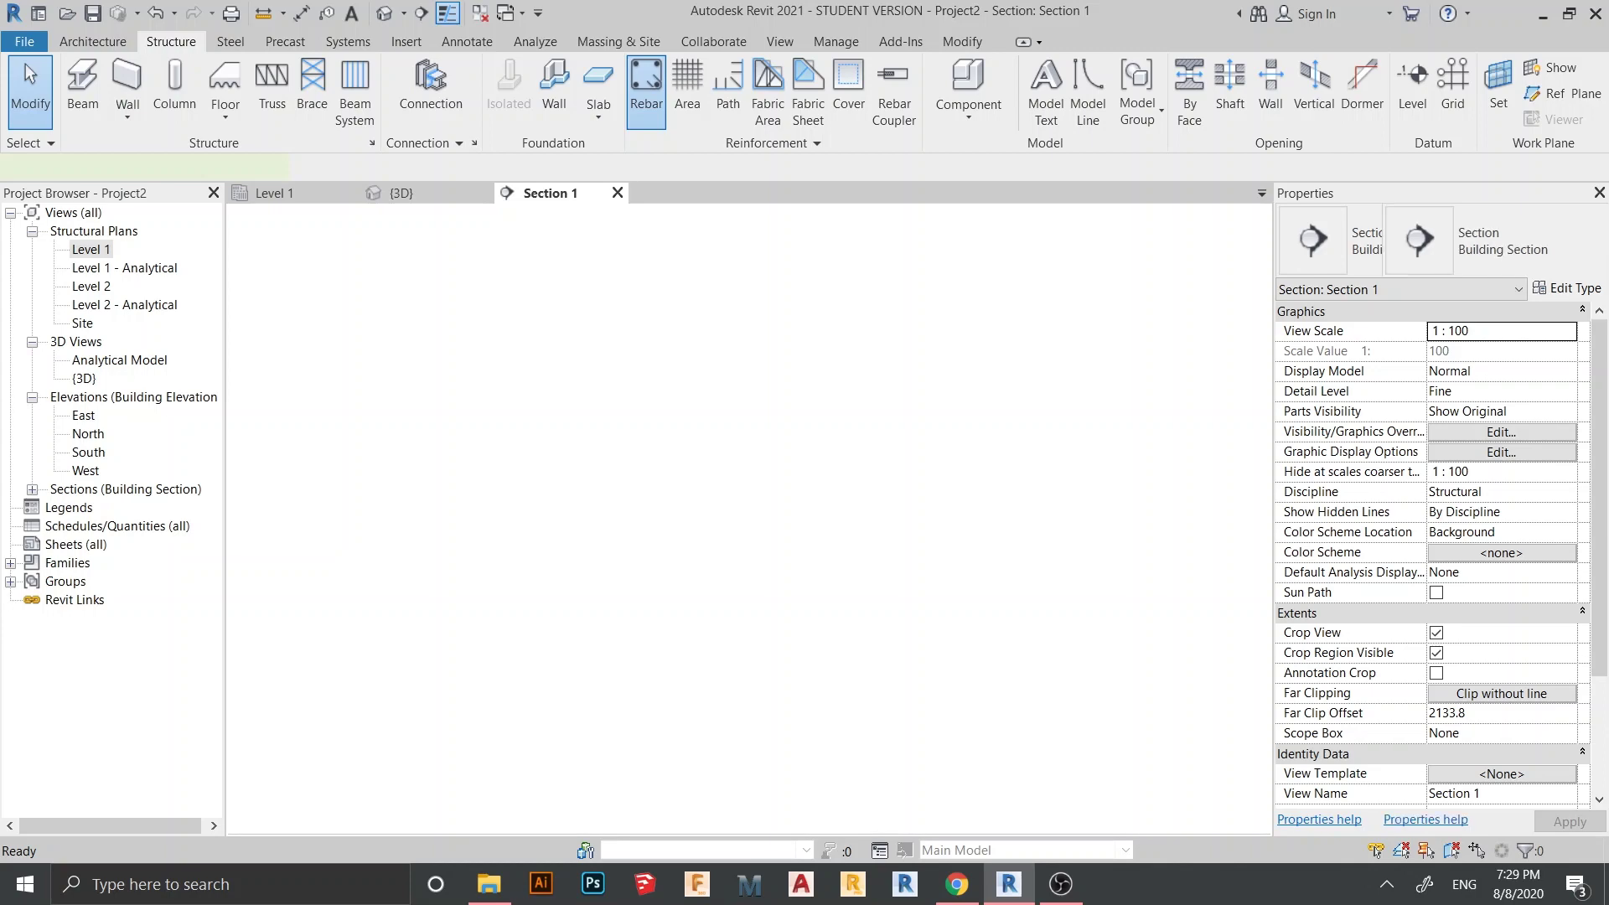
left_click(646, 88)
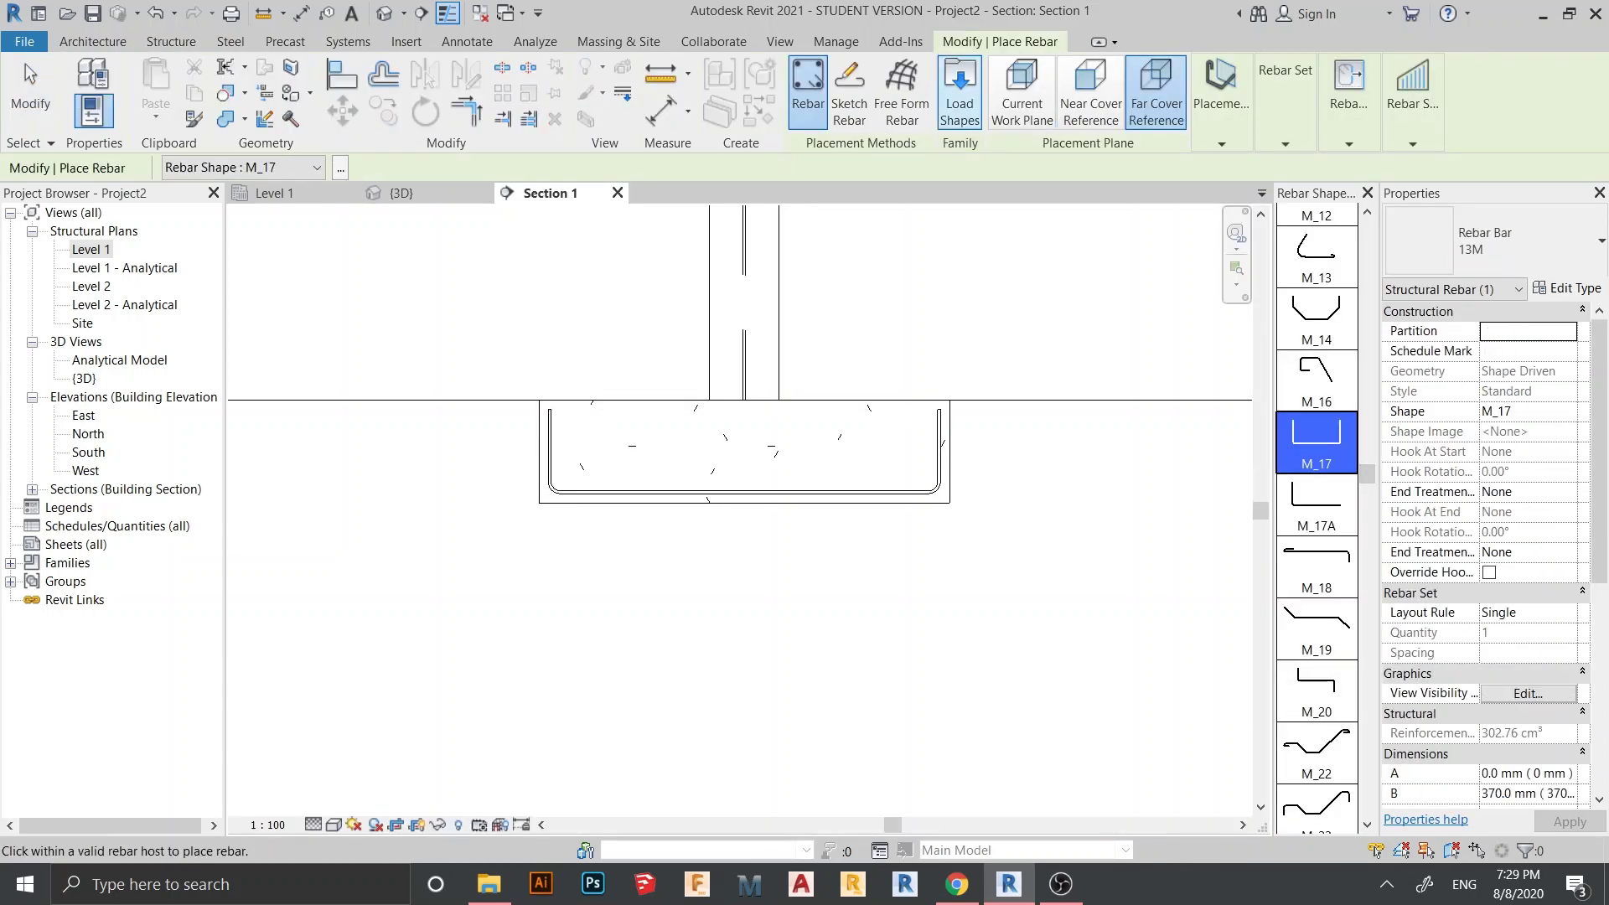
mouse_move(1220, 102)
left_click(1206, 190)
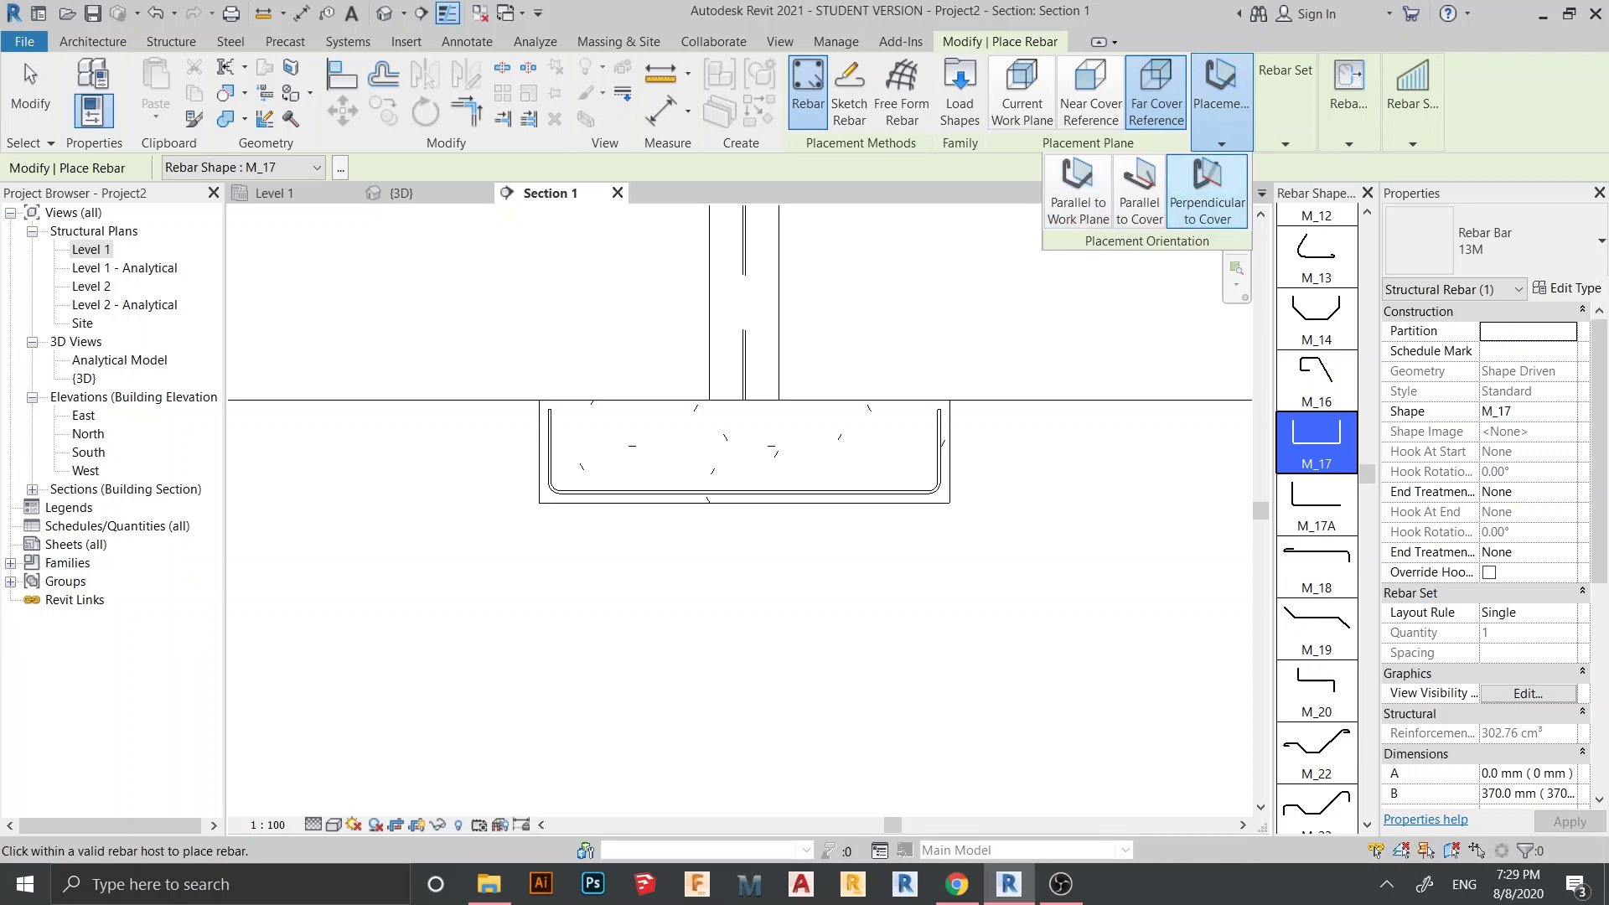
scroll(553, 485, "up", 5)
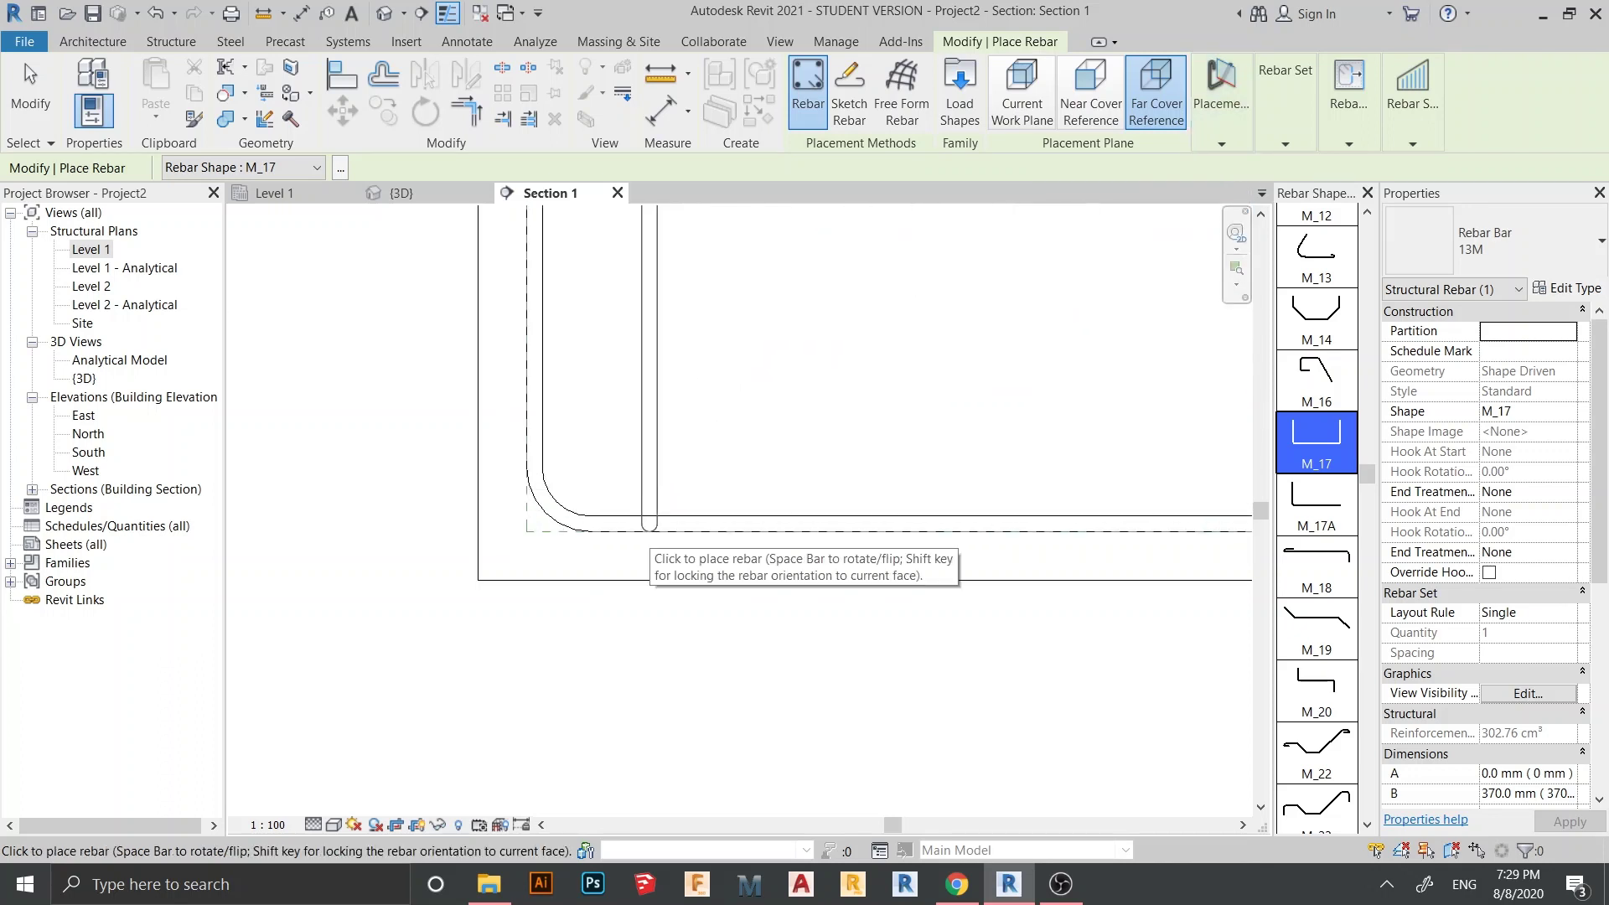
scroll(549, 540, "up", 3)
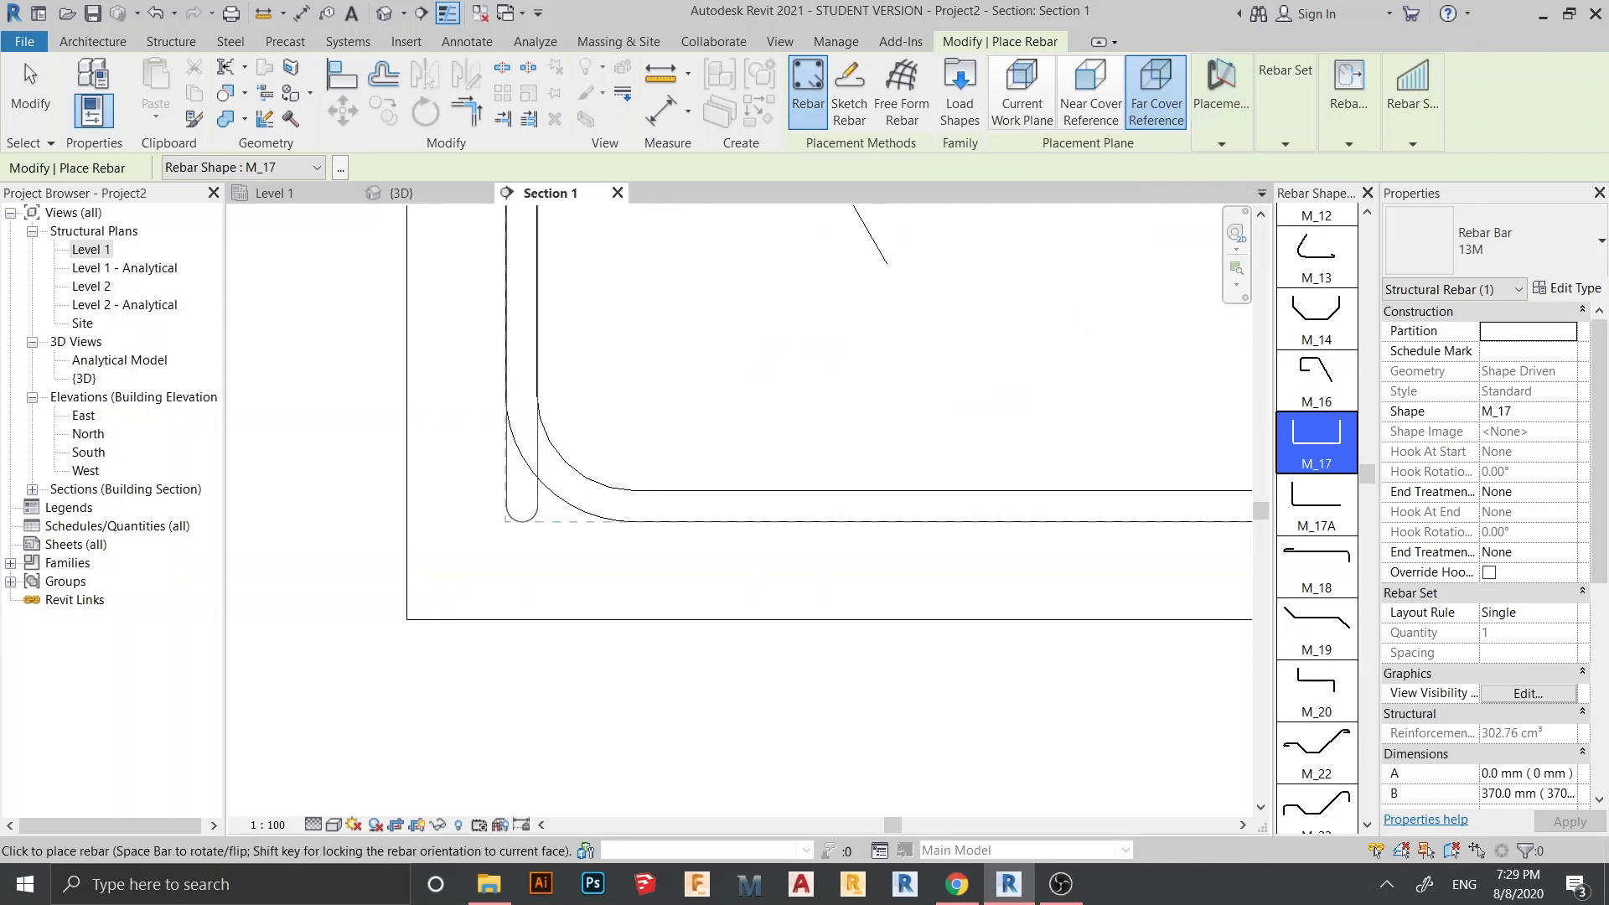
key("Escape")
Step: Change the bar size of the lengthwise rebar set in the footing to 16M
scroll(737, 452, "down", 1)
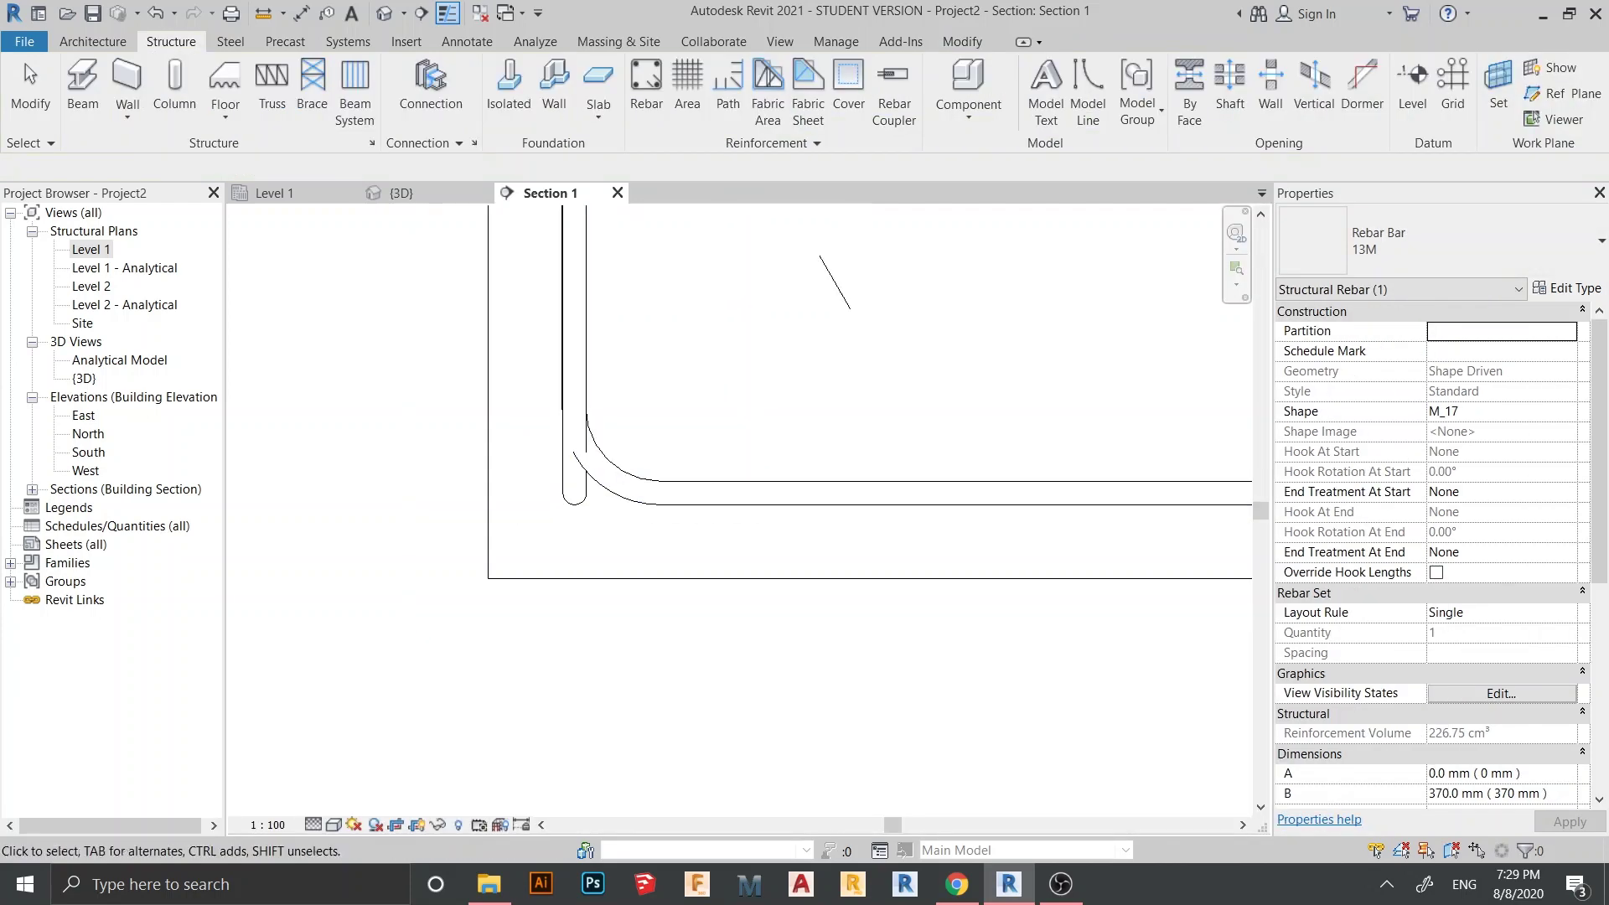
scroll(640, 566, "down", 1)
middle_click_drag(640, 566, 266, 559)
scroll(387, 506, "down", 3)
scroll(392, 613, "down", 1)
left_click(248, 533)
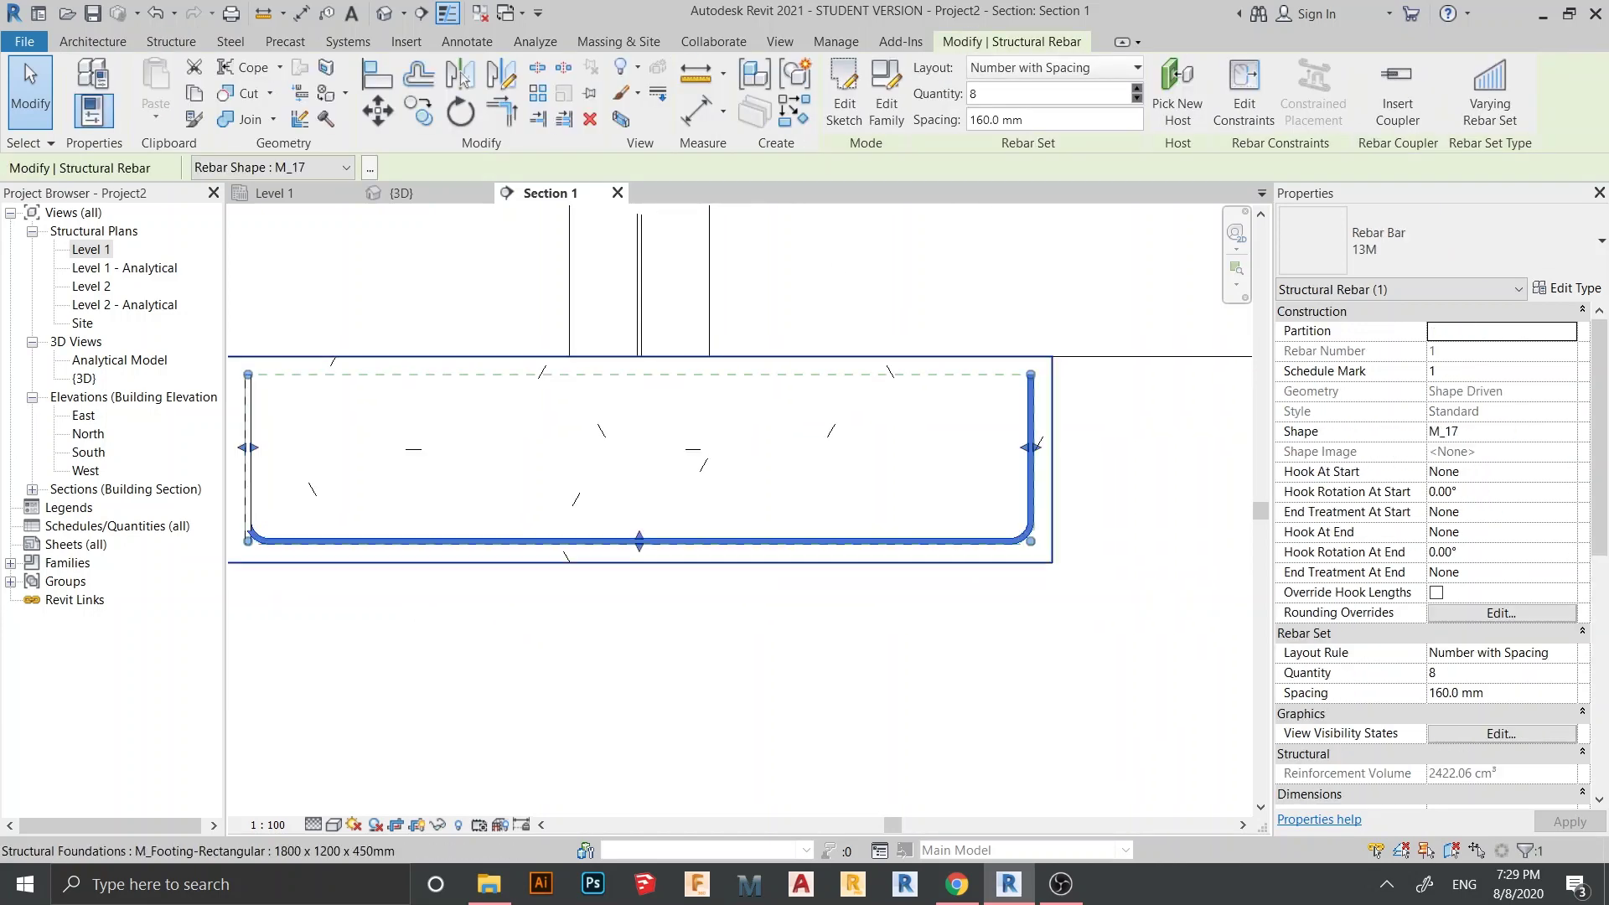
left_click(1425, 243)
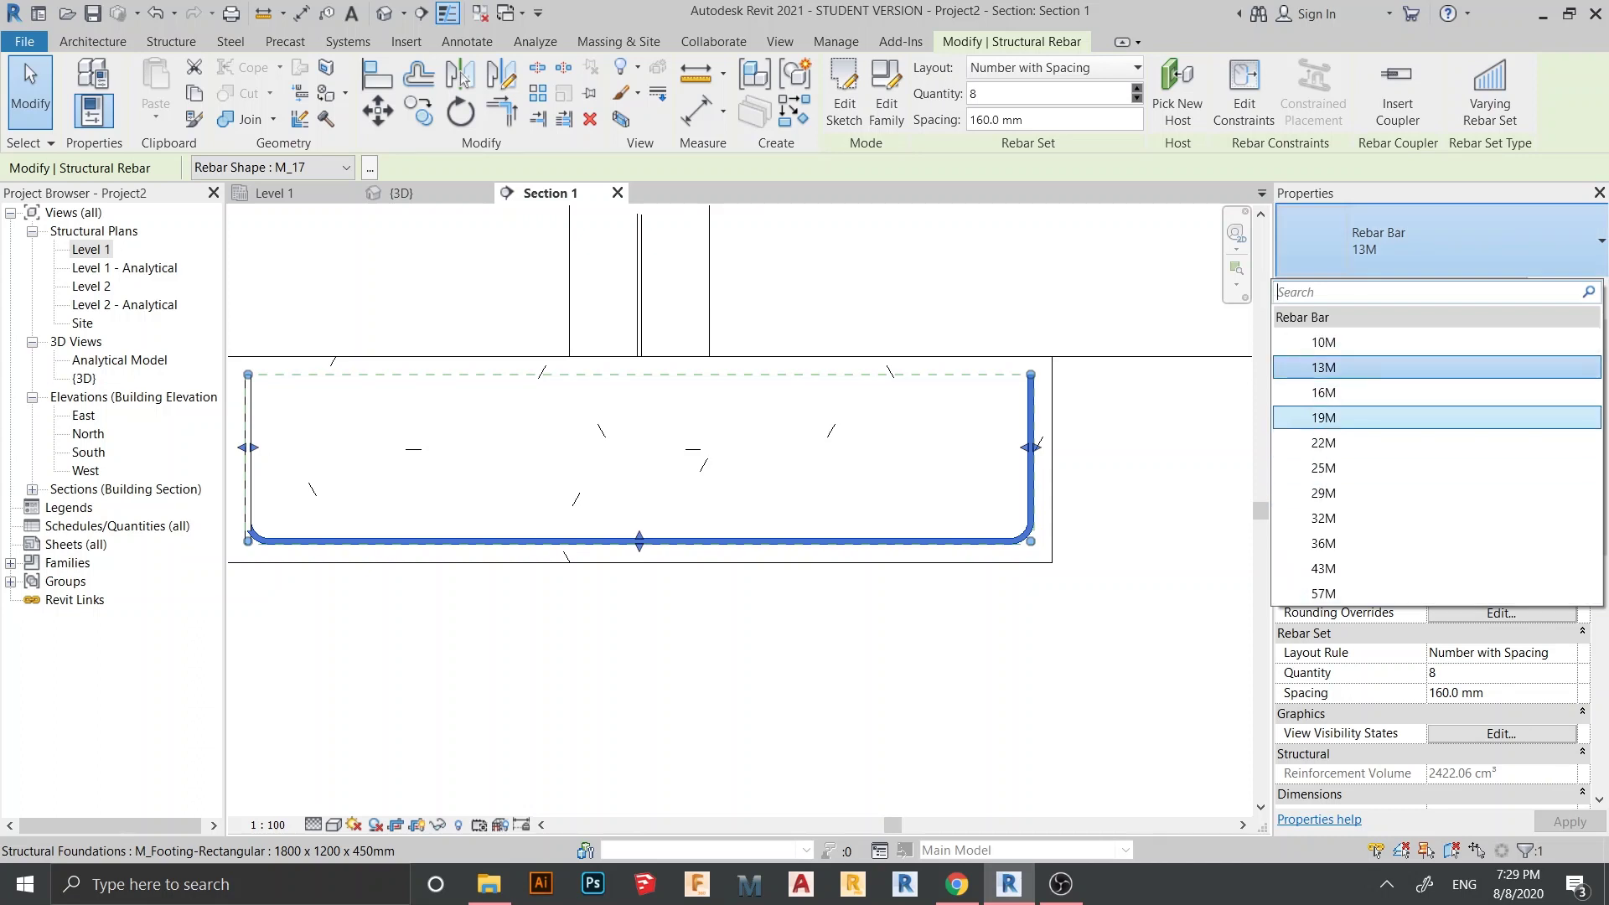
left_click(1324, 392)
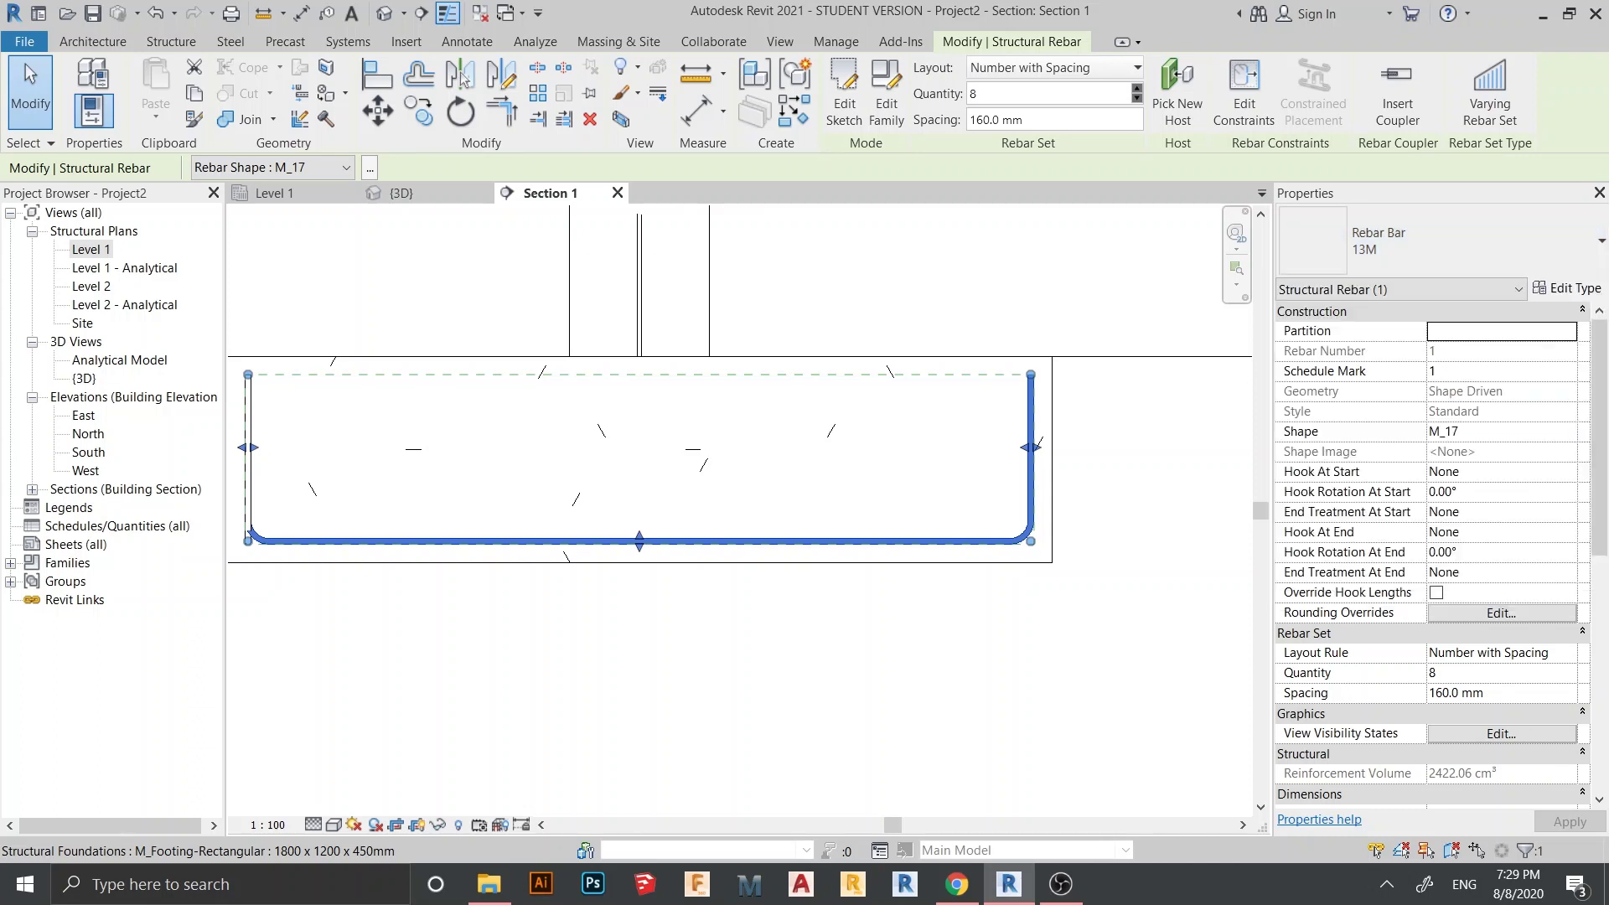
scroll(905, 306, "down", 2)
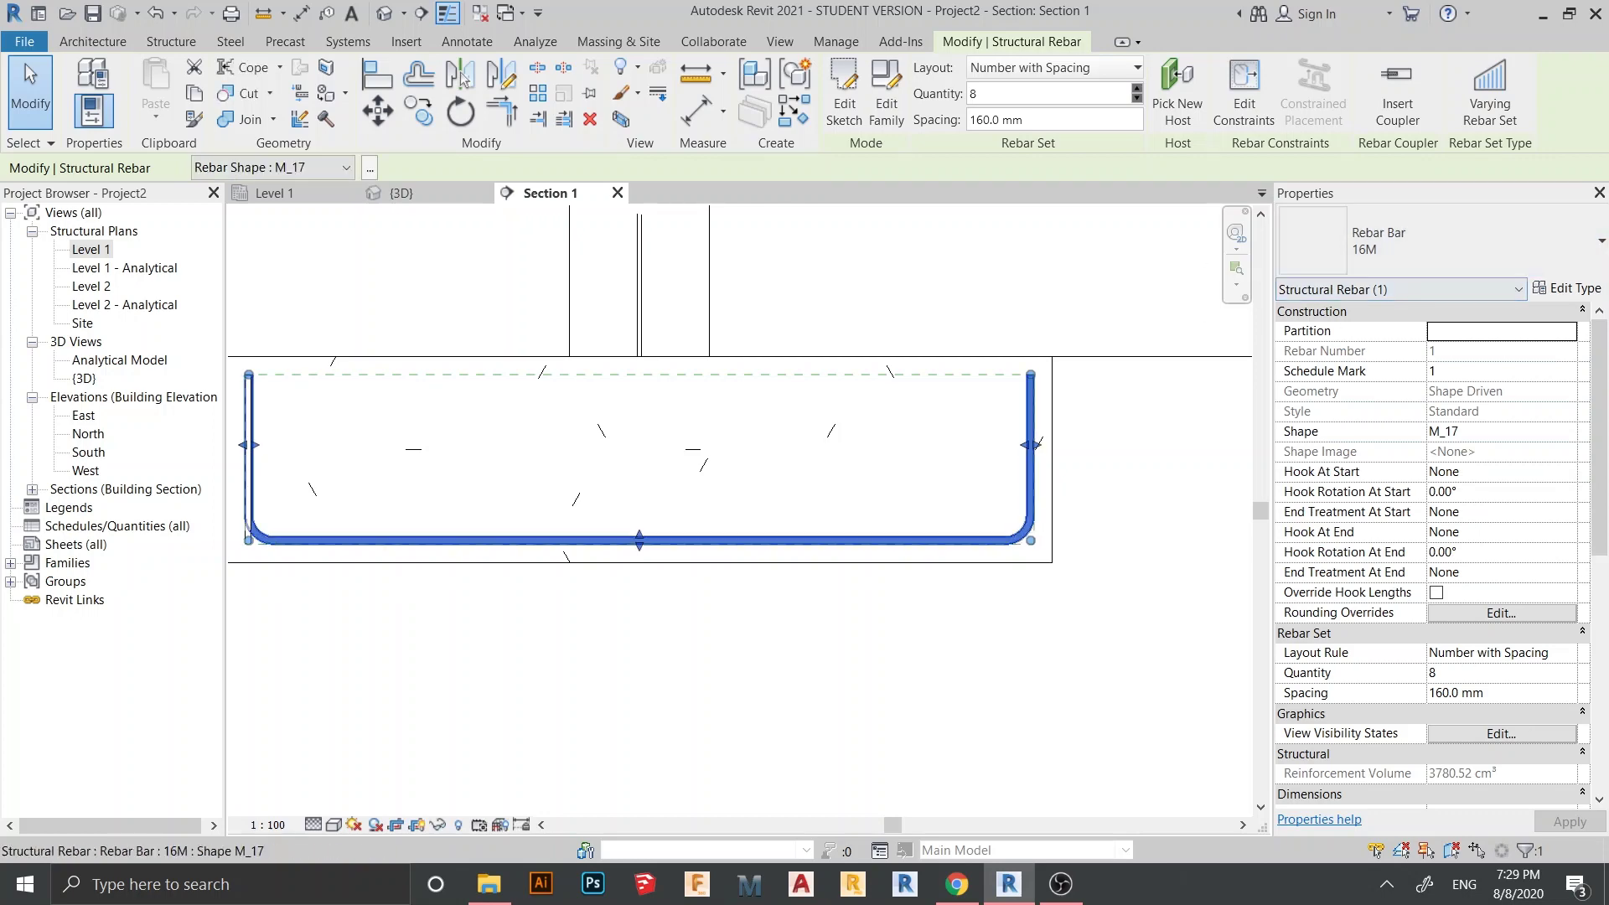
key("Escape")
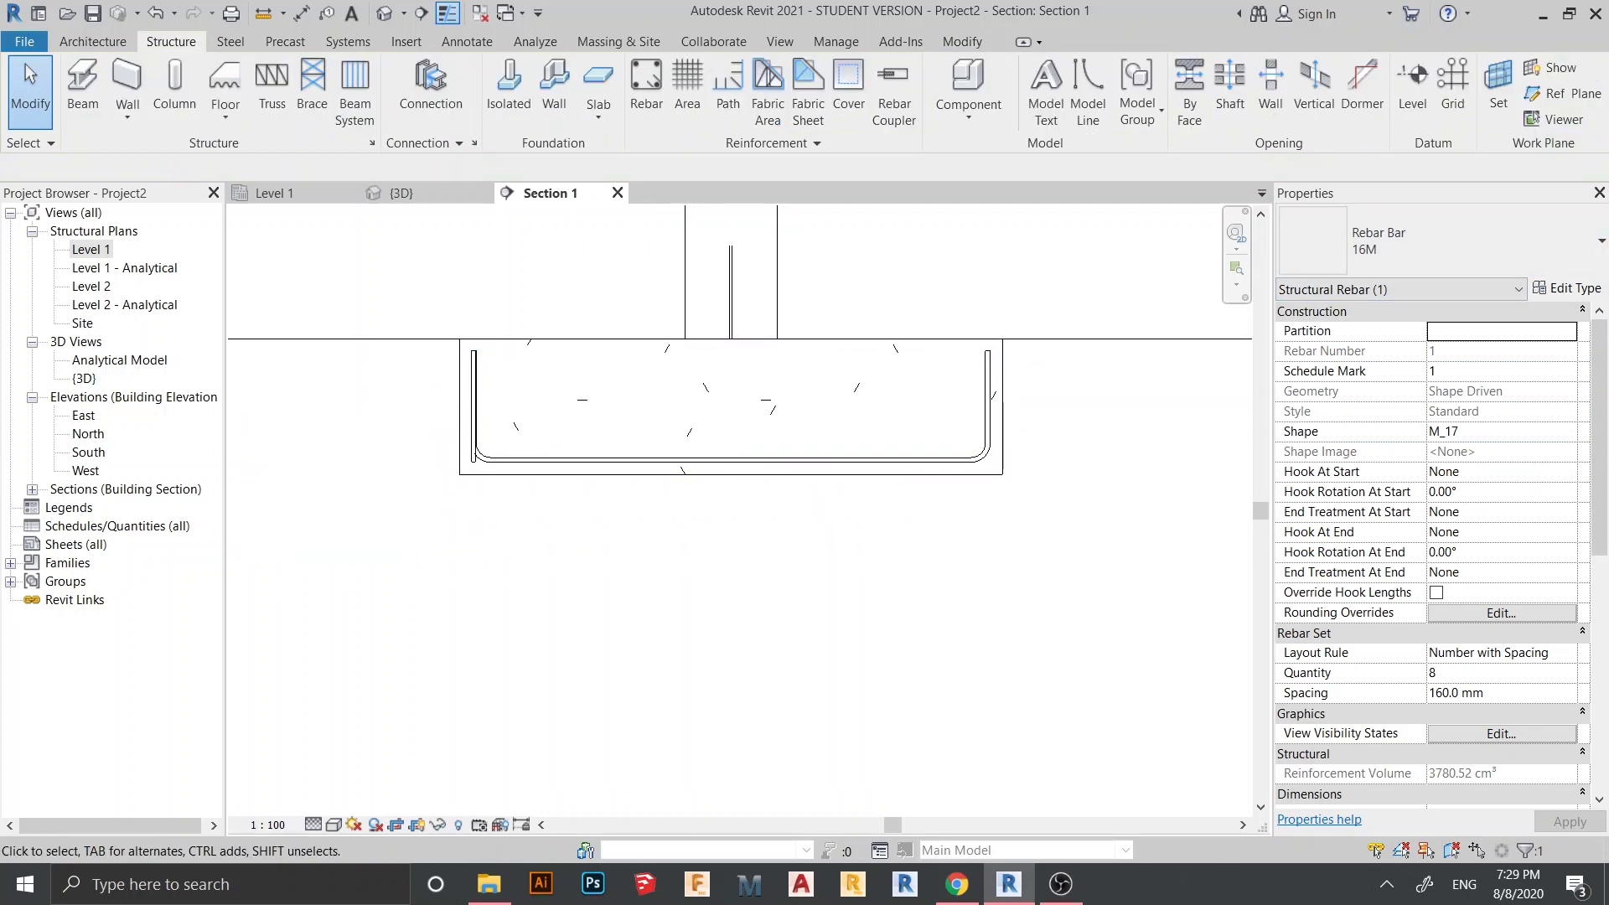
Step: Change the single crosswise bar at the footing's corner to size 16M
scroll(308, 437, "up", 2)
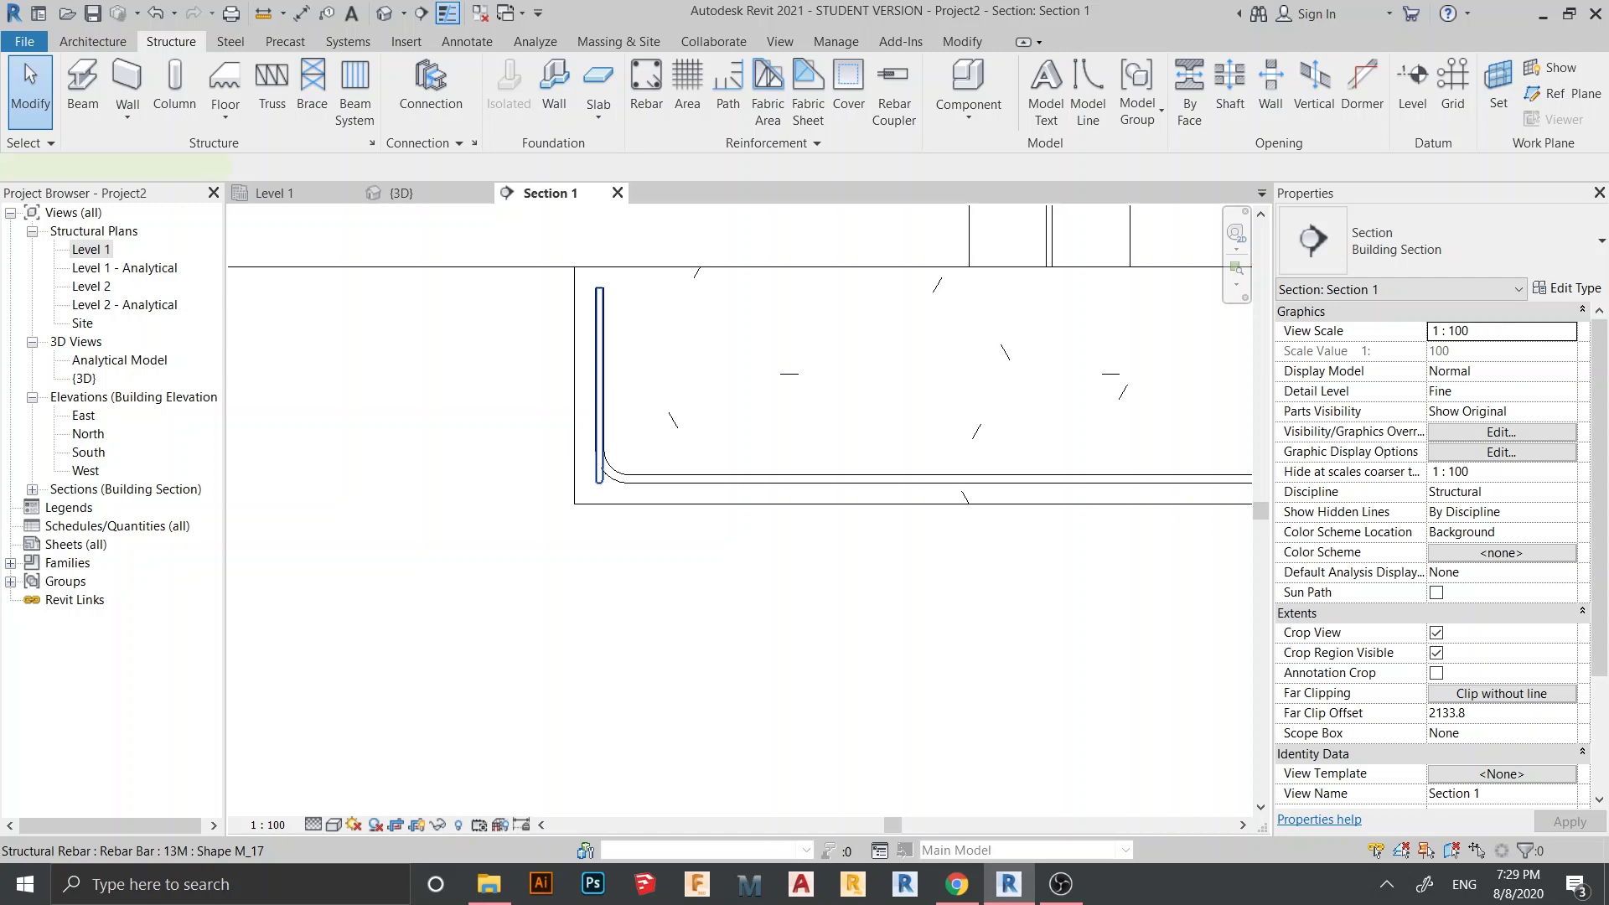
left_click(599, 385)
left_click(1440, 239)
left_click(1324, 392)
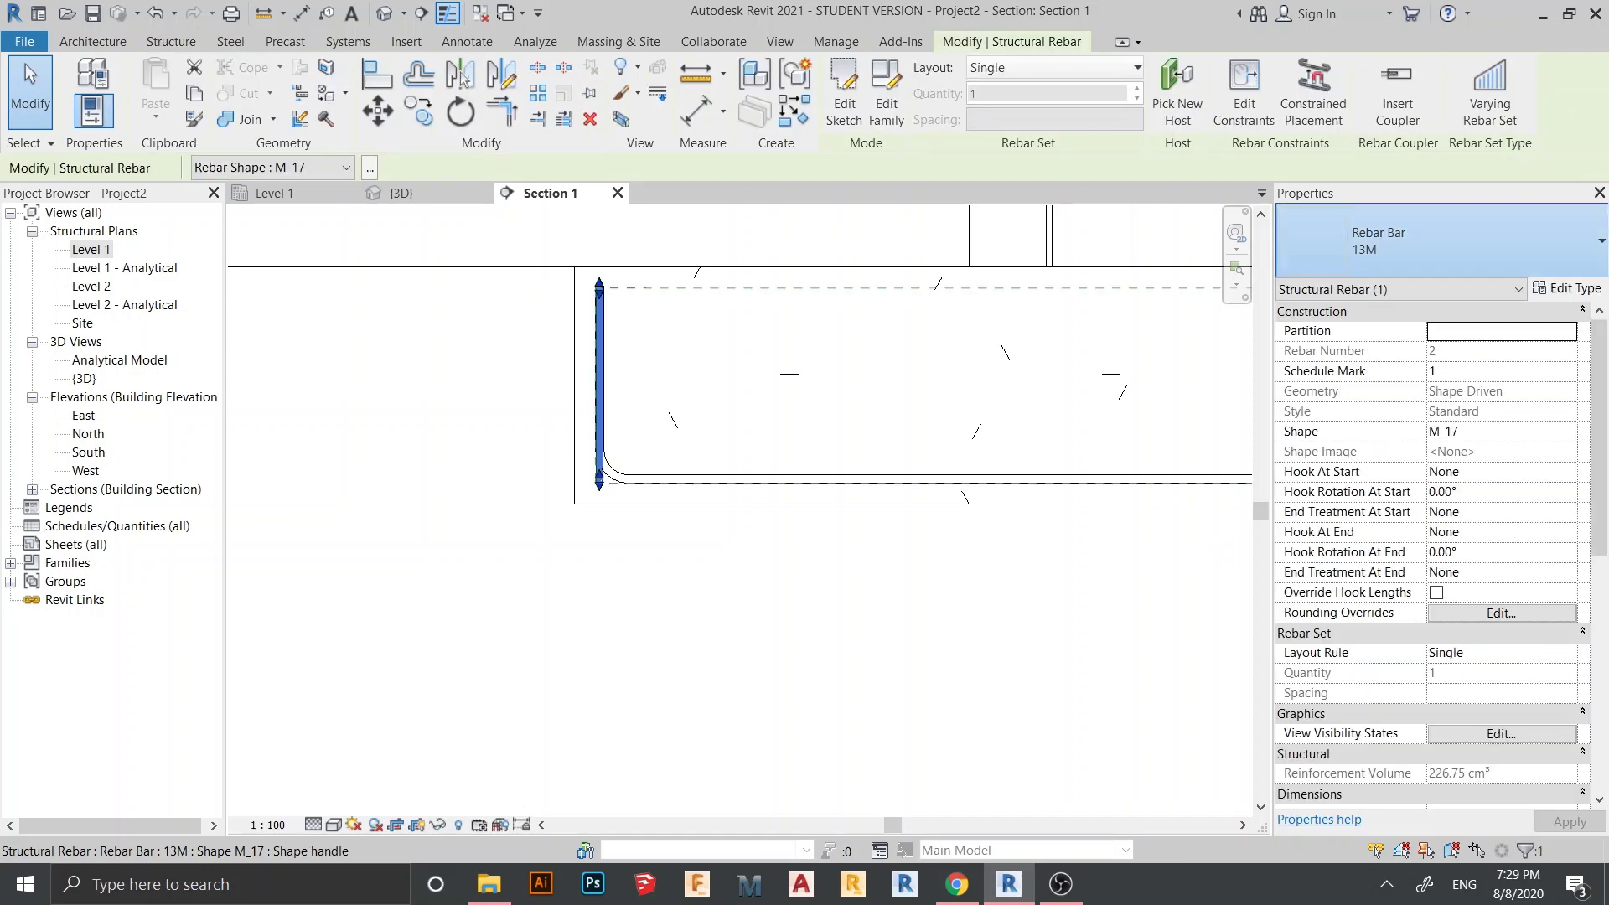
Step: Move the crosswise bar about 49 mm inward and upward, from its lower end onto the inner bend of the lengthwise bars
middle_click_drag(993, 435, 927, 477)
scroll(928, 476, "up", 1)
scroll(823, 647, "down", 1)
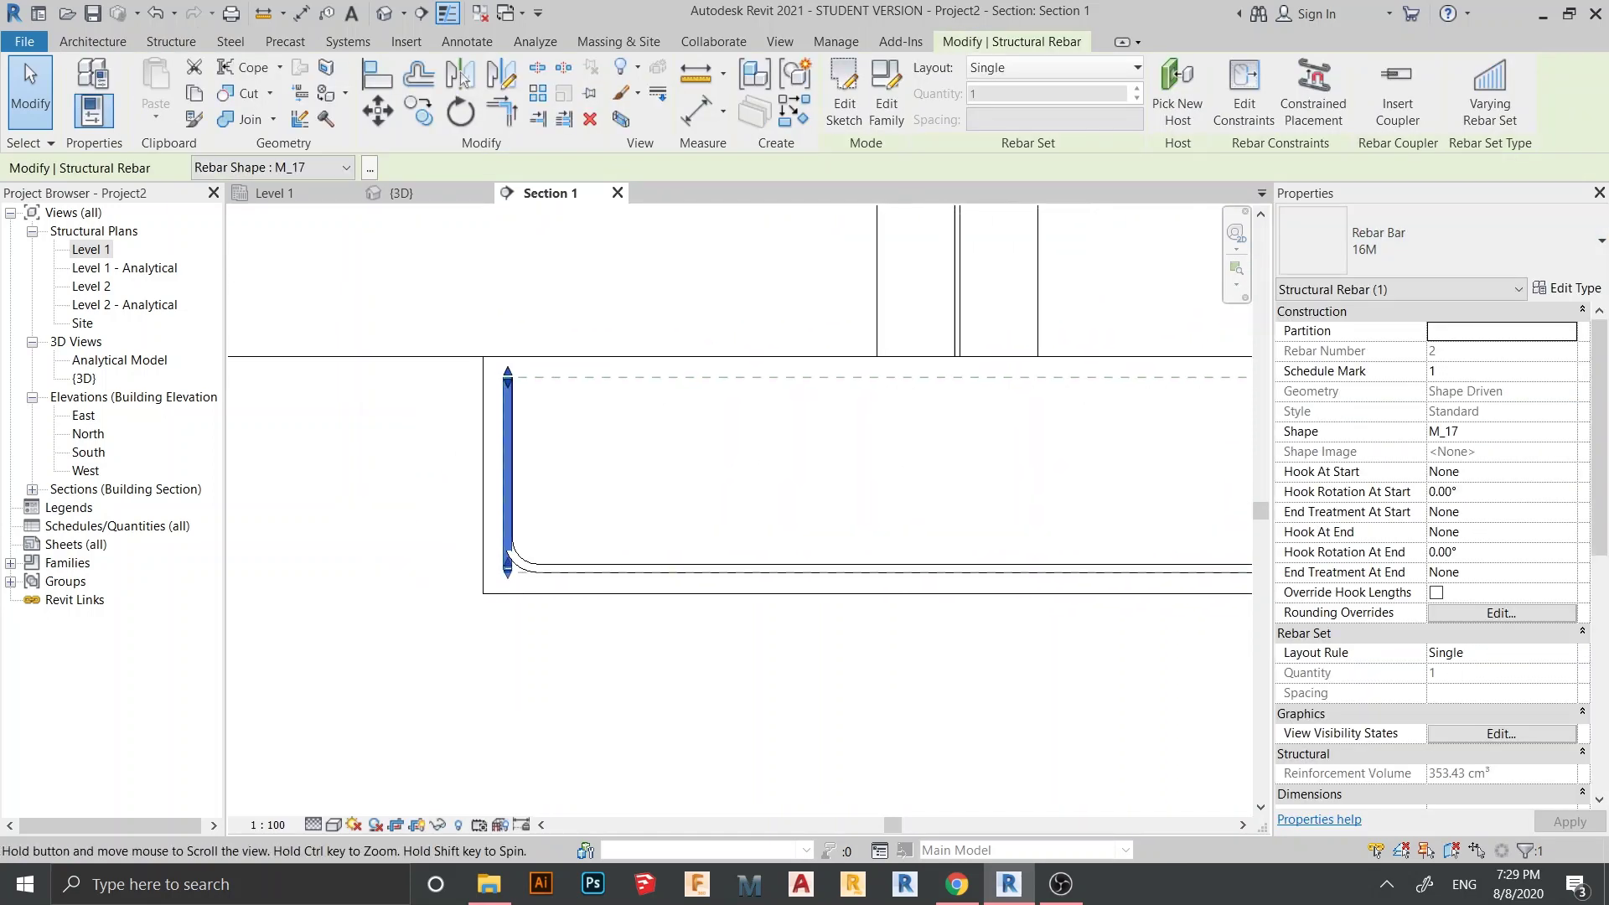
middle_click_drag(662, 508, 664, 509)
scroll(538, 624, "up", 3)
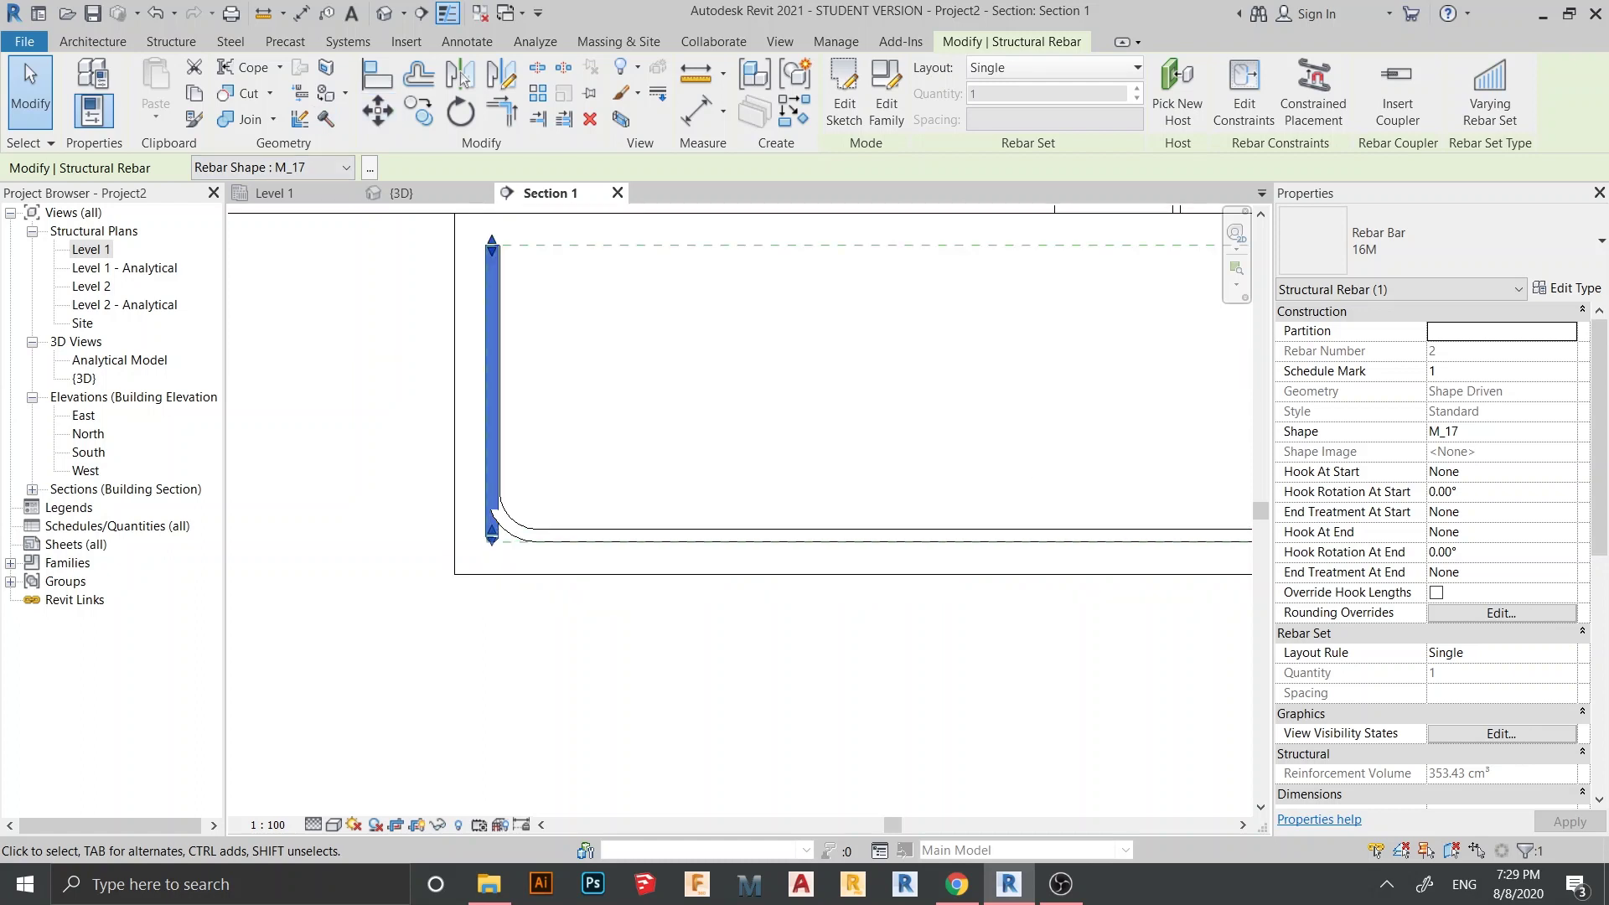
scroll(474, 553, "up", 3)
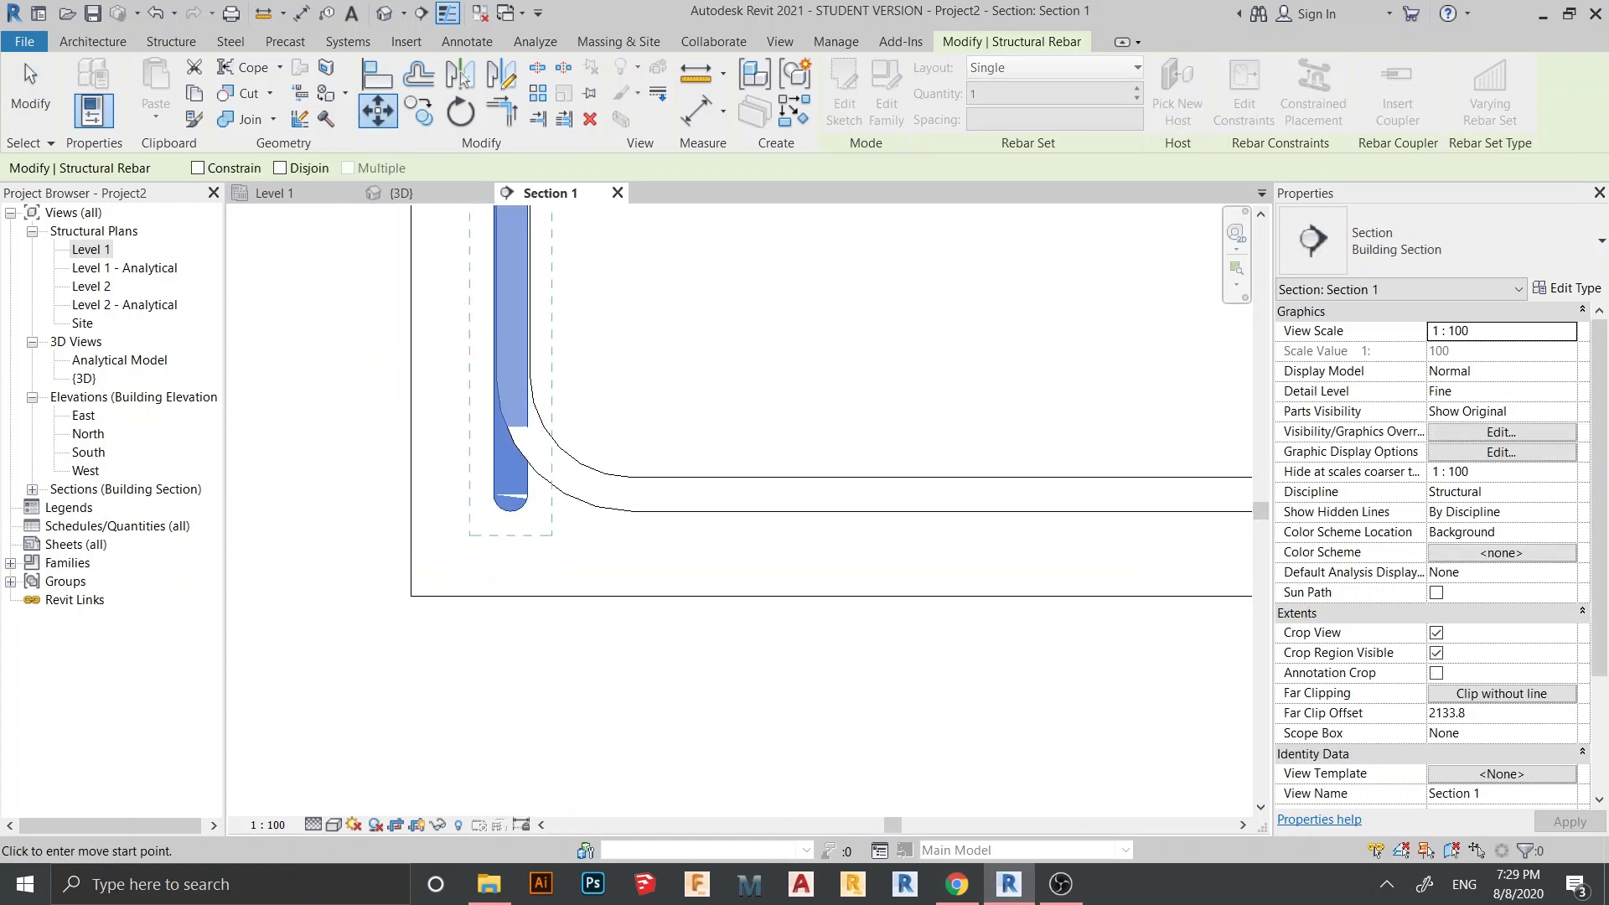
left_click(511, 509)
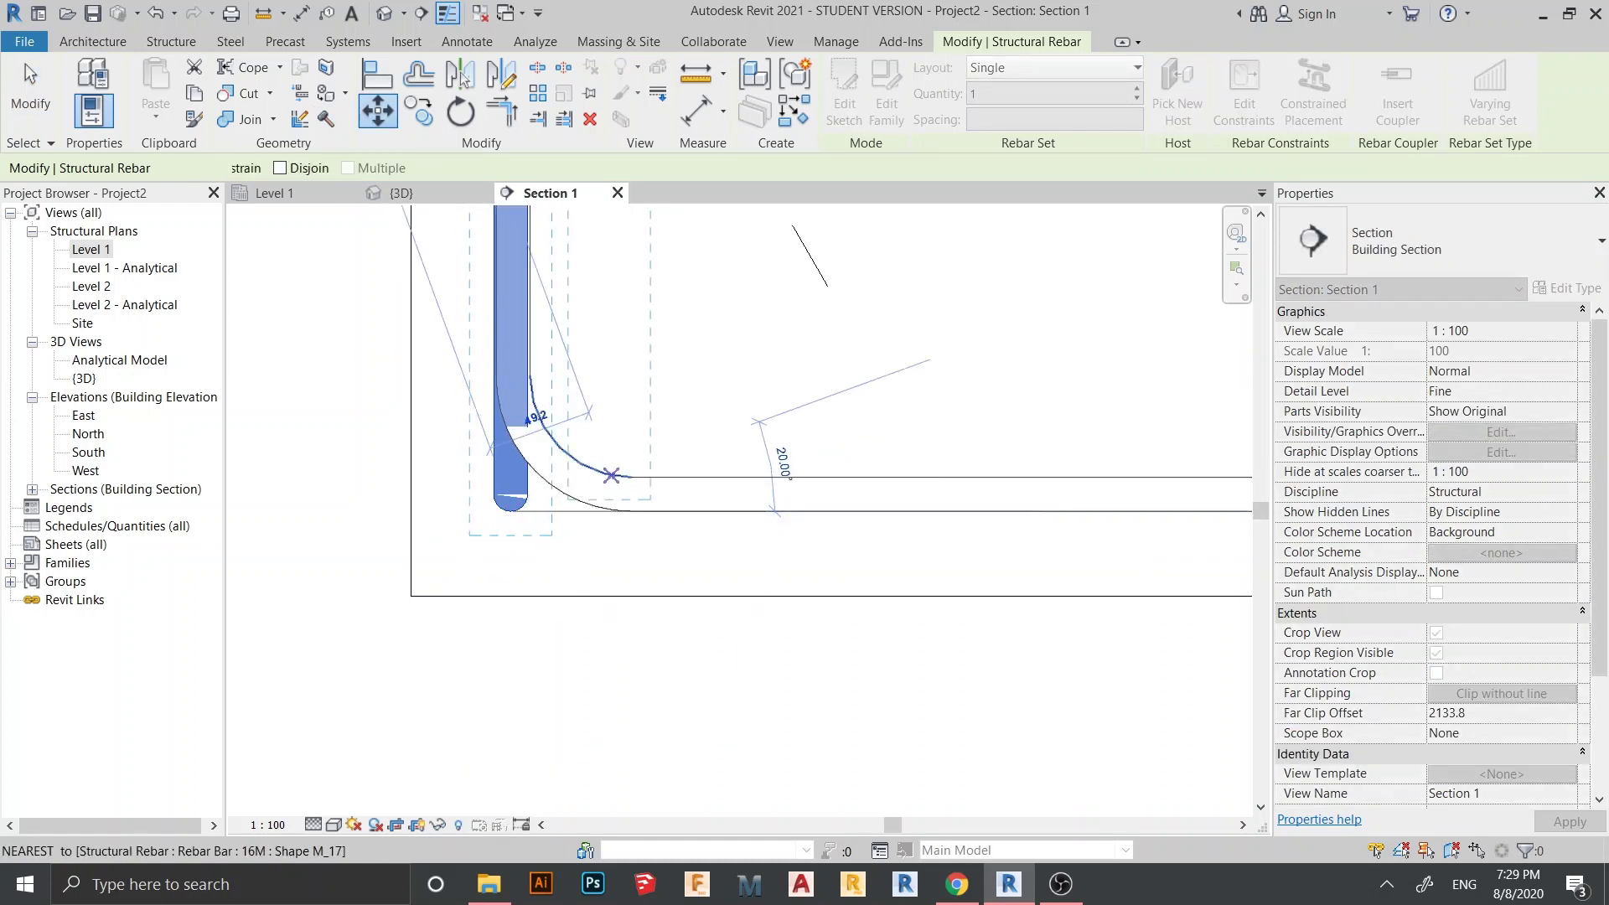
left_click(612, 476)
Step: Lower the crosswise bar's top end to the dashed cover line, level with the tops of the lengthwise bars
scroll(612, 476, "down", 2)
middle_click_drag(612, 475, 589, 789)
scroll(589, 788, "down", 1)
scroll(596, 461, "up", 2)
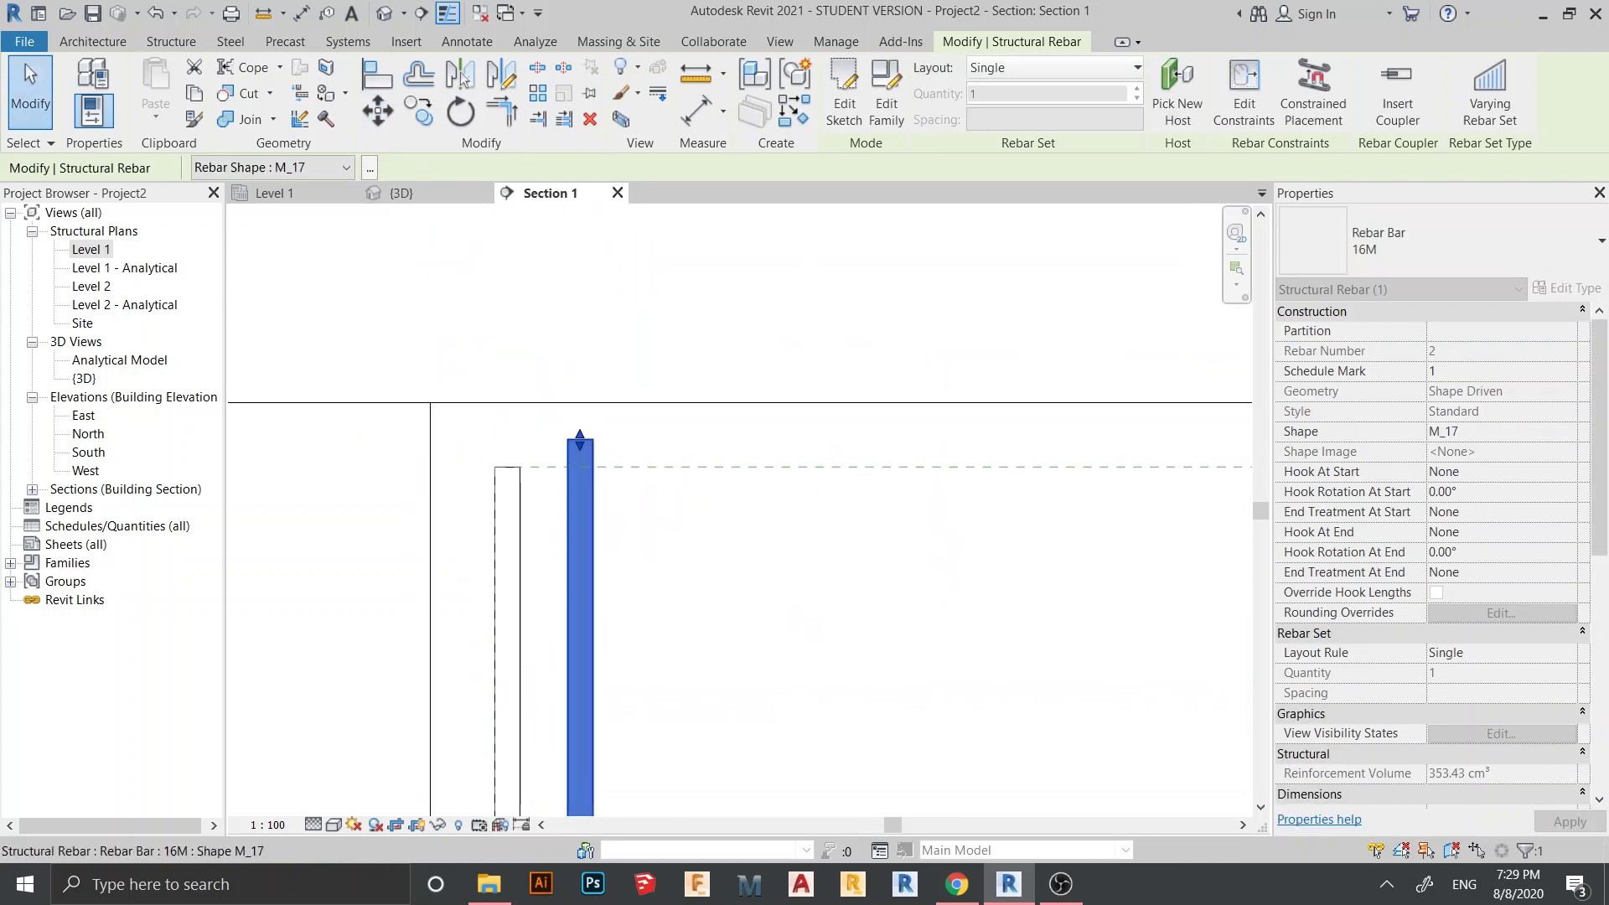
scroll(588, 494, "up", 4)
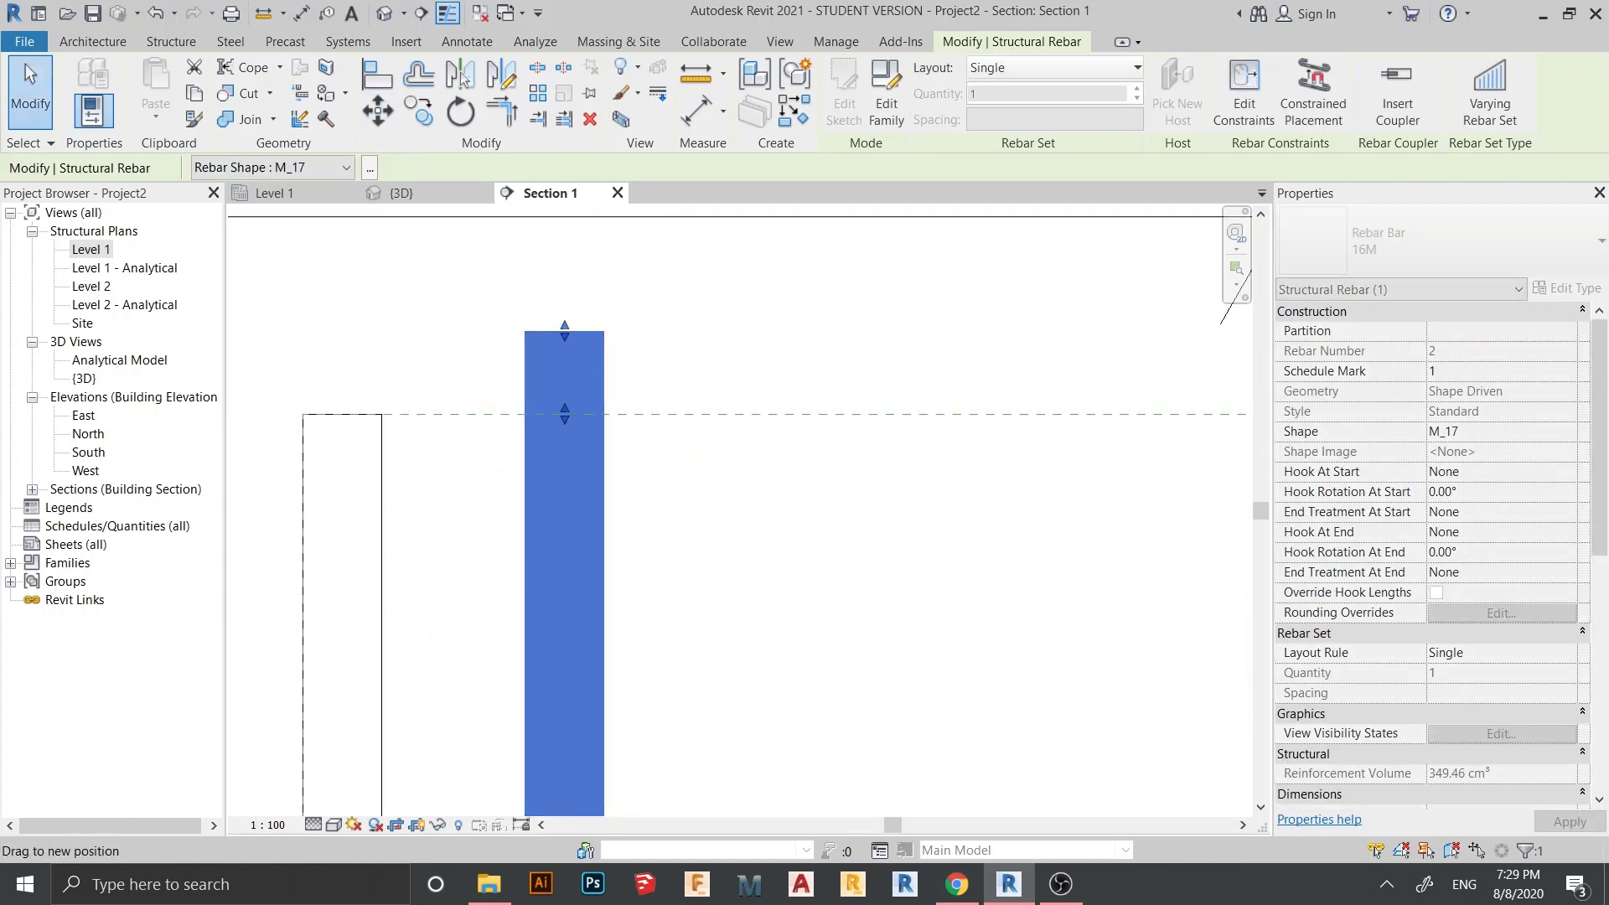
left_click_drag(565, 331, 564, 414)
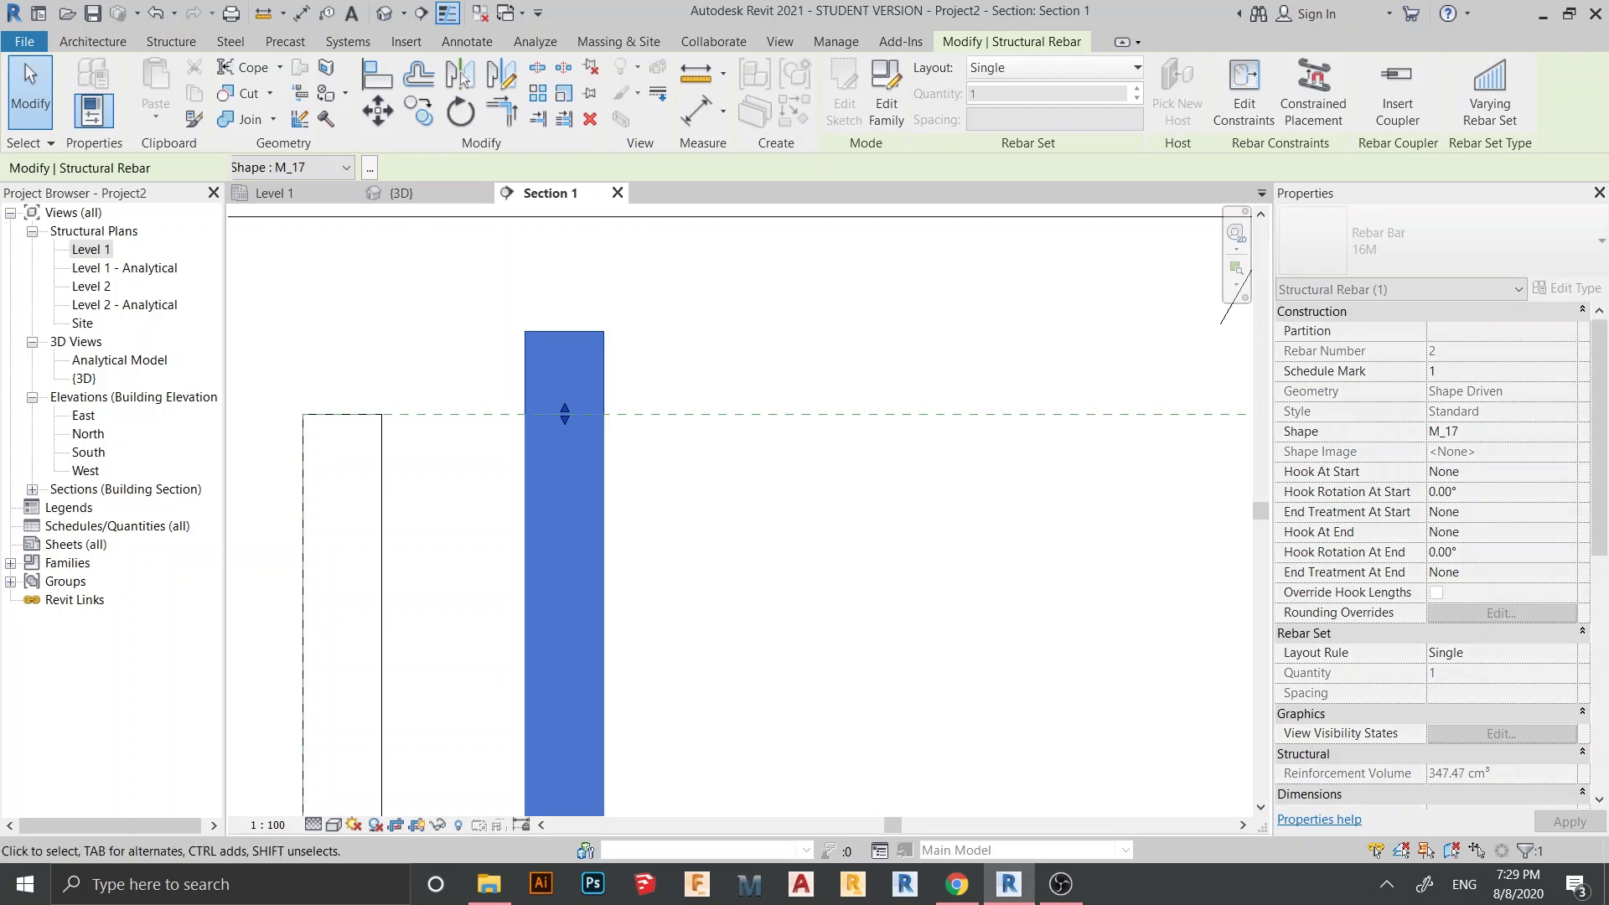
key("Escape")
Step: Examine in the 3D view how the crosswise bar sits against the lengthwise bars inside the footing
scroll(670, 349, "down", 4)
left_click(402, 192)
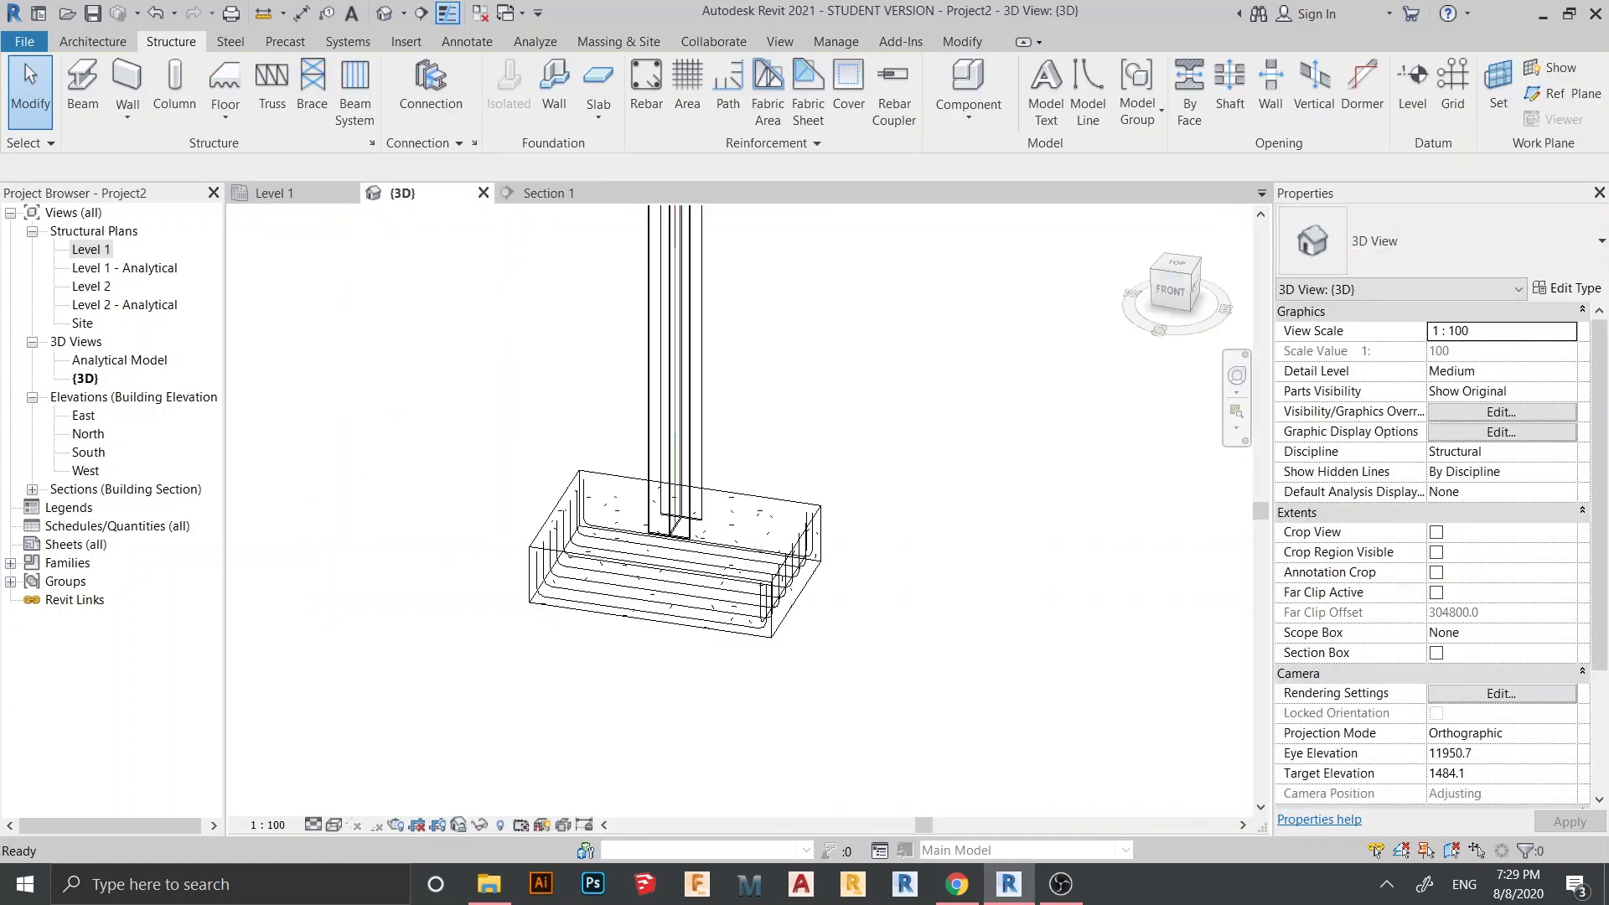
scroll(784, 436, "down", 2)
middle_click_drag(784, 435, 813, 469, "shift")
scroll(746, 602, "up", 4)
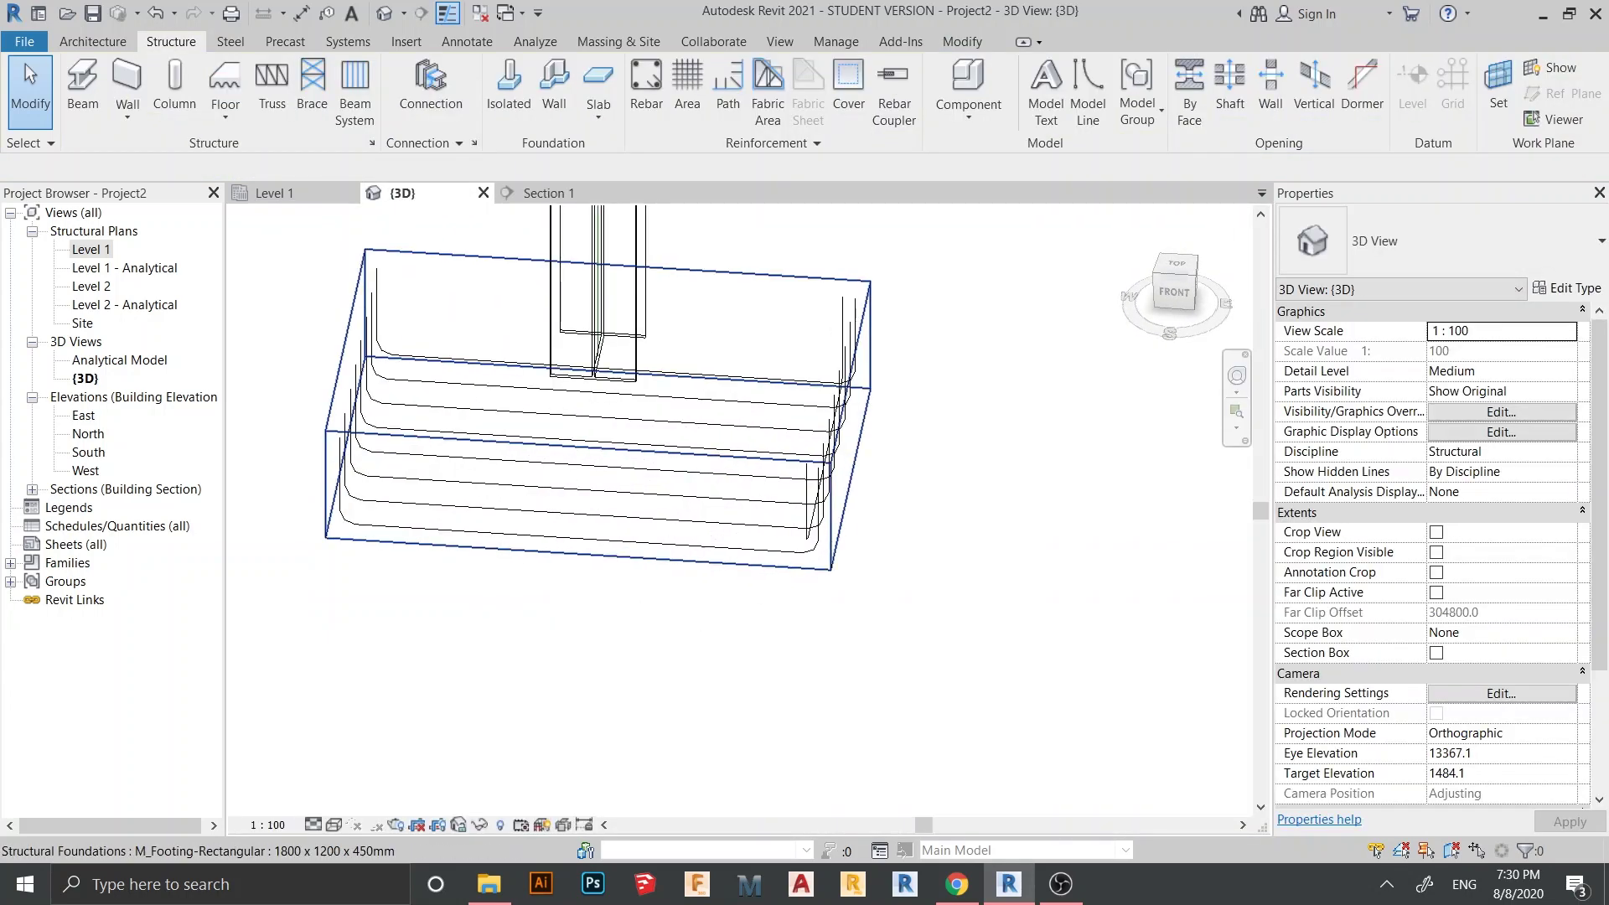
middle_click_drag(746, 565, 846, 586, "shift")
middle_click_drag(857, 687, 796, 570)
scroll(797, 570, "up", 3)
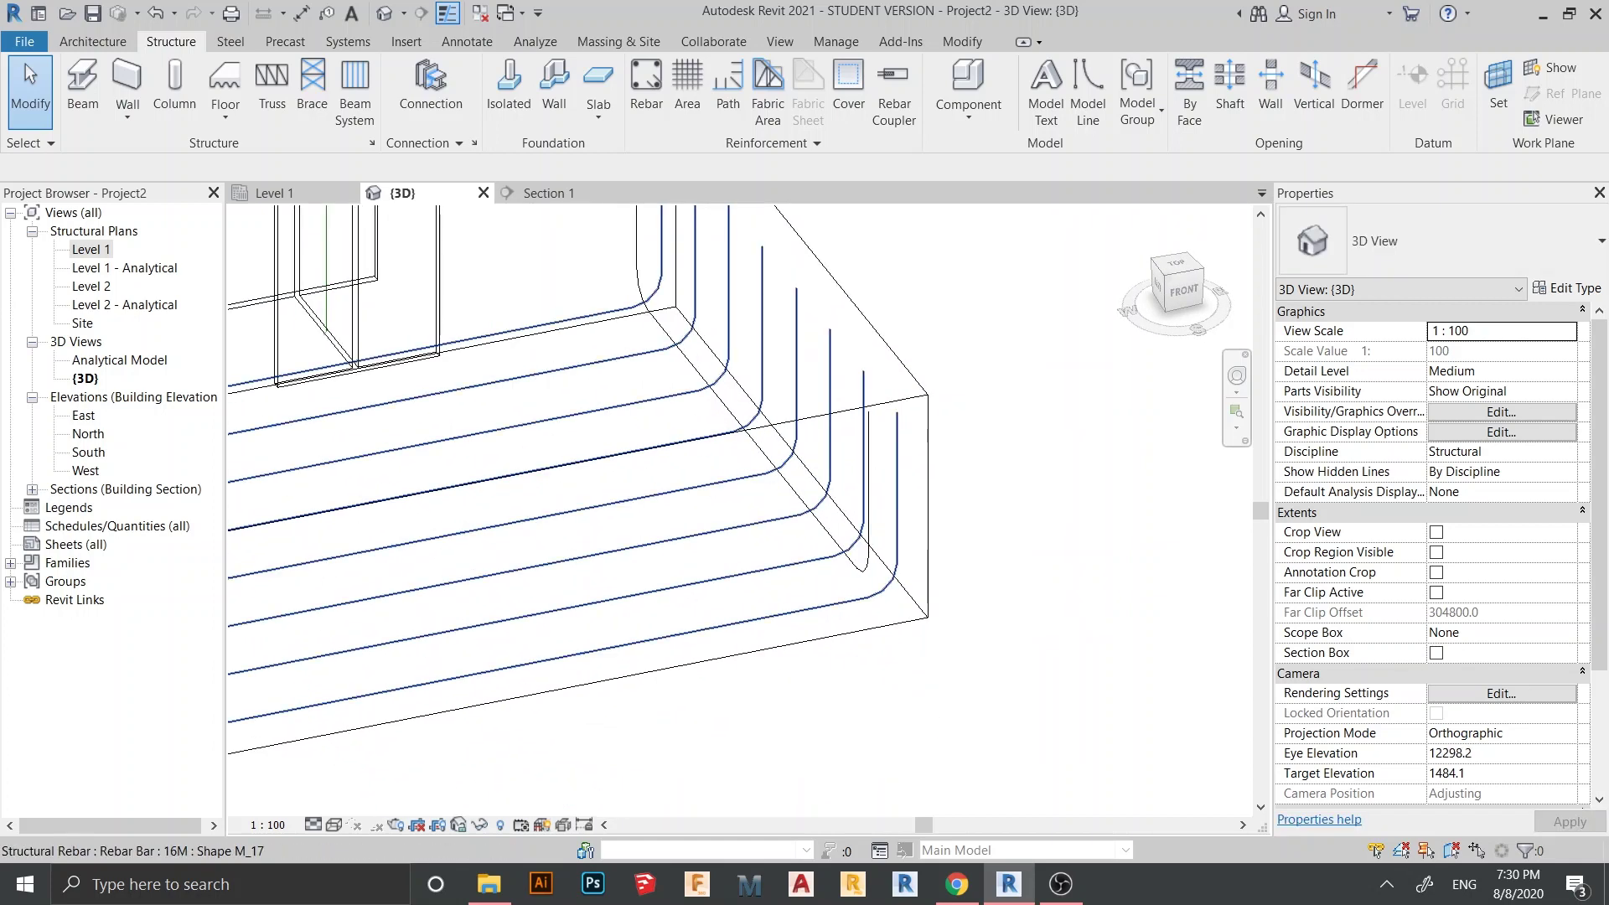
scroll(754, 453, "down", 2)
middle_click_drag(755, 453, 915, 405)
Step: In the Level 1 plan, set the crosswise bar's layout rule to Number with Spacing
left_click(285, 193)
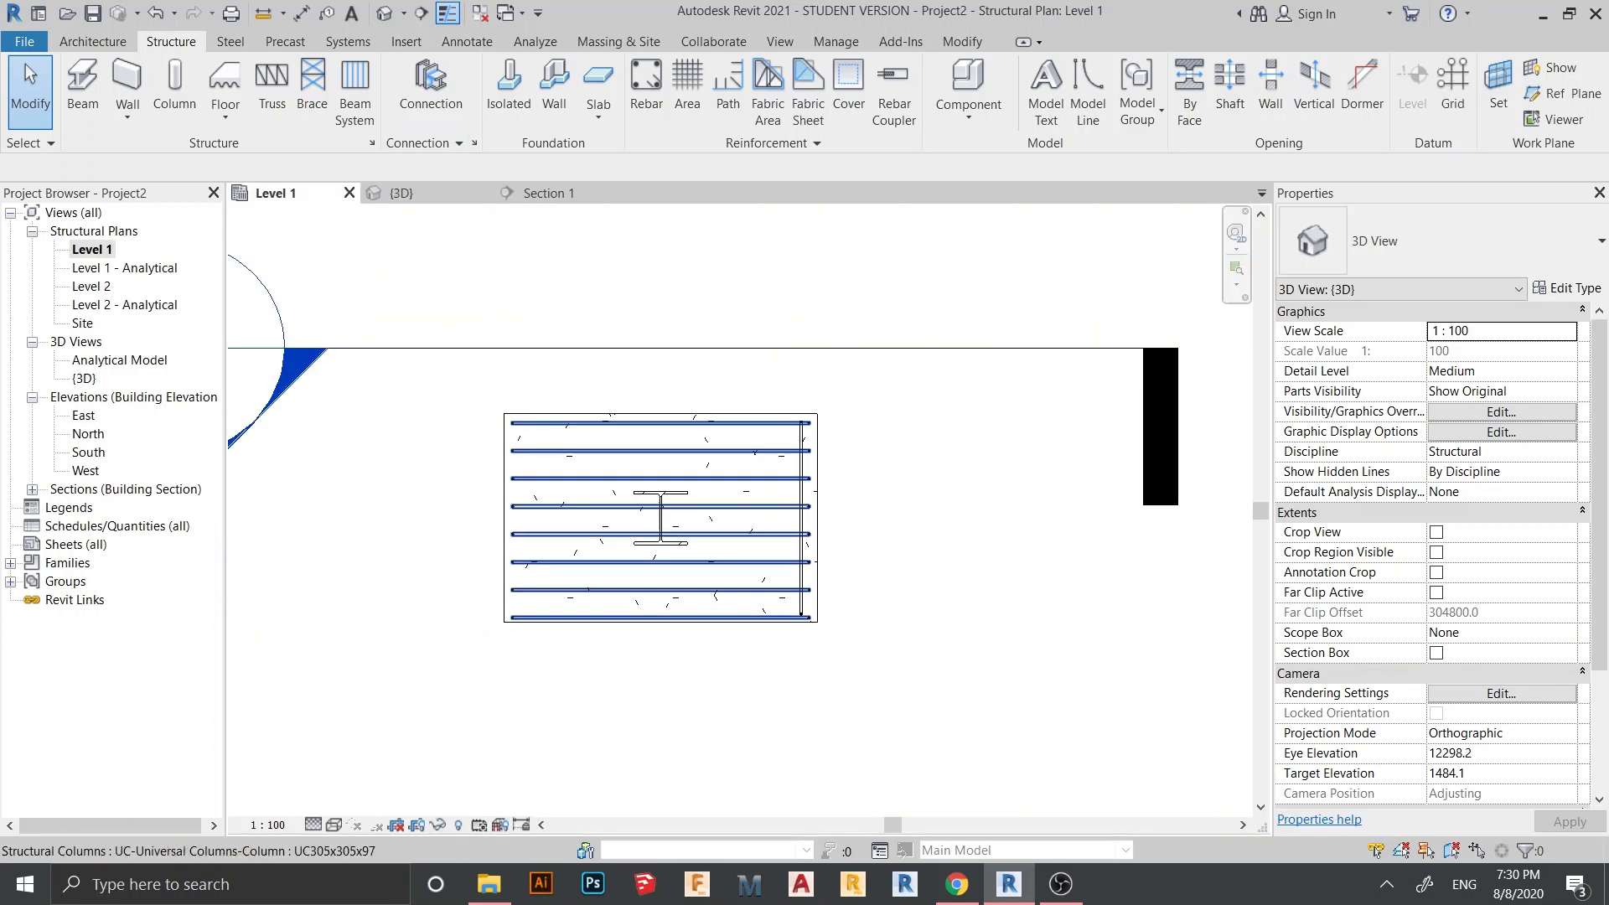
middle_click_drag(806, 570, 797, 478)
scroll(797, 477, "up", 3)
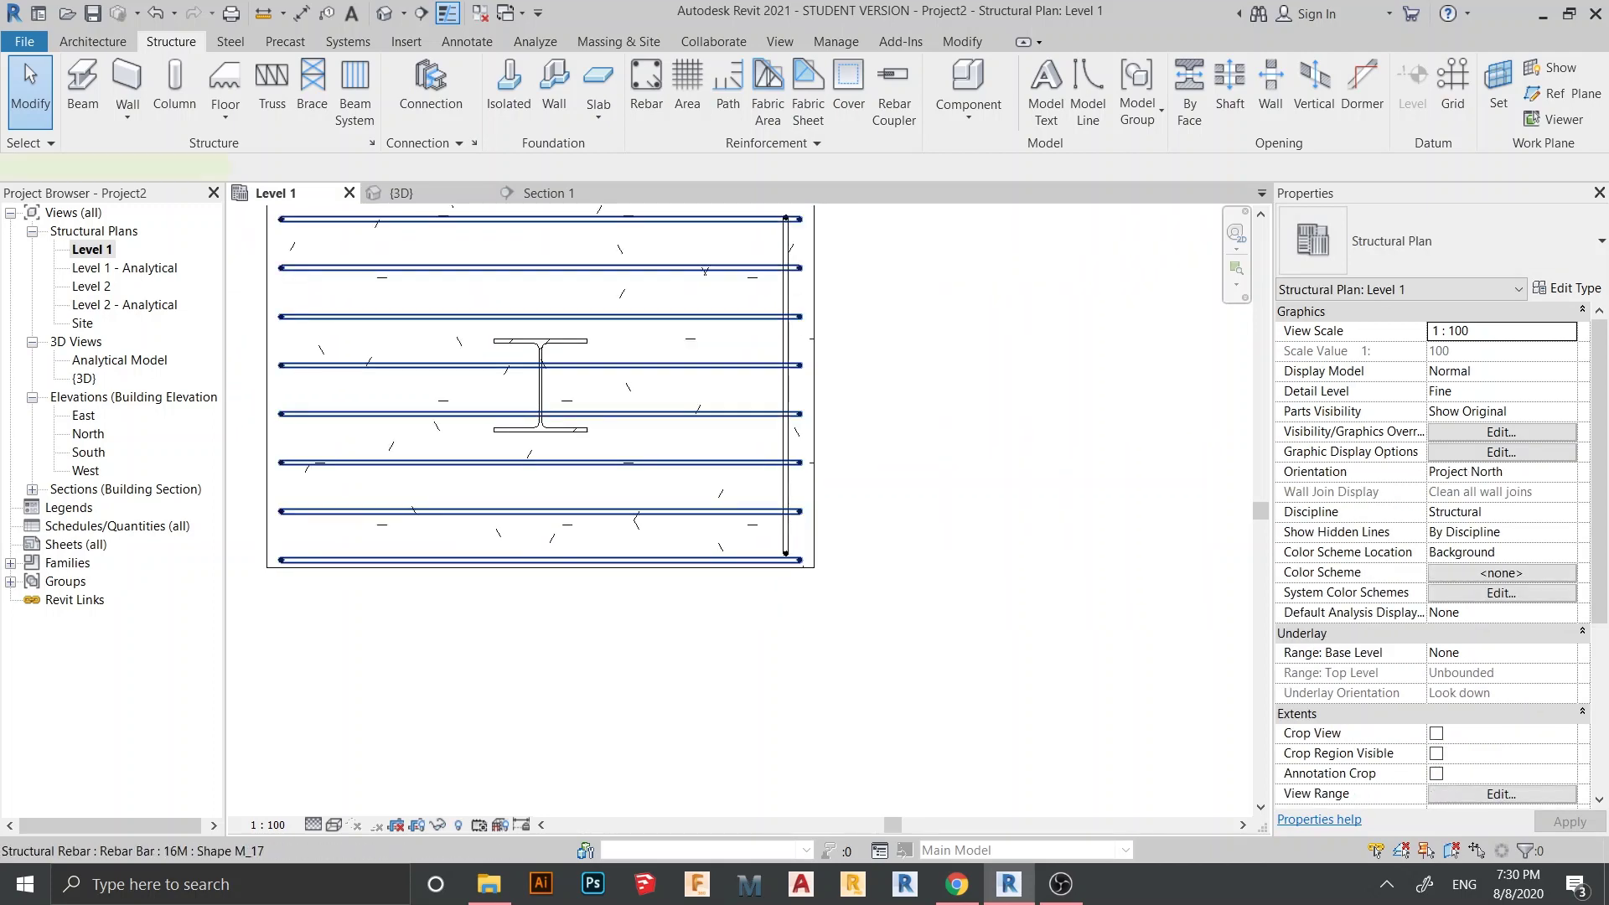
left_click(786, 486)
scroll(786, 487, "down", 1)
middle_click_drag(786, 486, 849, 524)
left_click(1053, 67)
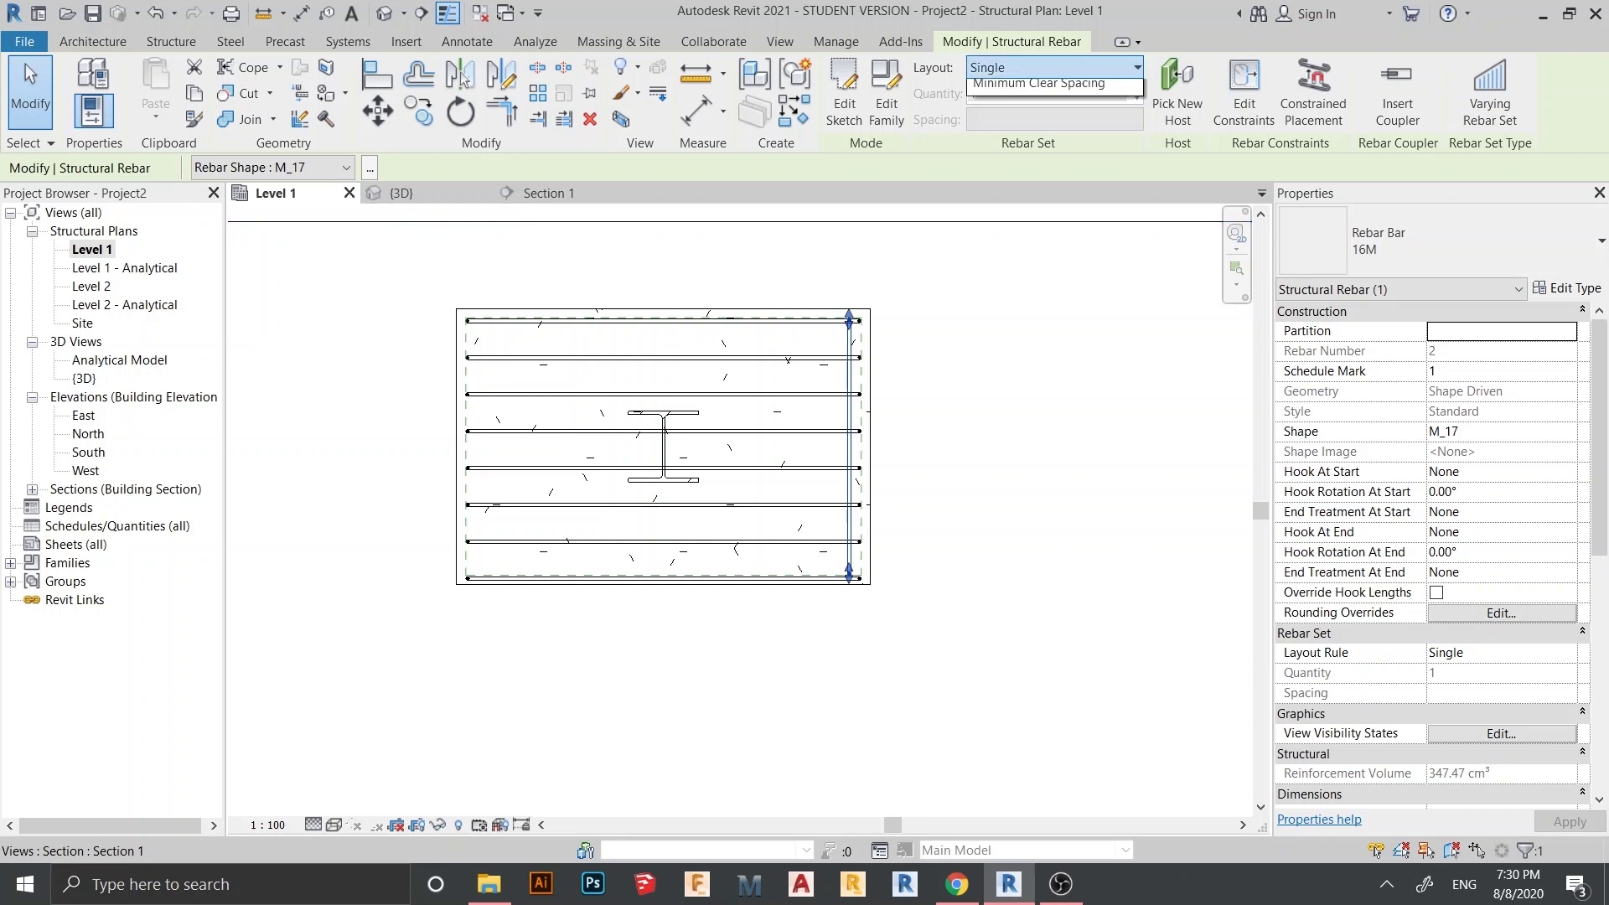
left_click(1033, 162)
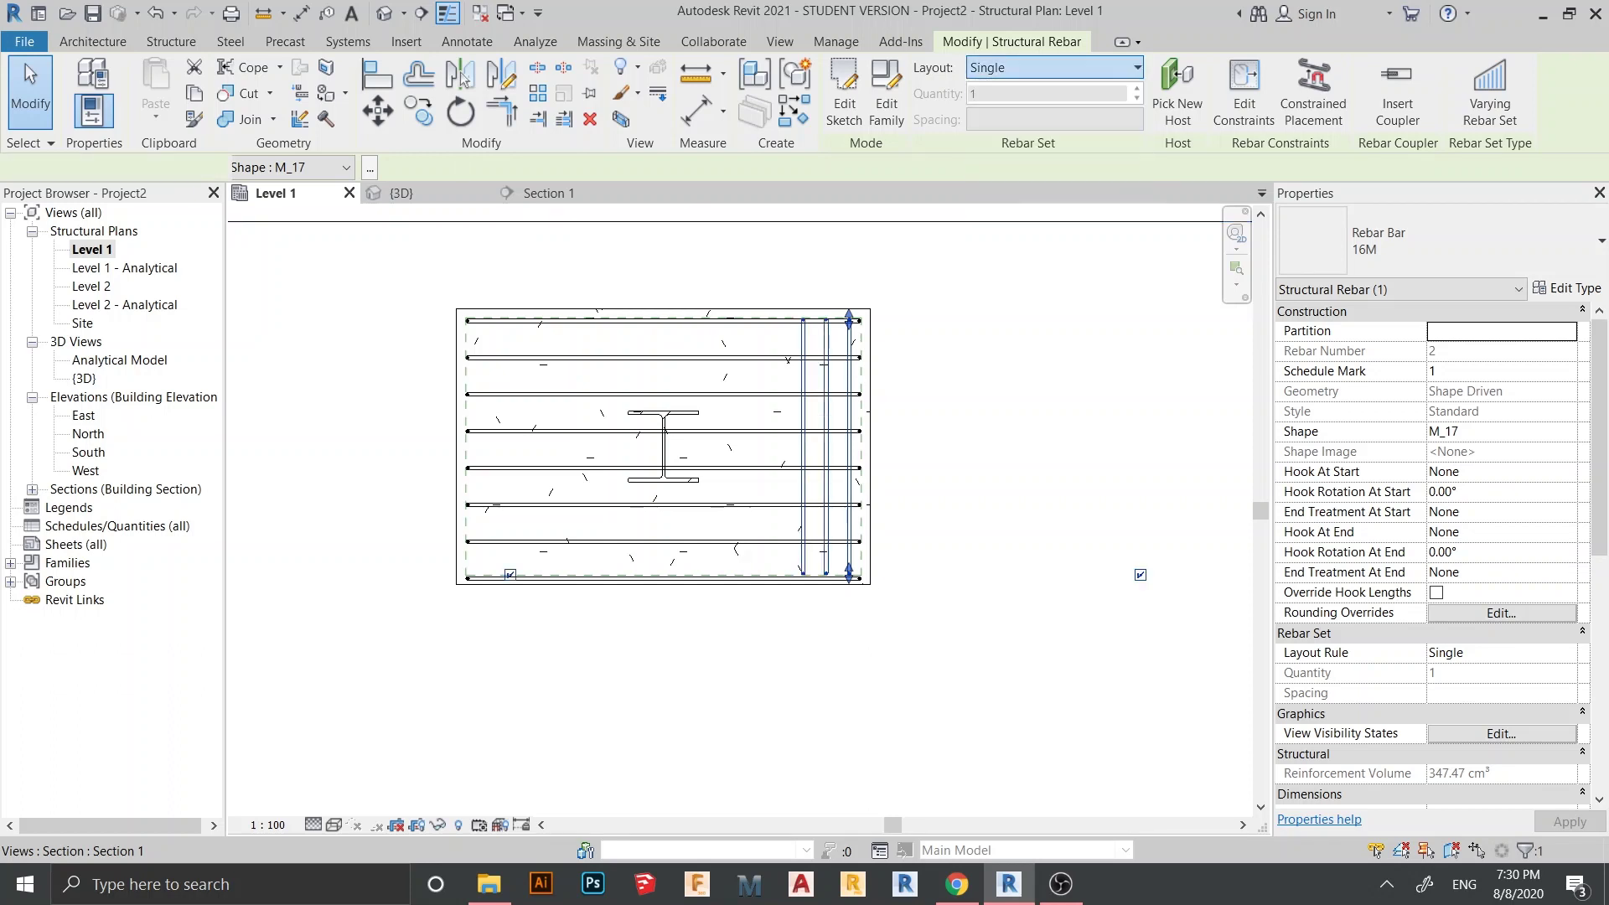
Step: Set the crosswise rebar set to a quantity of 11 and a spacing of 160 mm to fill the footing's length
left_click(1028, 89)
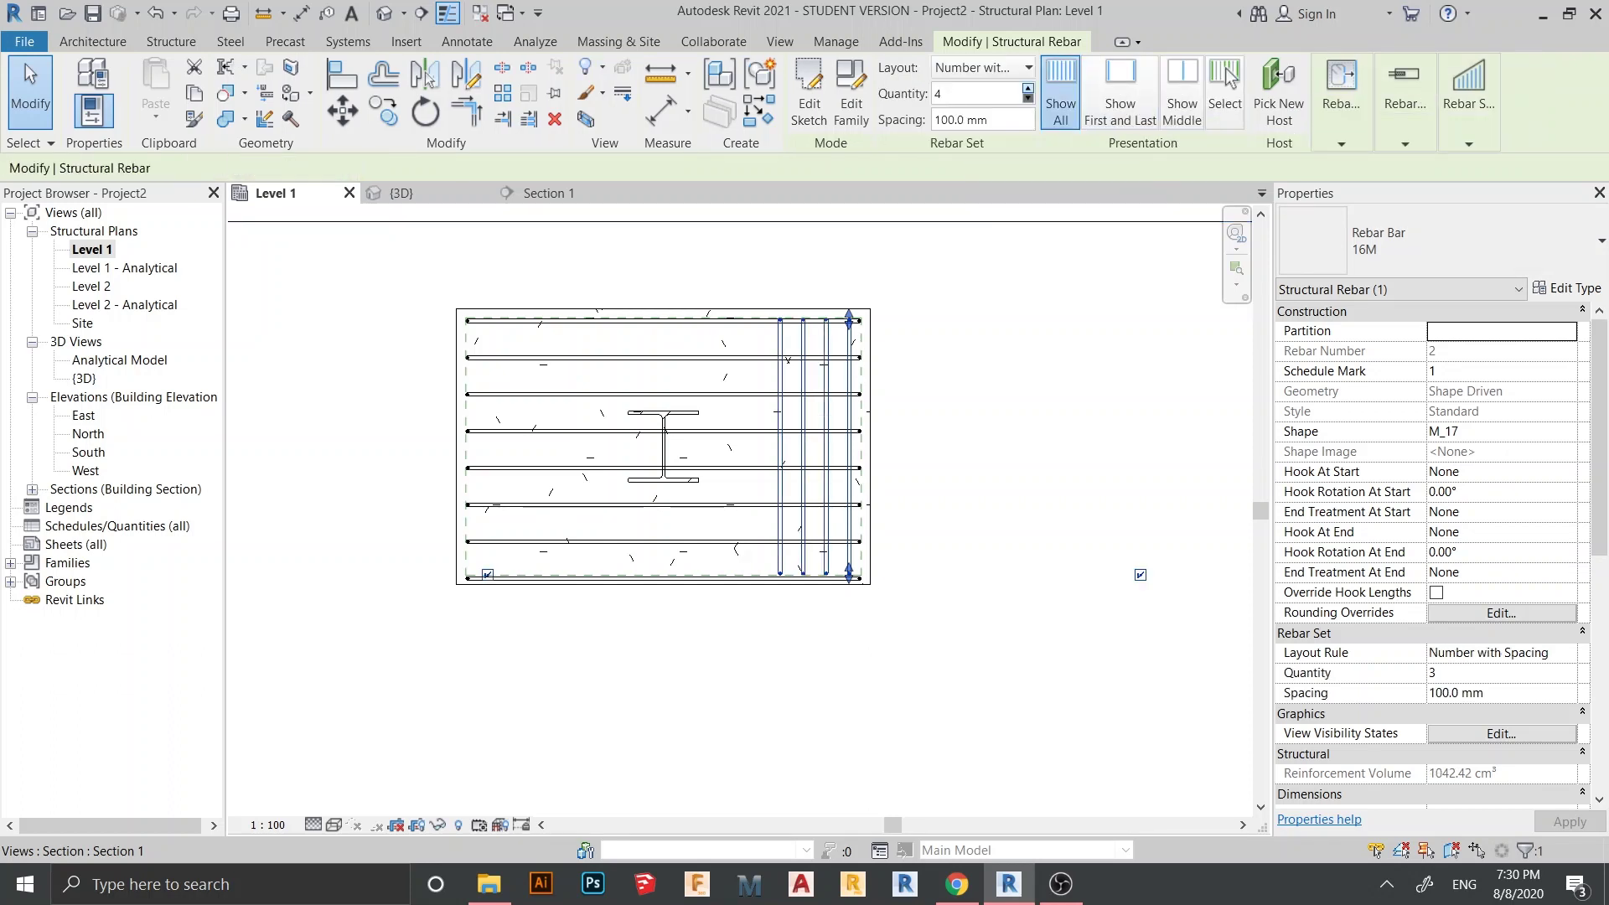
left_click(1028, 88)
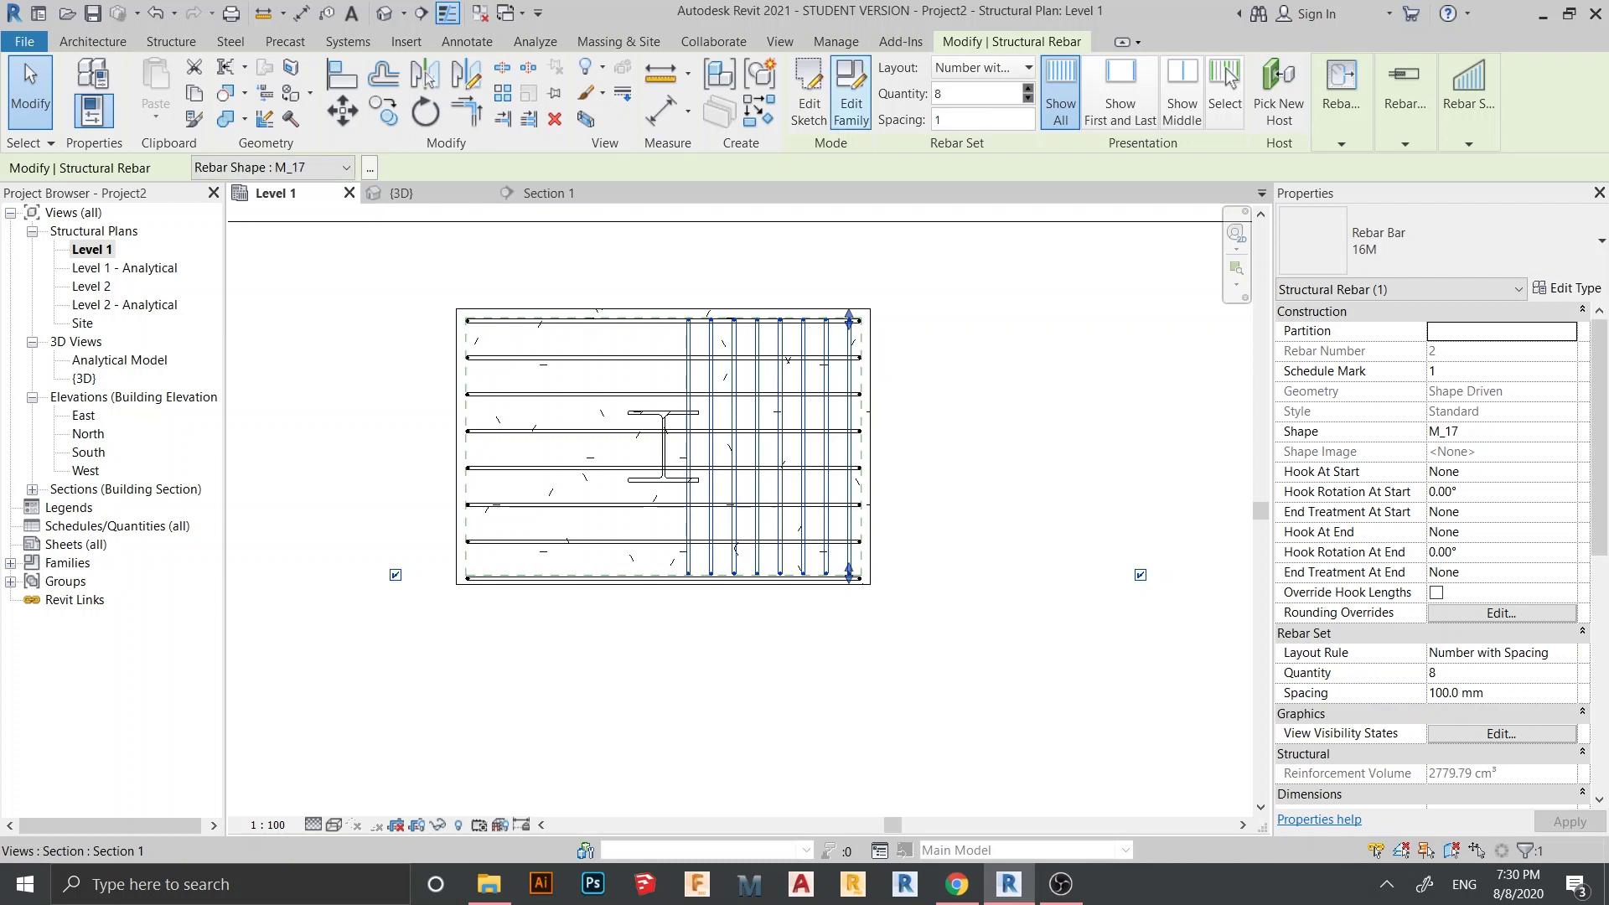
key("Return")
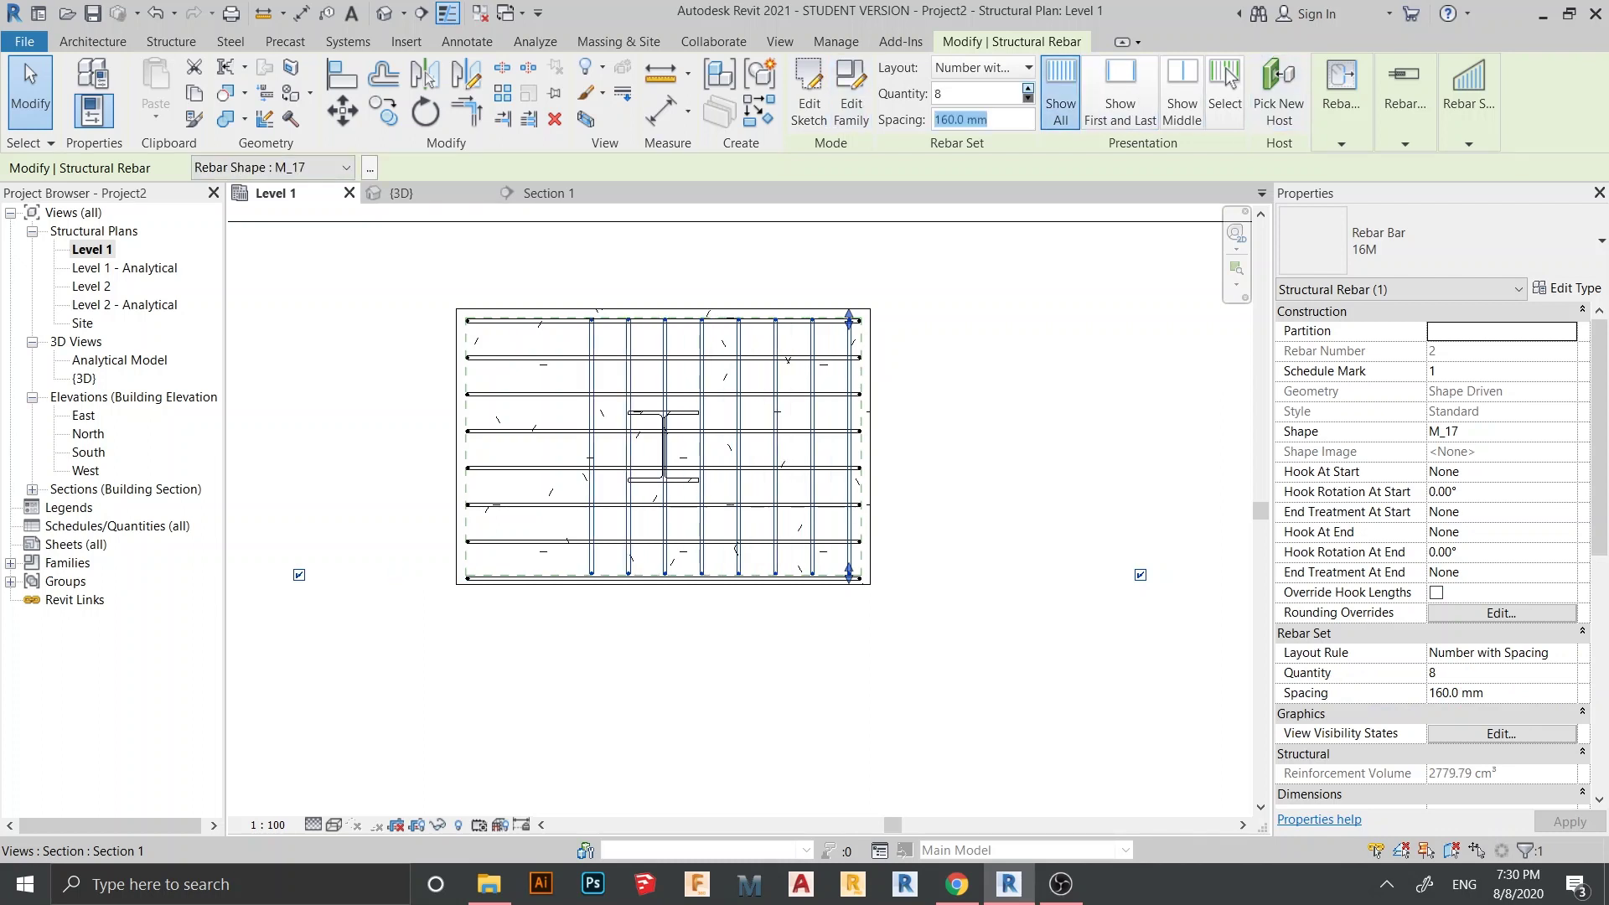
left_click(1029, 87)
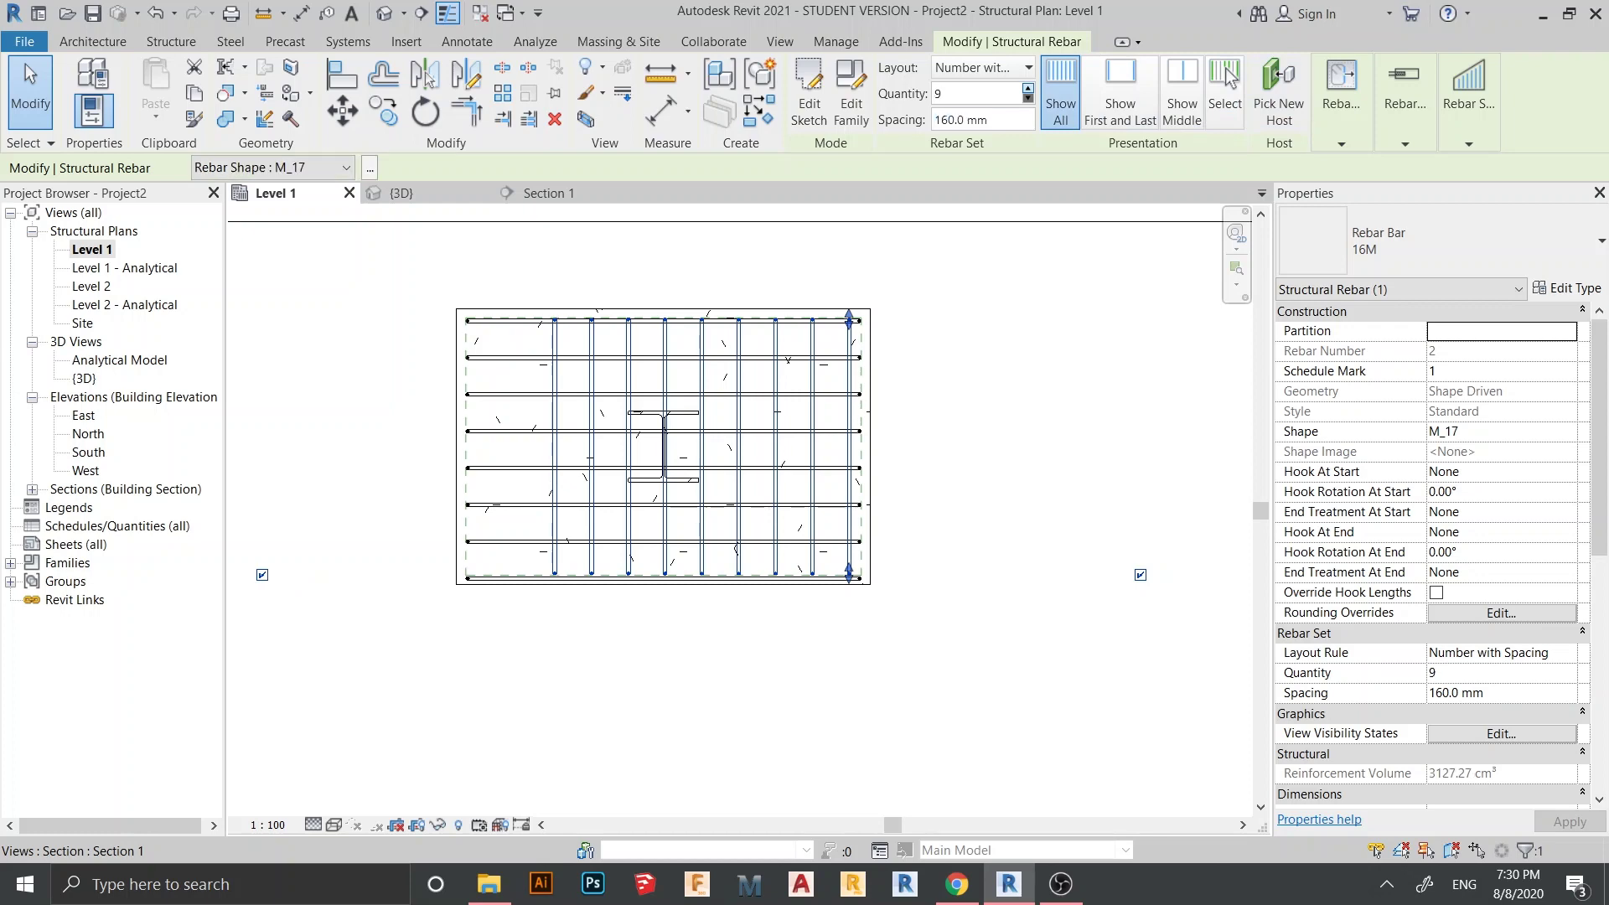
left_click(1029, 87)
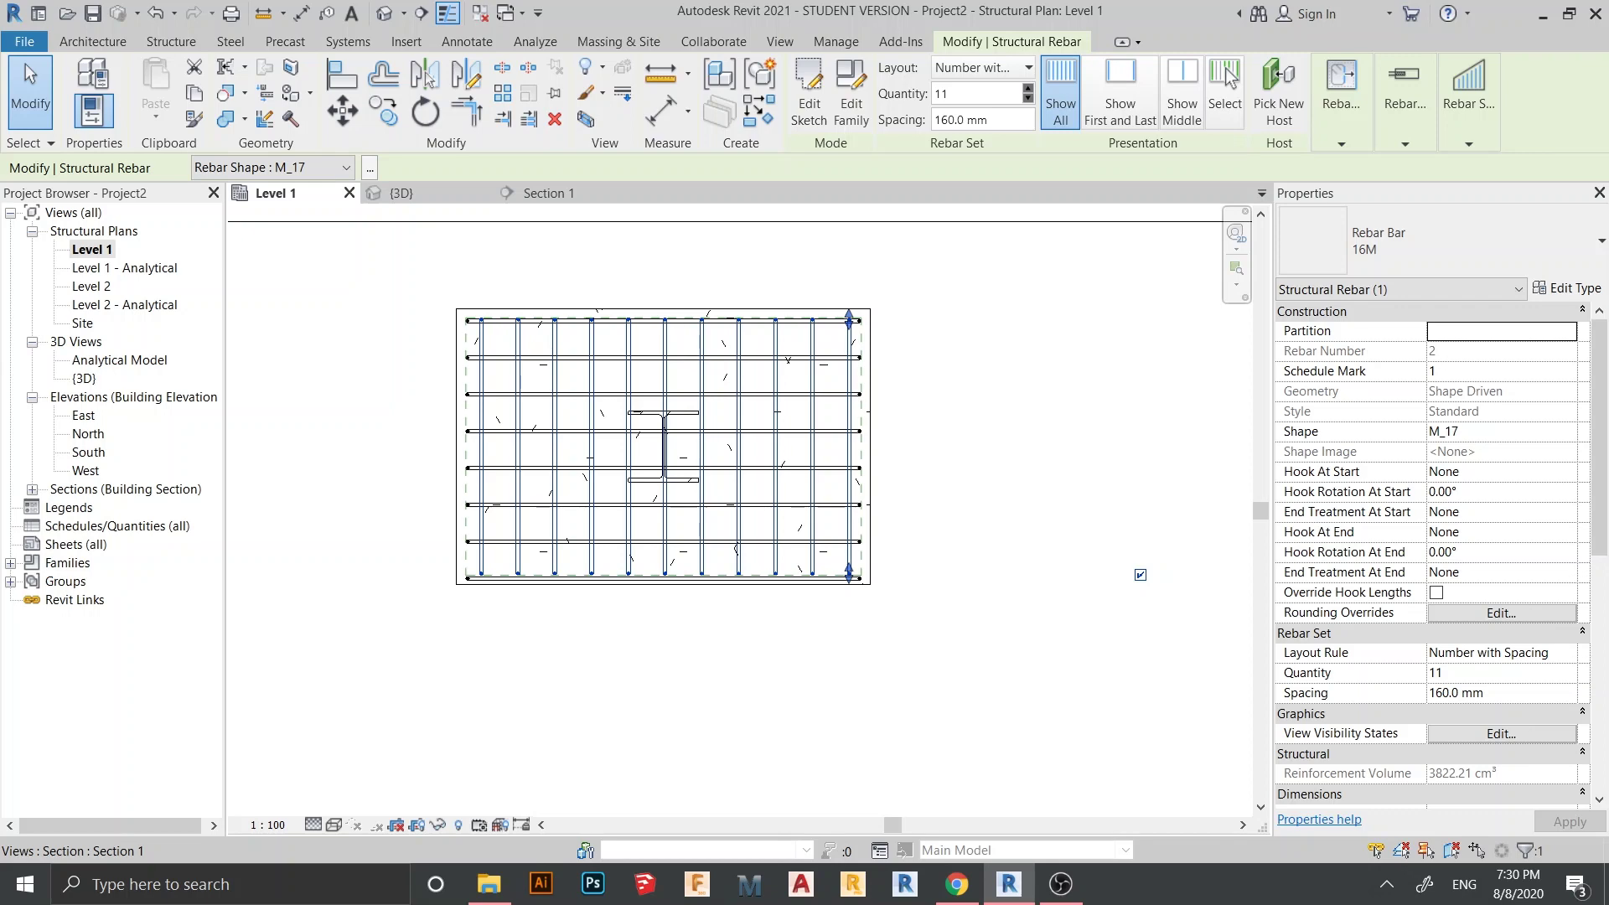
key("Escape")
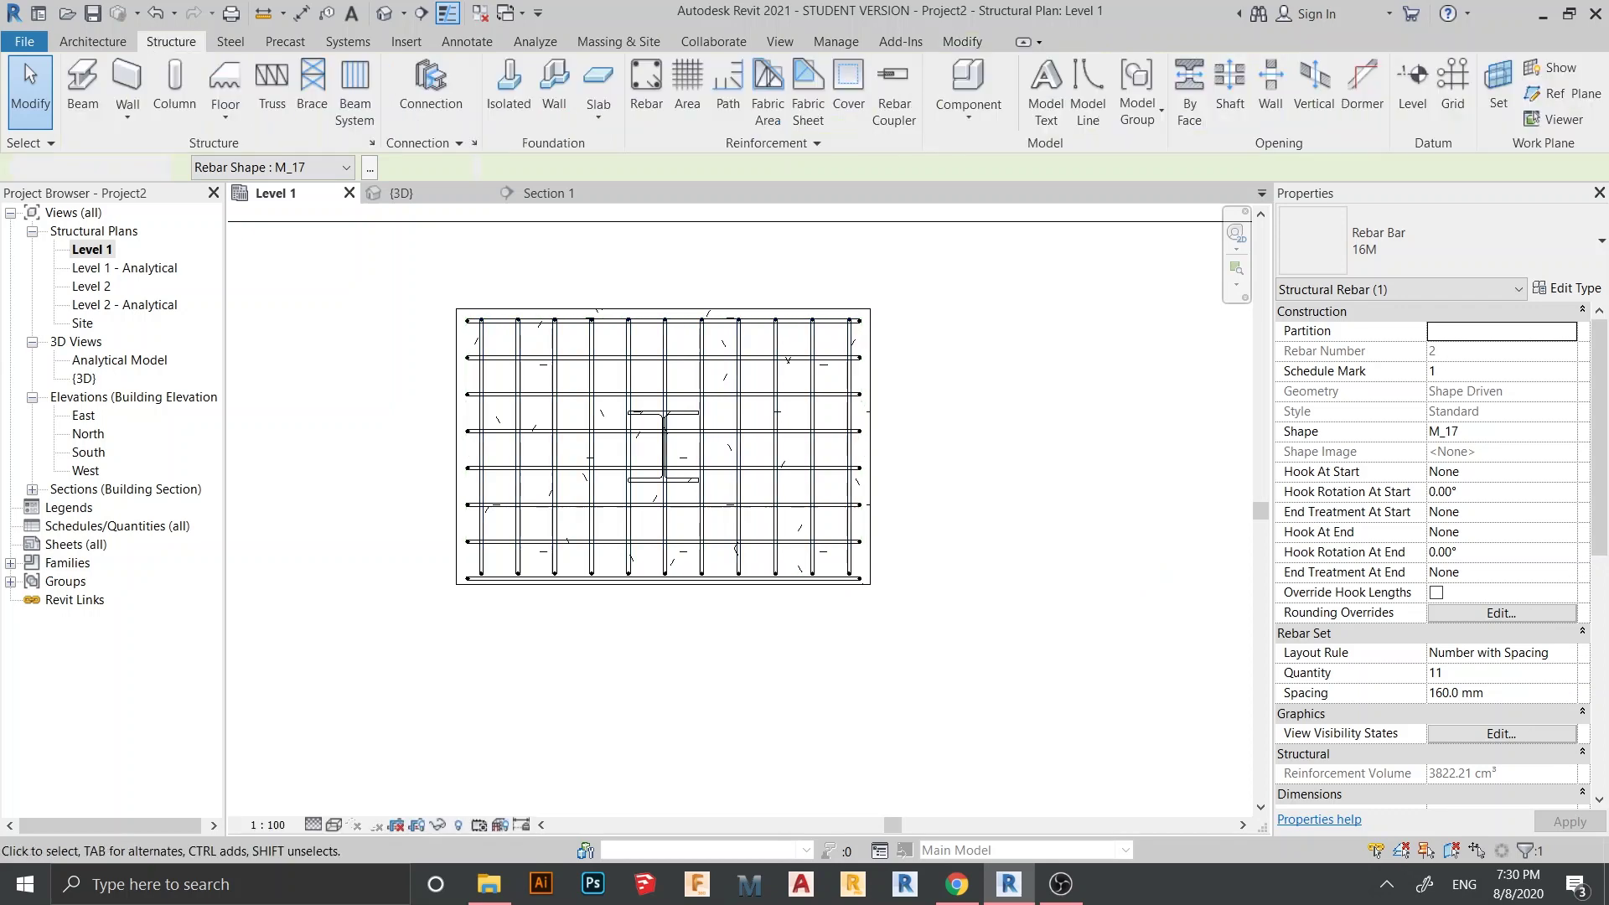
Step: Nudge the crosswise rebar set slightly left in the Level 1 plan to even out its end gaps within the footing
left_click(629, 494)
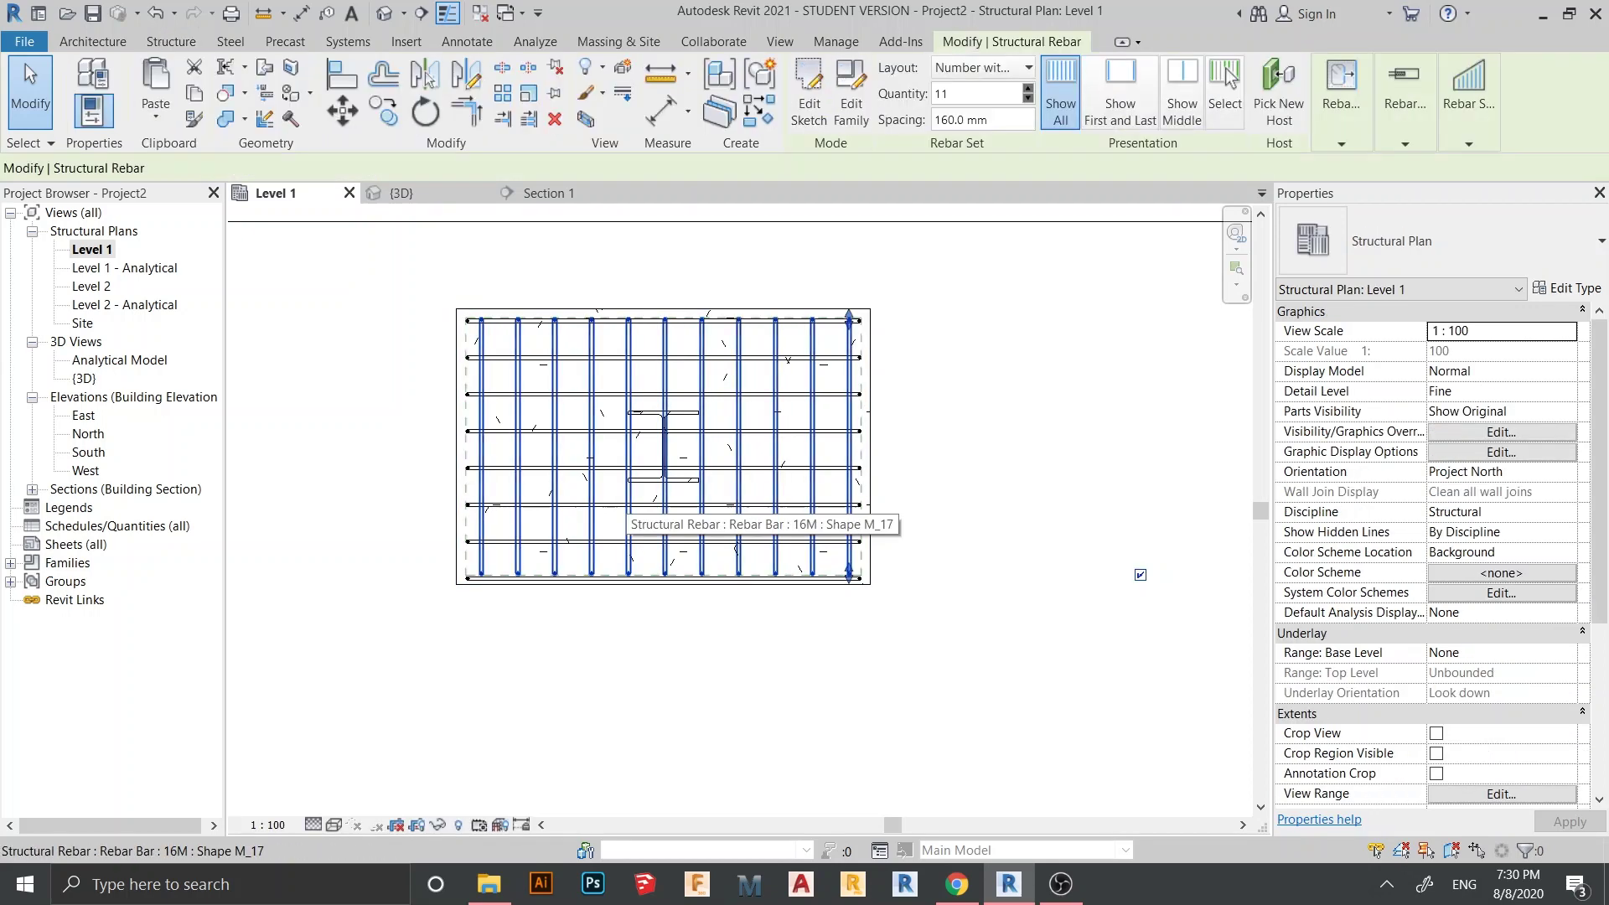
key("Left")
key("Escape")
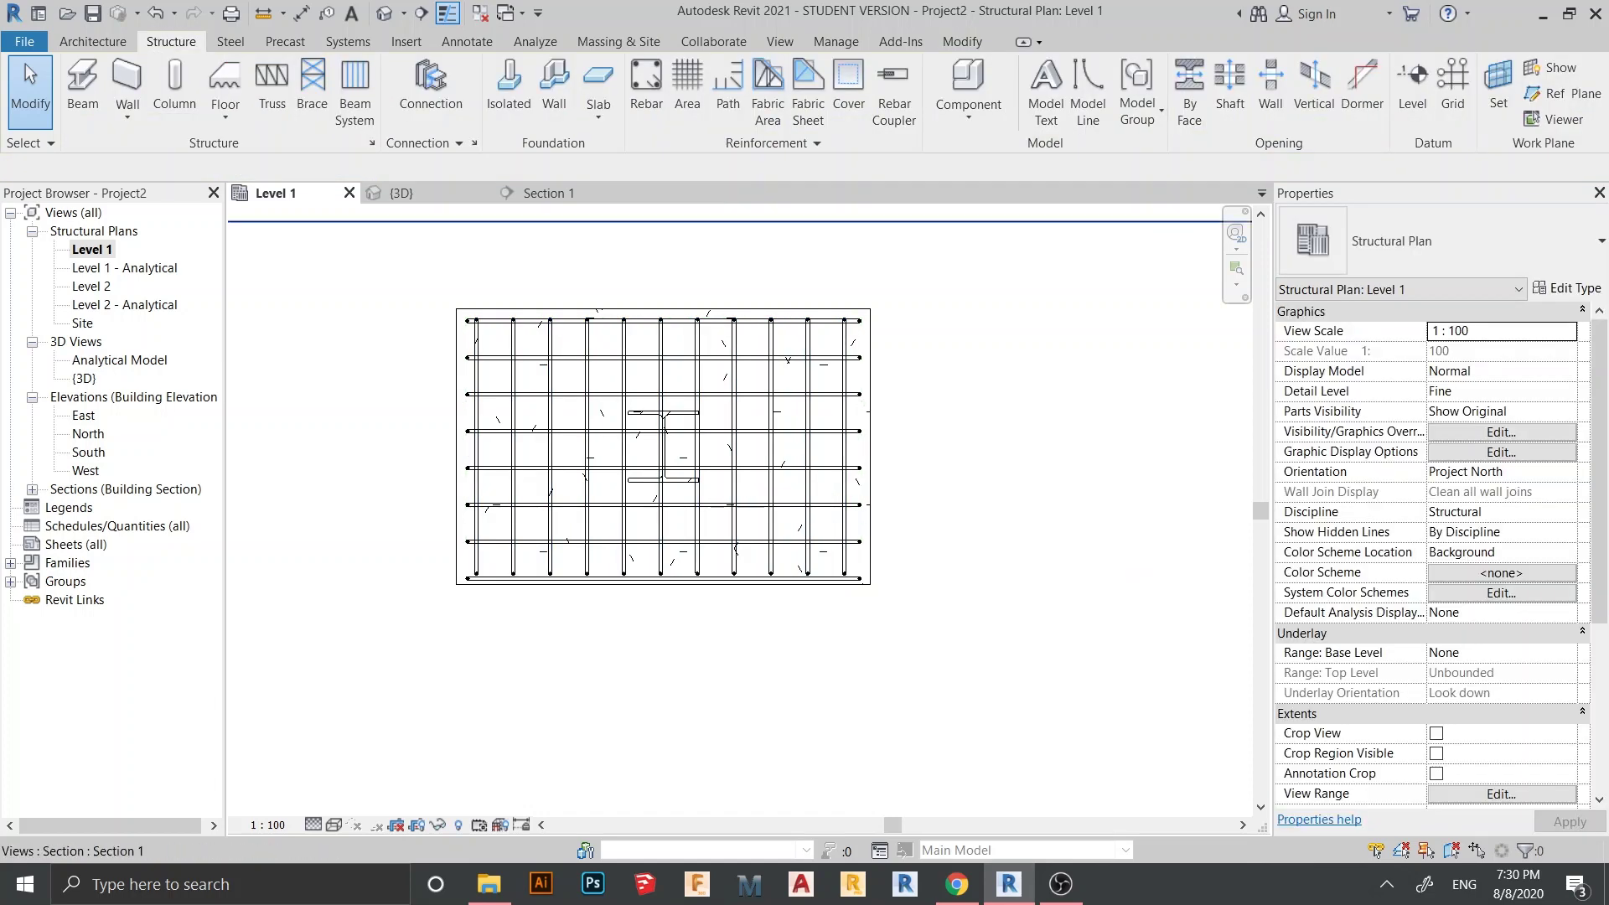
Step: In the Section 1 view, nudge the crosswise rebar set slightly left to even out its gaps at the lengthwise bars' bends
left_click(549, 193)
middle_click_drag(956, 503, 723, 481)
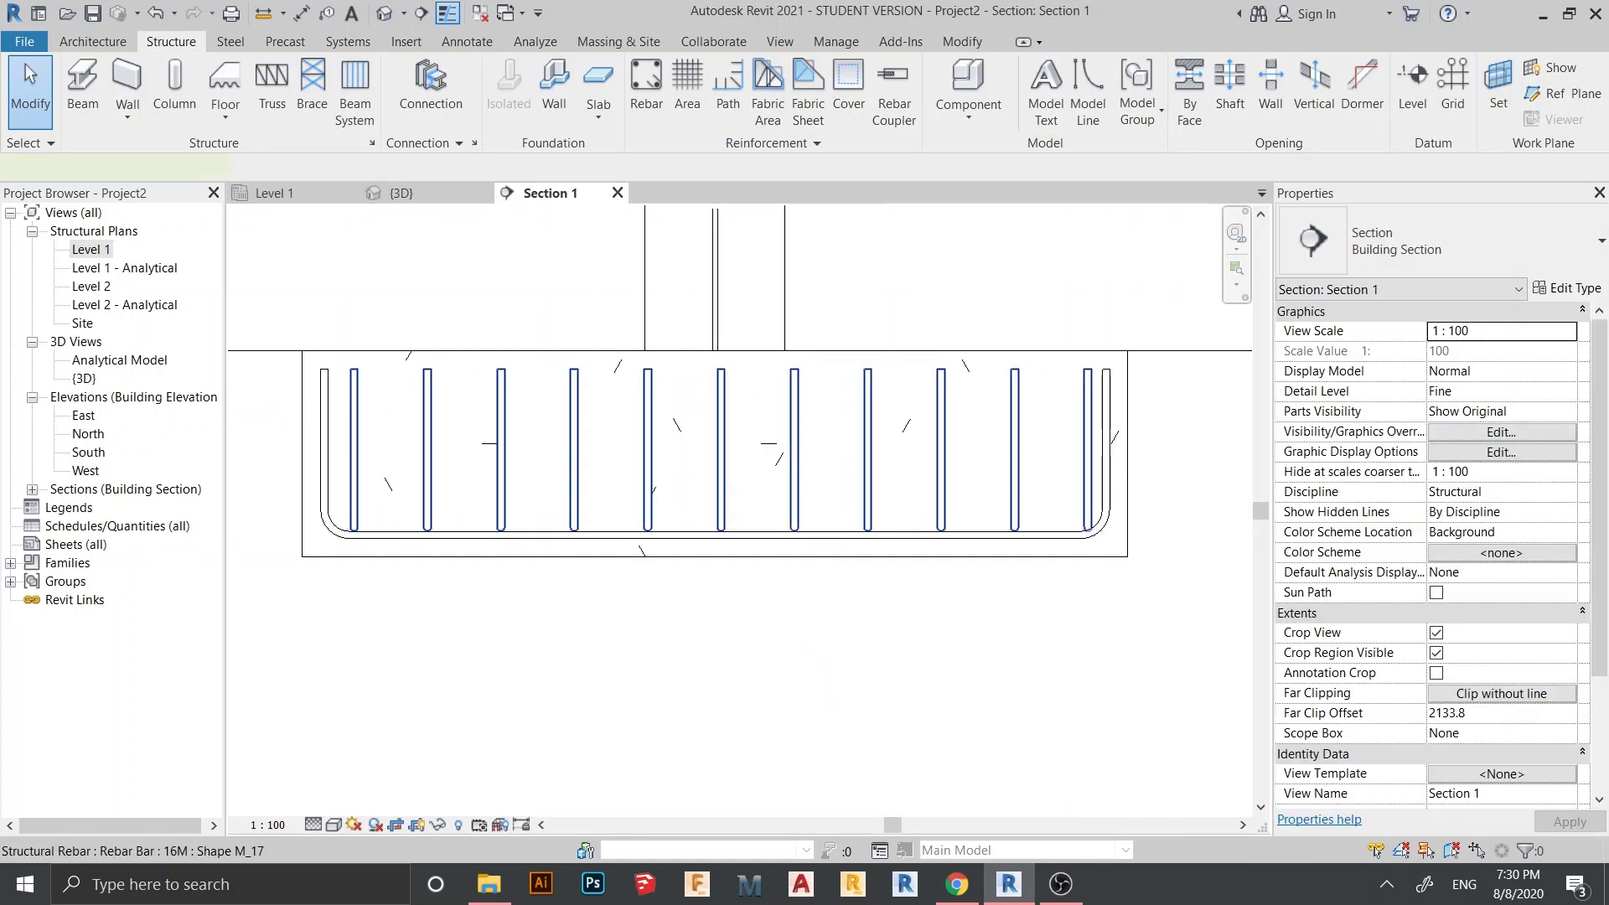
left_click(1088, 503)
scroll(1120, 516, "up", 5)
key("Left")
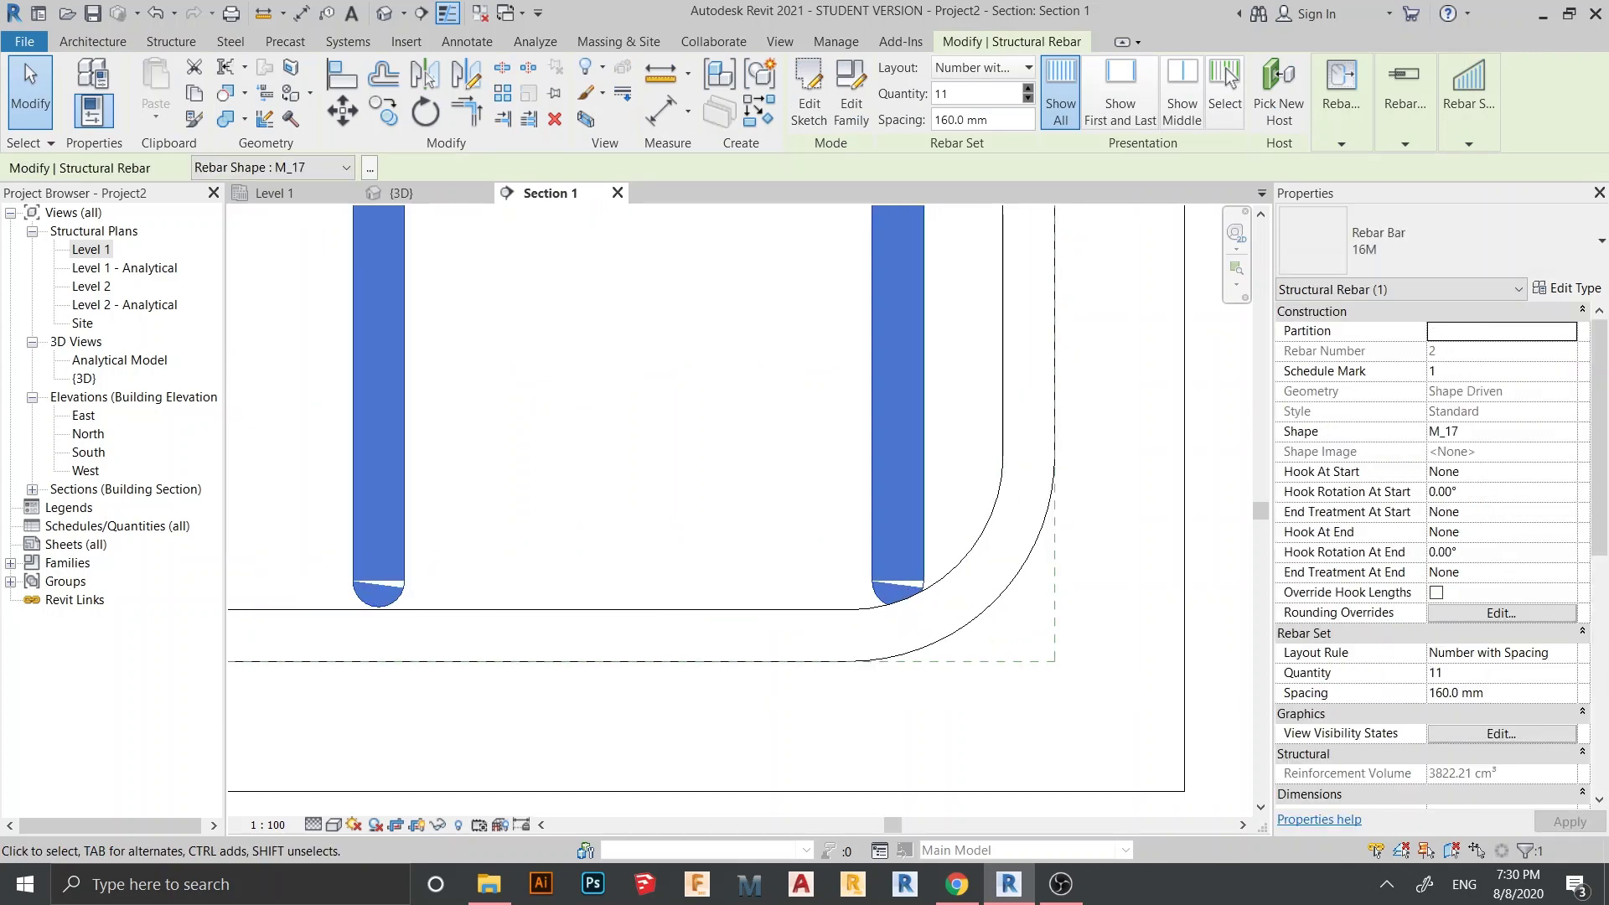
scroll(1056, 566, "down", 6)
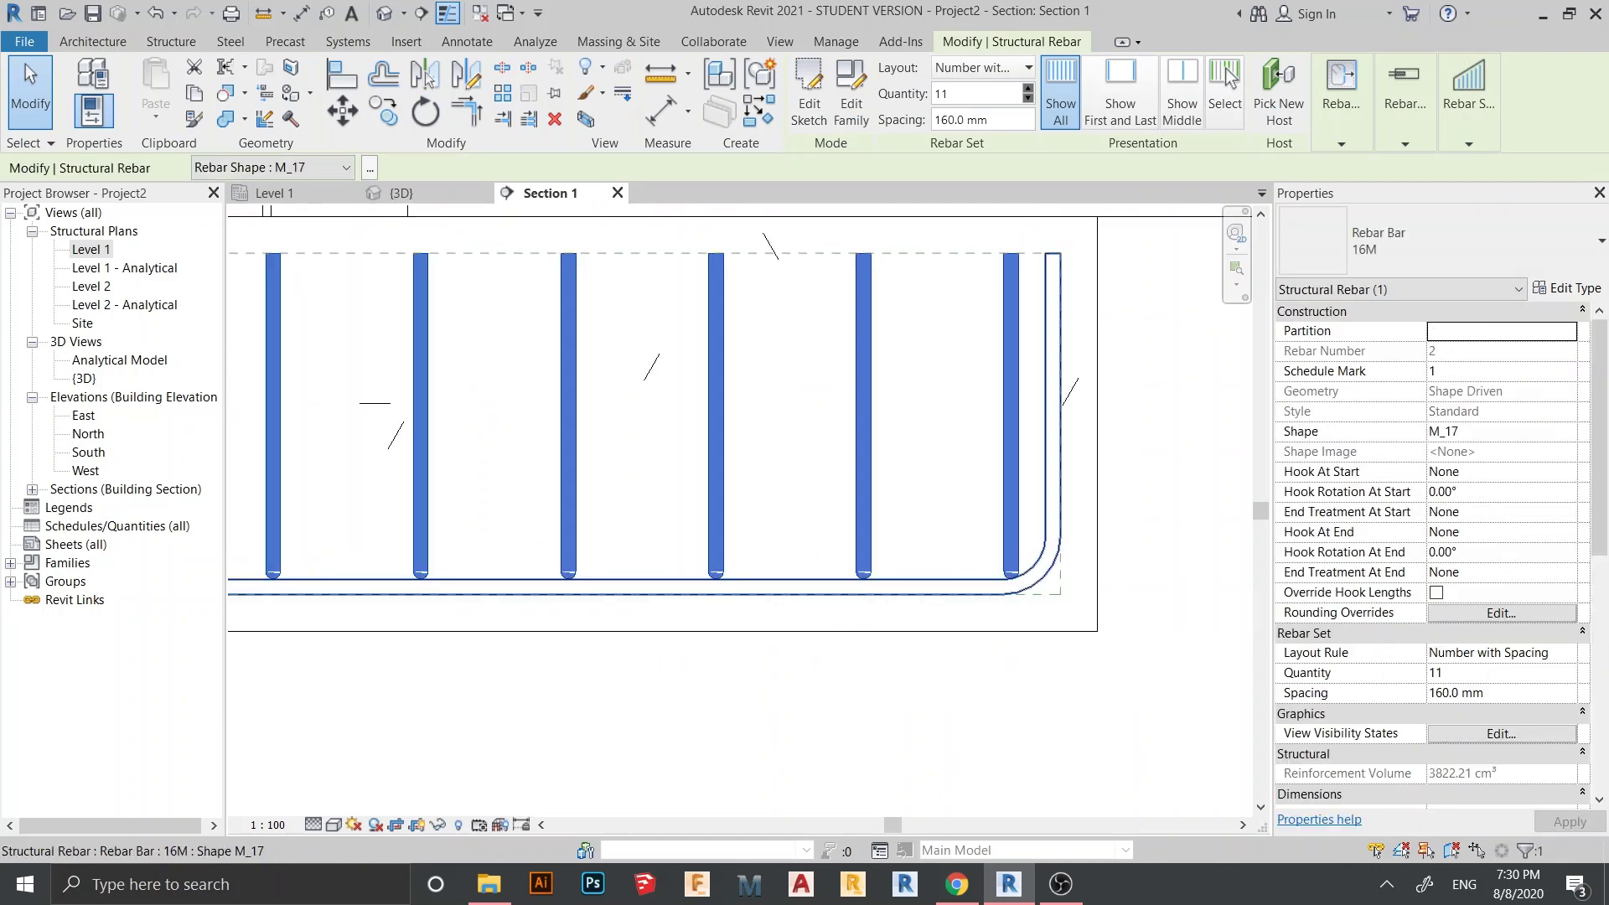
scroll(1050, 581, "down", 5)
middle_click_drag(326, 585, 560, 588)
scroll(560, 588, "up", 4)
key("Escape")
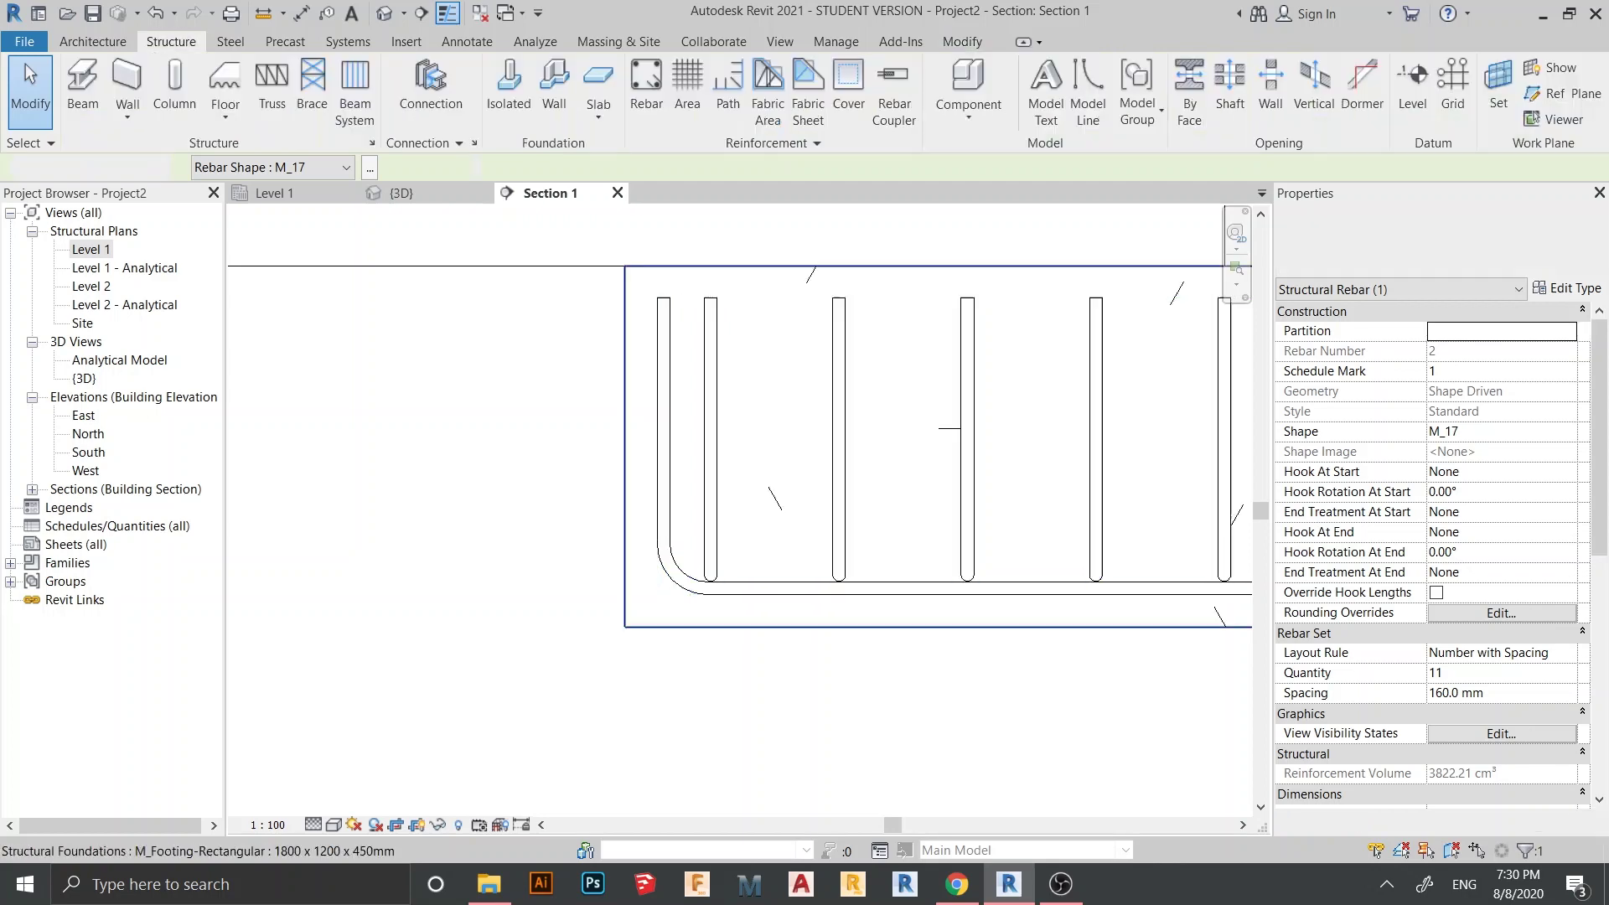
Step: Examine the complete footing reinforcement and the column above it in the section and 3D views
scroll(738, 453, "down", 6)
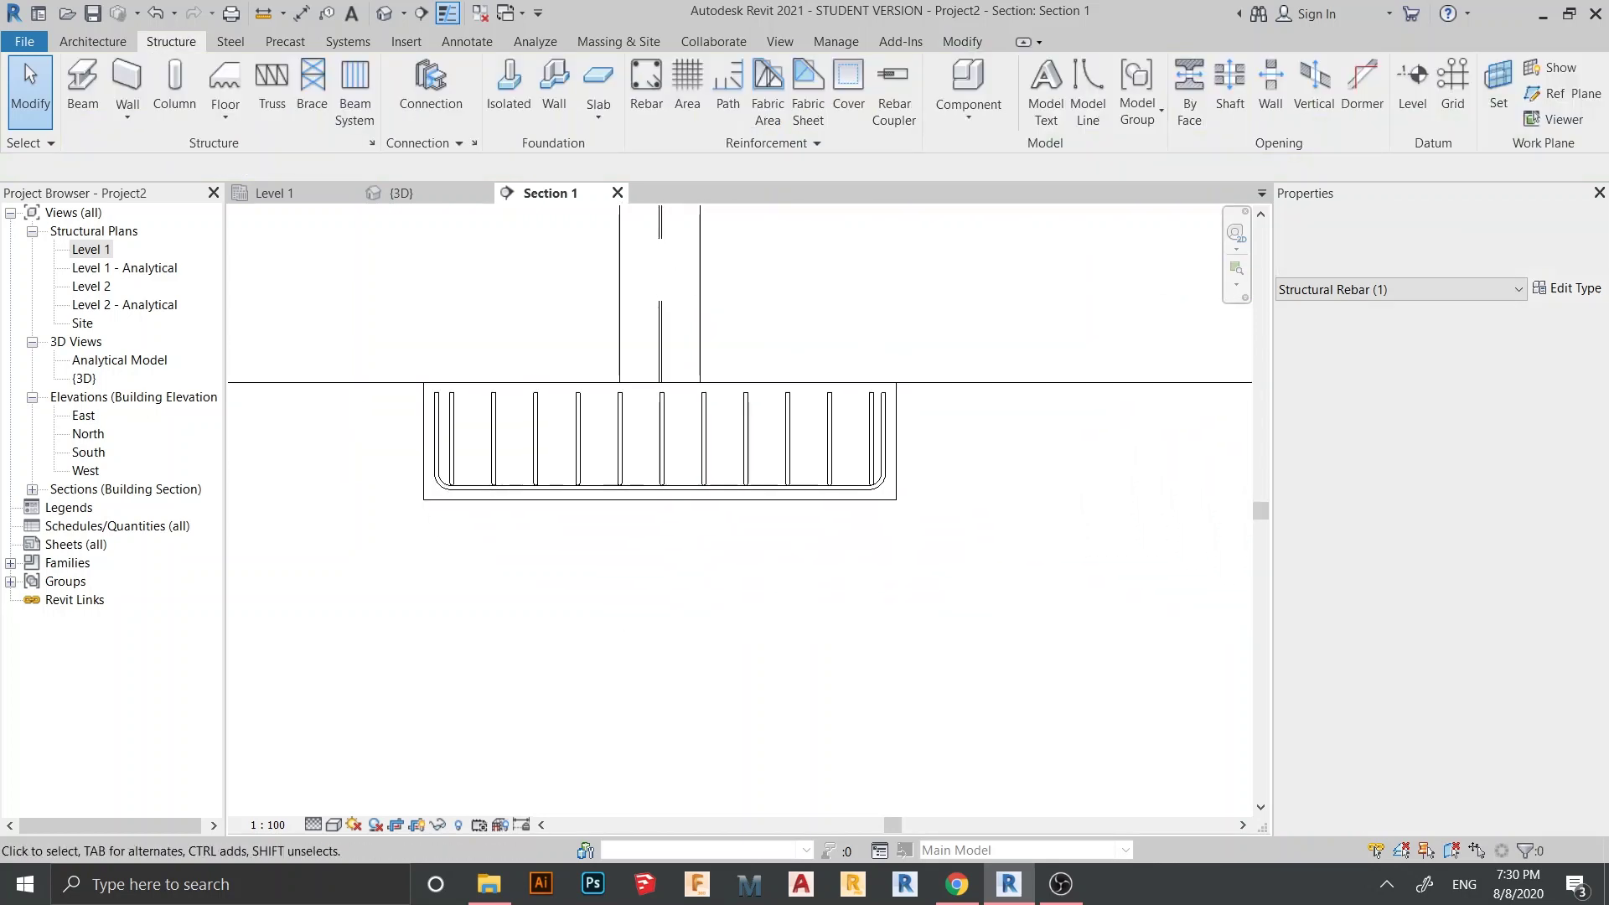
middle_click_drag(738, 452, 812, 426)
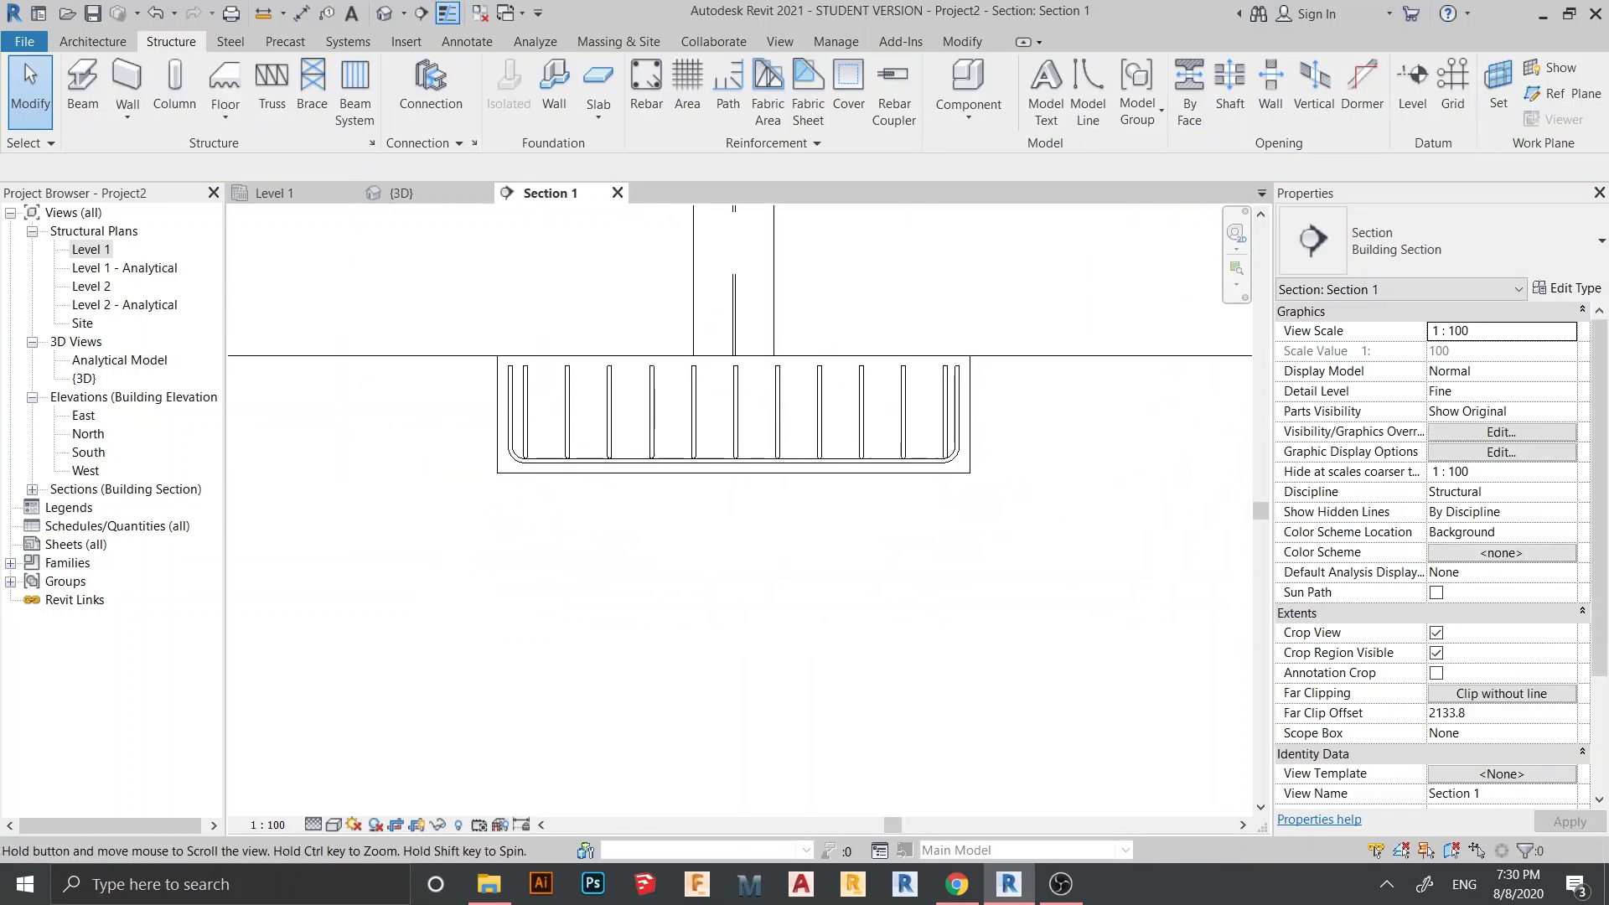
left_click(401, 192)
middle_click_drag(737, 386, 722, 519)
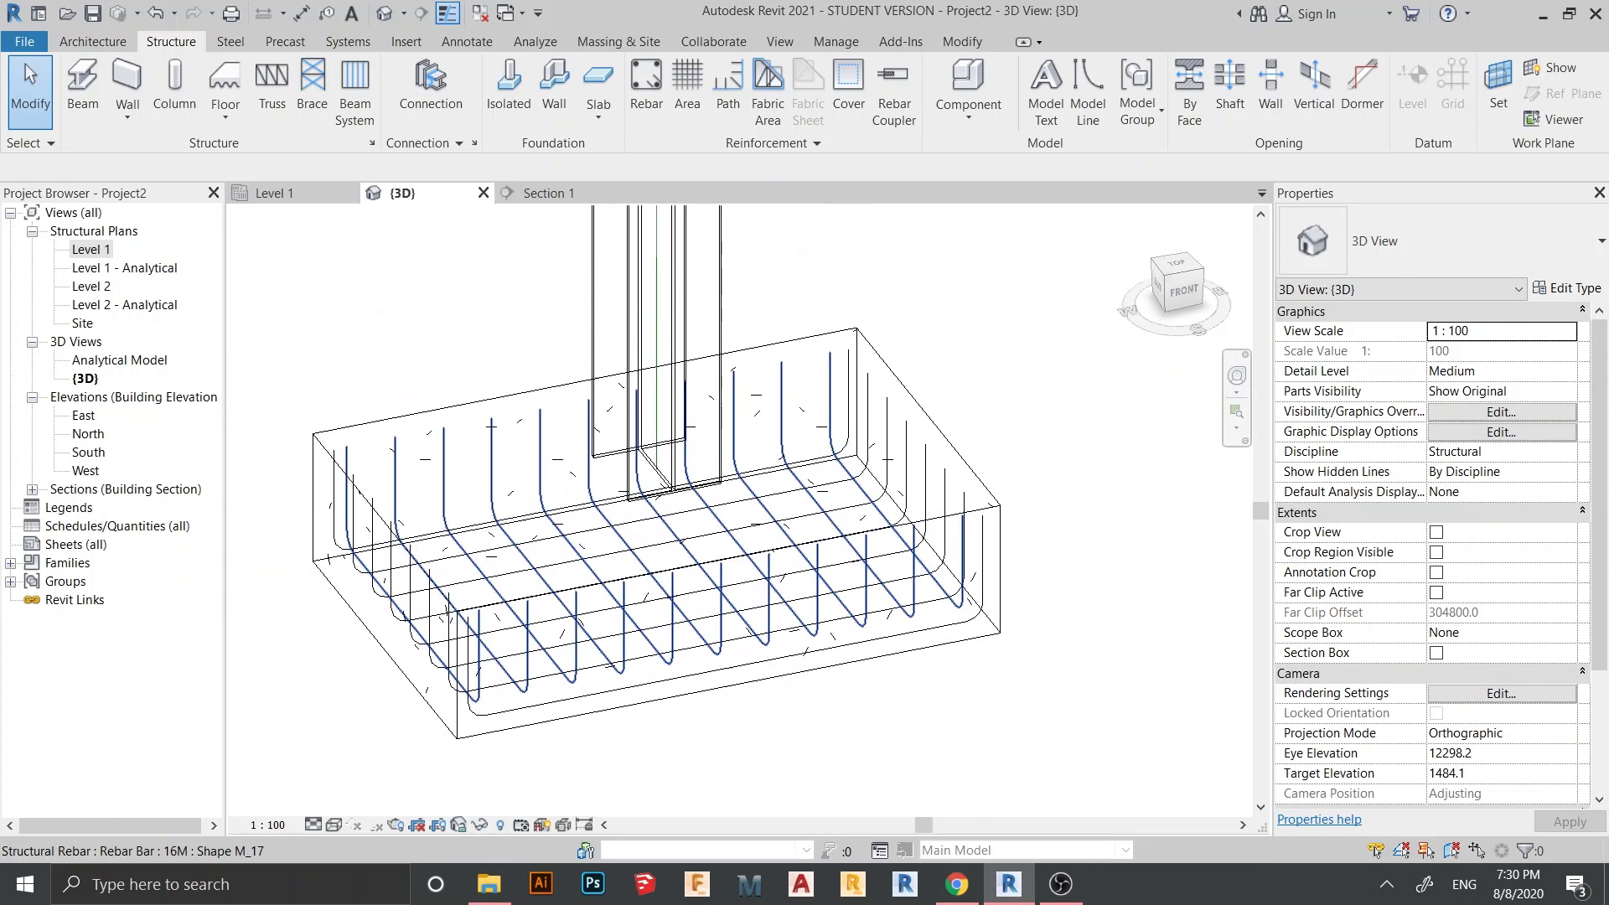
scroll(895, 516, "down", 3)
middle_click_drag(895, 515, 779, 474, "shift")
middle_click_drag(679, 470, 844, 564)
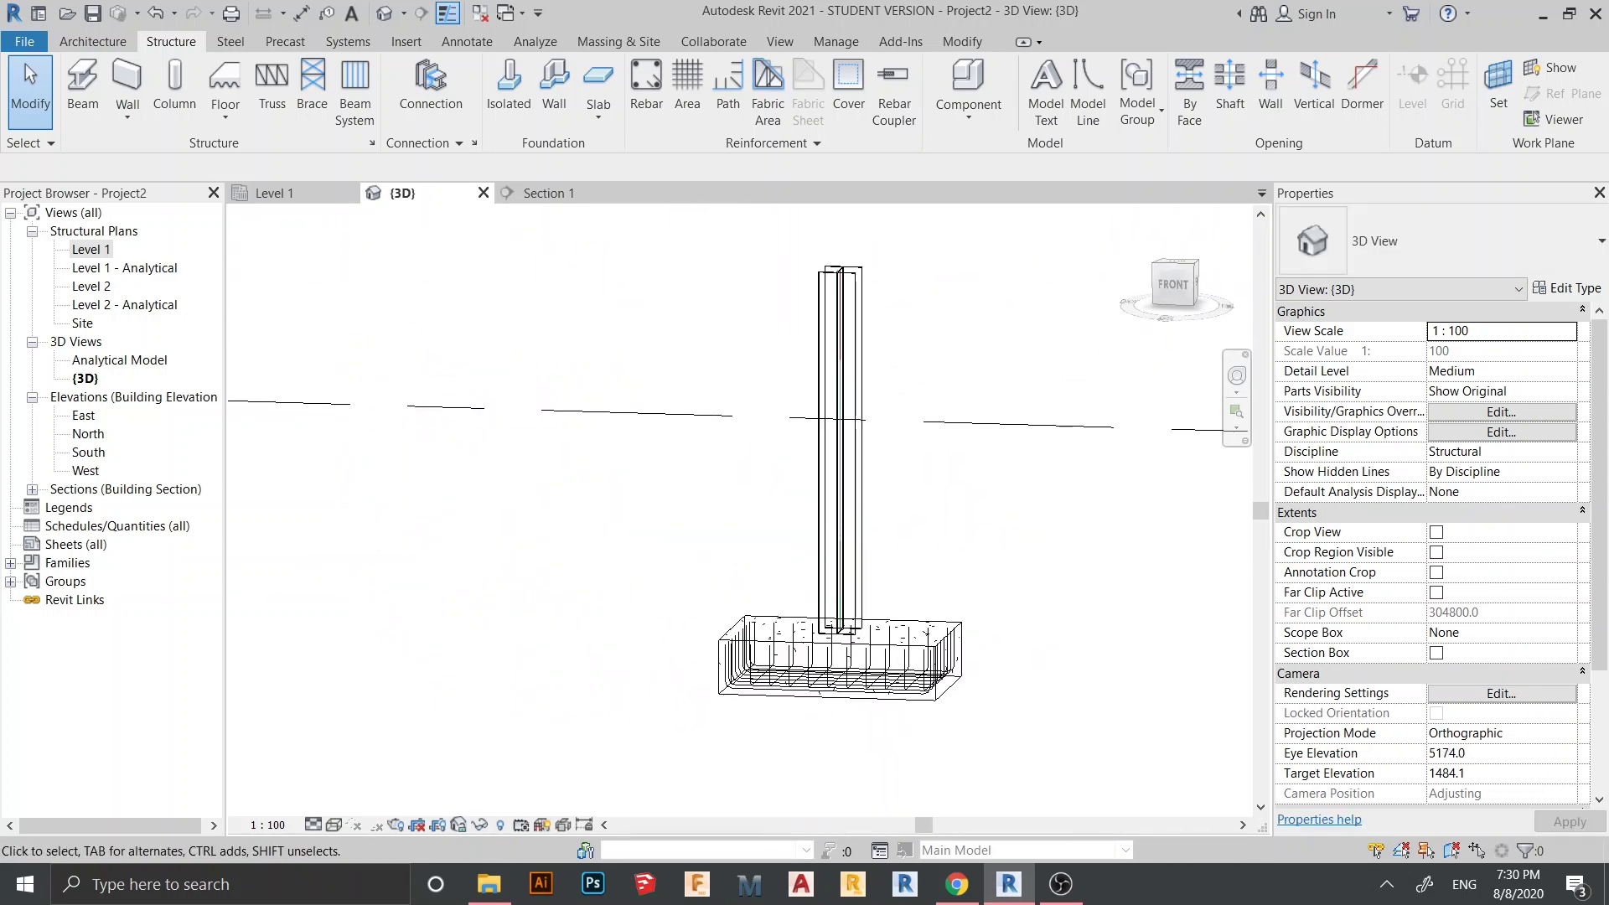
middle_click_drag(821, 486, 821, 444)
Step: Return to the Level 1 plan and set its visual style to Consistent Colors
left_click(287, 193)
scroll(497, 436, "down", 1)
middle_click_drag(497, 436, 596, 414)
scroll(597, 413, "up", 1)
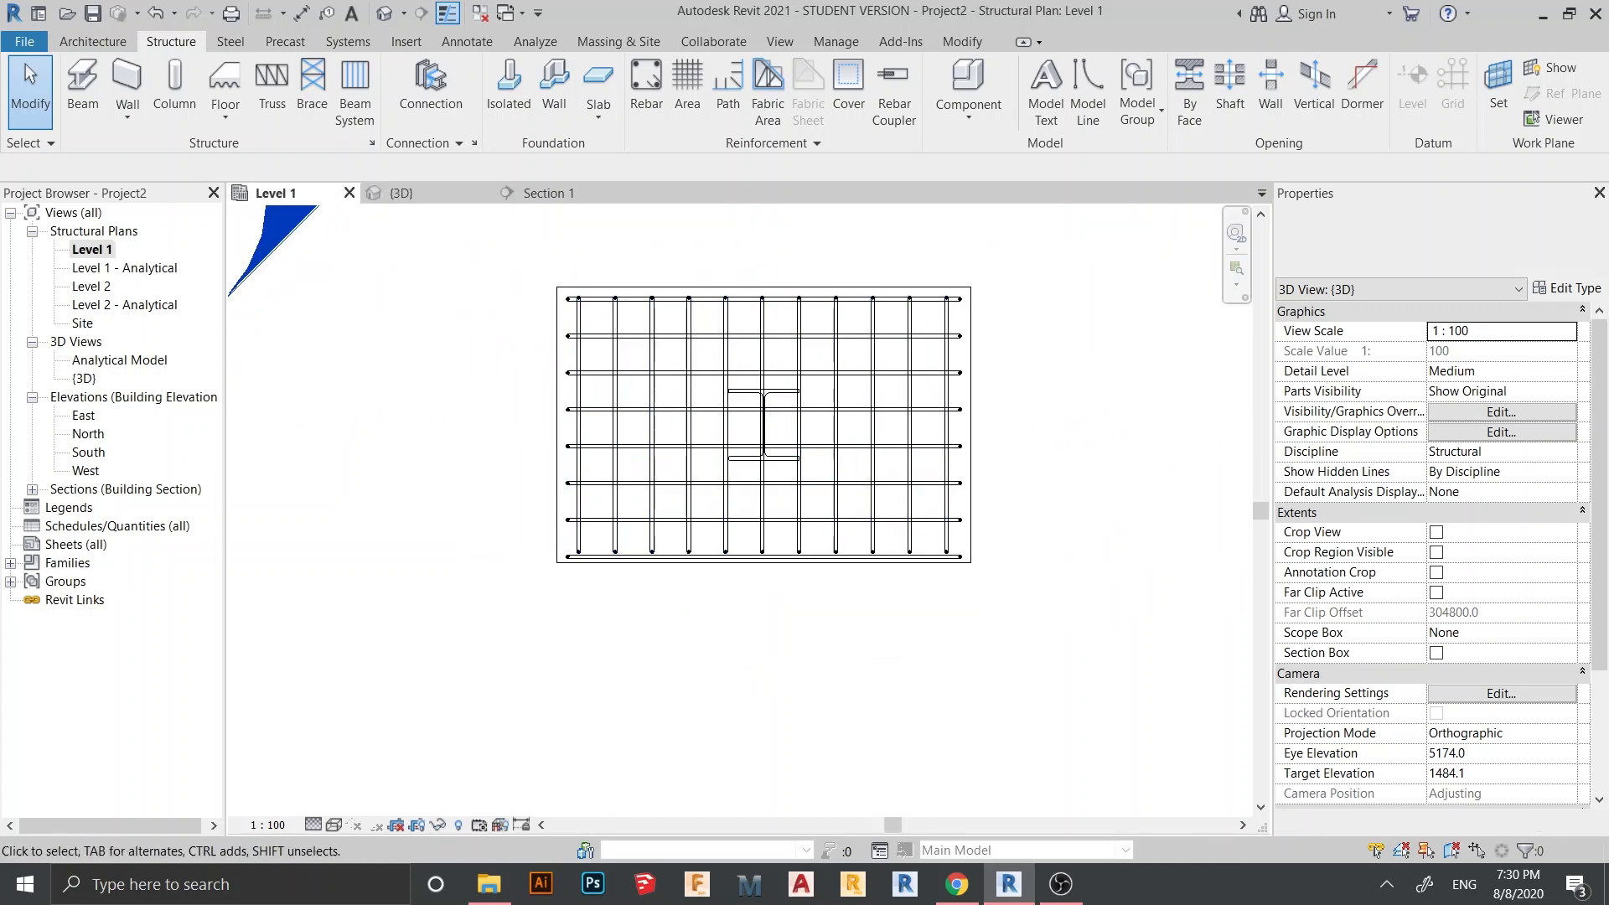
left_click(335, 825)
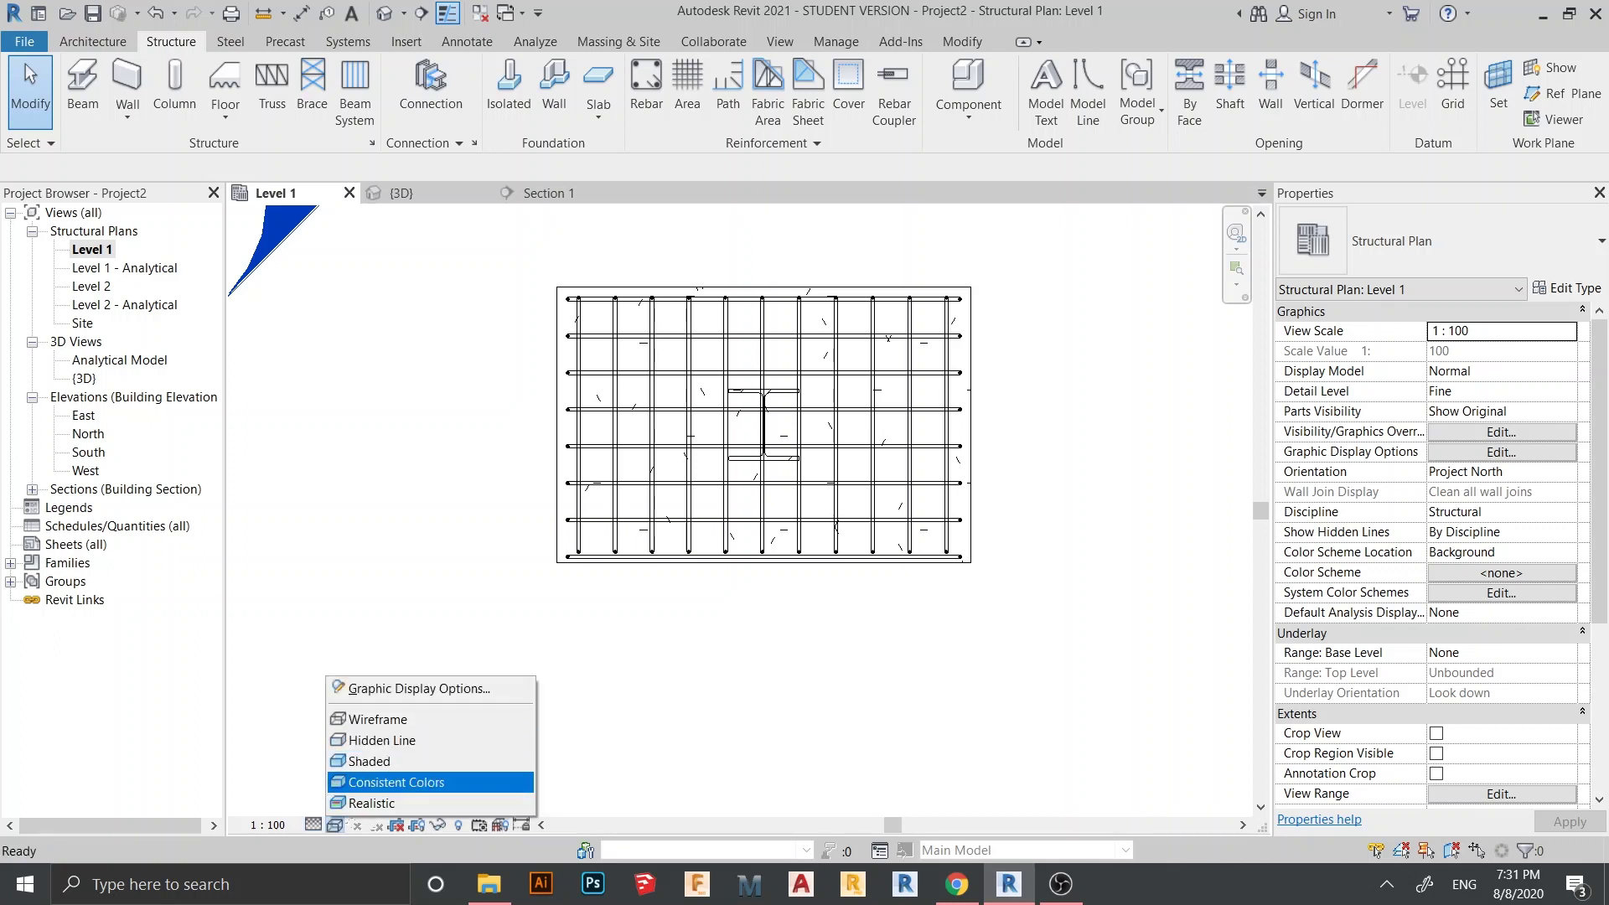
left_click(394, 782)
middle_click_drag(758, 444, 714, 505)
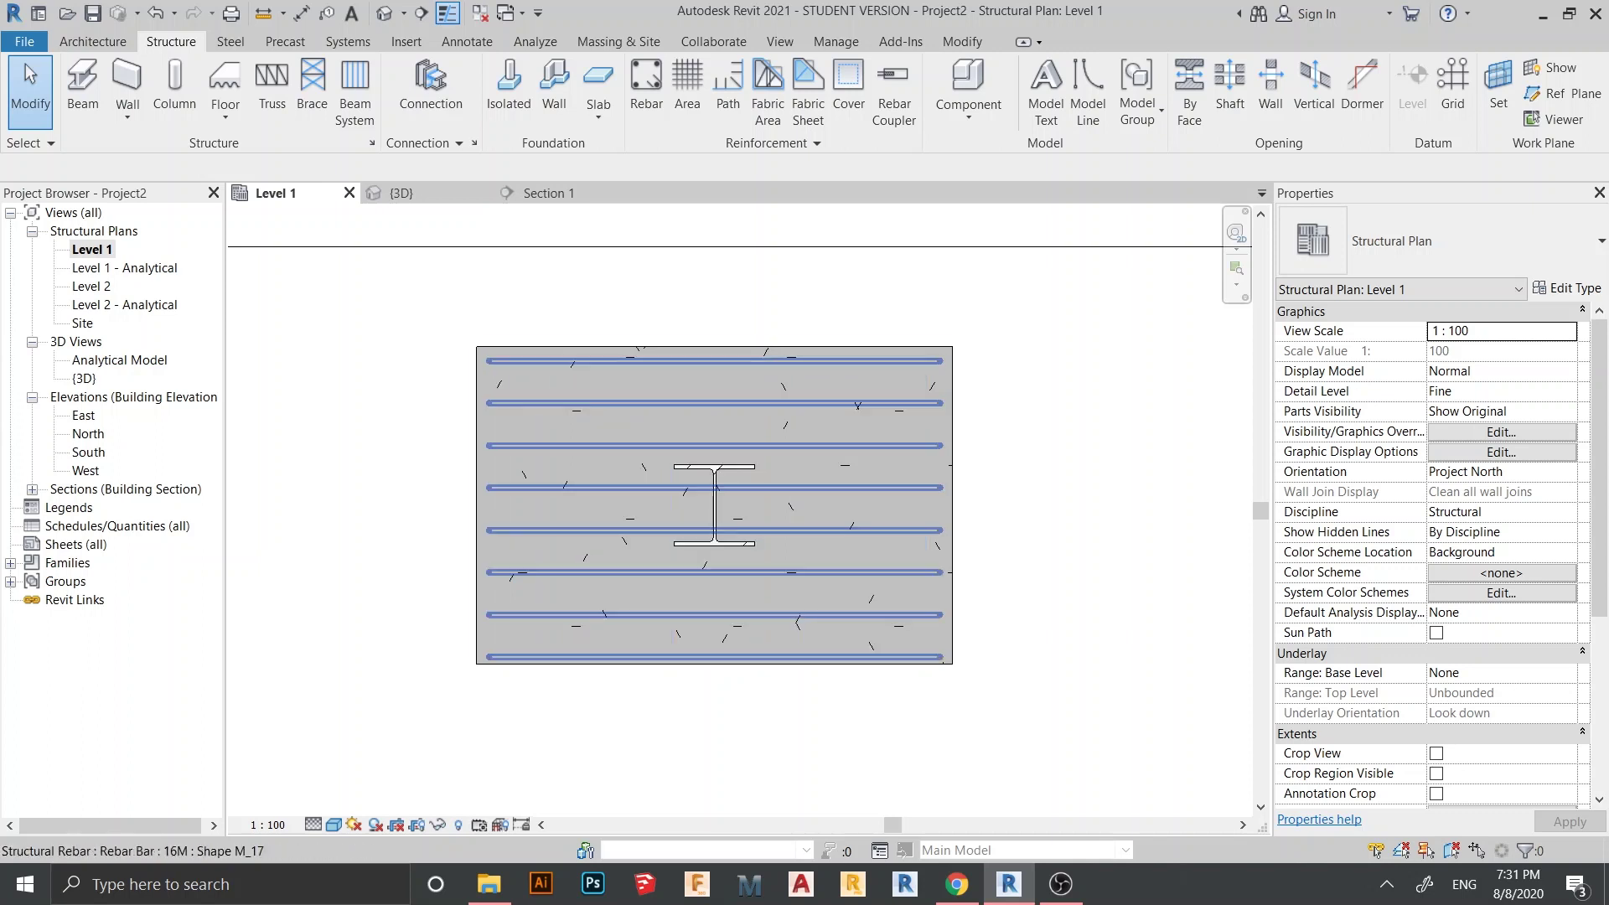
Step: Begin a steel plate sketch with two 150 mm lines running straight up from the outer corners of the column's upper flange
left_click(231, 41)
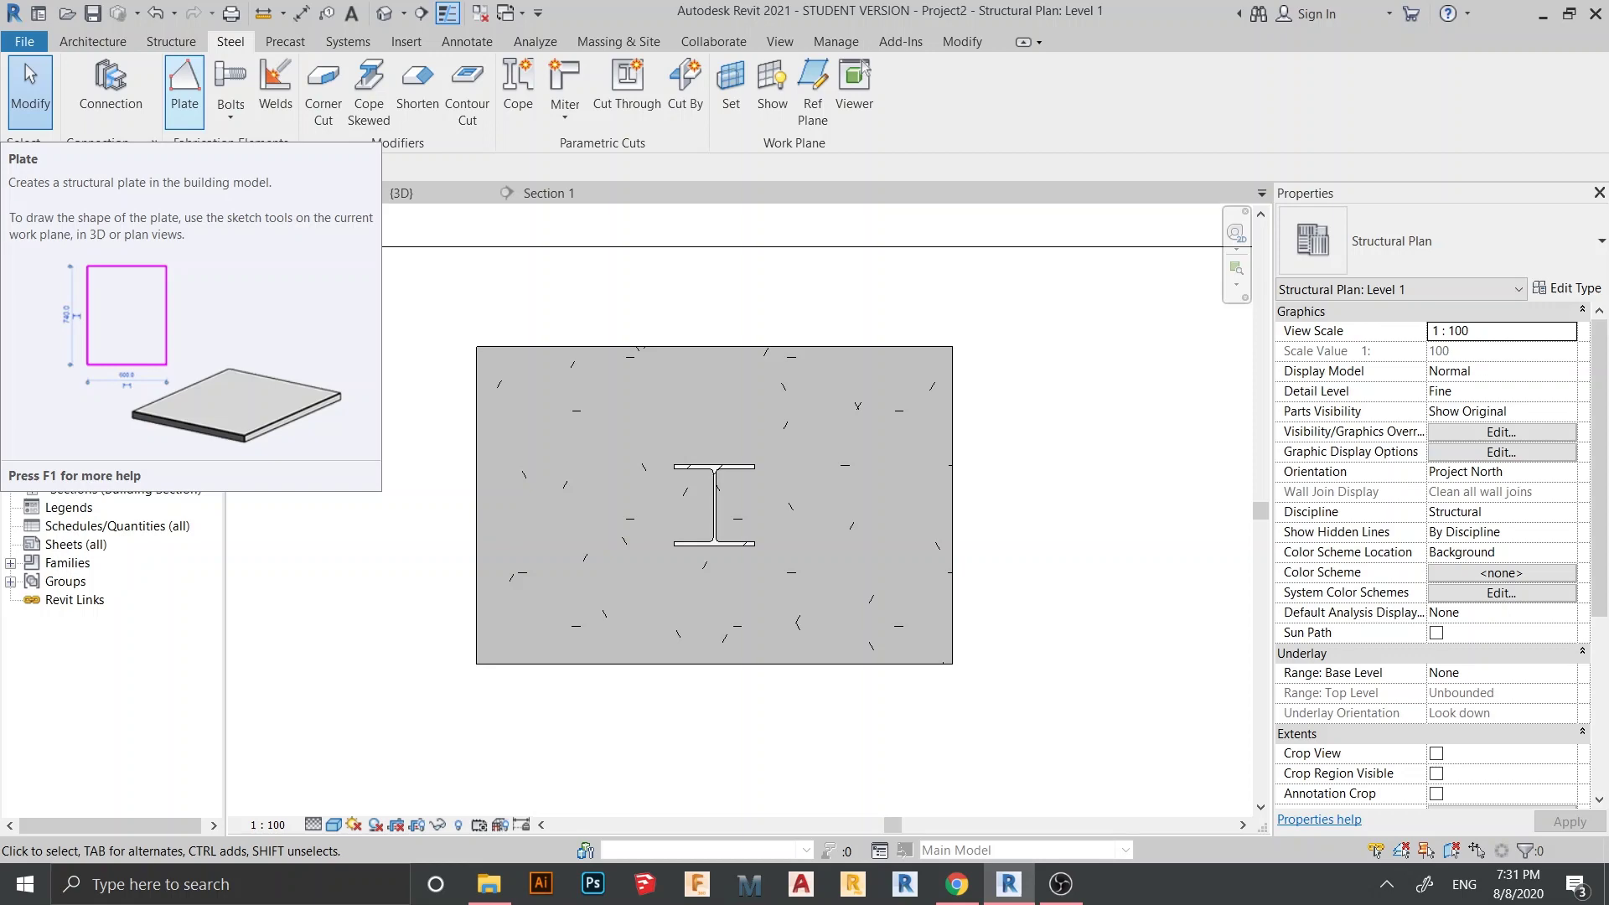
left_click(185, 88)
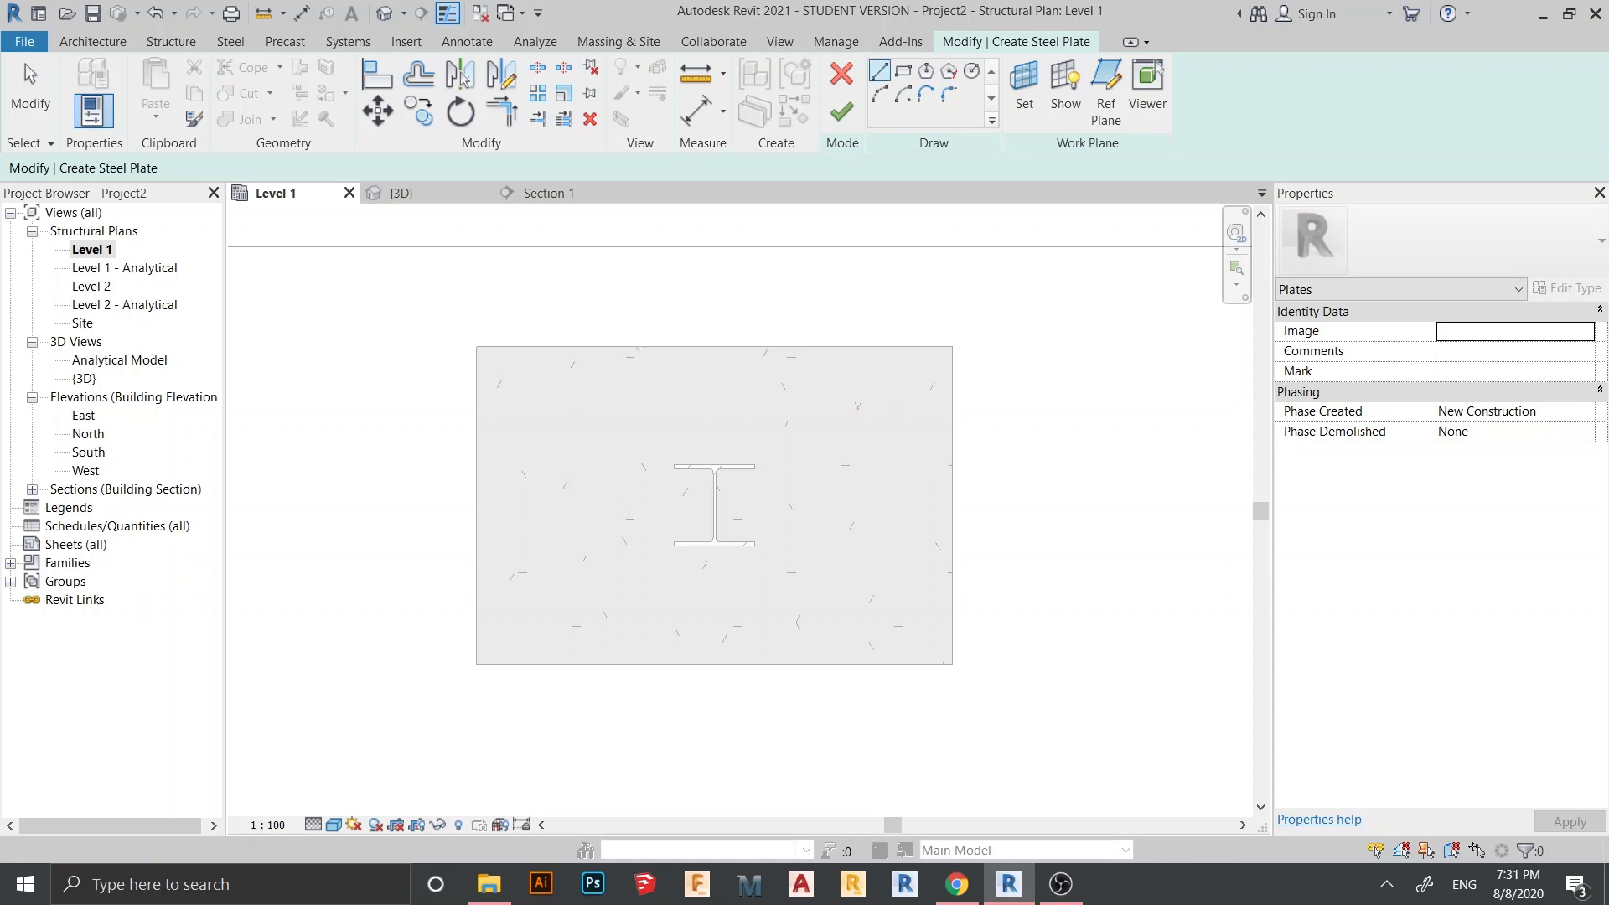
scroll(668, 539, "up", 4)
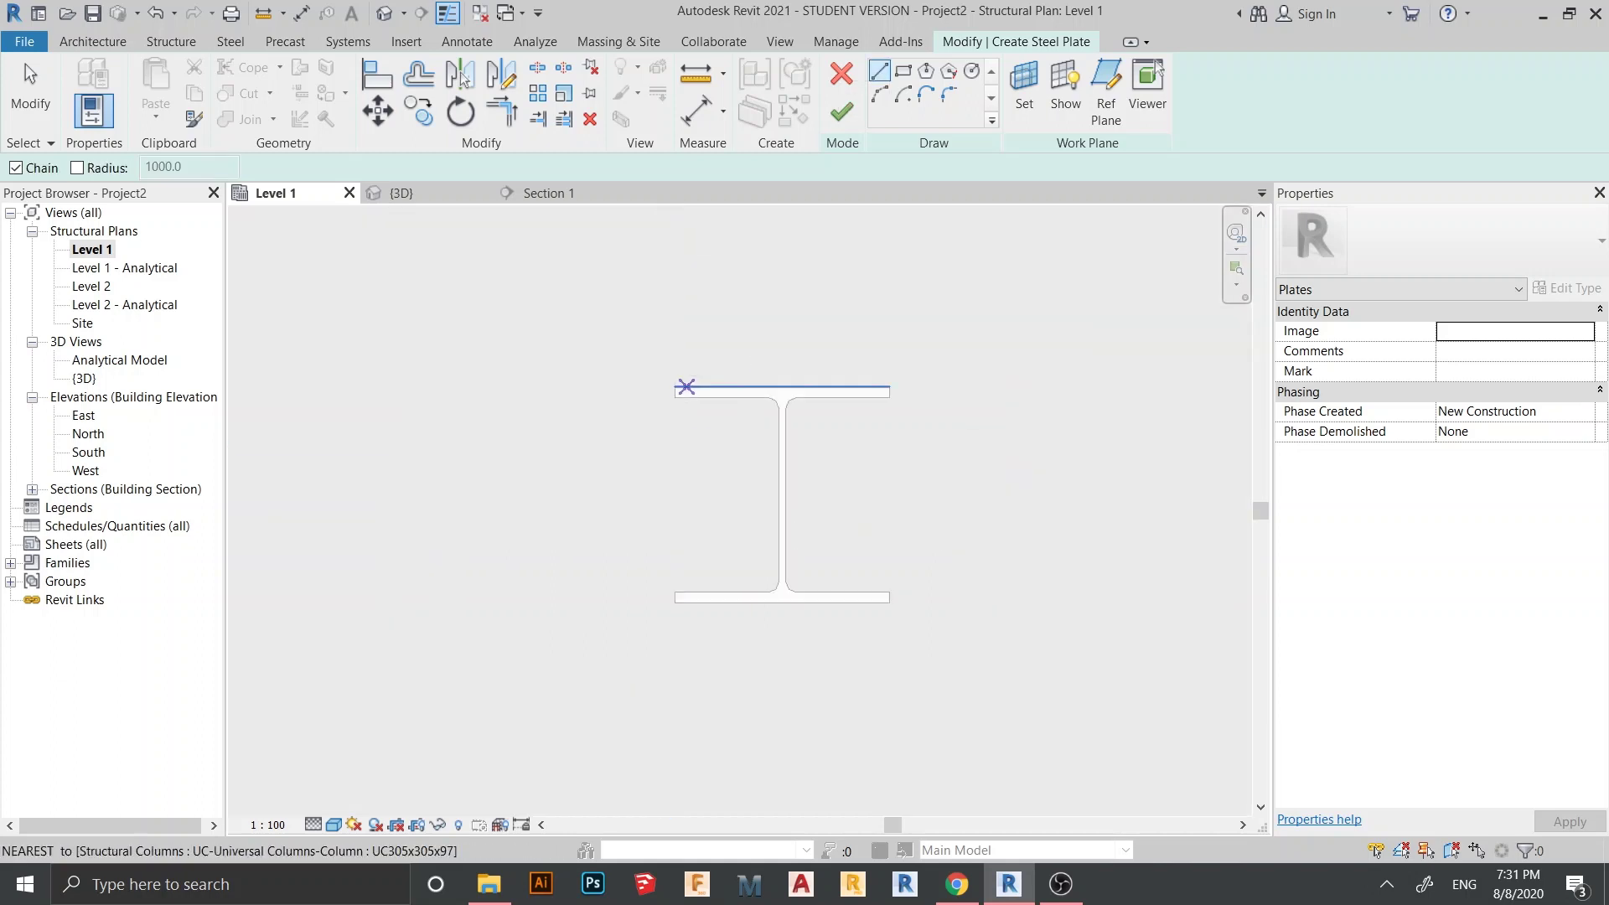
left_click(675, 388)
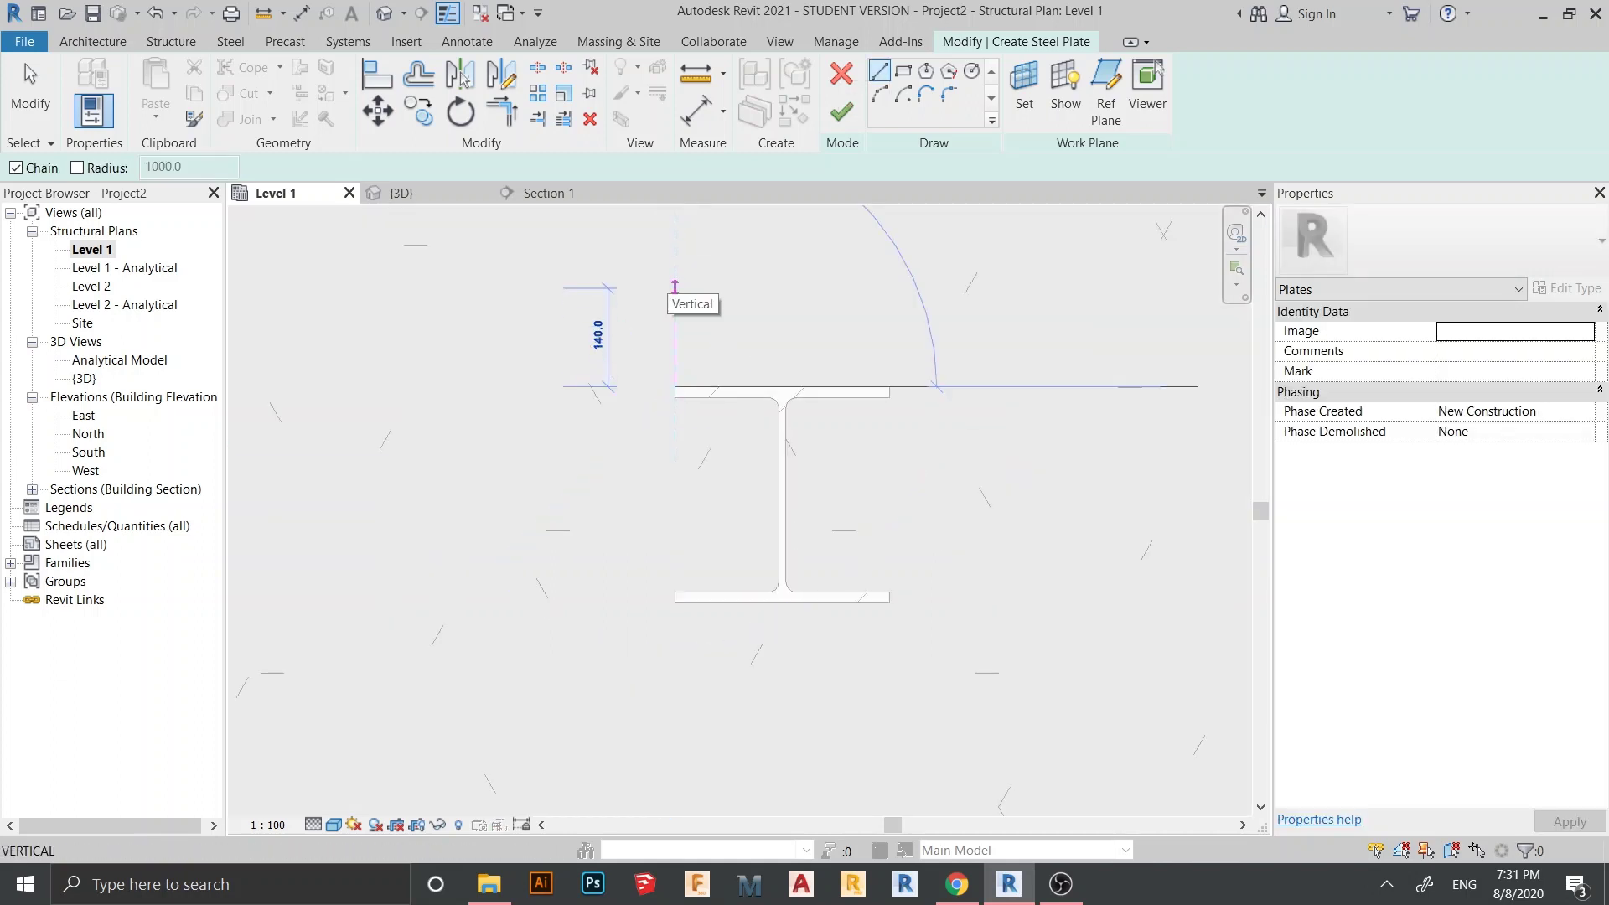
type("150")
key("Return")
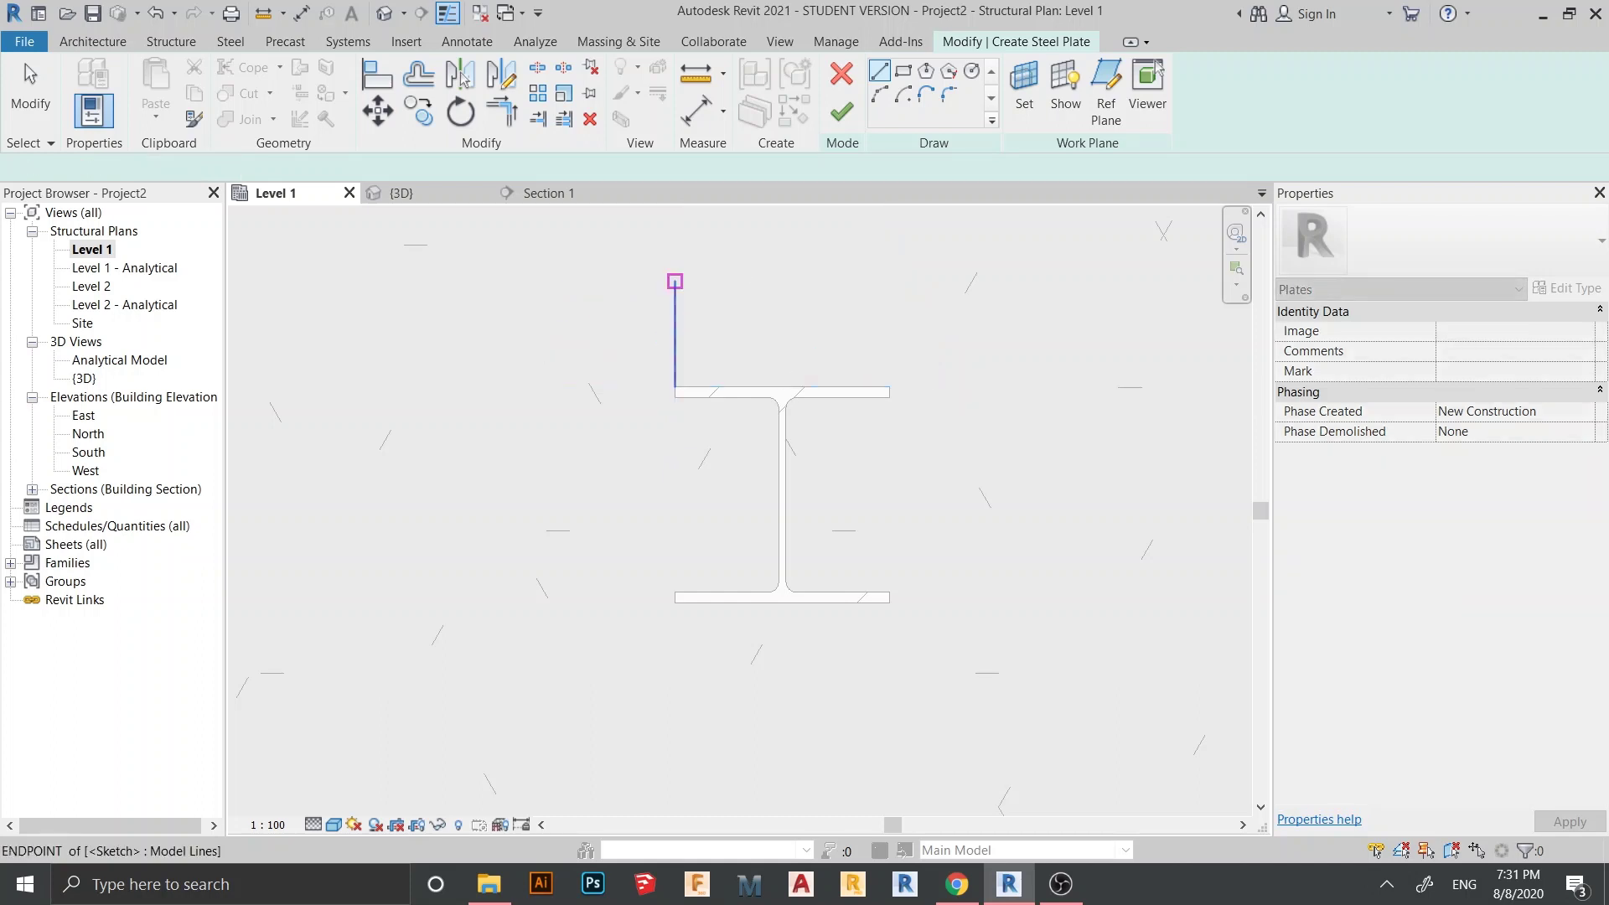
left_click(890, 387)
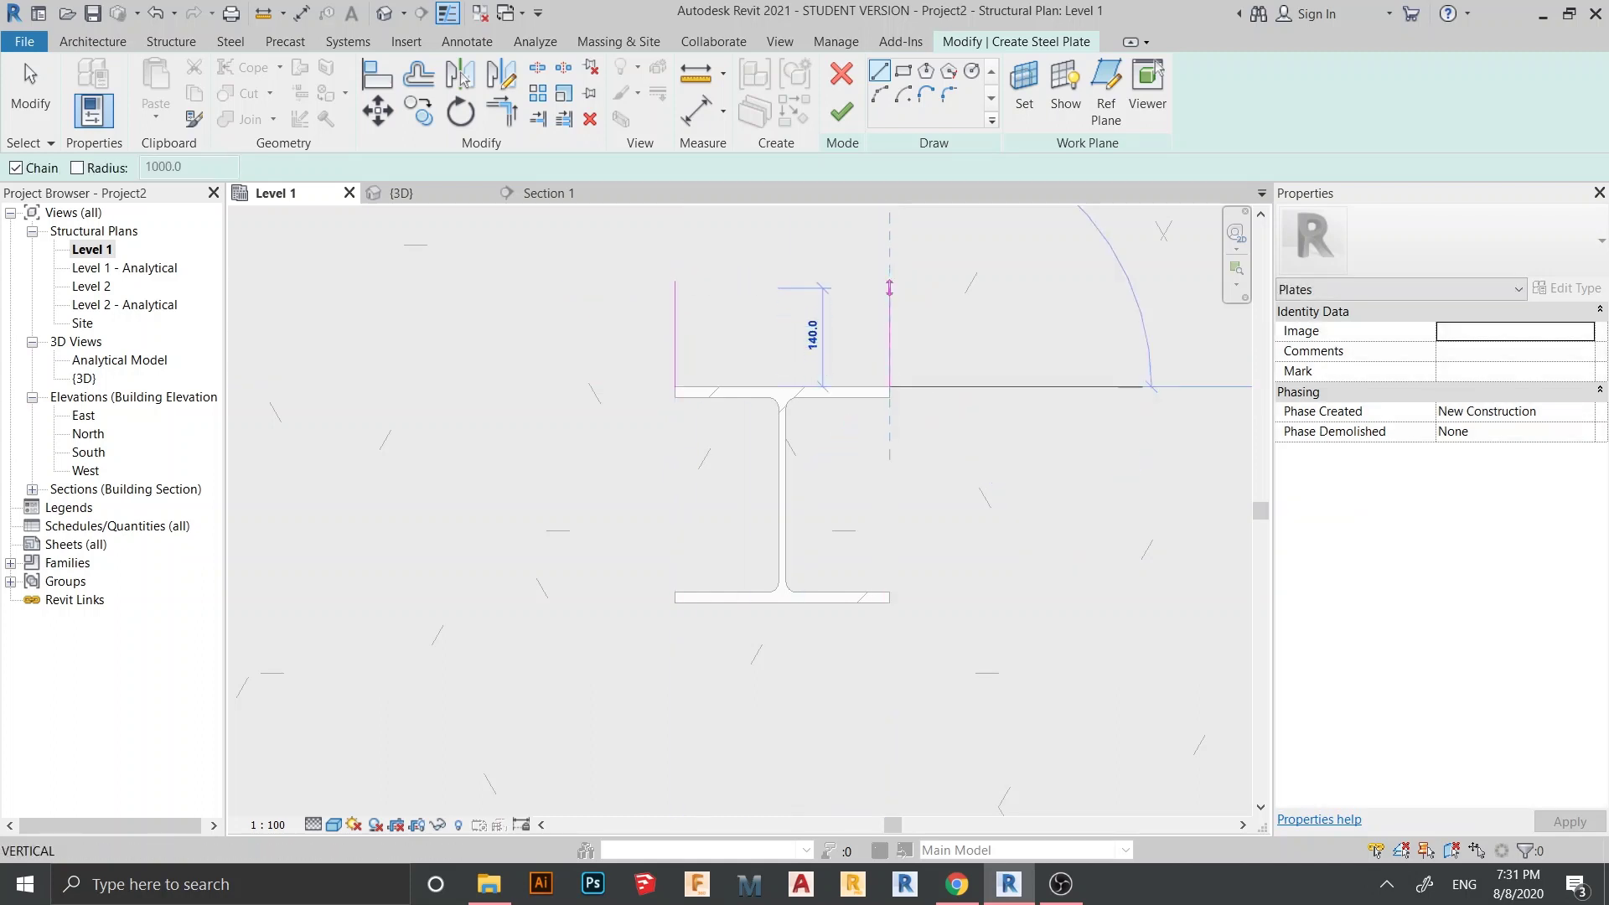
type("15")
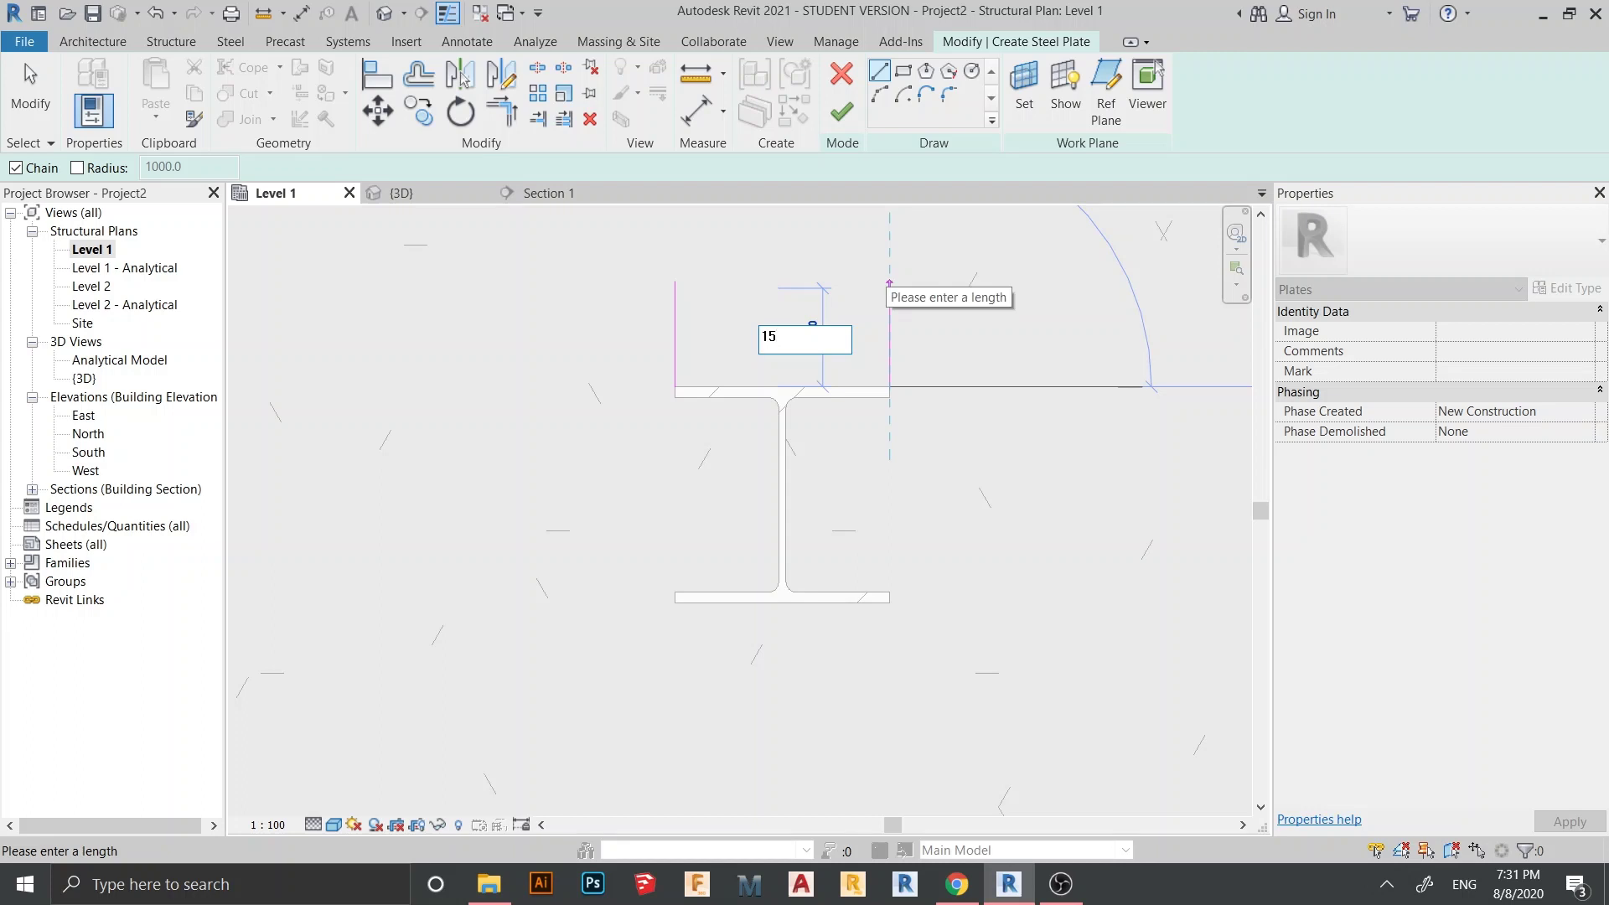
type("0")
key("Return")
key("Escape")
scroll(925, 402, "up", 2)
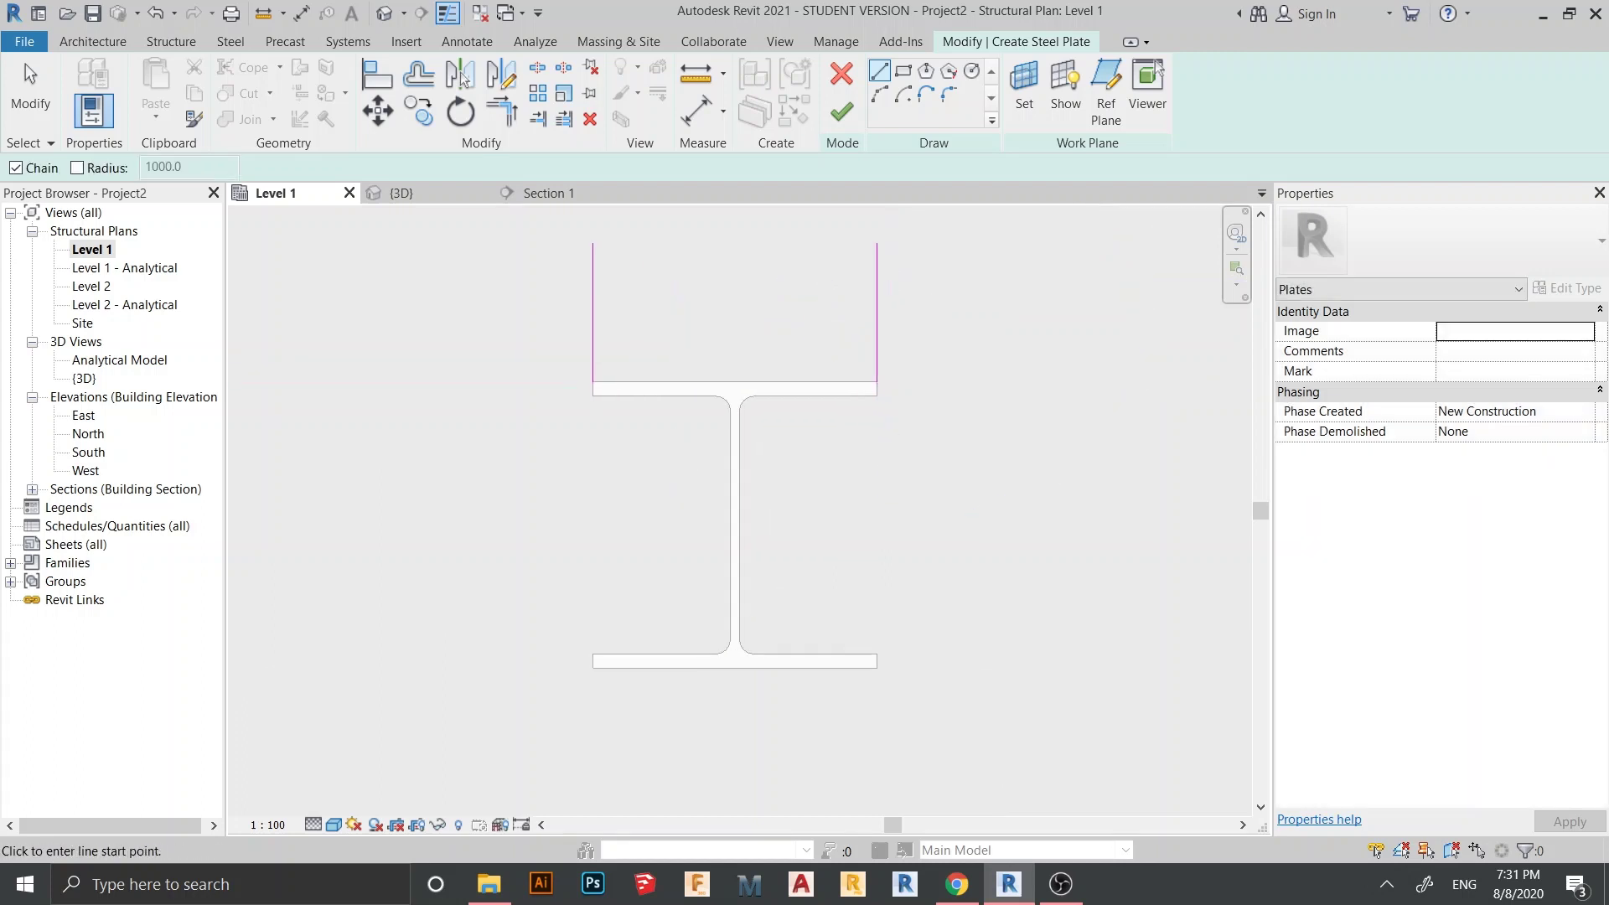
left_click(877, 382)
left_click(1005, 382)
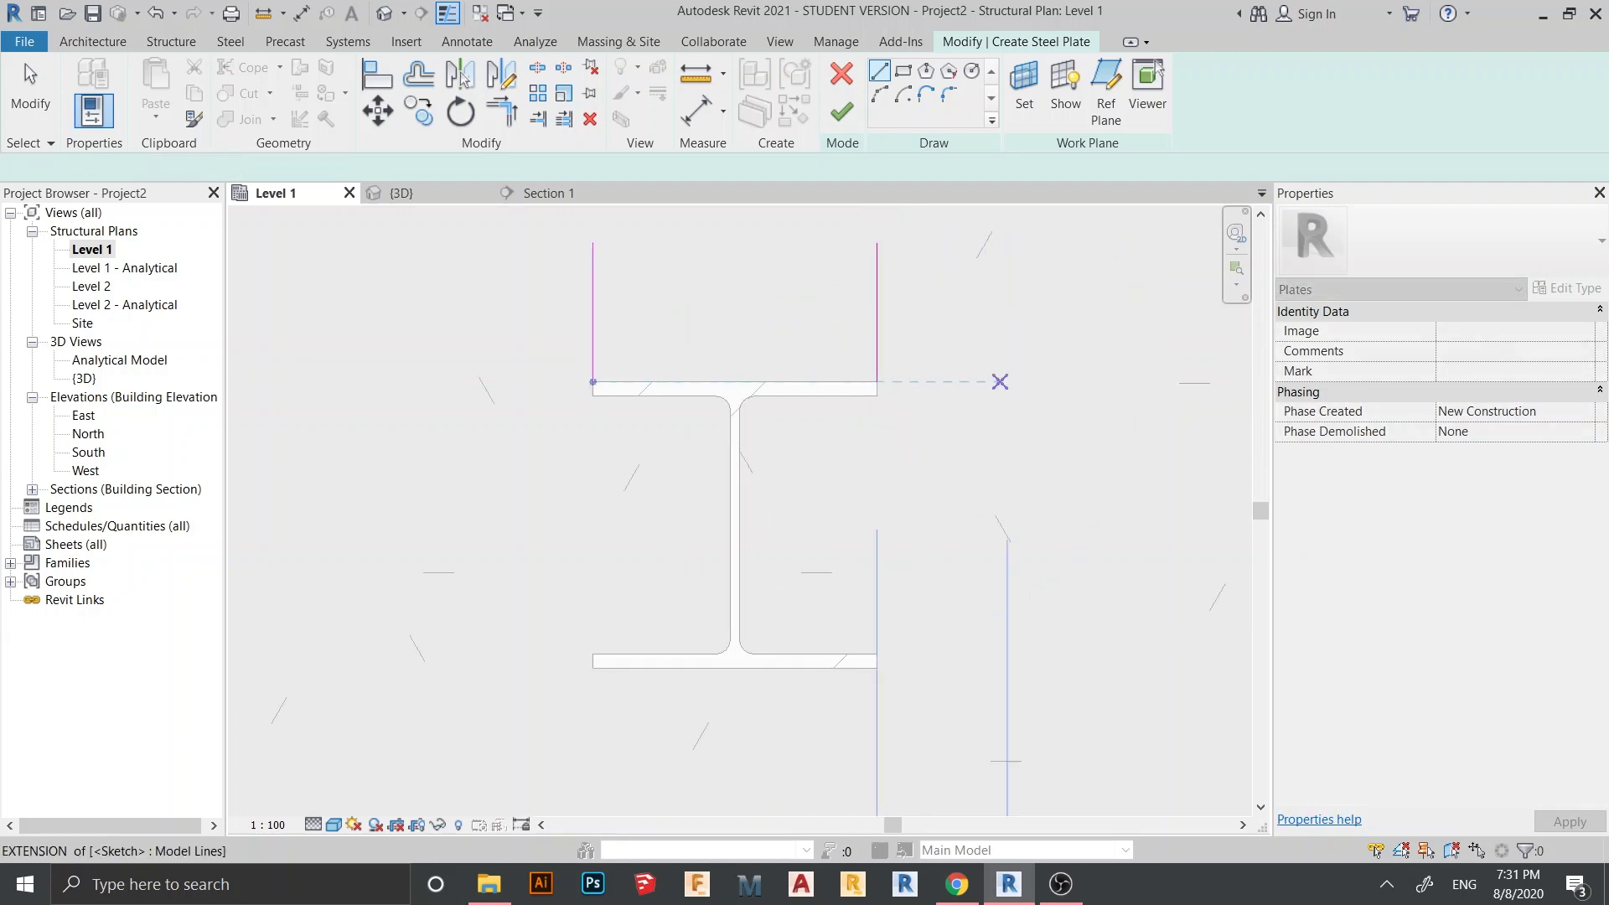
key("Escape")
key("Escape")
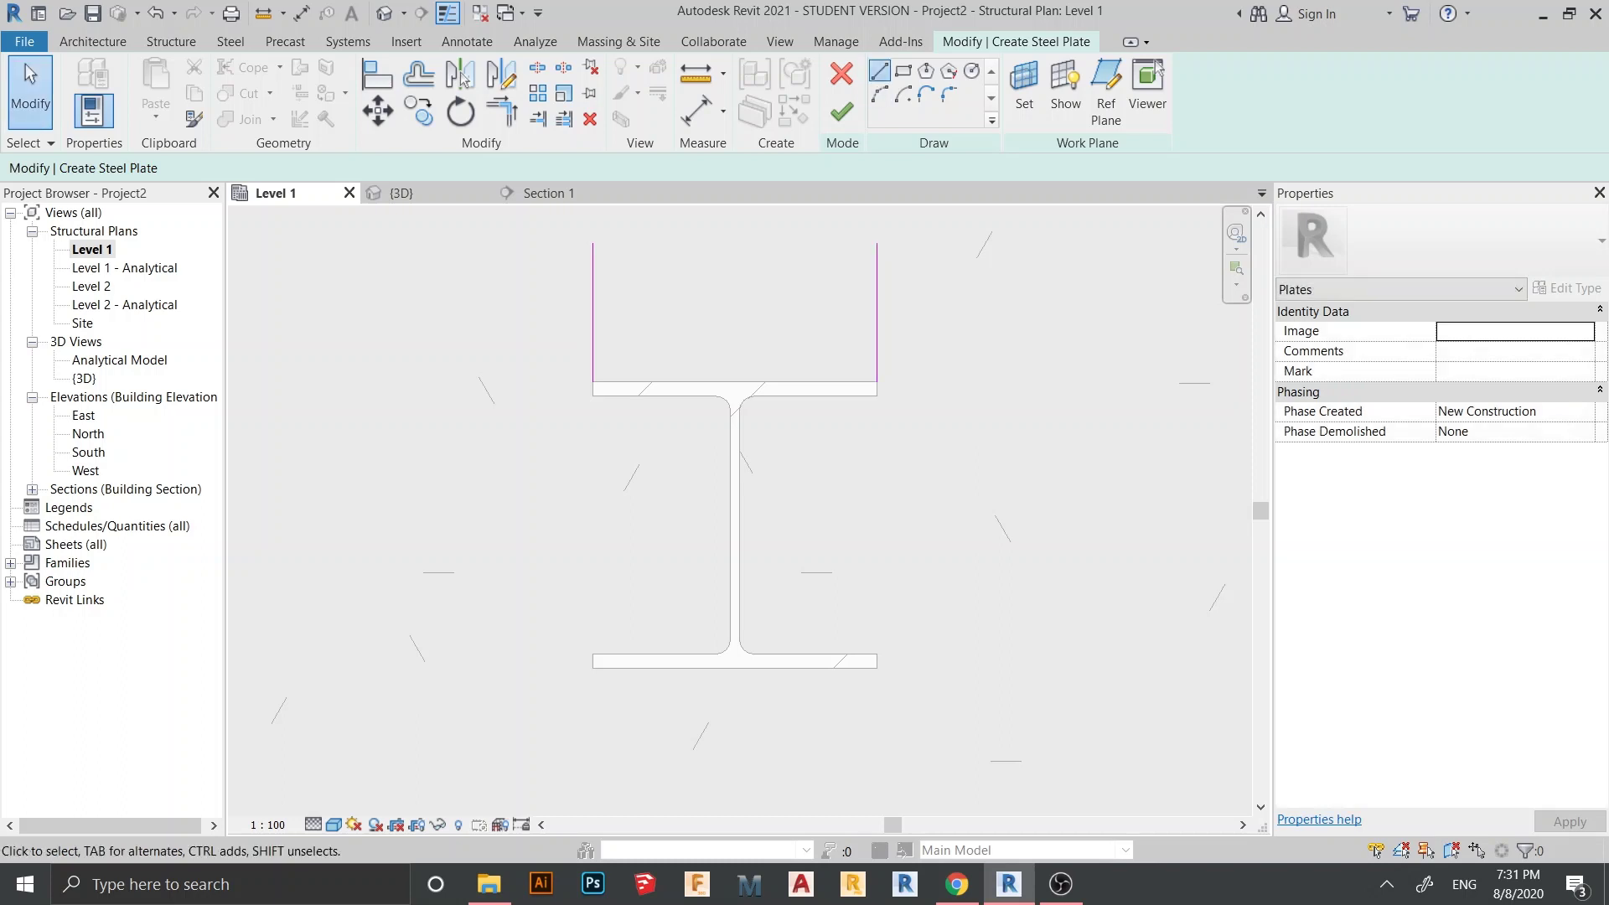
middle_click_drag(882, 323, 929, 385)
left_click(924, 304)
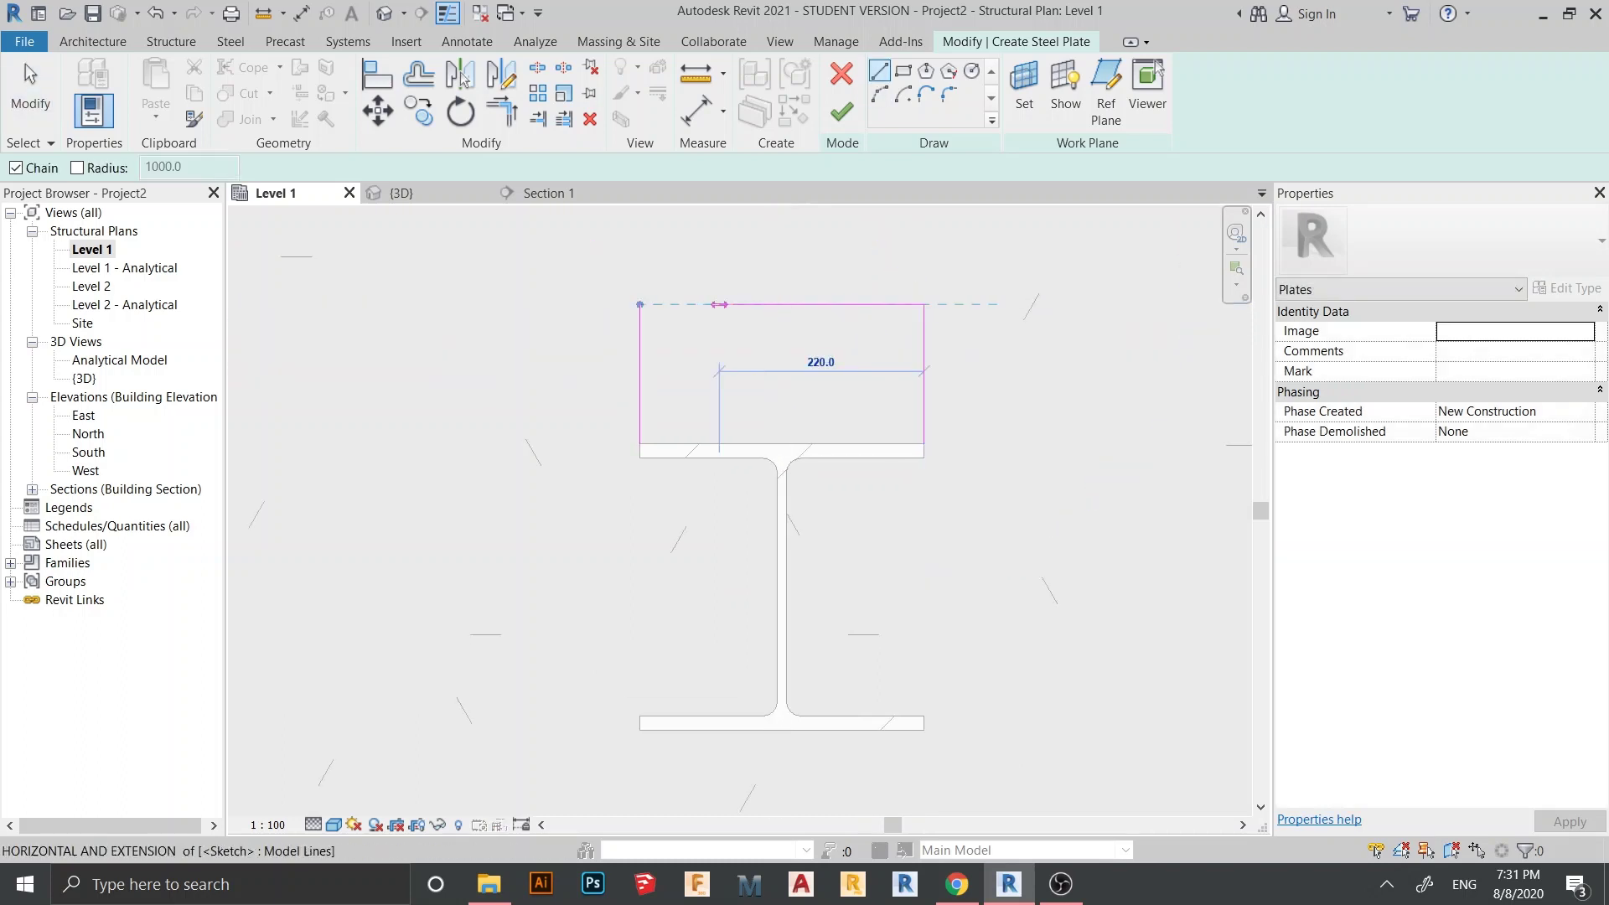
key("Escape")
key("Escape")
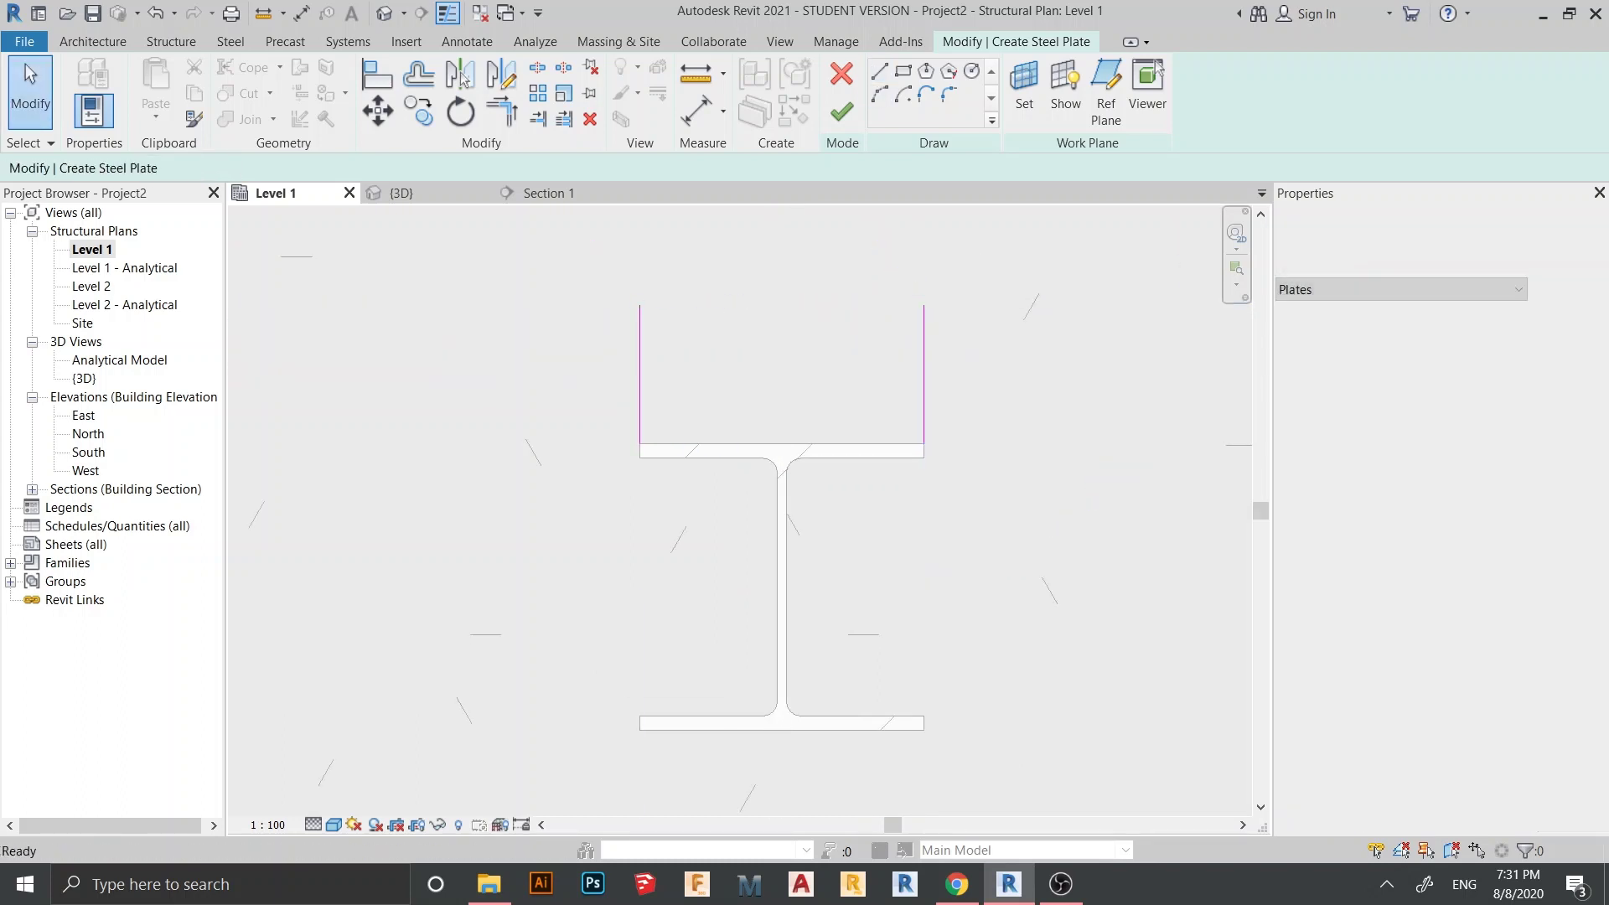
Step: Mirror the two 150 mm sketch lines about the column's front/back centre plane to the lower flange
left_click_drag(948, 252, 463, 394)
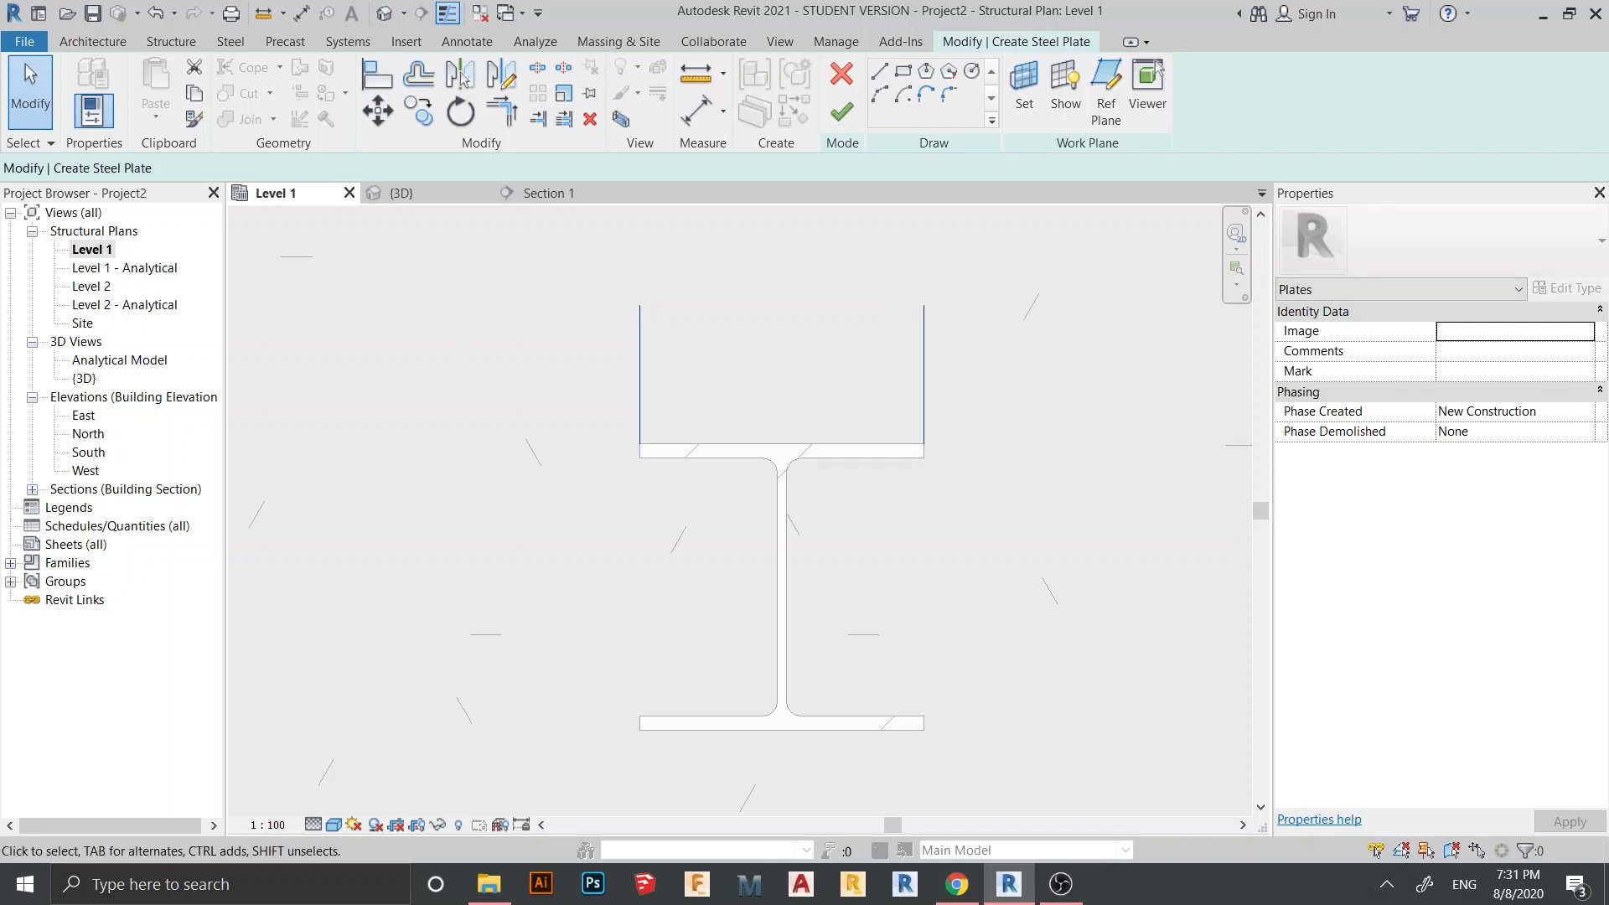
left_click(461, 76)
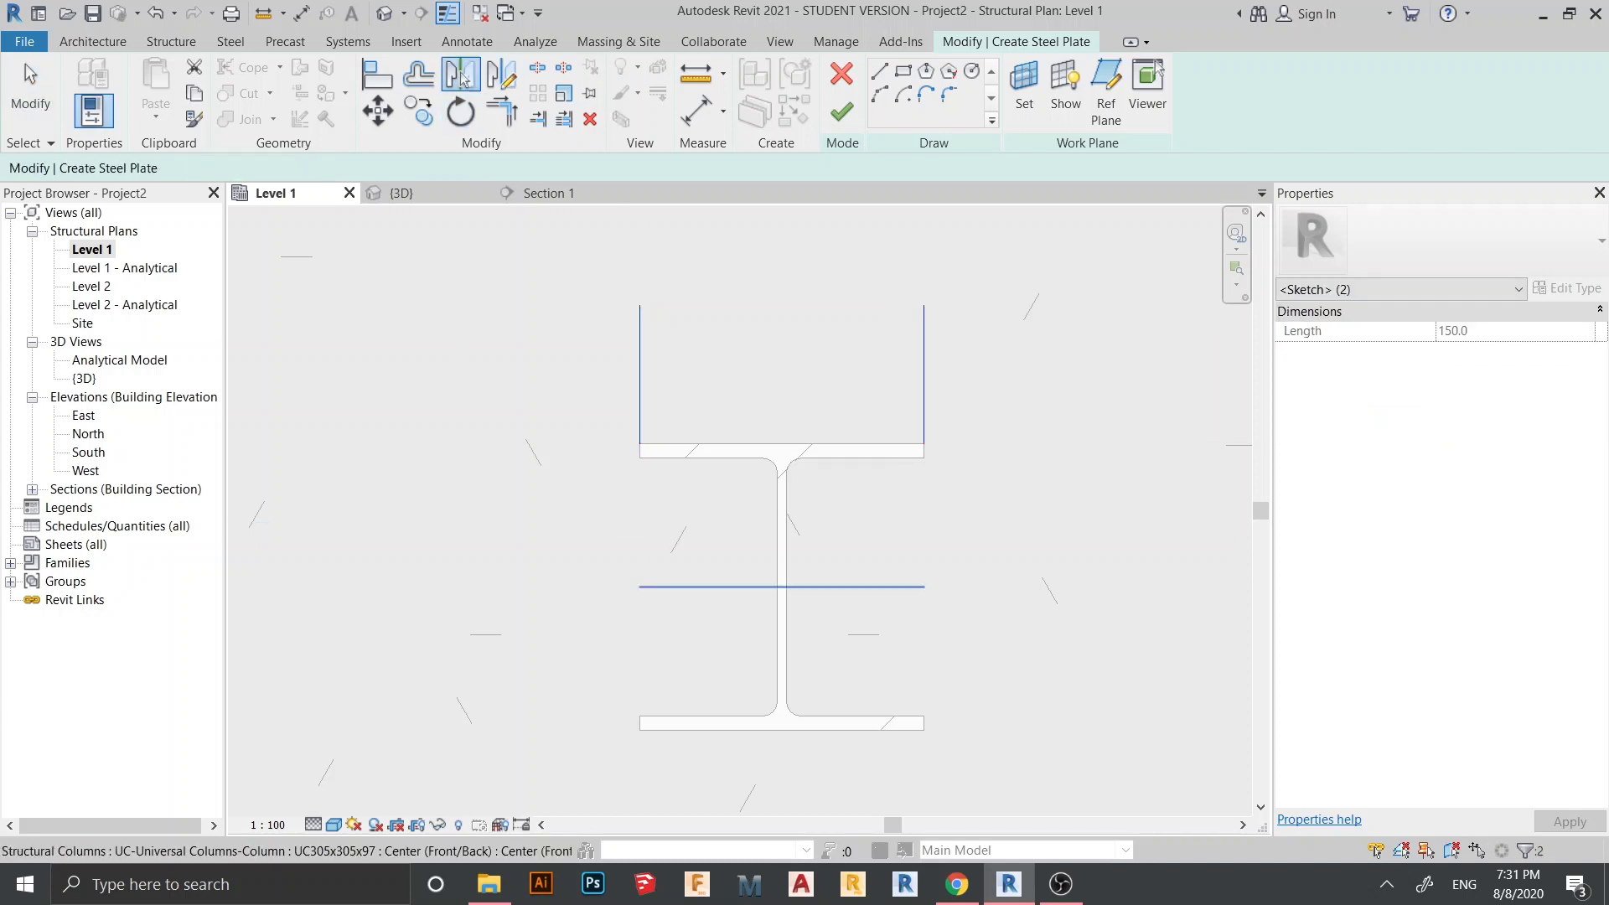
left_click(738, 586)
scroll(737, 586, "down", 1)
middle_click_drag(737, 585, 762, 436)
Step: Sketch a line joining the lower ends of the two lines below the column, and continue it 150 mm outward to the right
left_click(880, 71)
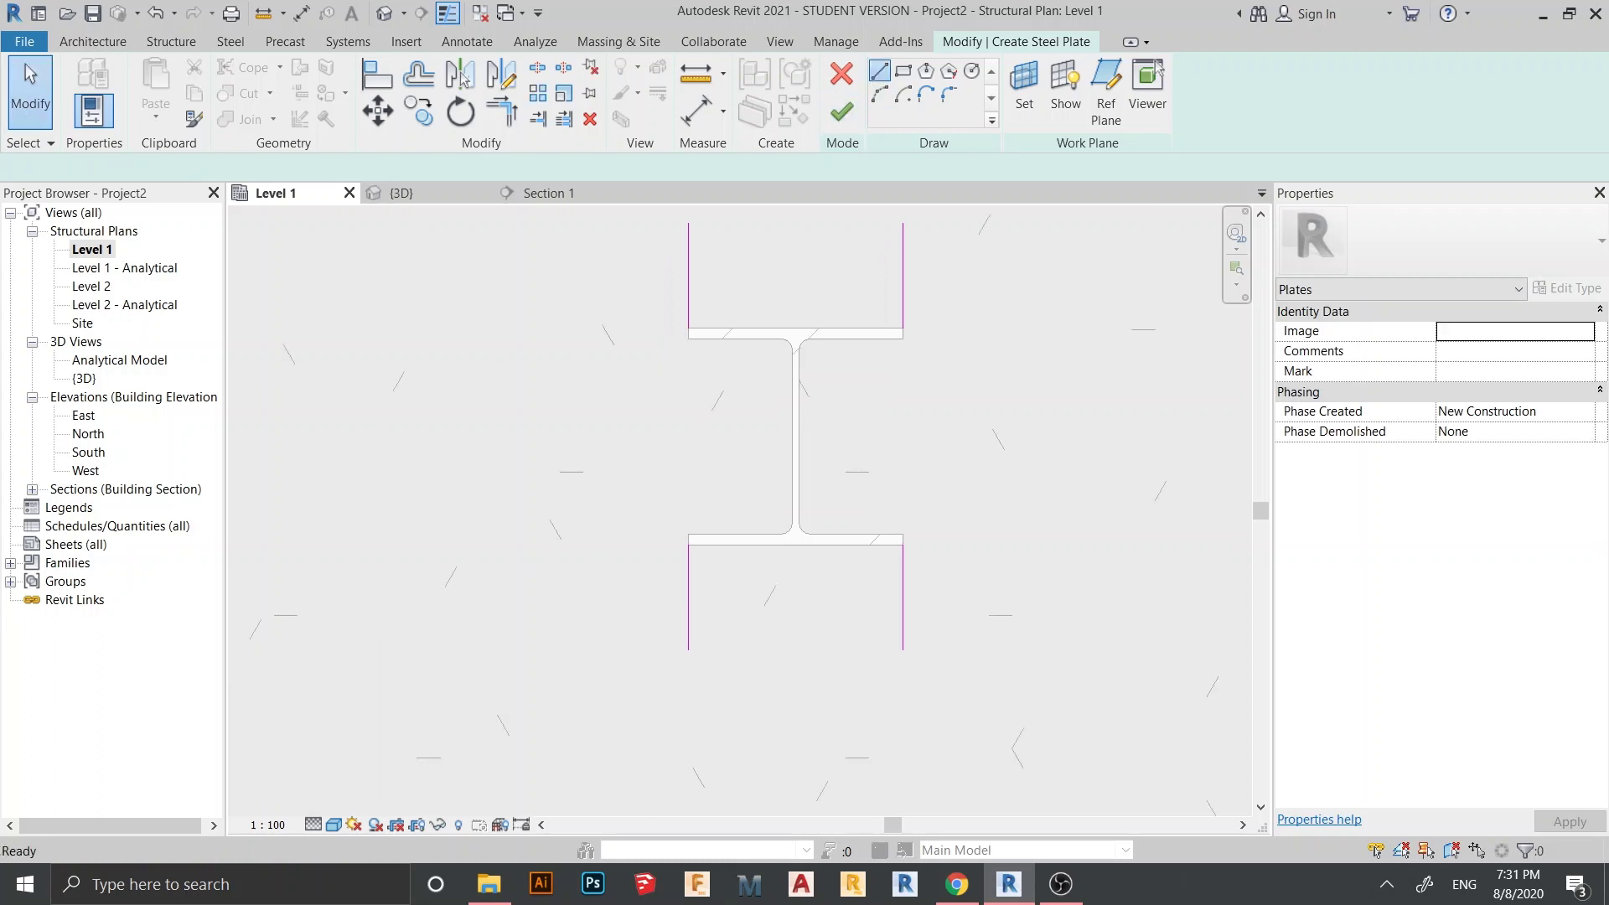
left_click(688, 650)
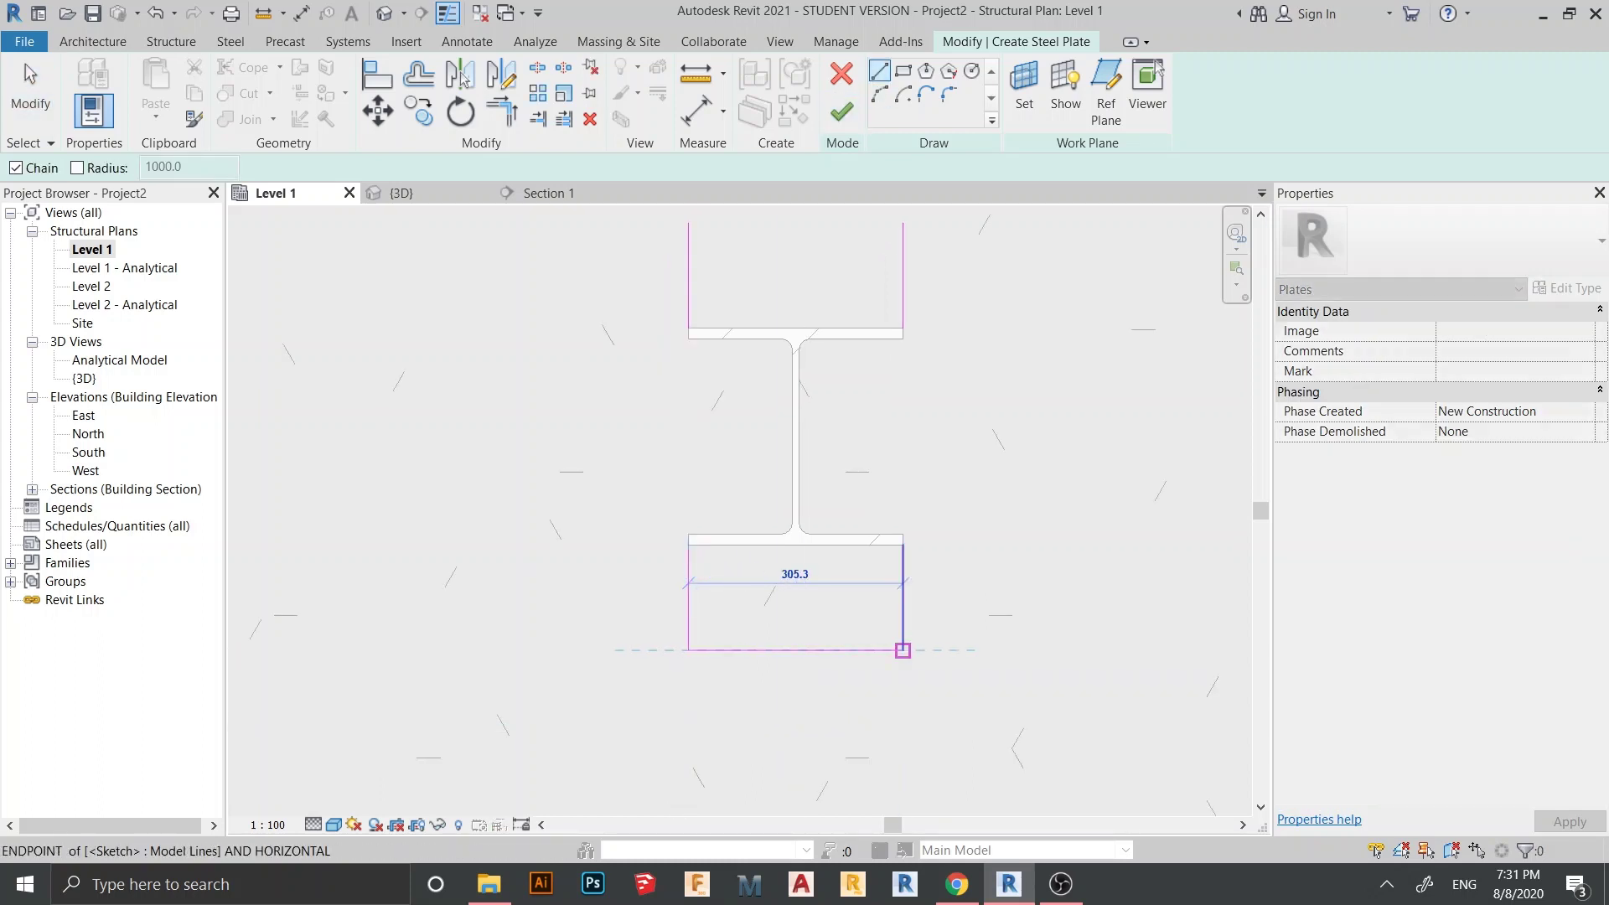
left_click(903, 650)
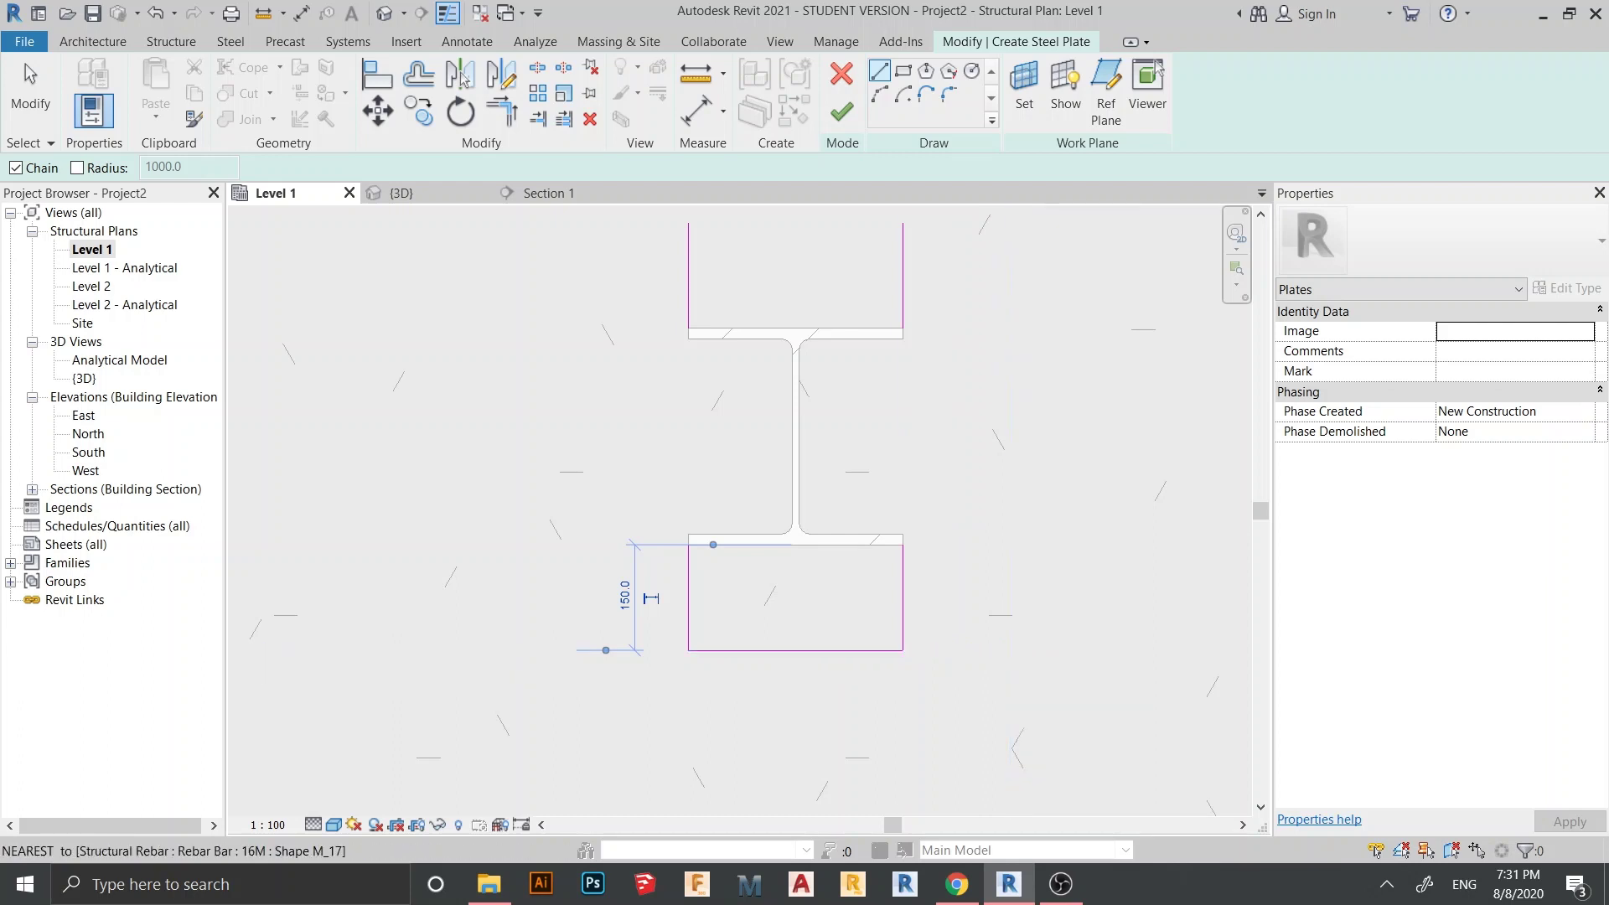
type("15")
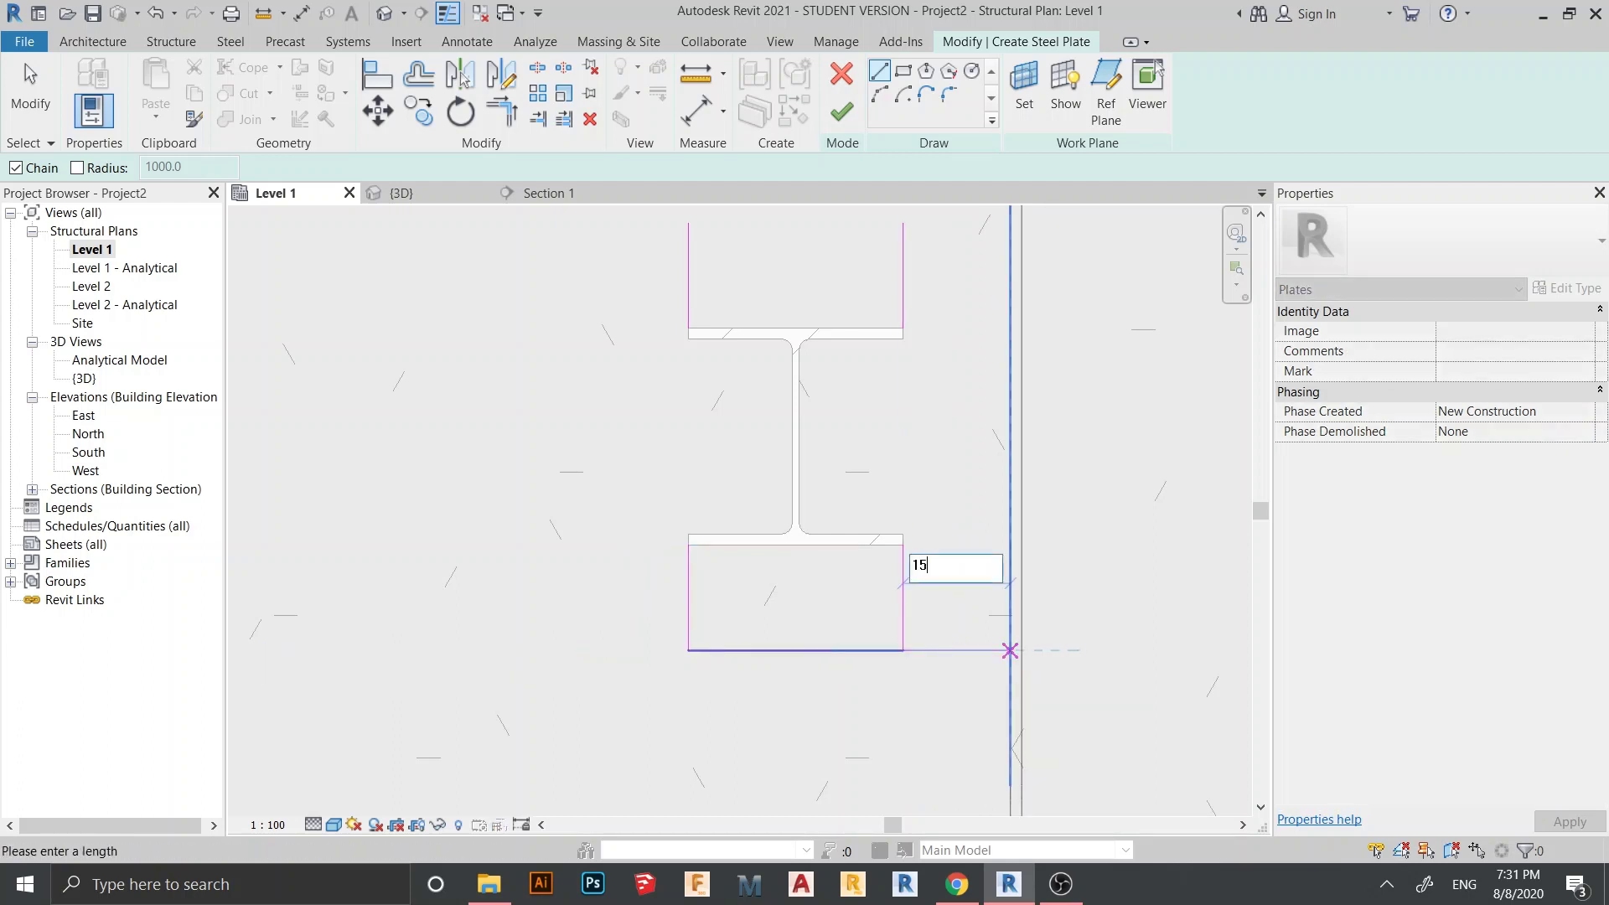
key("Return")
key("Escape")
key("Escape")
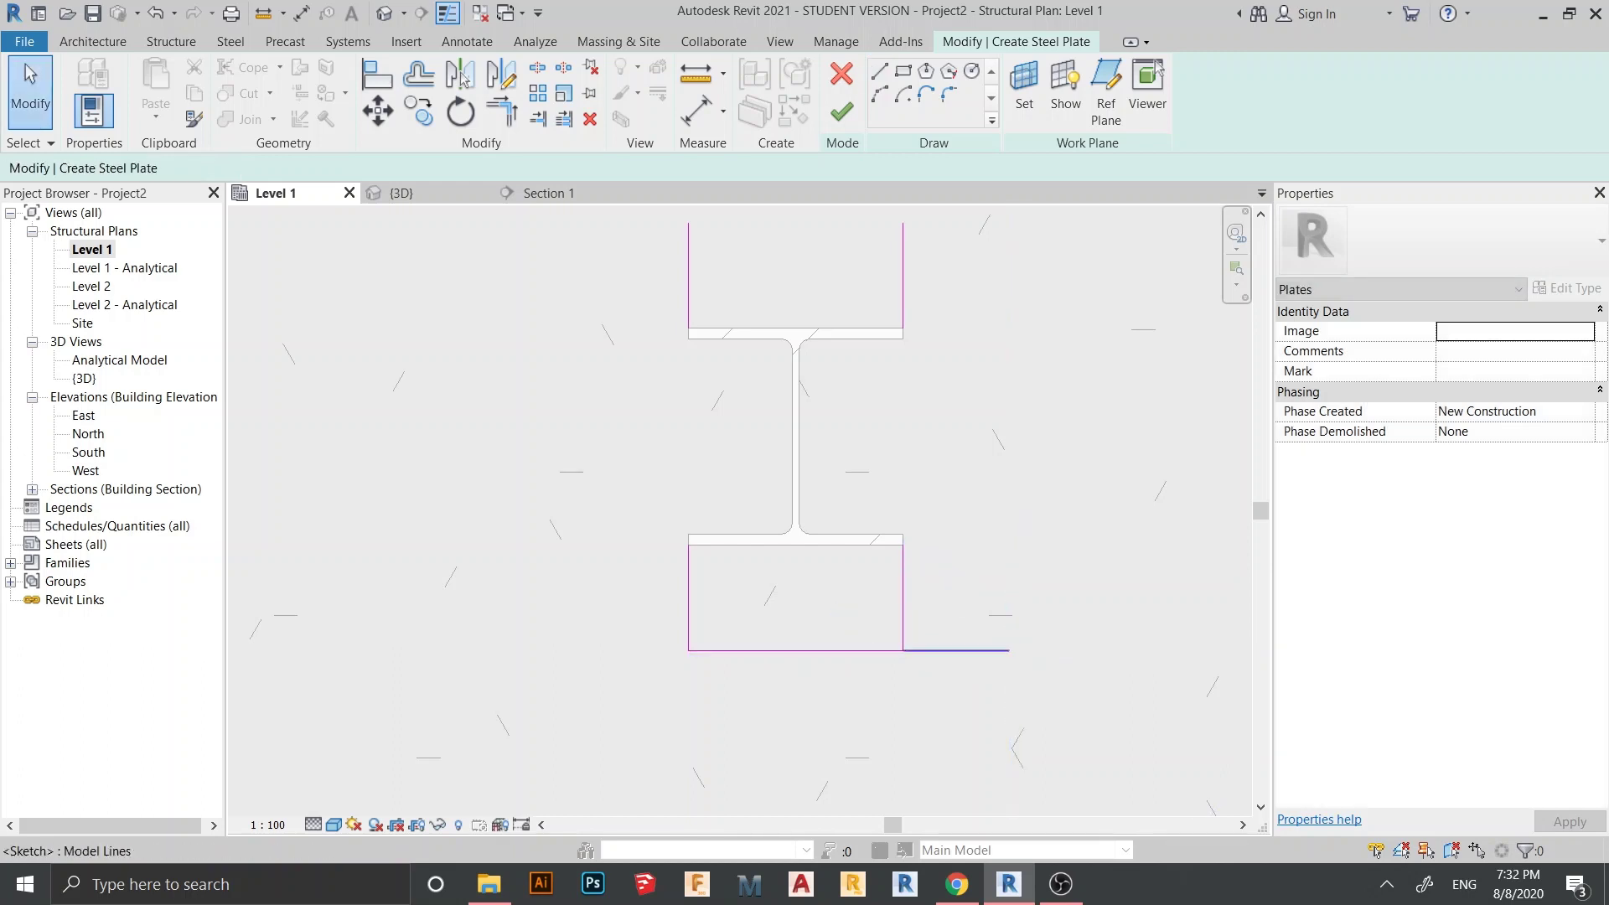
Step: Copy the 150 mm horizontal extension line to the opposite lower corner so it runs outward to the left
left_click(418, 112)
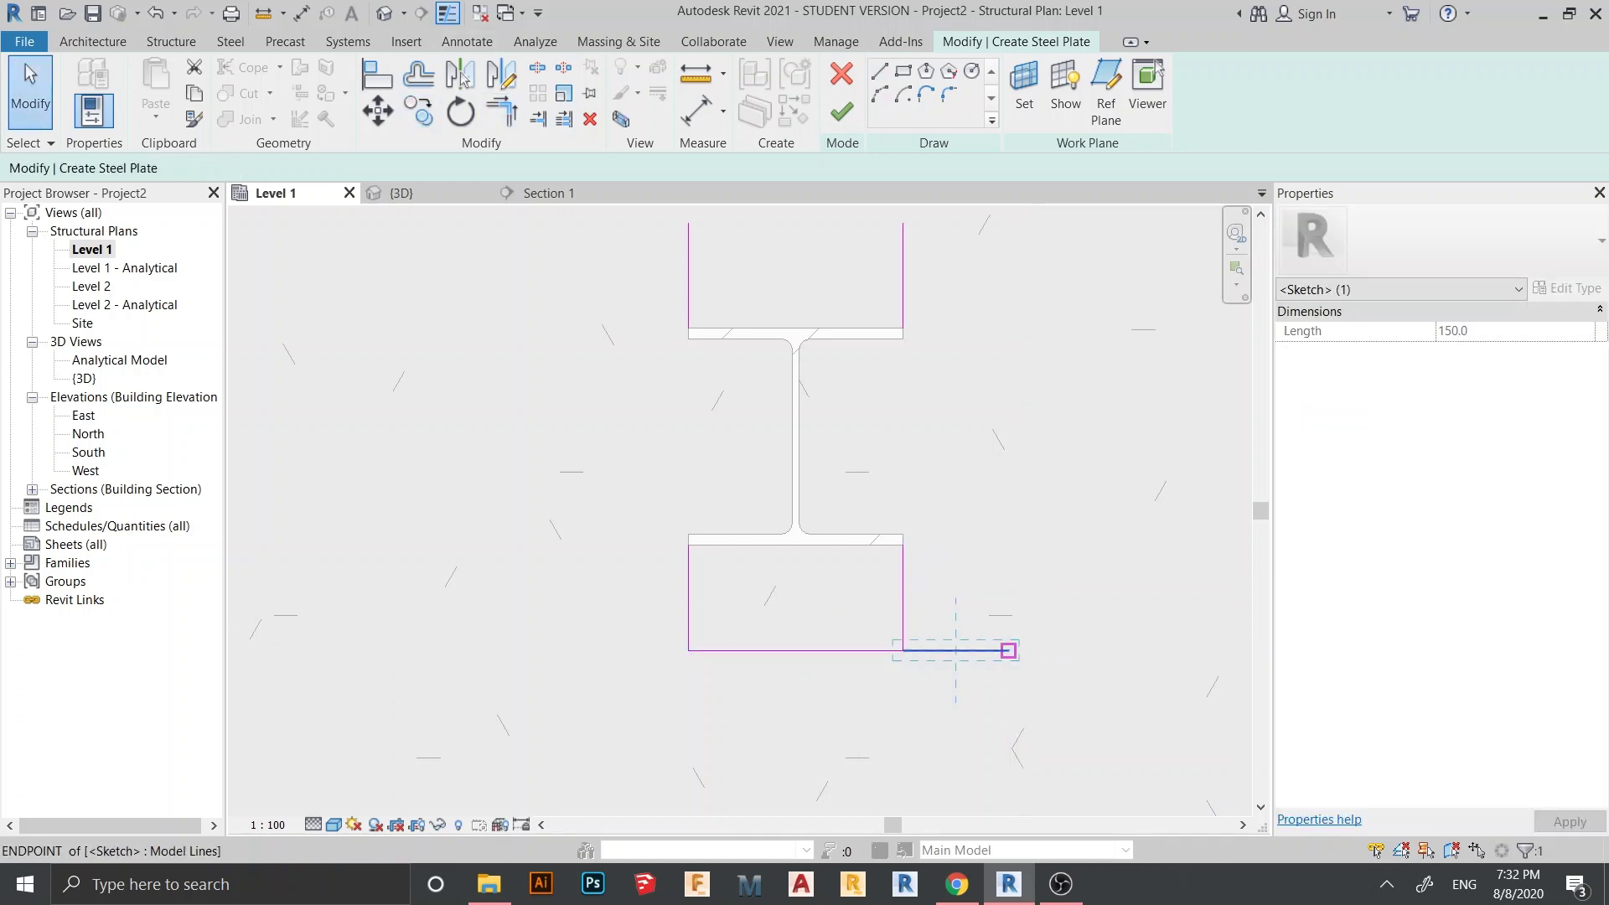
left_click(1009, 651)
left_click(700, 651)
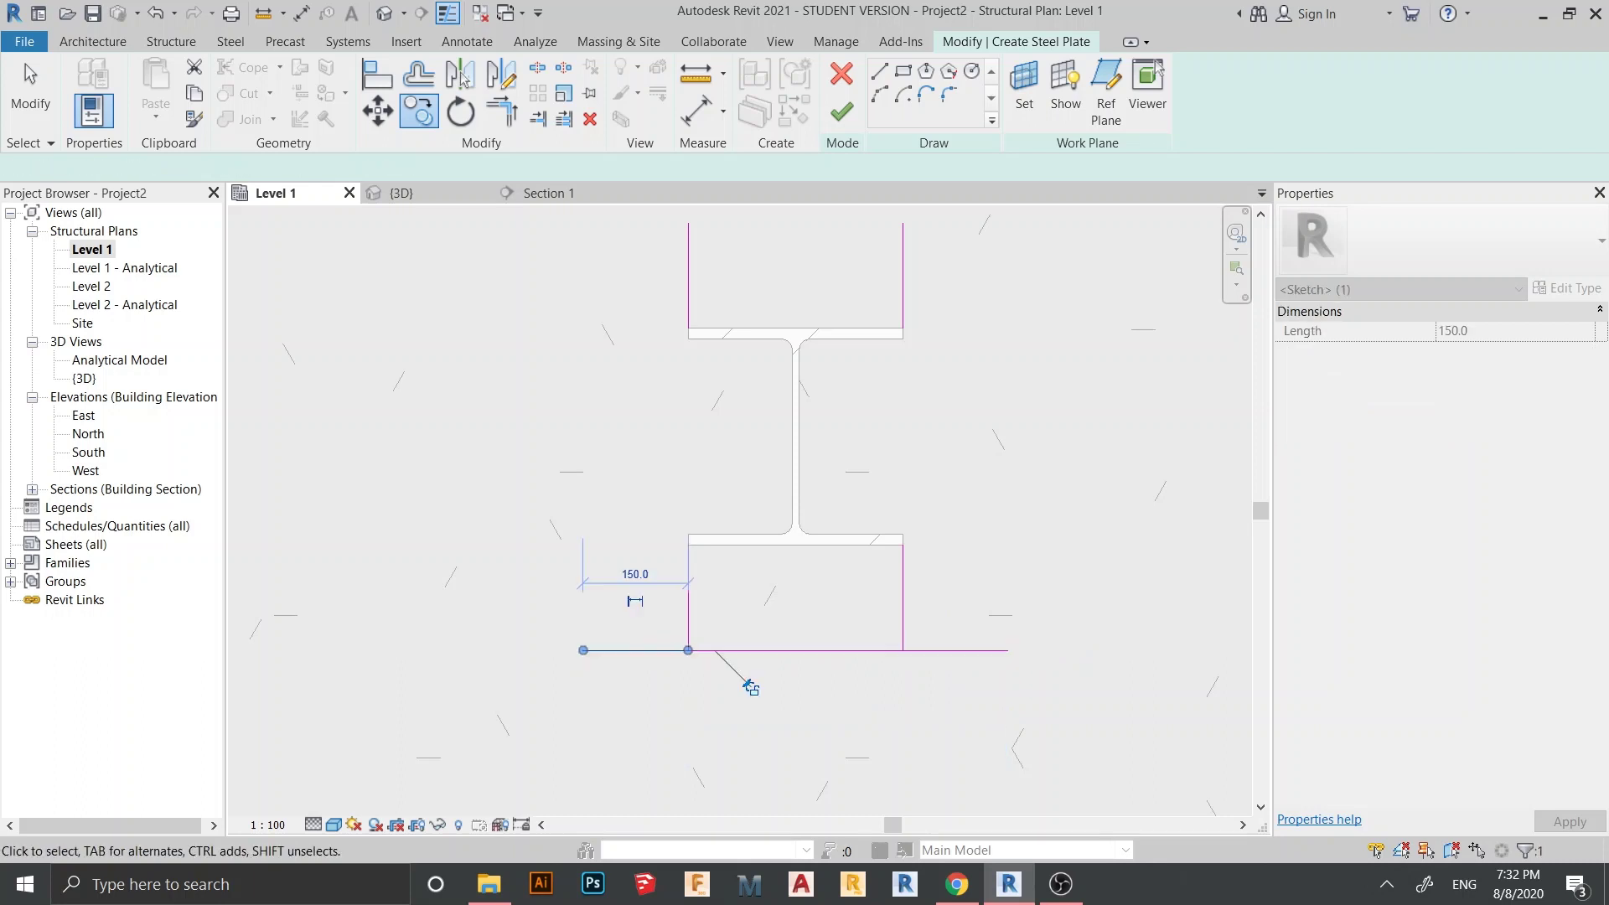
key("Escape")
Step: Mirror both 150 mm horizontal extension lines about the column's front/back centre plane to the upper end of the plate sketch
left_click(956, 650)
left_click(635, 651, "ctrl")
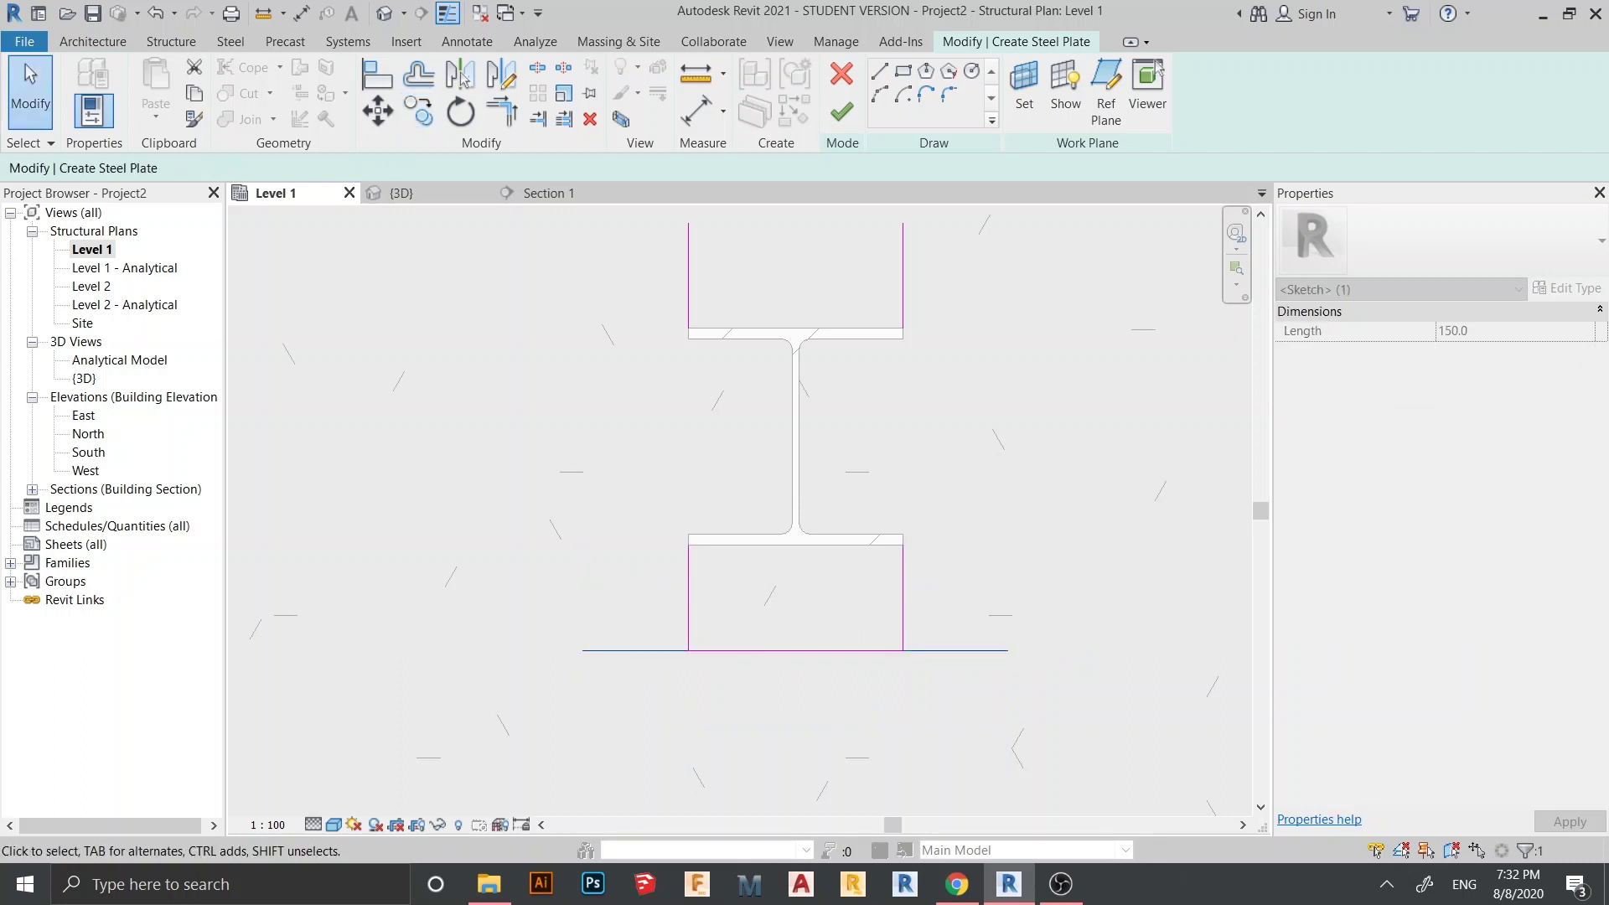
left_click(461, 74)
left_click(462, 77)
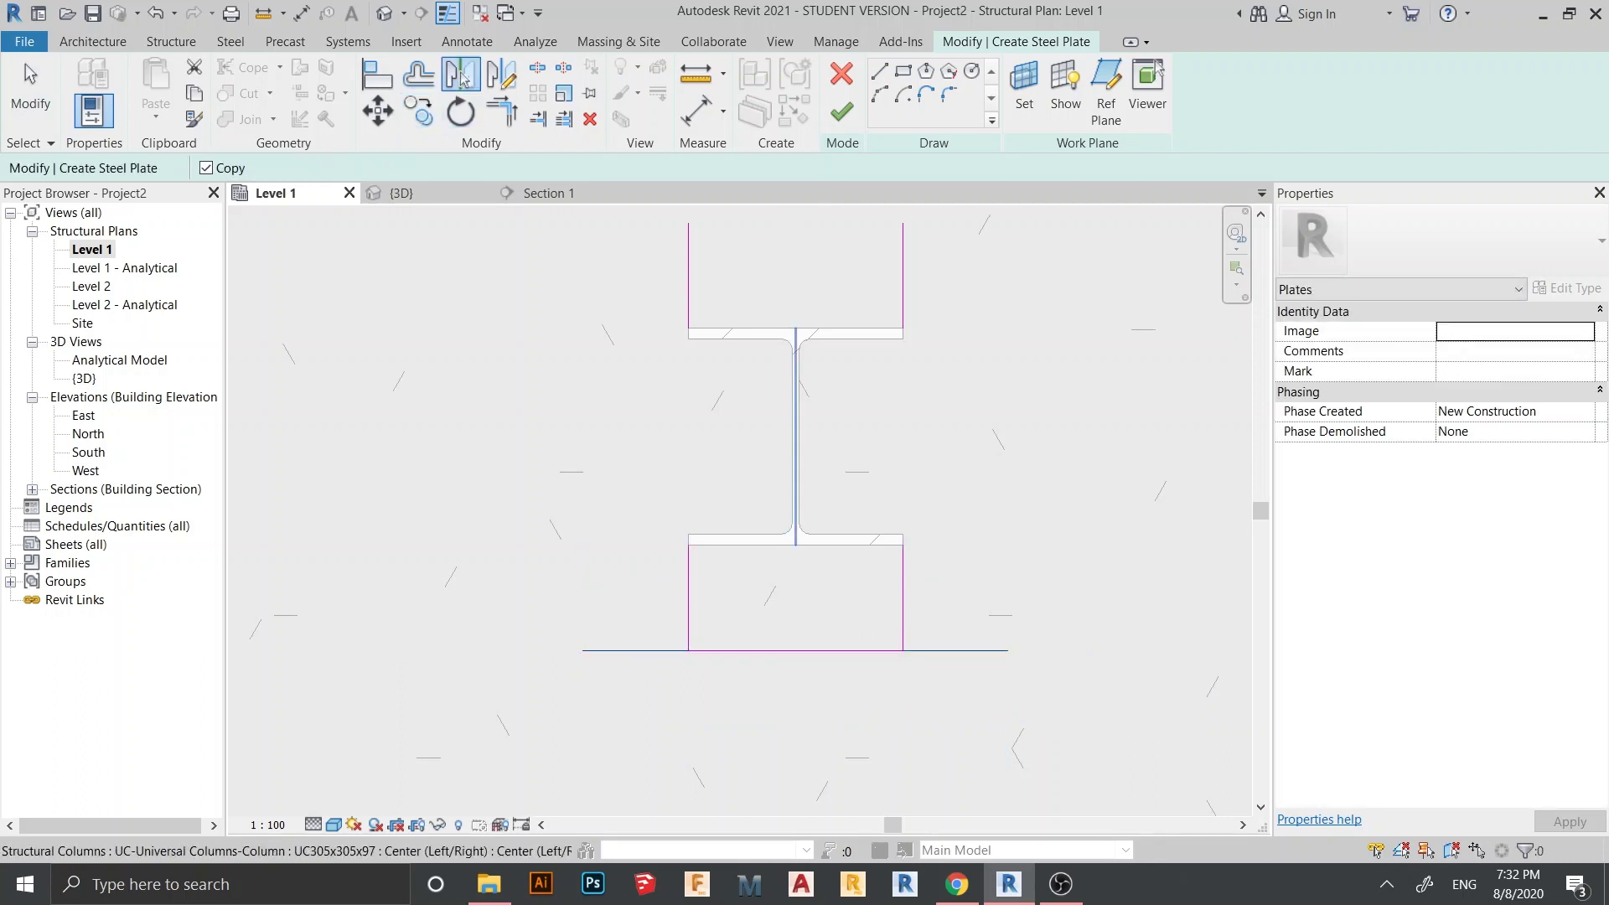
left_click(844, 436)
scroll(844, 439, "down", 1)
middle_click_drag(844, 439, 844, 446)
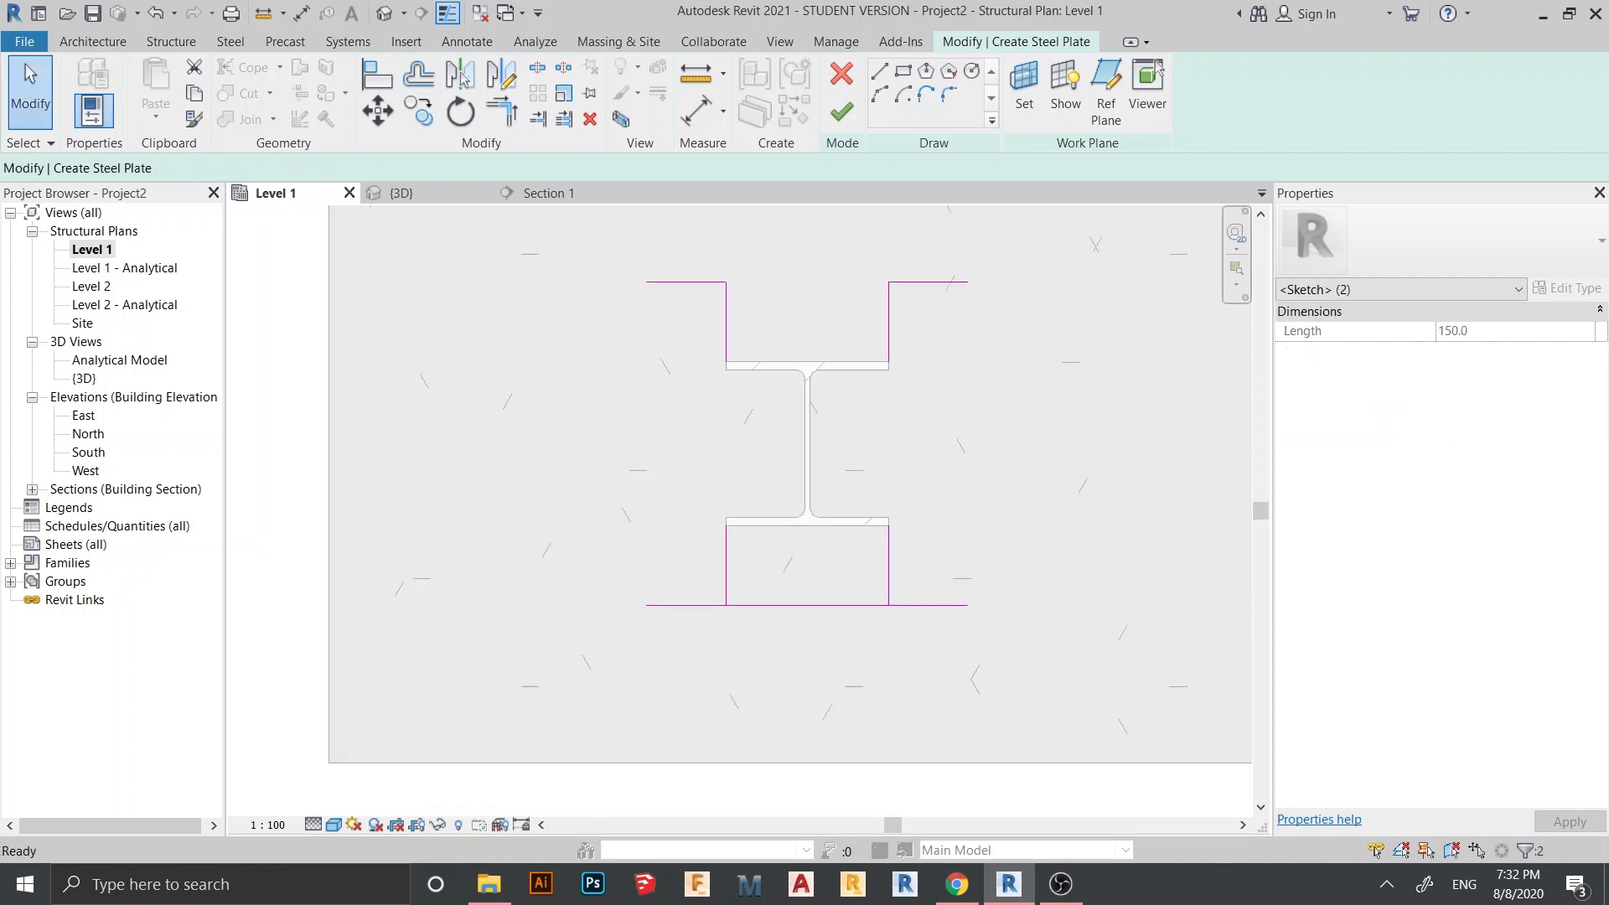
Step: Delete the four vertical 150 mm sketch lines between the column flanges and the horizontal plate lines
left_click_drag(933, 547, 628, 560)
left_click_drag(935, 319, 630, 325, "ctrl")
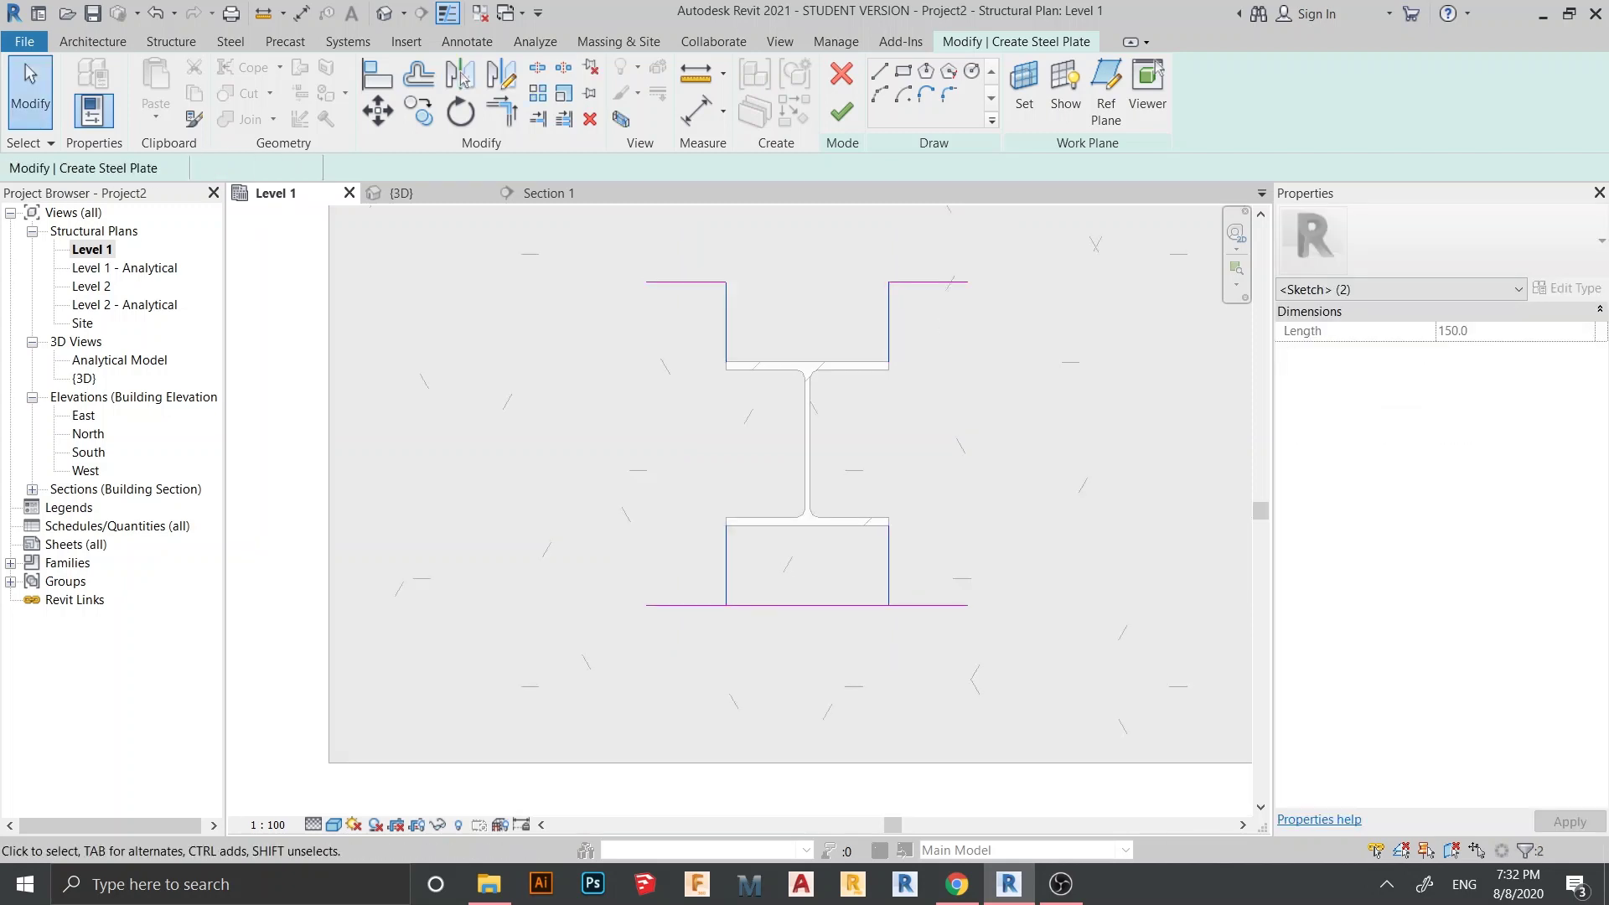
key("Delete")
scroll(828, 419, "down", 1)
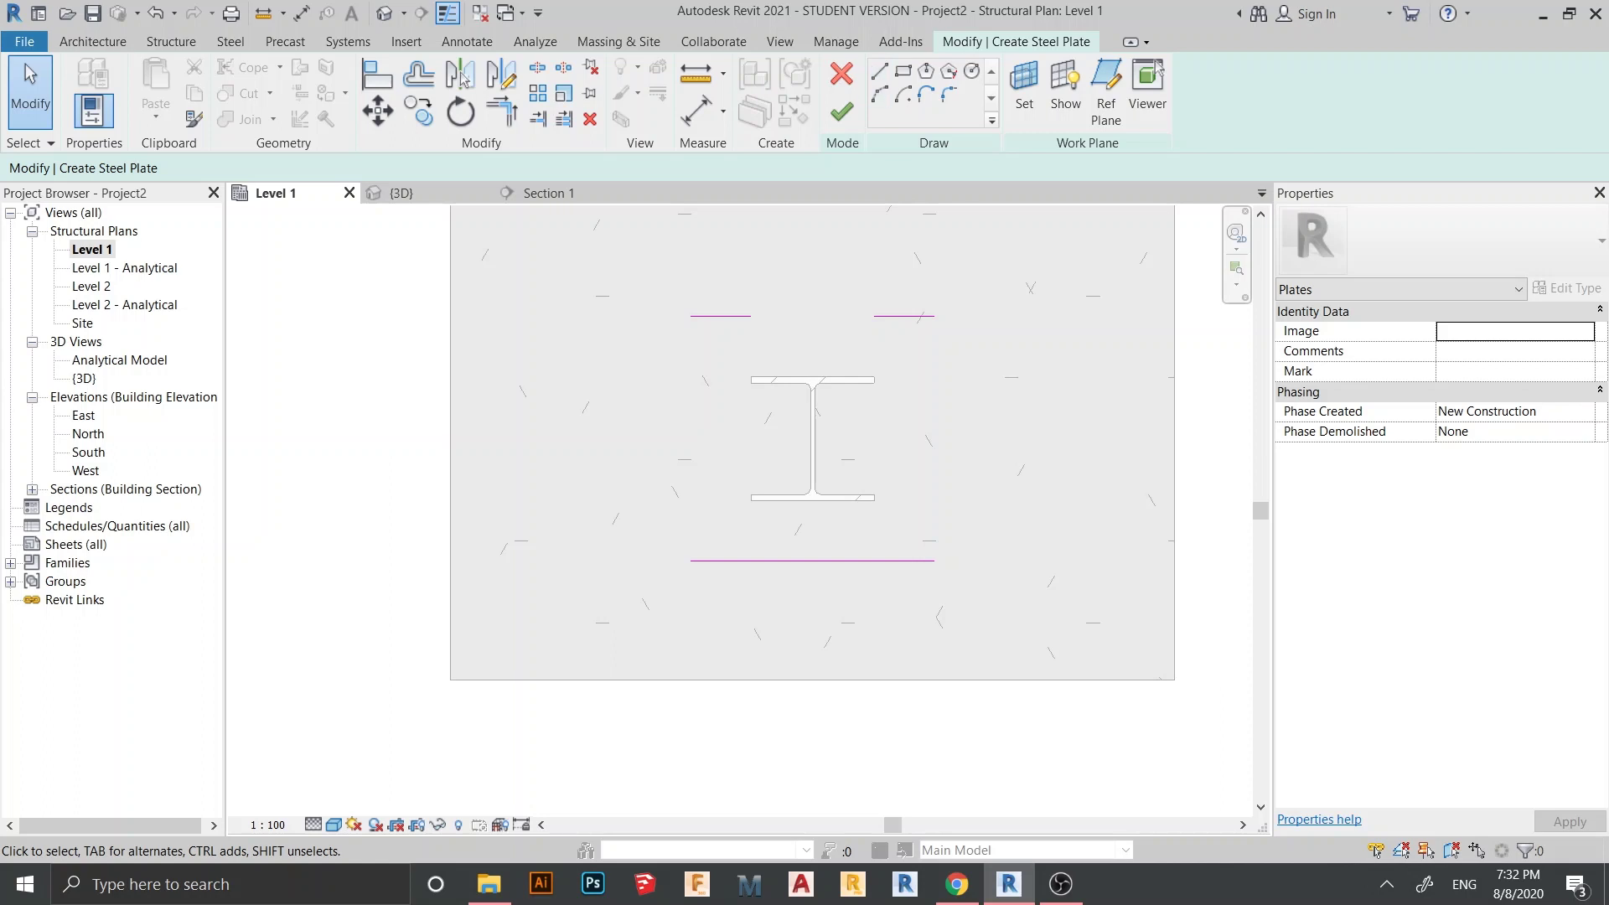
Step: Draw vertical lines joining the outer ends of the upper and lower horizontal lines on the right and left sides of the plate sketch
left_click(879, 70)
left_click(935, 316)
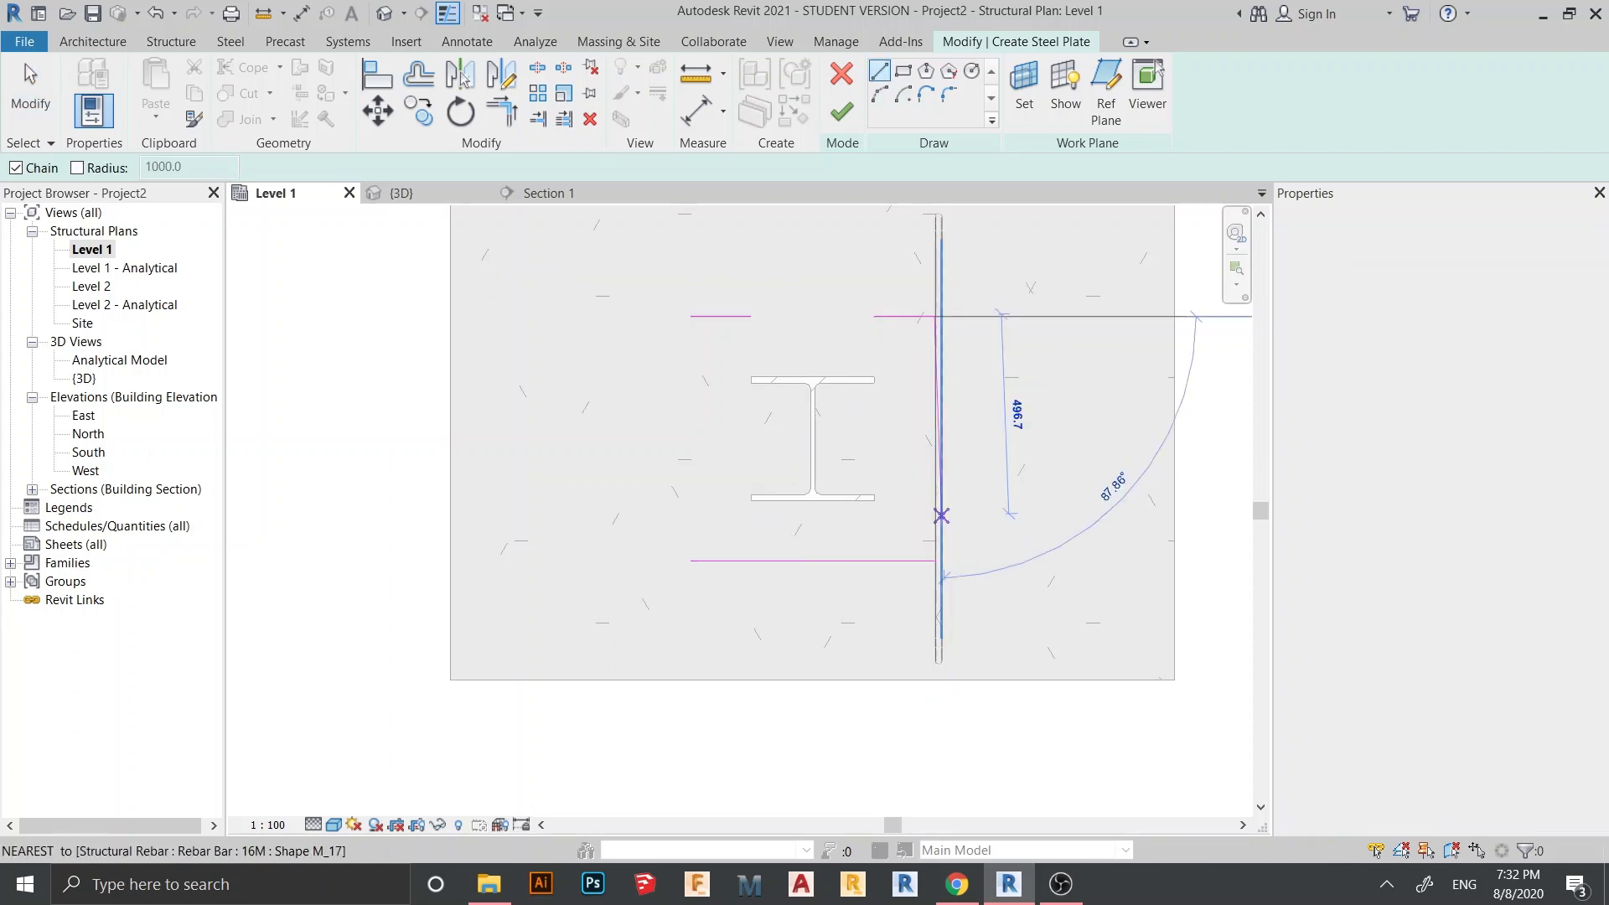
scroll(934, 572, "up", 2)
left_click(934, 552)
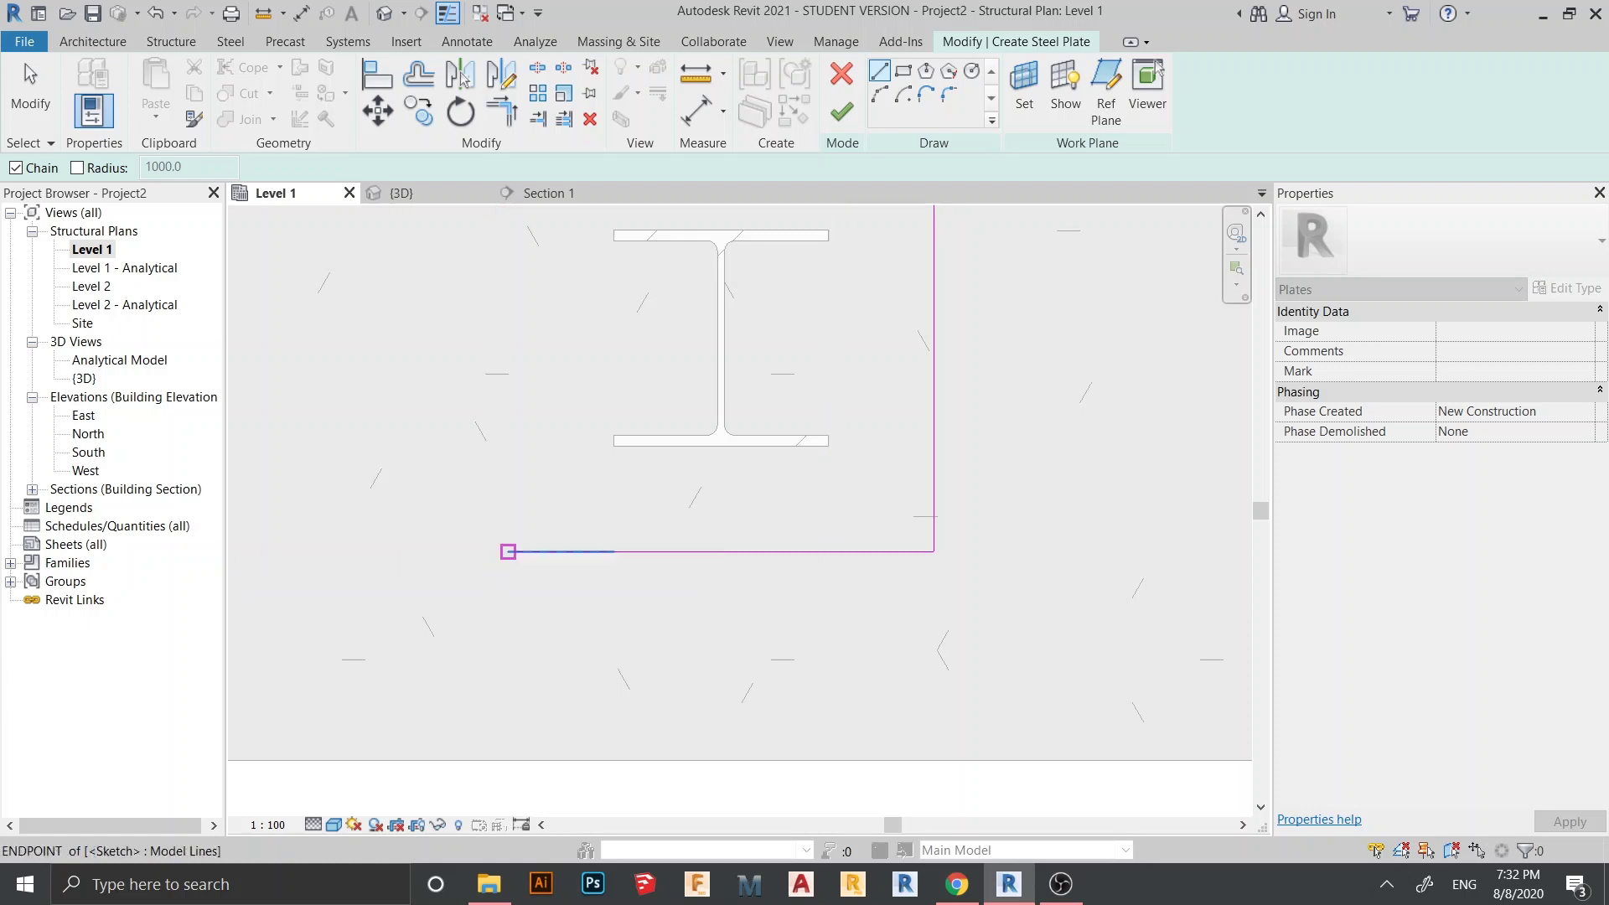
scroll(508, 408, "down", 1)
middle_click_drag(508, 409, 492, 560)
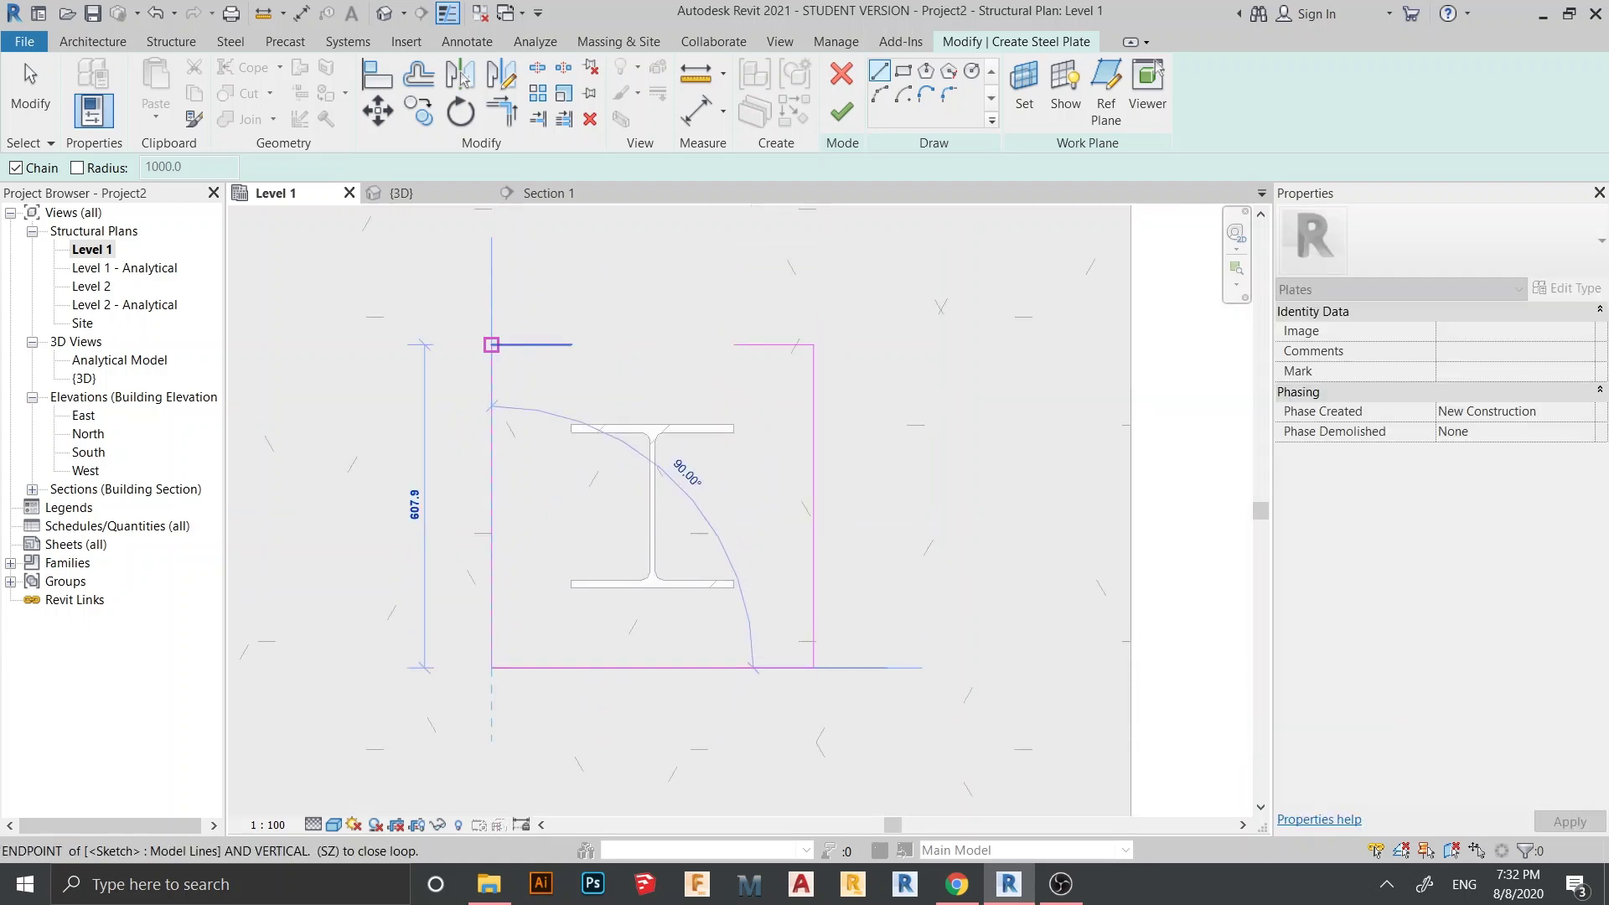
left_click(491, 344)
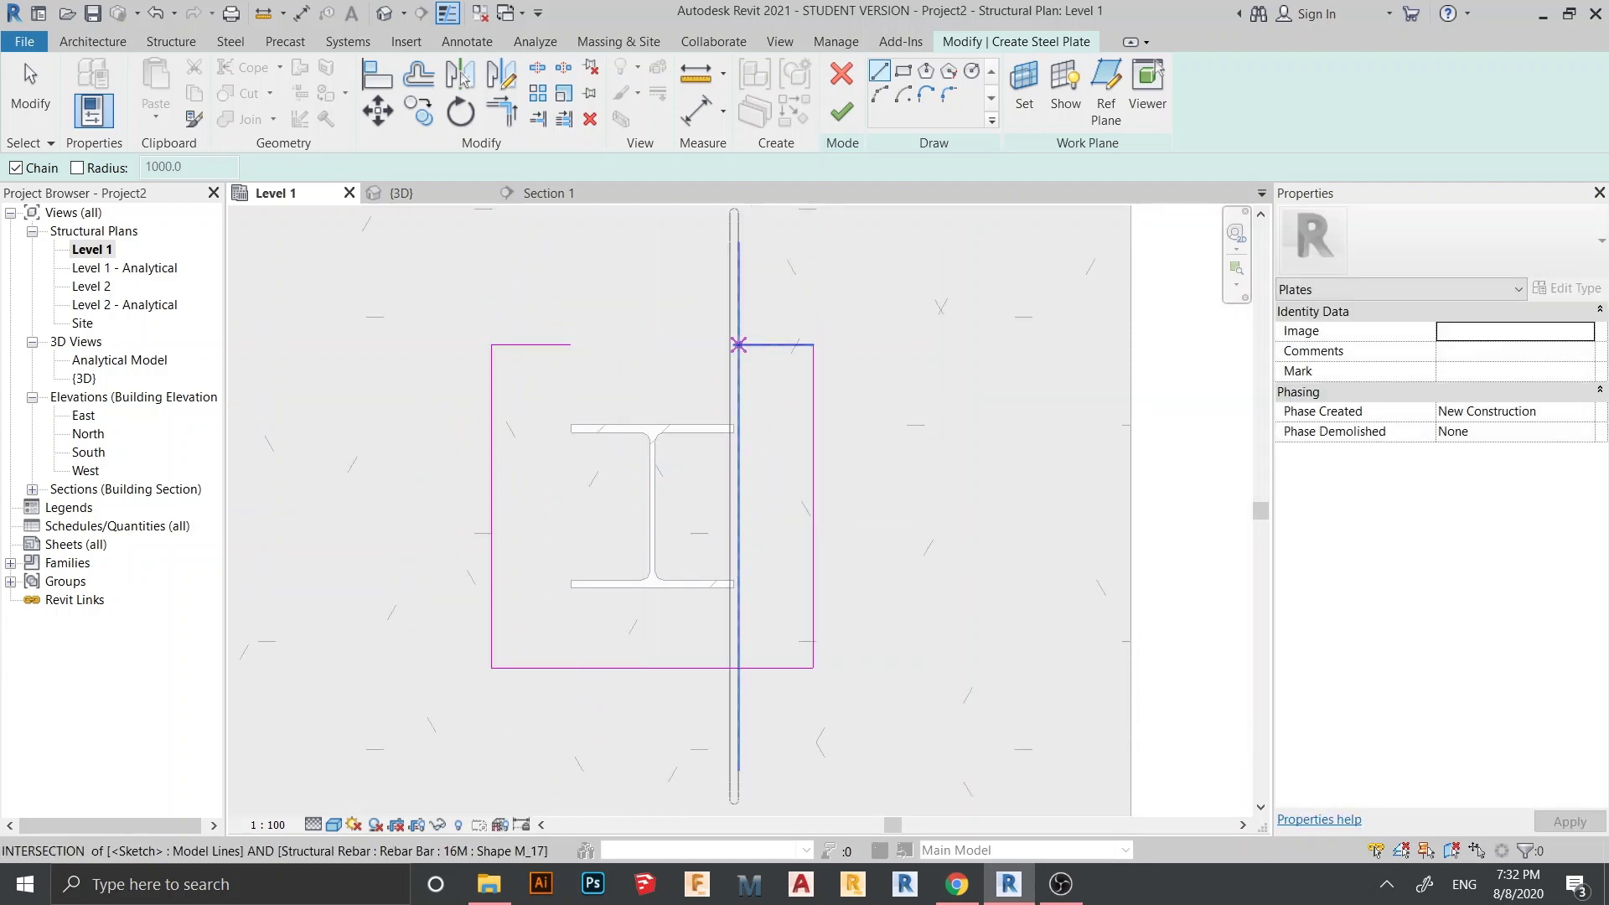
Step: Close the gap in the plate sketch's upper edge with a line and finish the sketch to create the base plate
left_click(734, 344)
left_click(571, 345)
key("Escape")
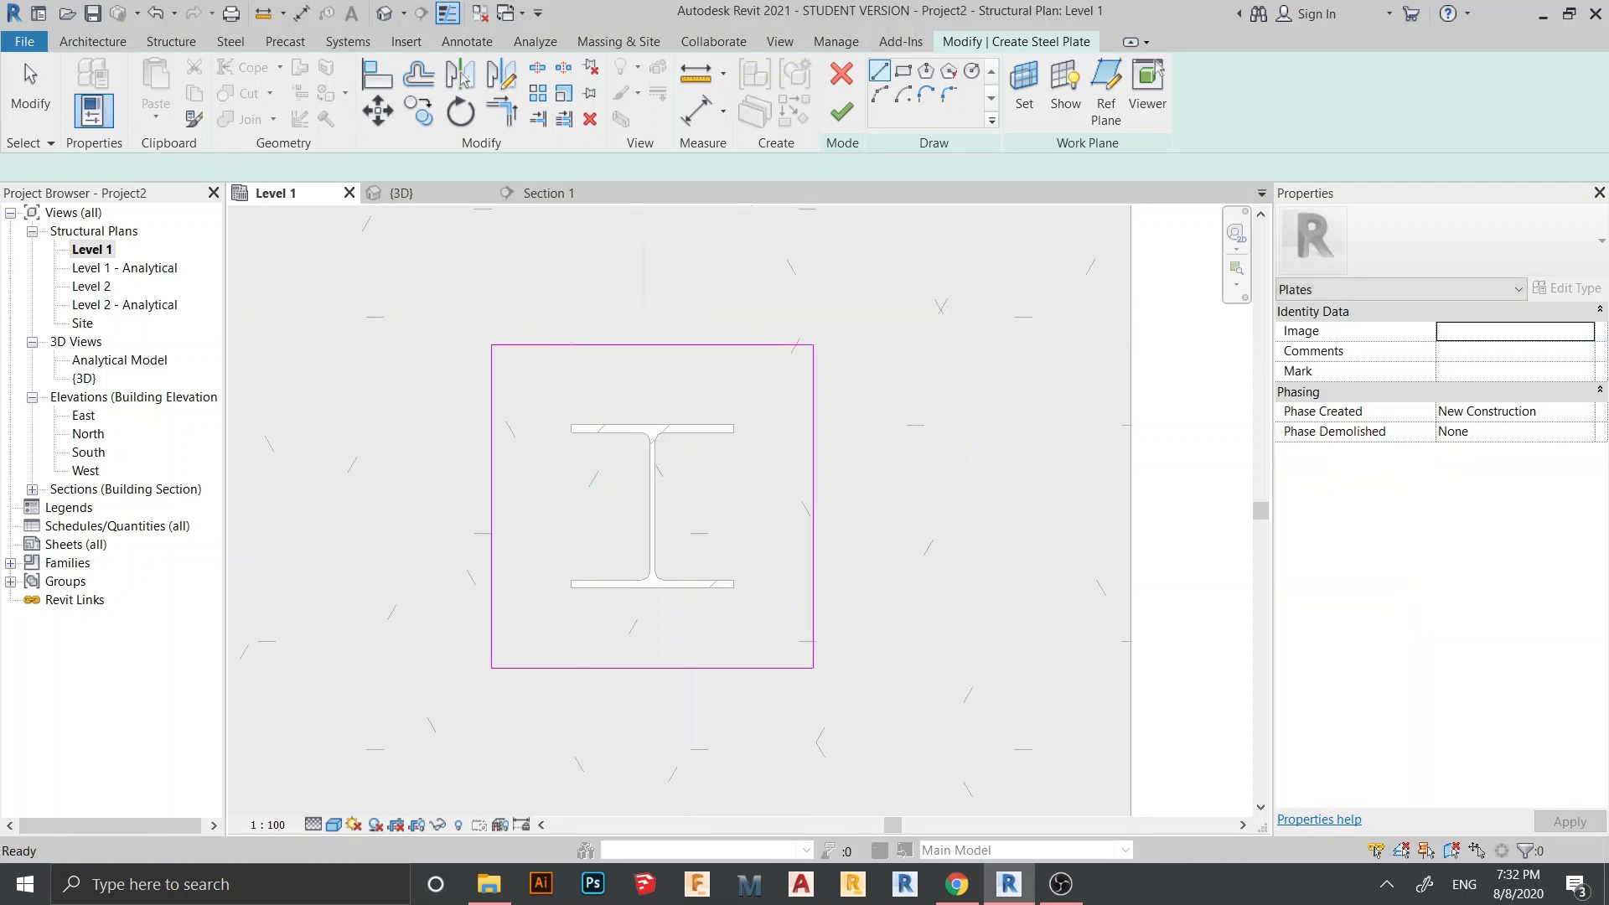
scroll(751, 261, "down", 2)
scroll(840, 402, "down", 1)
middle_click_drag(840, 402, 800, 473)
scroll(623, 500, "up", 3)
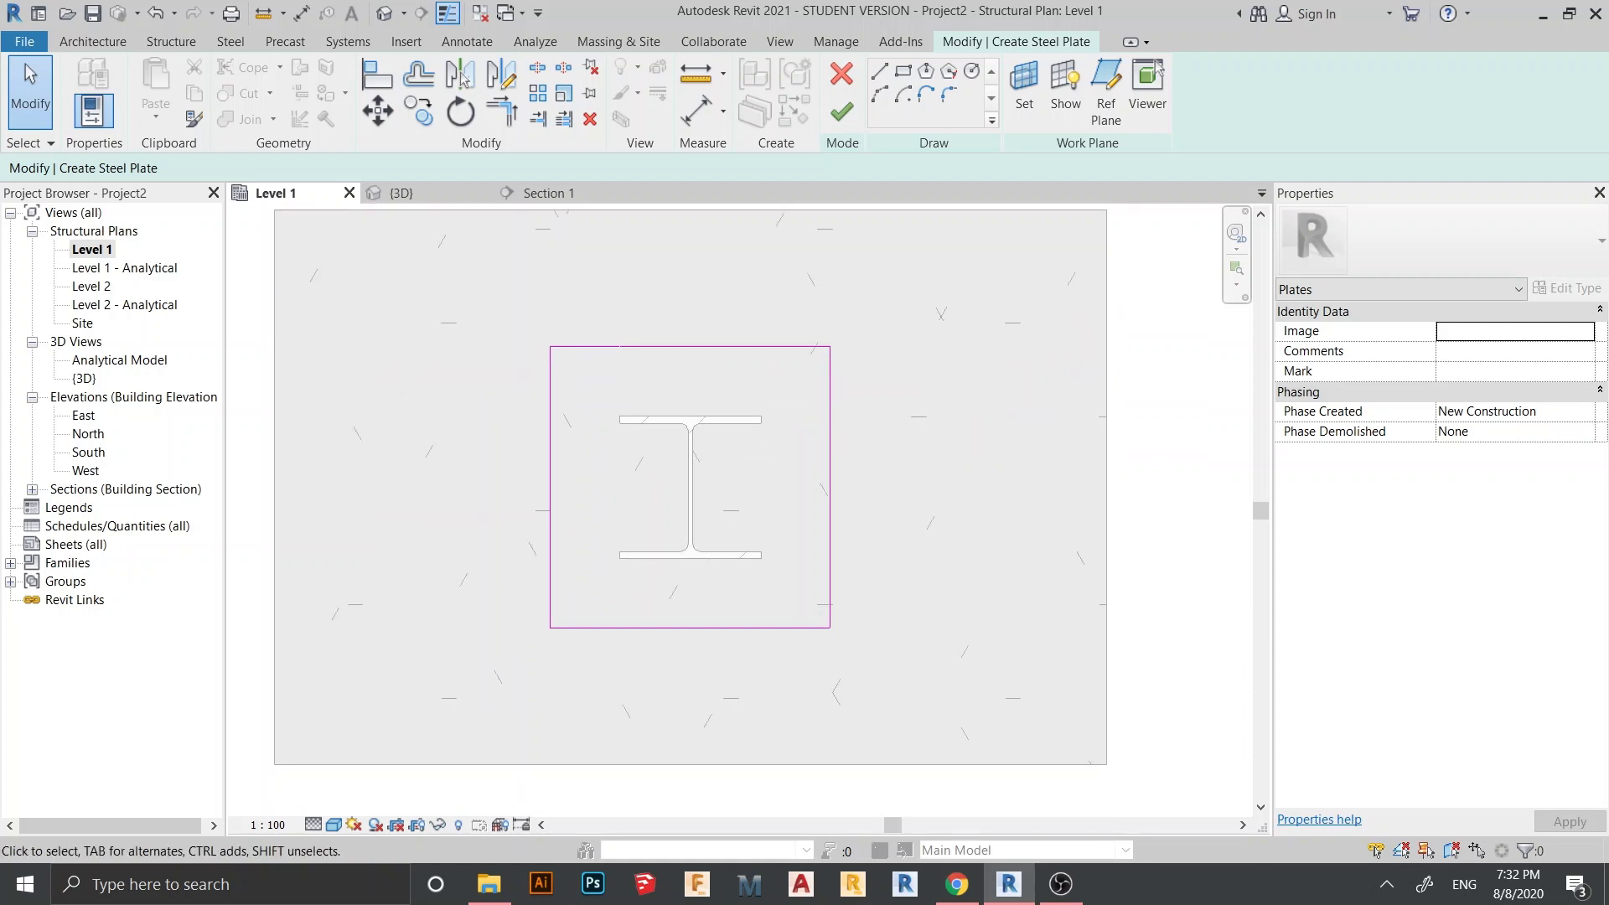
middle_click_drag(690, 487, 662, 446)
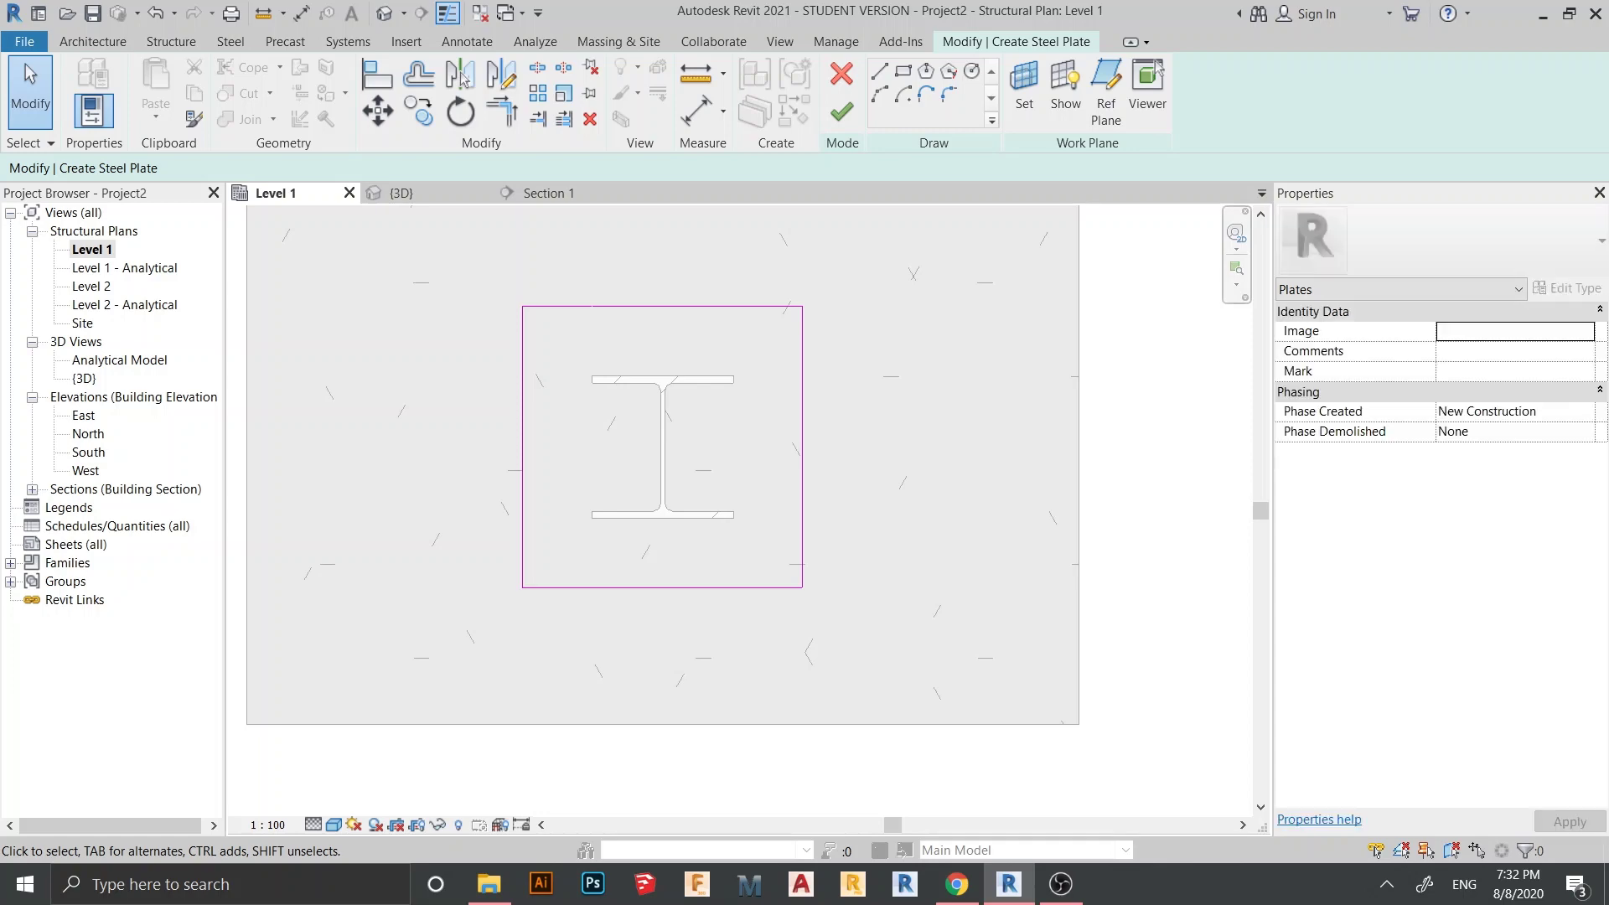
left_click(841, 111)
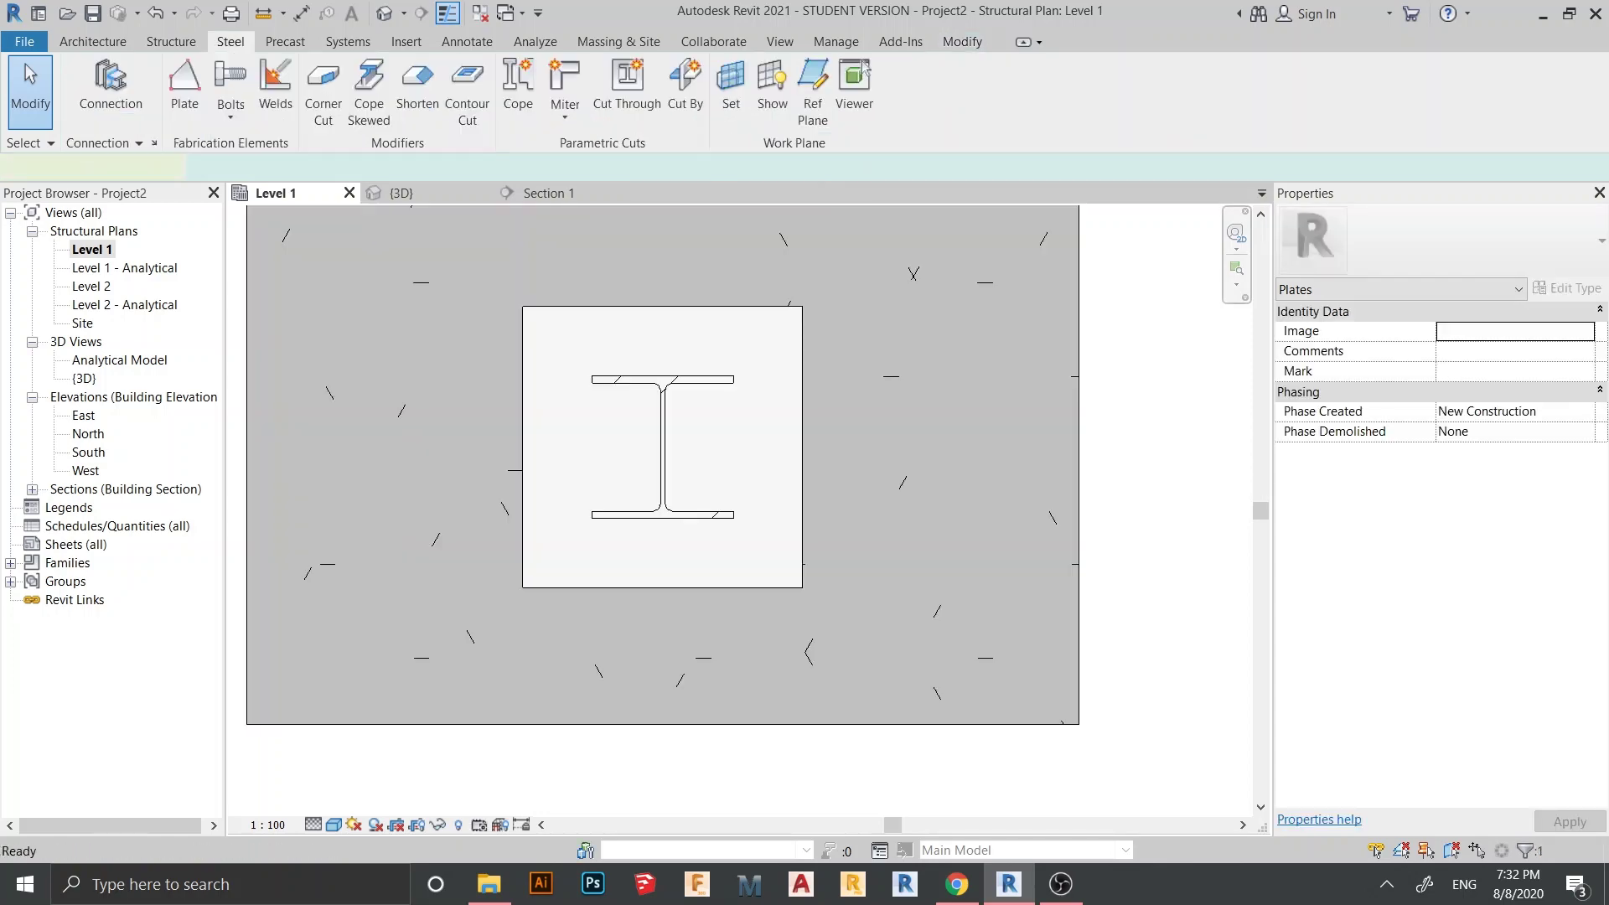
Step: Switch to the {3D} view and set its detail level to Fine and its visual style to Shaded
scroll(808, 371, "down", 1)
middle_click_drag(808, 370, 841, 348)
left_click(841, 326)
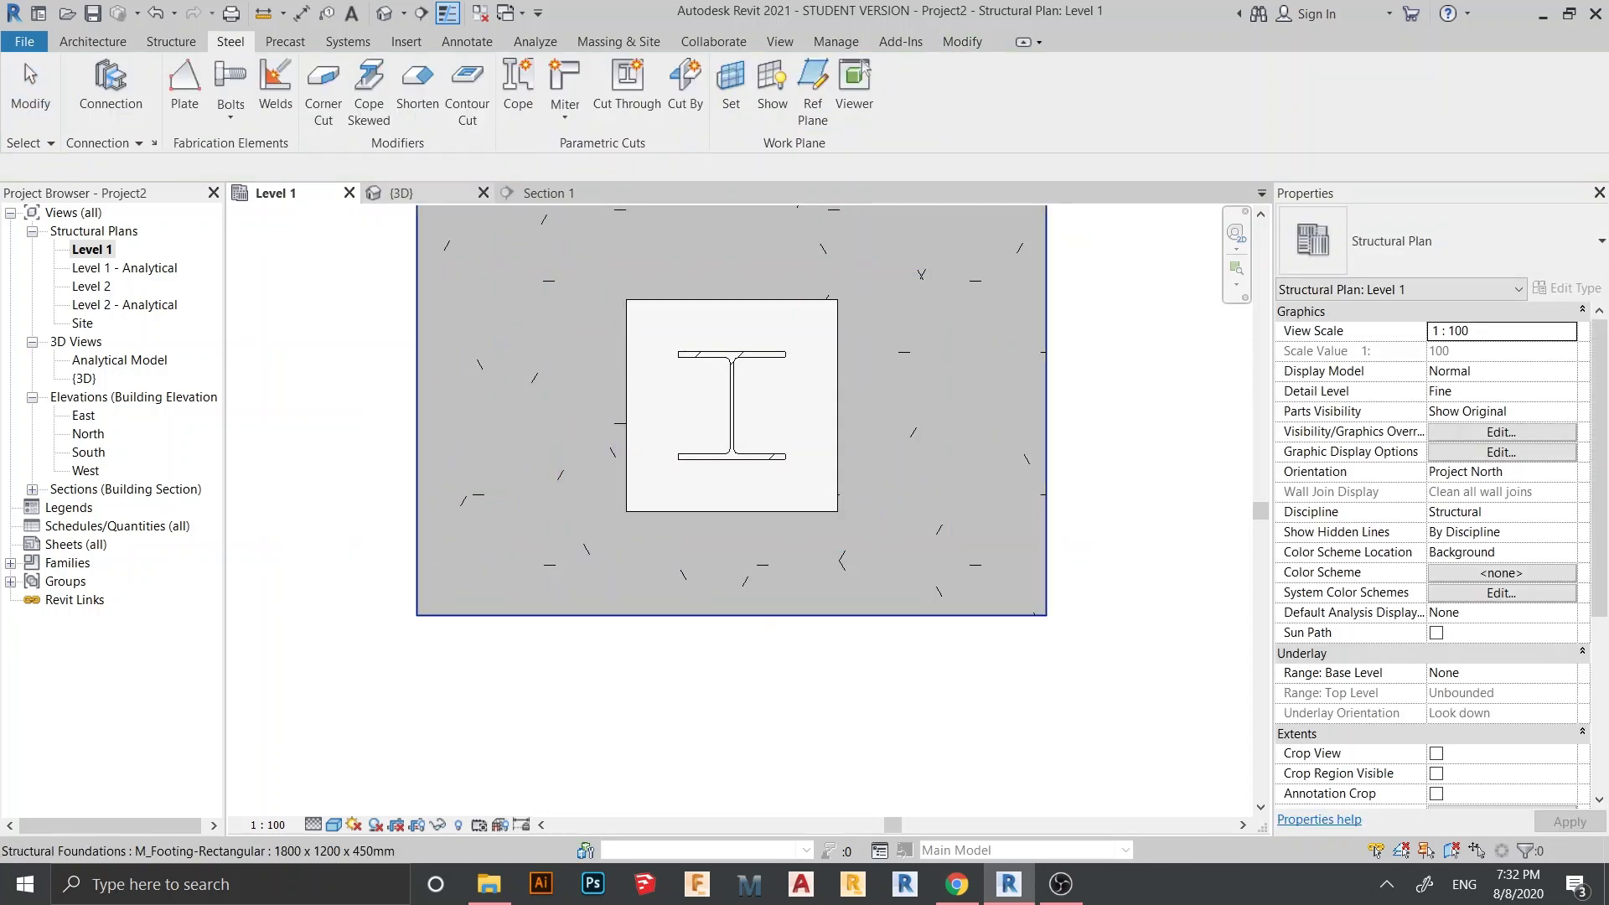
left_click(401, 192)
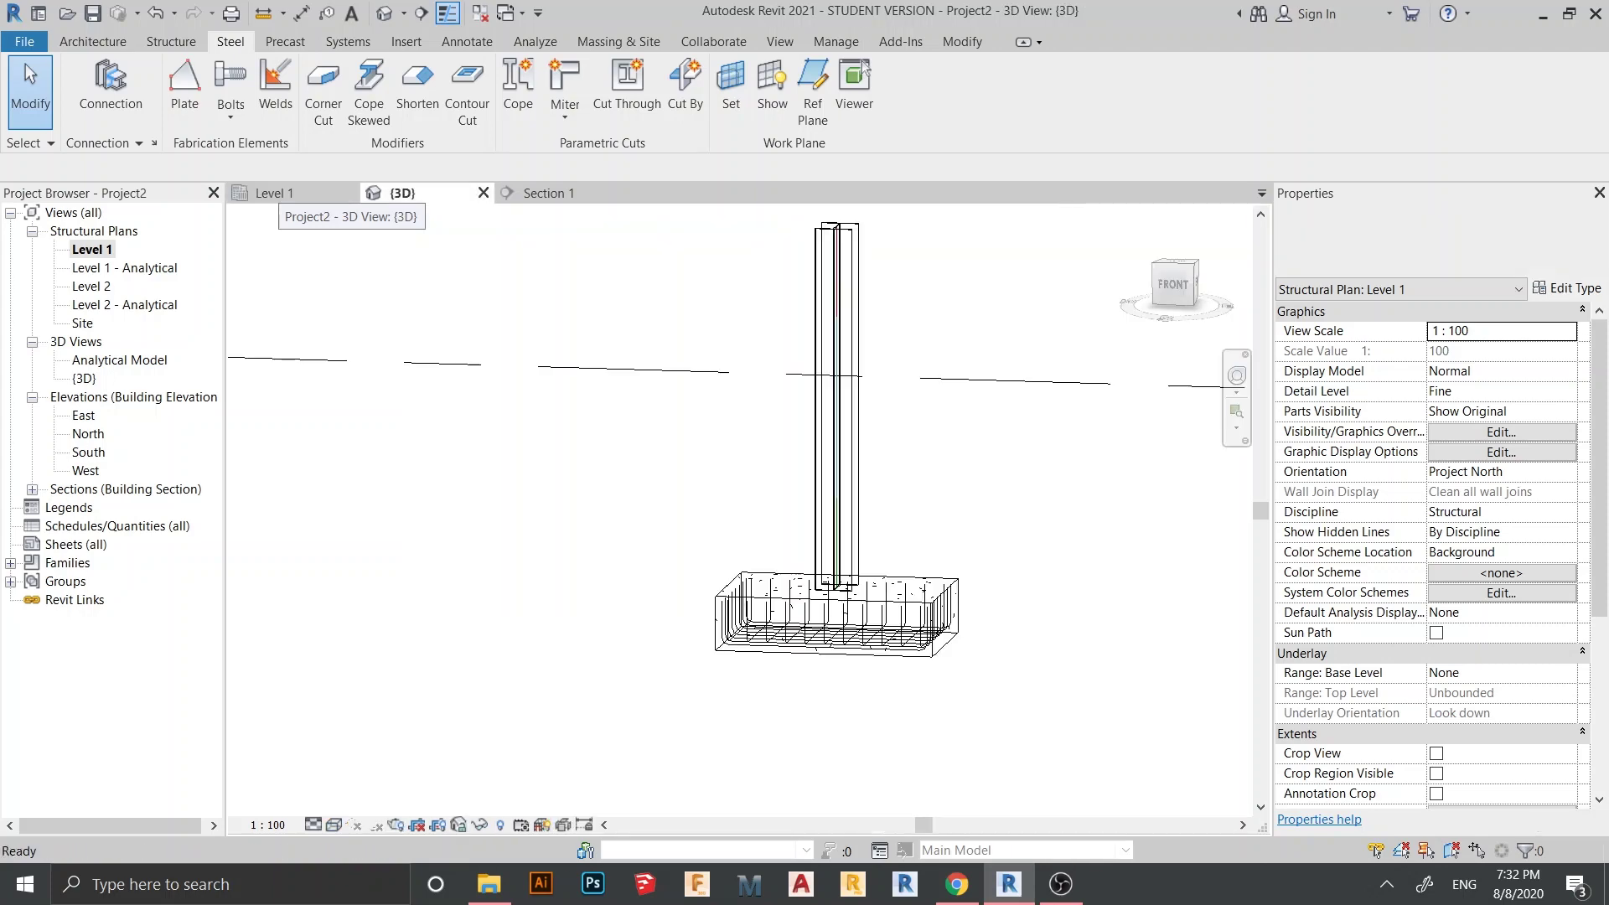
middle_click_drag(836, 618, 761, 598)
scroll(753, 591, "up", 4)
left_click(314, 824)
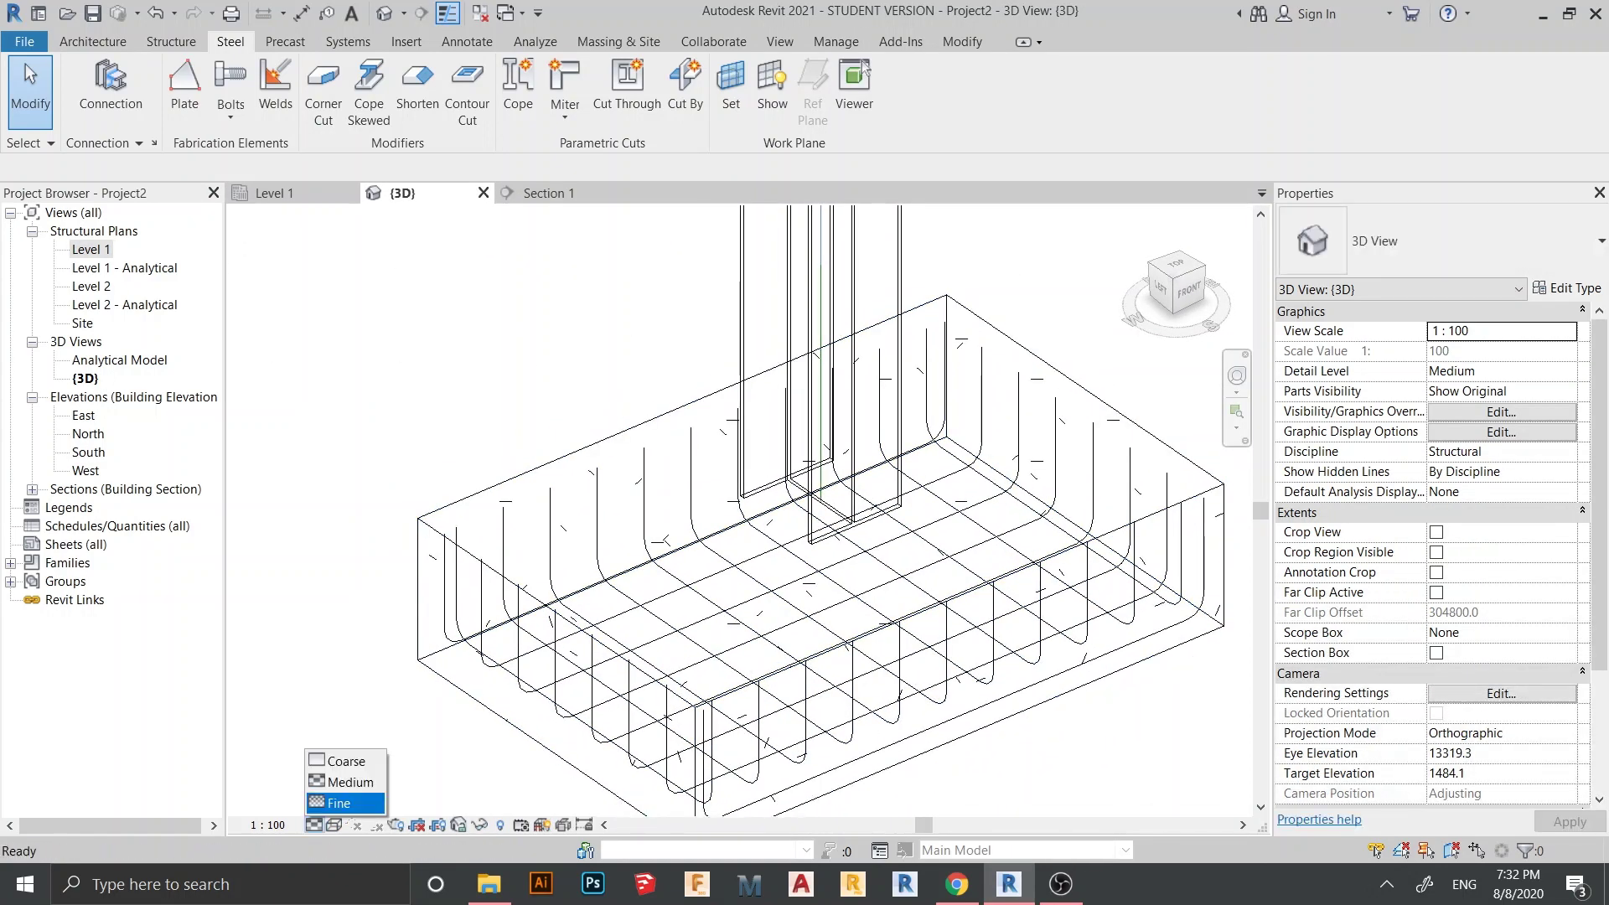
left_click(338, 803)
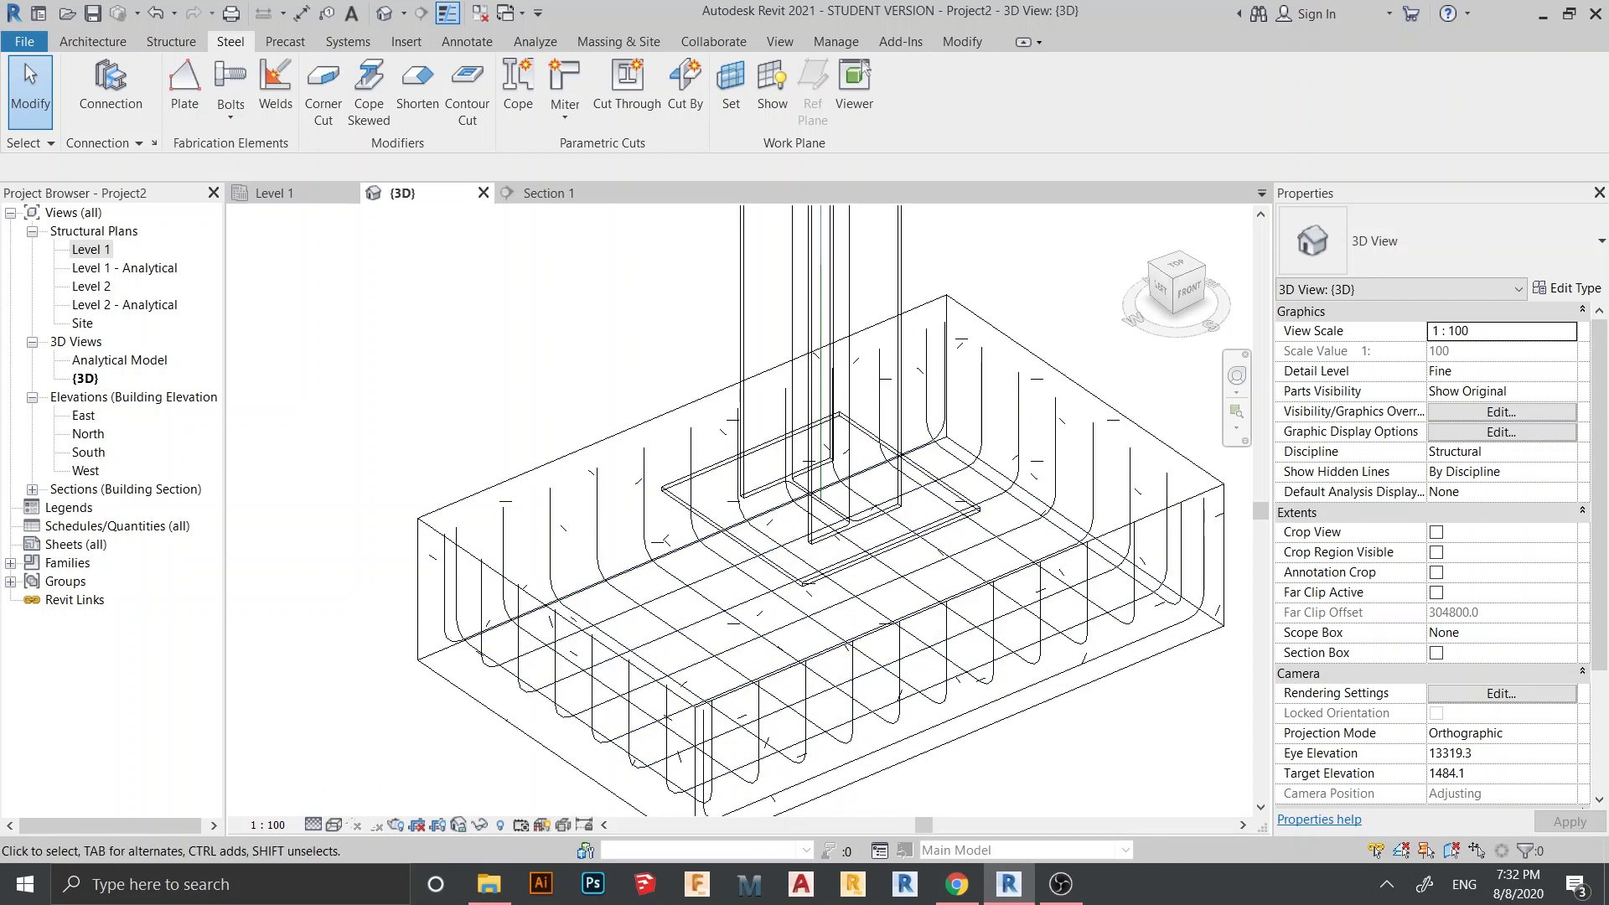
left_click(334, 825)
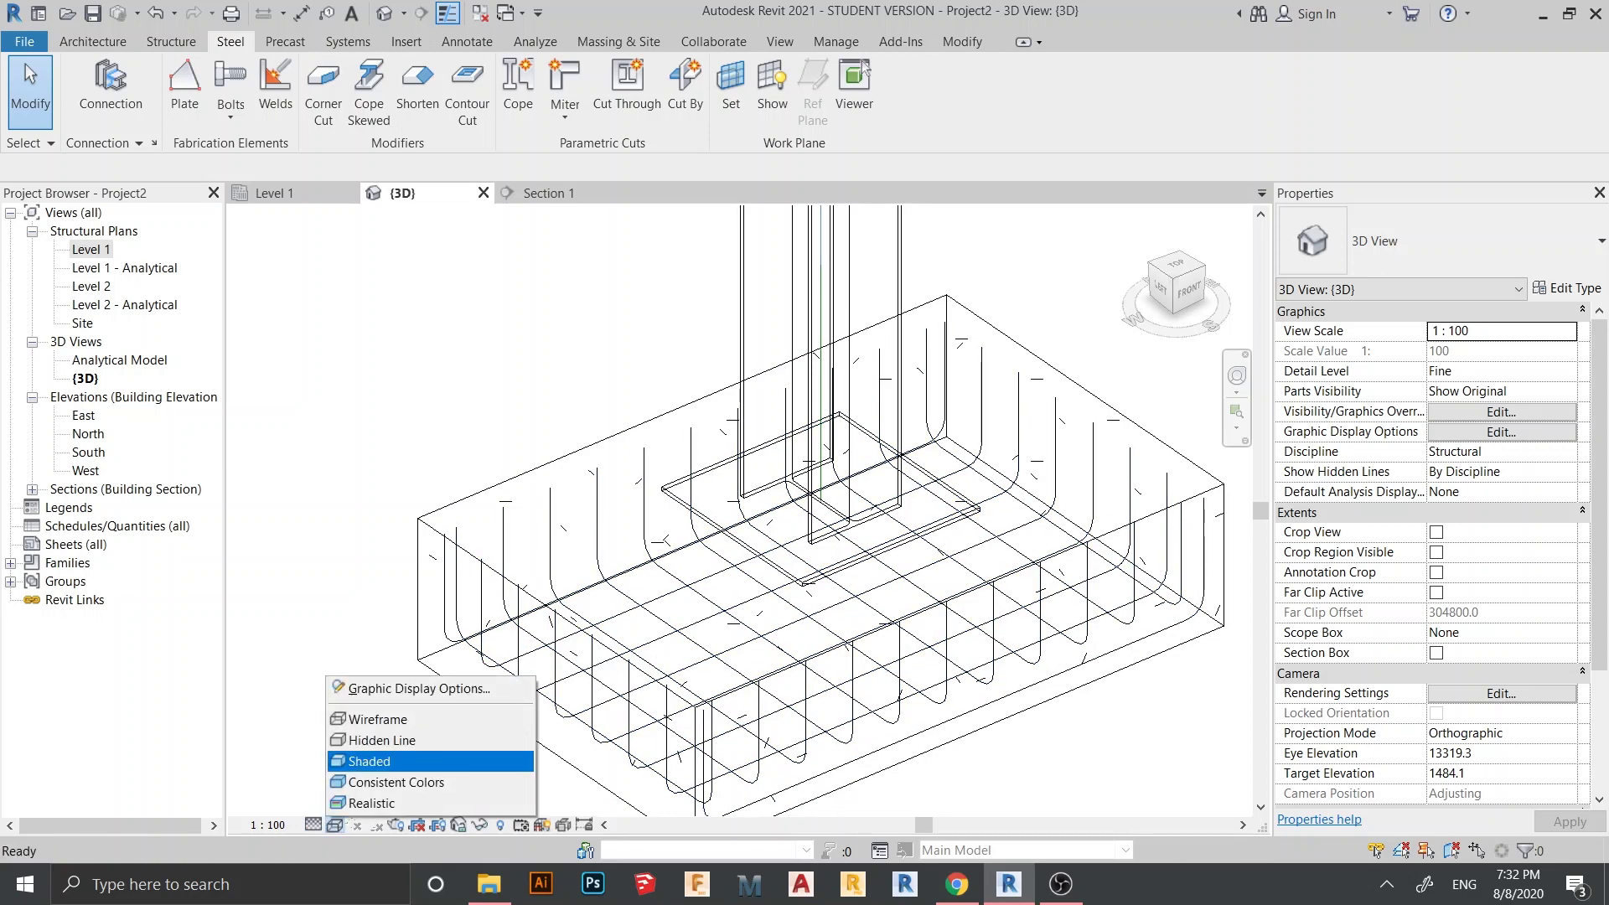
left_click(369, 761)
scroll(670, 461, "down", 2)
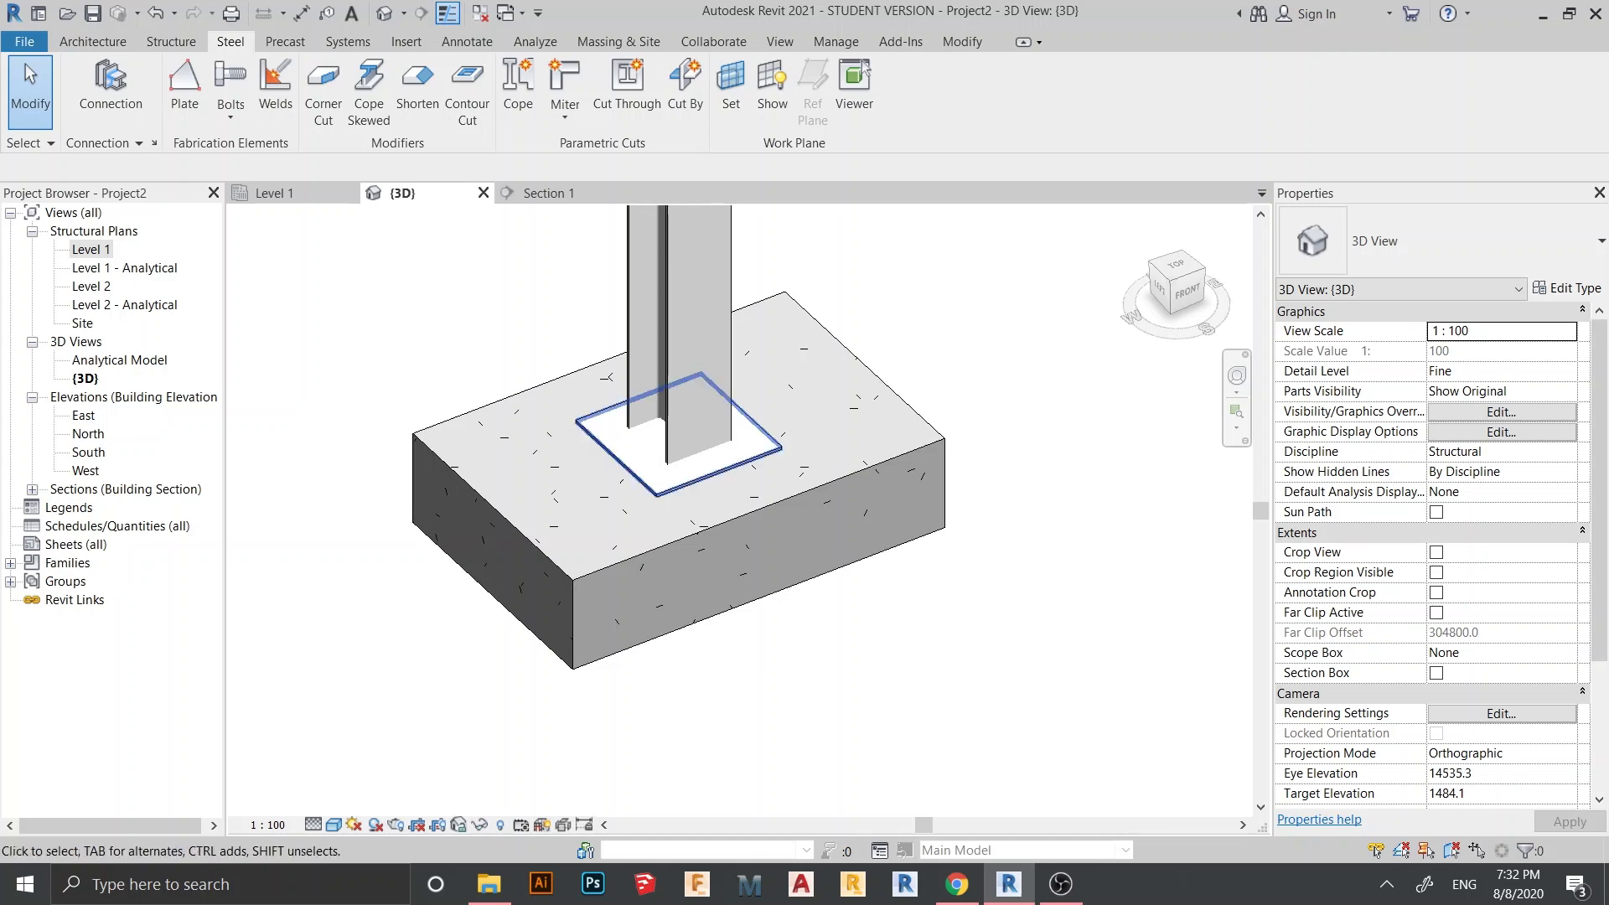
Step: Shorten the steel column at its lower end, where it meets the base plate
left_click(720, 472)
middle_click_drag(719, 472, 677, 668)
mouse_move(676, 669)
middle_mouse_down("shift")
mouse_move(754, 662)
mouse_move(679, 671)
mouse_move(709, 642)
mouse_move(788, 662)
mouse_move(789, 602)
middle_mouse_up("shift")
left_click(231, 41)
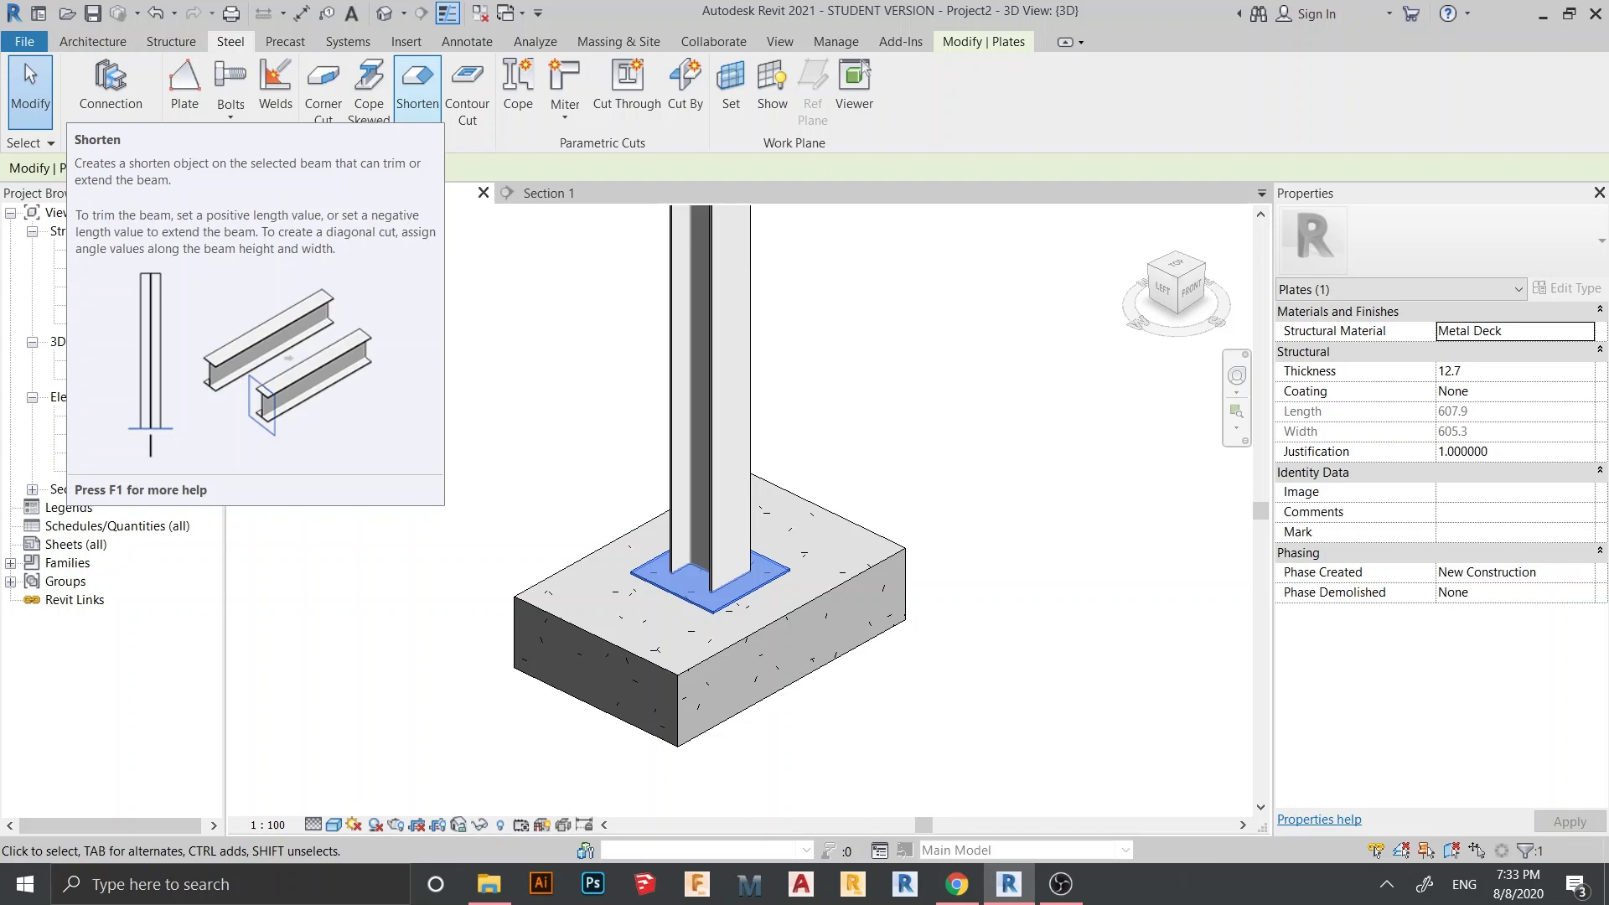
left_click(417, 83)
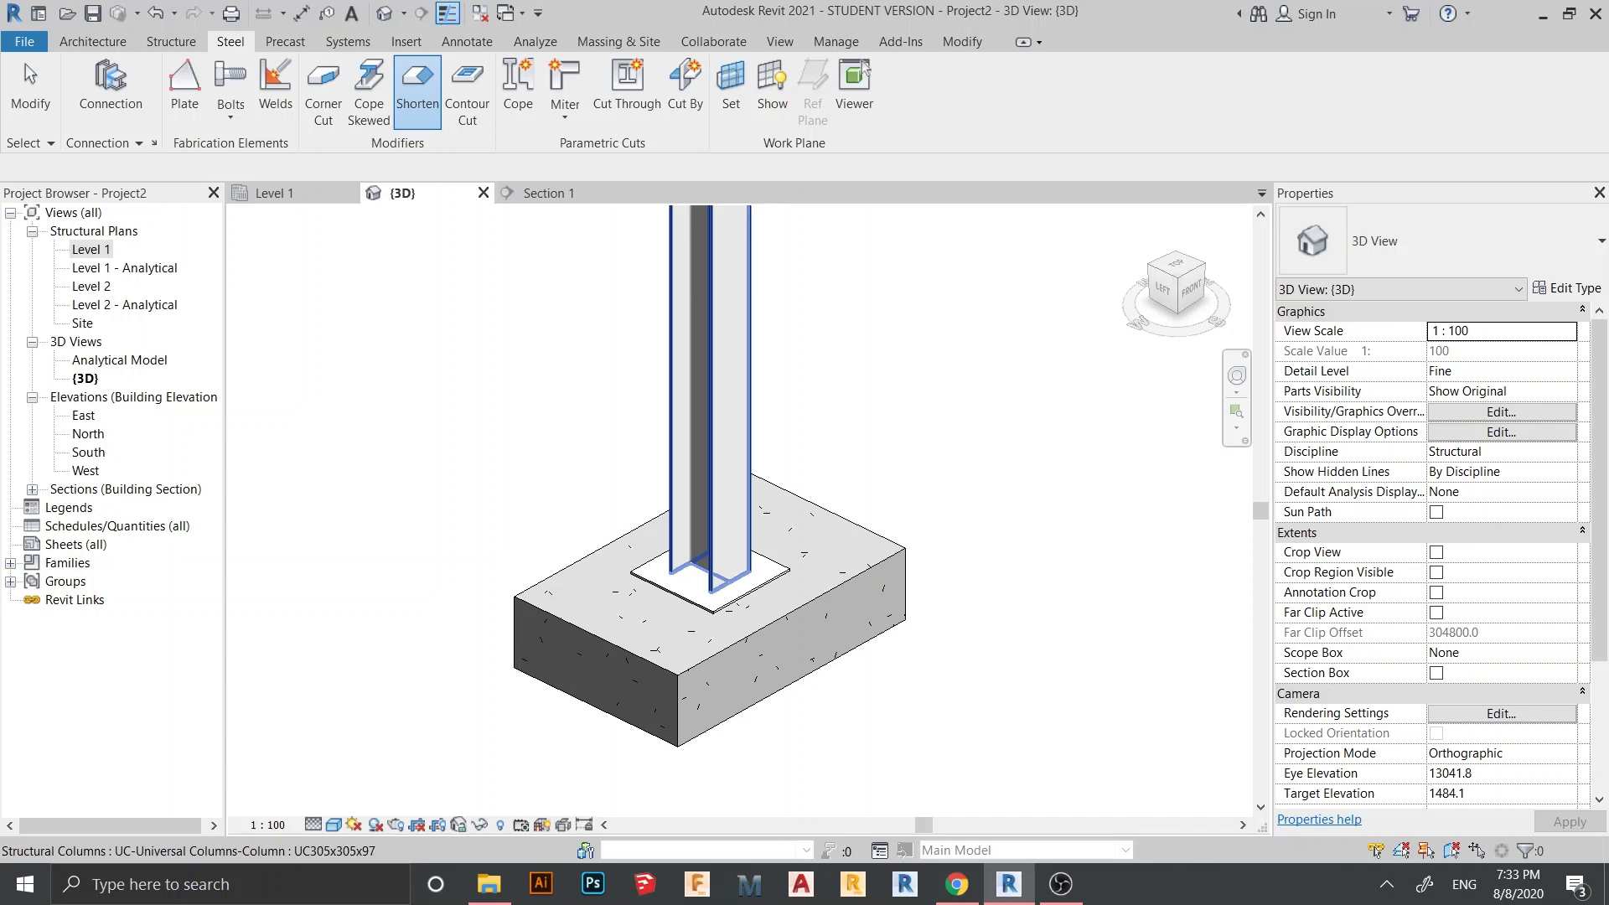
left_click(728, 570)
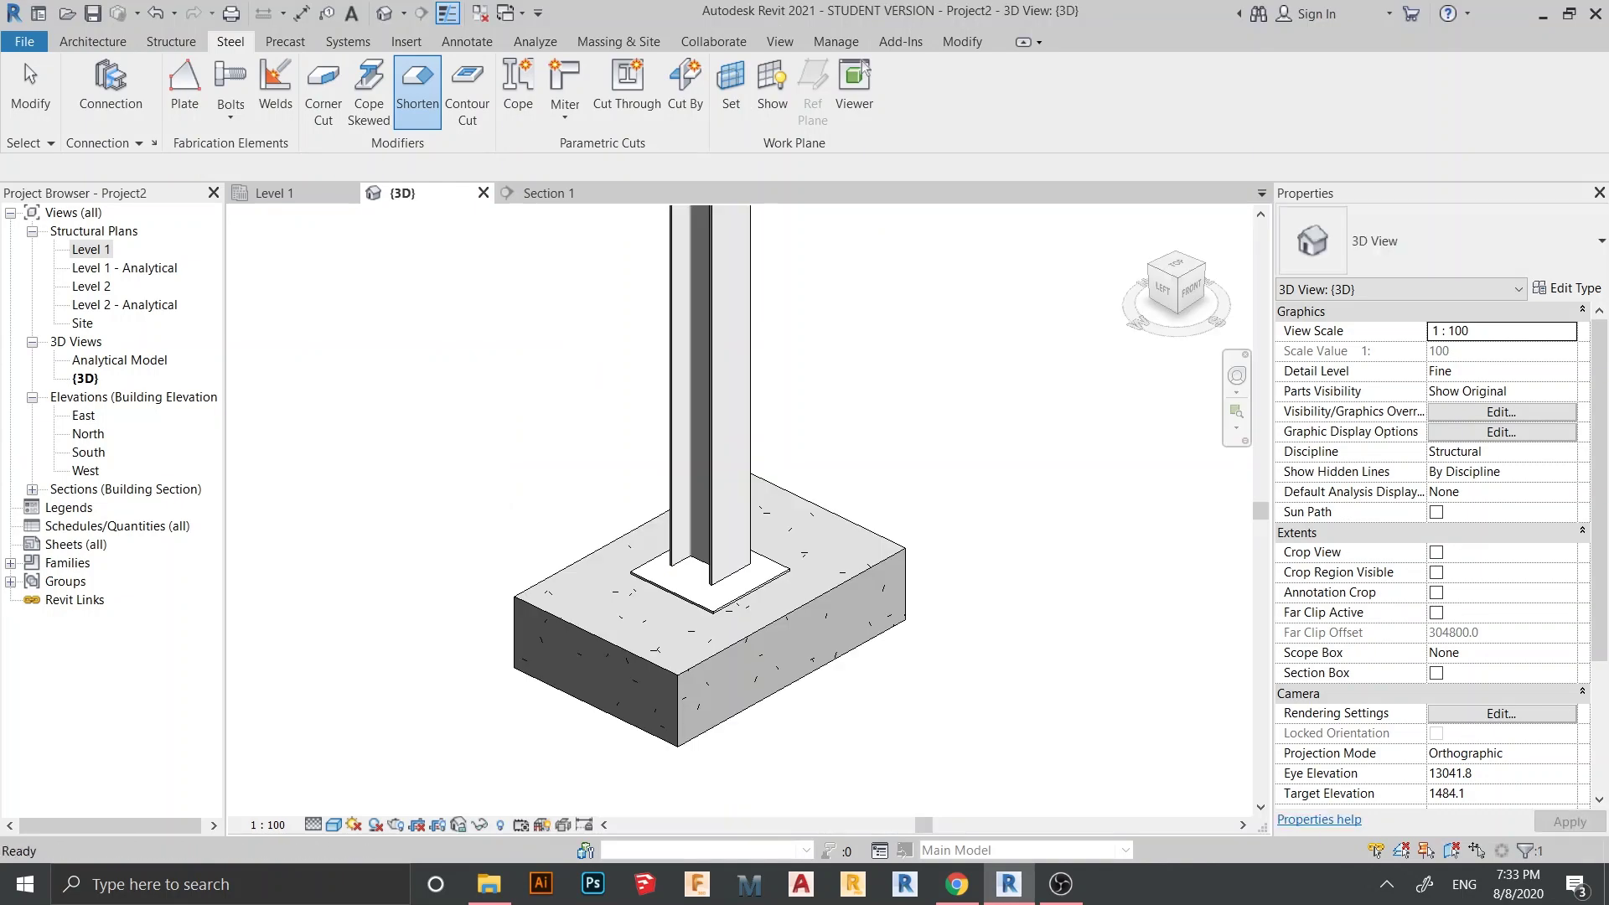
Step: Select the shorten modifier at the column's base to view its length and angle settings
scroll(726, 577, "up", 5)
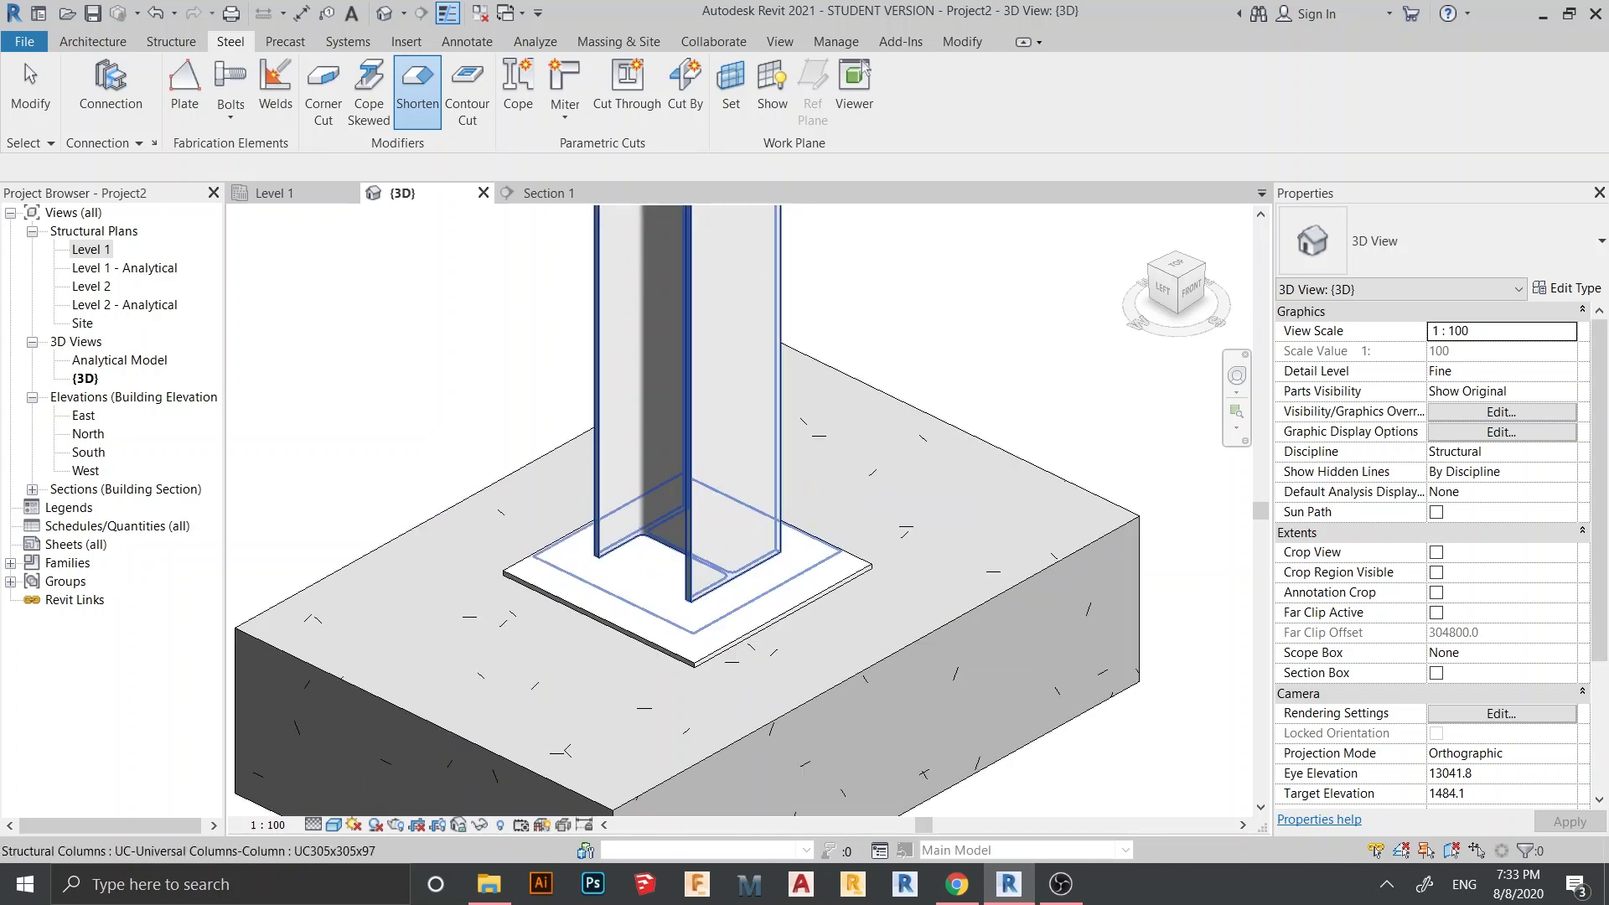
left_click(726, 587)
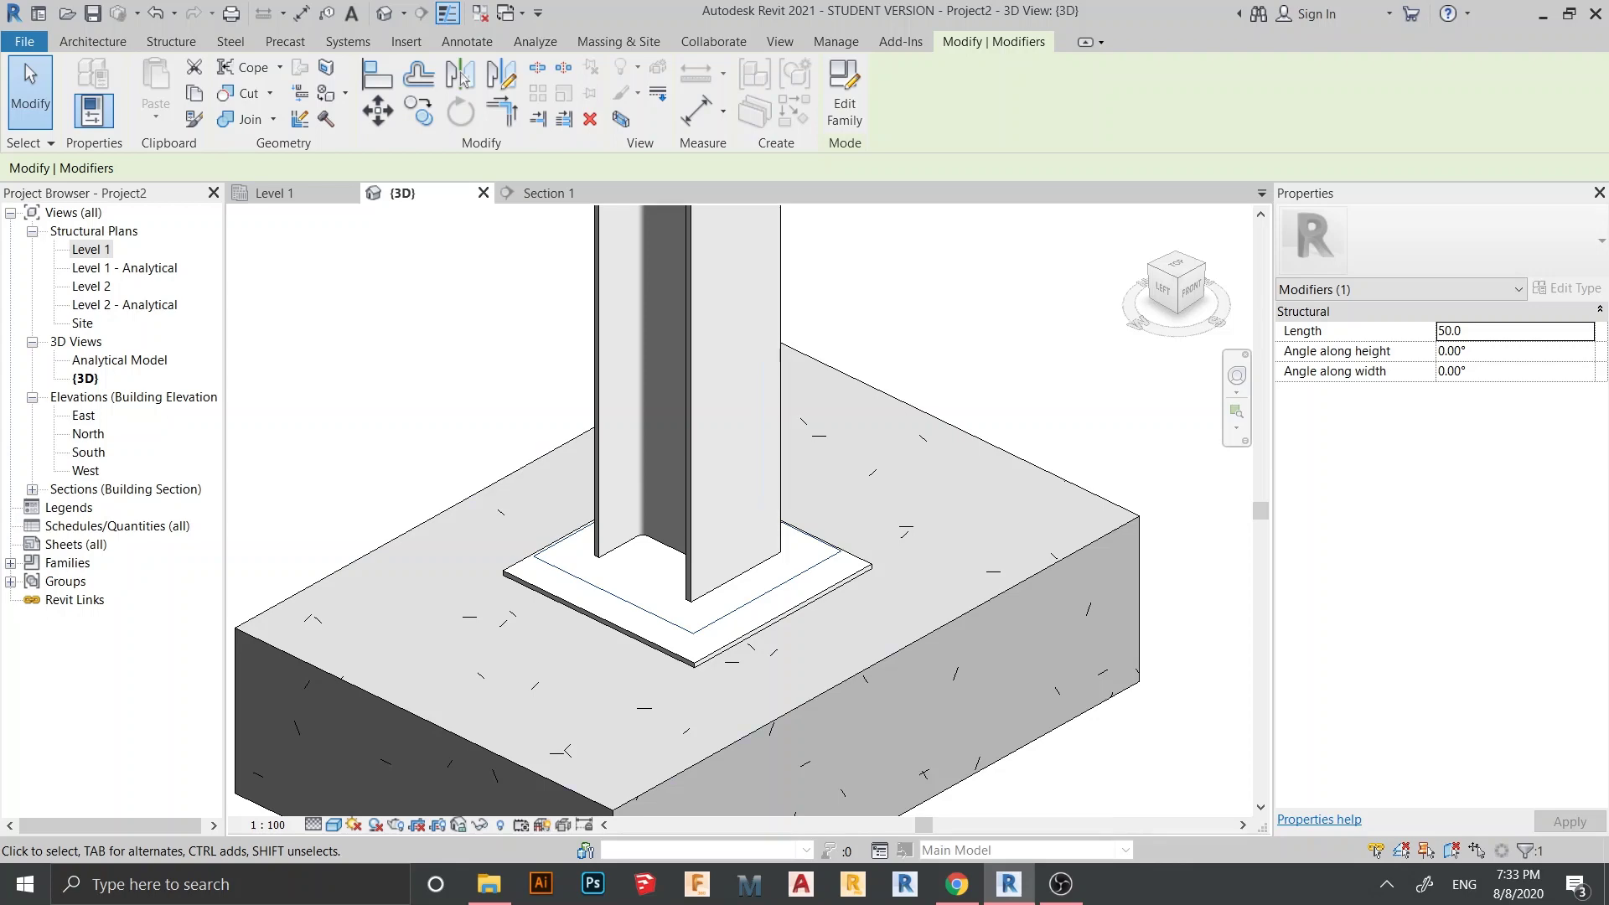
scroll(762, 459, "down", 3)
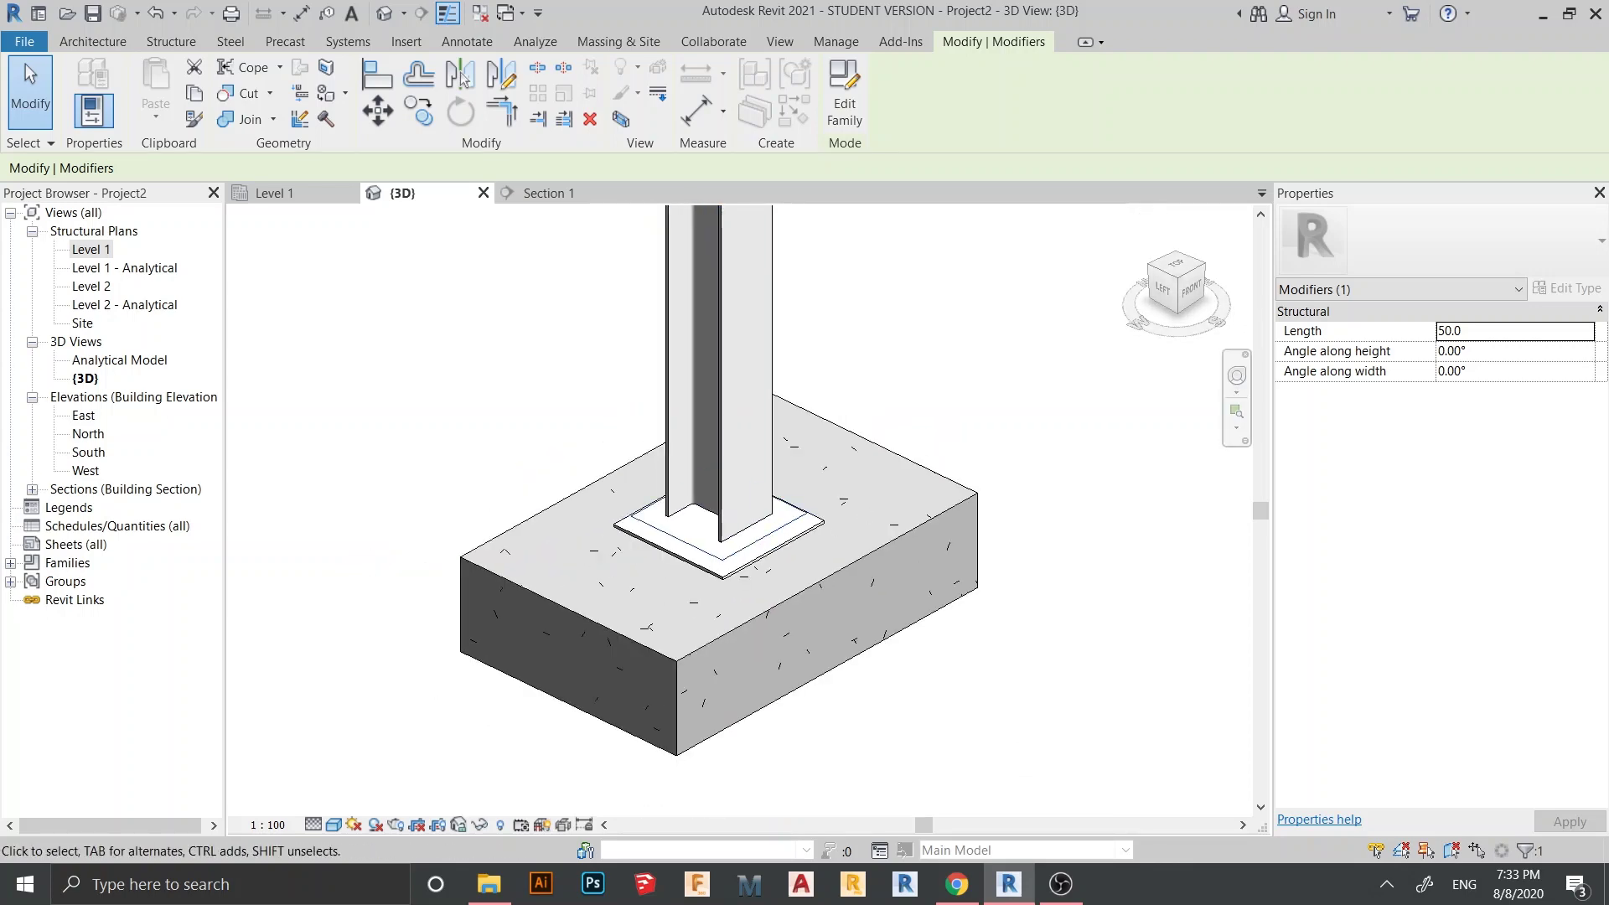
key("Escape")
Step: Examine the shortened column end and the base plate from several angles
middle_click_drag(587, 544, 696, 495, "shift")
scroll(684, 491, "up", 3)
scroll(687, 495, "up", 2)
left_click(696, 494)
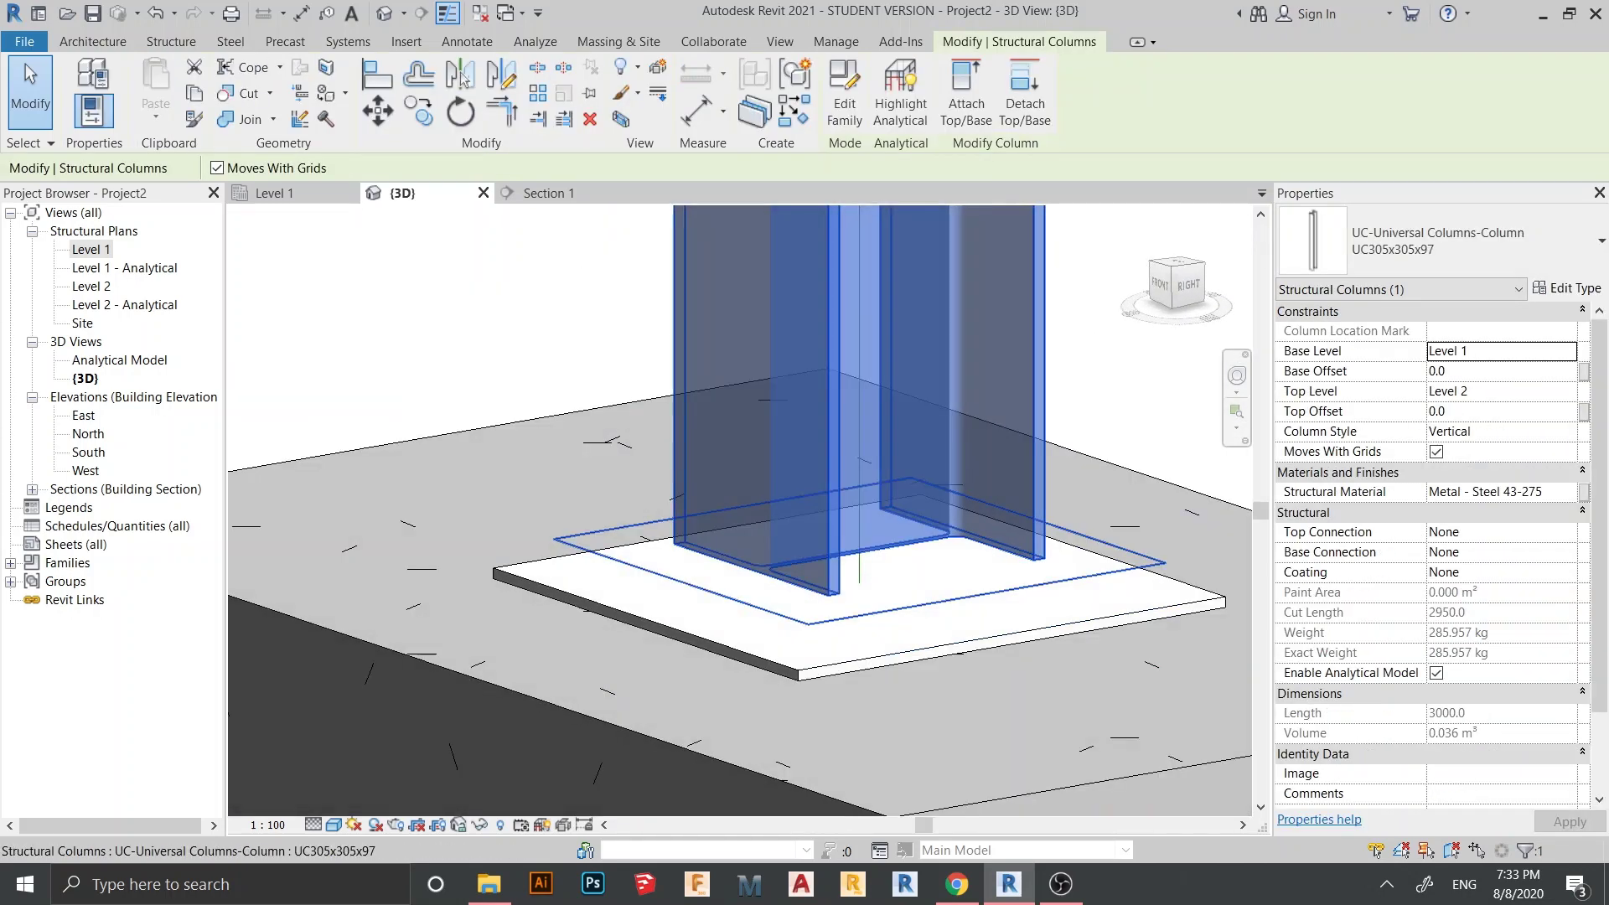
scroll(822, 629, "down", 3)
key("Escape")
middle_click_drag(822, 628, 981, 654, "shift")
middle_click_drag(980, 654, 1018, 694)
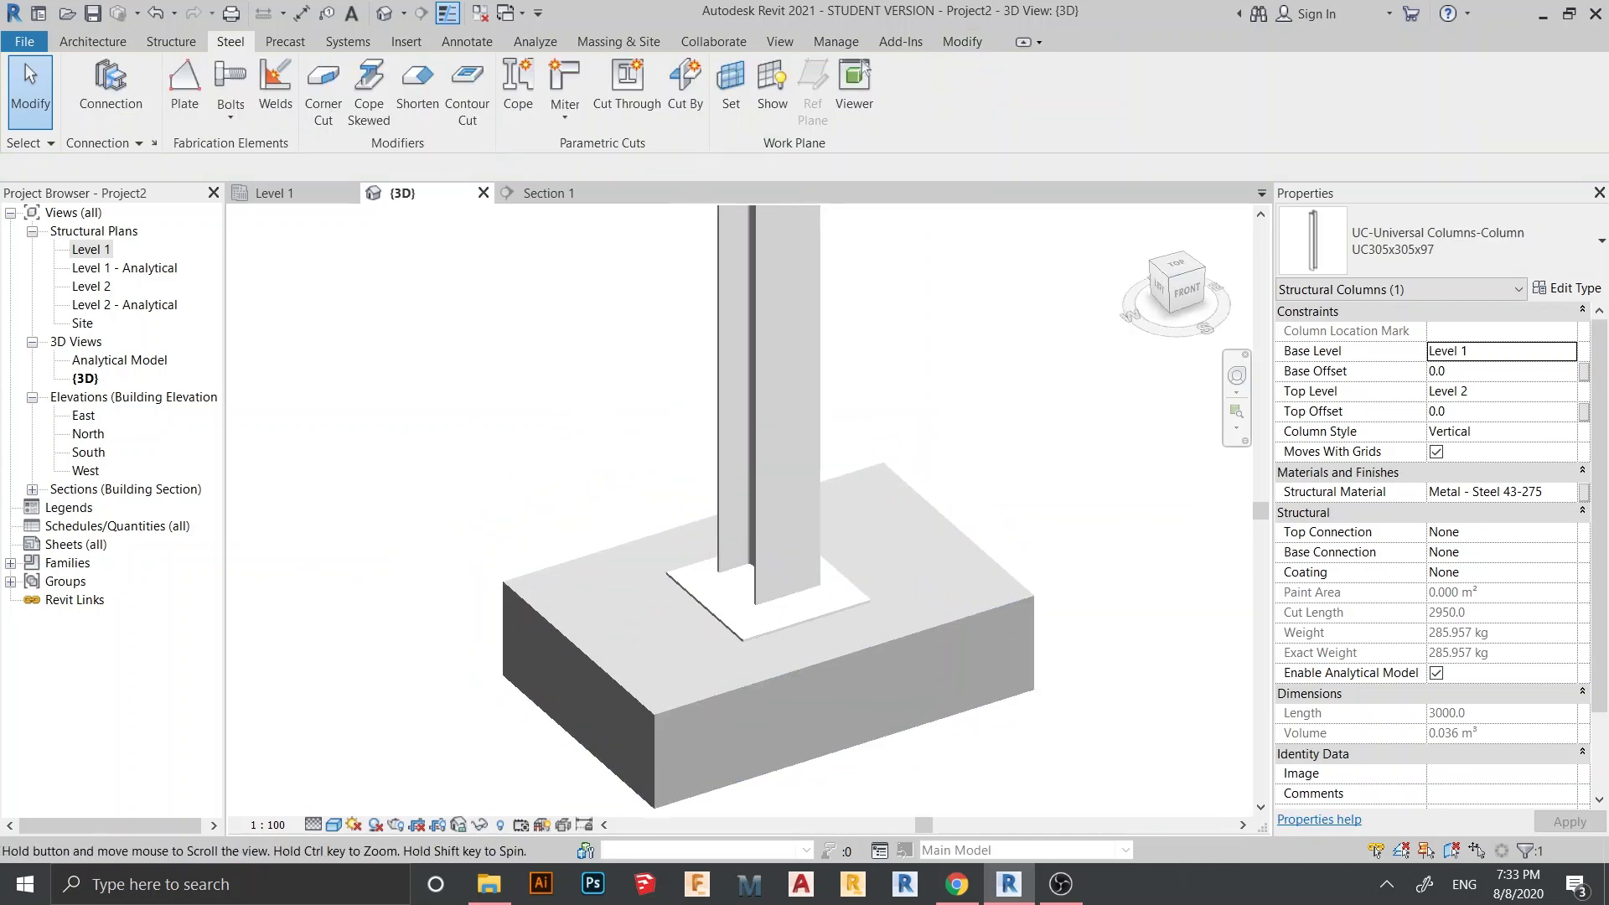
mouse_move(691, 577)
middle_mouse_down("shift")
mouse_move(704, 587)
mouse_move(678, 598)
middle_mouse_up("shift")
scroll(704, 587, "up", 2)
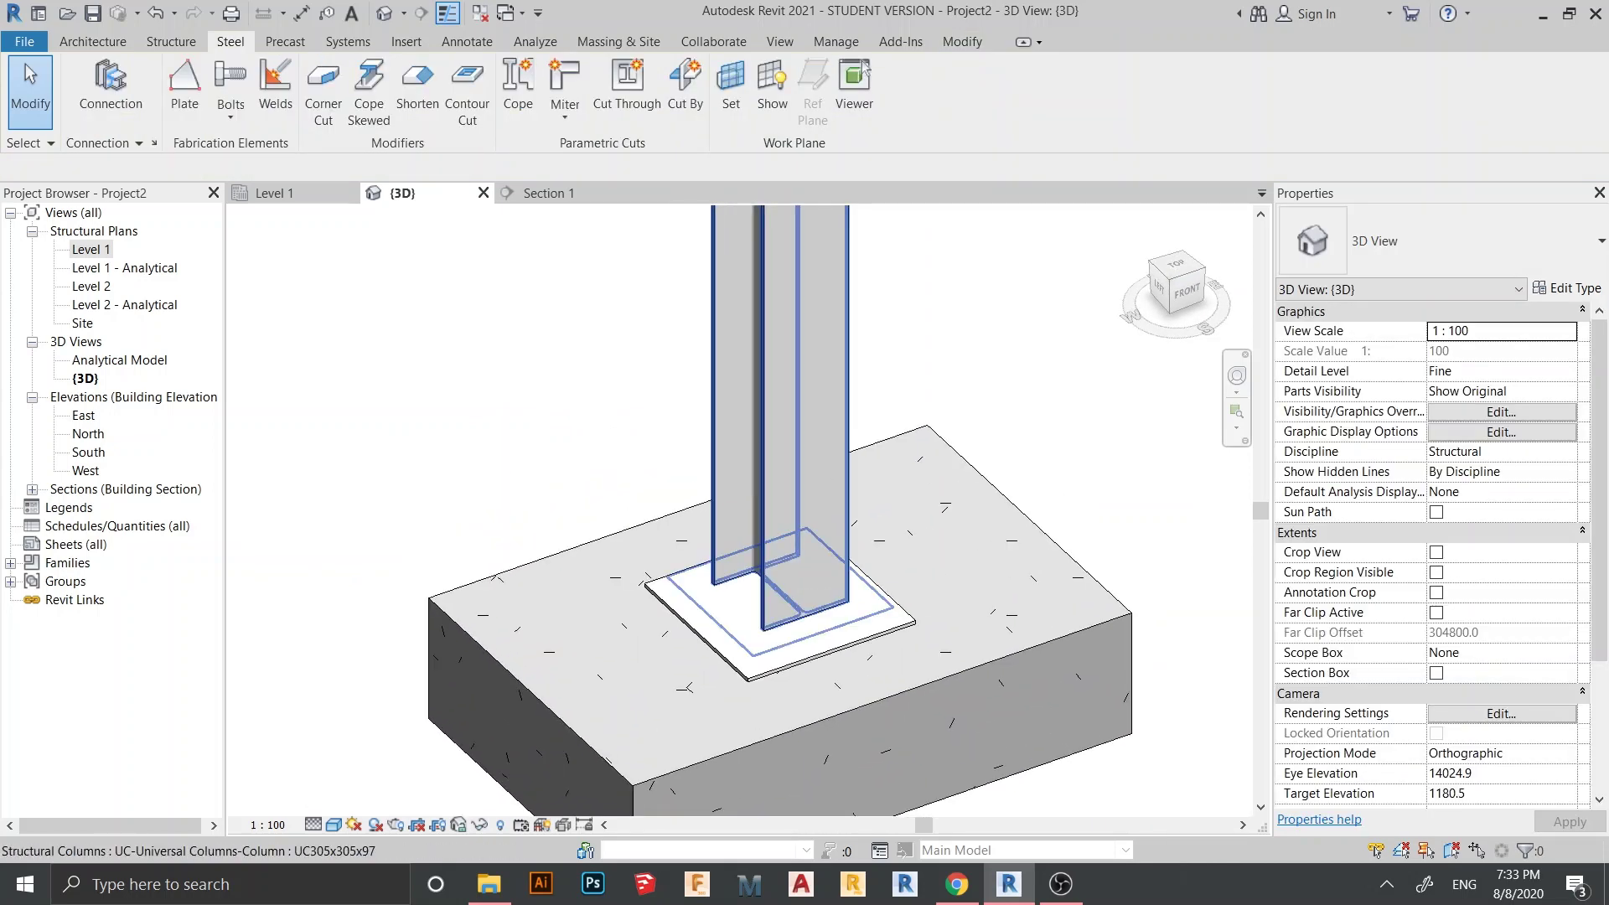
scroll(775, 688, "up", 5)
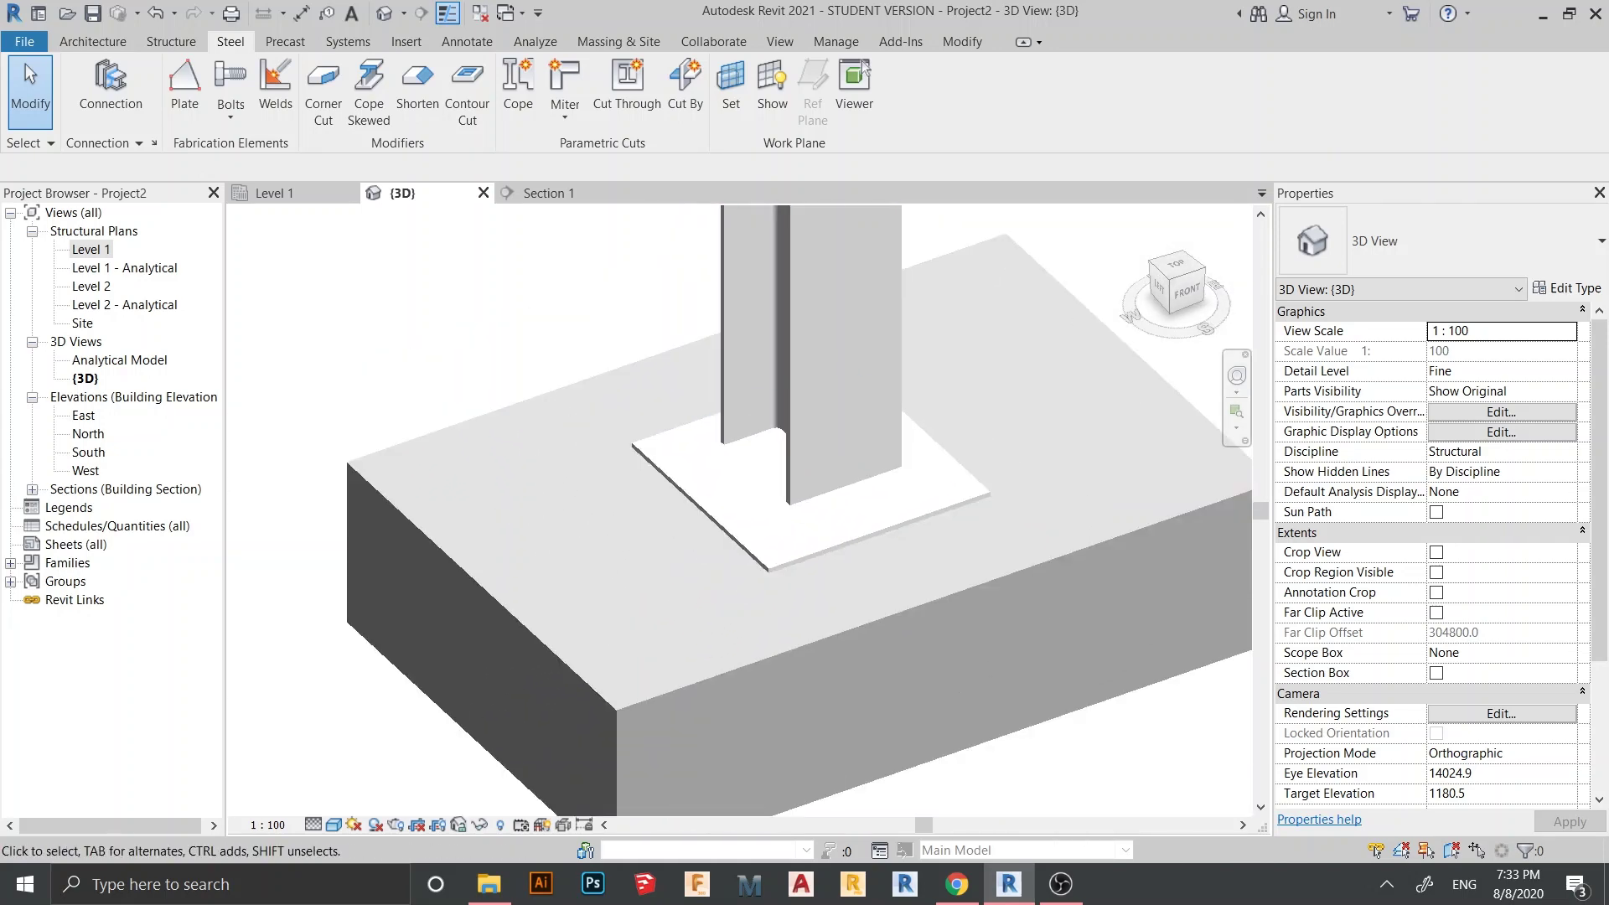
Step: Start an anchor pattern connecting the base plate, dismissing the save reminder and using the plate's top face for placement
left_click(230, 116)
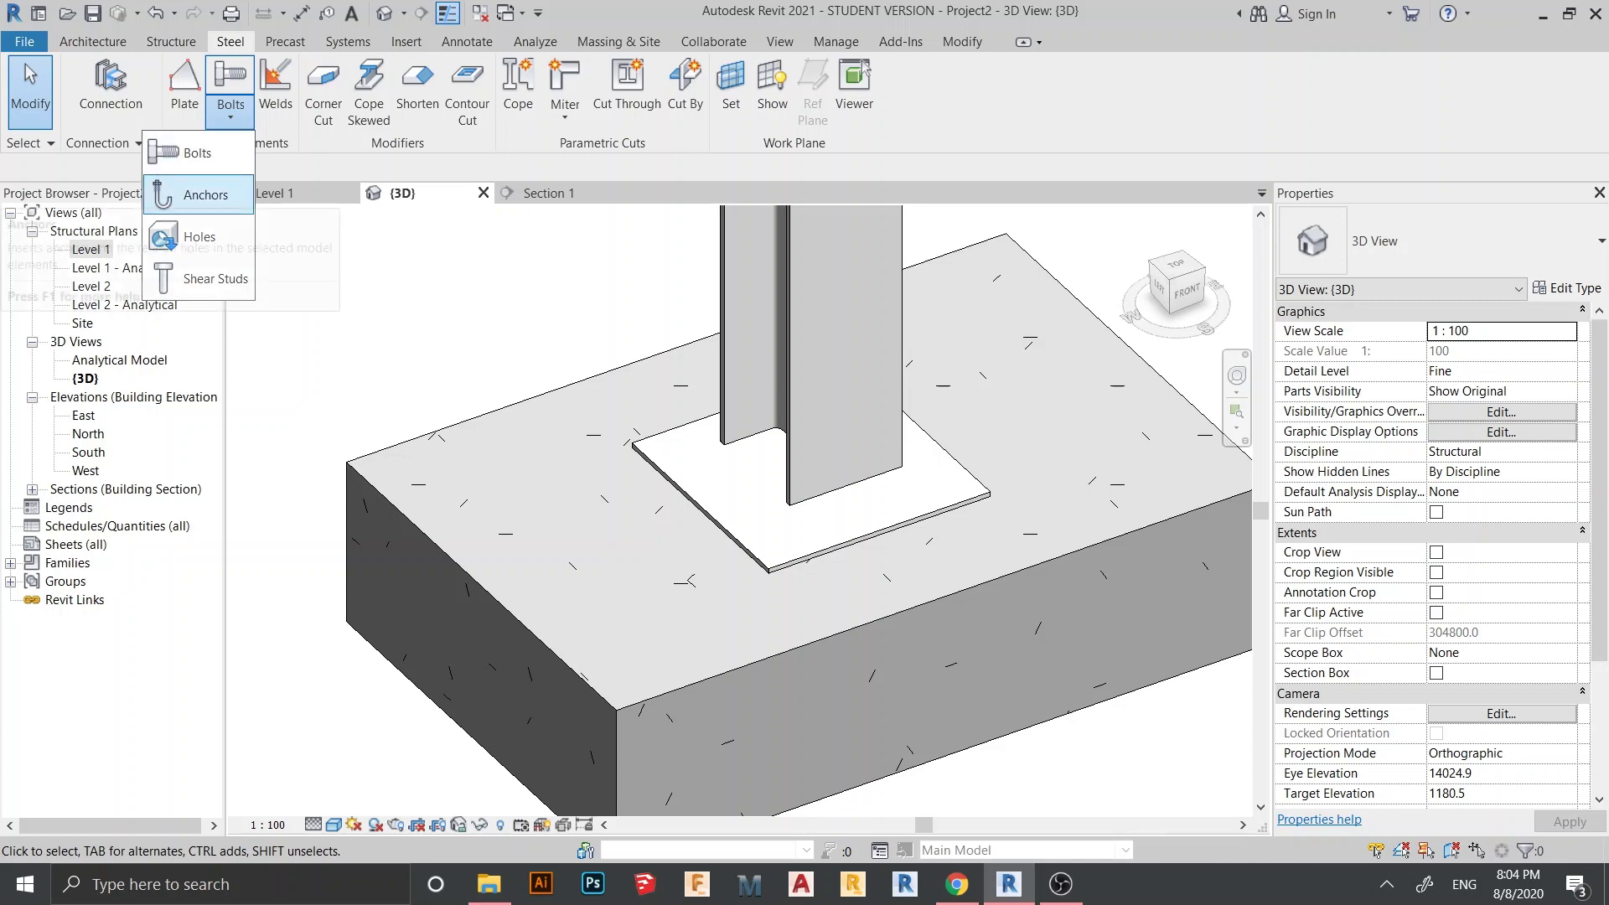
left_click(201, 194)
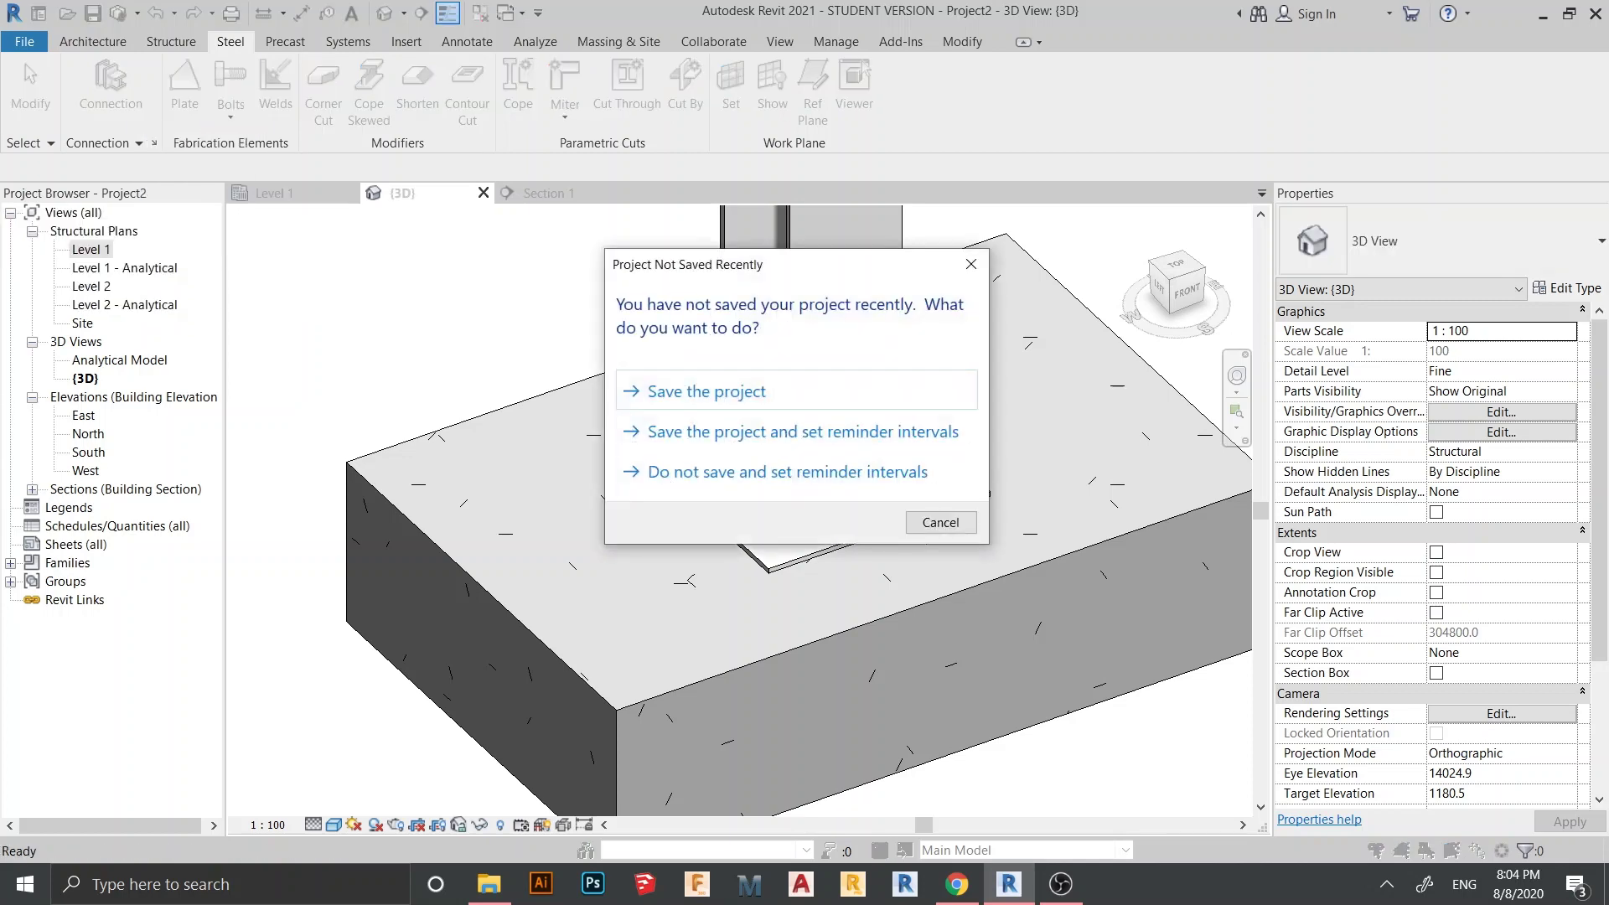
left_click(971, 264)
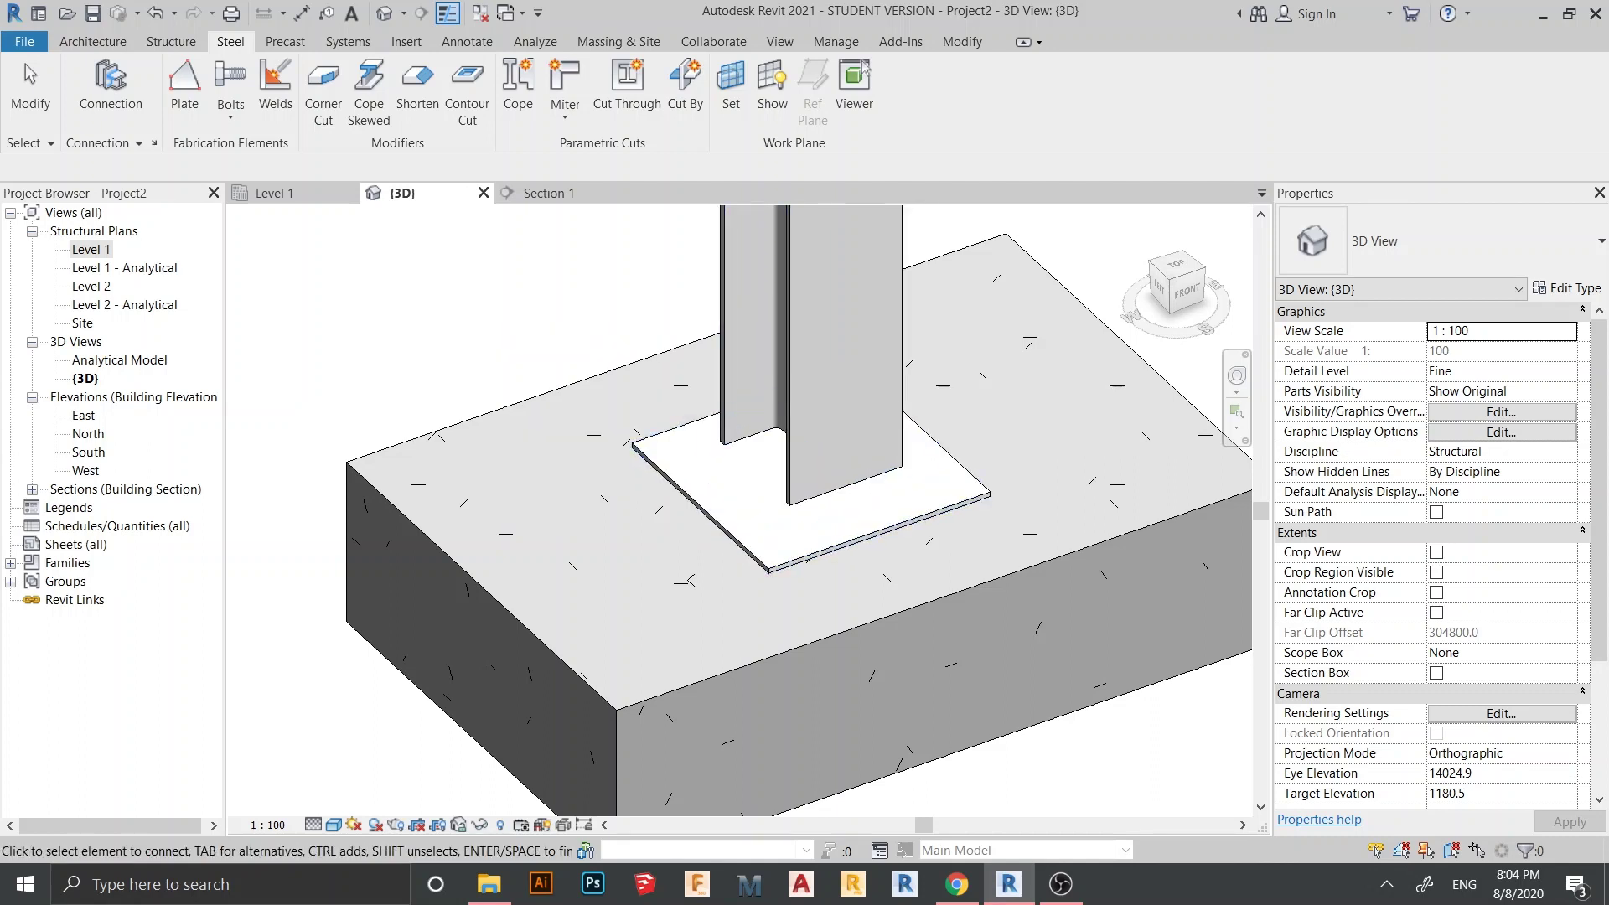
left_click(787, 553)
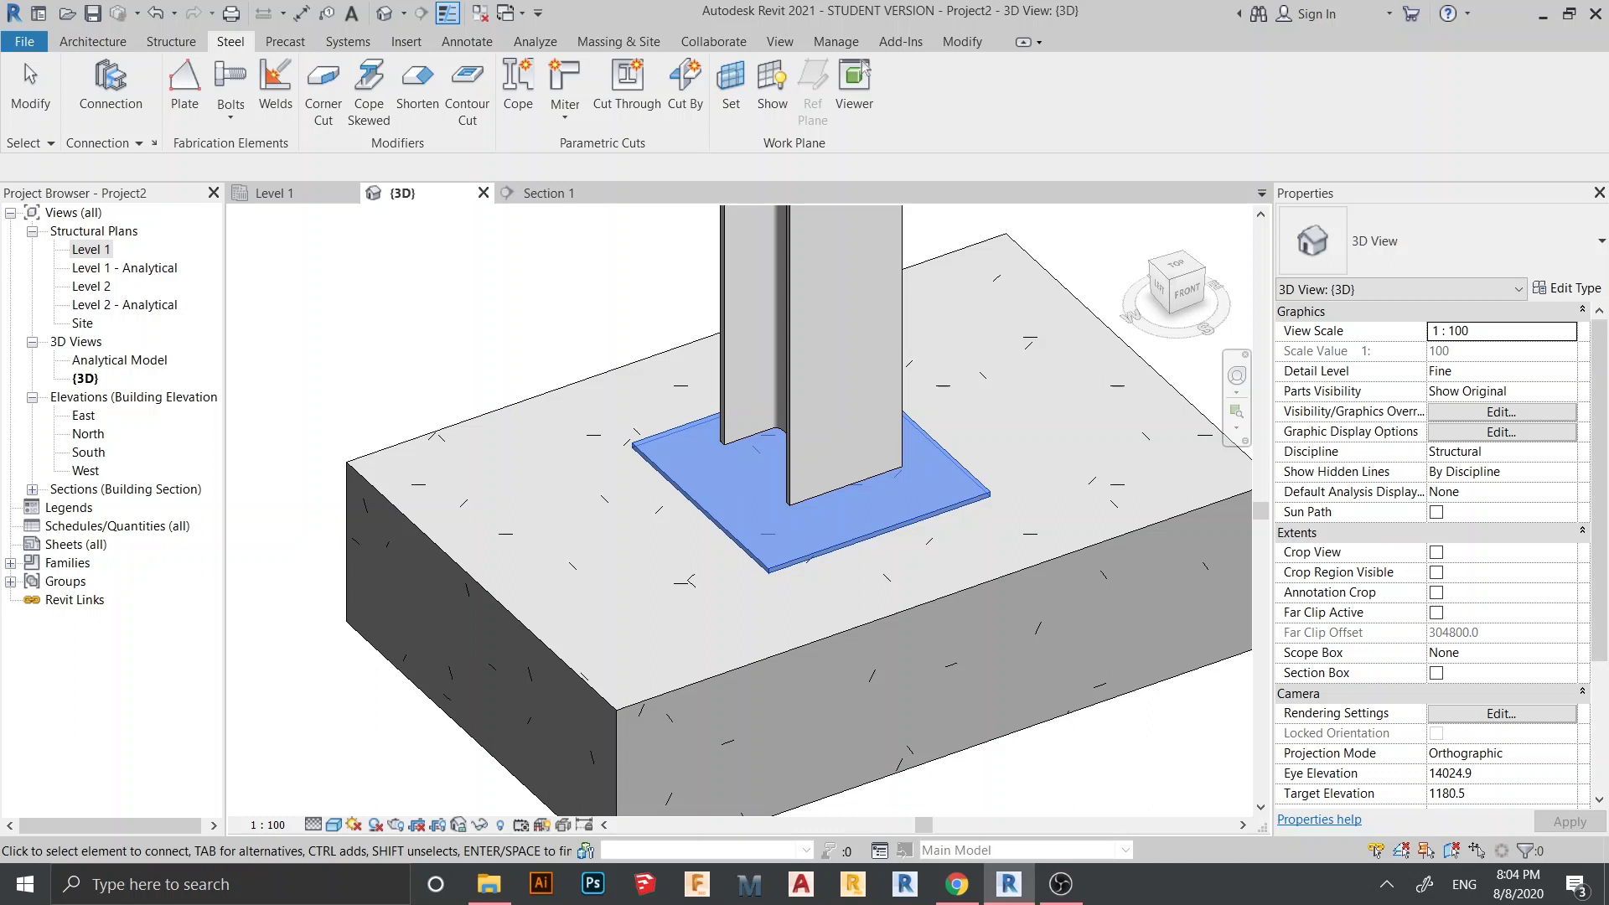
key("Return")
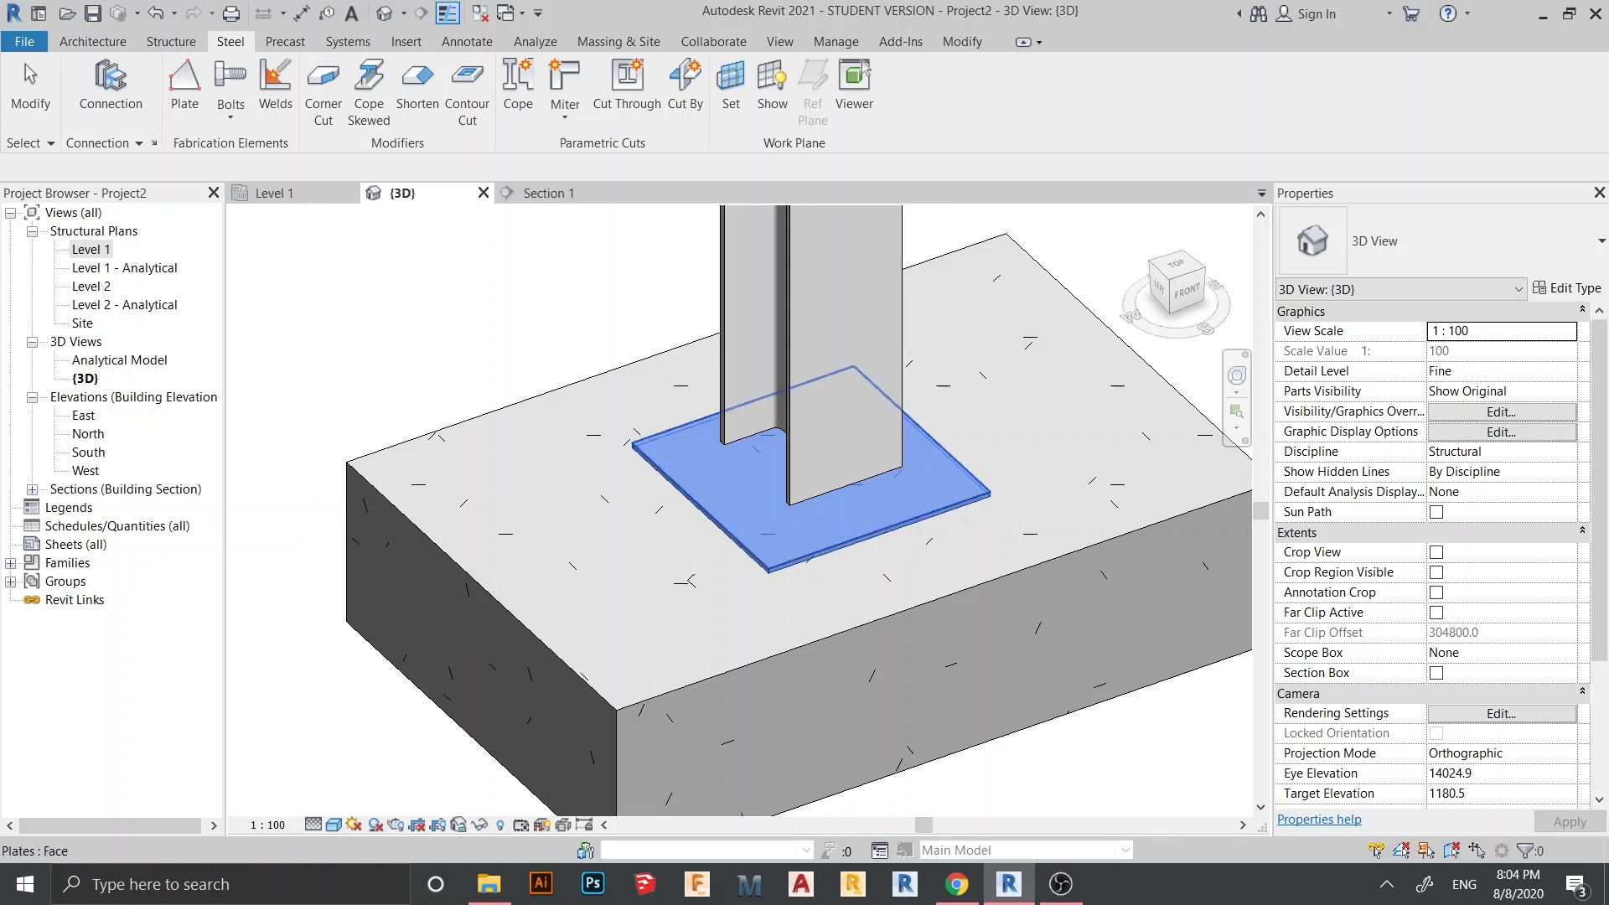
left_click(678, 493)
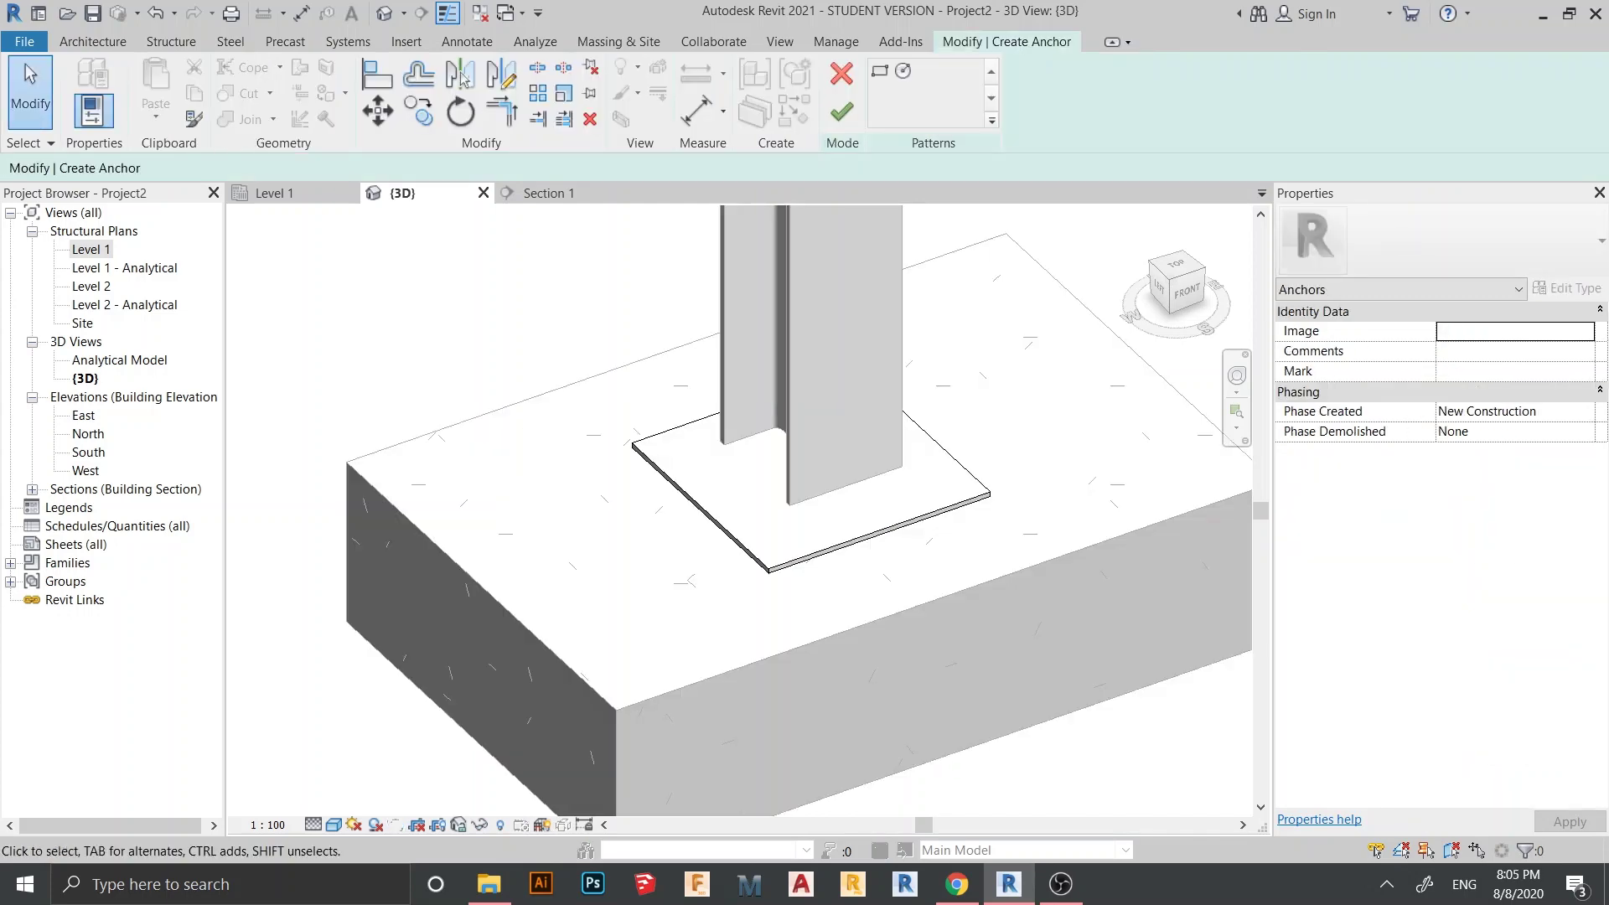
Step: Set the 3D view's visual style to Wireframe to expose all corners of the base plate
scroll(809, 365, "down", 2)
mouse_move(746, 520)
middle_mouse_down("shift")
mouse_move(838, 516)
mouse_move(729, 537)
middle_mouse_up("shift")
left_click(333, 825)
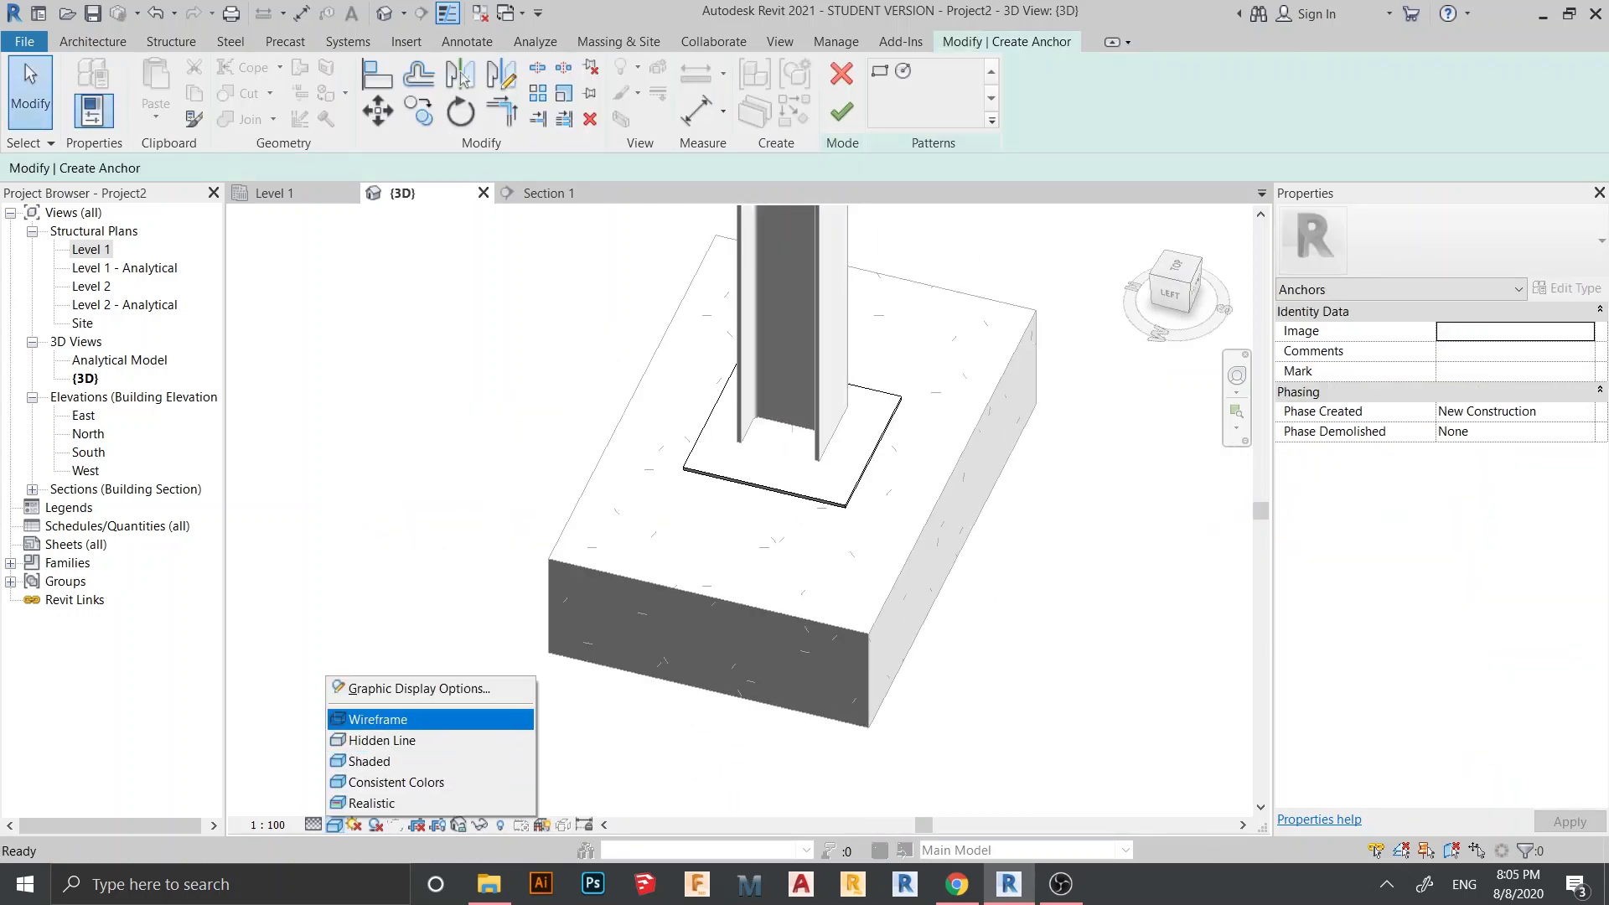
left_click(377, 719)
middle_click_drag(805, 470, 755, 461, "shift")
middle_click_drag(824, 367, 808, 363, "shift")
middle_click_drag(807, 363, 780, 419)
scroll(780, 419, "up", 1)
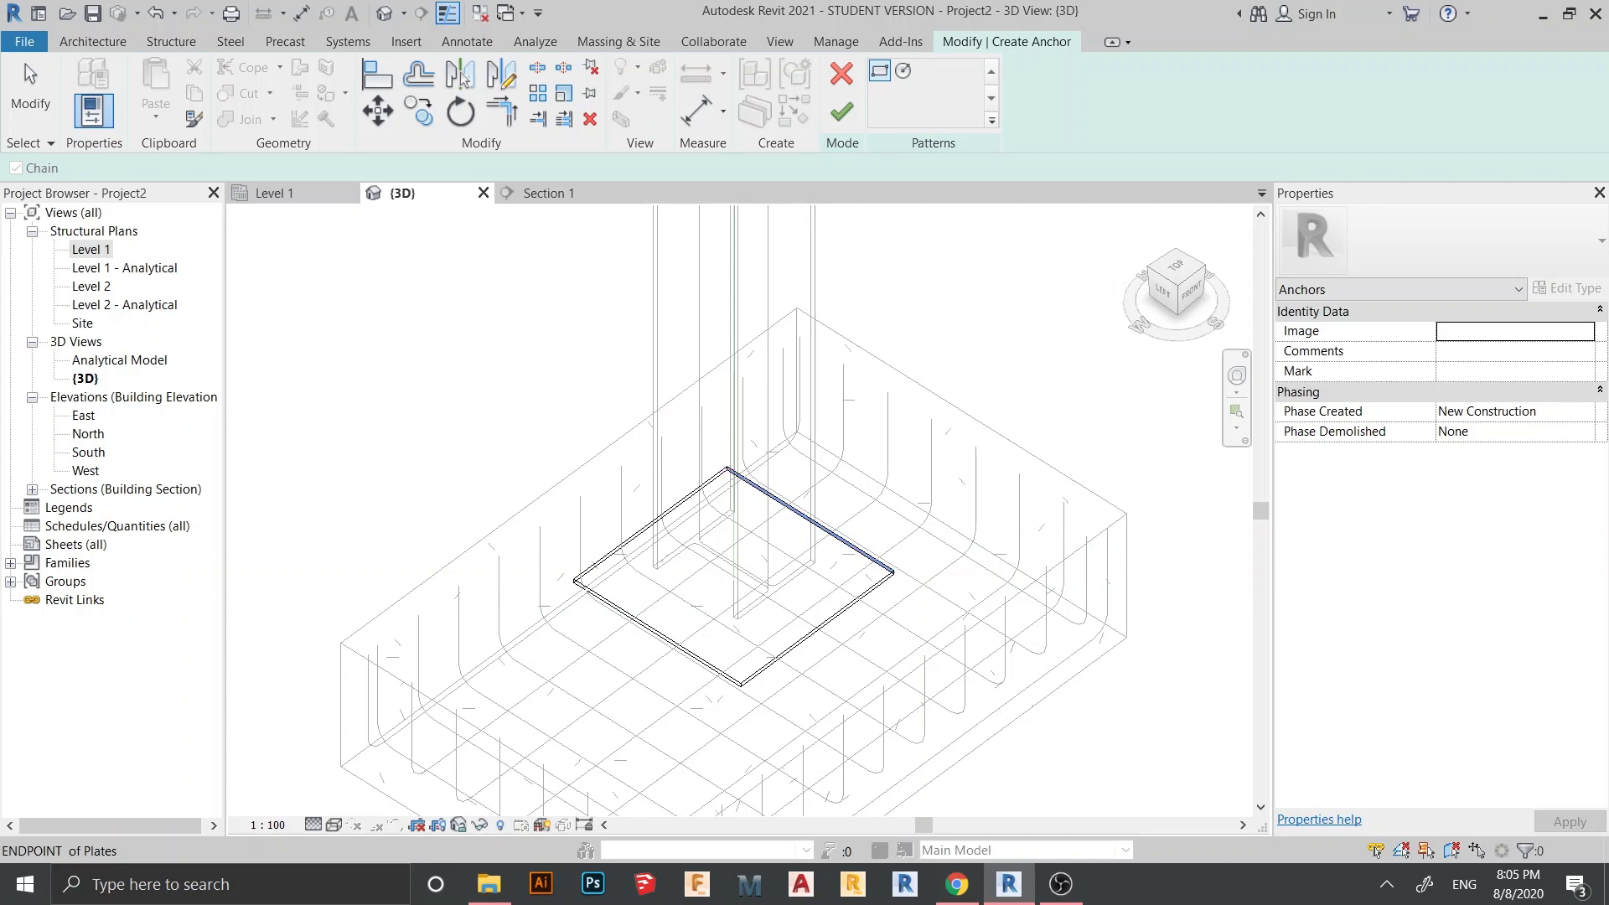
Step: Sketch the rectangular anchor pattern between opposite corners of the base plate's top face and finish the pattern
left_click(726, 468)
scroll(733, 675, "up", 1)
scroll(746, 692, "up", 1)
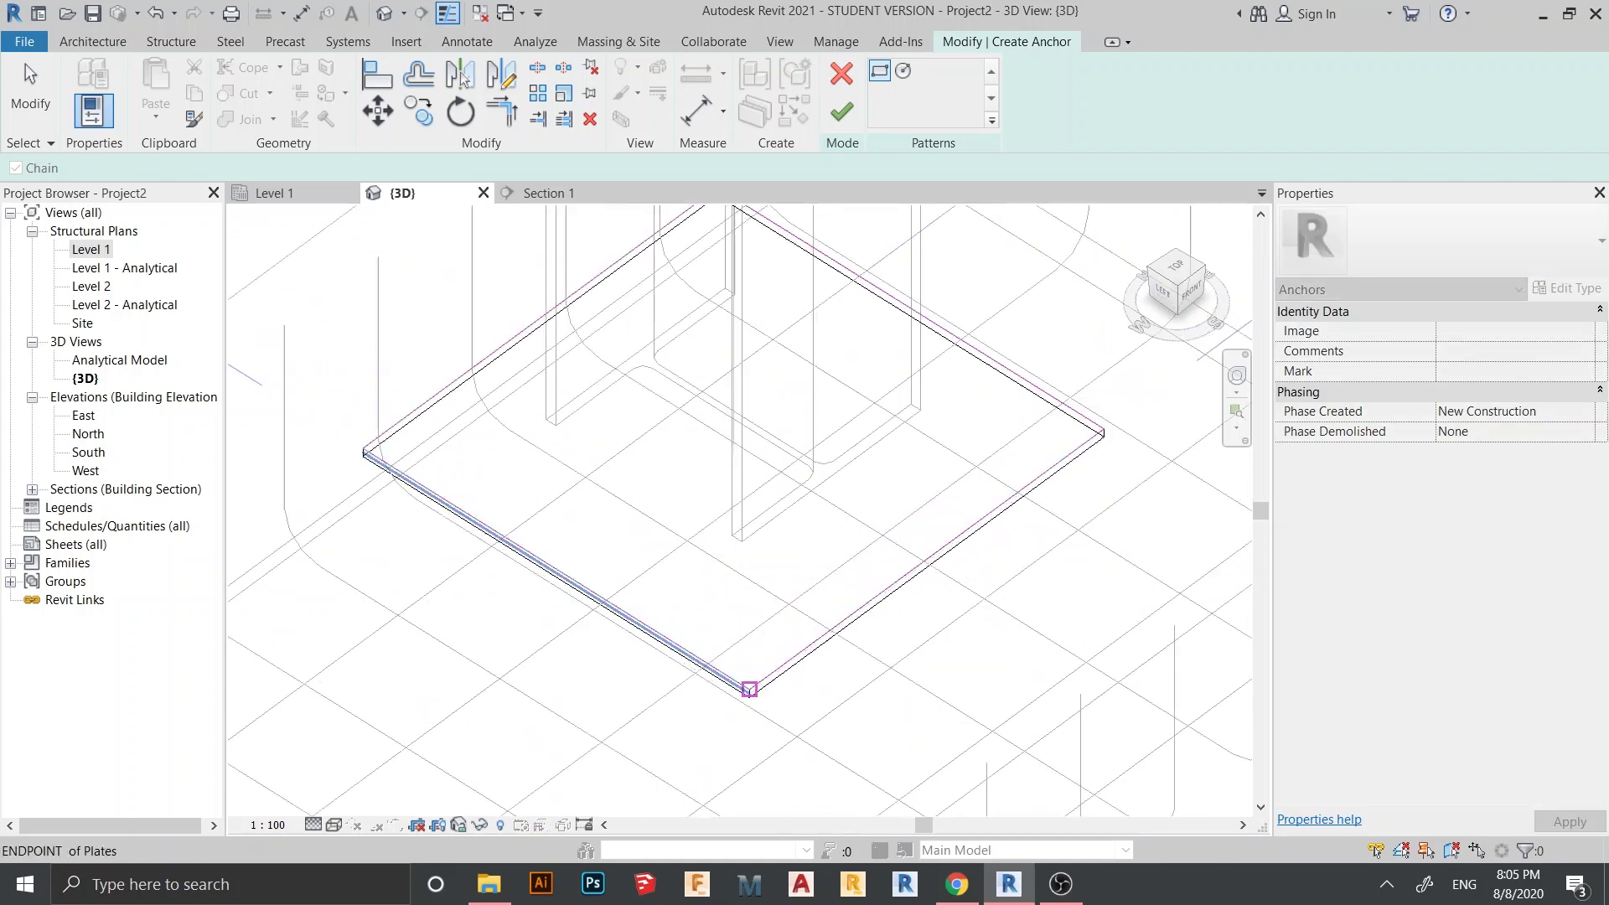
scroll(750, 689, "up", 2)
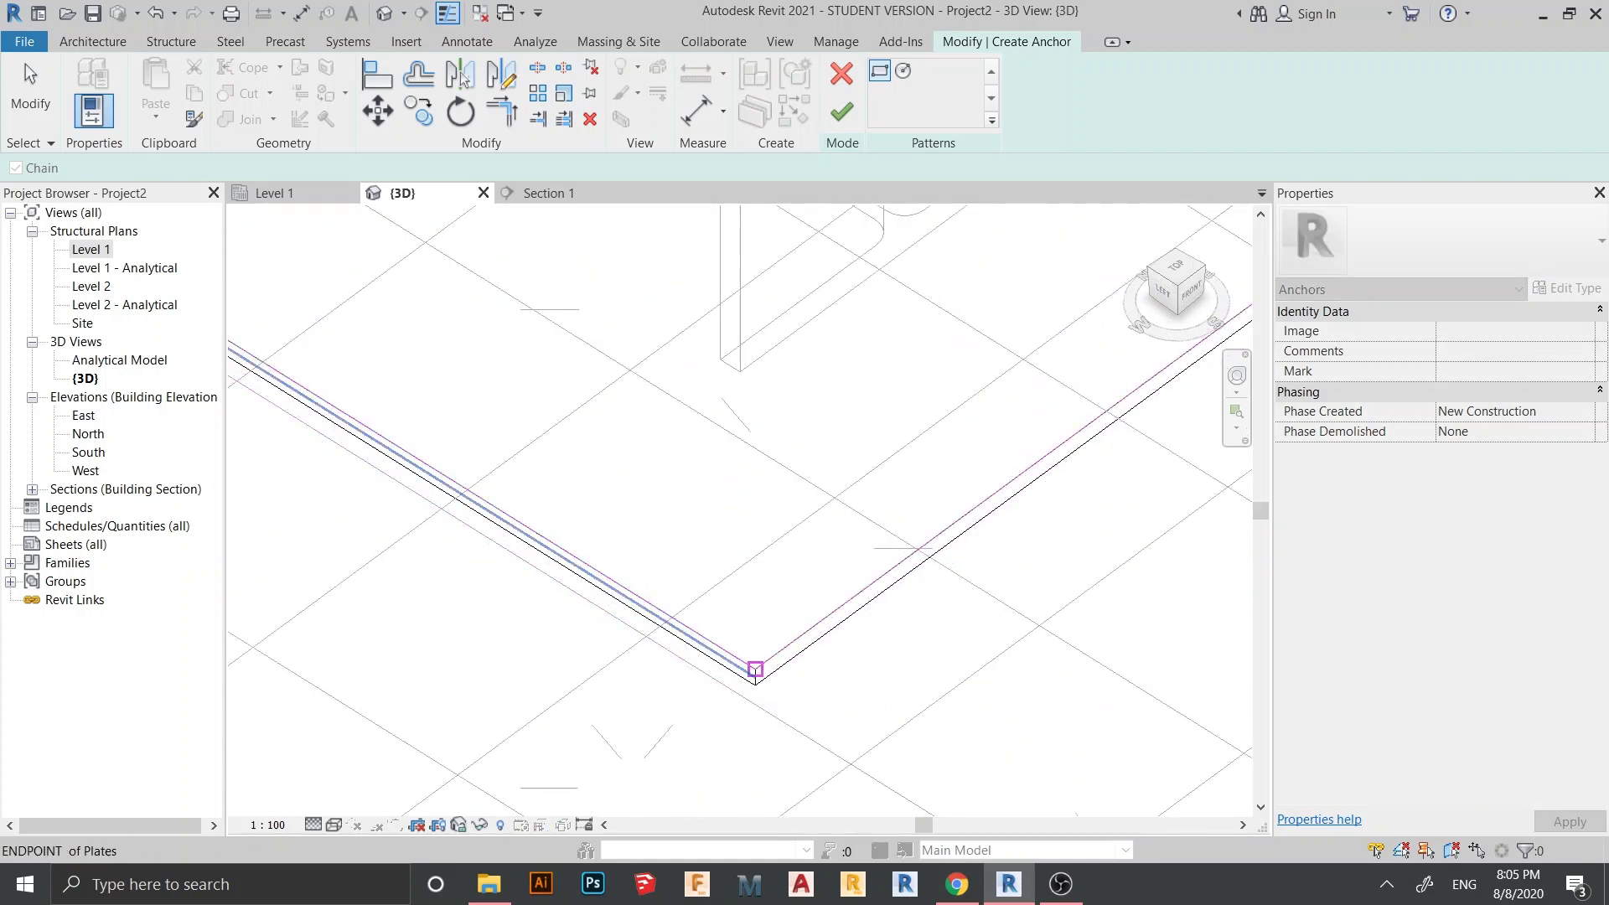
left_click(755, 668)
key("Escape")
scroll(804, 542, "down", 4)
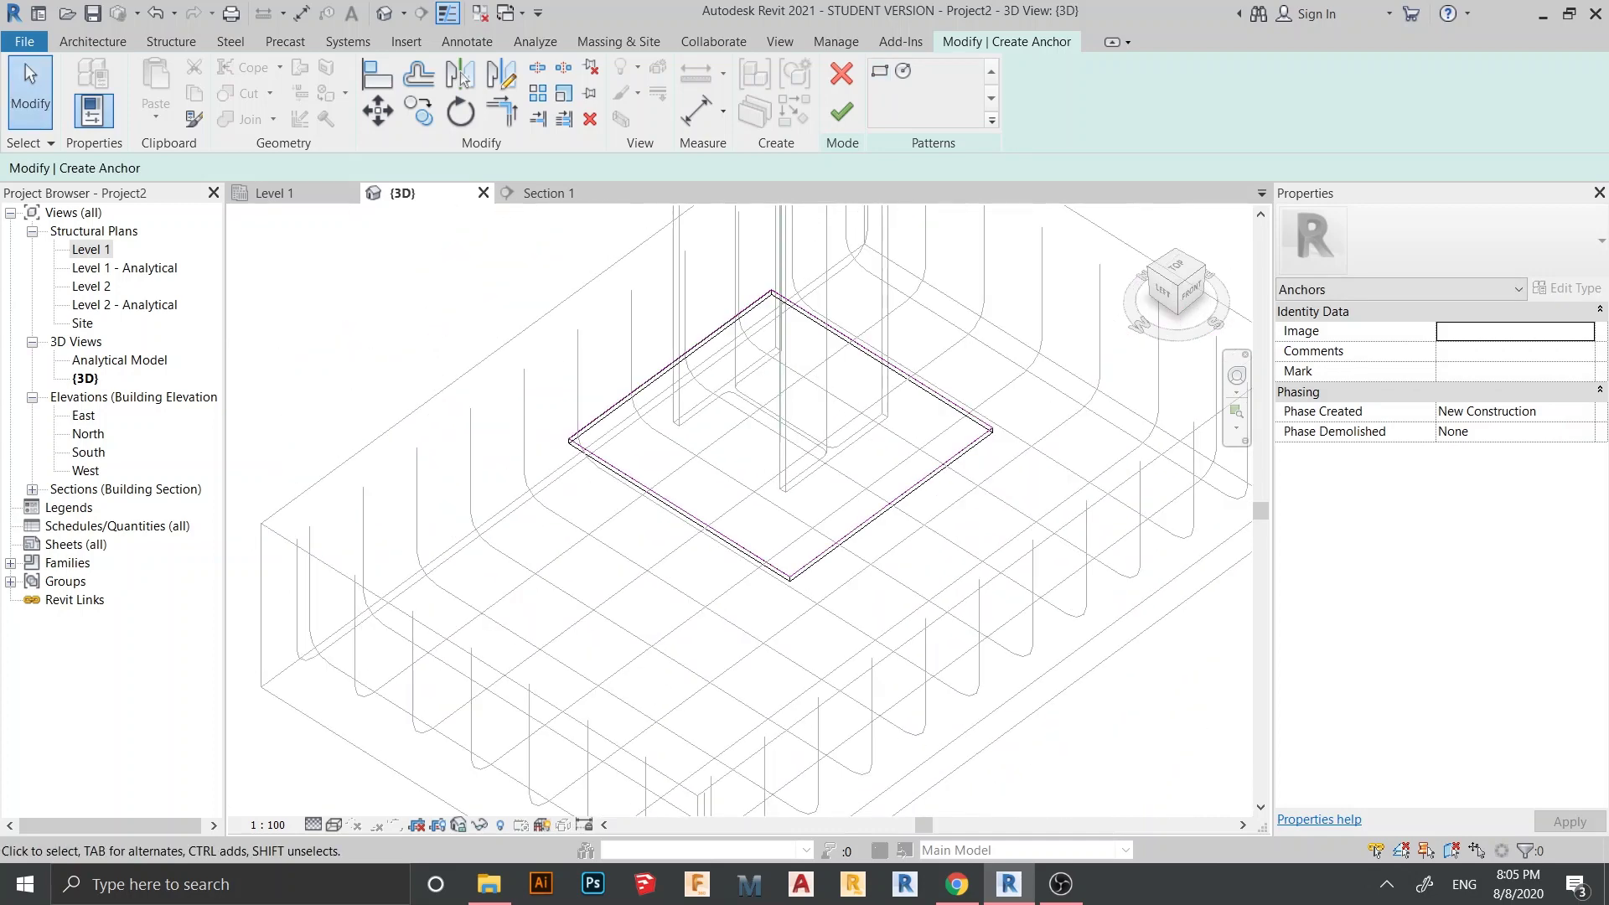
middle_click_drag(805, 542, 835, 642)
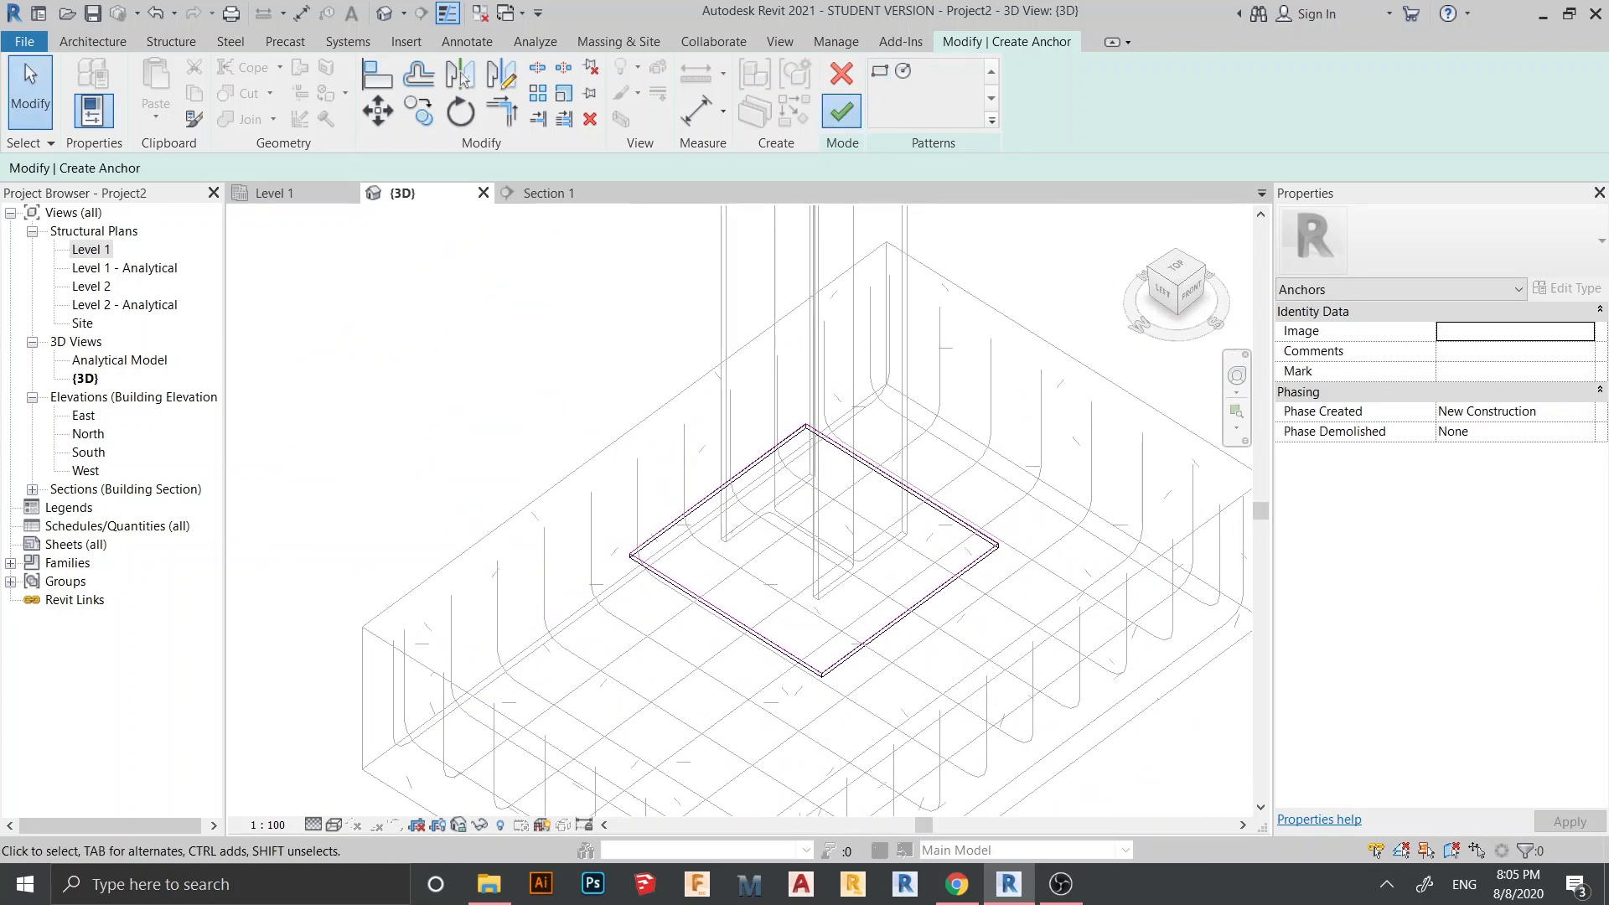
left_click(842, 110)
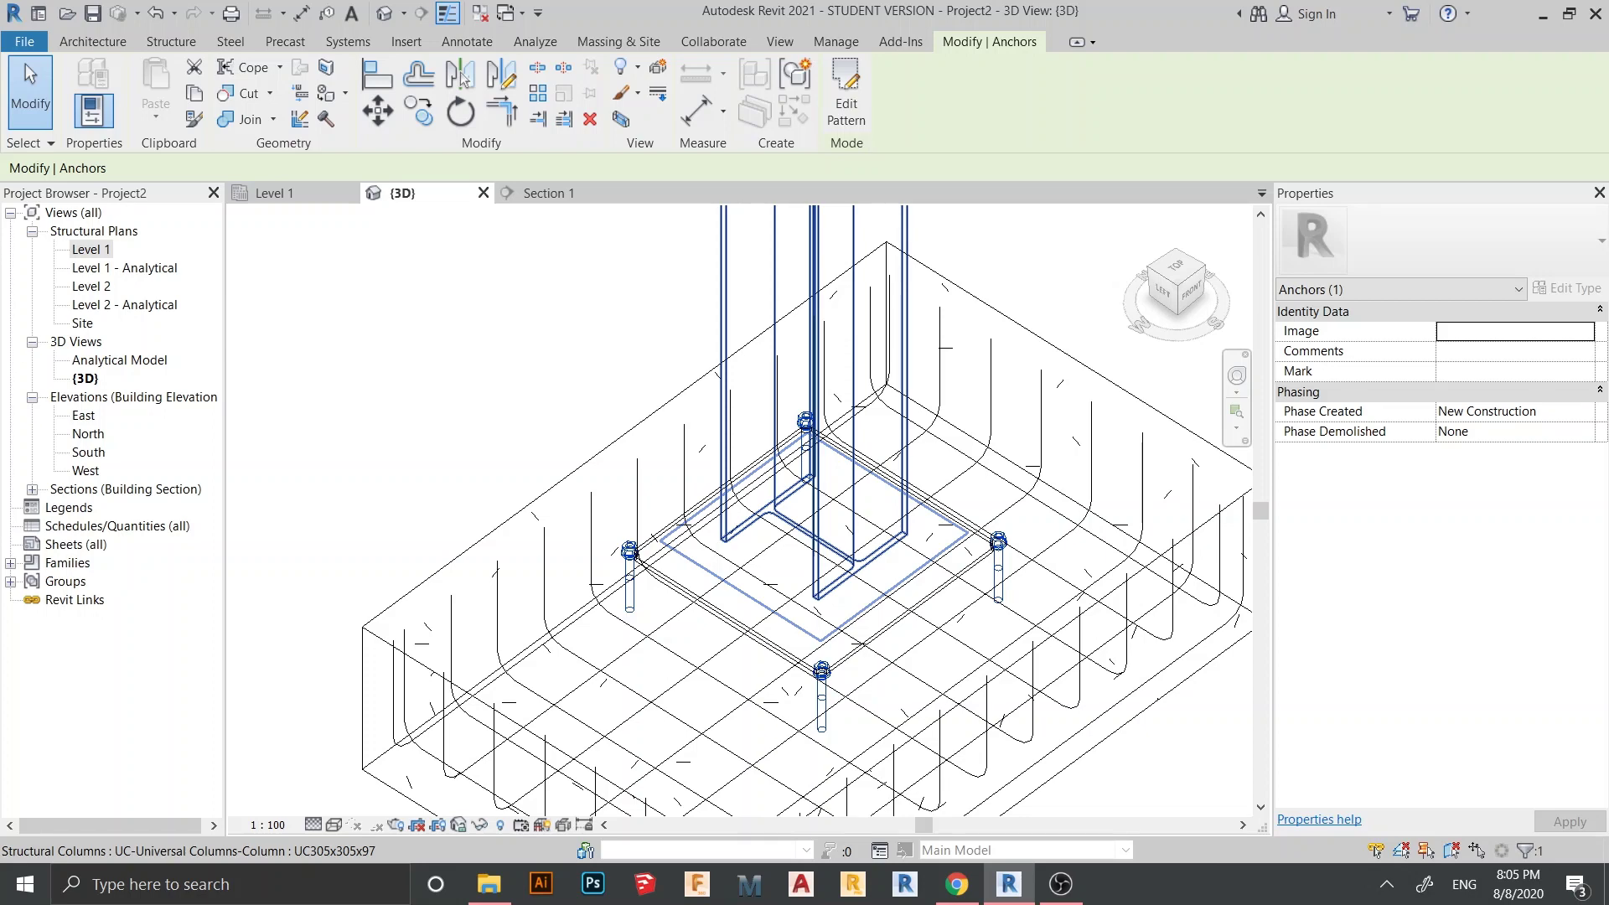
Step: Change the standard of the four corner anchors to German J-Anchor
middle_click_drag(813, 520, 772, 448)
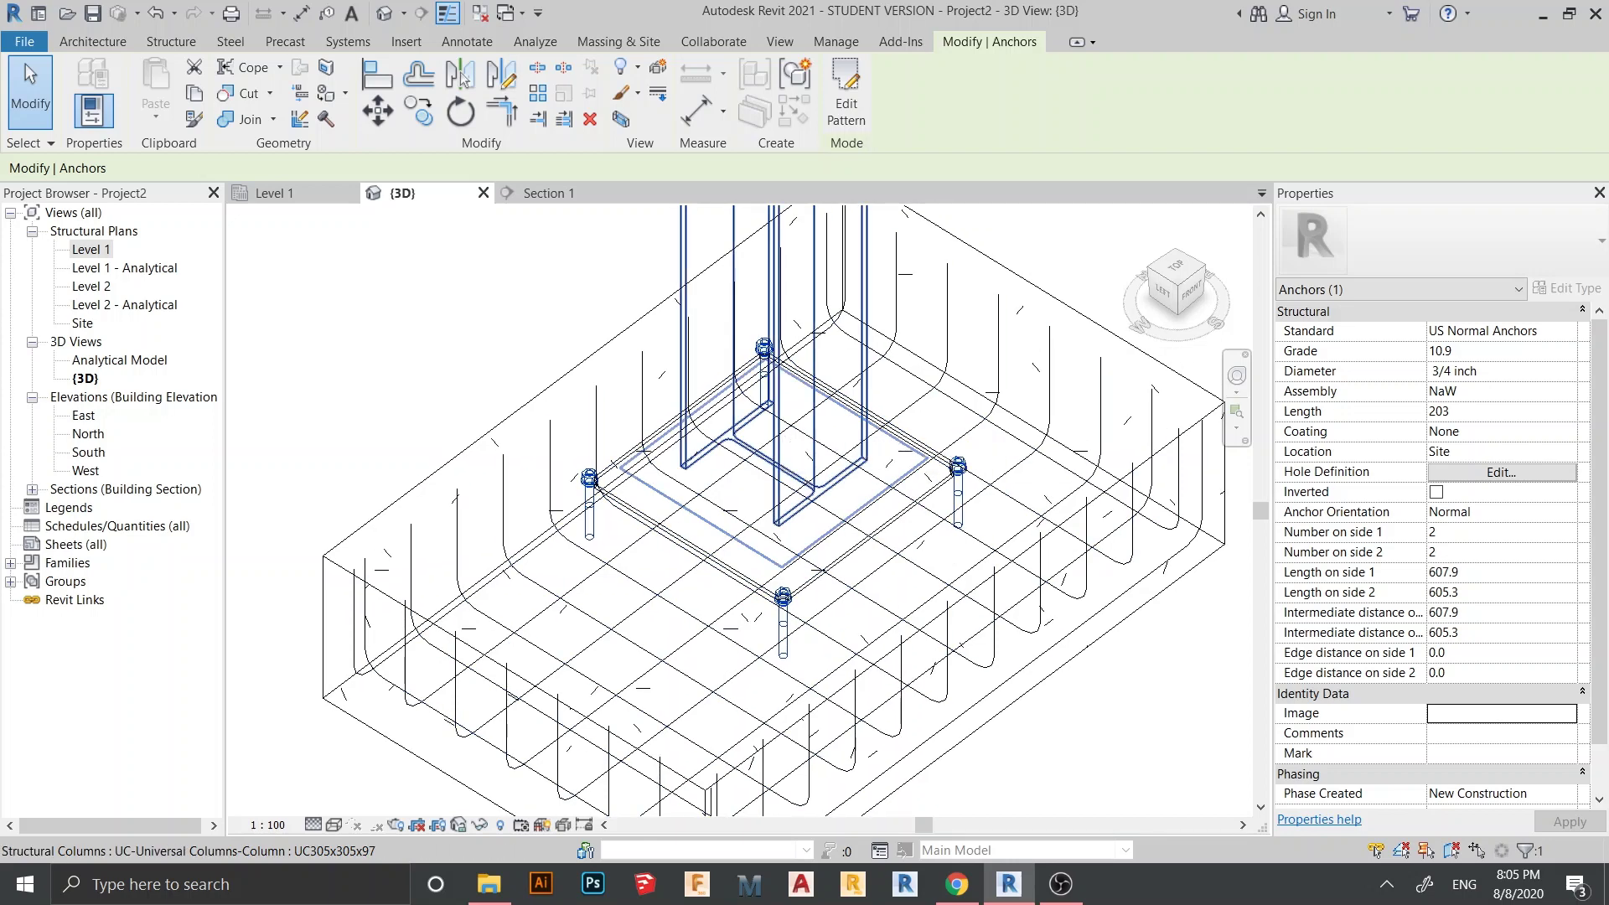
middle_click_drag(778, 415, 747, 428)
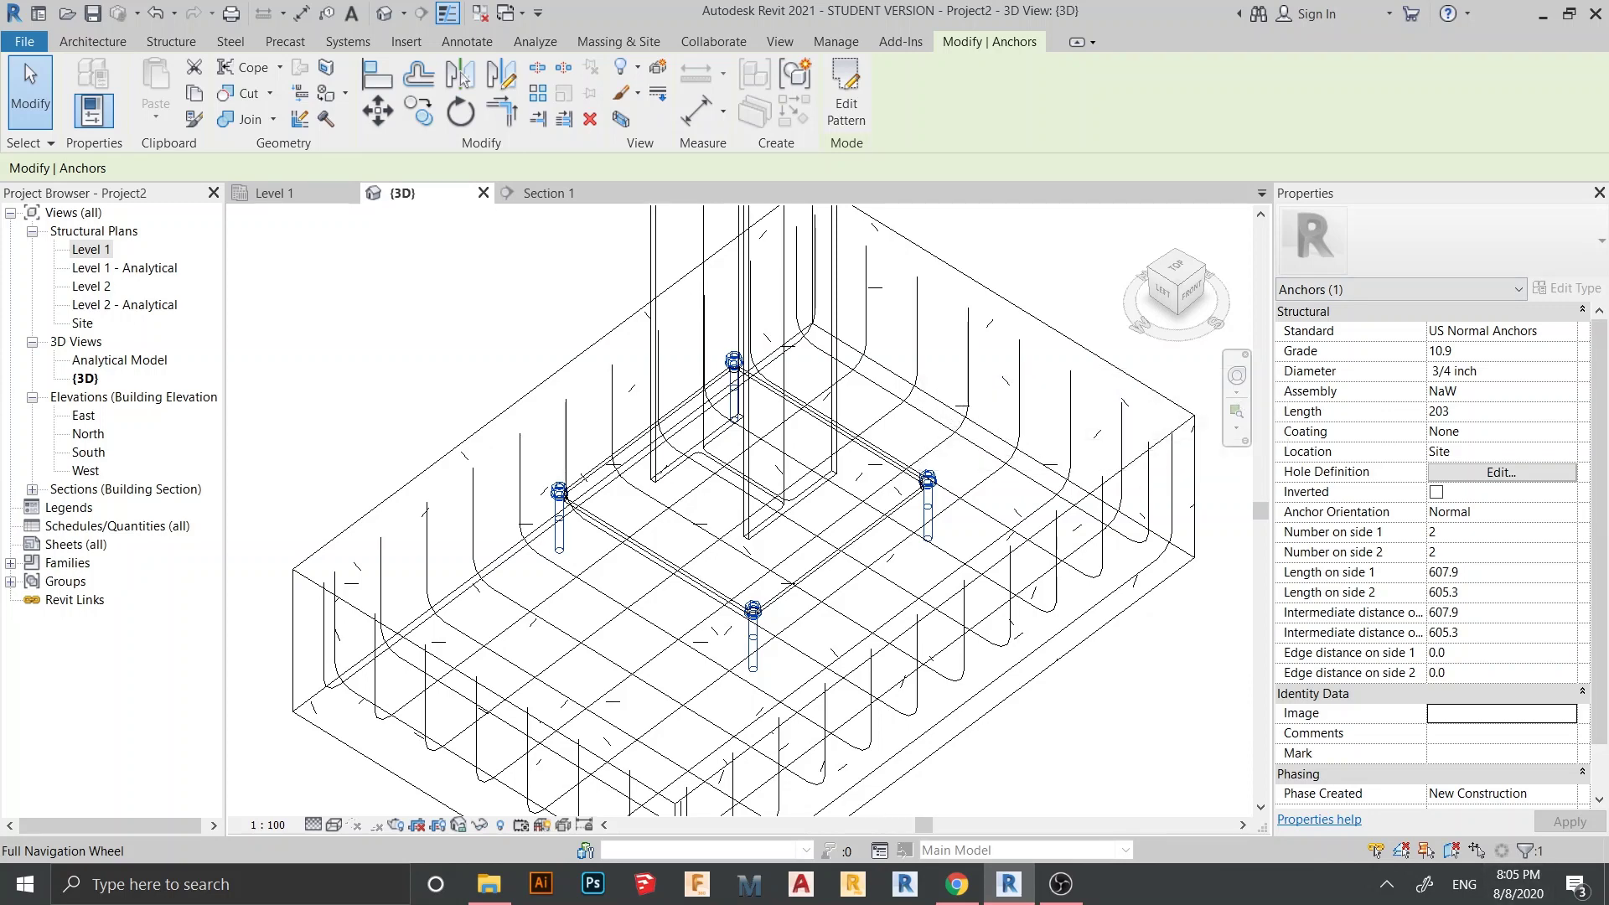
left_click(1501, 330)
left_click(1567, 331)
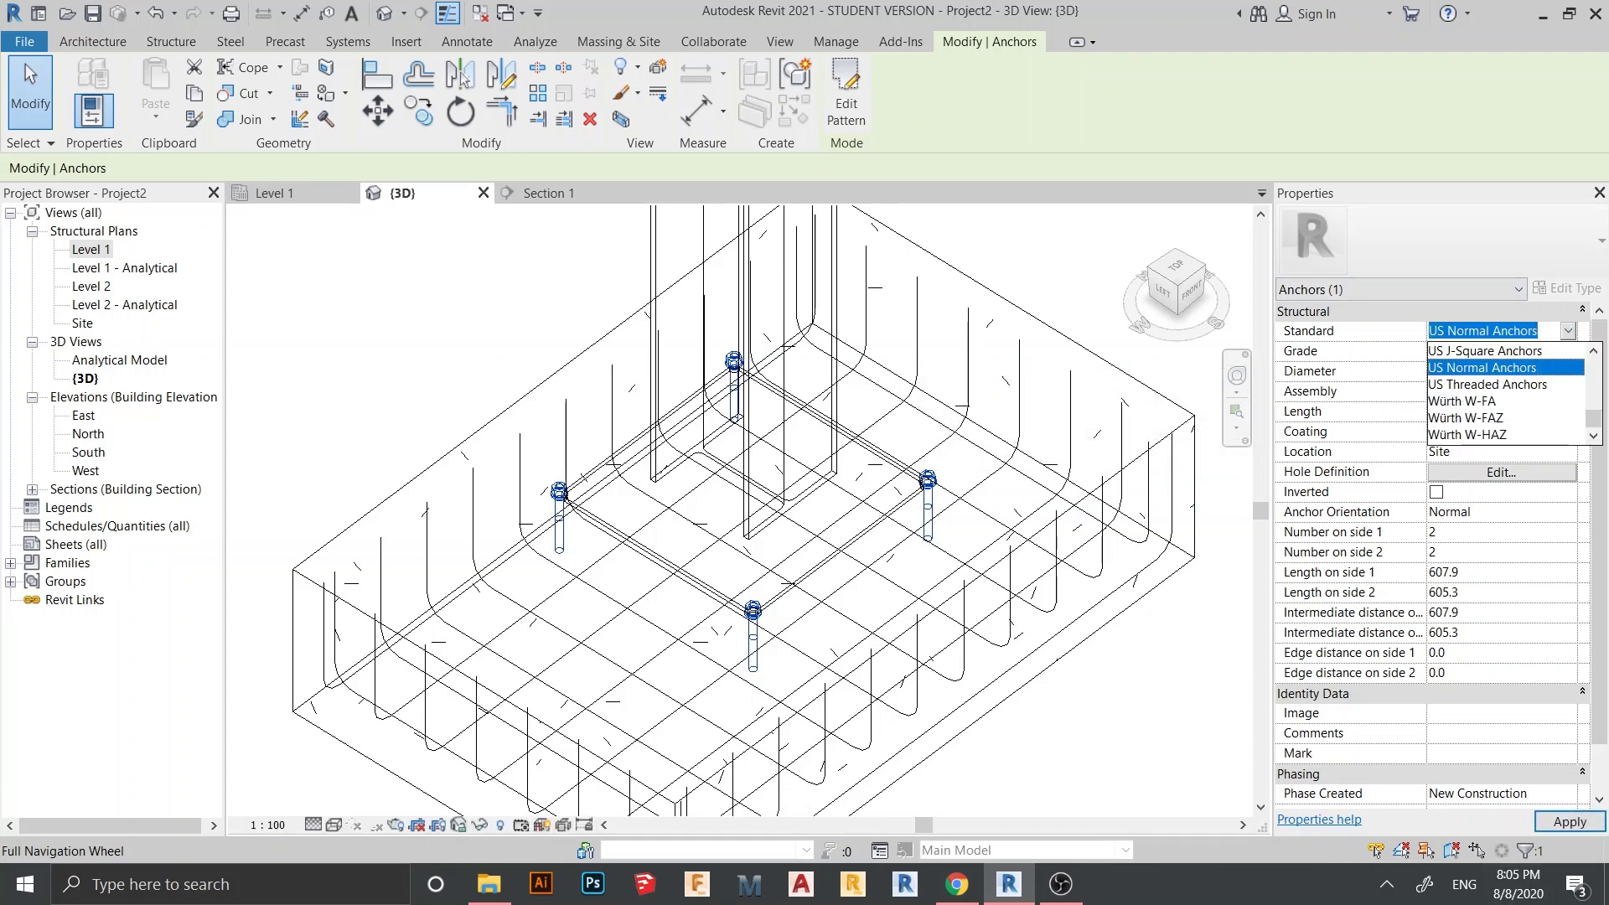
scroll(1505, 392, "up", 2)
scroll(1509, 392, "up", 3)
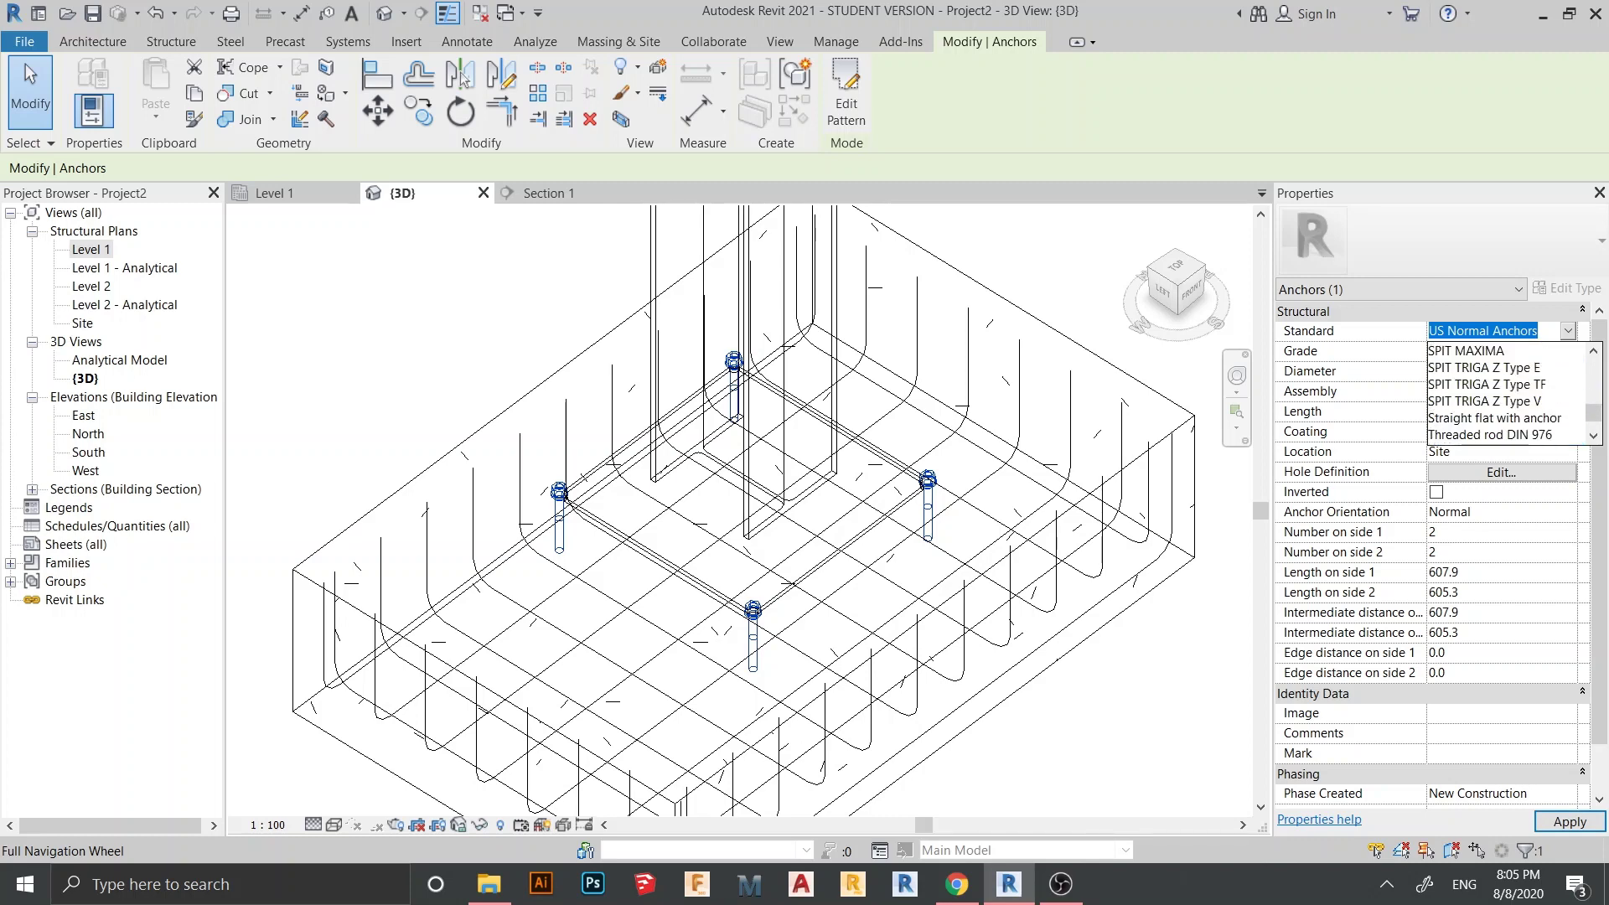
scroll(1509, 393, "up", 6)
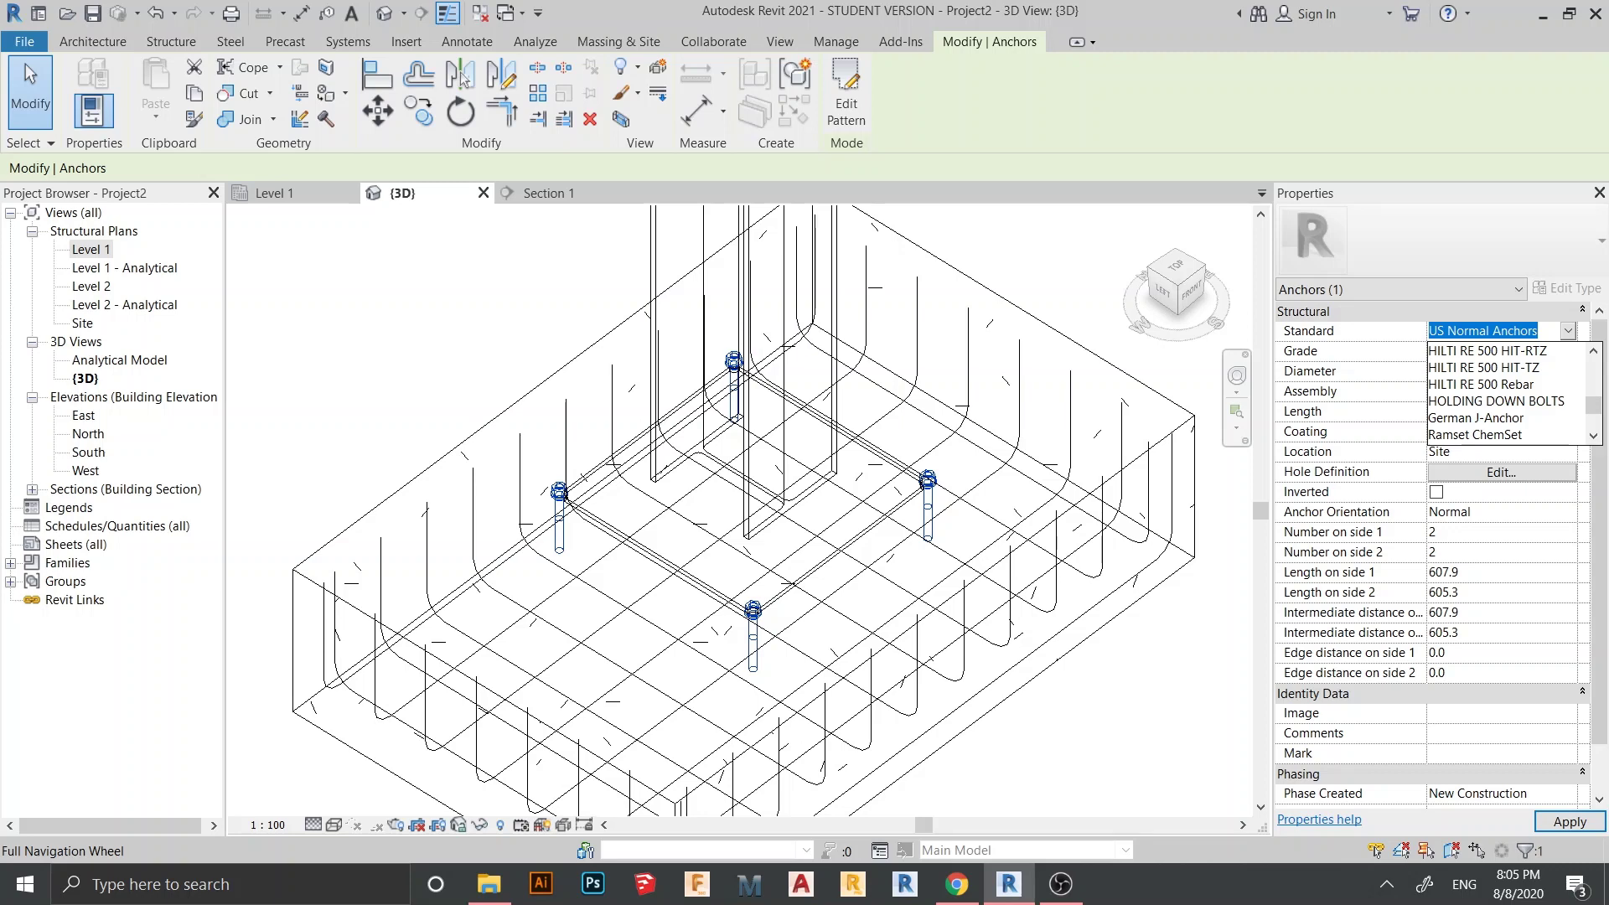
left_click(1475, 418)
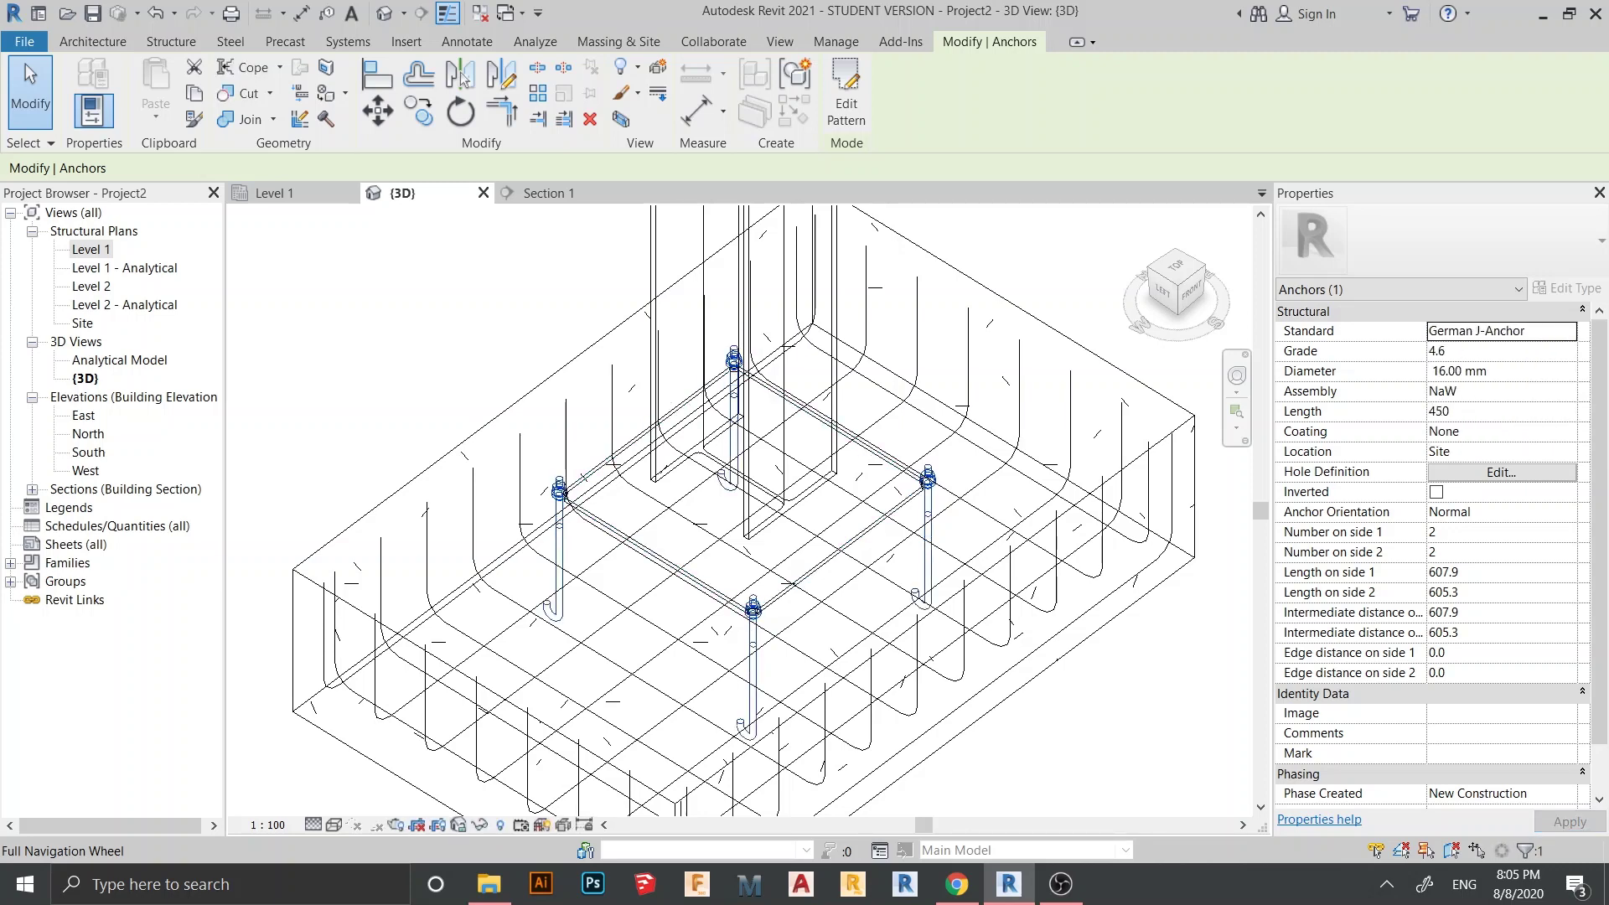
Step: Set the J-anchors' diameter to 24.00 mm
left_click(1475, 370)
left_click(1567, 371)
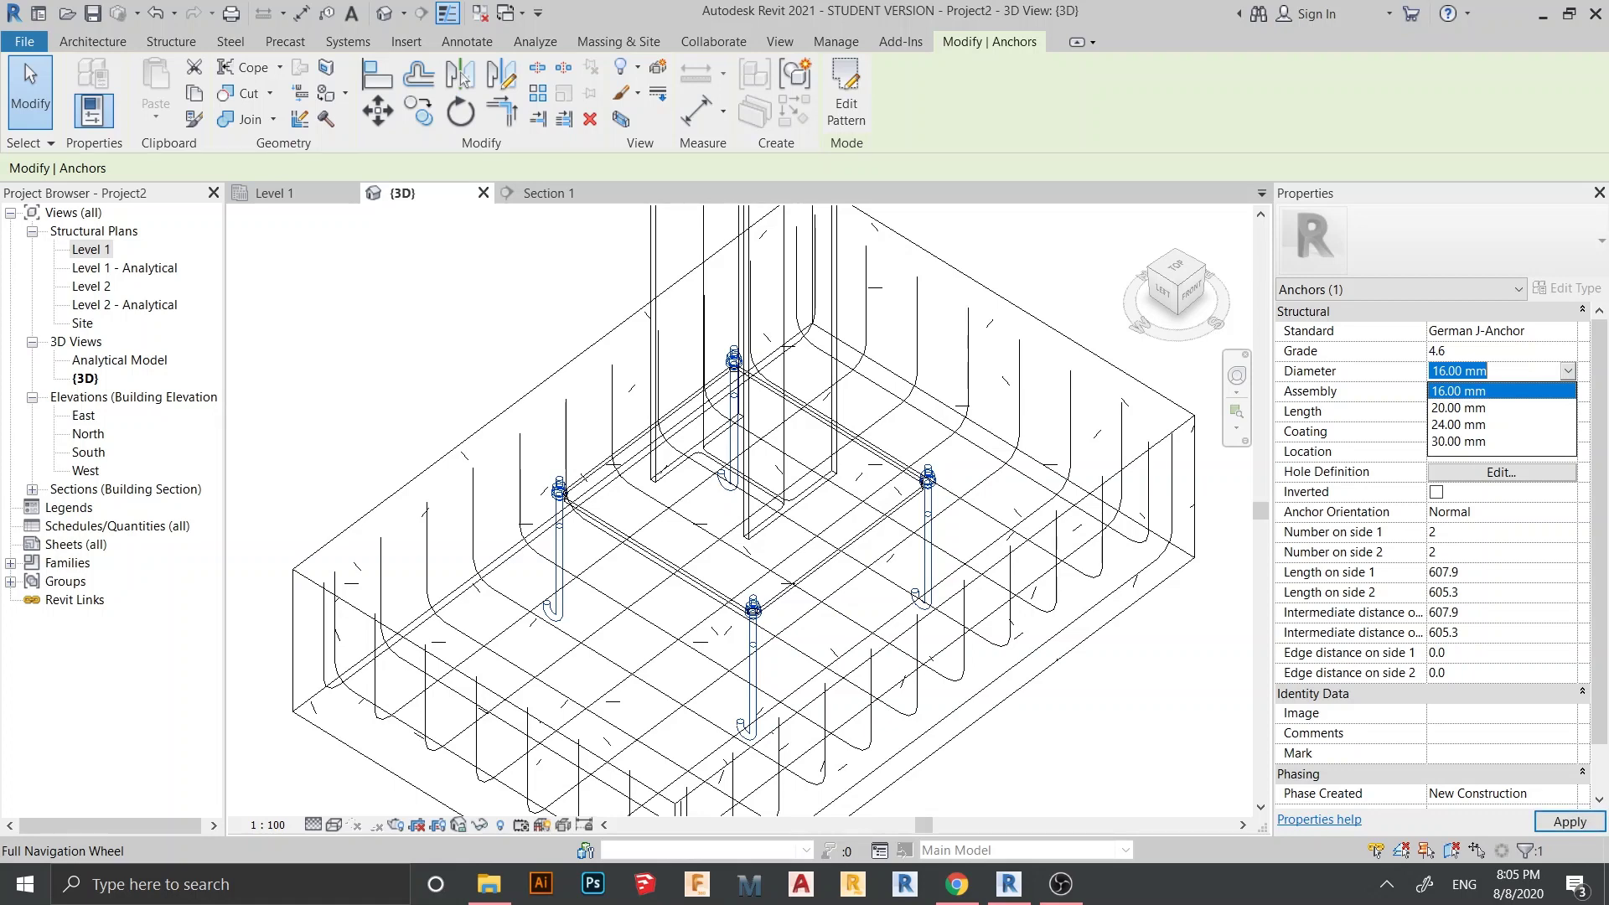
left_click(1459, 425)
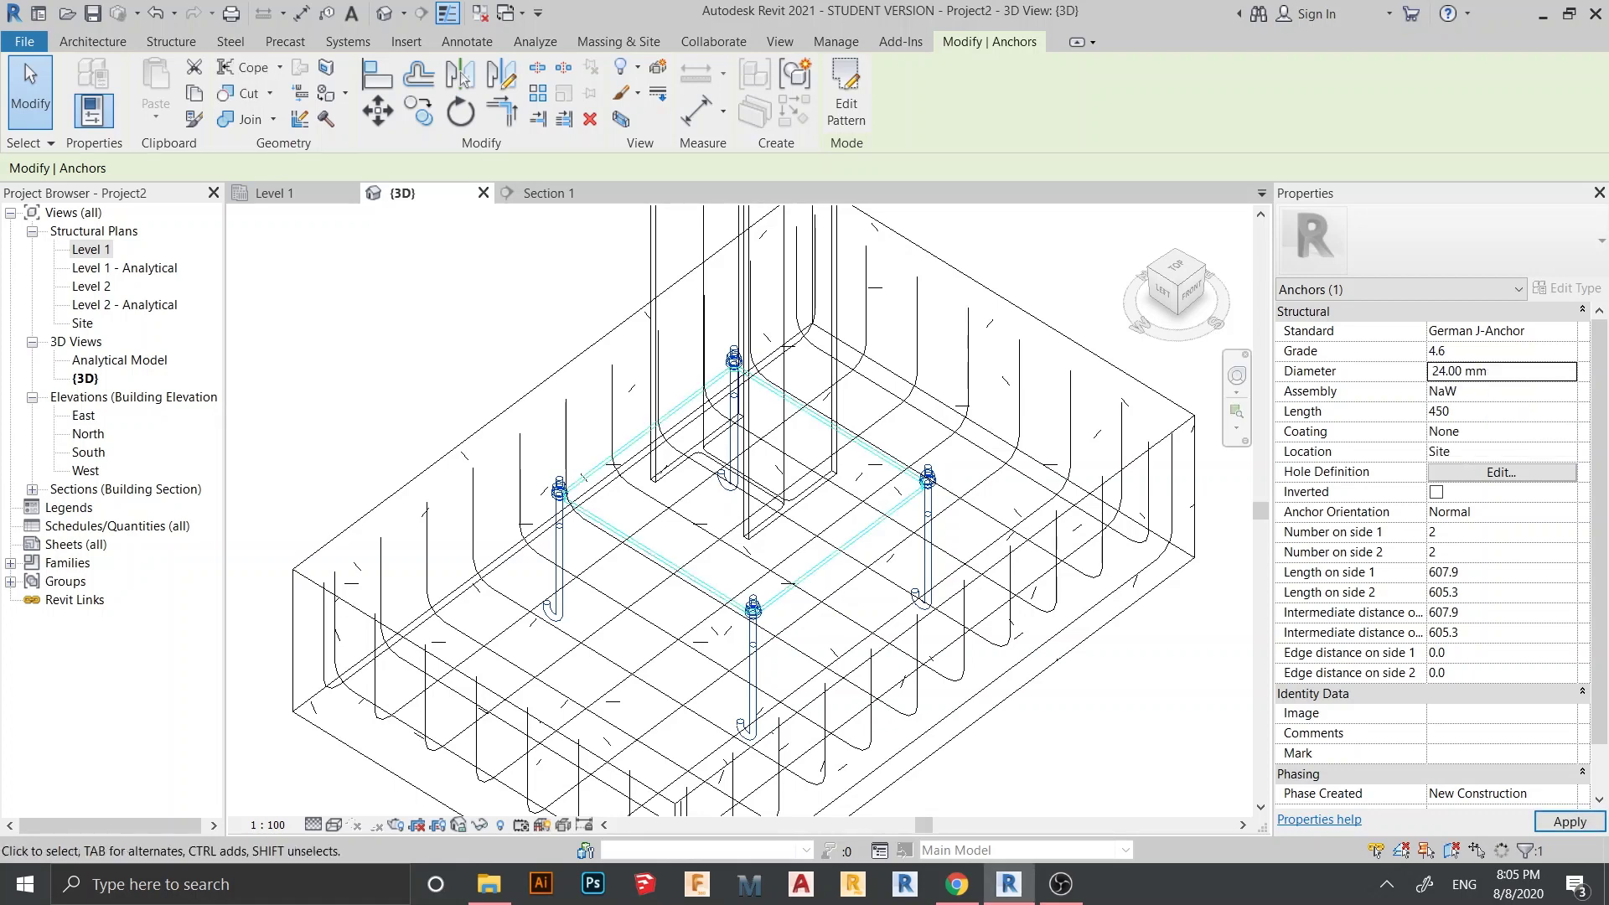
Step: Set the anchor pattern's number on side 1 to 1 and its length on side 2 to 300 mm
left_click(1476, 531)
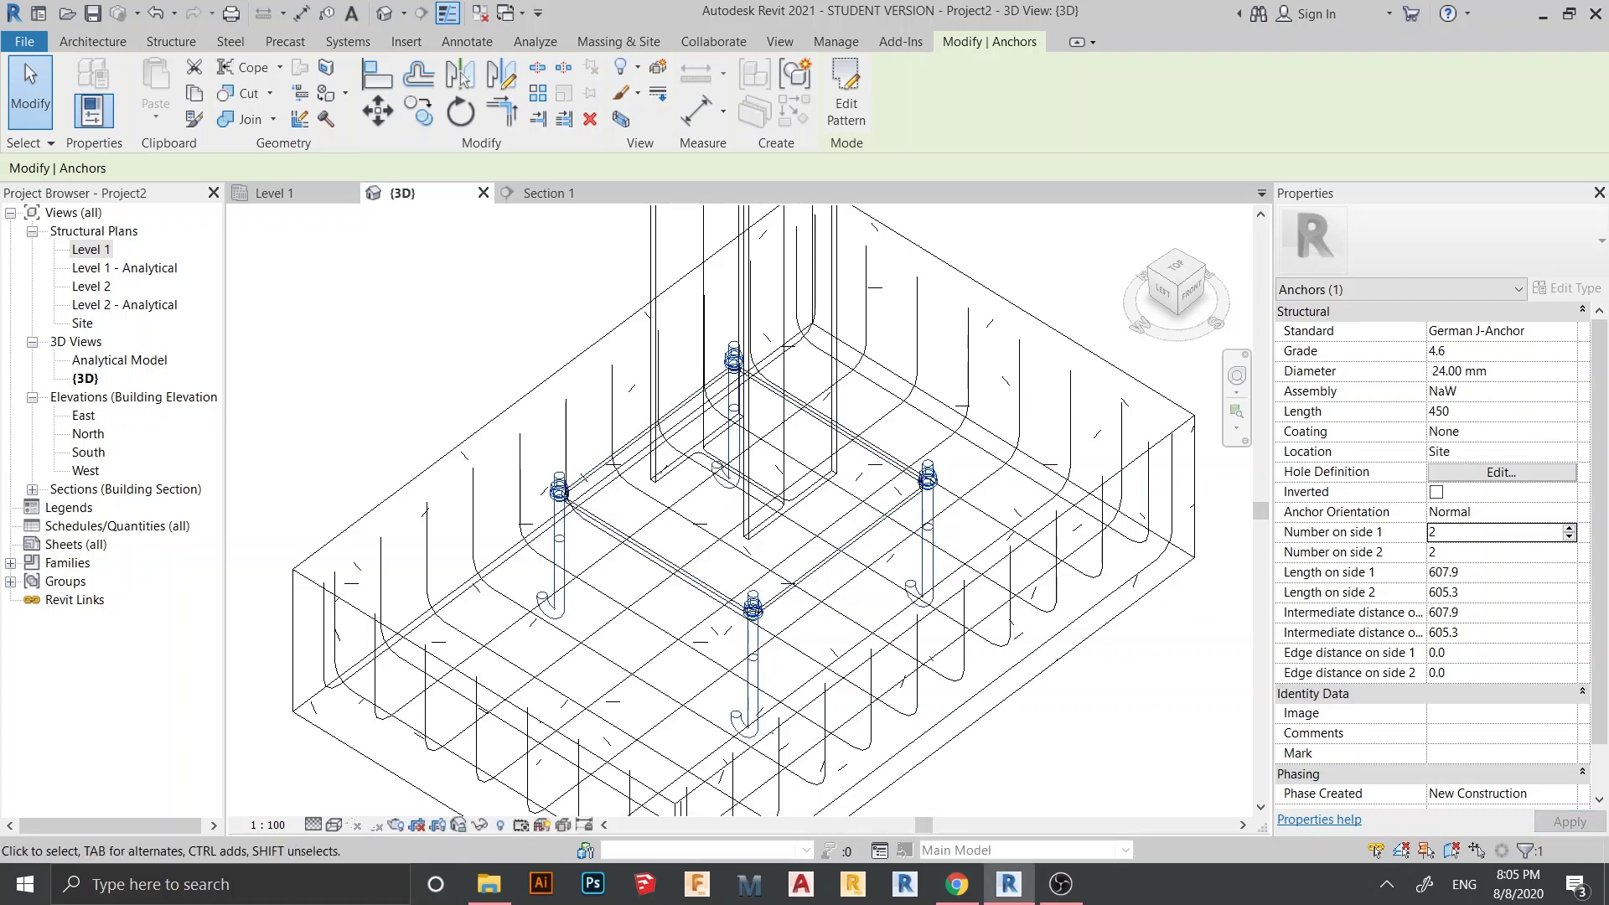
left_click(1569, 528)
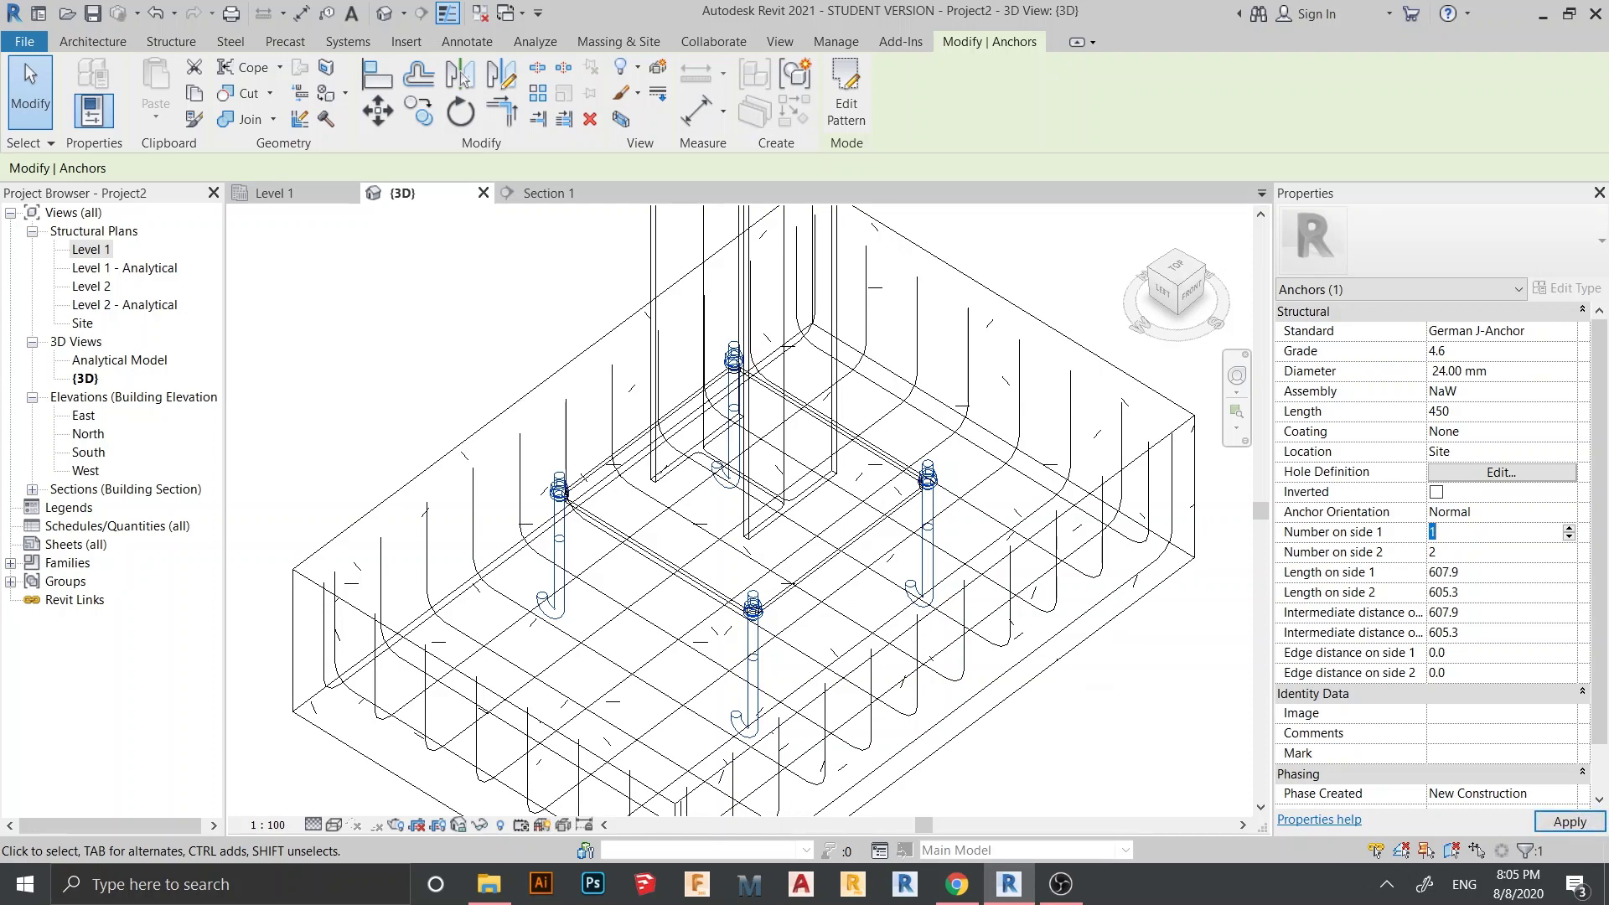
left_click(1475, 591)
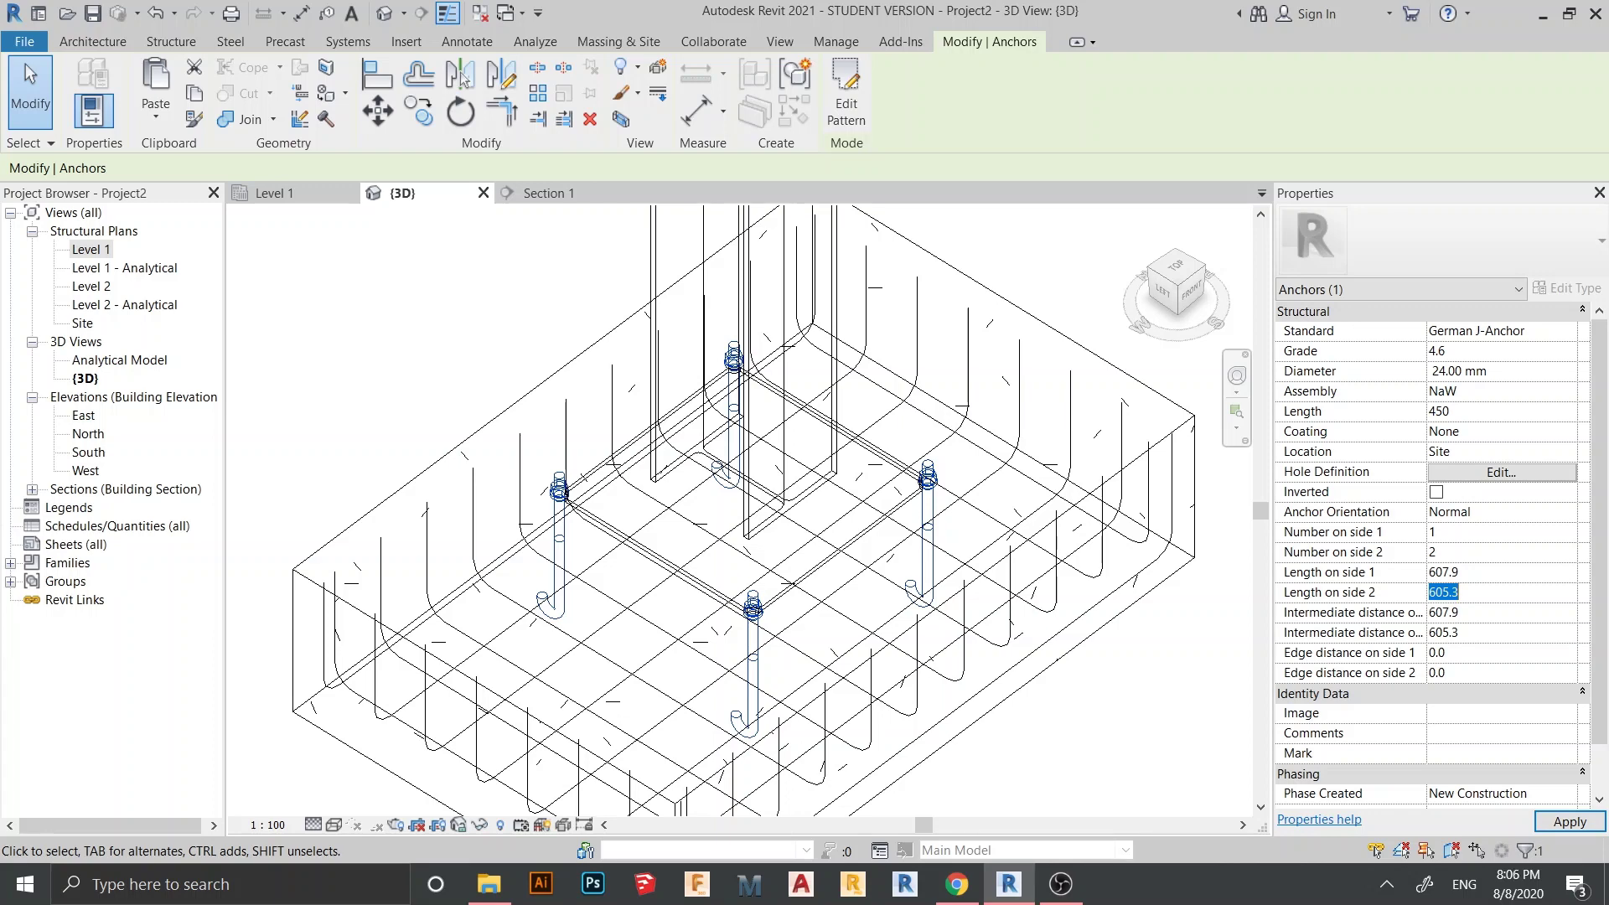
type("300")
key("Return")
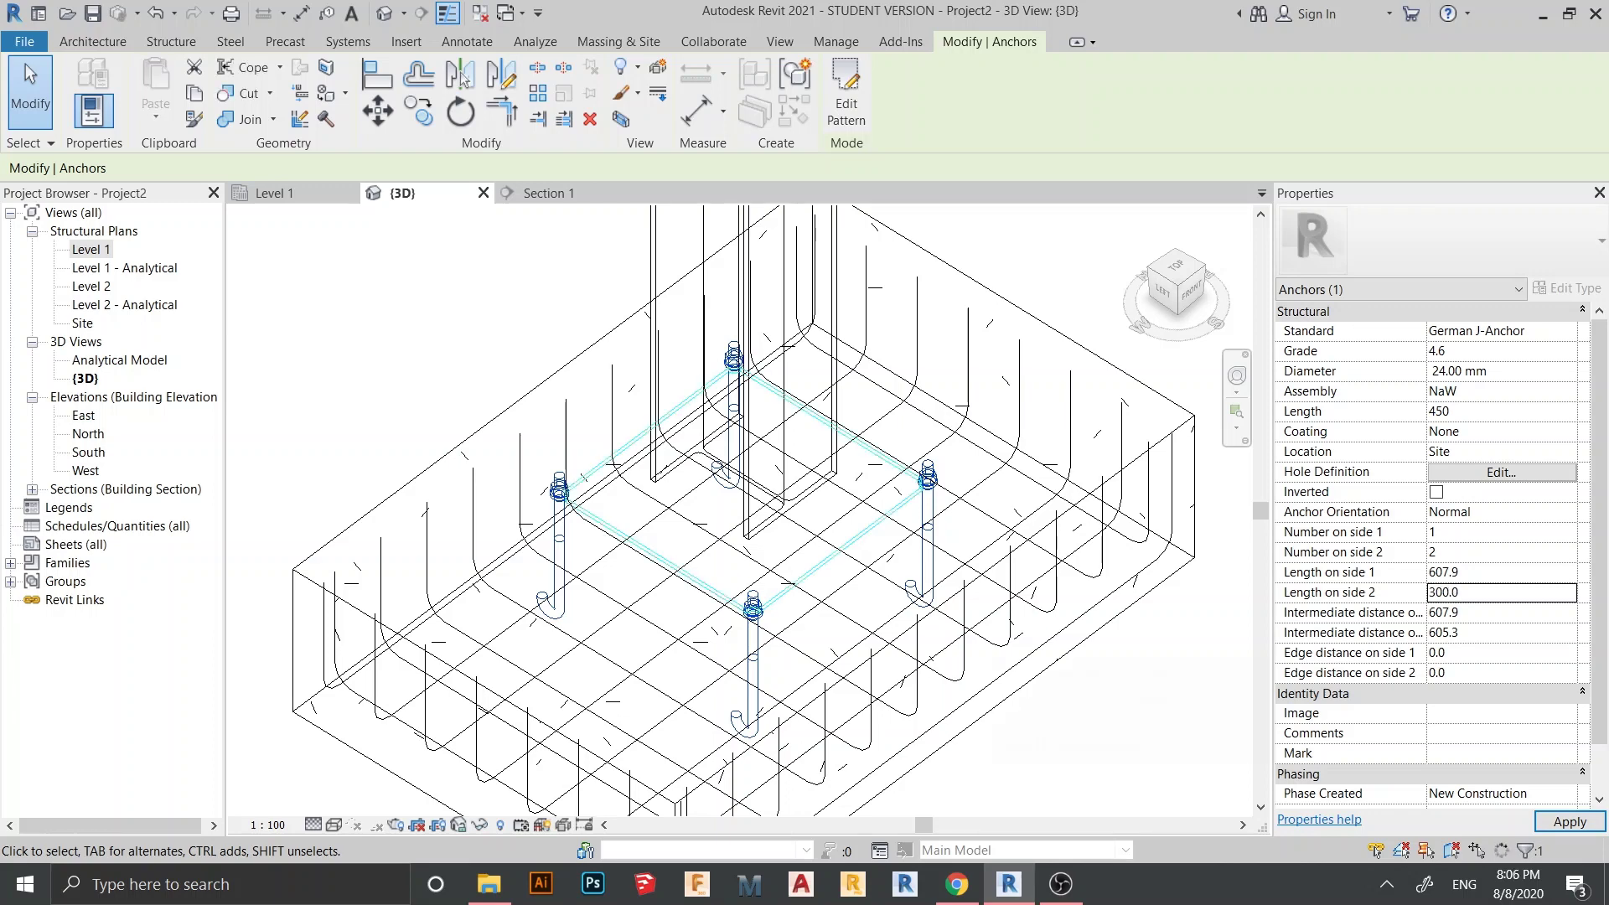
left_click(1475, 632)
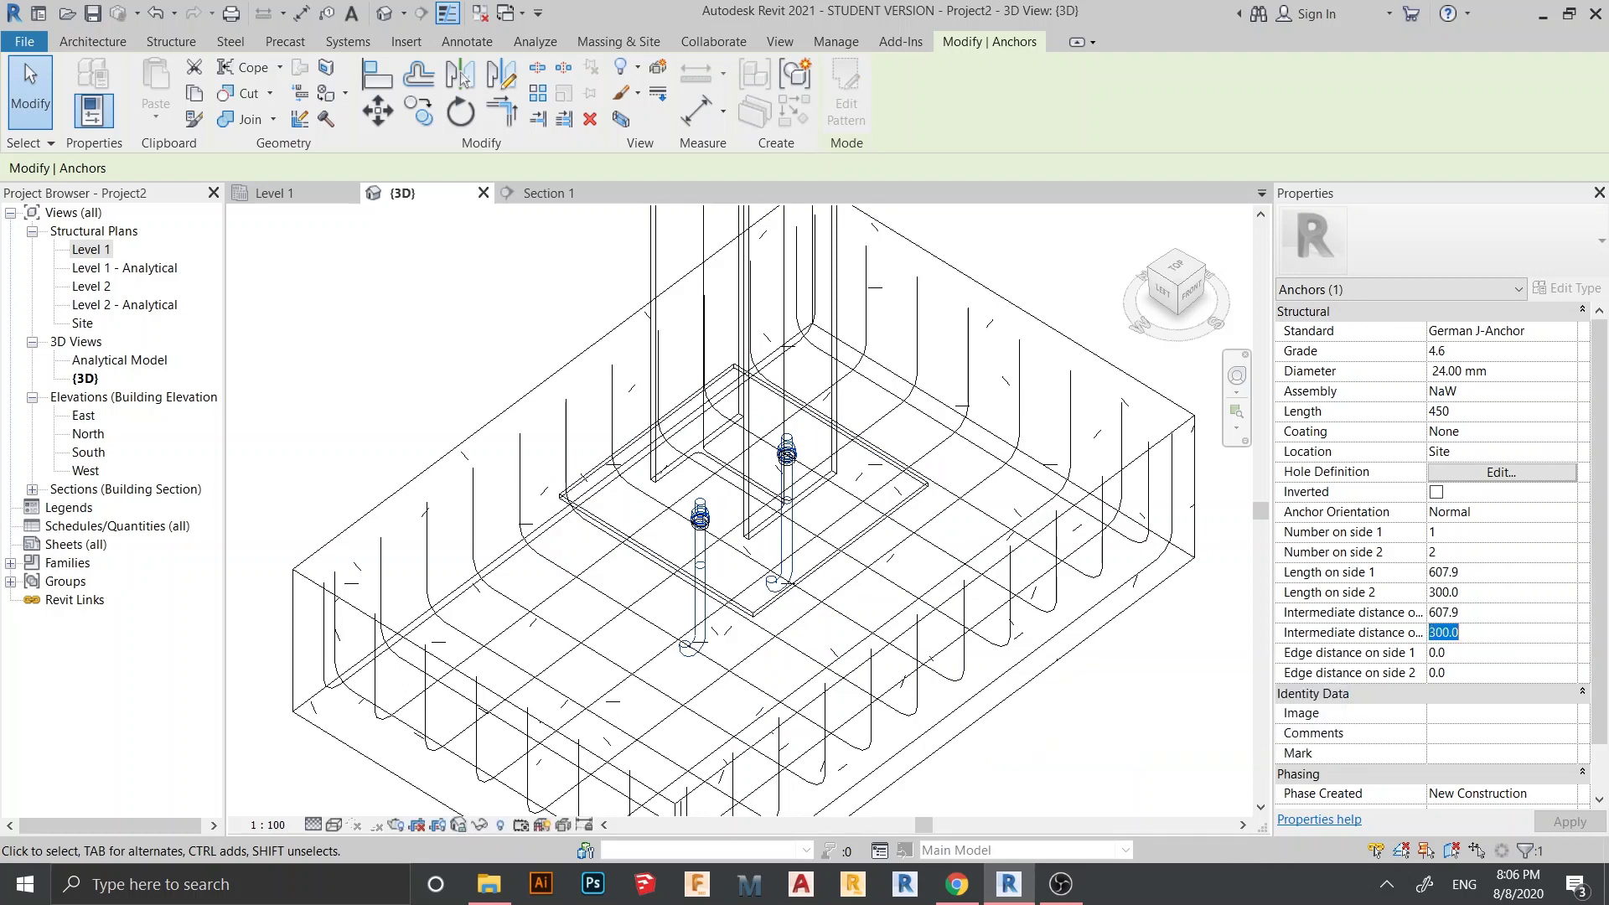
key("Return")
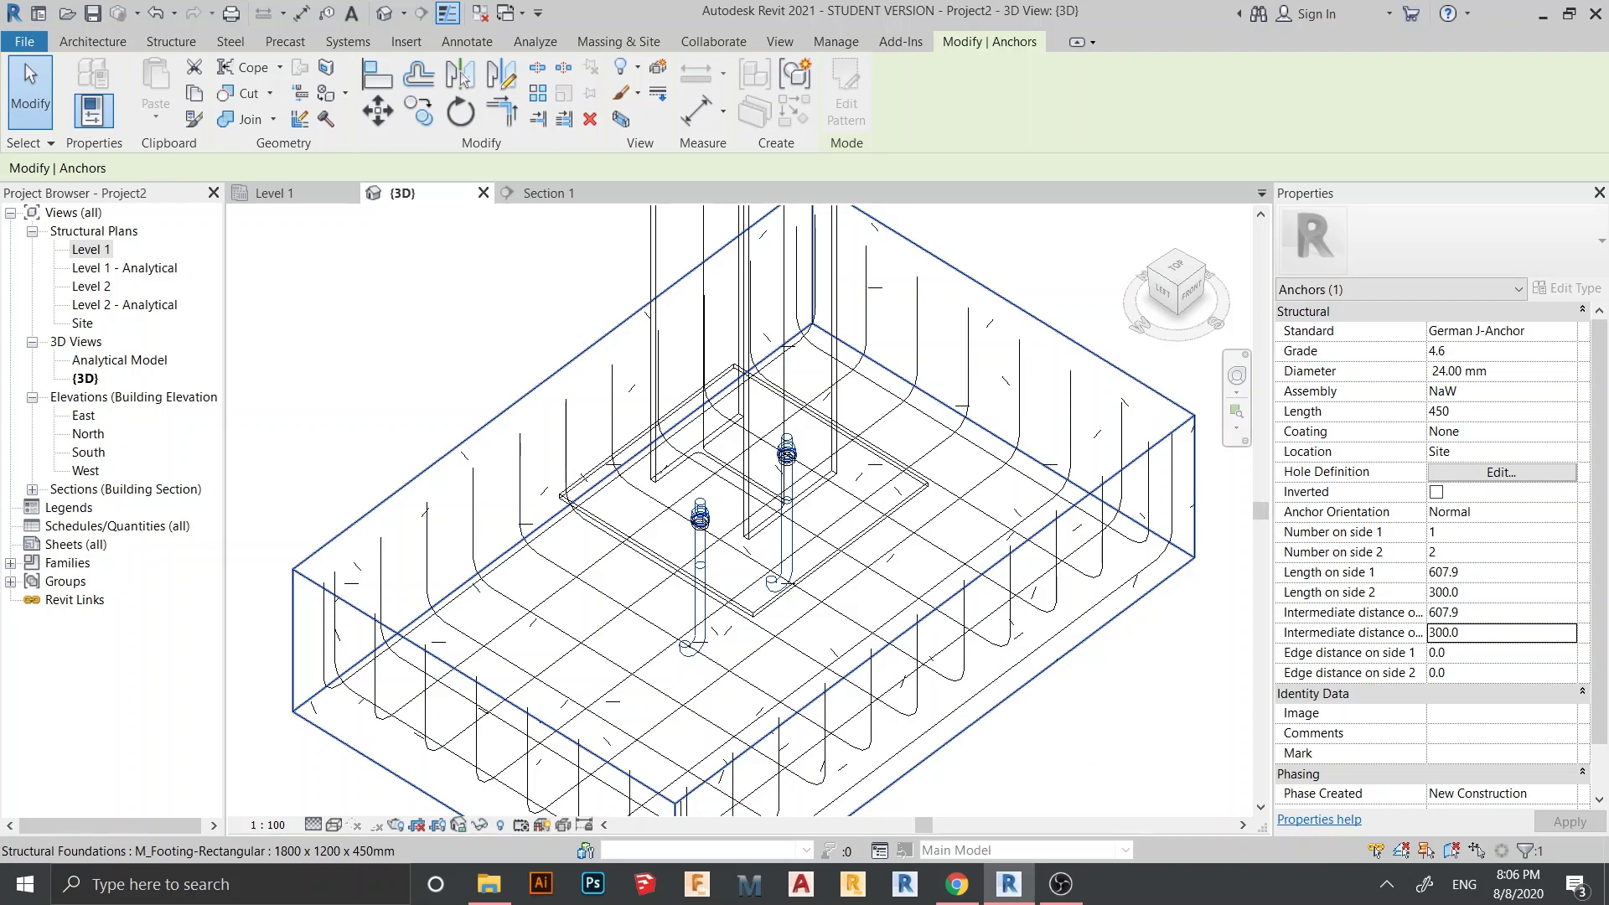
Step: Set the anchor orientation to Inside rotated and check the hooks inside the footing
left_click(1567, 511)
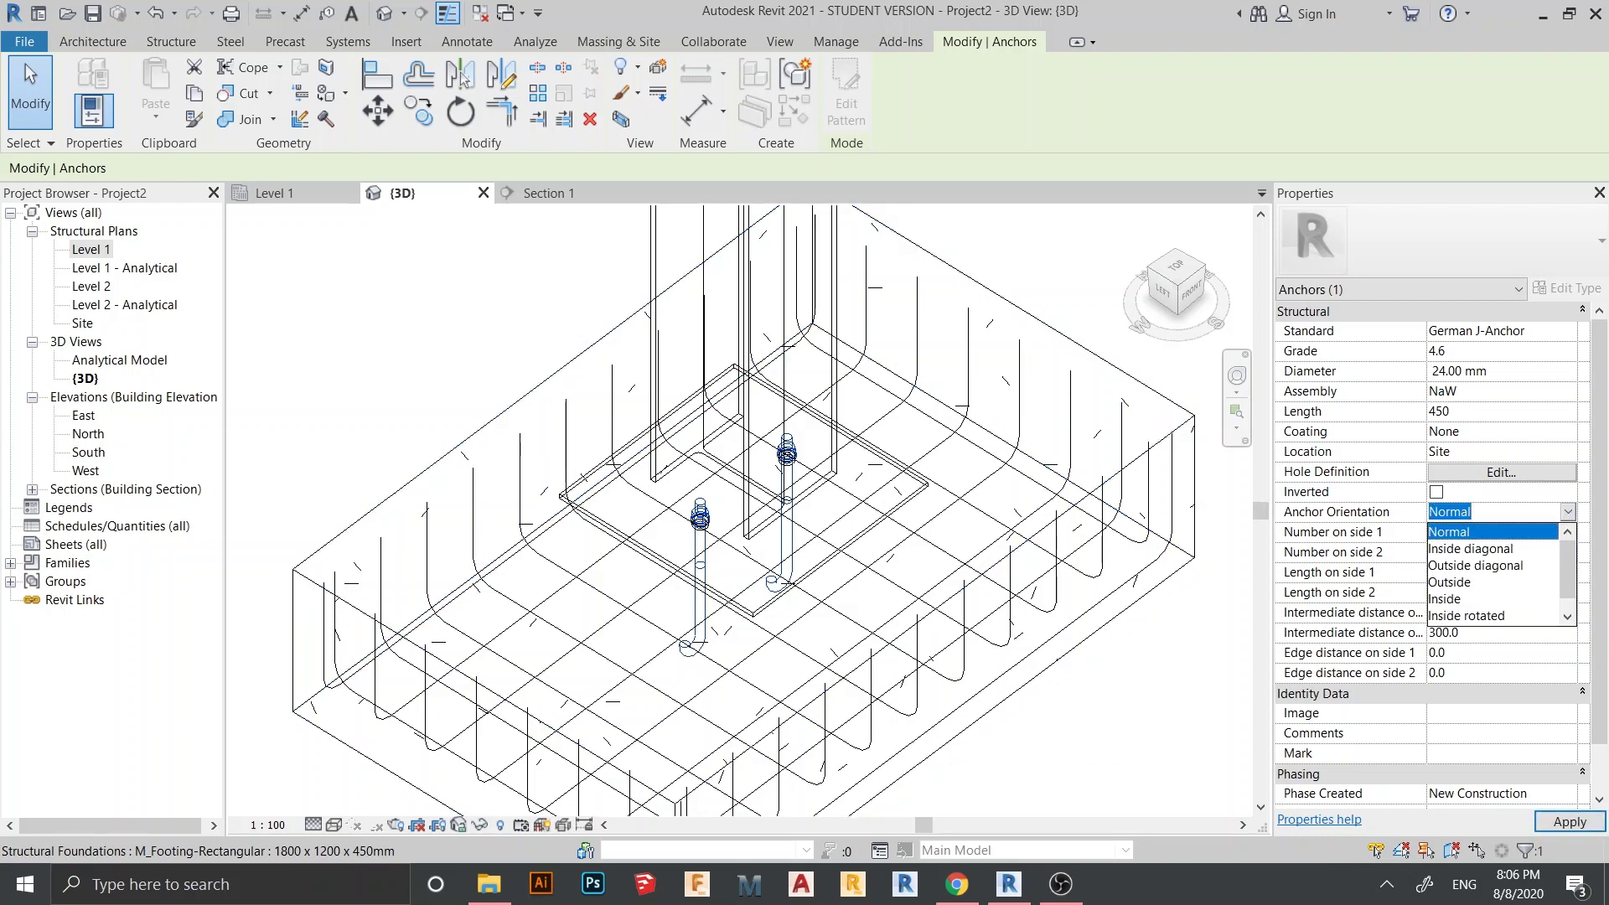
left_click(1466, 615)
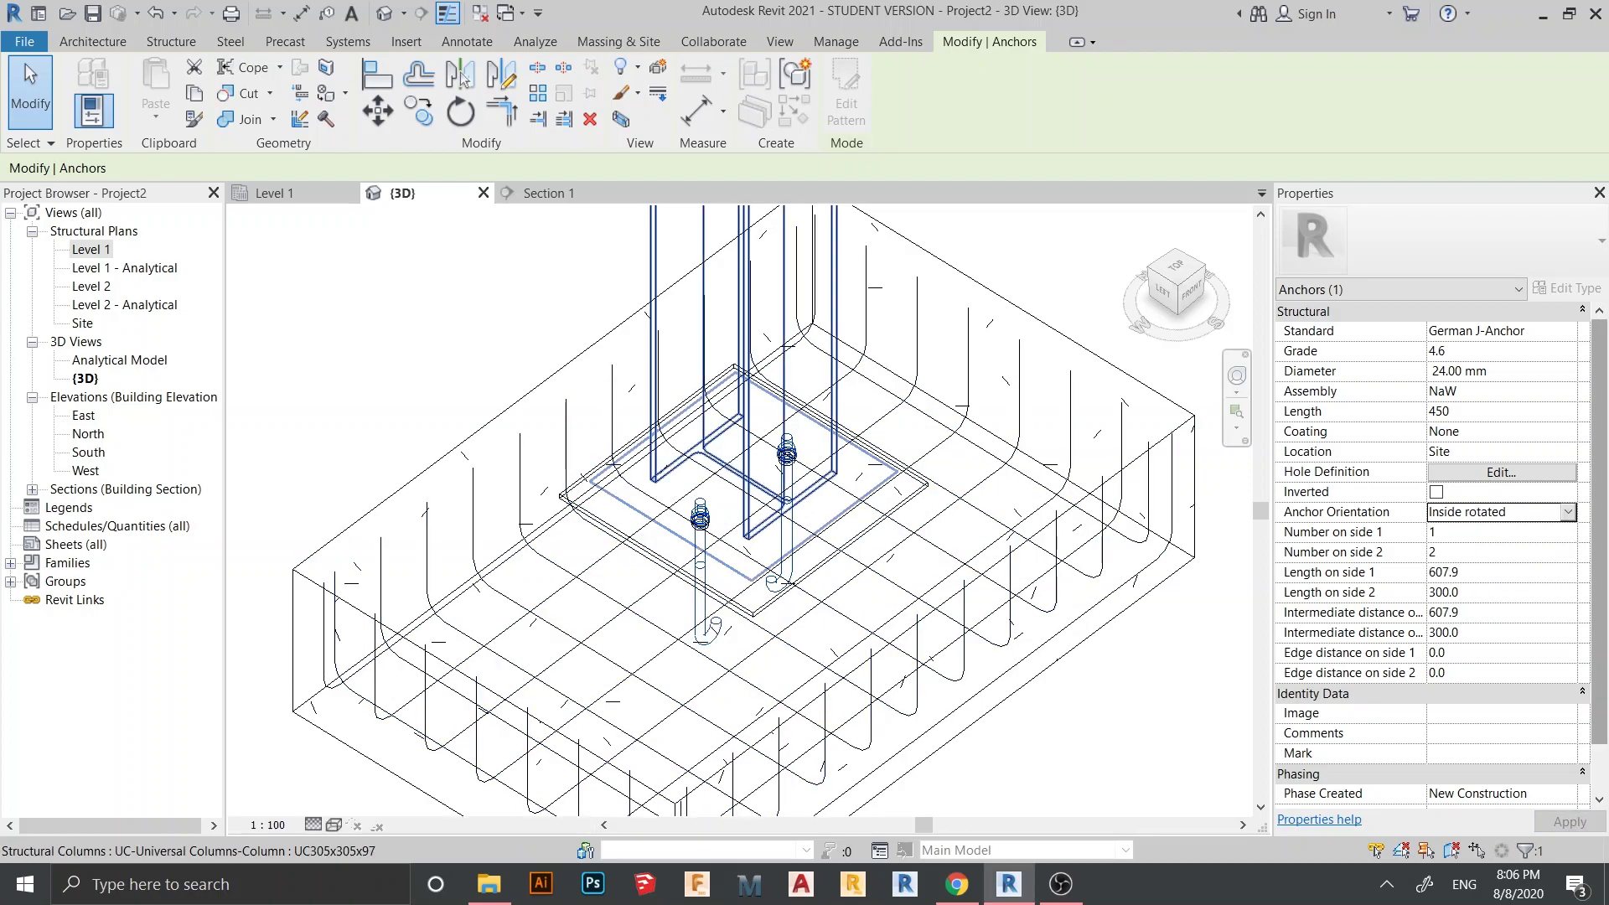
scroll(736, 550, "up", 2)
middle_click_drag(736, 550, 758, 428)
scroll(1081, 452, "down", 1)
middle_click_drag(1081, 452, 998, 567, "shift")
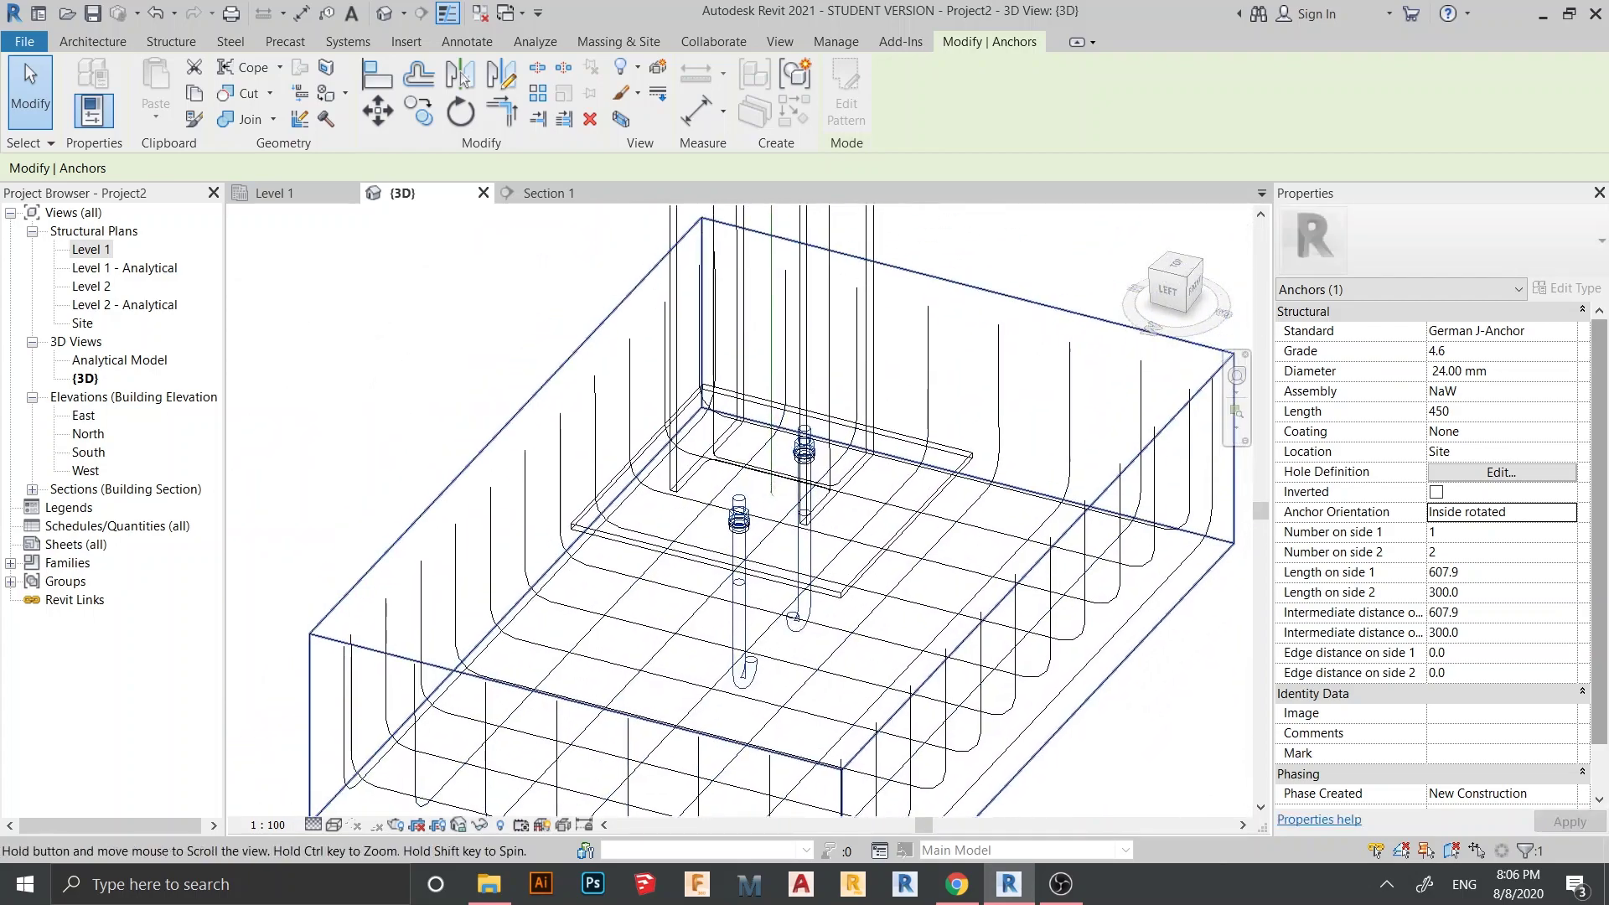
scroll(908, 467, "down", 4)
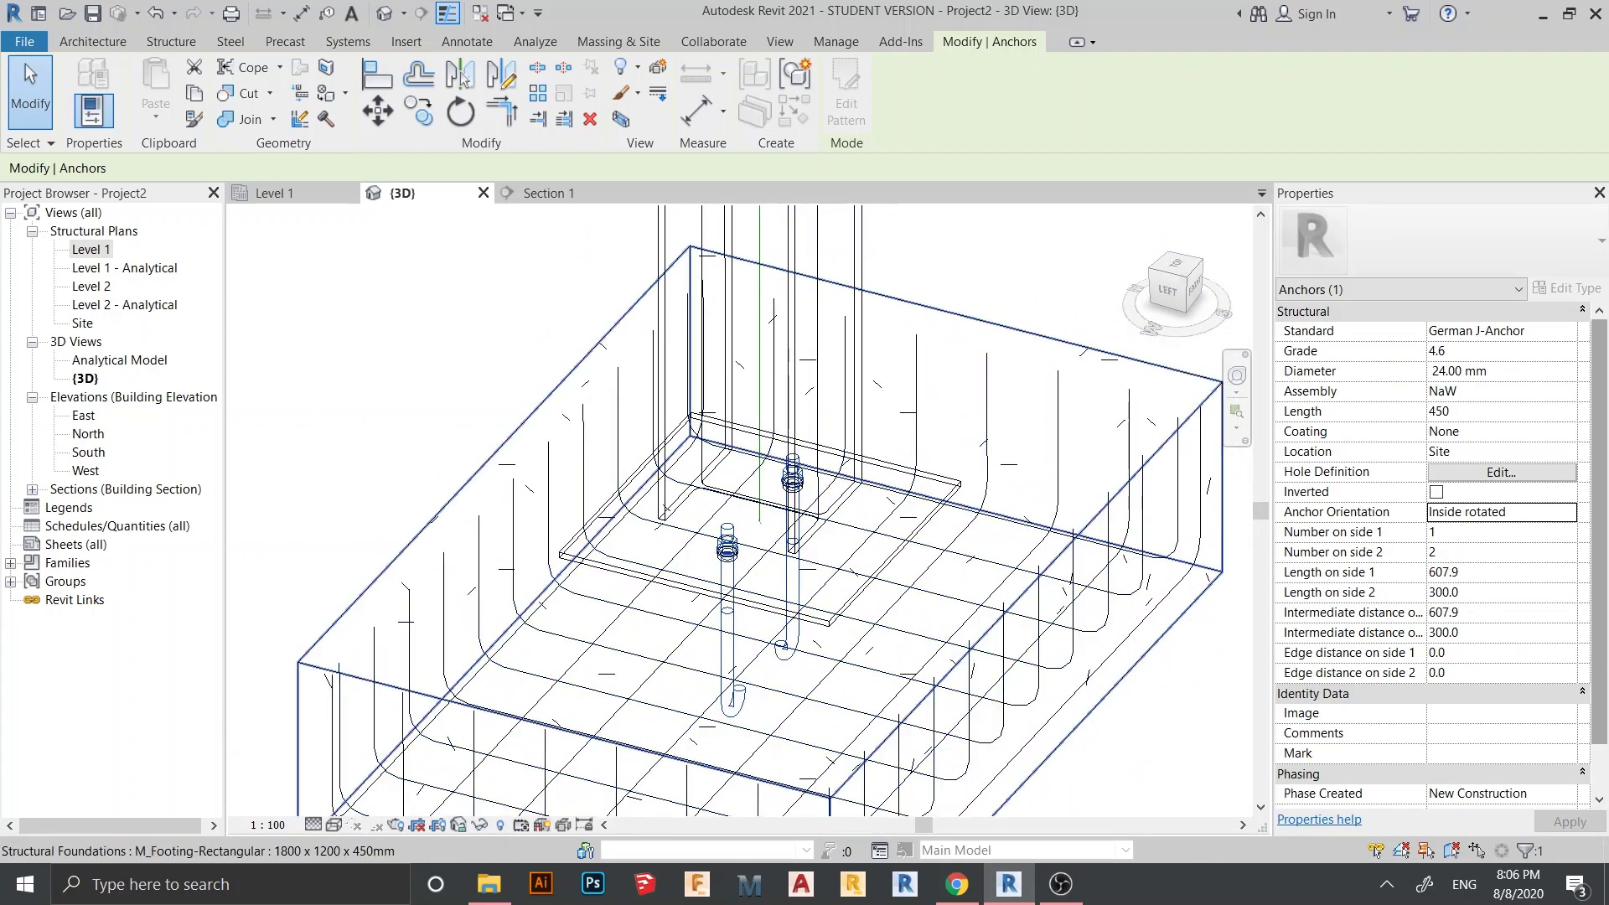
middle_click_drag(908, 467, 829, 547, "shift")
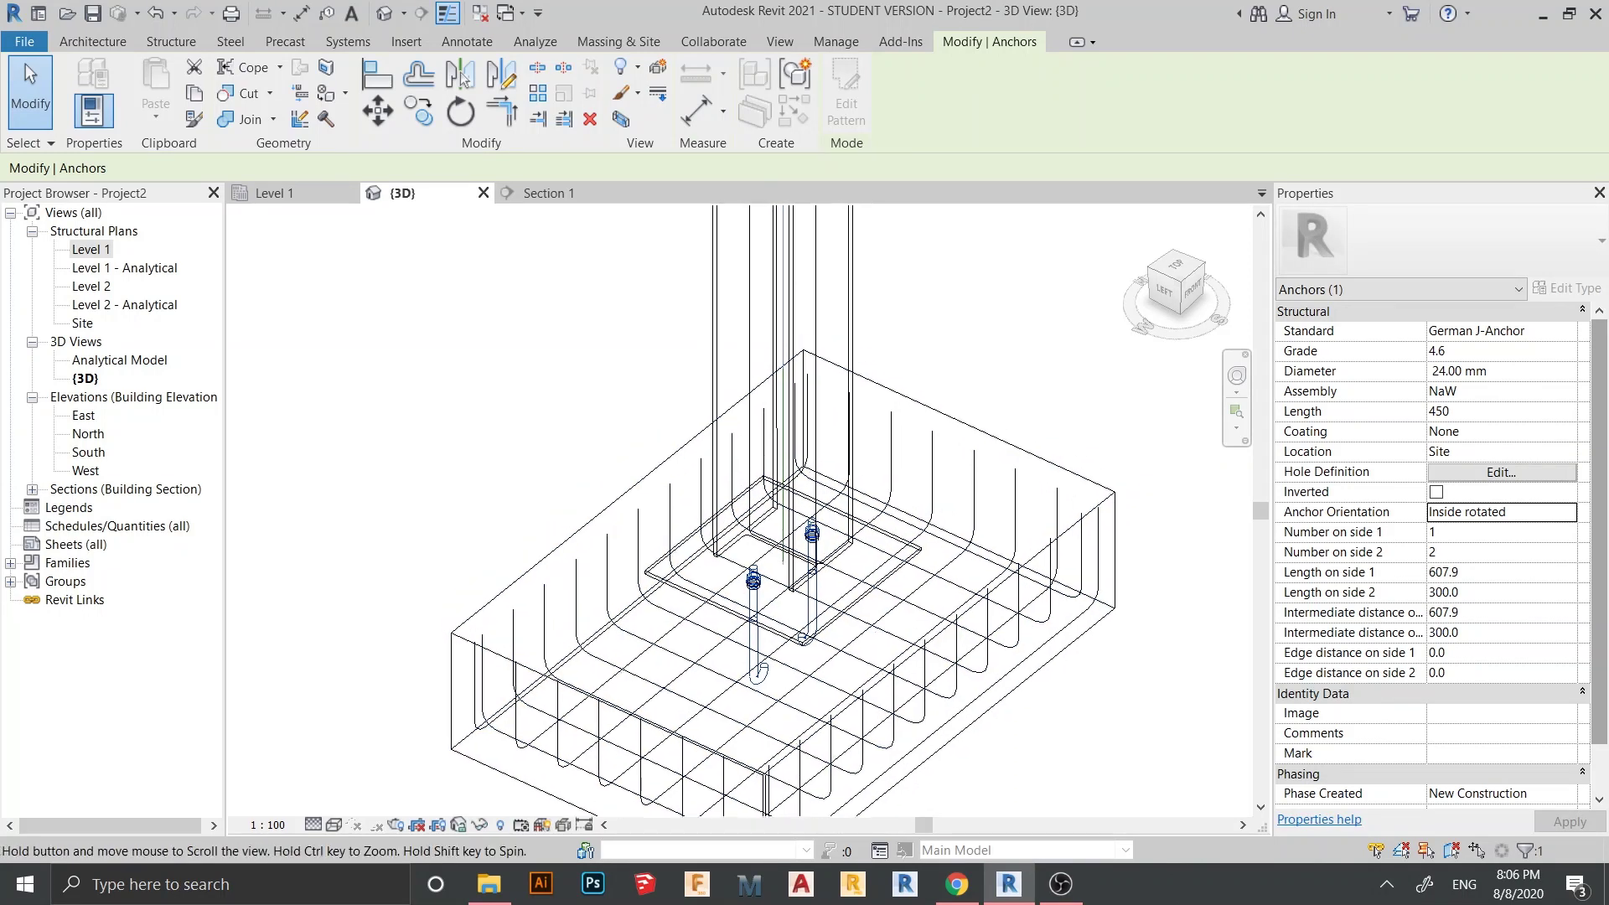
Step: Start a second anchor pattern on the base plate, using its top face for placement
left_click(229, 41)
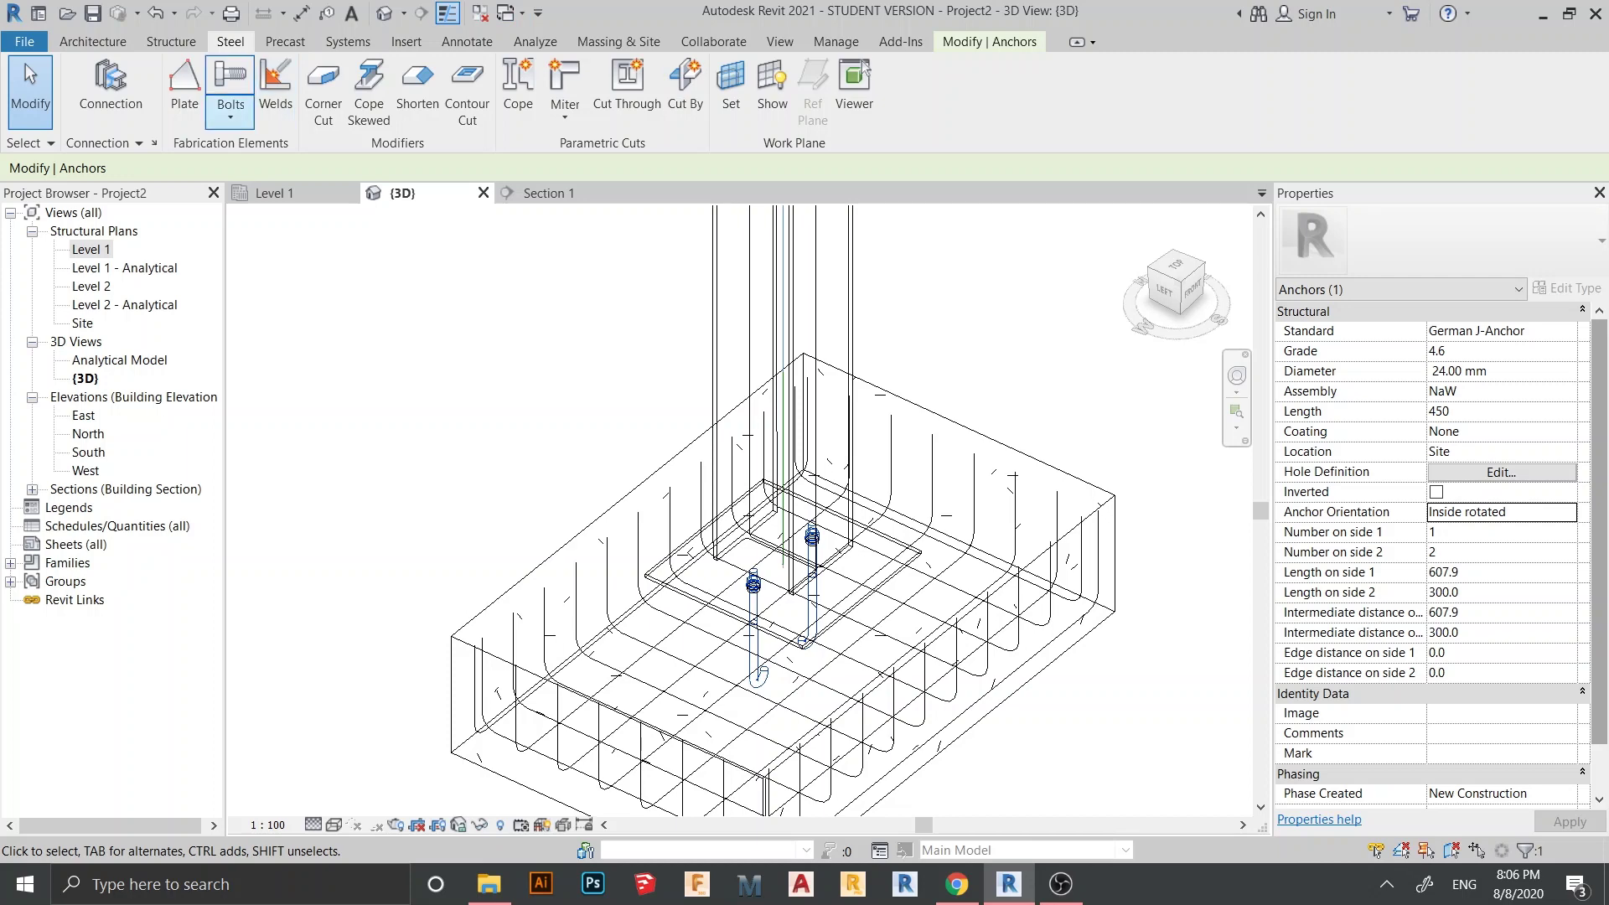
left_click(231, 113)
left_click(199, 194)
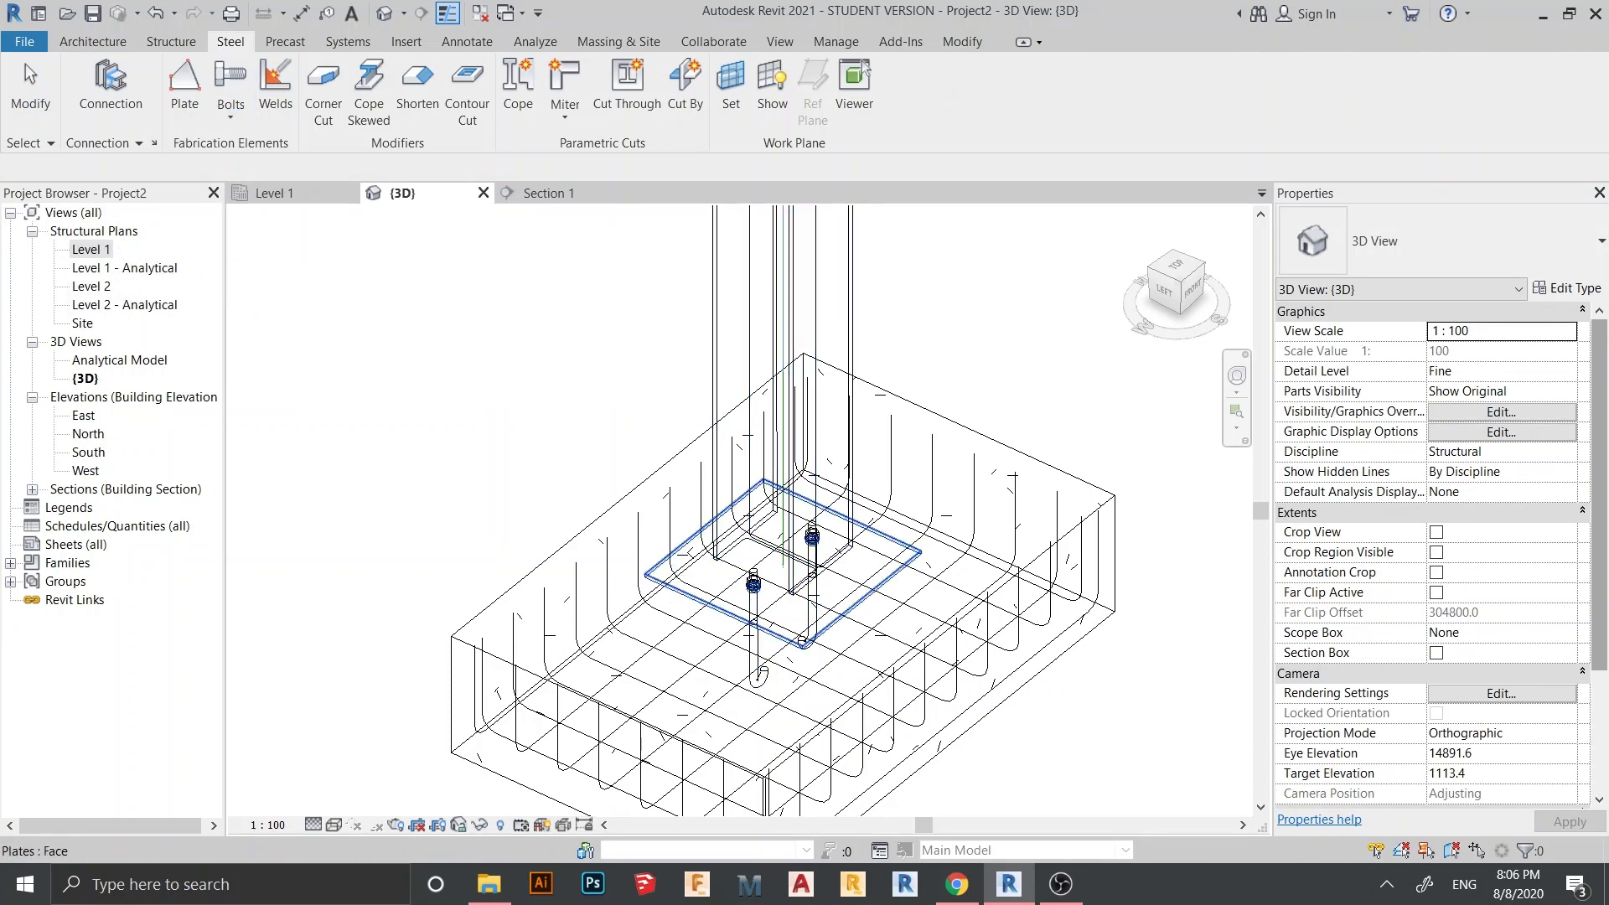
scroll(670, 564, "up", 5)
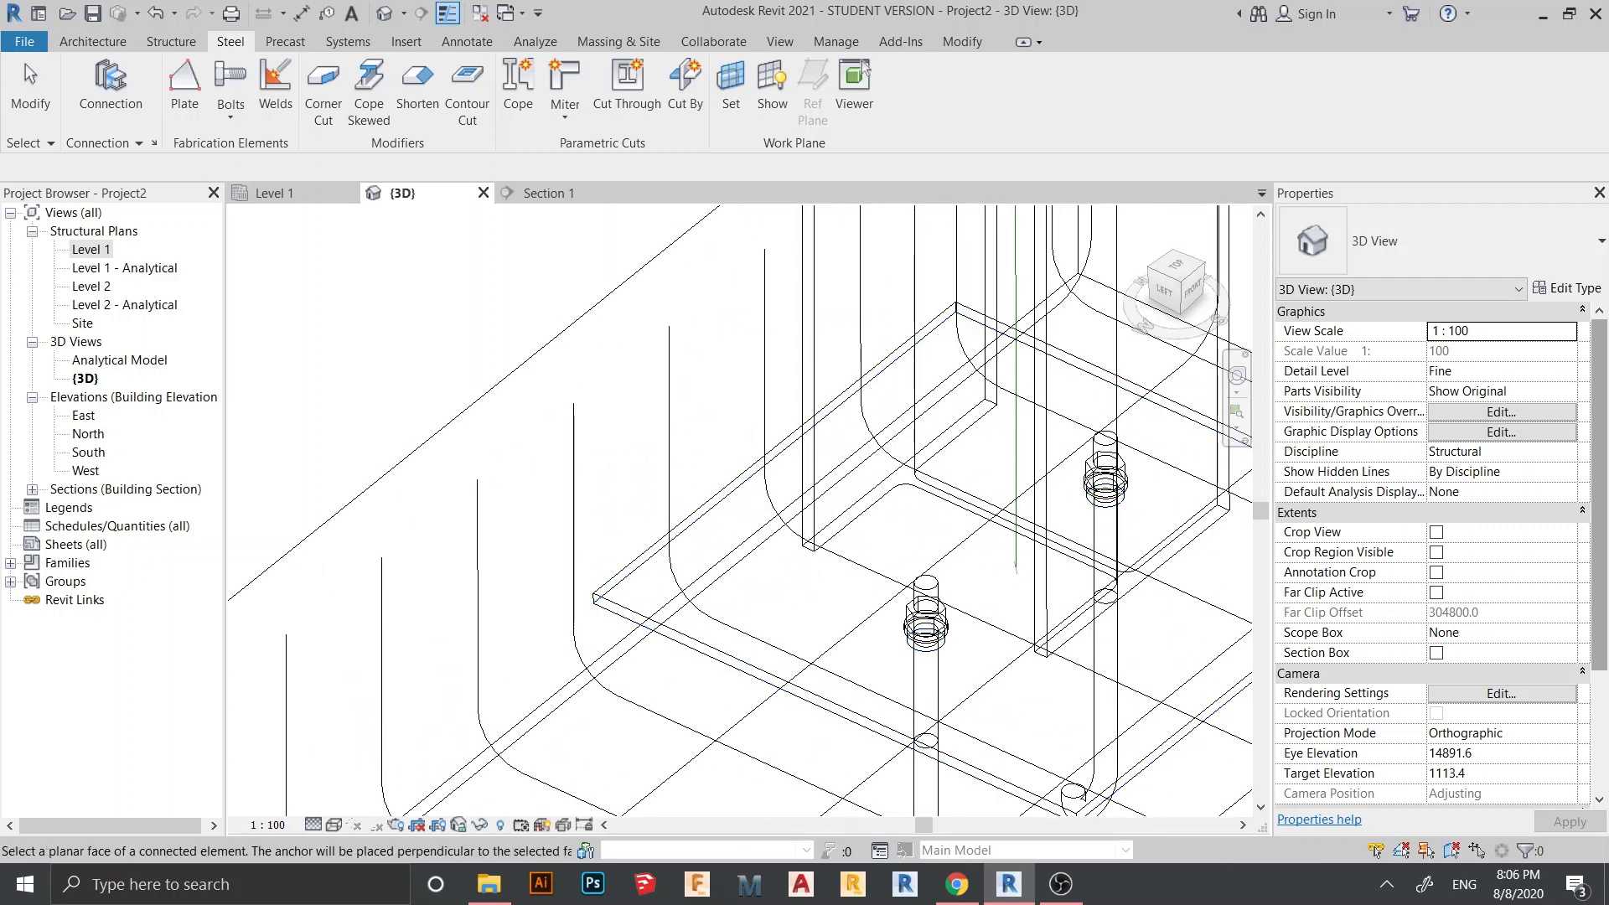
left_click(659, 541)
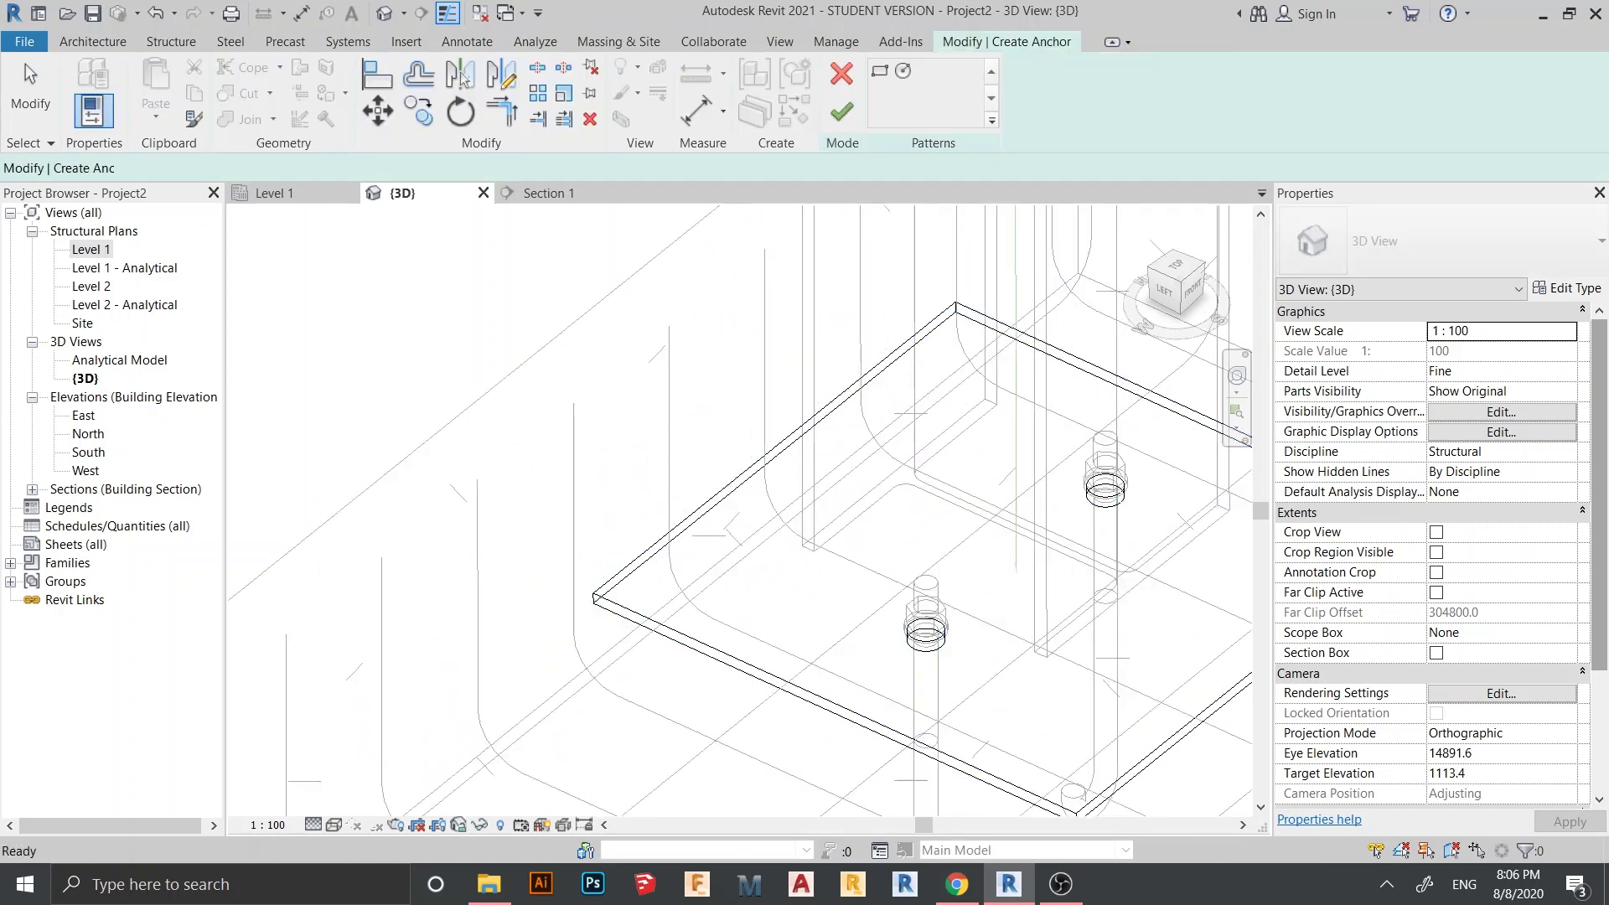
Step: Sketch the second anchor pattern as a rectangle between opposite corners of the base plate and finish it
scroll(759, 584, "down", 4)
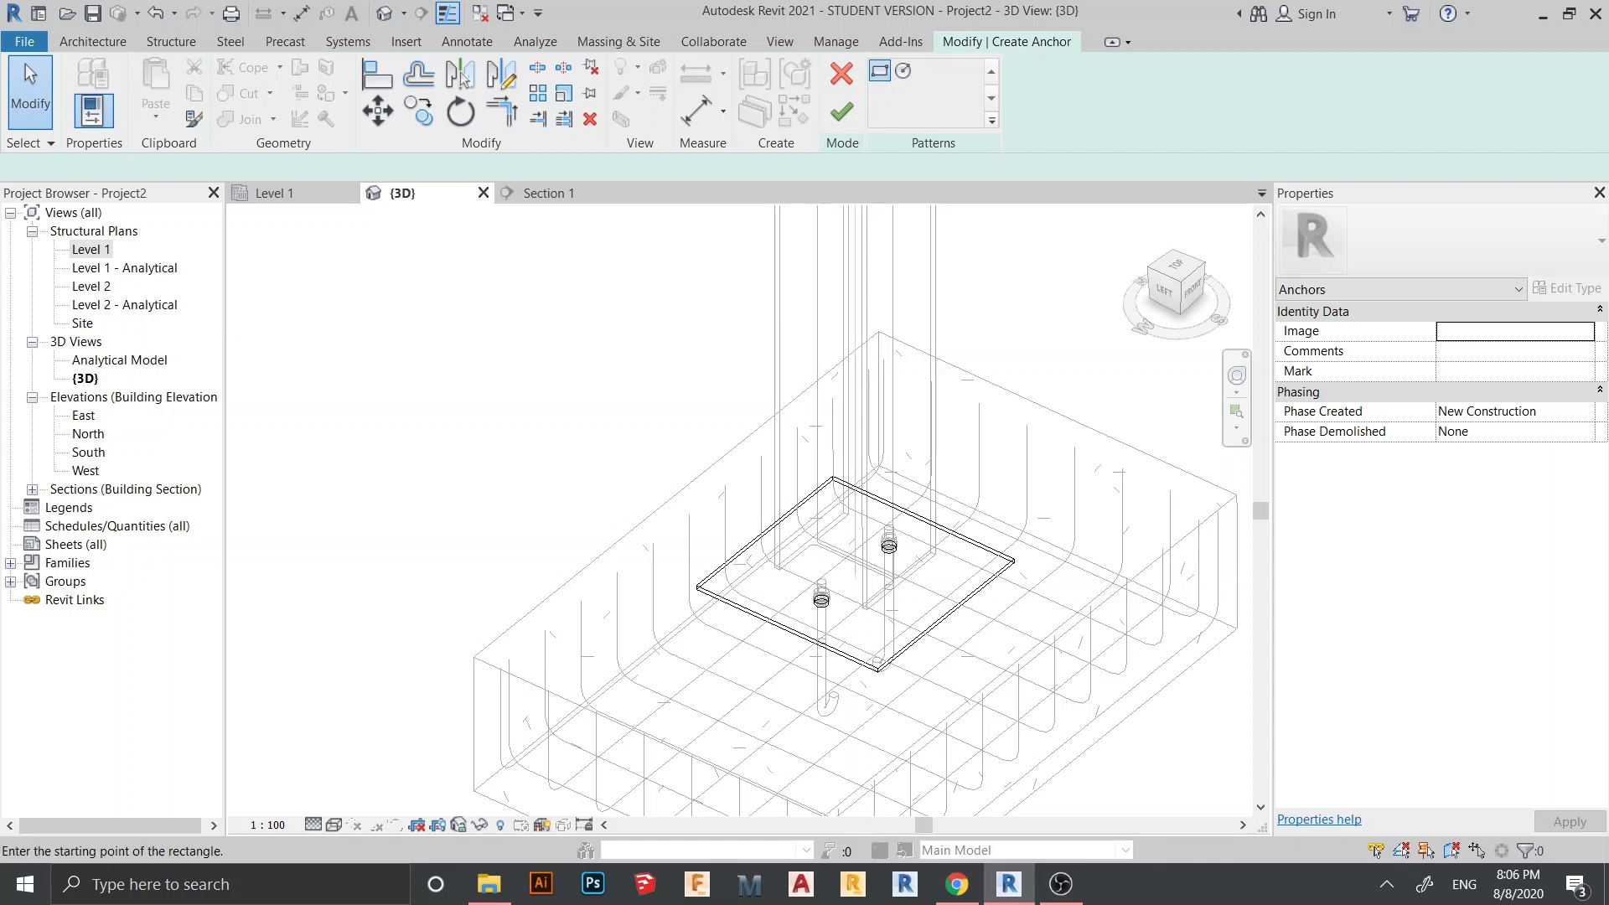
scroll(727, 629, "up", 2)
left_click(887, 400)
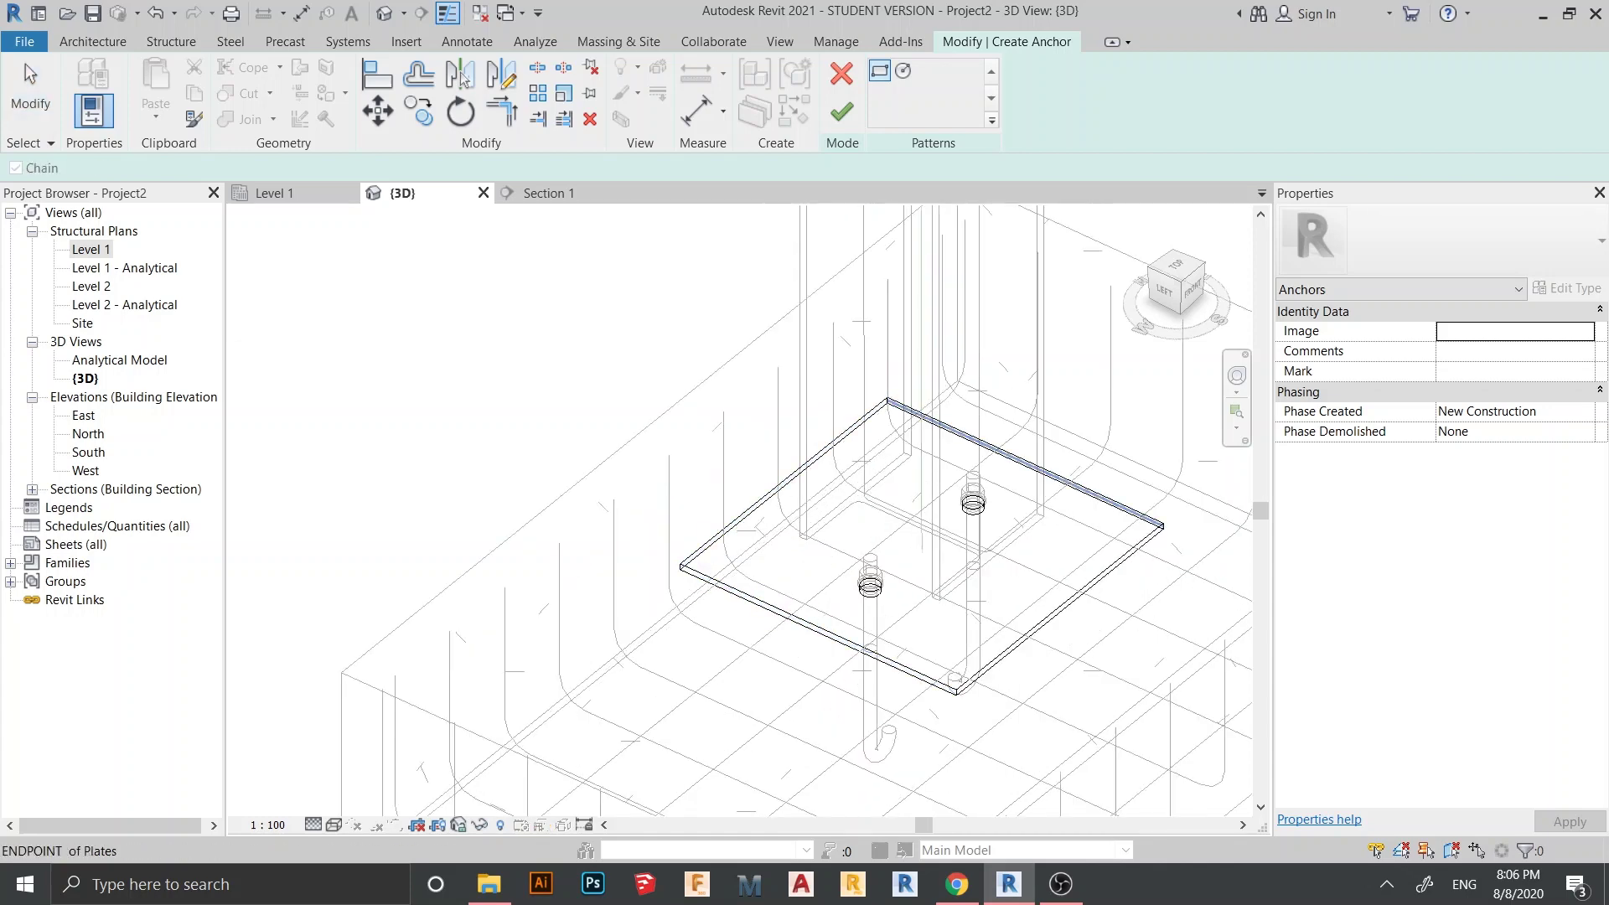
scroll(981, 674, "up", 4)
left_click(915, 704)
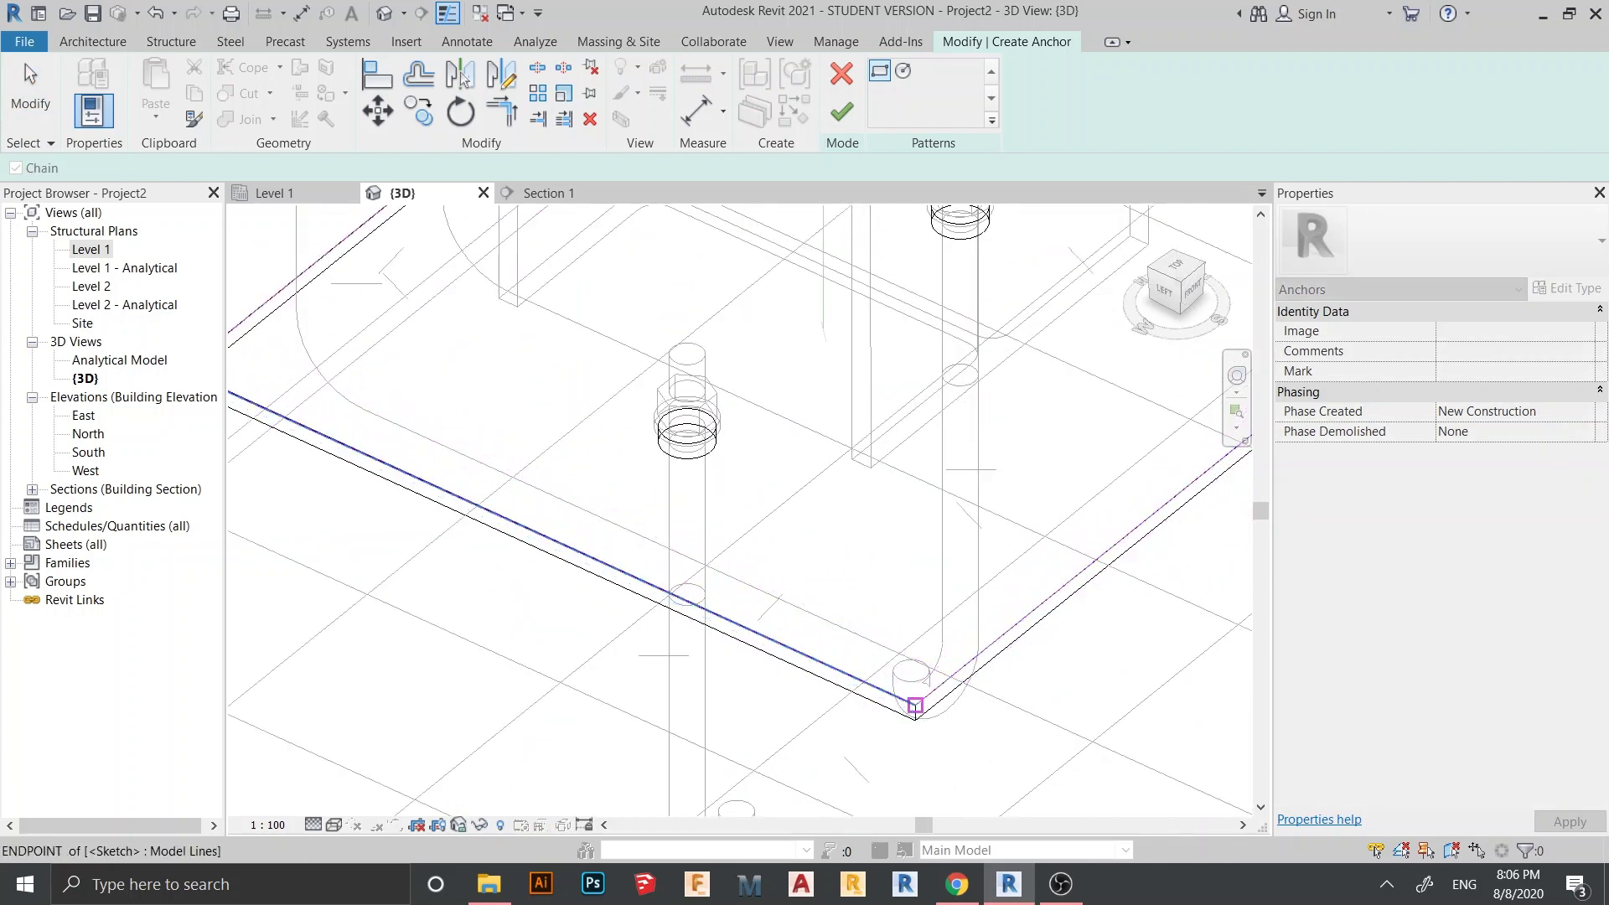
key("Escape")
scroll(1023, 659, "down", 3)
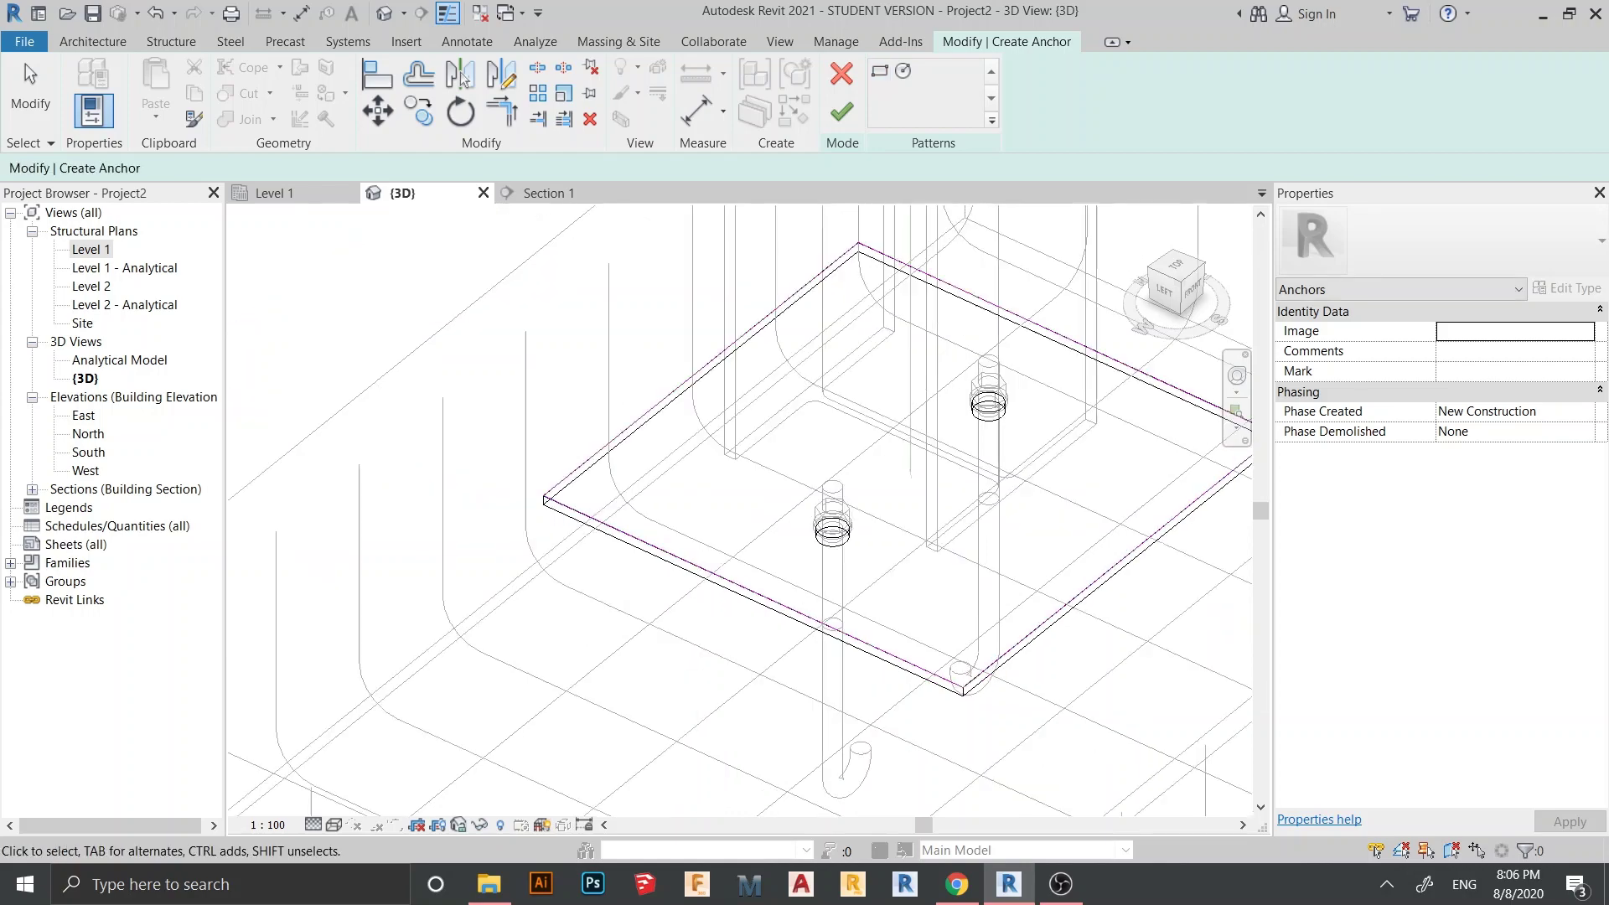
middle_click_drag(768, 635, 846, 649, "shift")
left_click(841, 112)
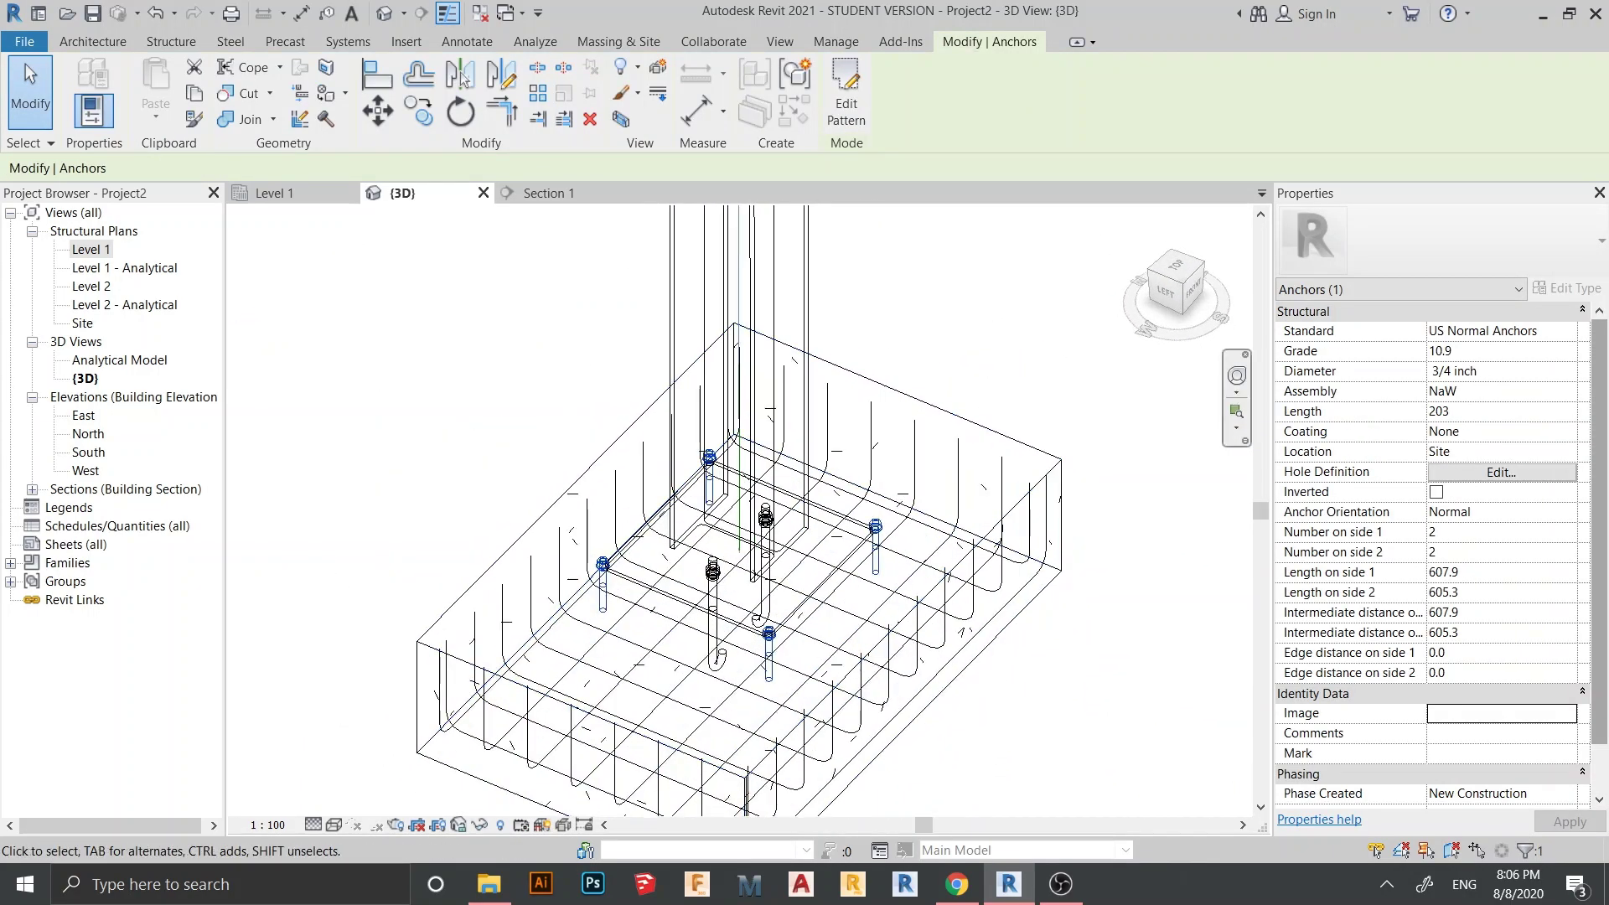
Step: Change the second anchor pattern's standard to German J-Anchor with a 24 mm diameter
left_click(1567, 330)
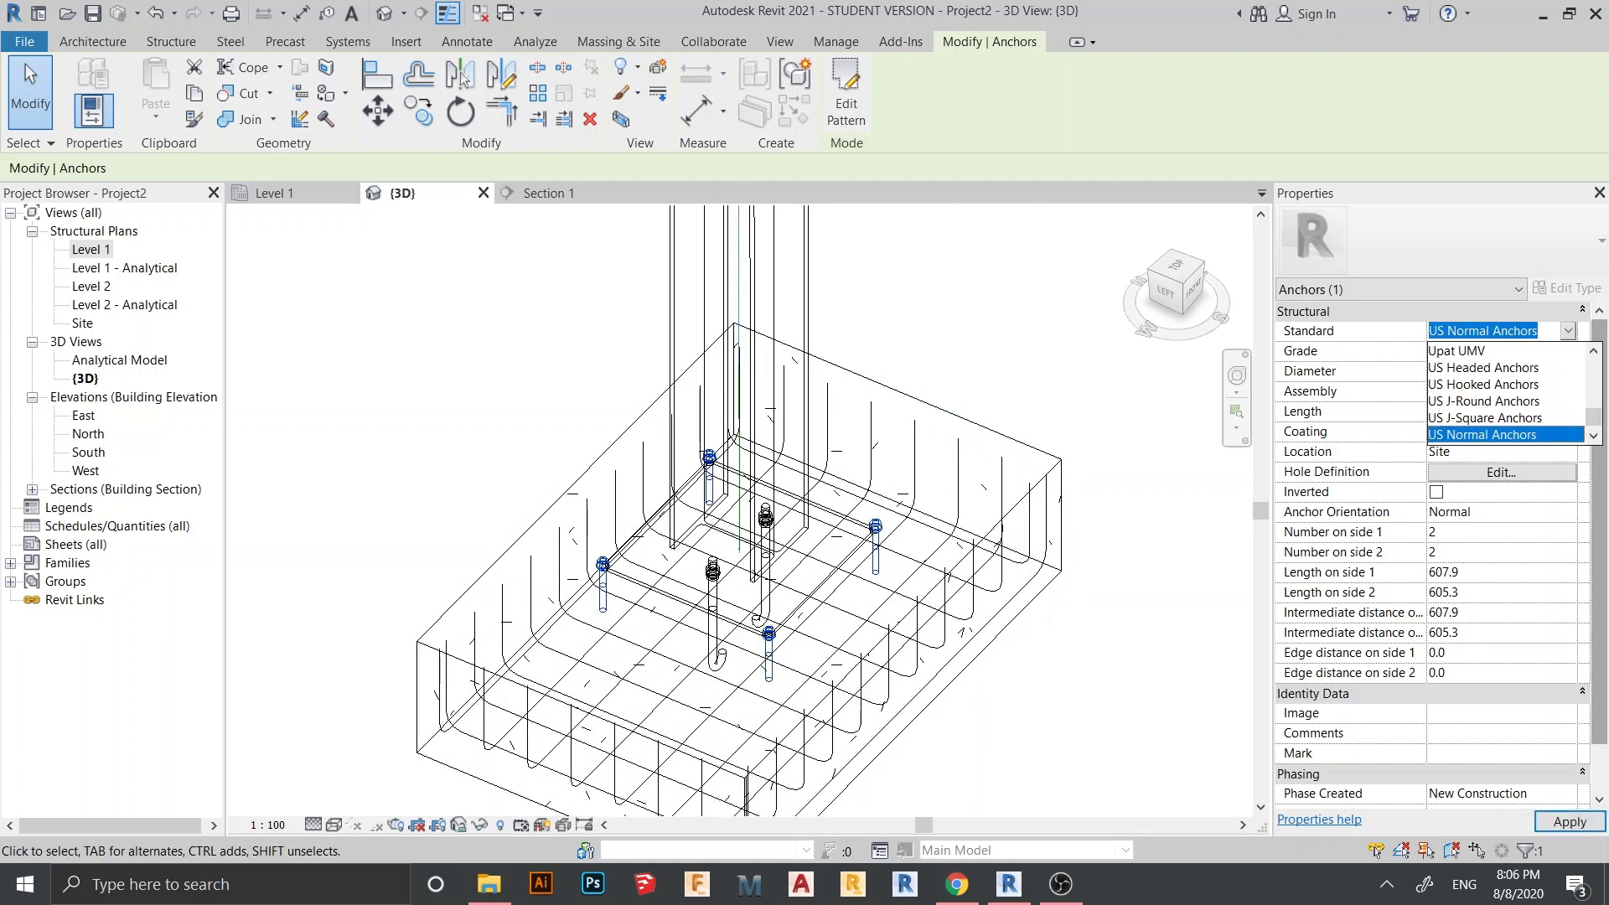
scroll(1506, 393, "up", 10)
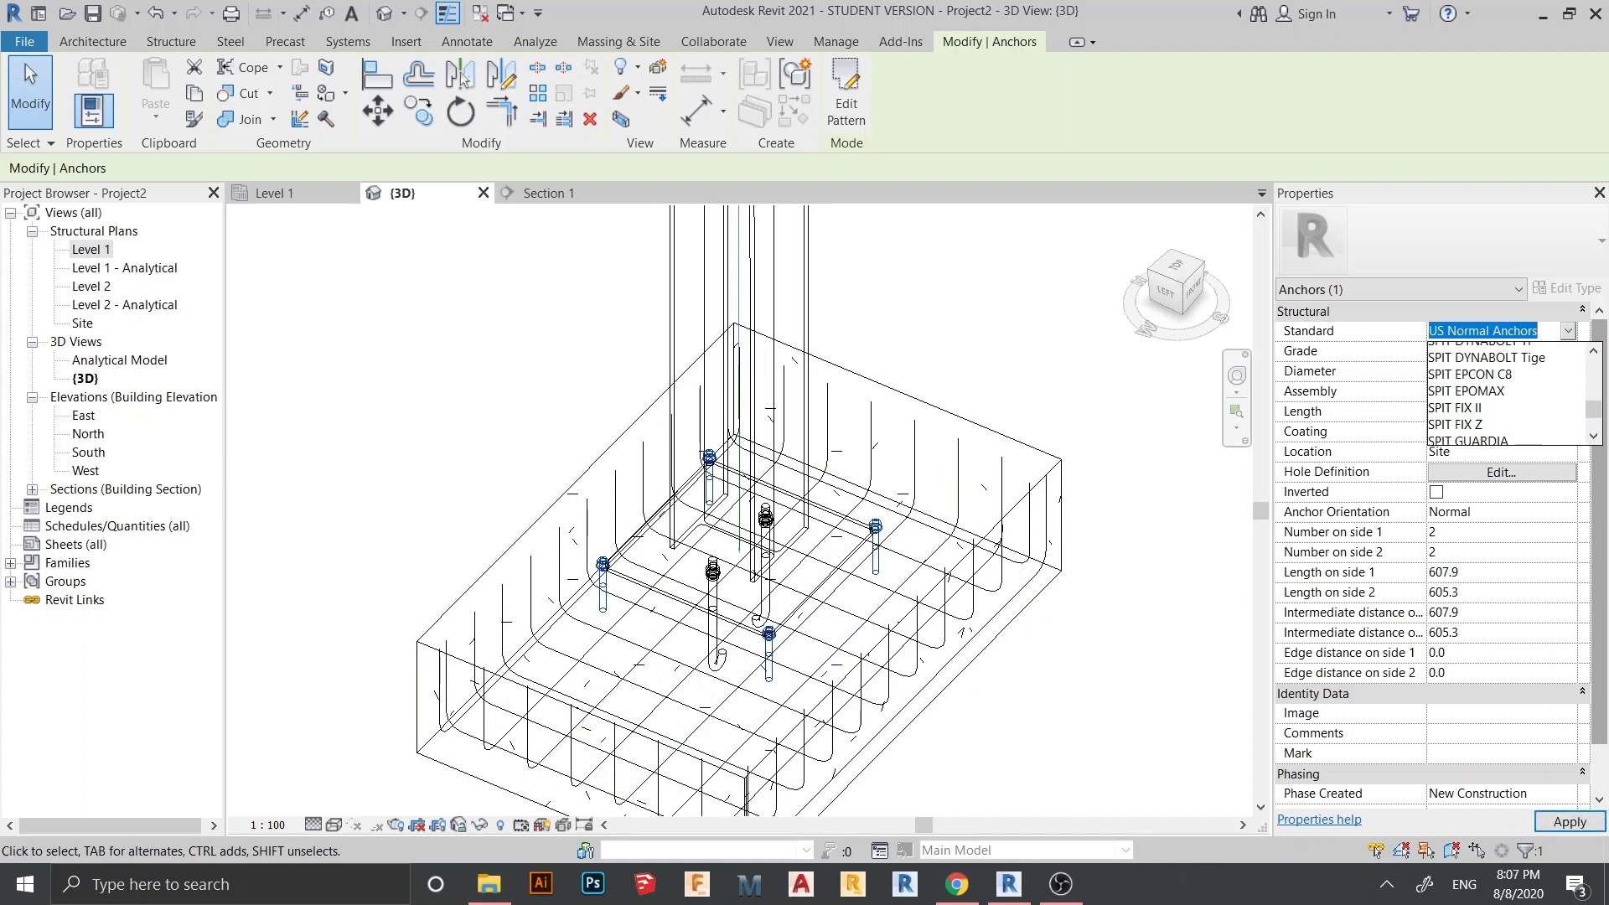
left_click(1475, 384)
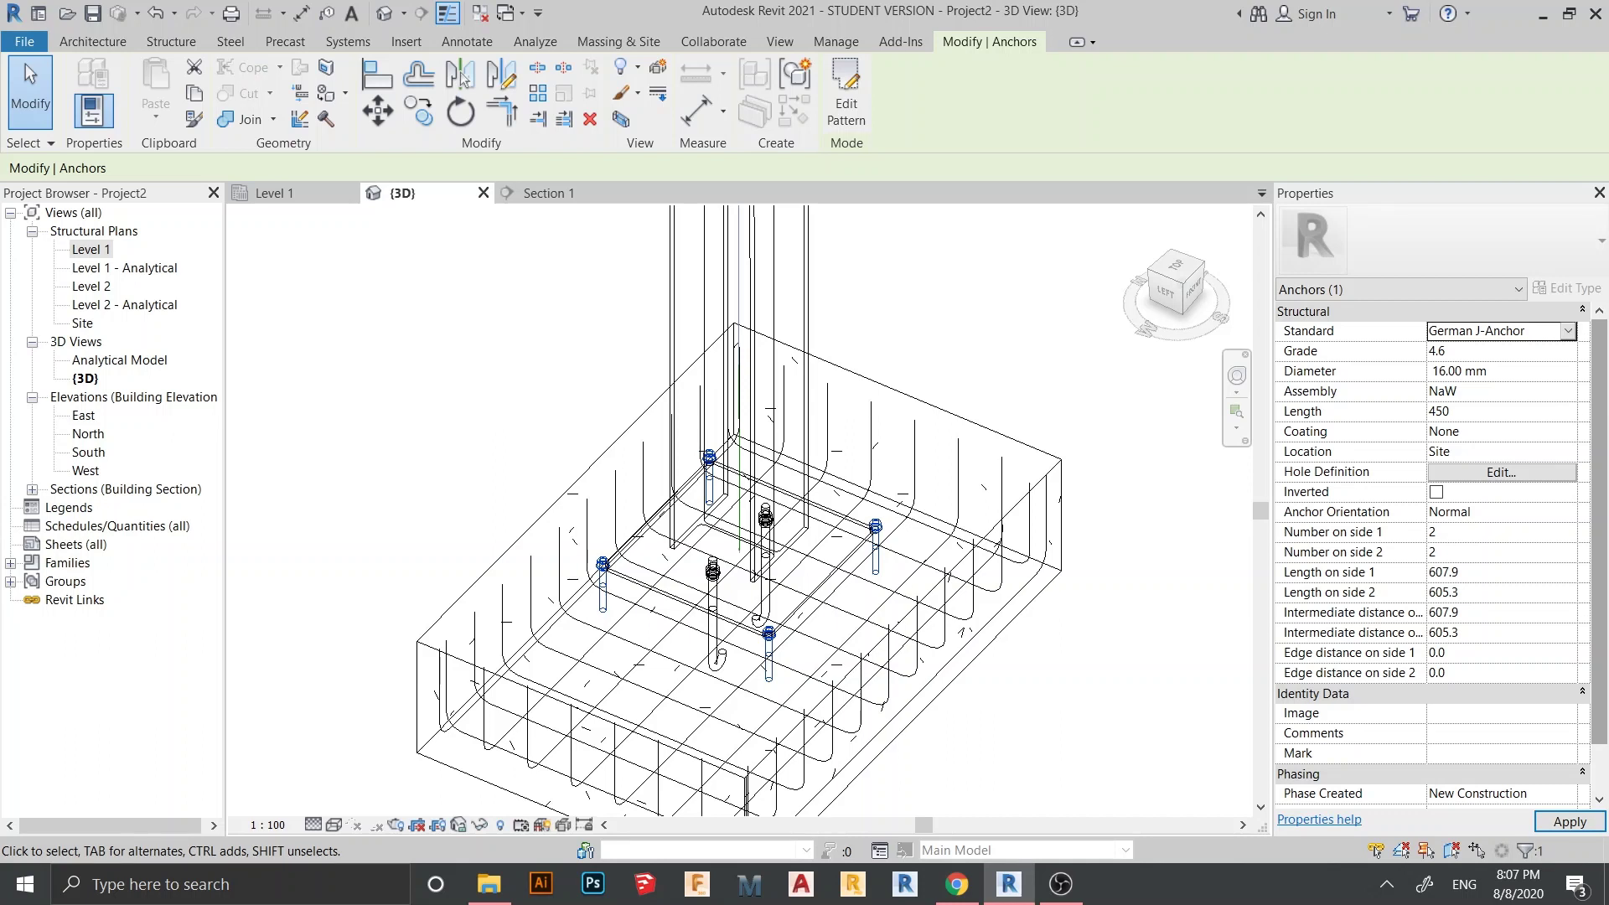
left_click(1568, 371)
left_click(1459, 424)
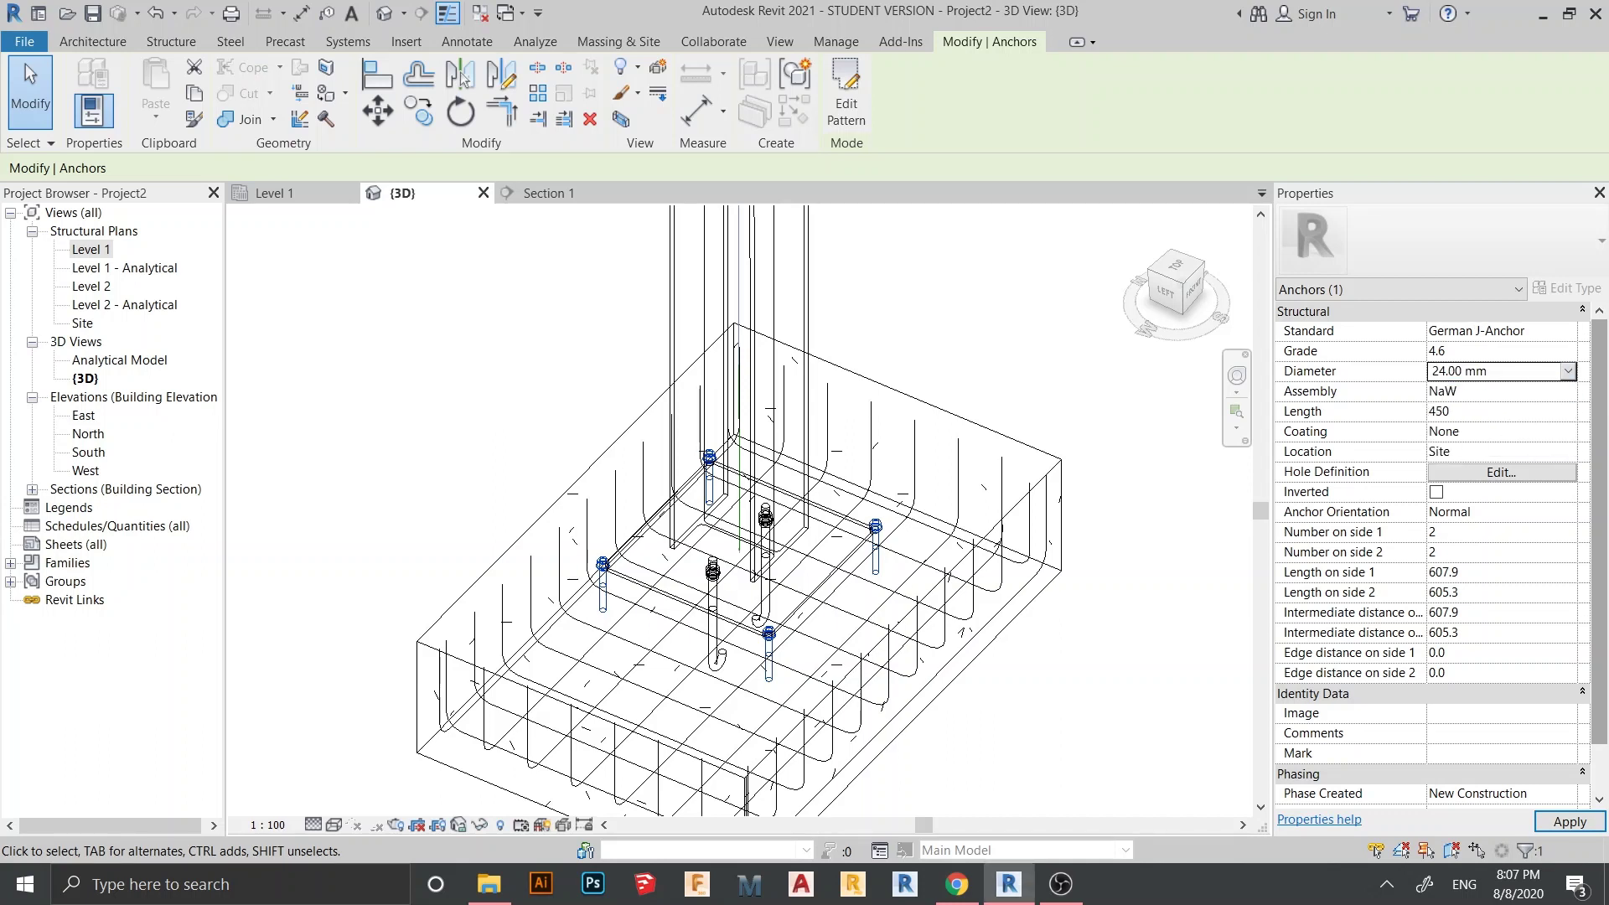
Step: Set the second anchor pattern's orientation to Inside rotated and its number on side 2 to 1
left_click(1568, 512)
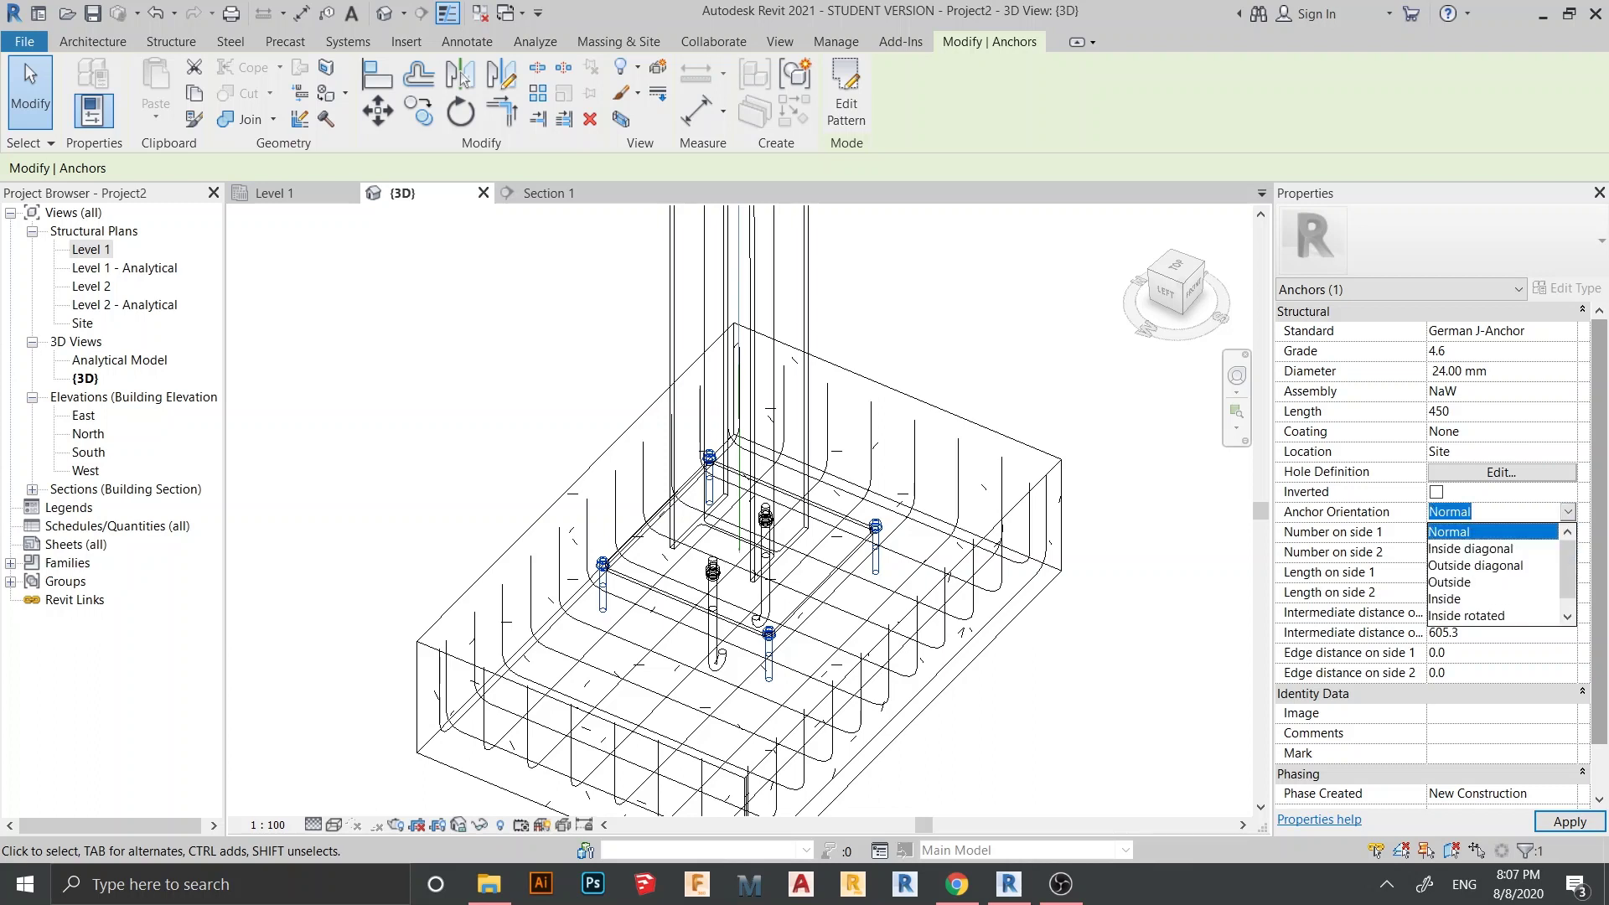
left_click(1466, 615)
left_click(1467, 553)
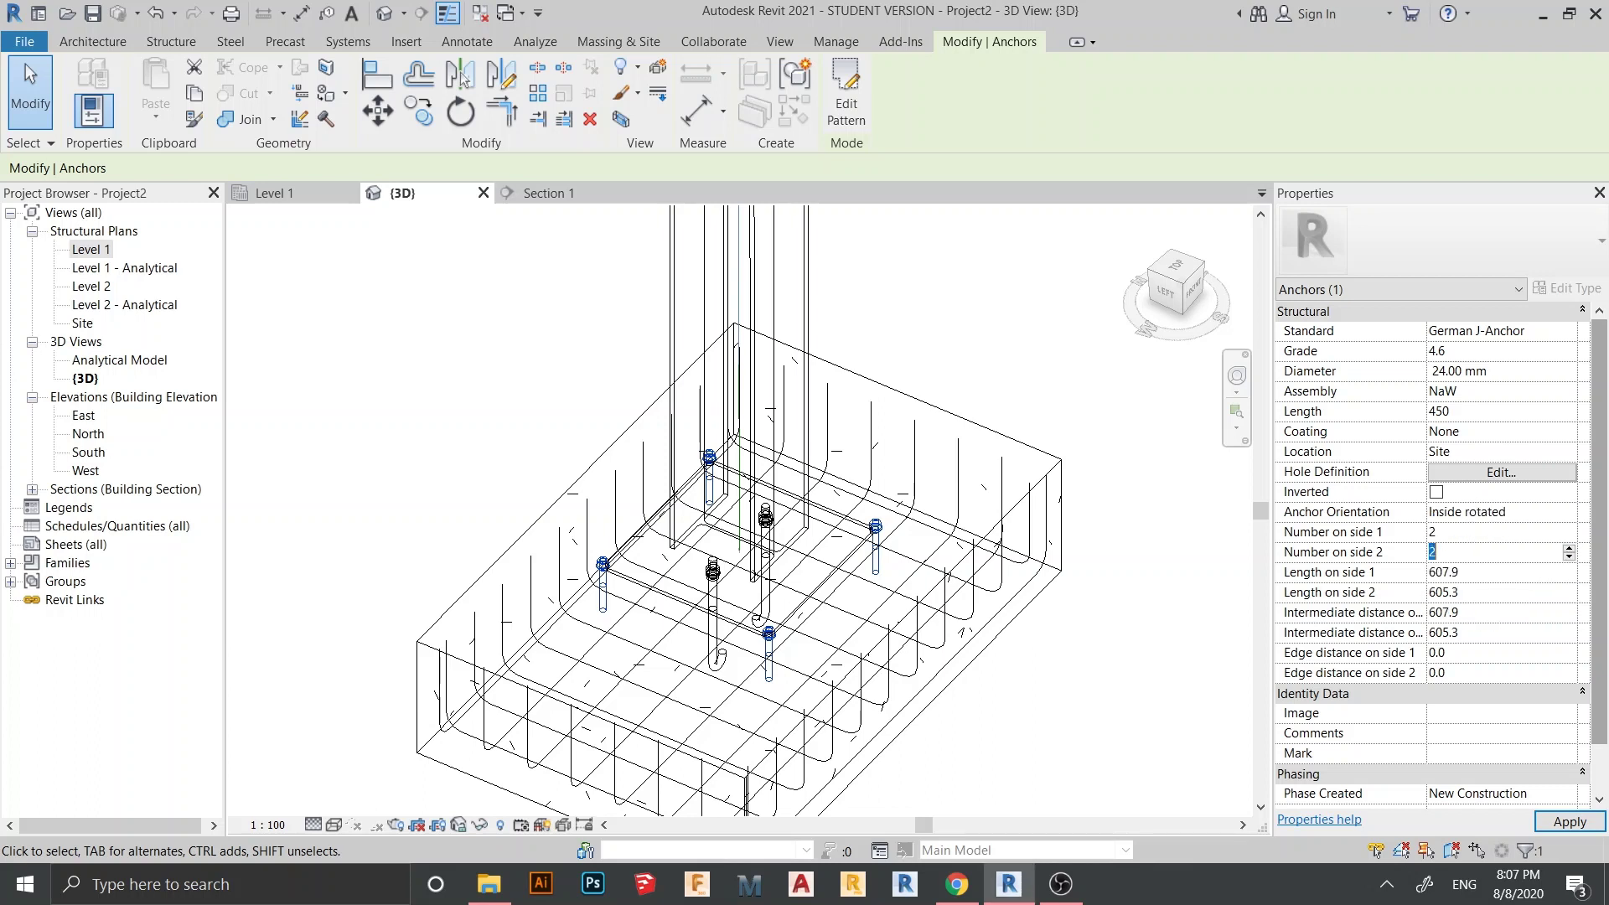
Step: Set the second anchor pattern's length and intermediate distance on side 1 to 300 mm
left_click(1444, 571)
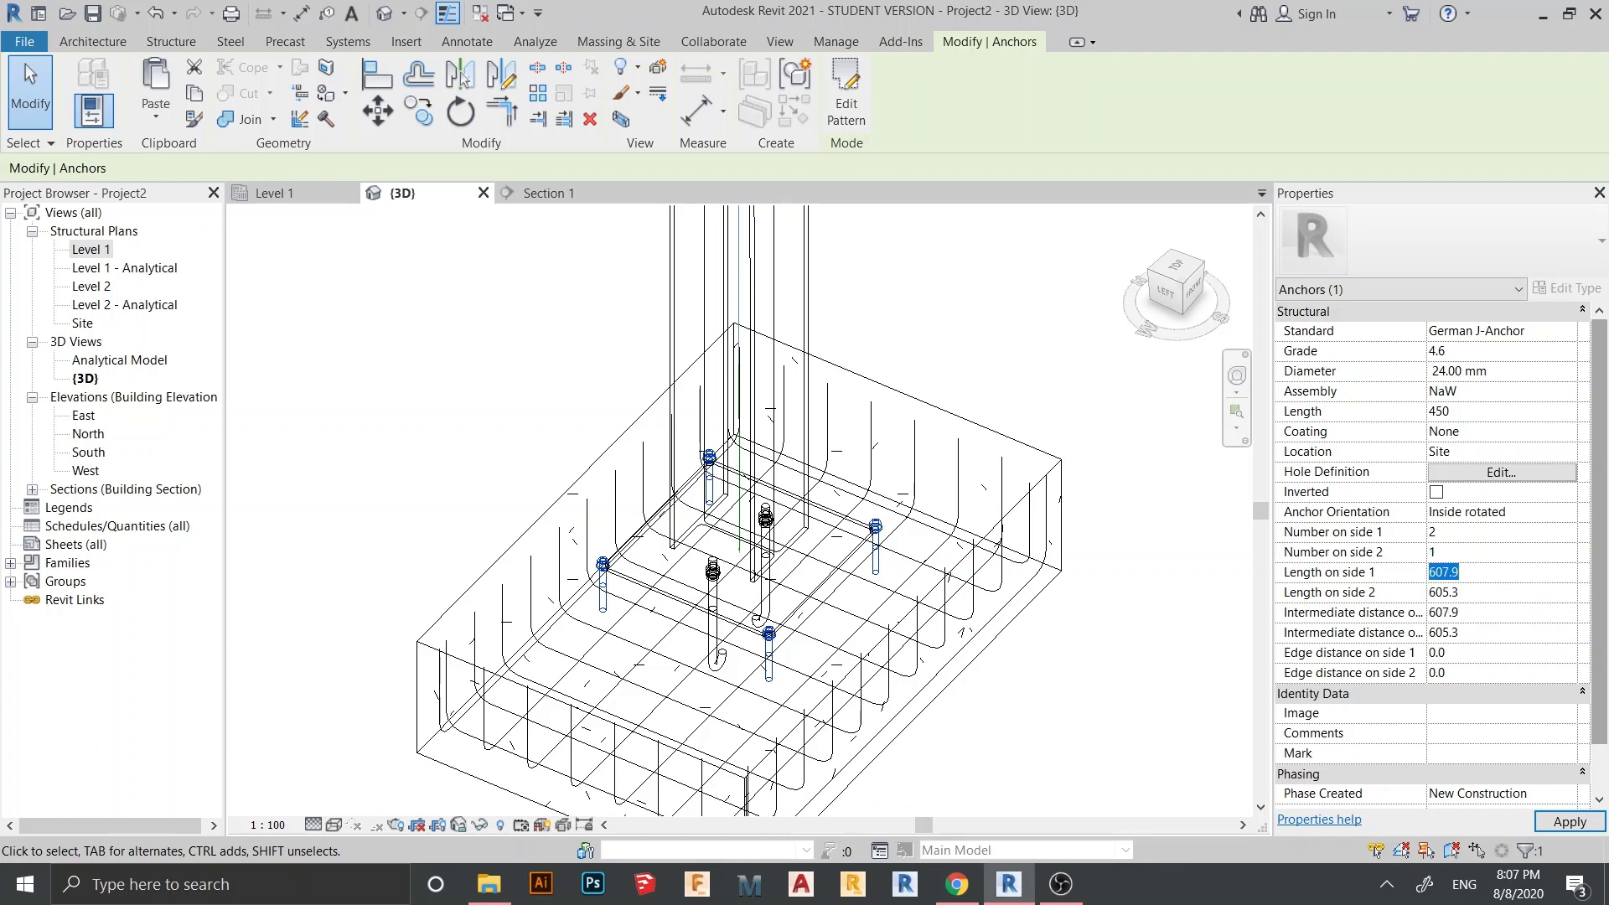
type("300")
key("Tab")
type("200")
key("Return")
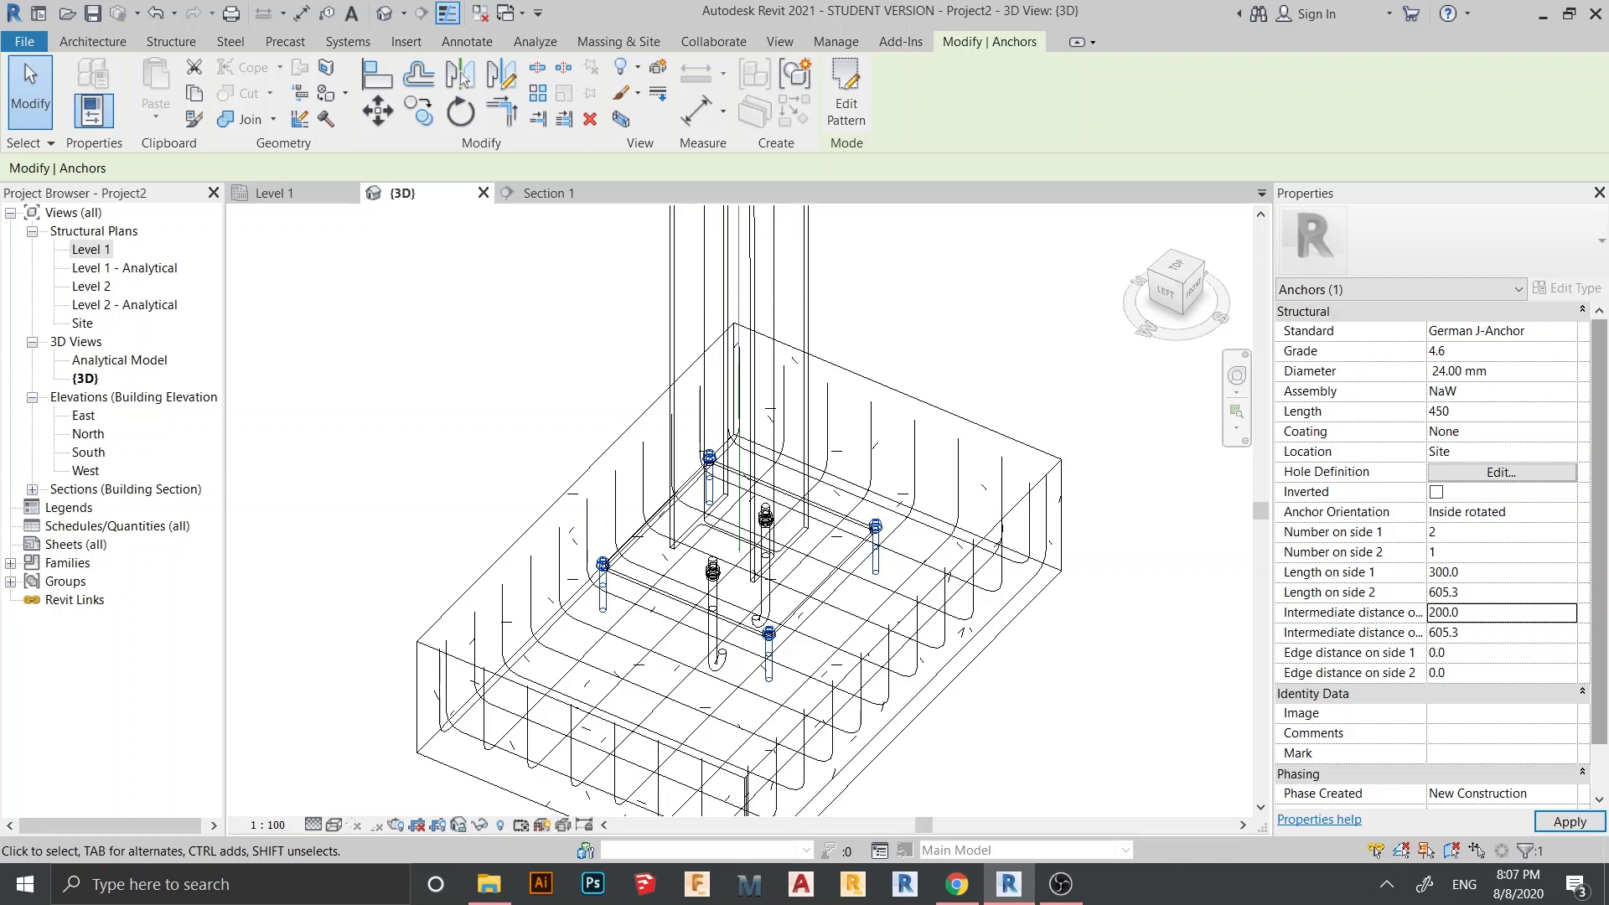
type("300")
key("Return")
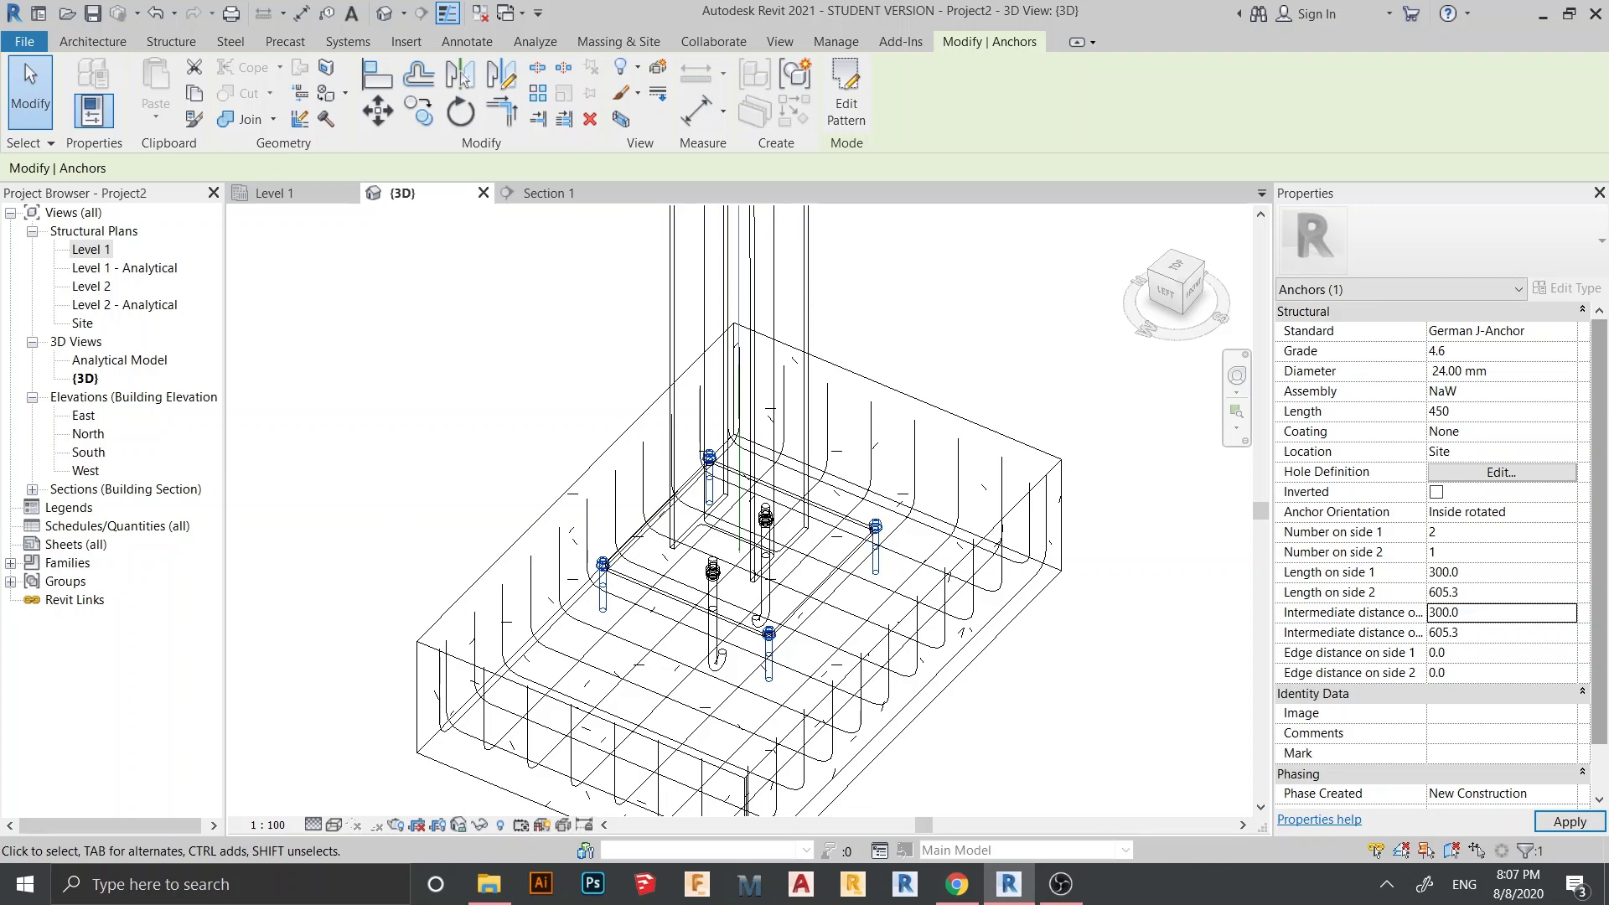
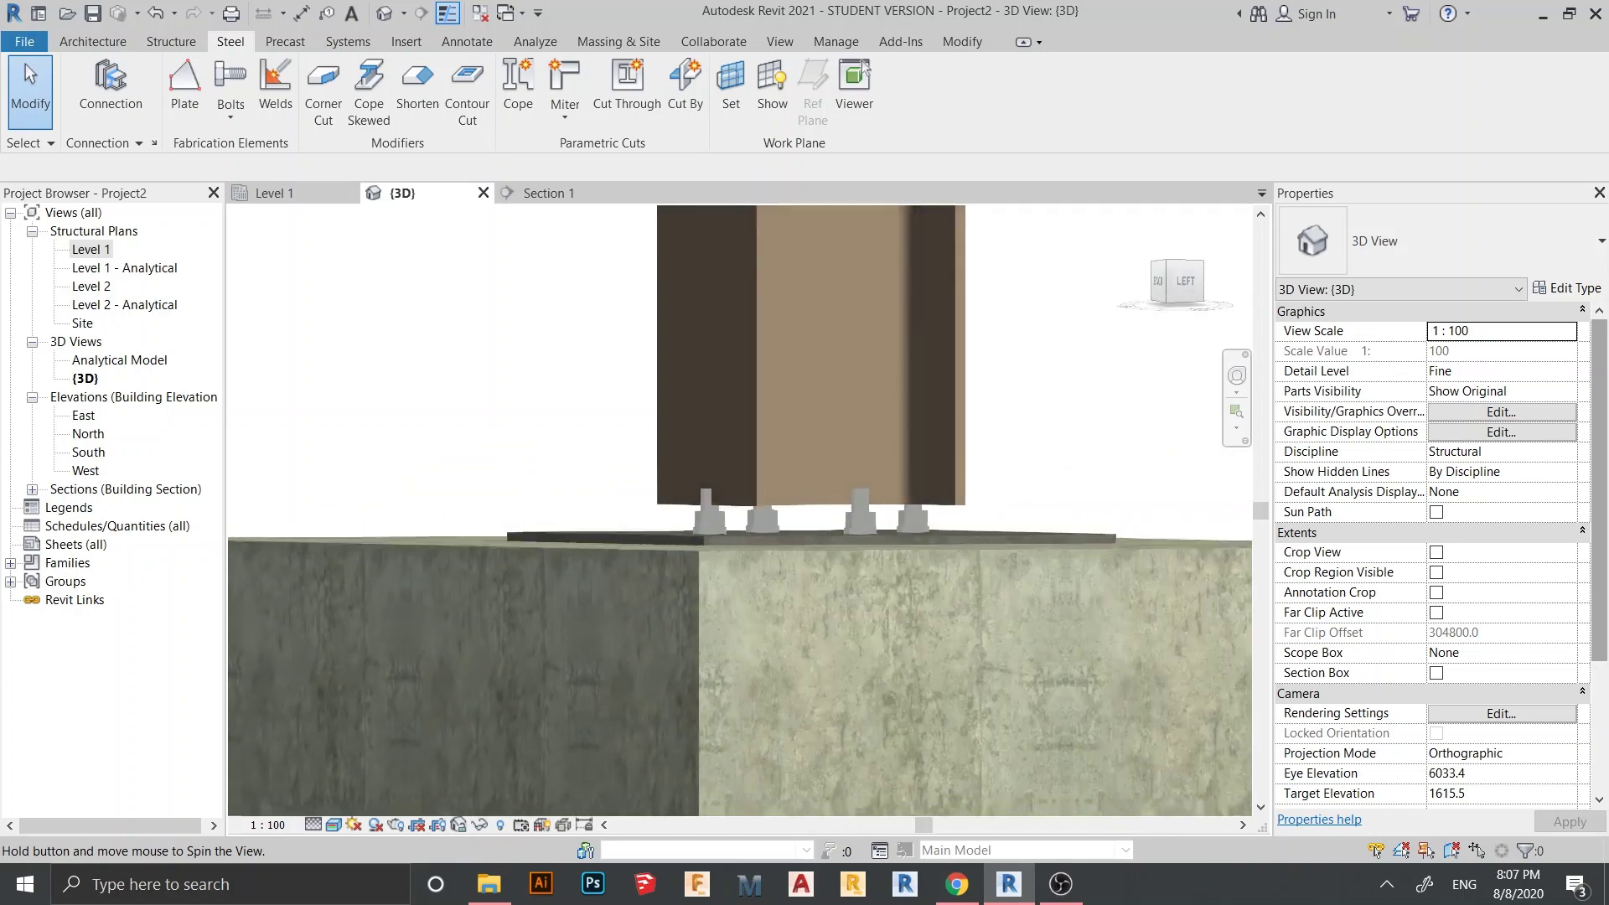
Step: Examine the anchor positions around the column on the base plate from several angles
scroll(759, 537, "up", 2)
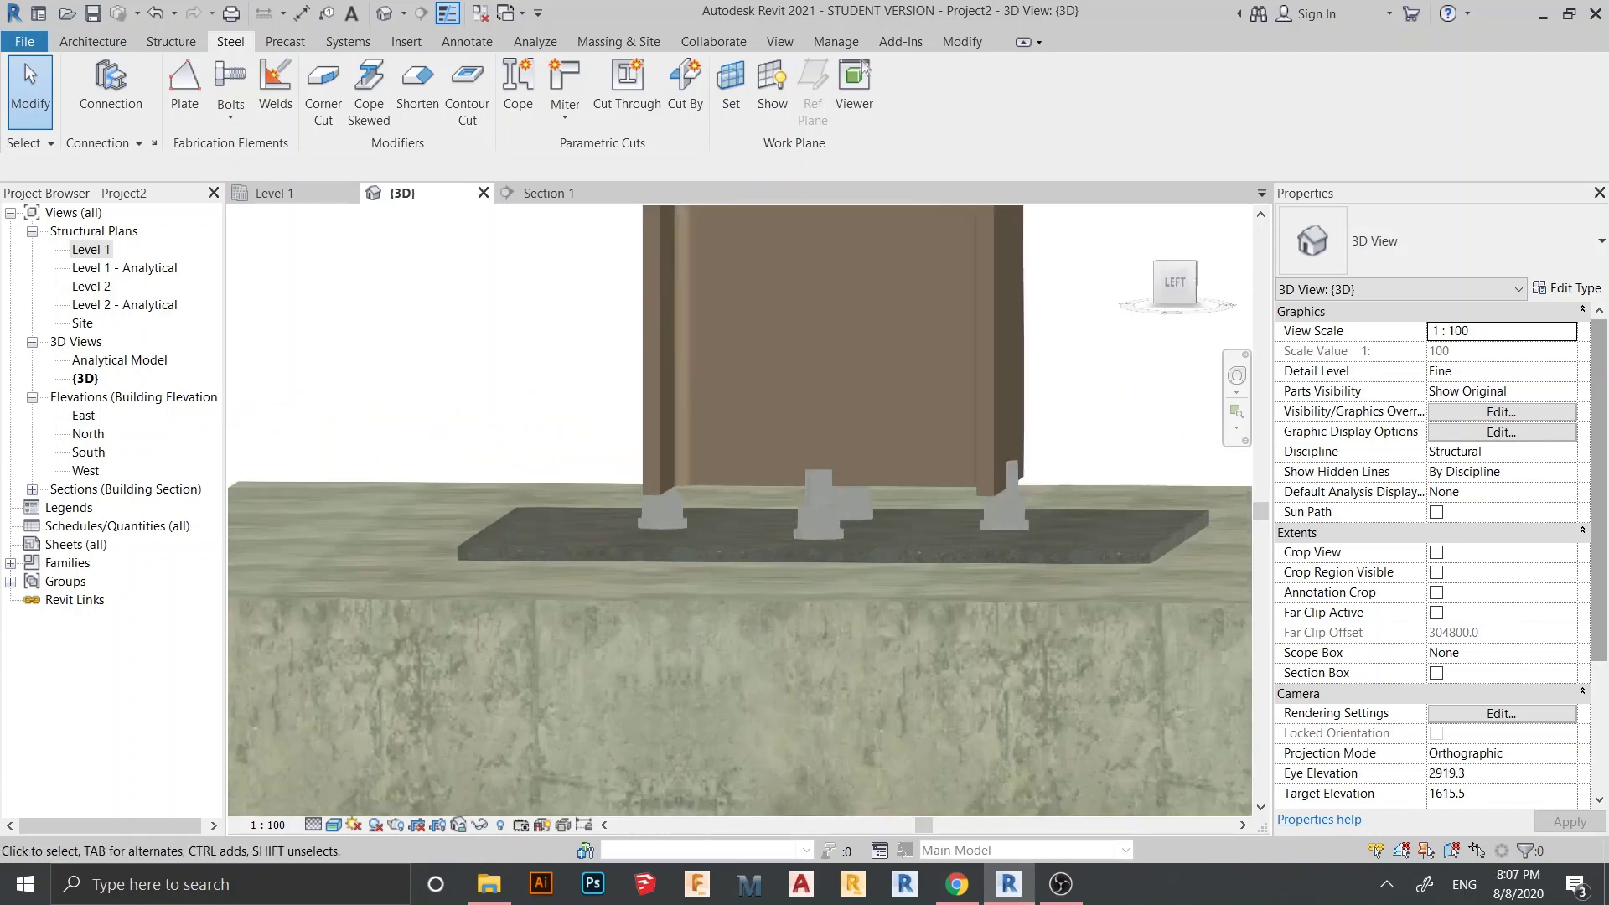
scroll(796, 536, "down", 5)
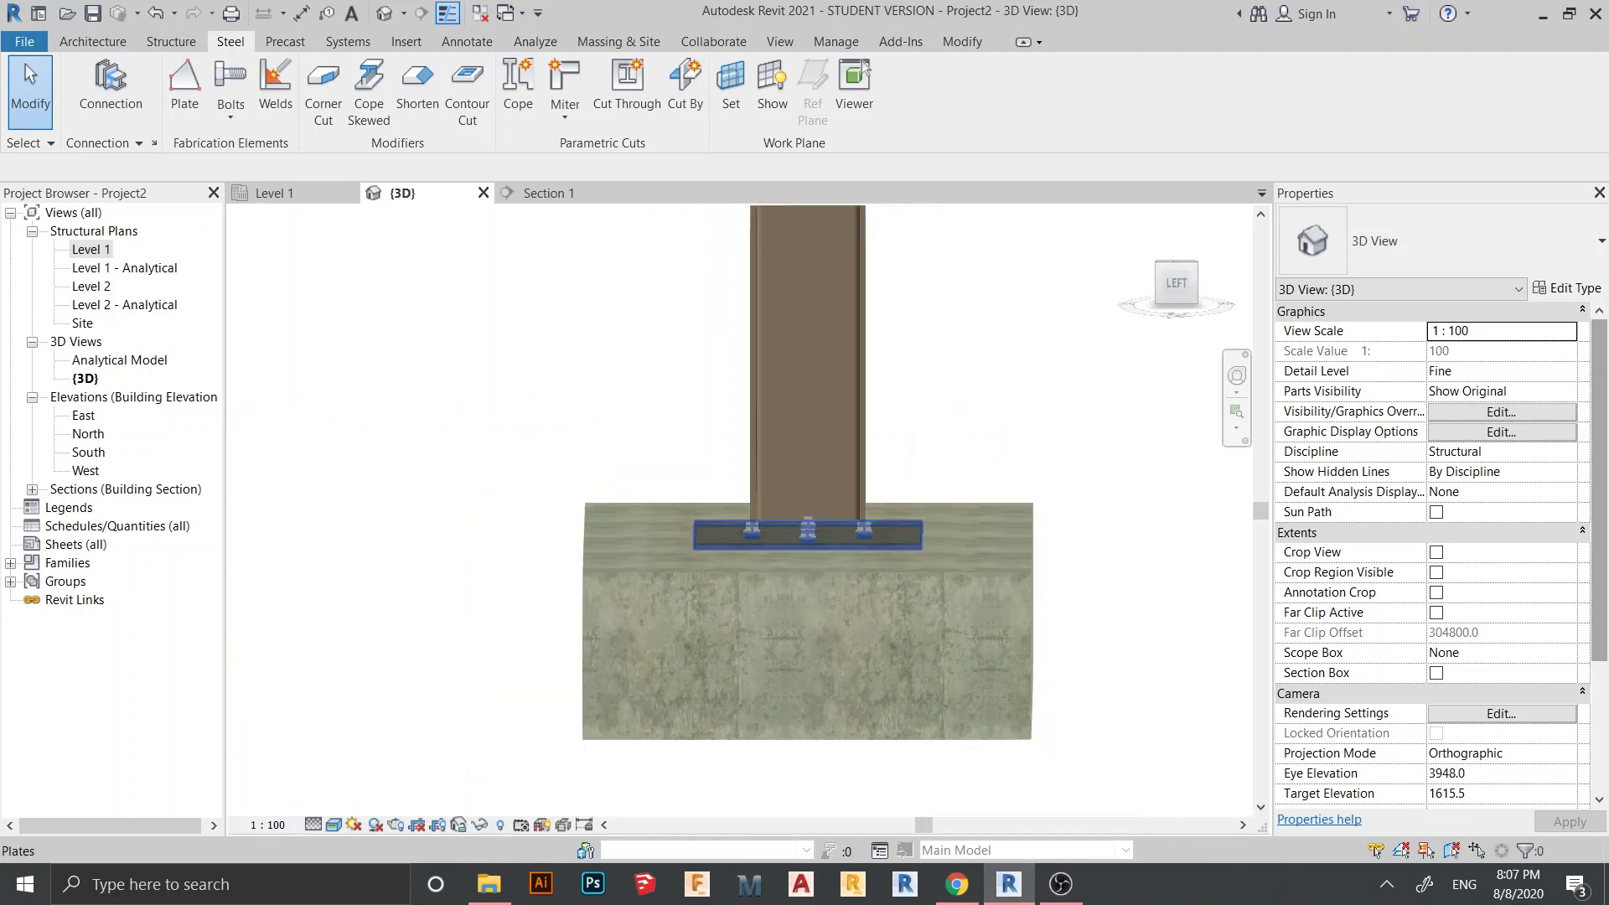
scroll(825, 541, "up", 5)
scroll(788, 511, "up", 2)
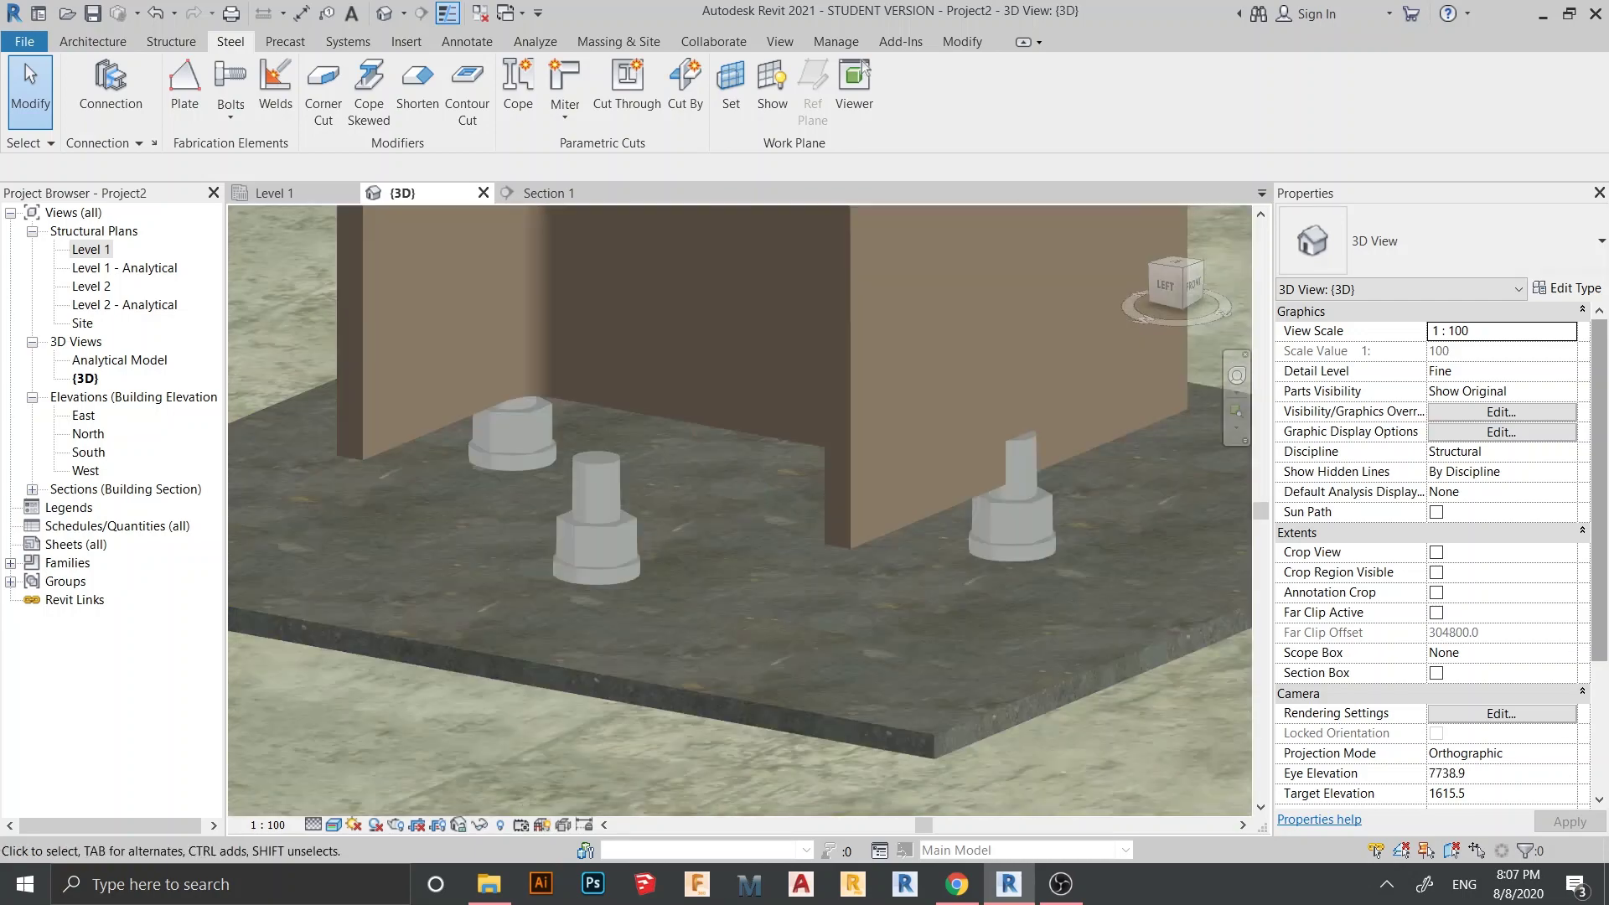
middle_click_drag(763, 465, 790, 434)
scroll(834, 659, "down", 6)
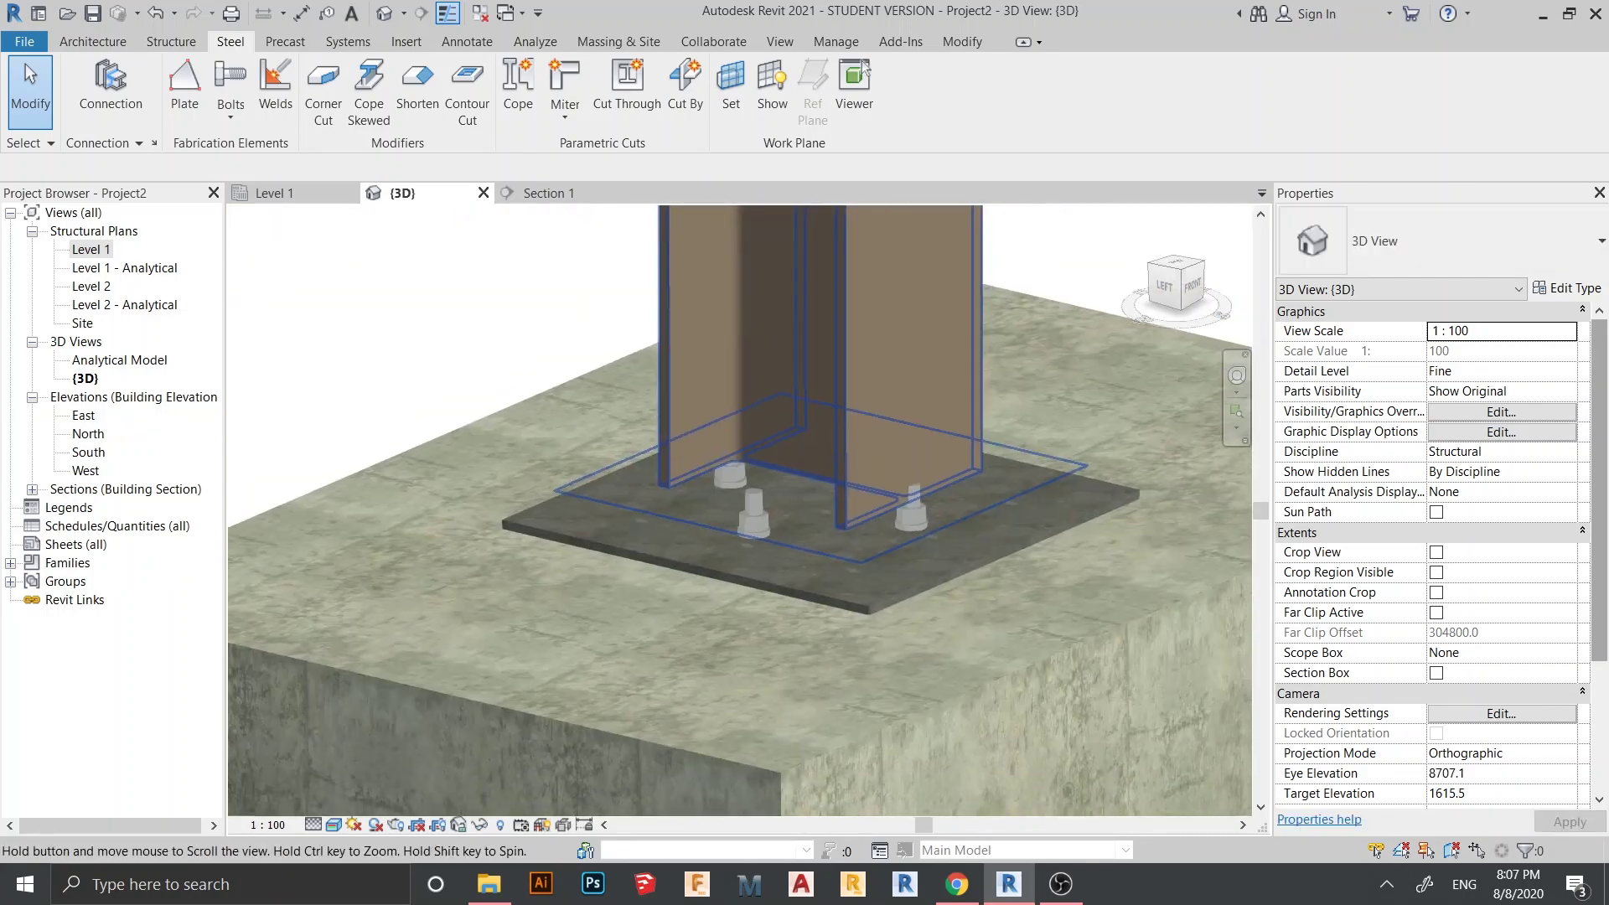
scroll(896, 742, "up", 3)
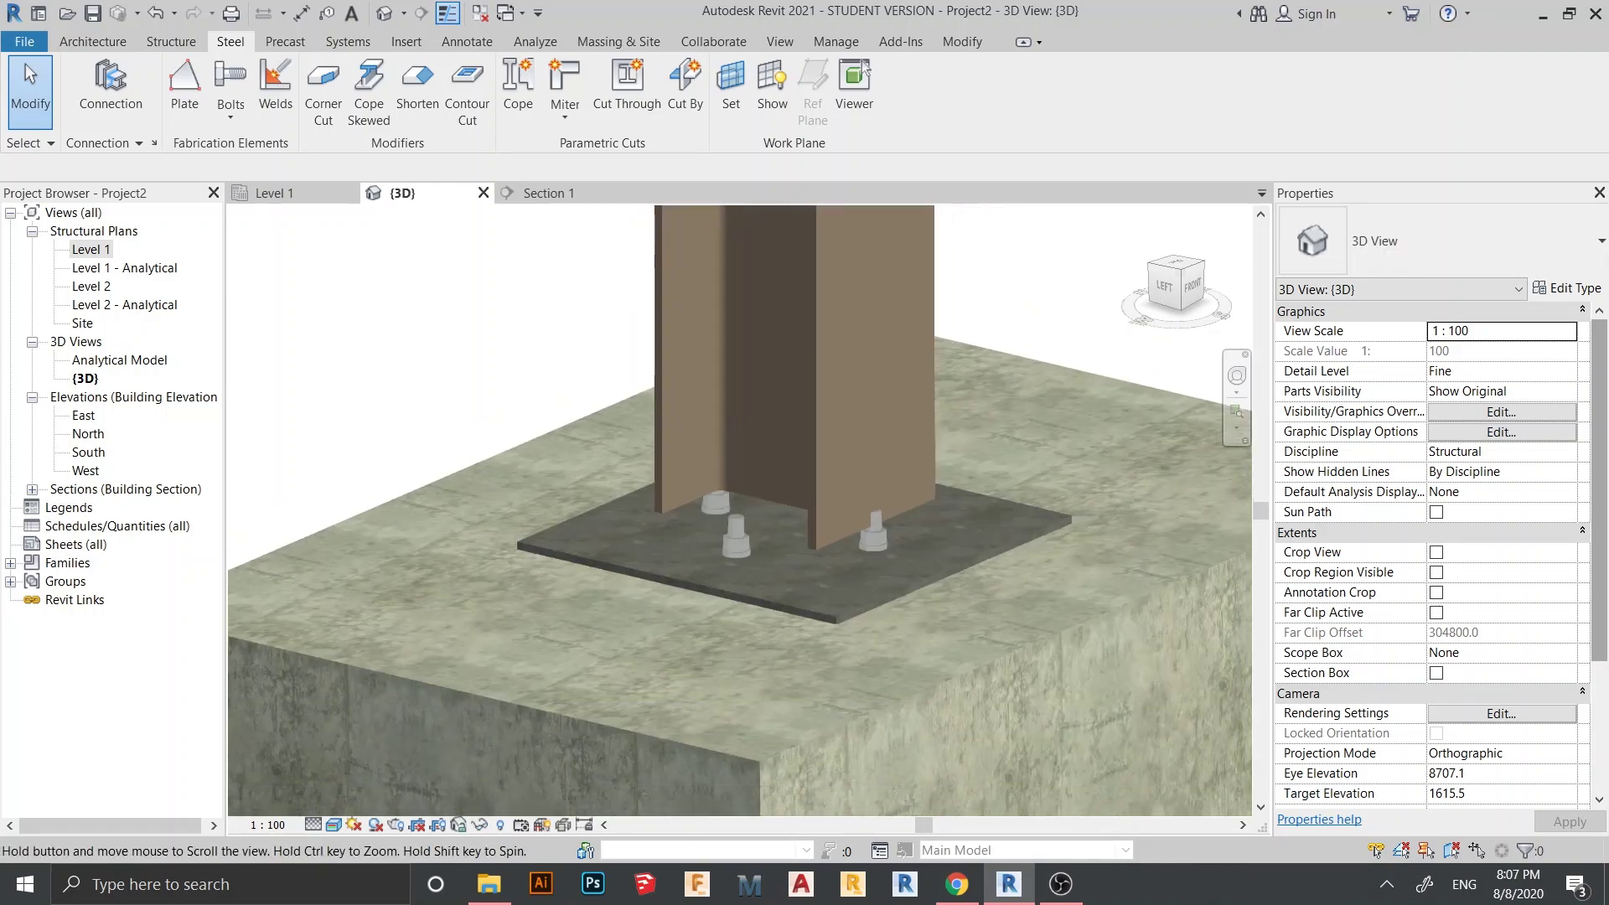
scroll(825, 549, "up", 2)
Step: Set the length and intermediate distance on side 1 of the anchors clashing with the column flanges to 400 mm
middle_click_drag(825, 549, 1040, 555, "shift")
middle_click_drag(938, 551, 956, 553, "shift")
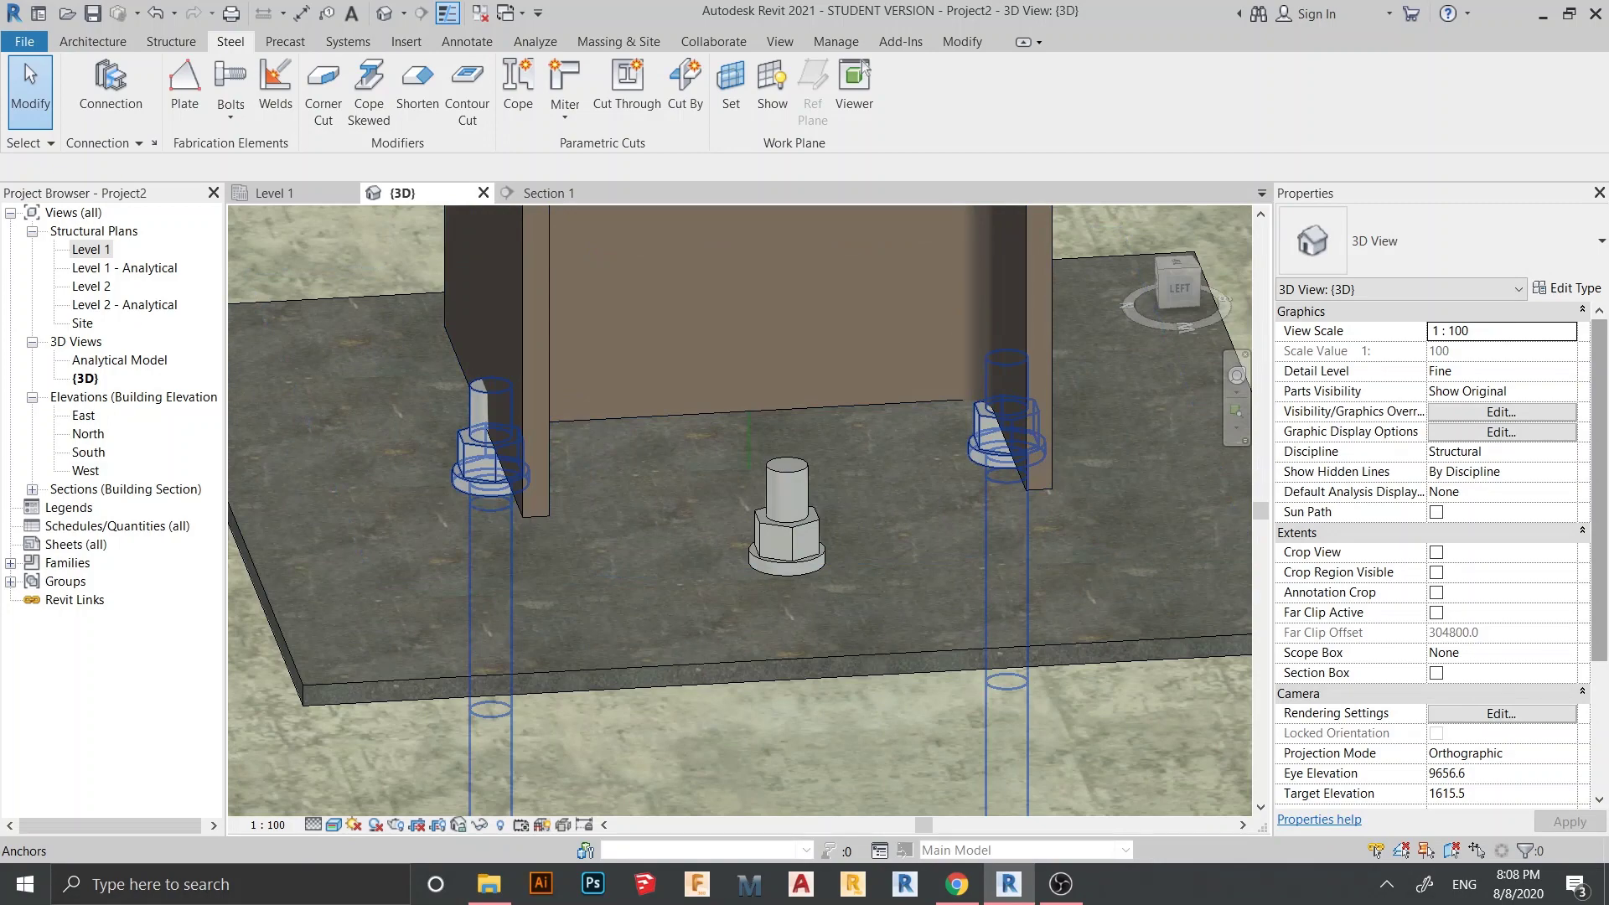
left_click(486, 420)
scroll(629, 300, "down", 2)
middle_click_drag(629, 300, 634, 290)
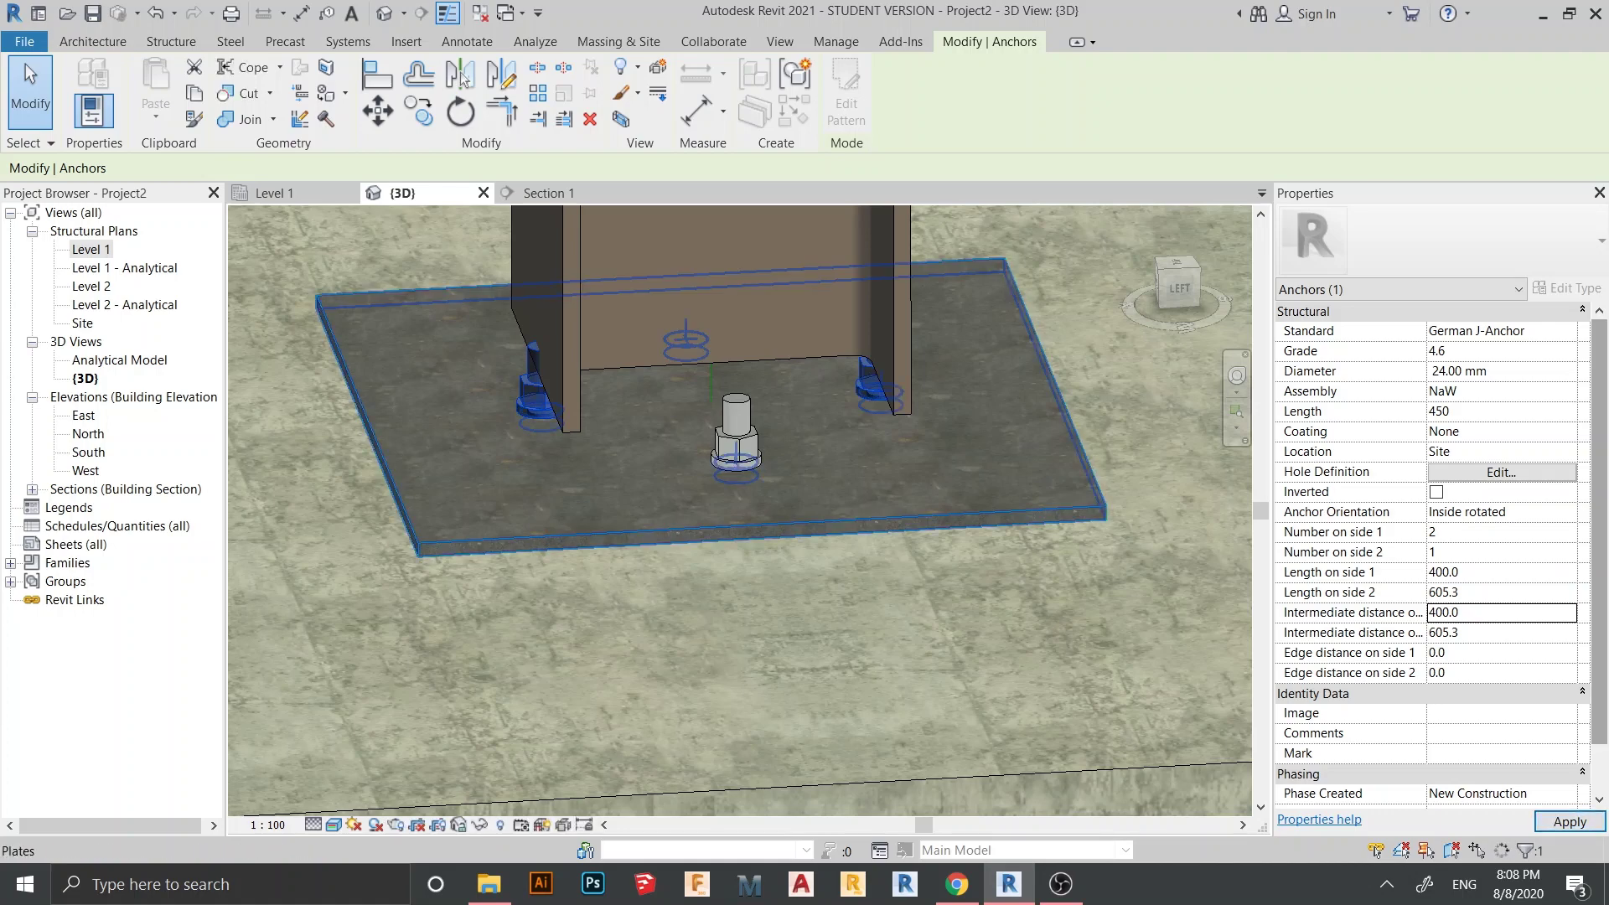
Step: Check the widened anchor spacing against the column and base plate, including a straight left view
mouse_move(741, 511)
middle_mouse_down()
mouse_move(740, 528)
mouse_move(760, 528)
middle_mouse_up()
middle_click_drag(905, 495, 874, 621, "shift")
scroll(847, 521, "down", 1)
scroll(781, 560, "down", 1)
scroll(730, 457, "up", 3)
left_click(1170, 292)
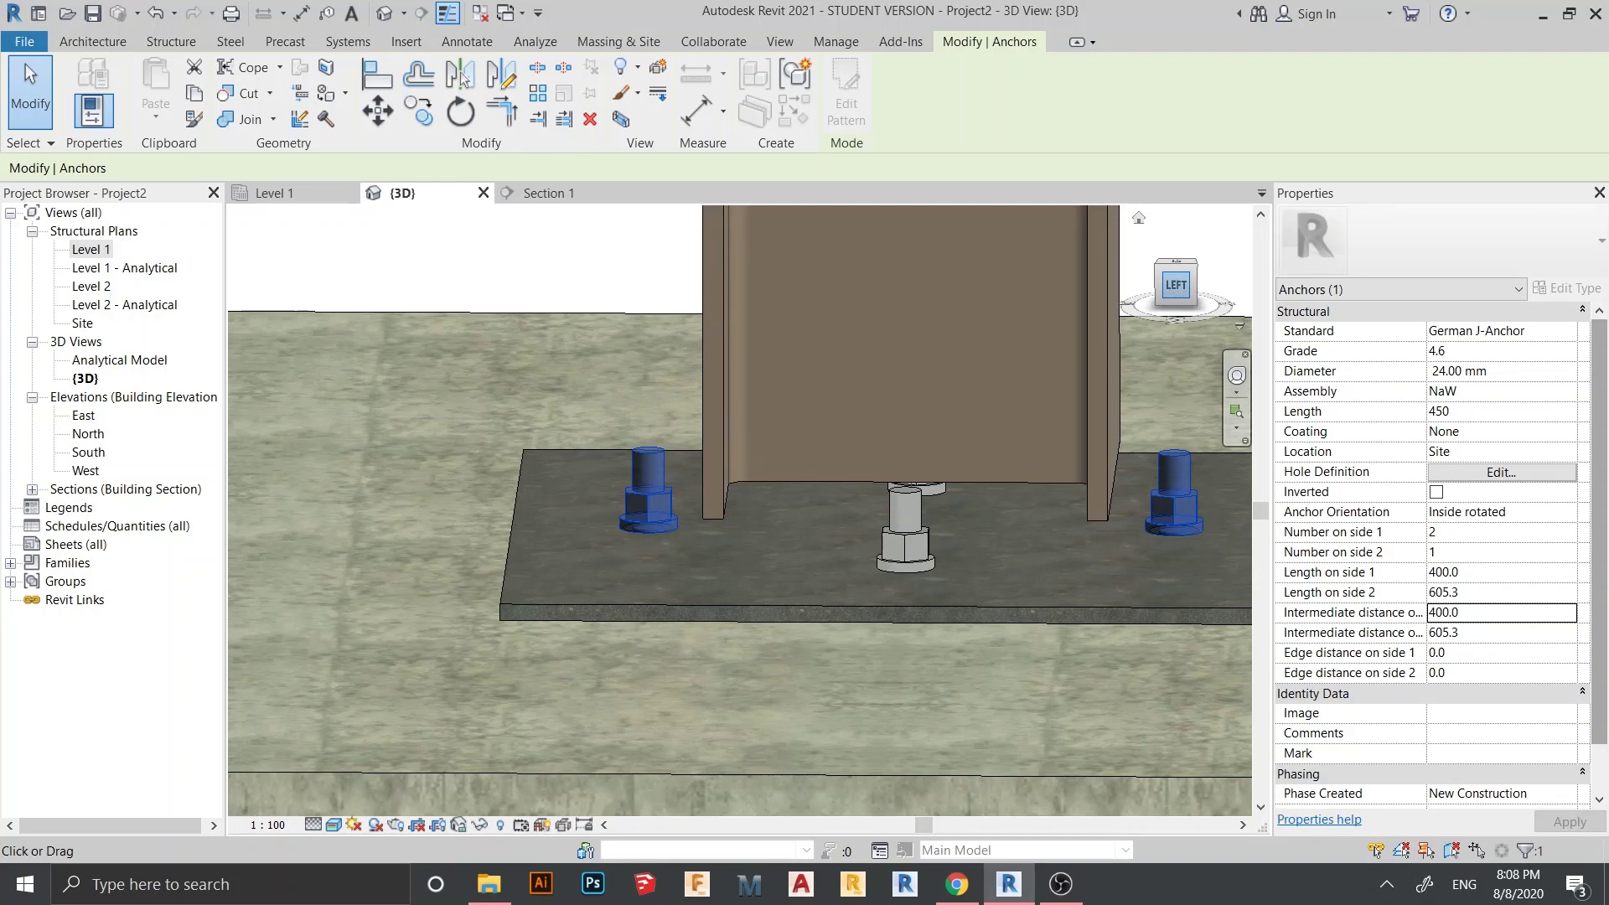
left_click(1172, 288)
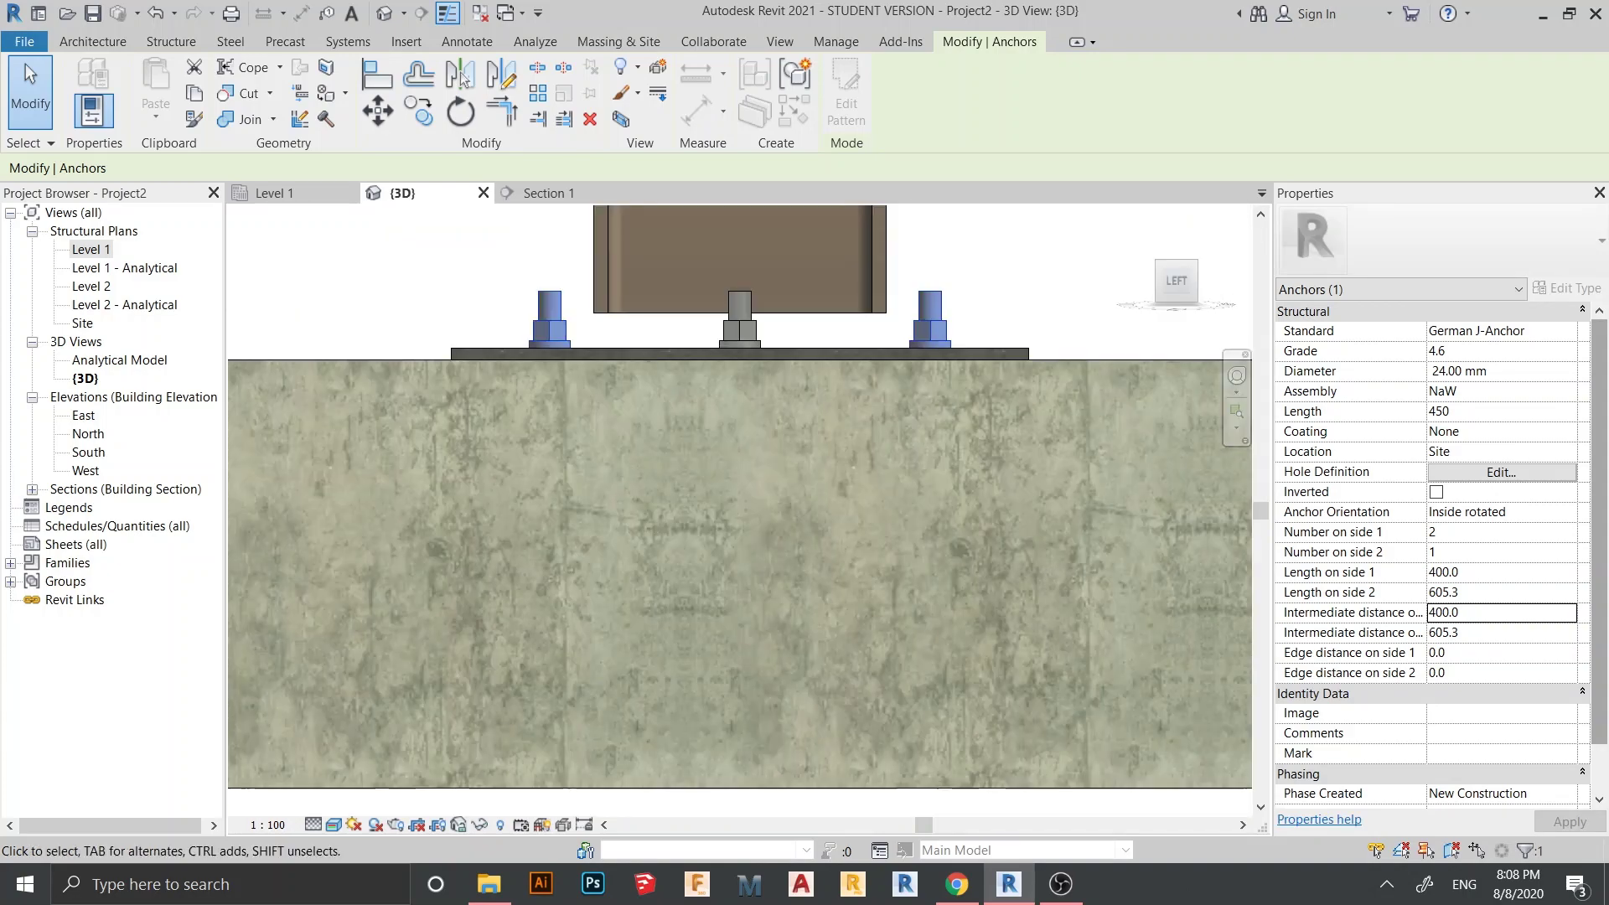
scroll(949, 615, "down", 5)
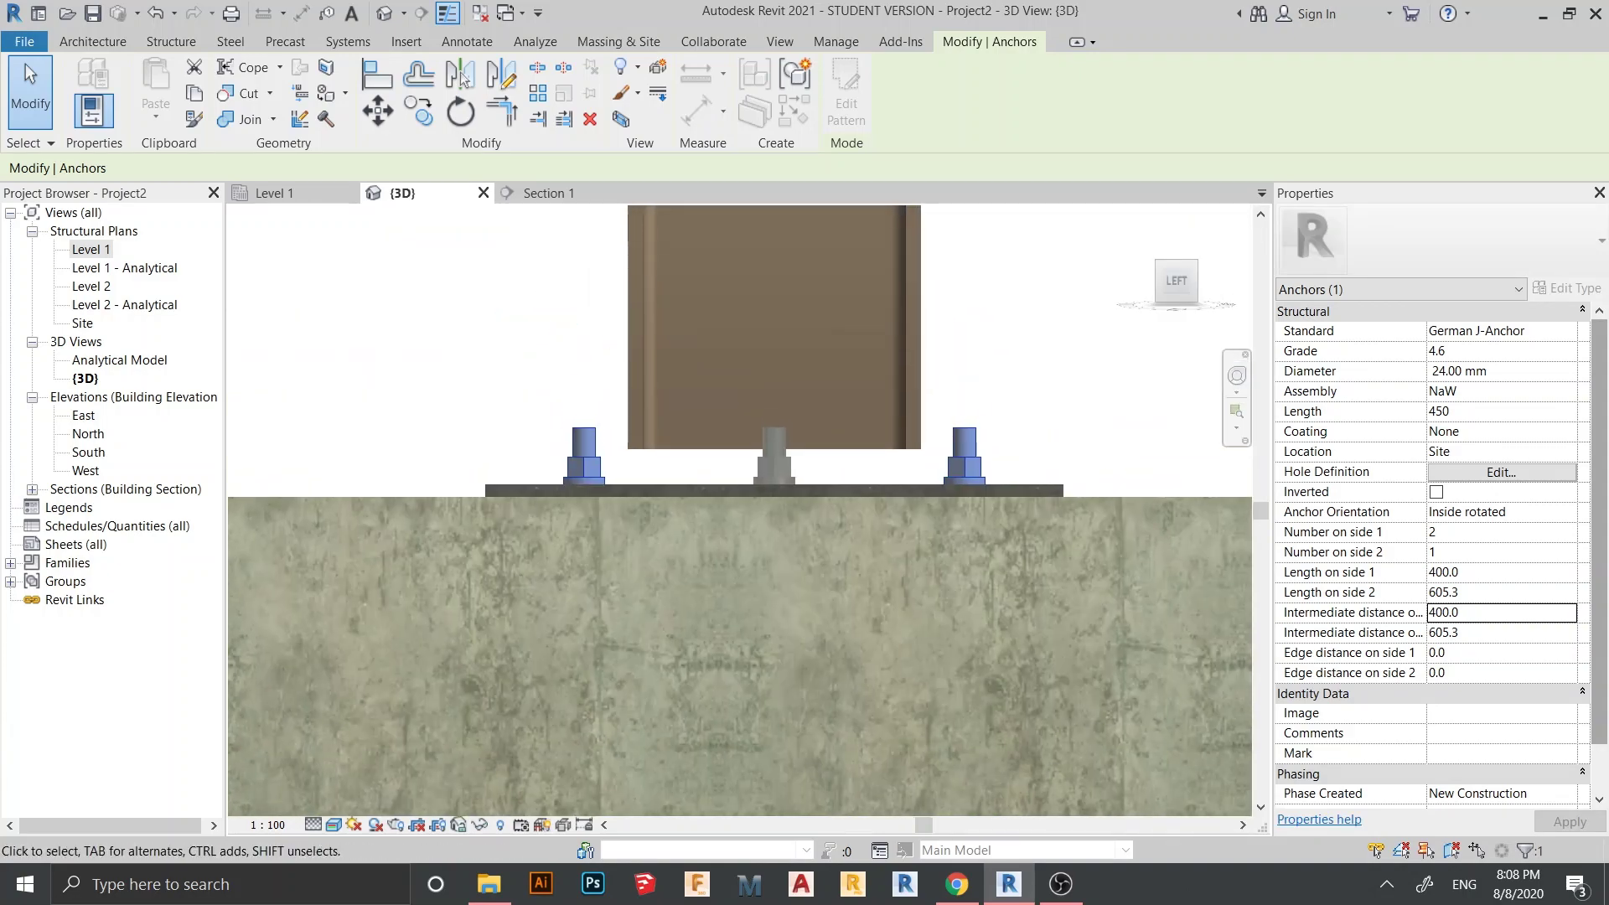
middle_click_drag(950, 615, 875, 679)
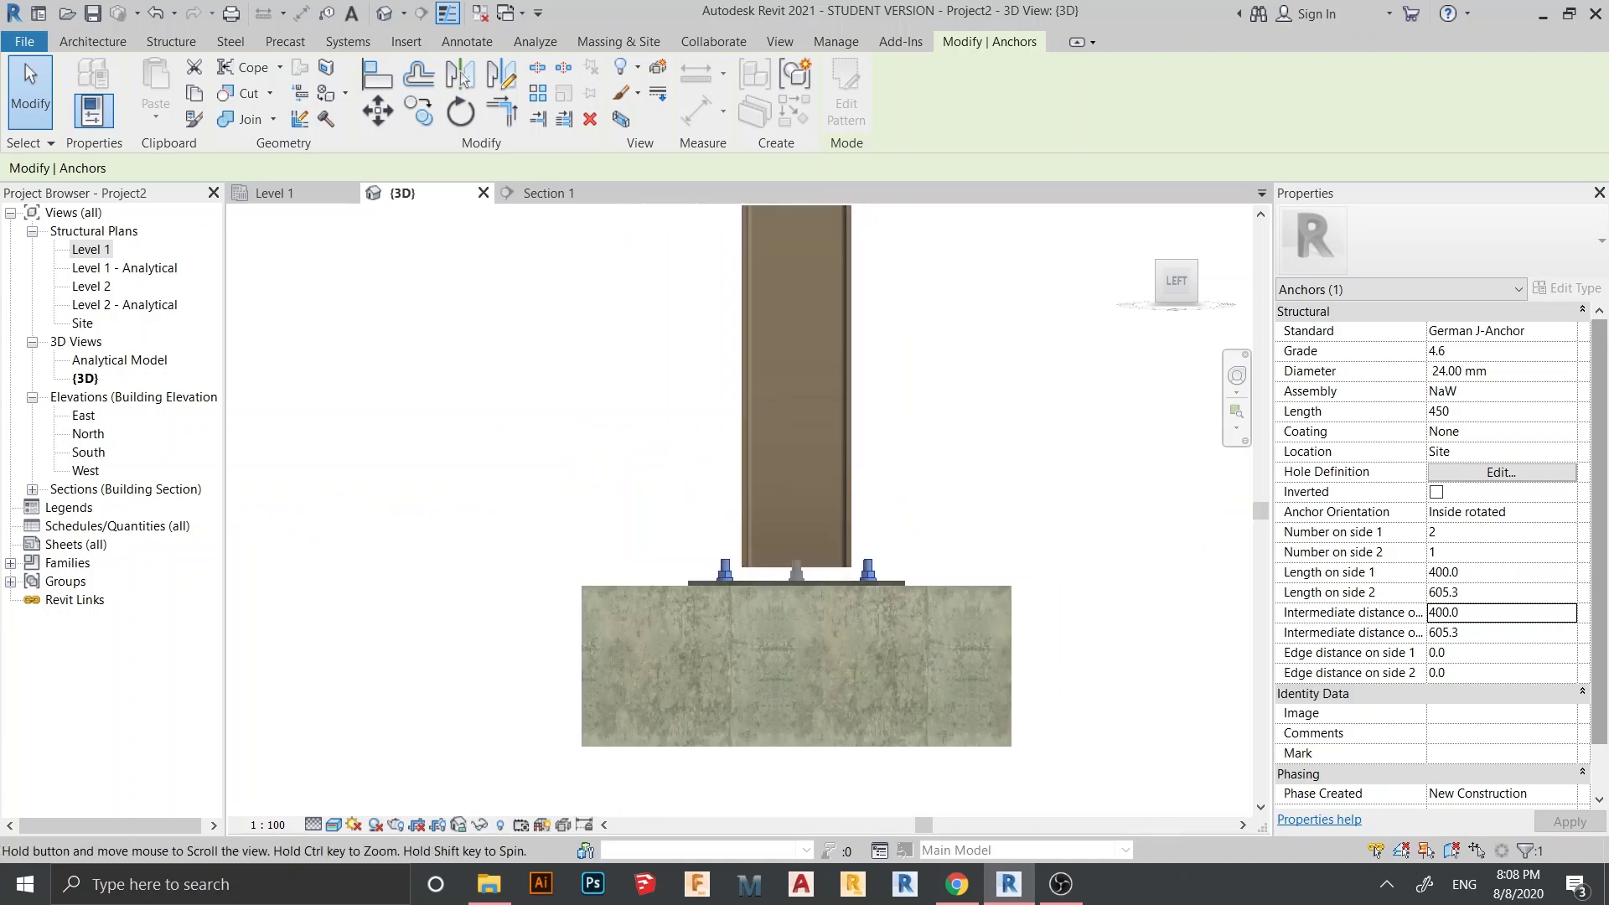
scroll(834, 717, "up", 5)
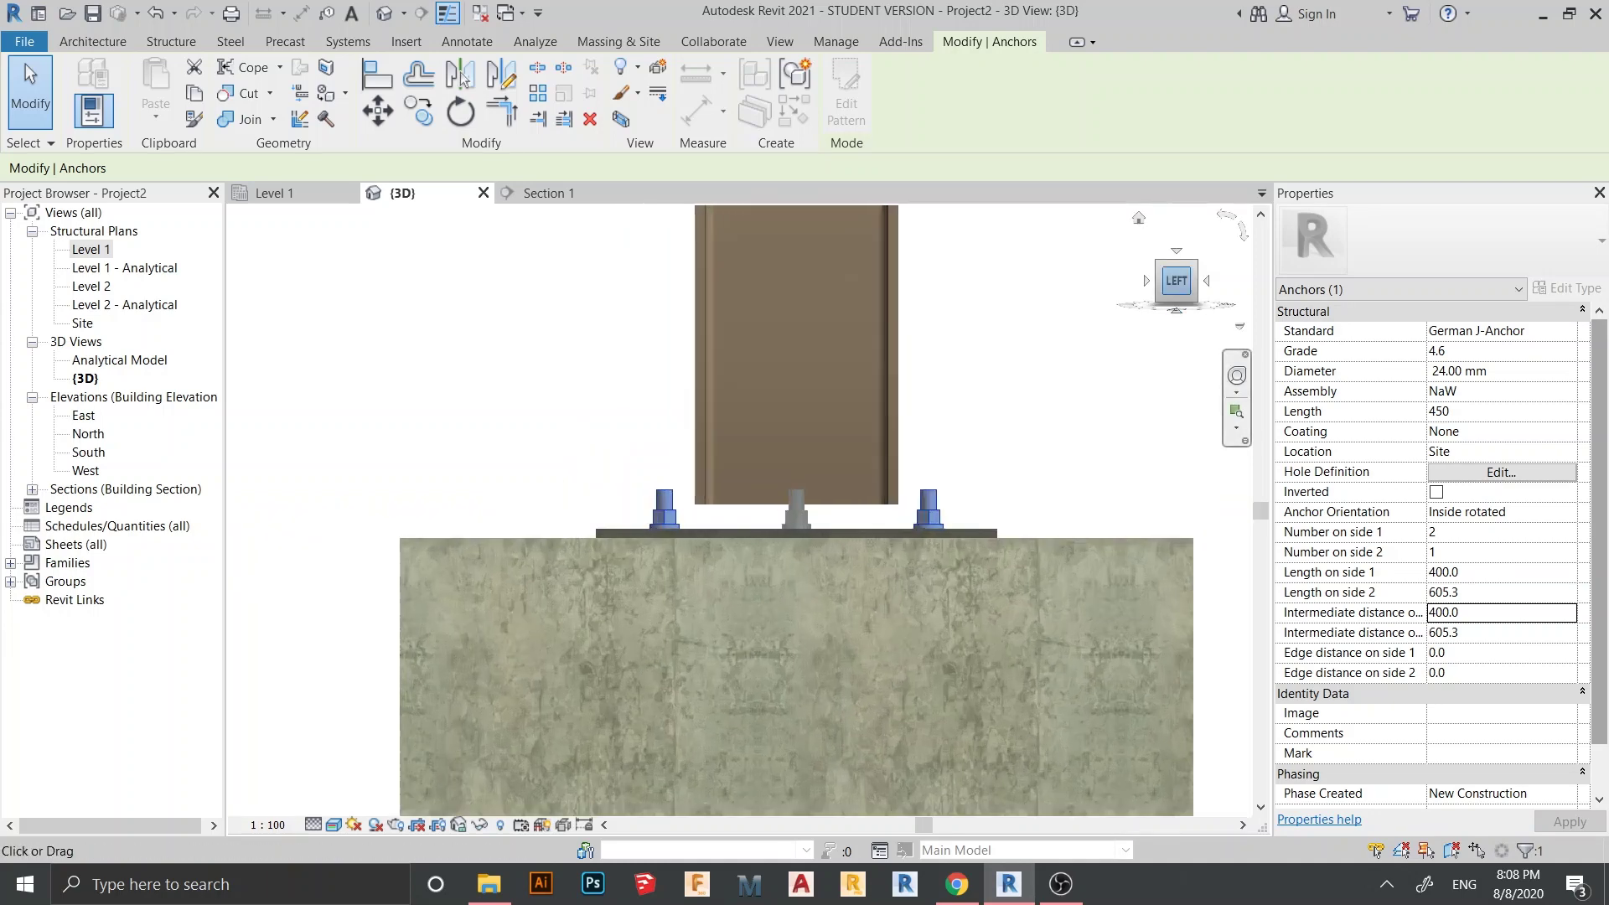
key("Escape")
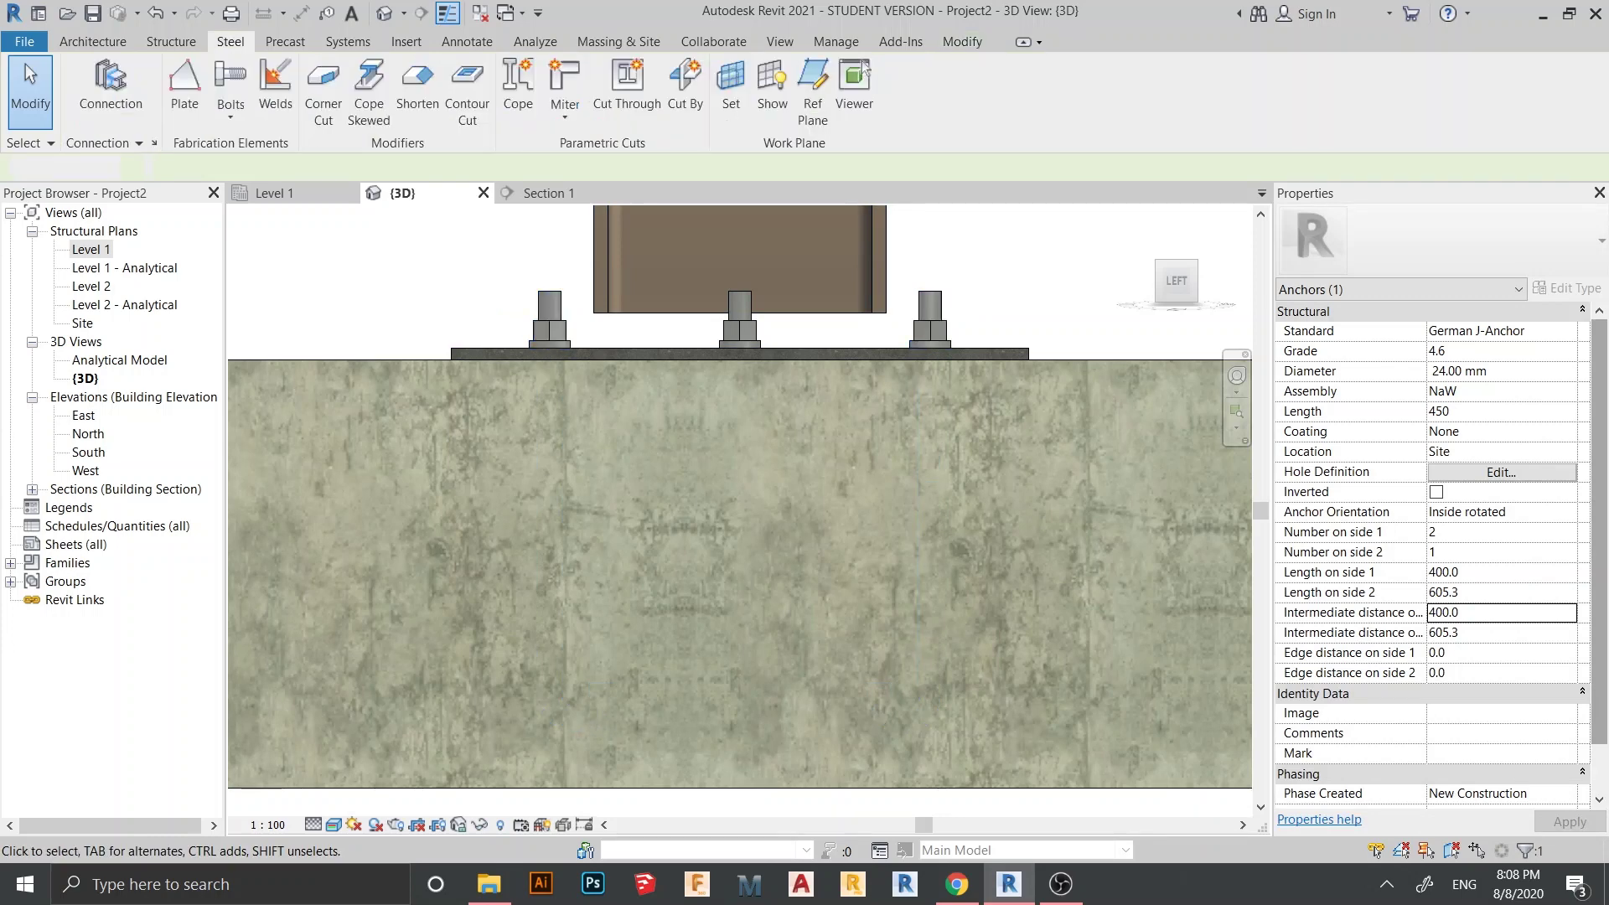
Step: Set the length of the modifier at the column's lower end to 0
middle_click_drag(738, 285, 742, 362)
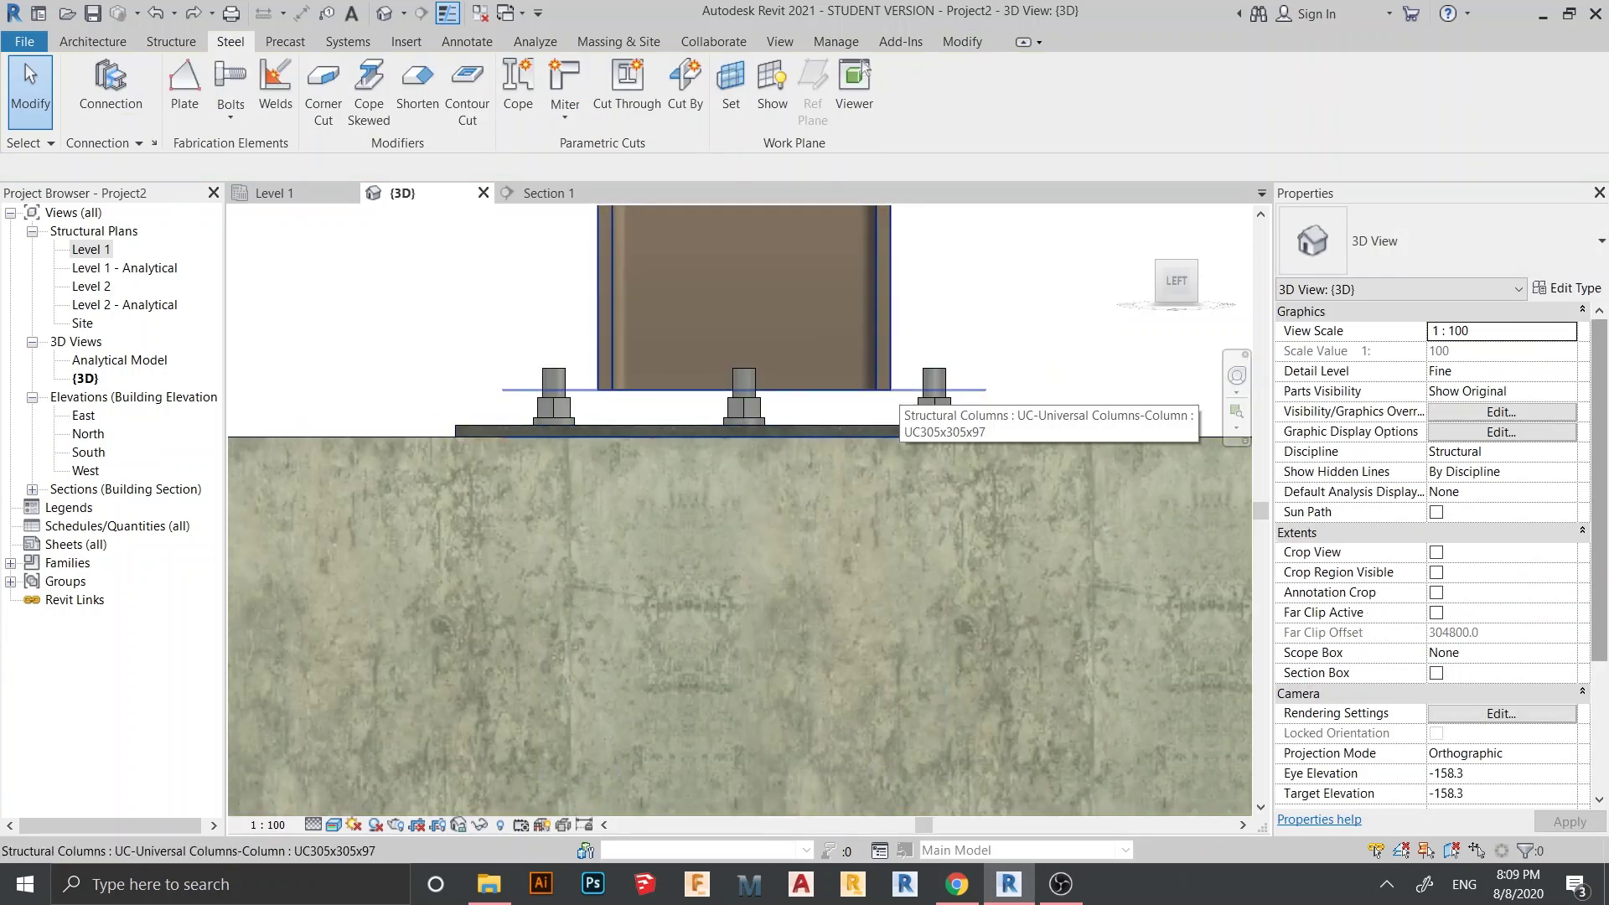
left_click(654, 390)
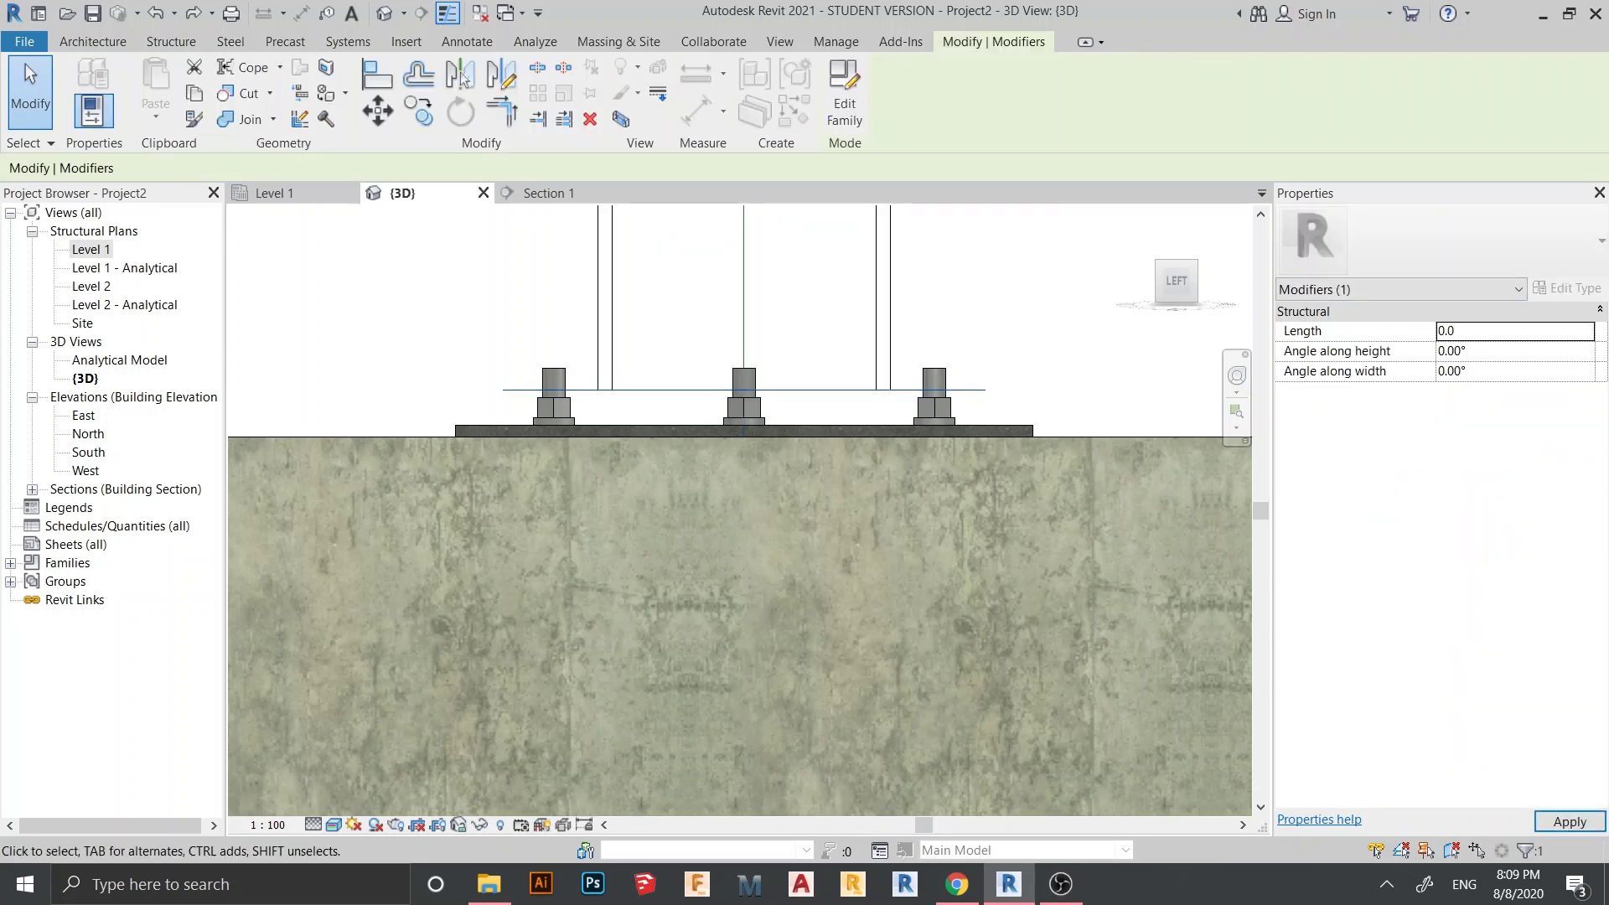
key("Return")
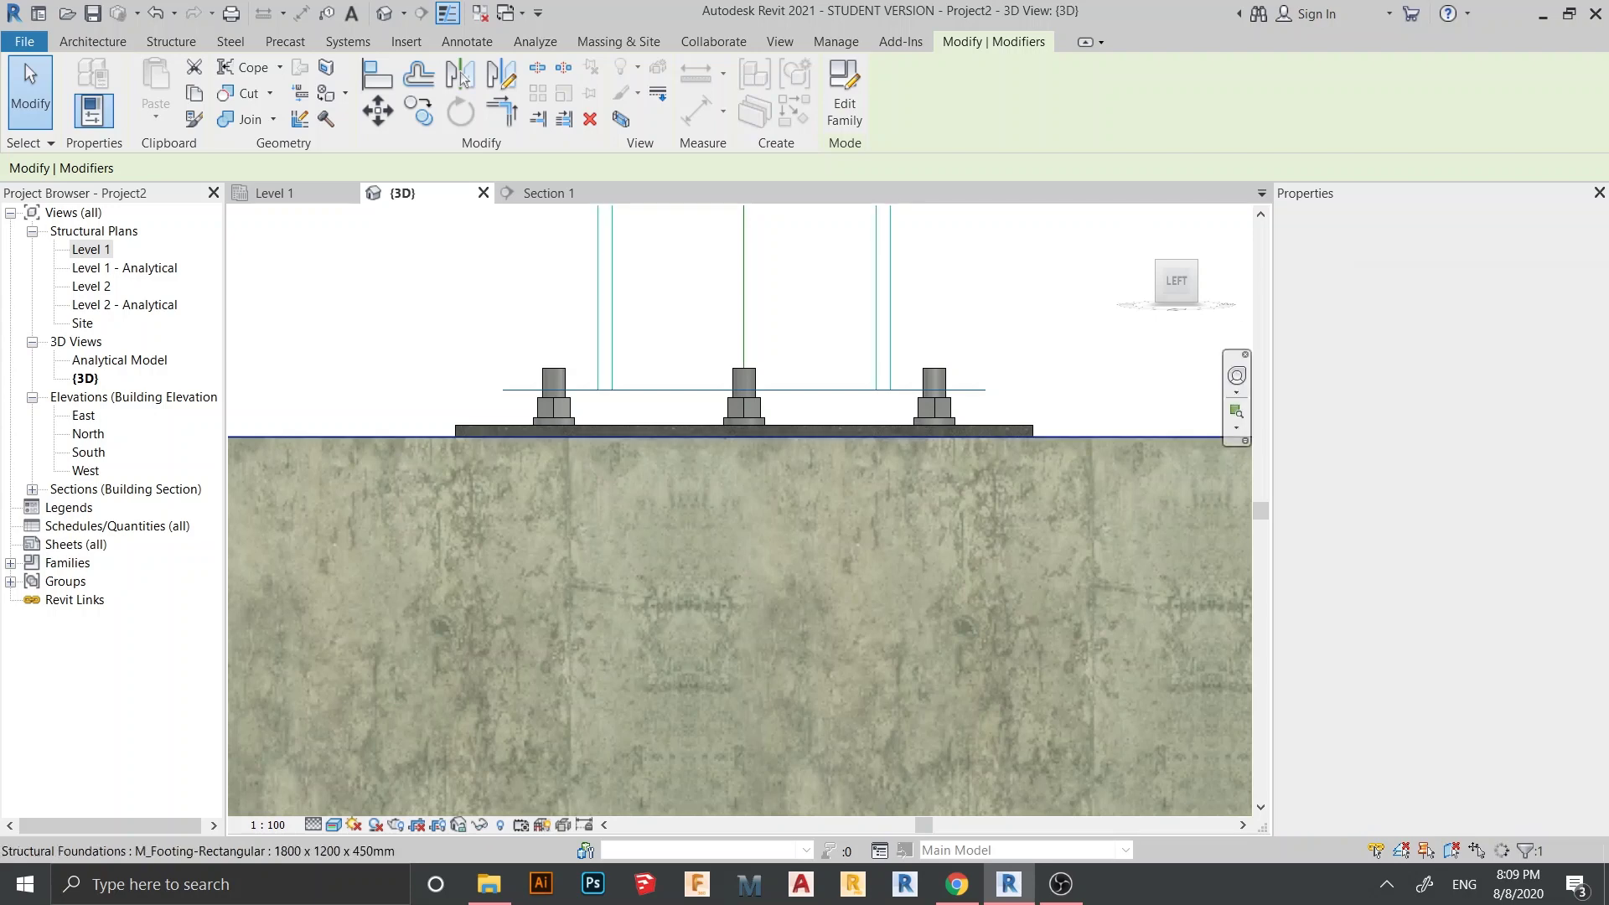
key("Escape")
Step: Examine how the column's lower end meets the base plate and anchors in 3D
scroll(1090, 382, "down", 2)
middle_click_drag(1089, 381, 880, 524)
scroll(721, 394, "up", 2)
middle_click_drag(436, 487, 645, 541, "shift")
scroll(645, 540, "up", 2)
middle_click_drag(796, 494, 876, 528, "shift")
scroll(876, 436, "down", 1)
middle_click_drag(876, 436, 734, 711)
scroll(704, 276, "down", 1)
scroll(880, 435, "down", 3)
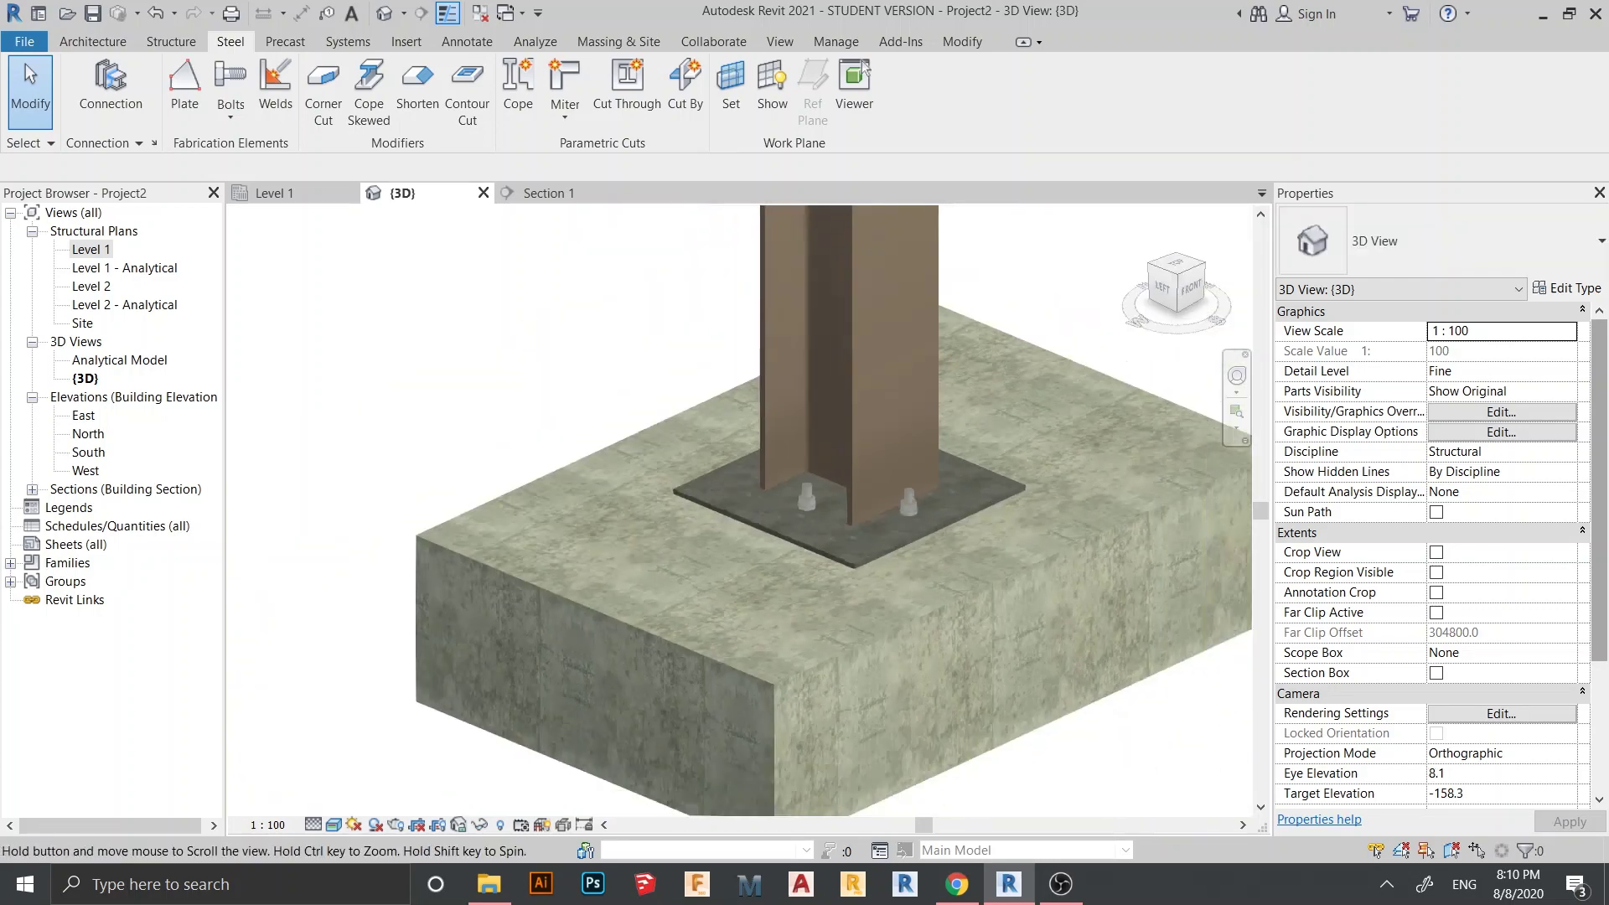
Step: Set the base plate's thickness to 20 mm
middle_click_drag(880, 436, 897, 540, "shift")
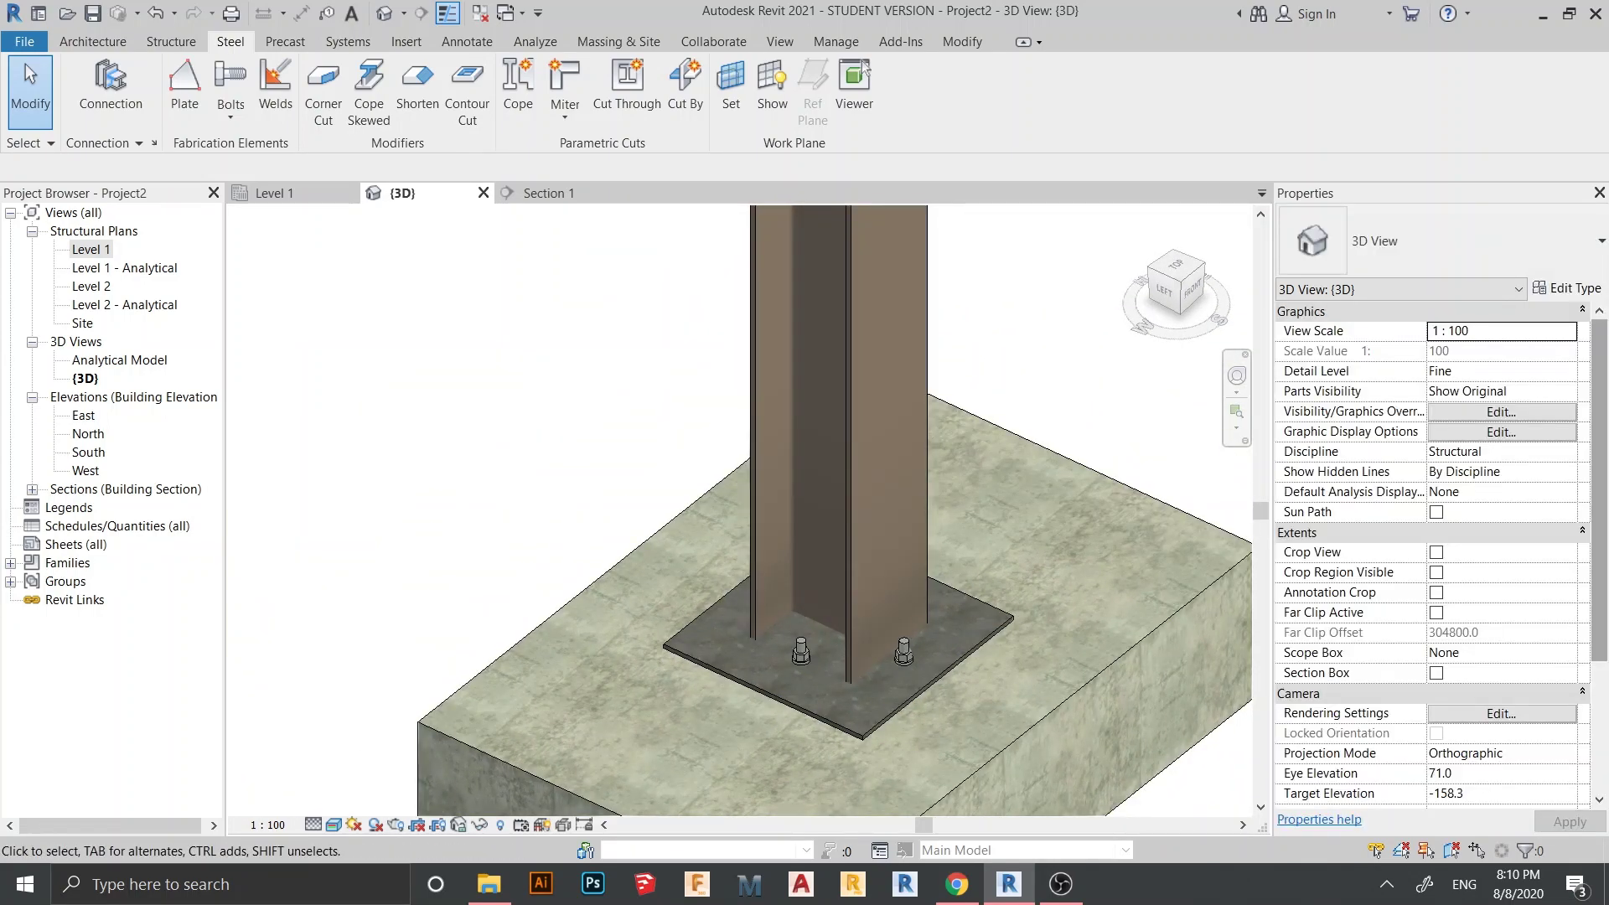
middle_click_drag(897, 654, 823, 539)
left_click(918, 532)
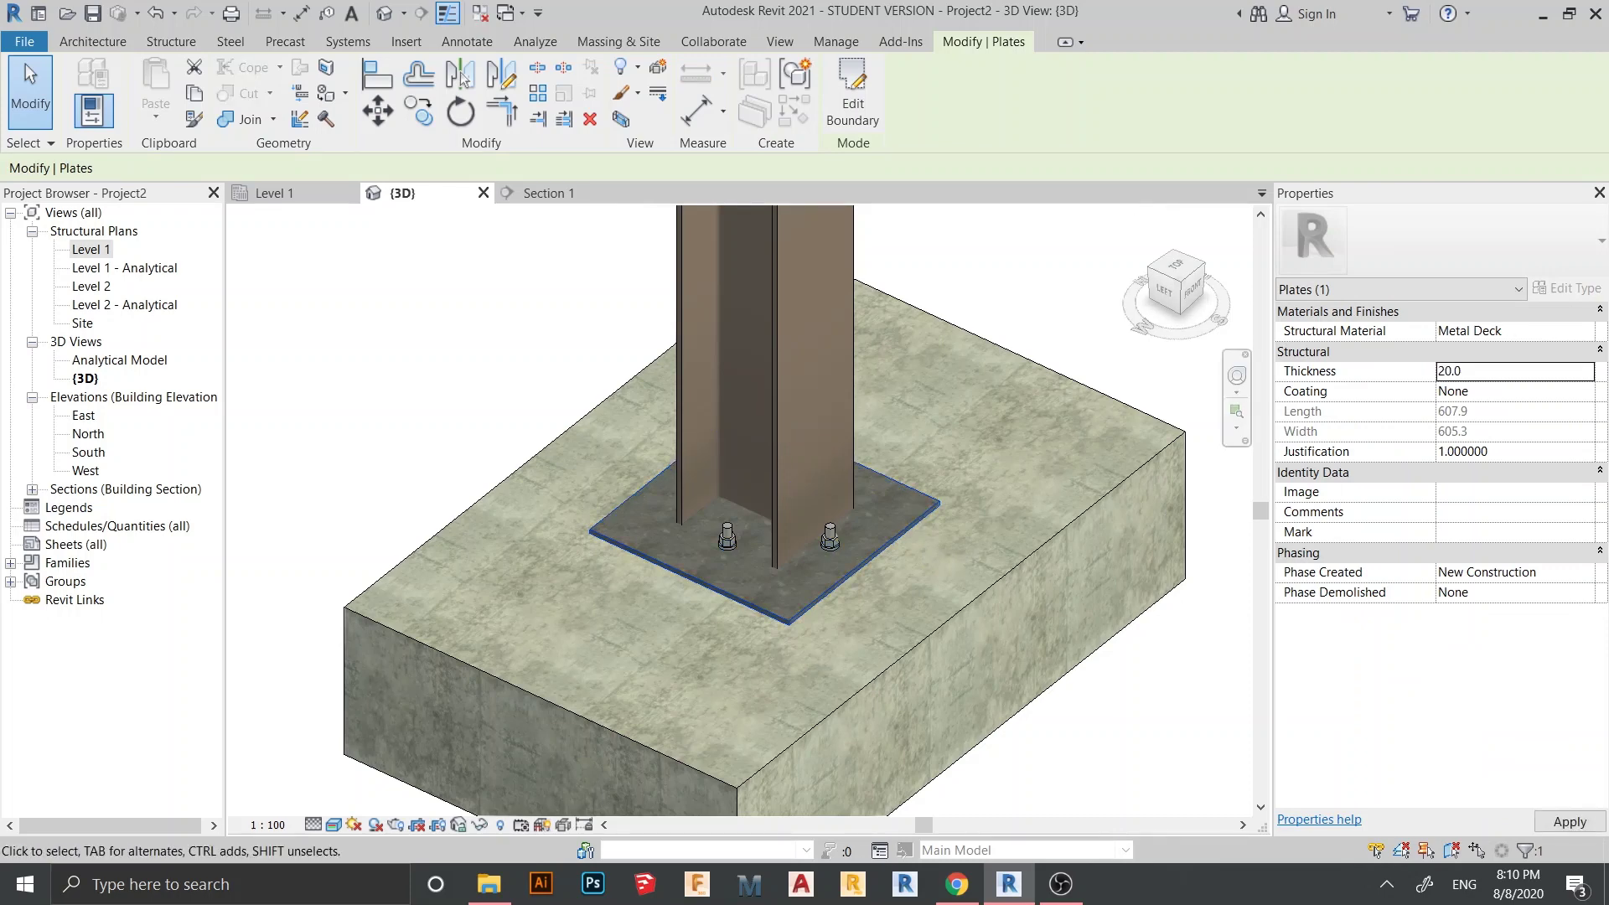
key("Escape")
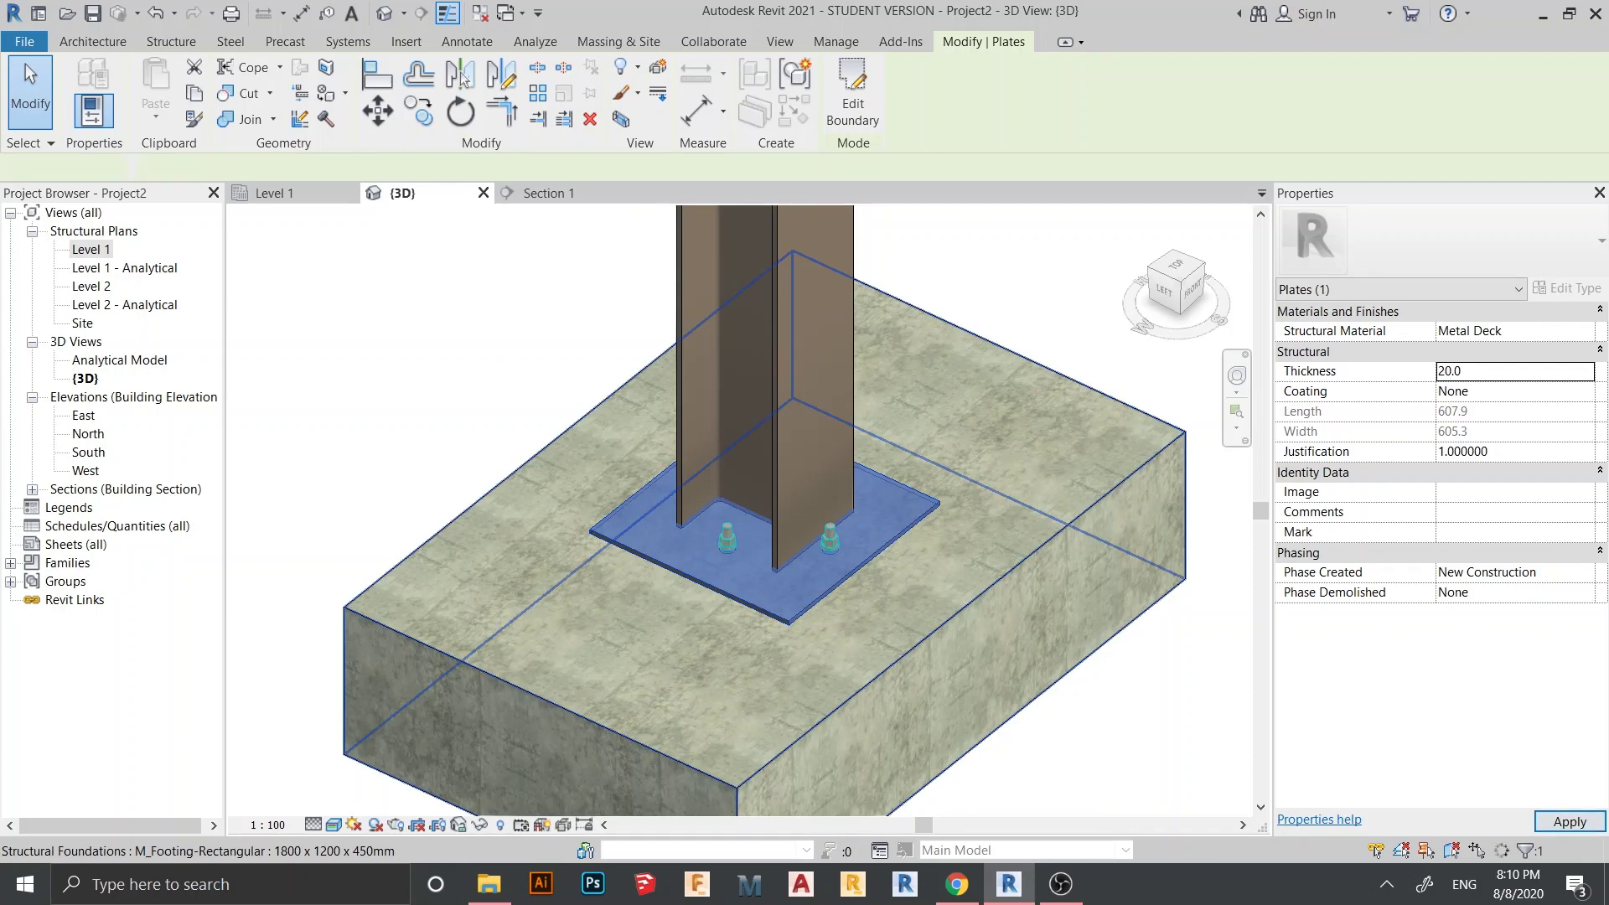
Step: Review the complete column, base plate and footing assembly from several 3D angles
middle_click_drag(964, 503, 721, 402, "shift")
middle_click_drag(721, 503, 905, 754, "shift")
scroll(788, 582, "down", 2)
scroll(800, 599, "down", 1)
scroll(801, 599, "down", 1)
scroll(570, 645, "down", 1)
middle_click_drag(805, 562, 813, 549, "shift")
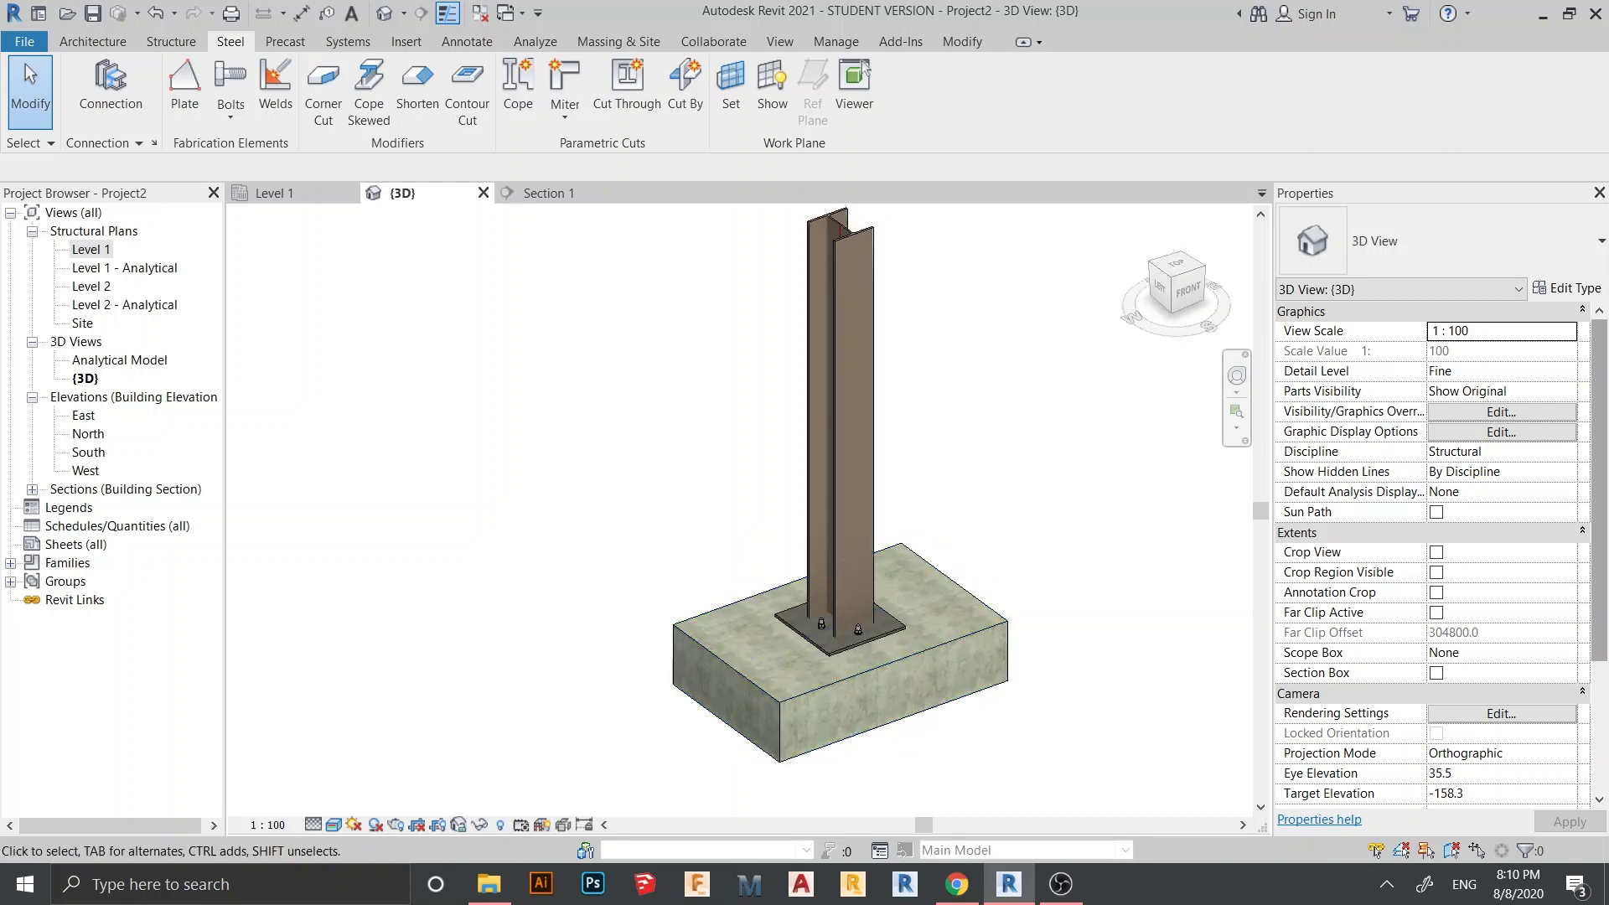
scroll(1081, 671, "up", 2)
mouse_move(1081, 670)
middle_mouse_down()
mouse_move(1109, 620)
mouse_move(1082, 648)
middle_mouse_up()
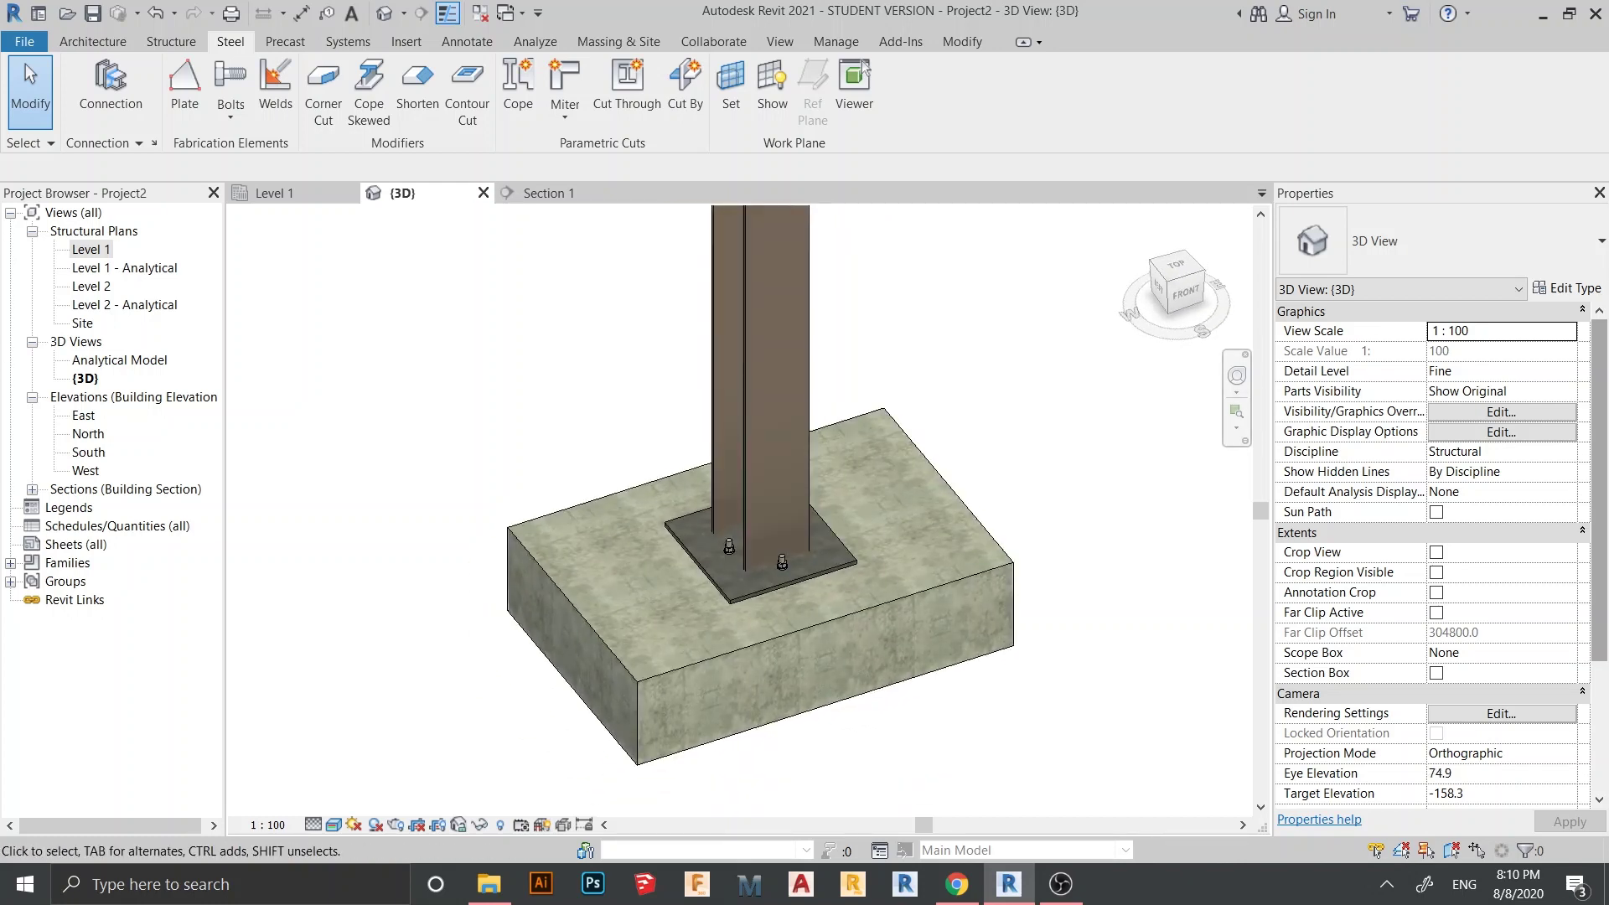
Step: Switch the 3D view to the Wireframe visual style to expose the anchors and rebar inside the footing
middle_click_drag(947, 667, 996, 675)
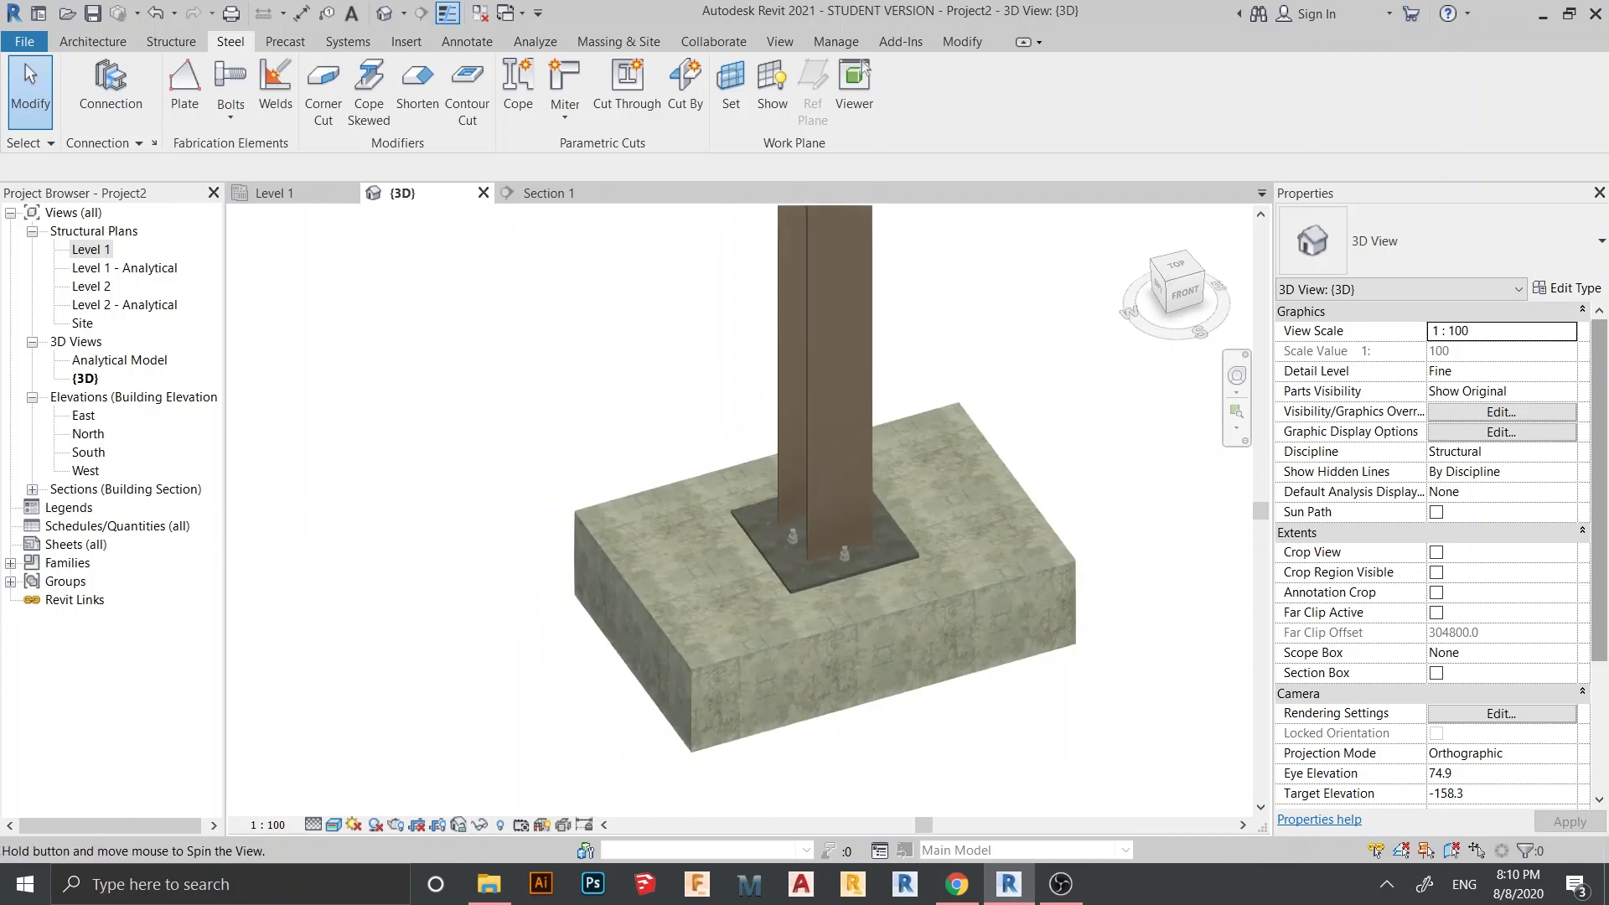
scroll(996, 679, "down", 1)
middle_click_drag(926, 566, 888, 560)
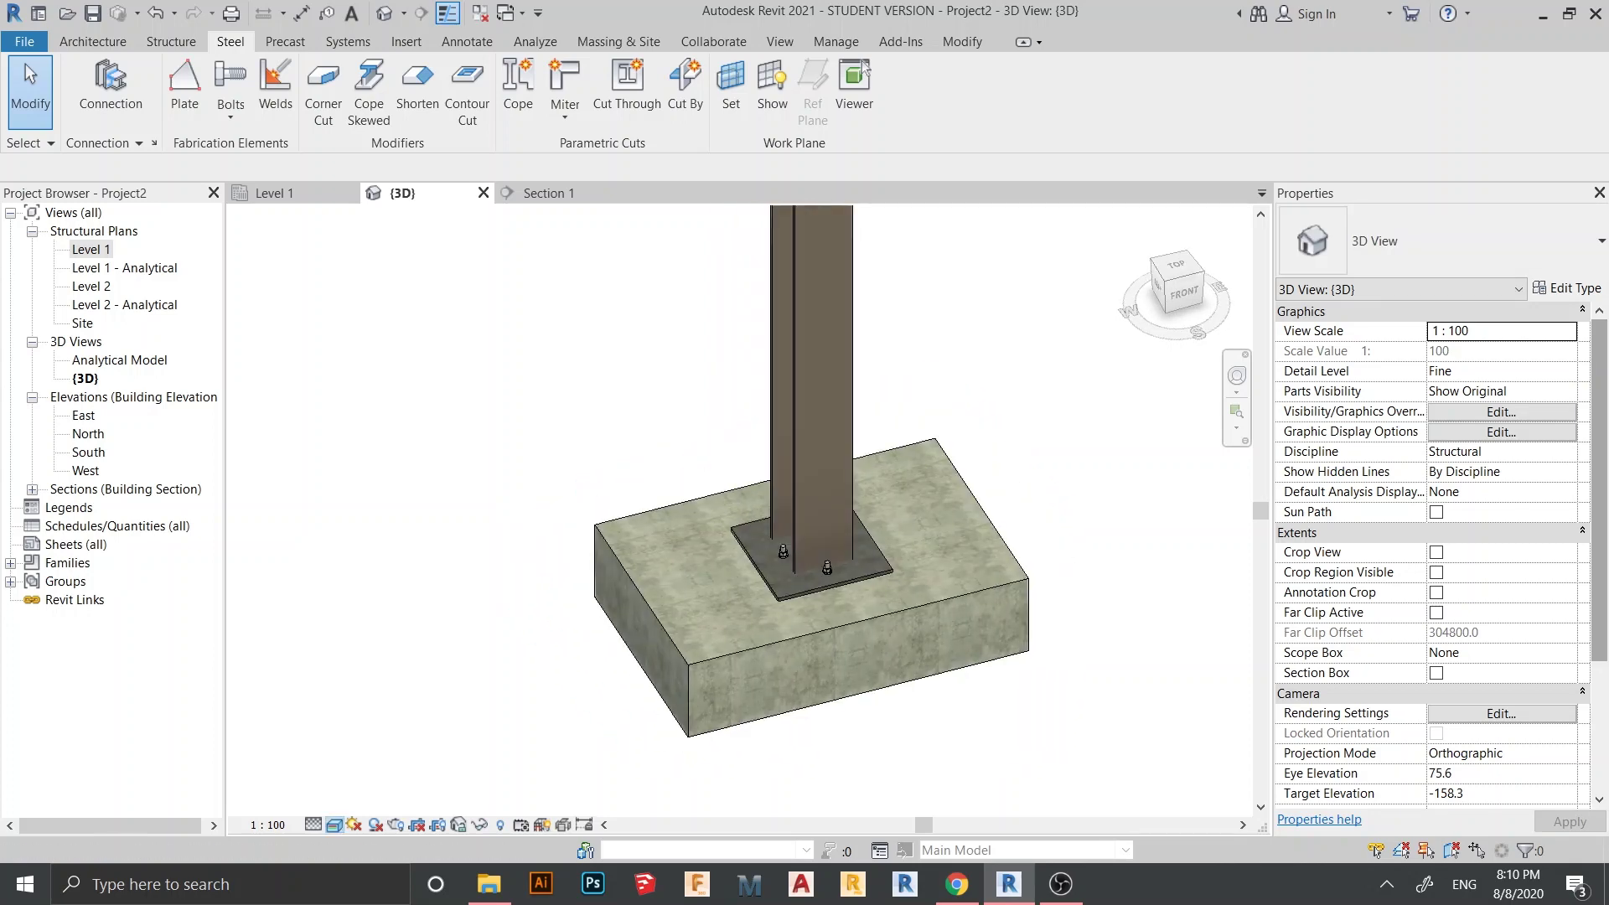
left_click(334, 825)
left_click(369, 721)
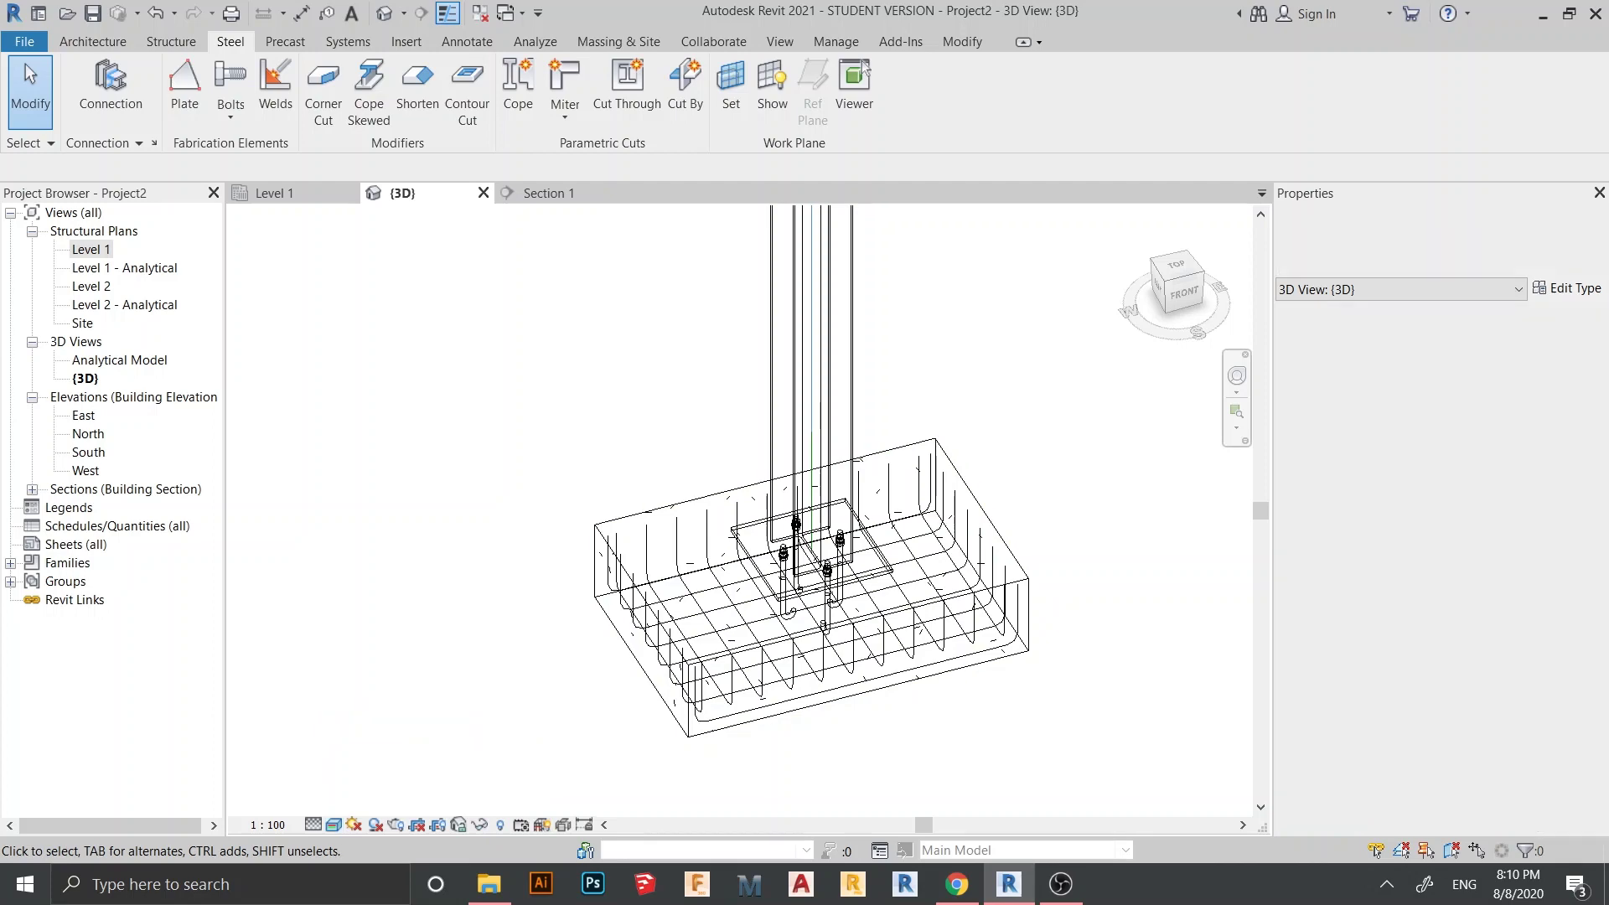
Step: Add a generic structural connection to the UC305x305x97 column in the front-facing 3D view
middle_click_drag(947, 586, 889, 578, "shift")
left_click(1178, 294)
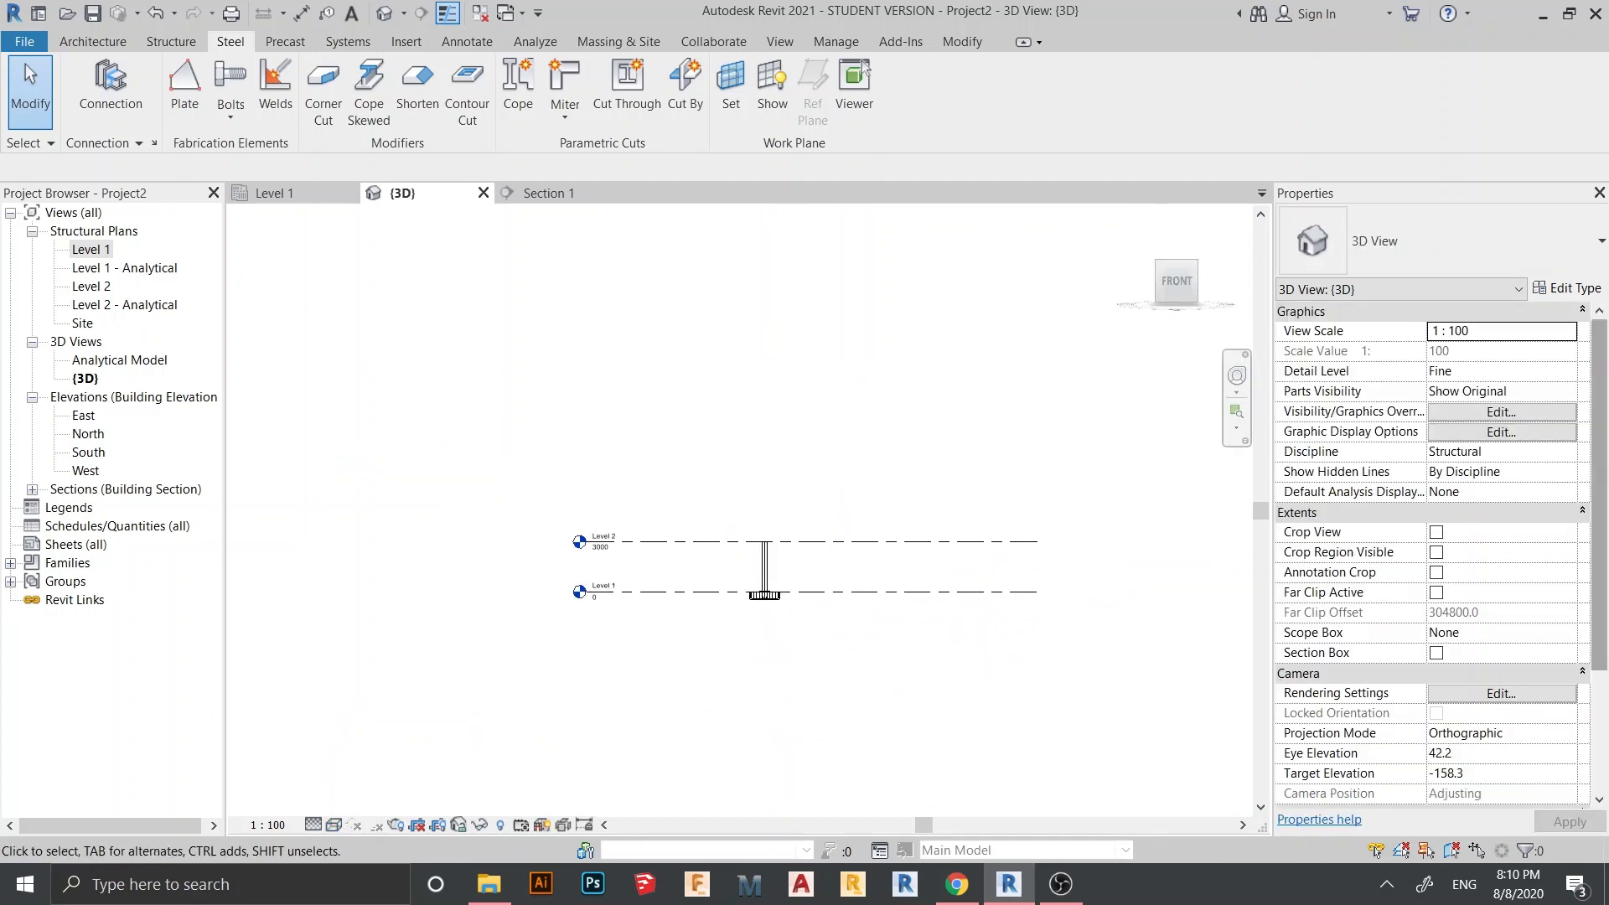
scroll(697, 537, "up", 6)
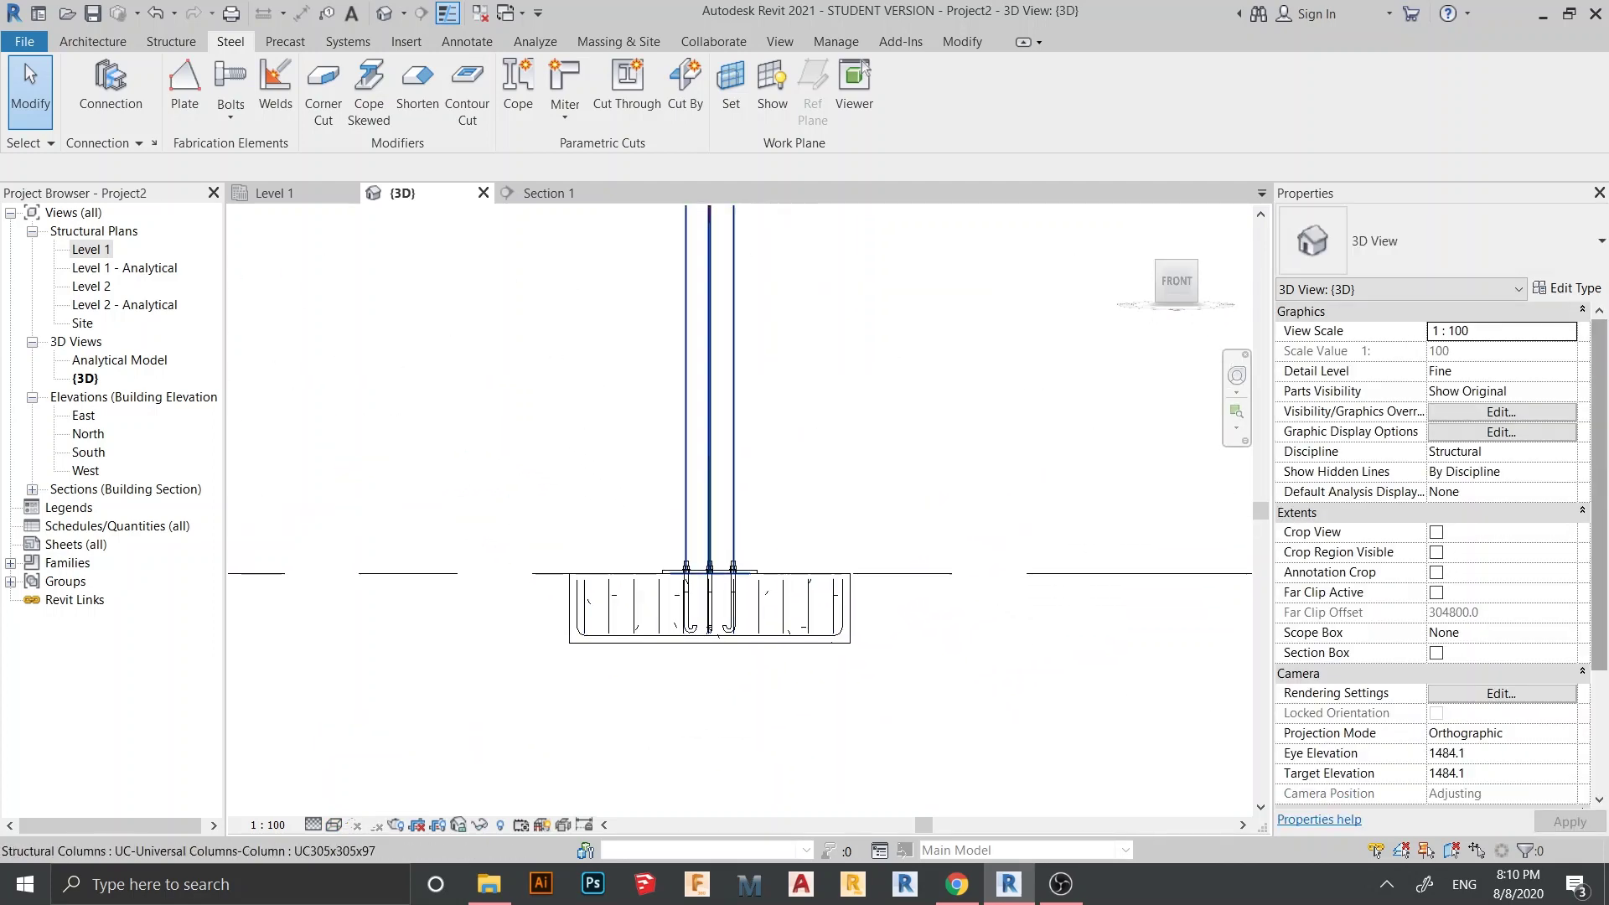
left_click(710, 457)
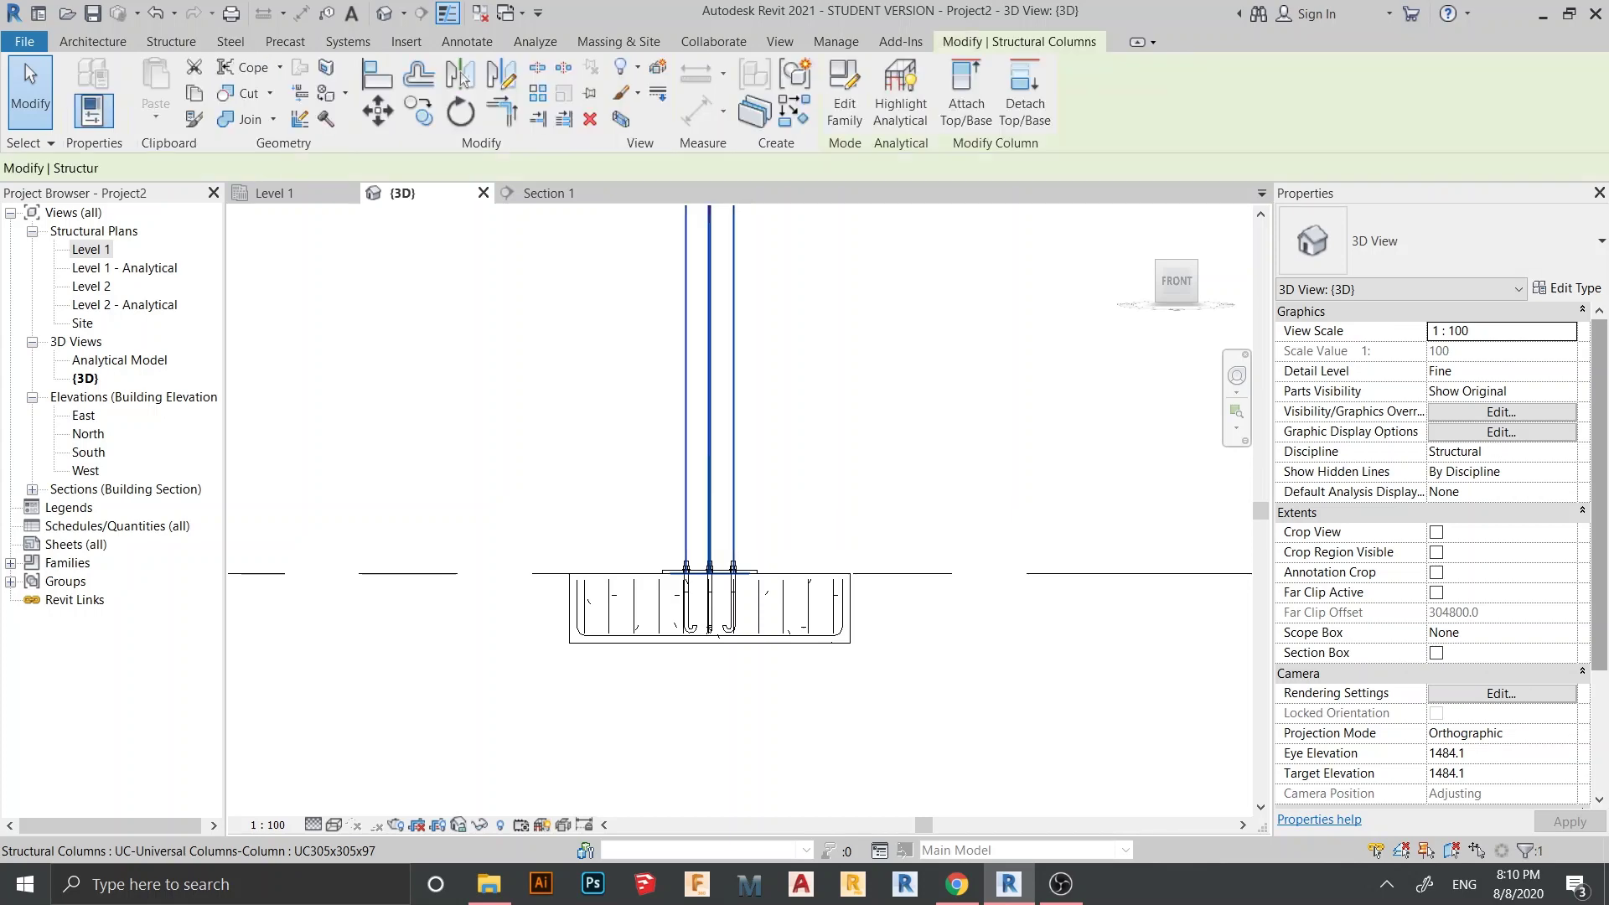
left_click(230, 41)
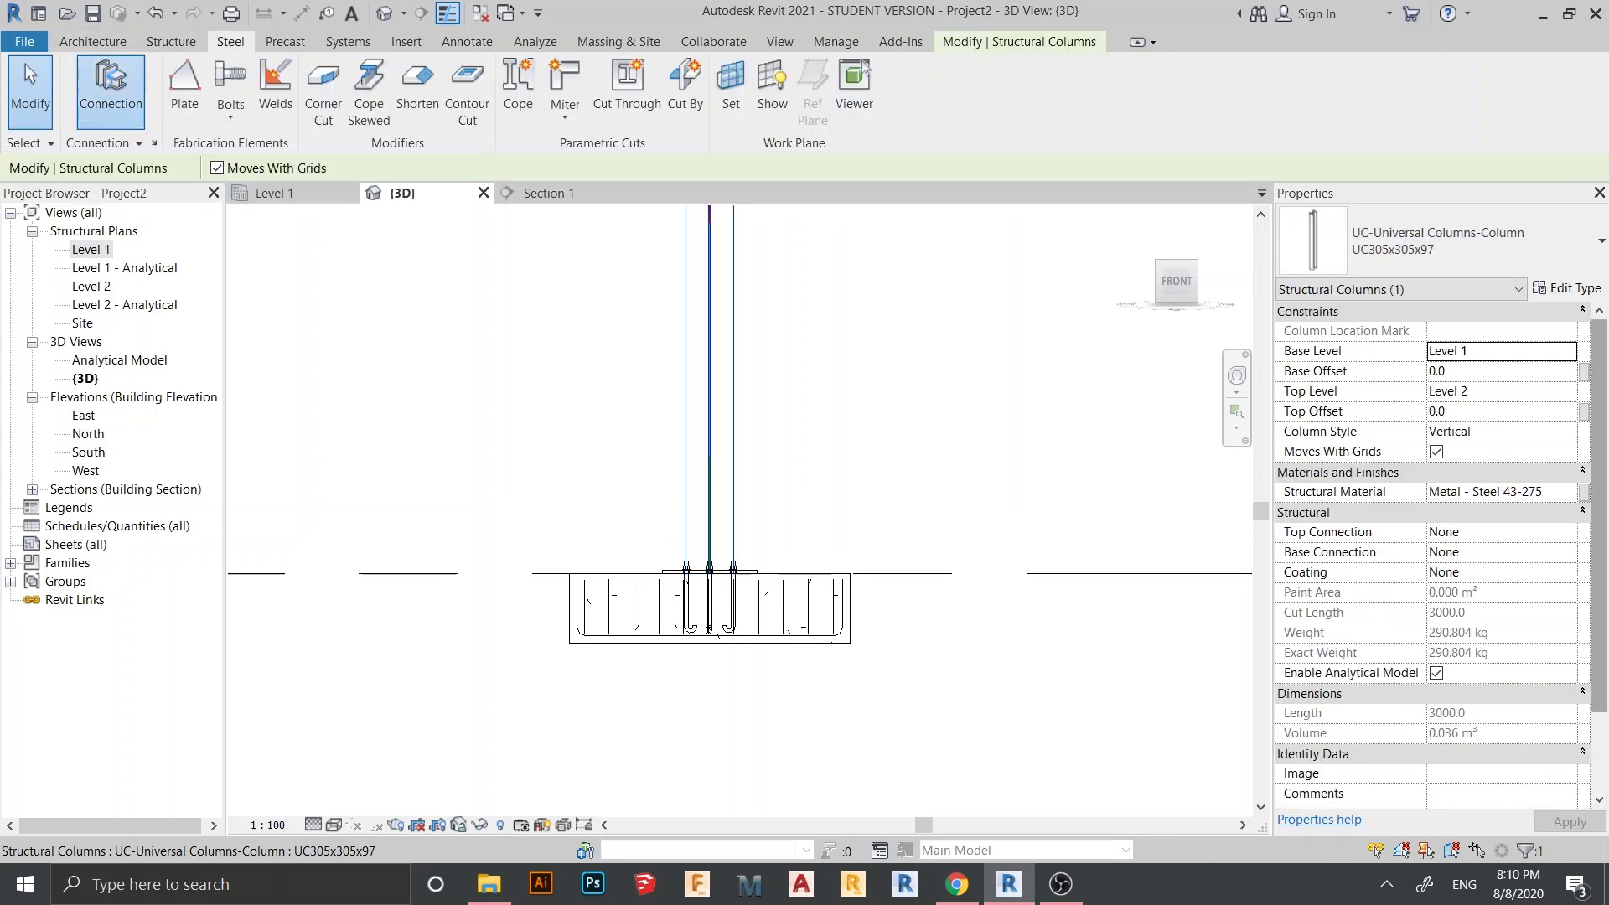
left_click(110, 92)
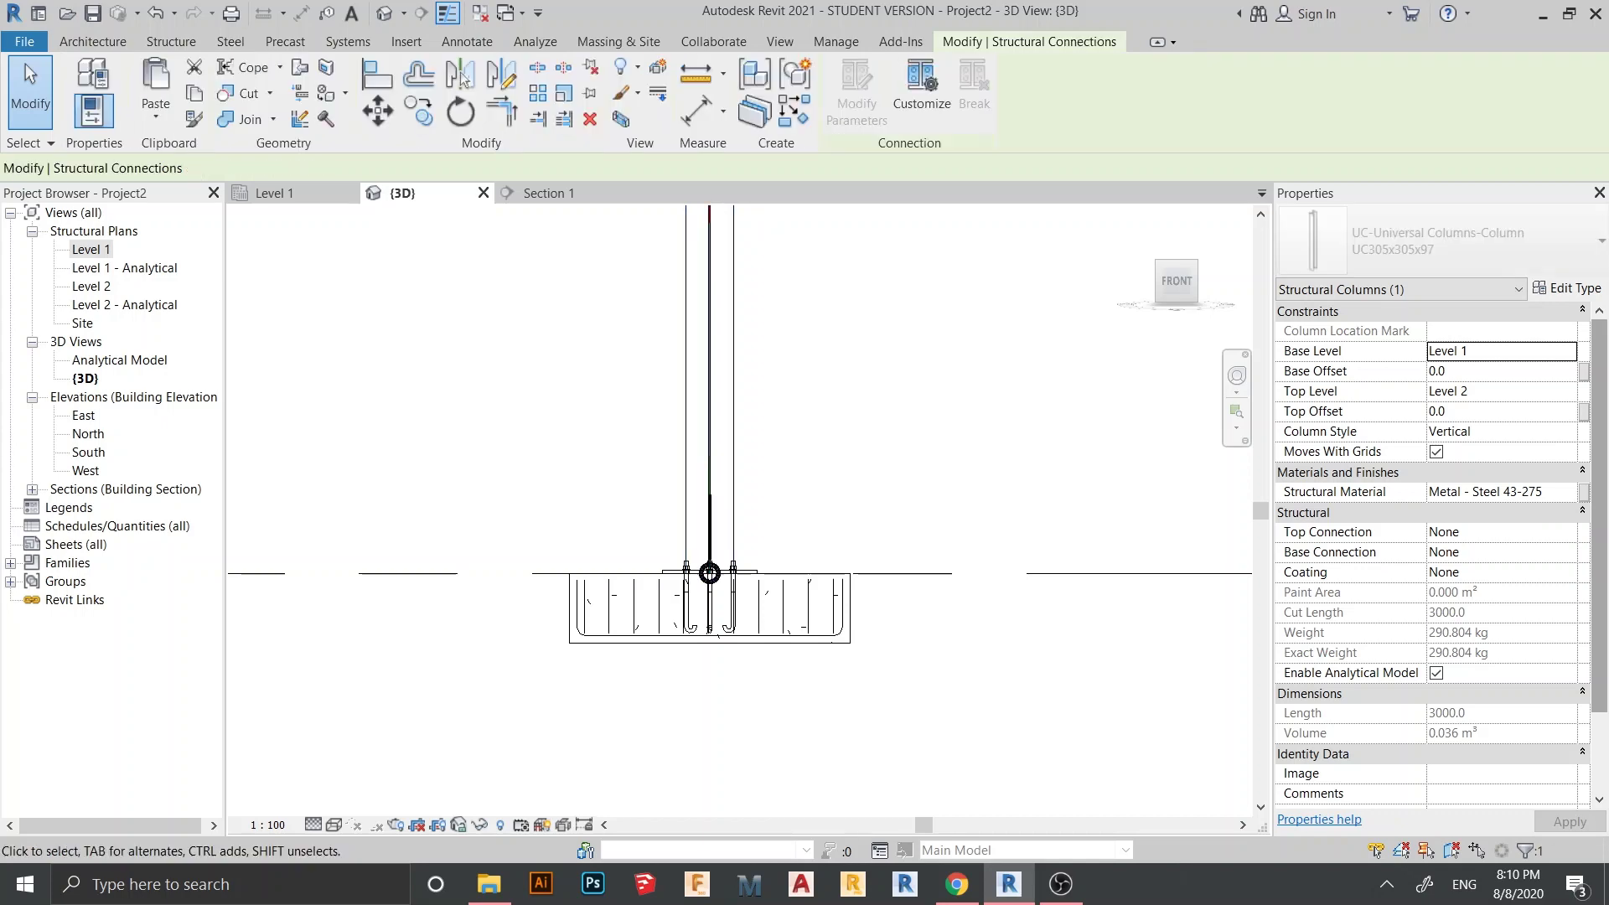
Step: Customize the column's generic connection into a new custom connection type named STEEL CONNECTION
scroll(712, 646, "up", 3)
middle_click_drag(696, 633, 732, 649, "shift")
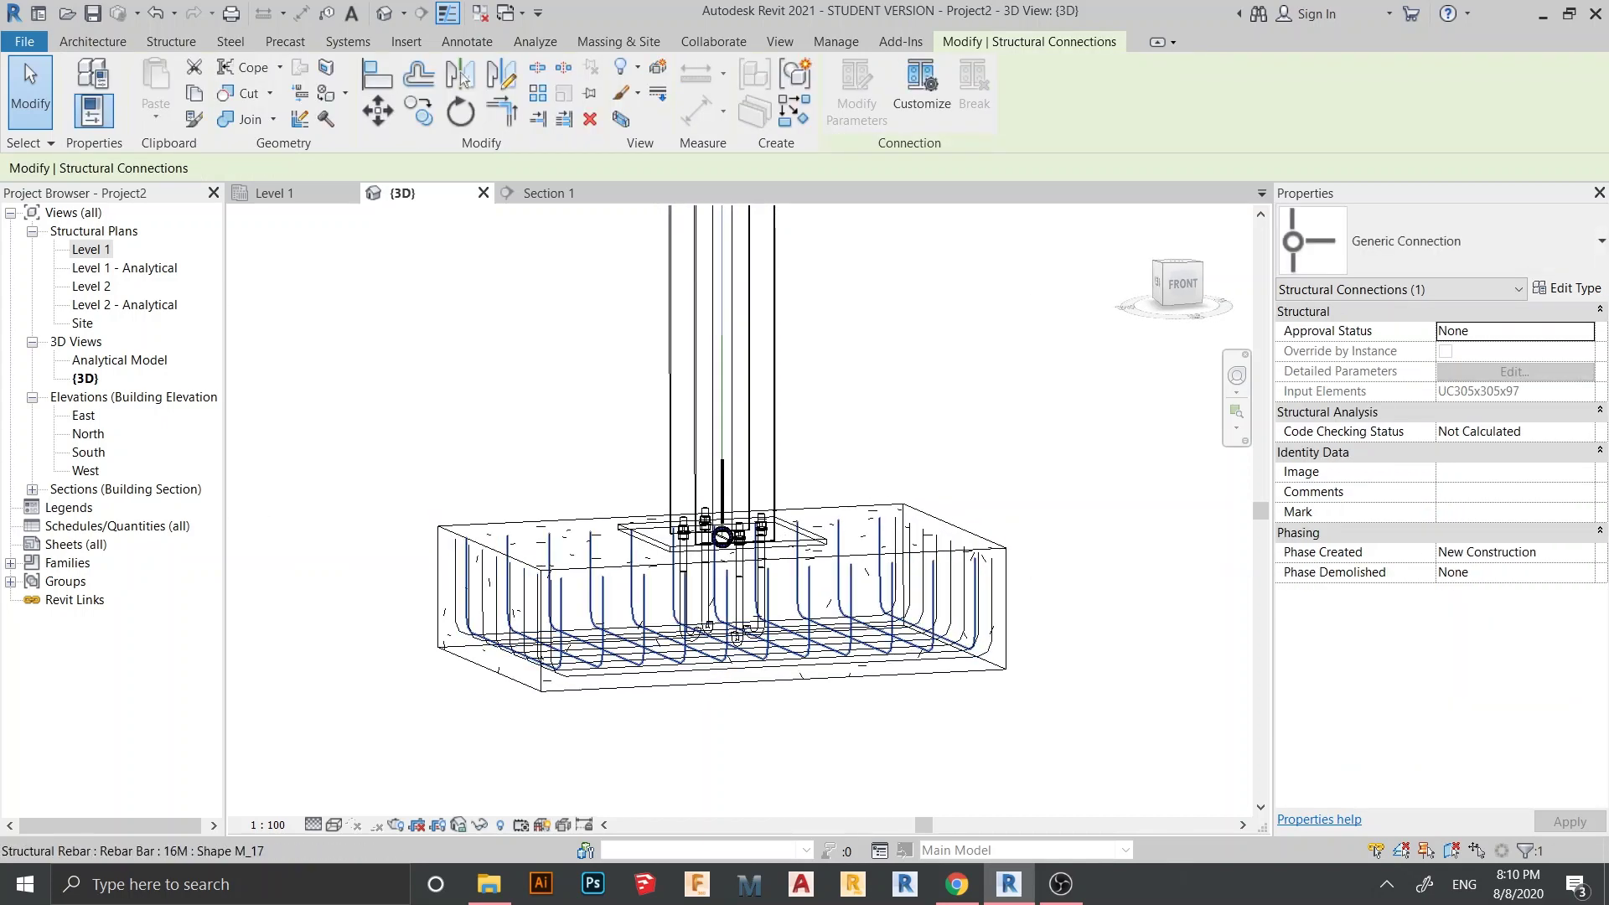
scroll(732, 637, "up", 4)
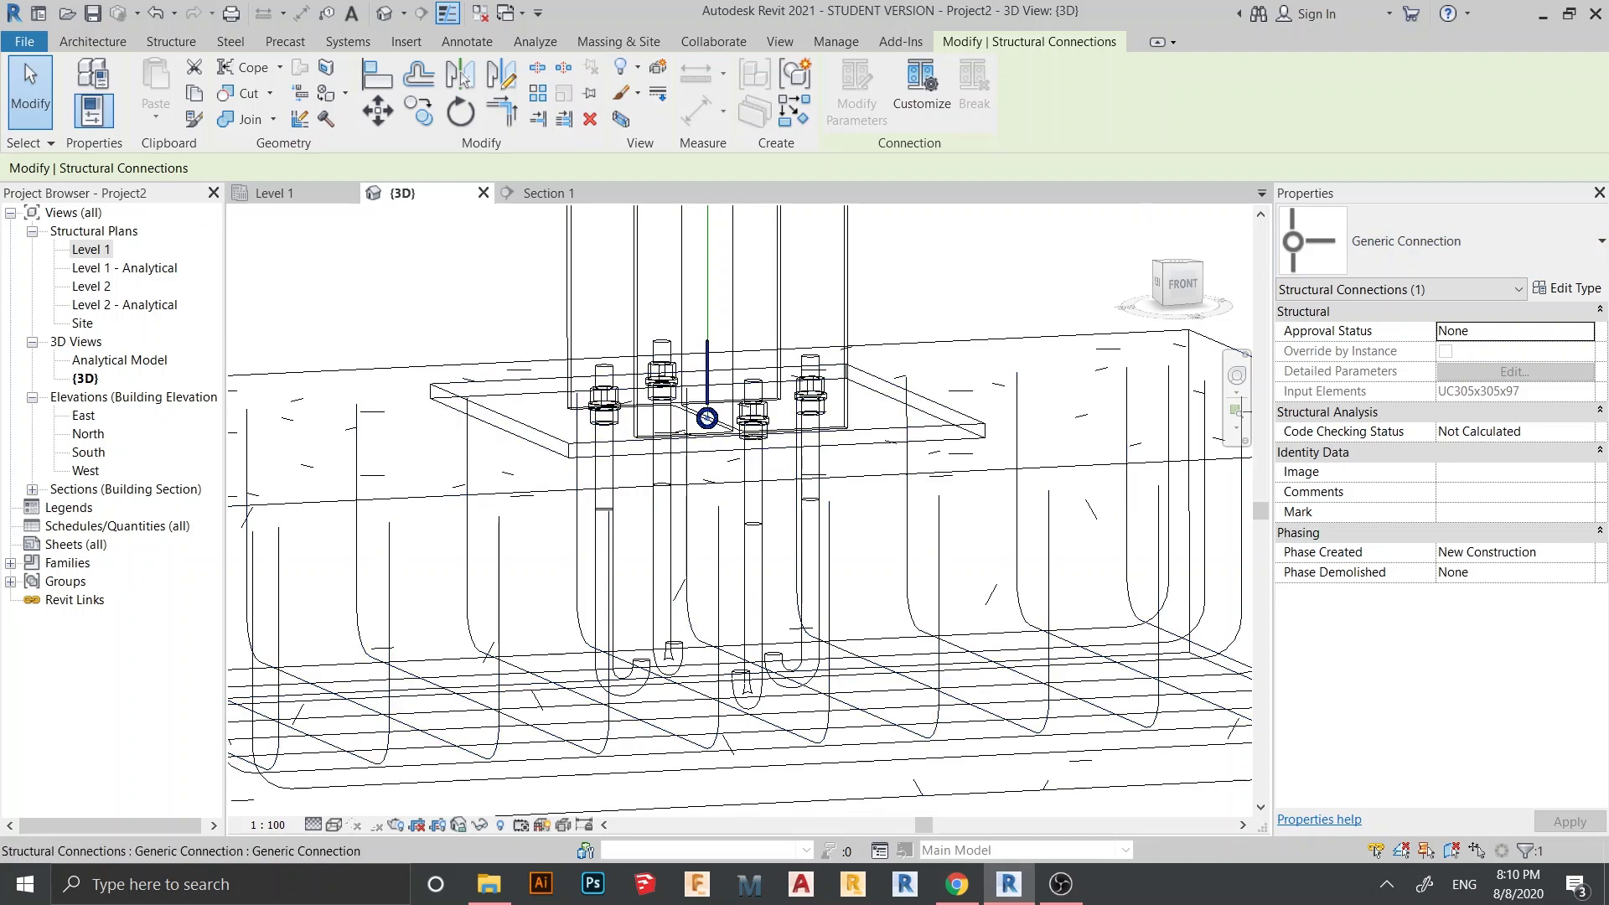
scroll(747, 506, "down", 5)
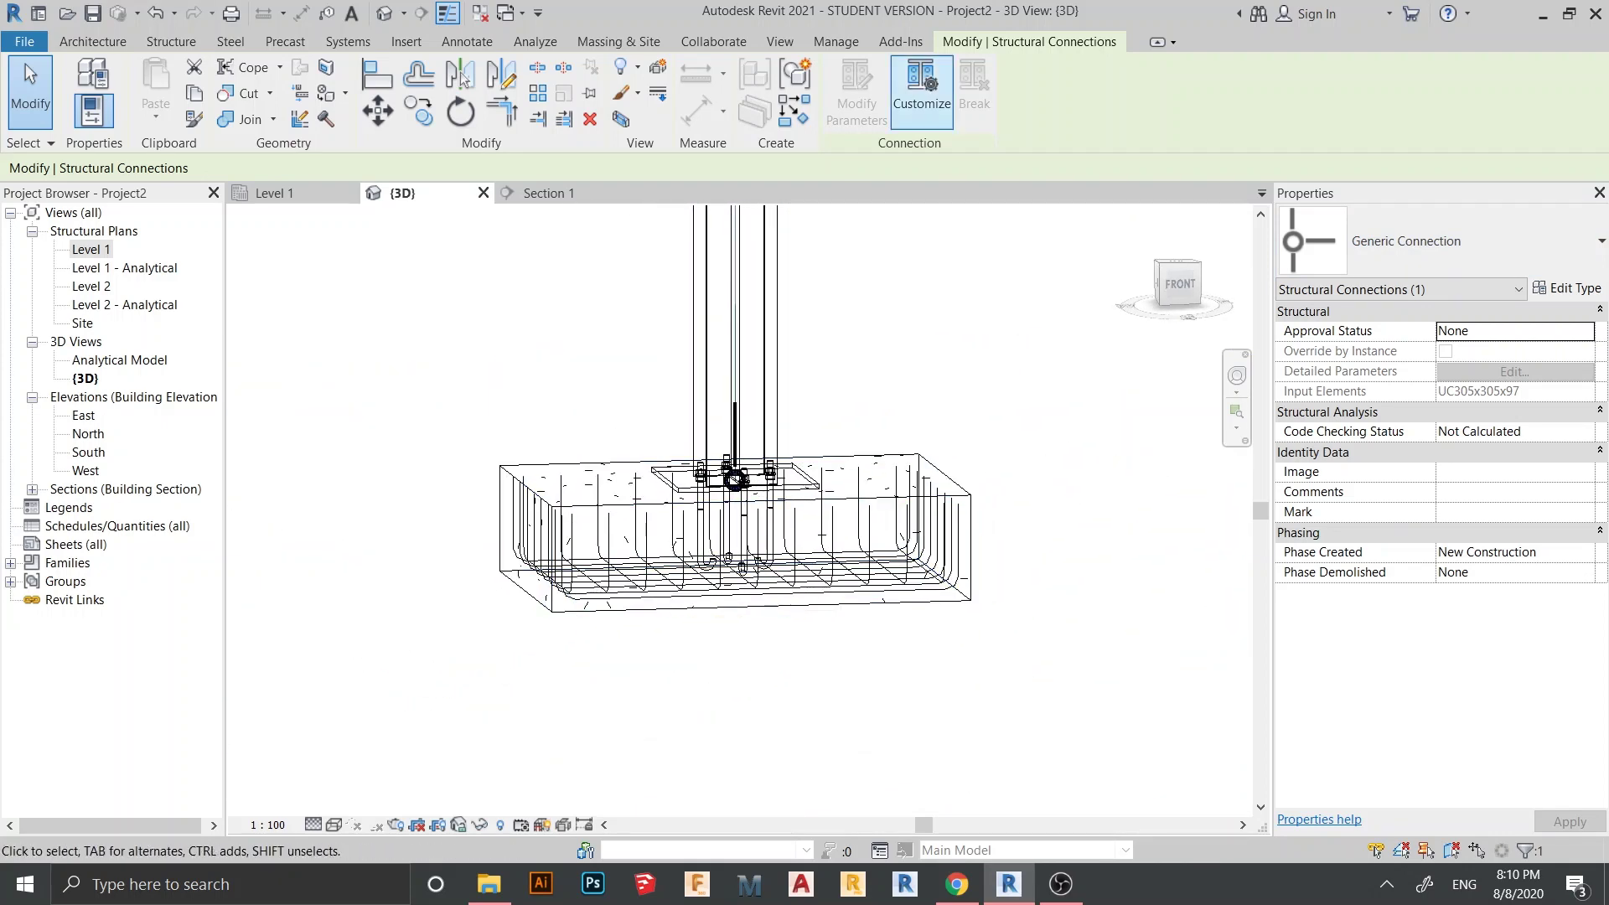
left_click(922, 84)
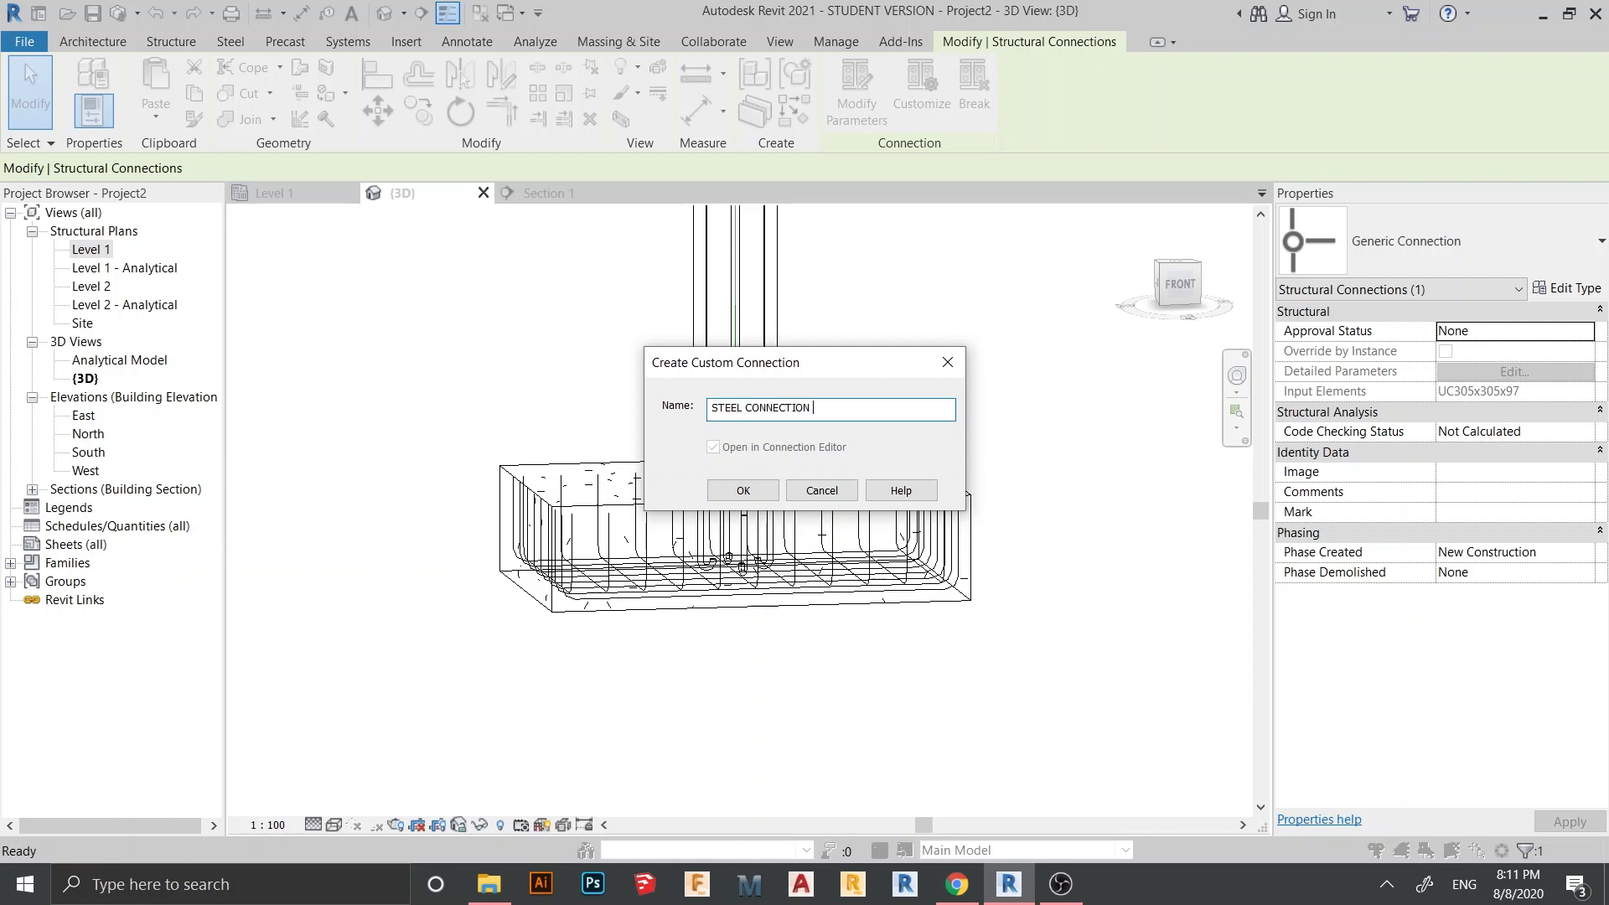
key("Return")
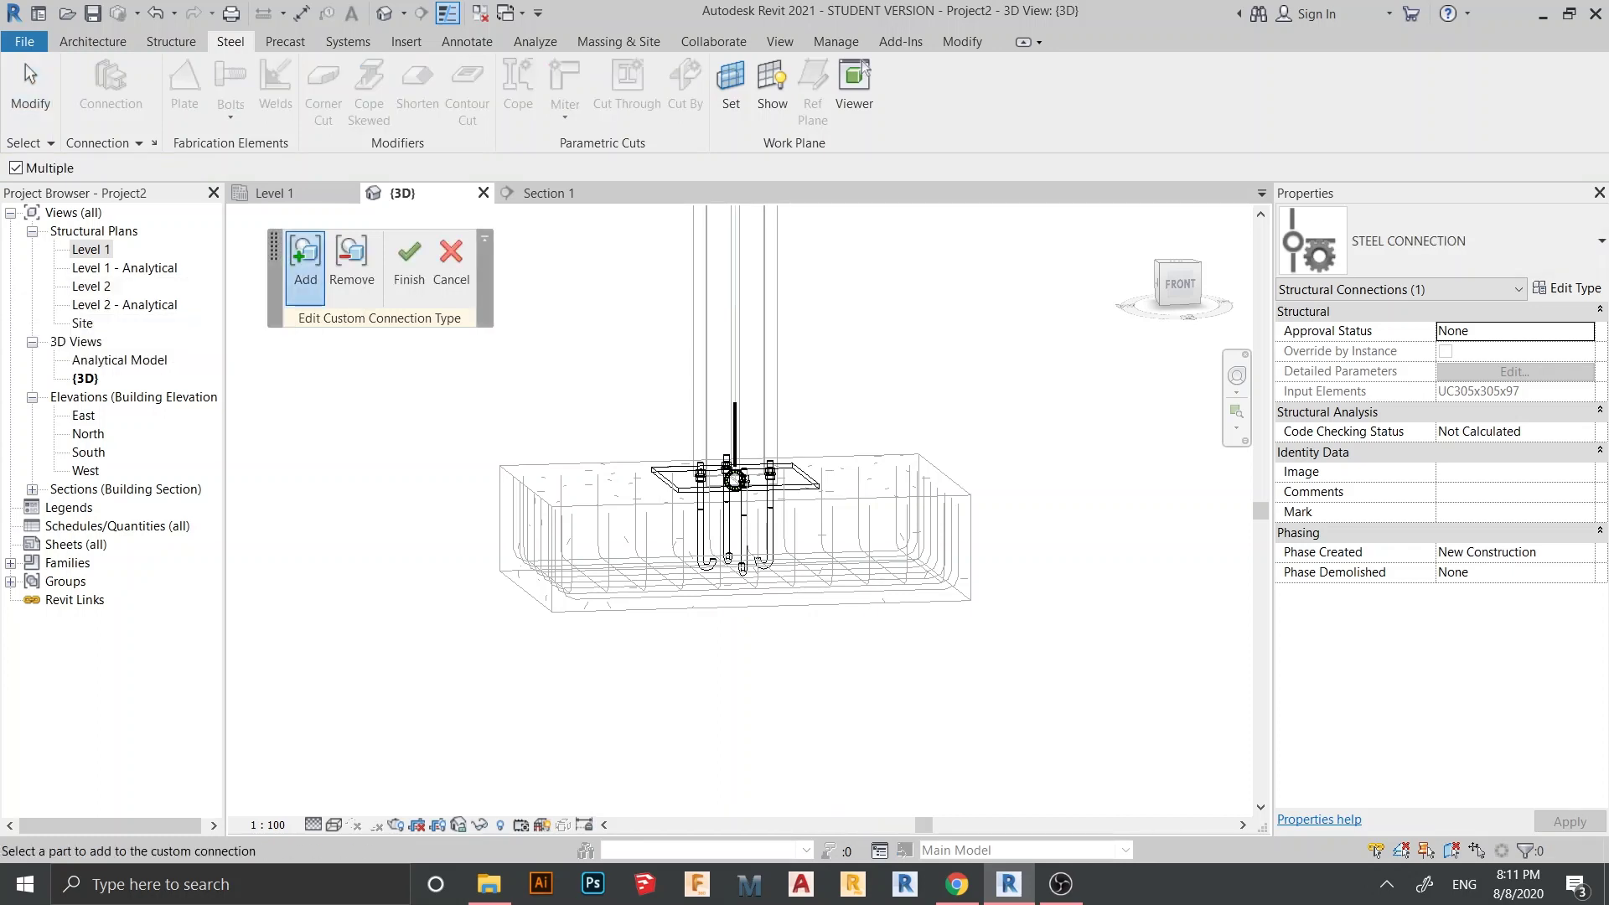
Step: Add the base plate and J-anchors to the STEEL CONNECTION custom connection and finish editing it
left_click(1178, 283)
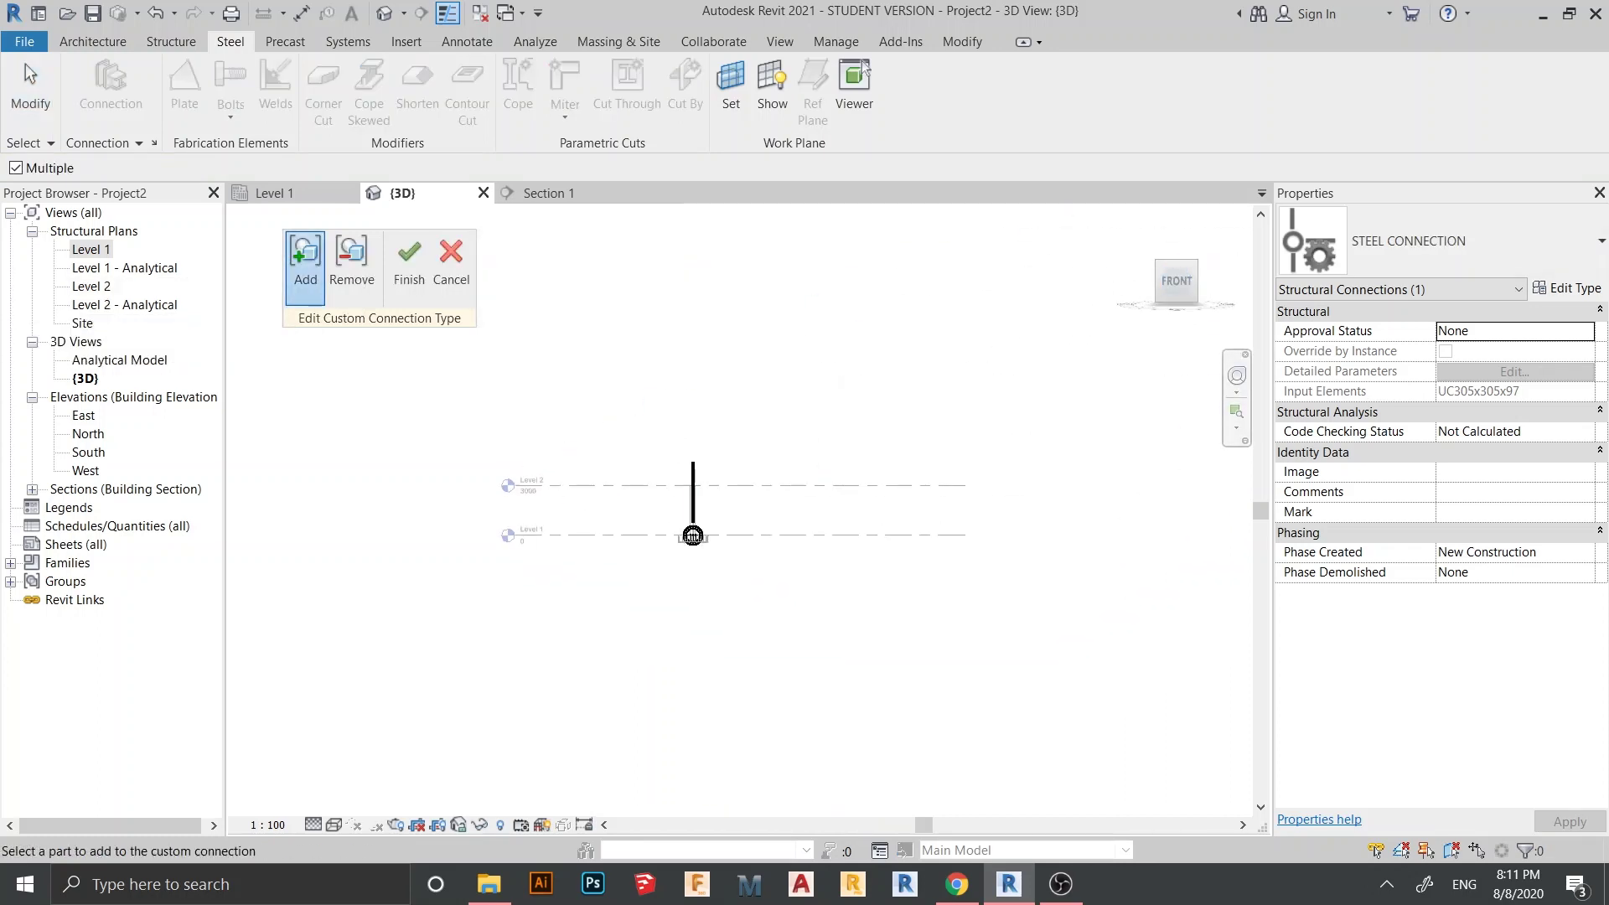
scroll(629, 532, "up", 5)
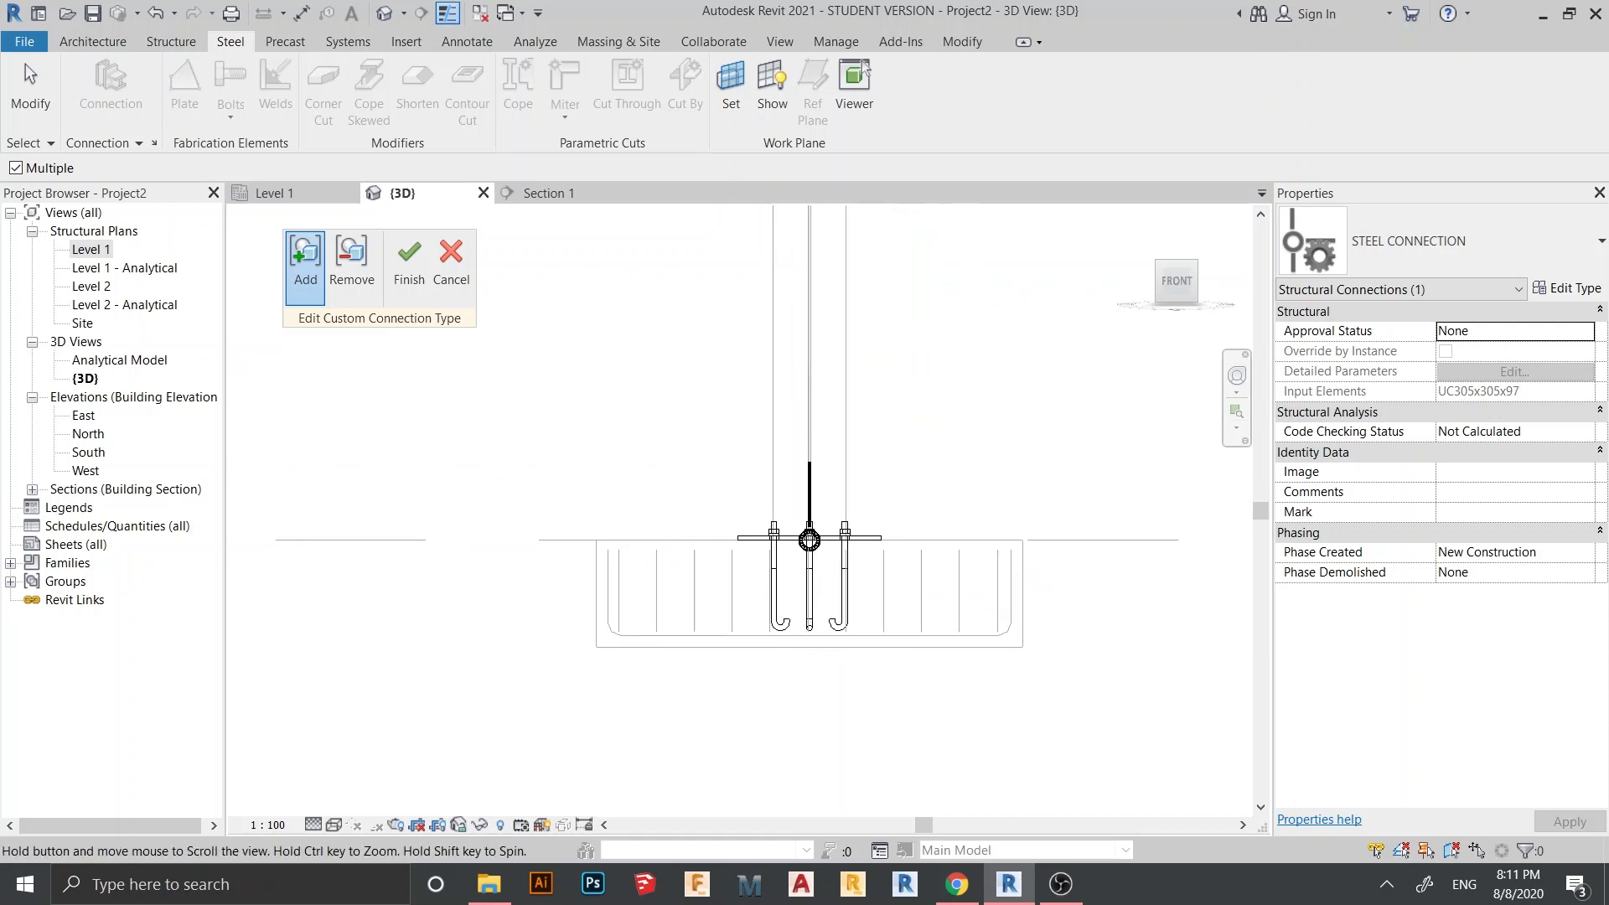
middle_click_drag(810, 539, 770, 549)
left_click_drag(730, 580, 893, 642)
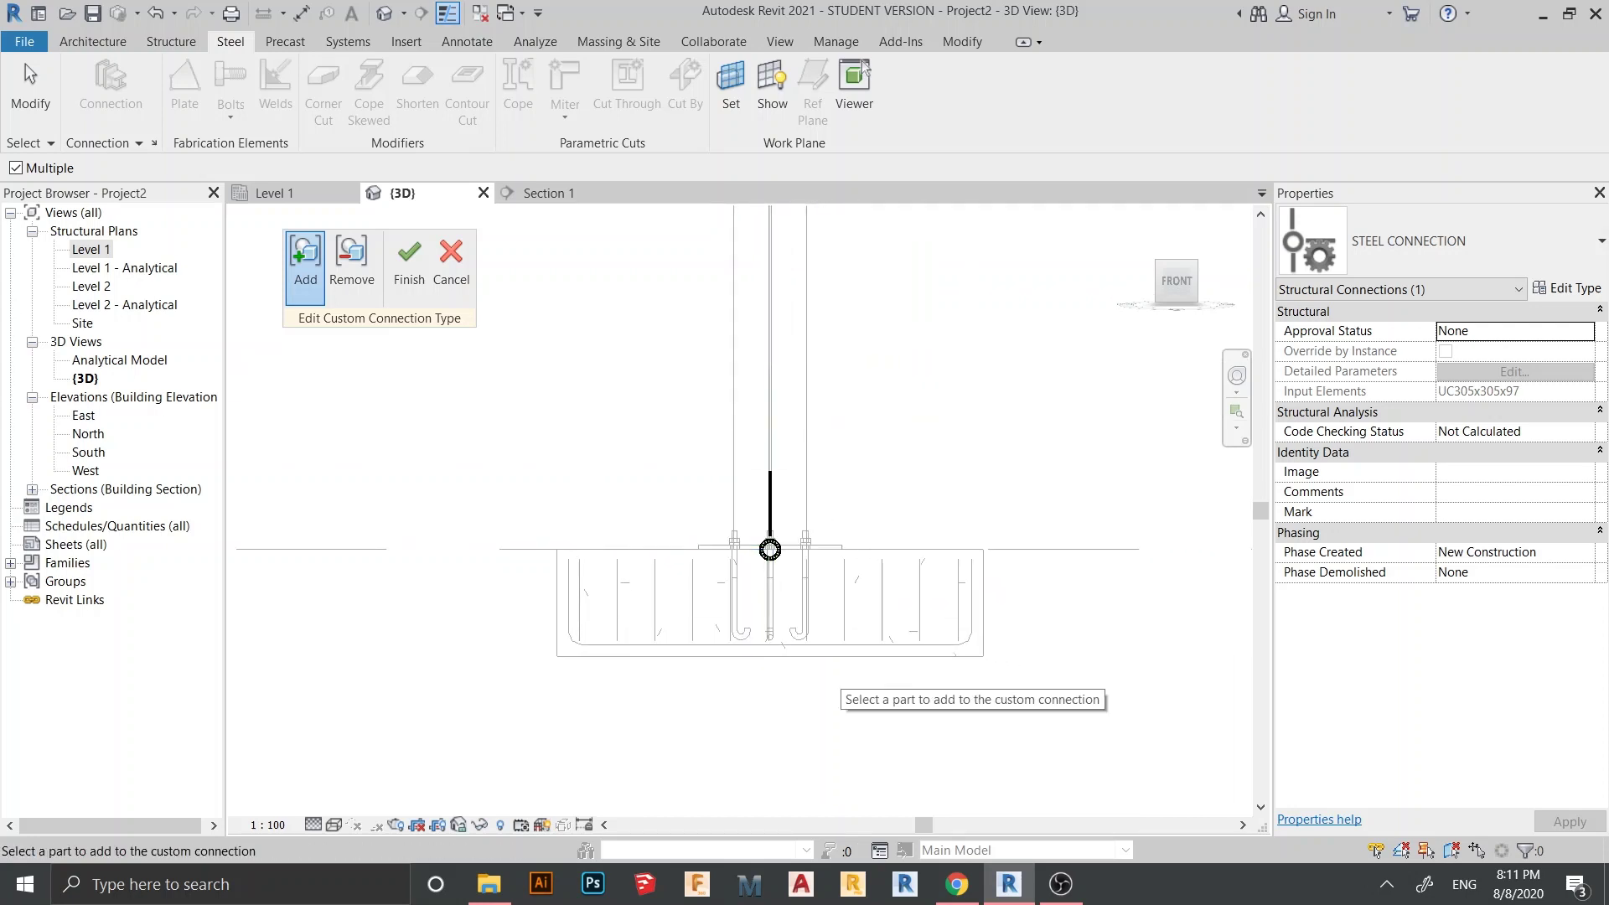
scroll(841, 677, "up", 1)
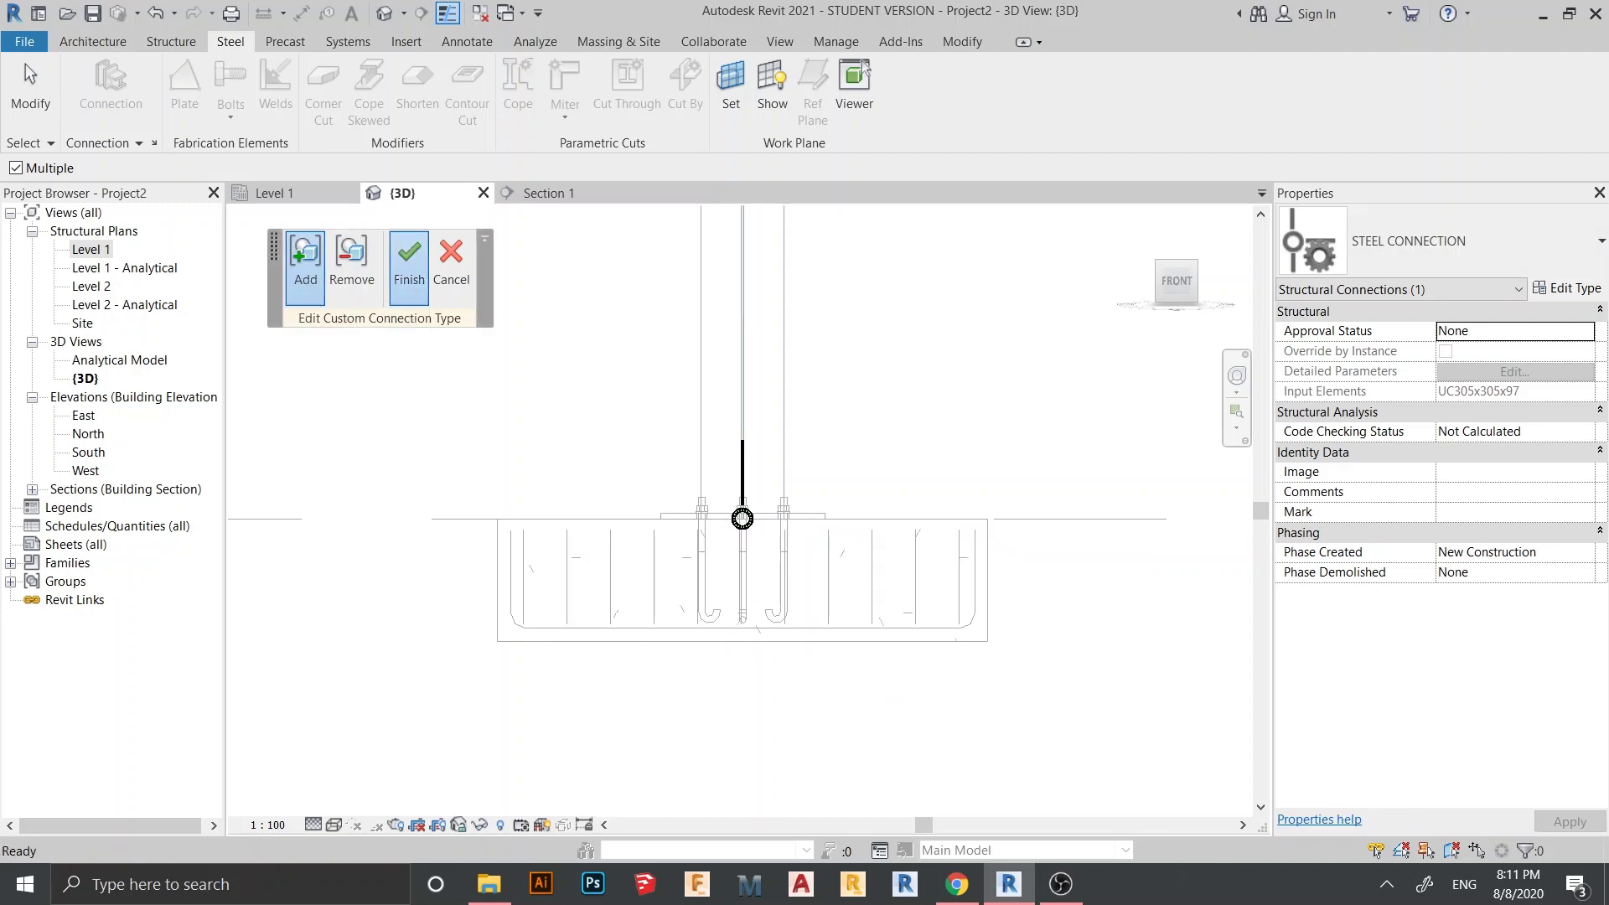
left_click(409, 267)
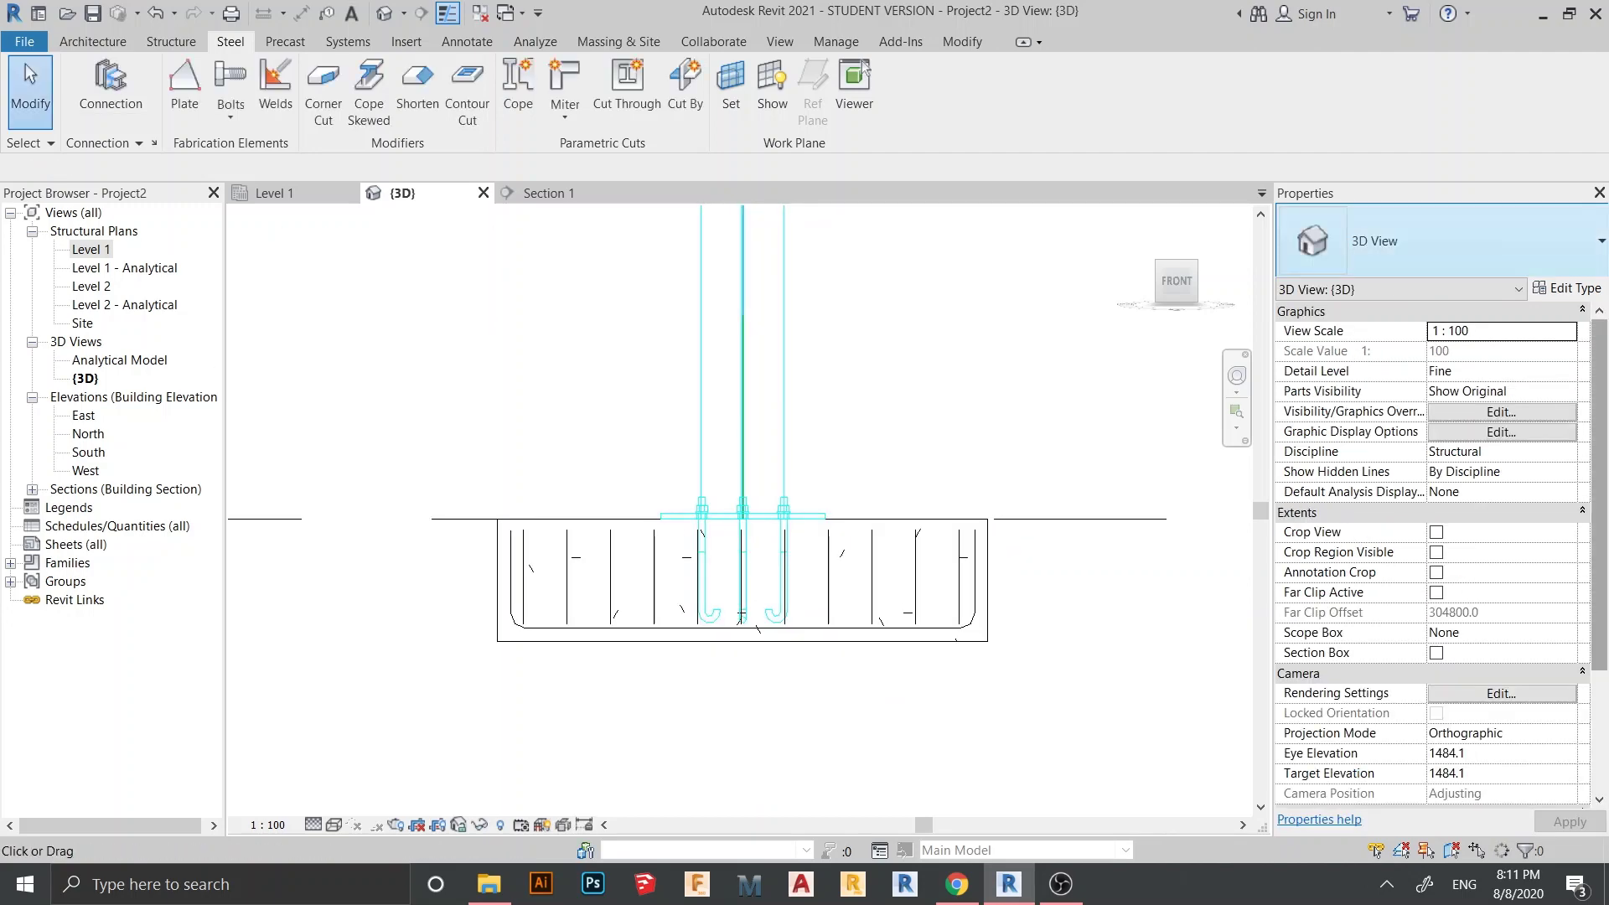
Step: Examine the base plate, anchors and footing rebar around the finished custom connection in 3D
scroll(688, 308, "down", 2)
middle_click_drag(688, 307, 738, 444)
scroll(884, 569, "down", 1)
middle_click_drag(884, 569, 823, 487)
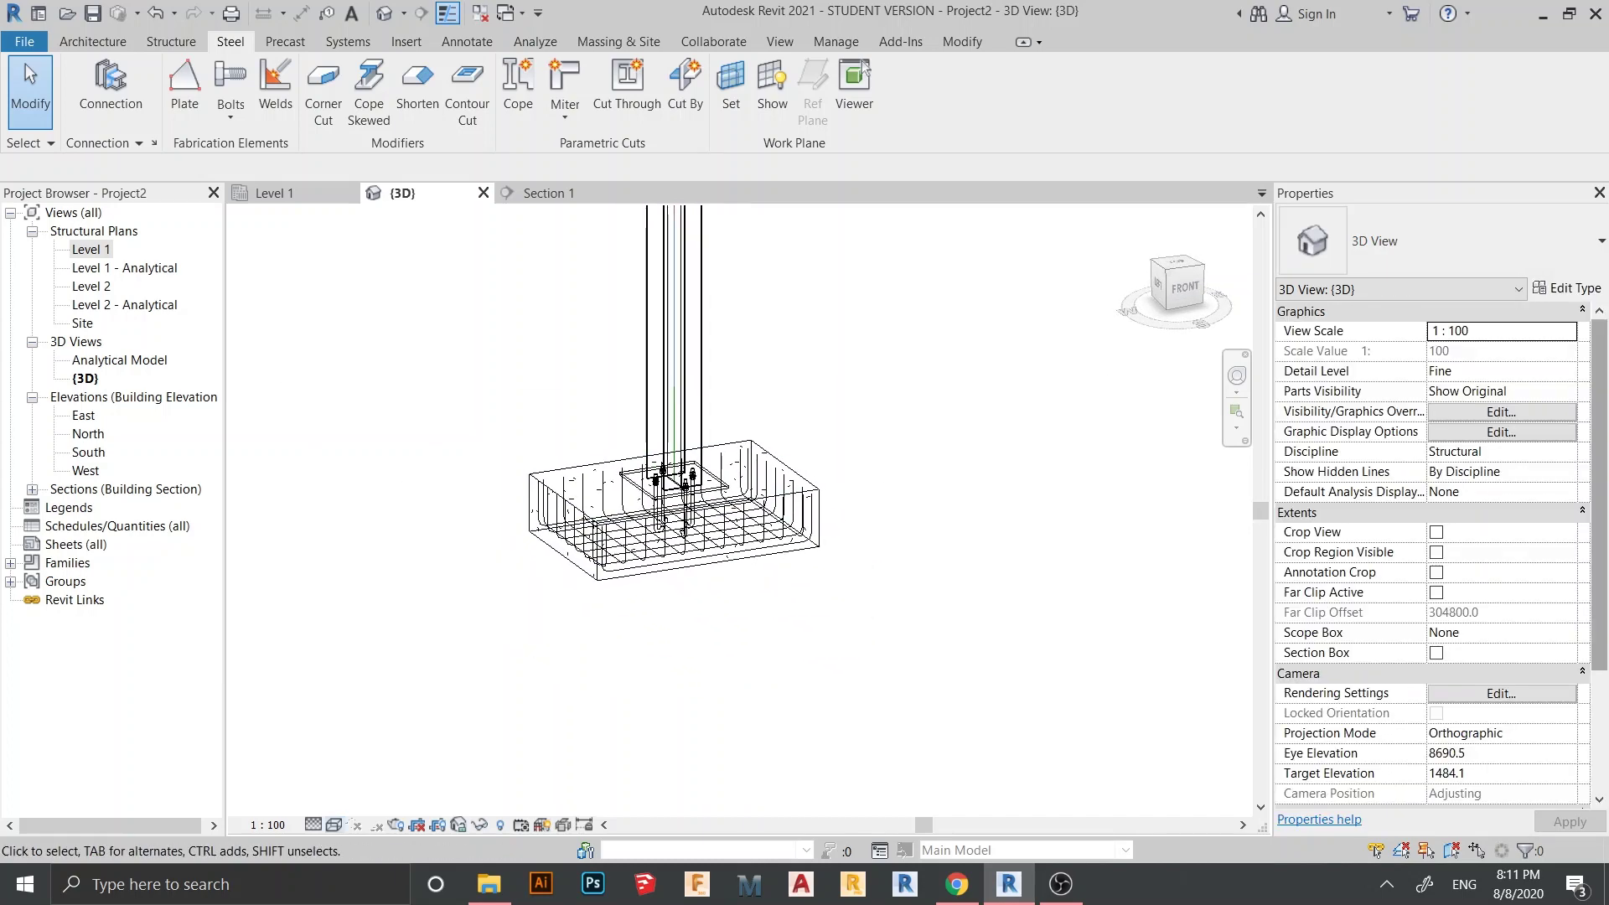
left_click(333, 825)
key("Escape")
scroll(822, 658, "down", 1)
mouse_move(822, 658)
middle_mouse_down()
mouse_move(865, 744)
mouse_move(822, 671)
middle_mouse_up()
scroll(700, 629, "up", 2)
scroll(699, 600, "up", 1)
middle_click_drag(612, 560, 618, 616)
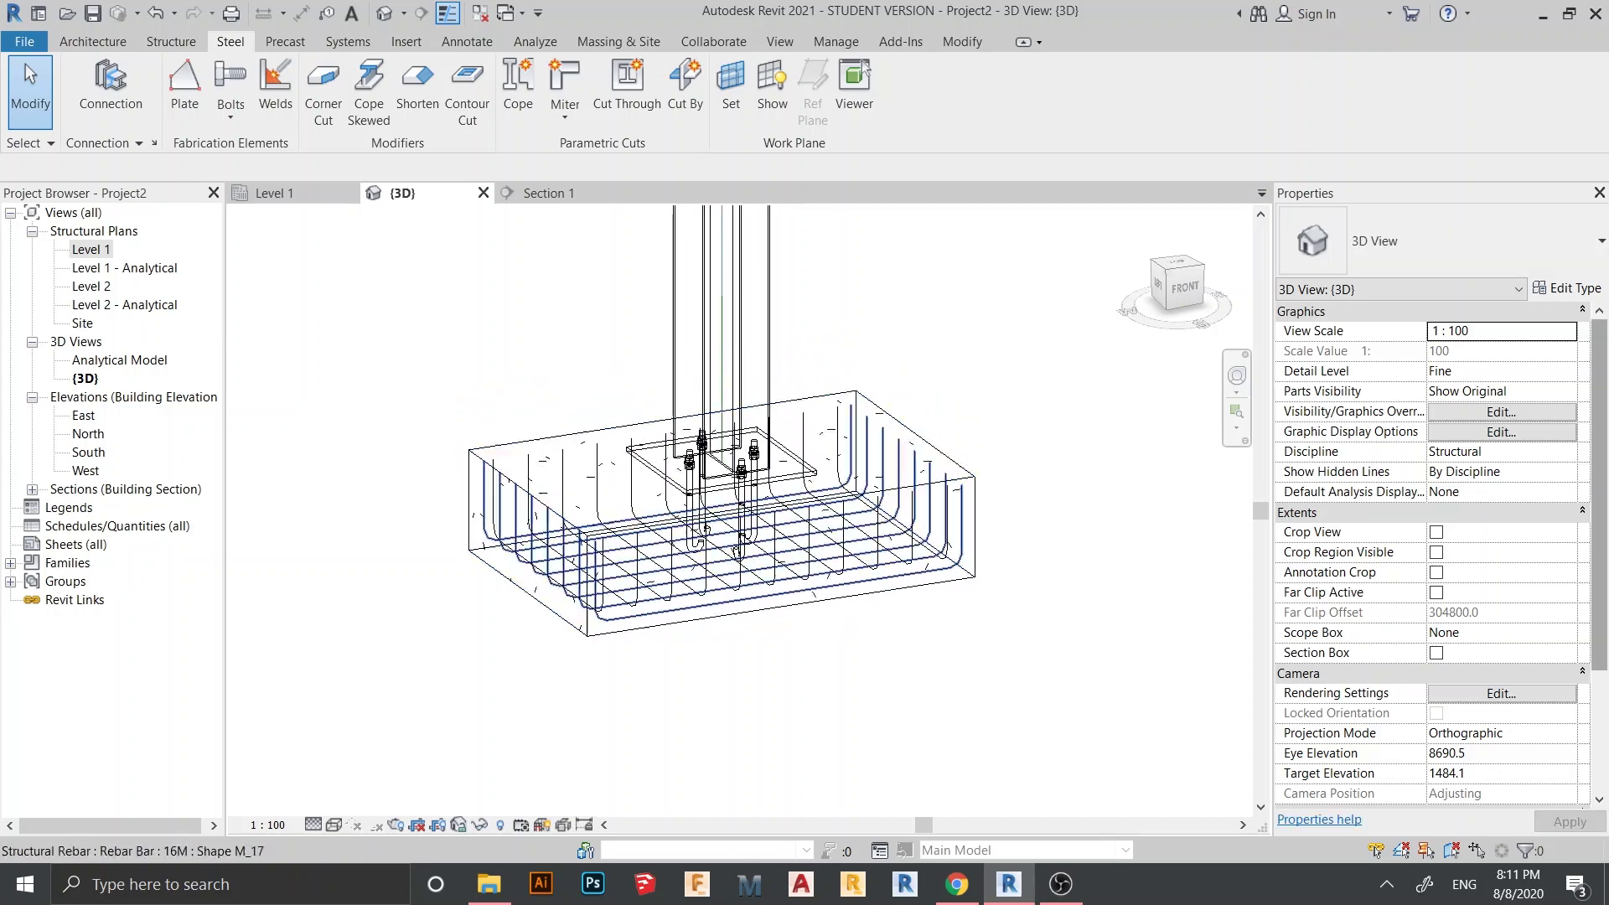
scroll(617, 615, "up", 3)
scroll(737, 571, "down", 6)
middle_click_drag(737, 571, 731, 534)
Step: Filter the assembly selection to Structural Rebar, showing it unobscured in {3D} and as solid in both the {3D} and Analytical Model views
left_click_drag(1005, 628, 595, 332)
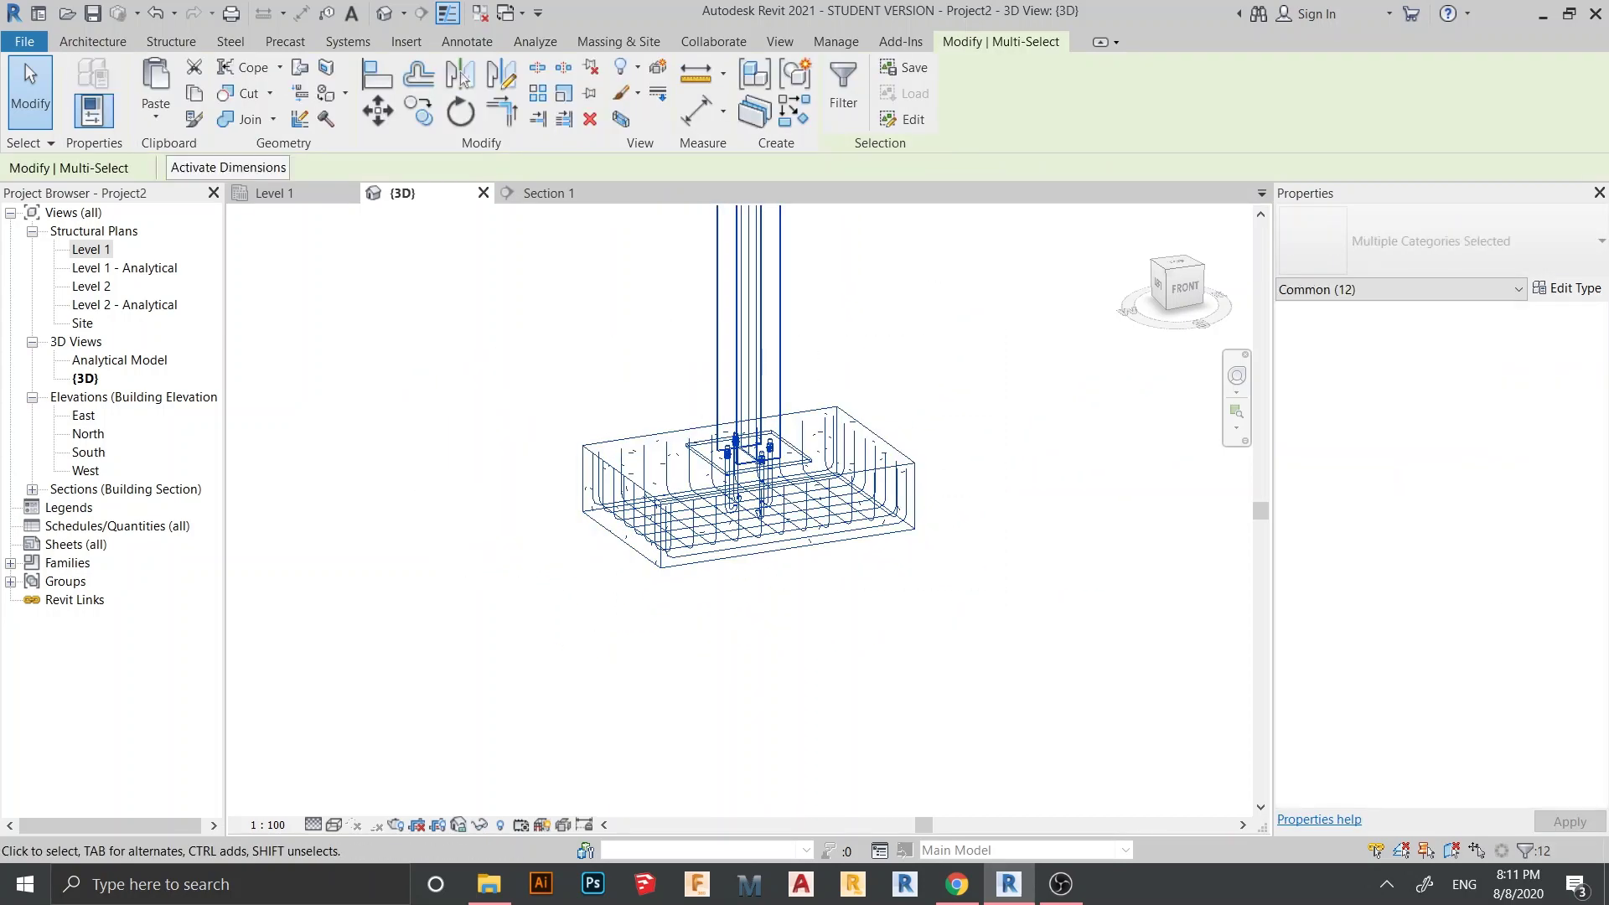
left_click(843, 91)
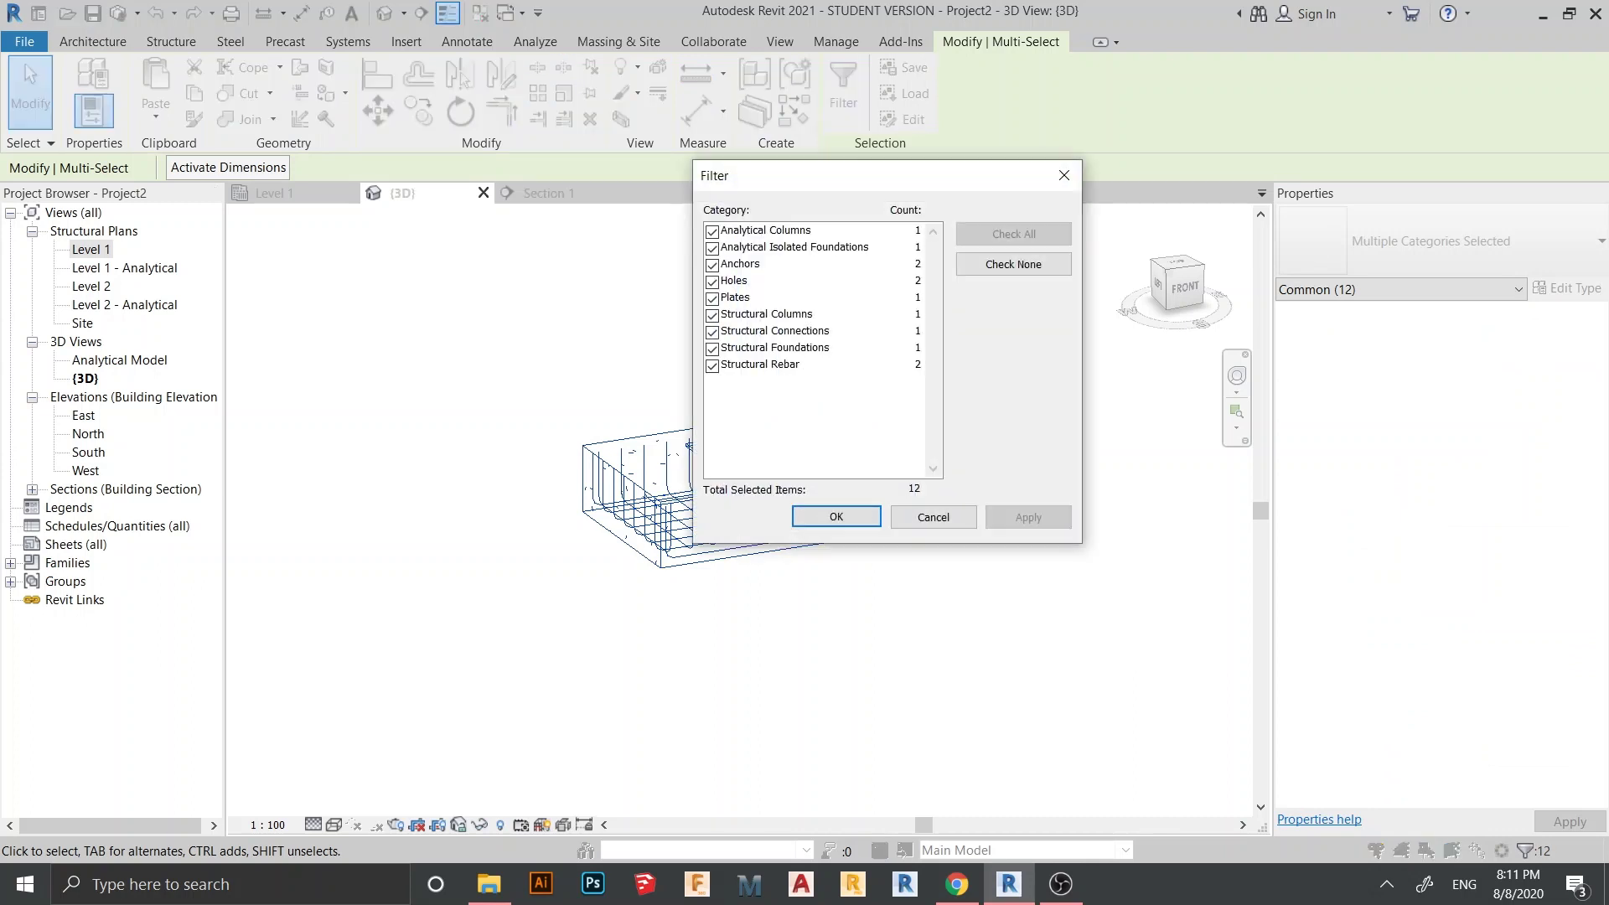
left_click(1013, 264)
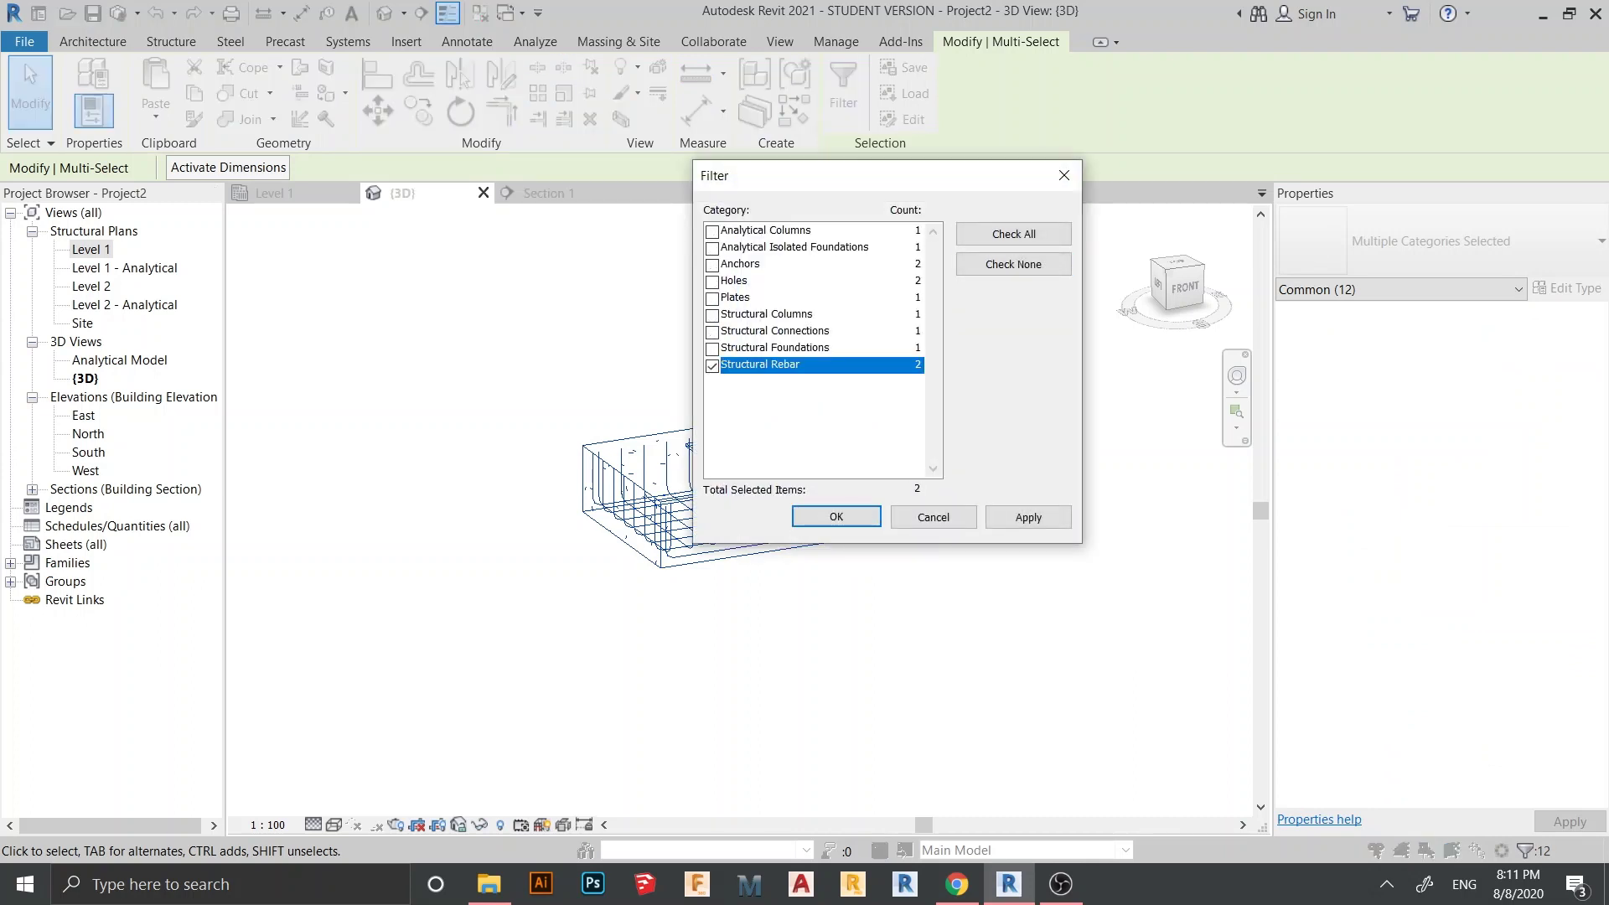
left_click(835, 516)
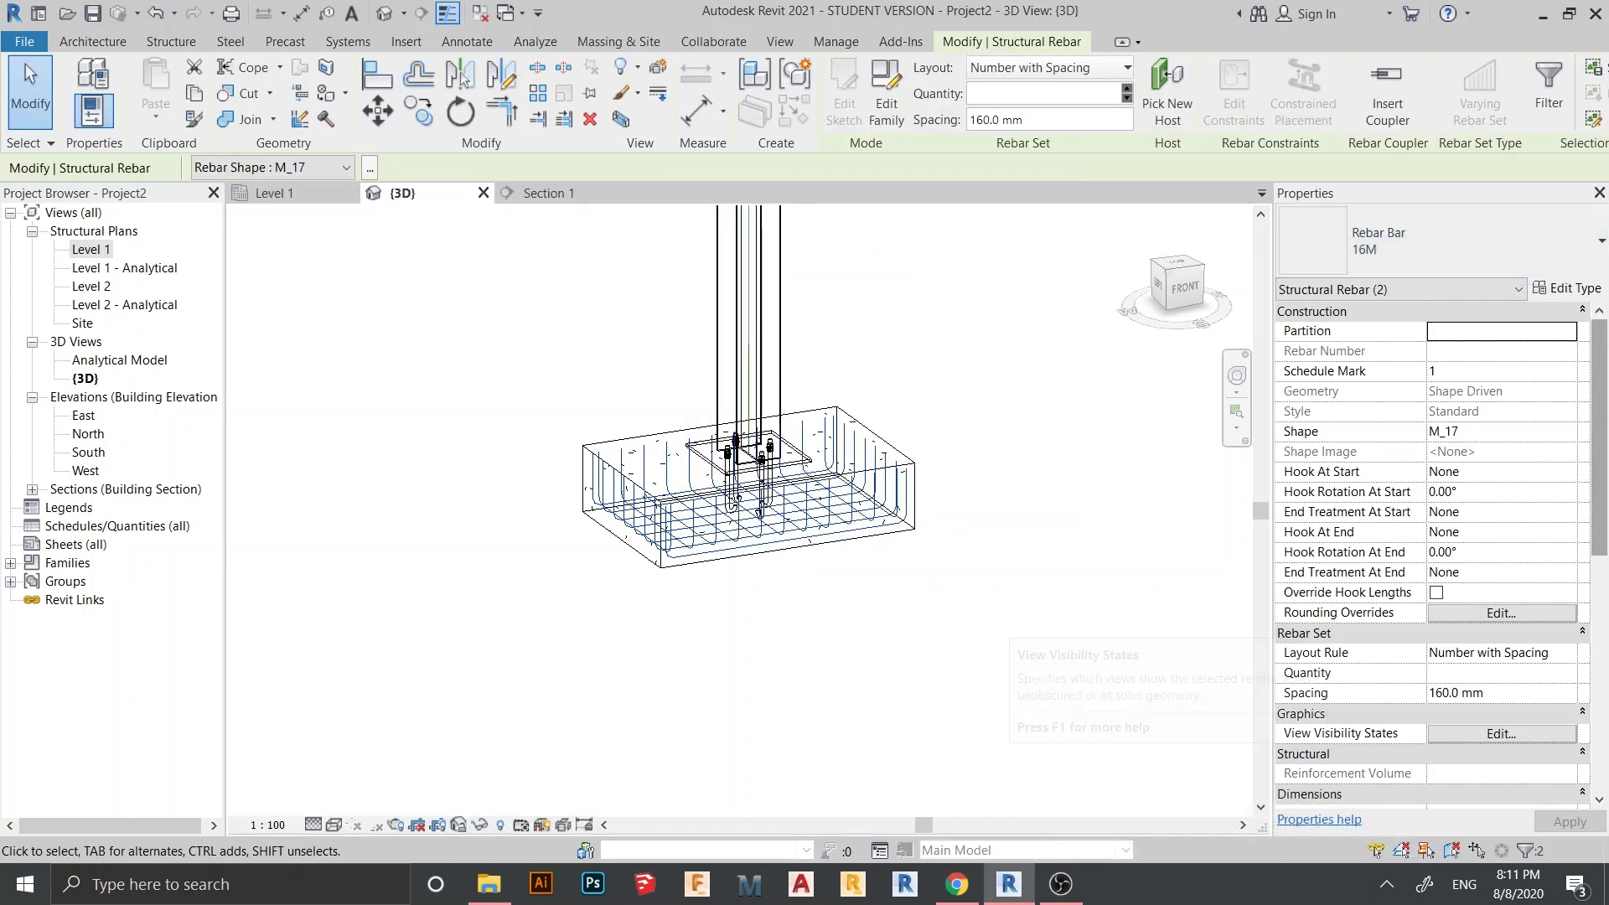
left_click(1502, 734)
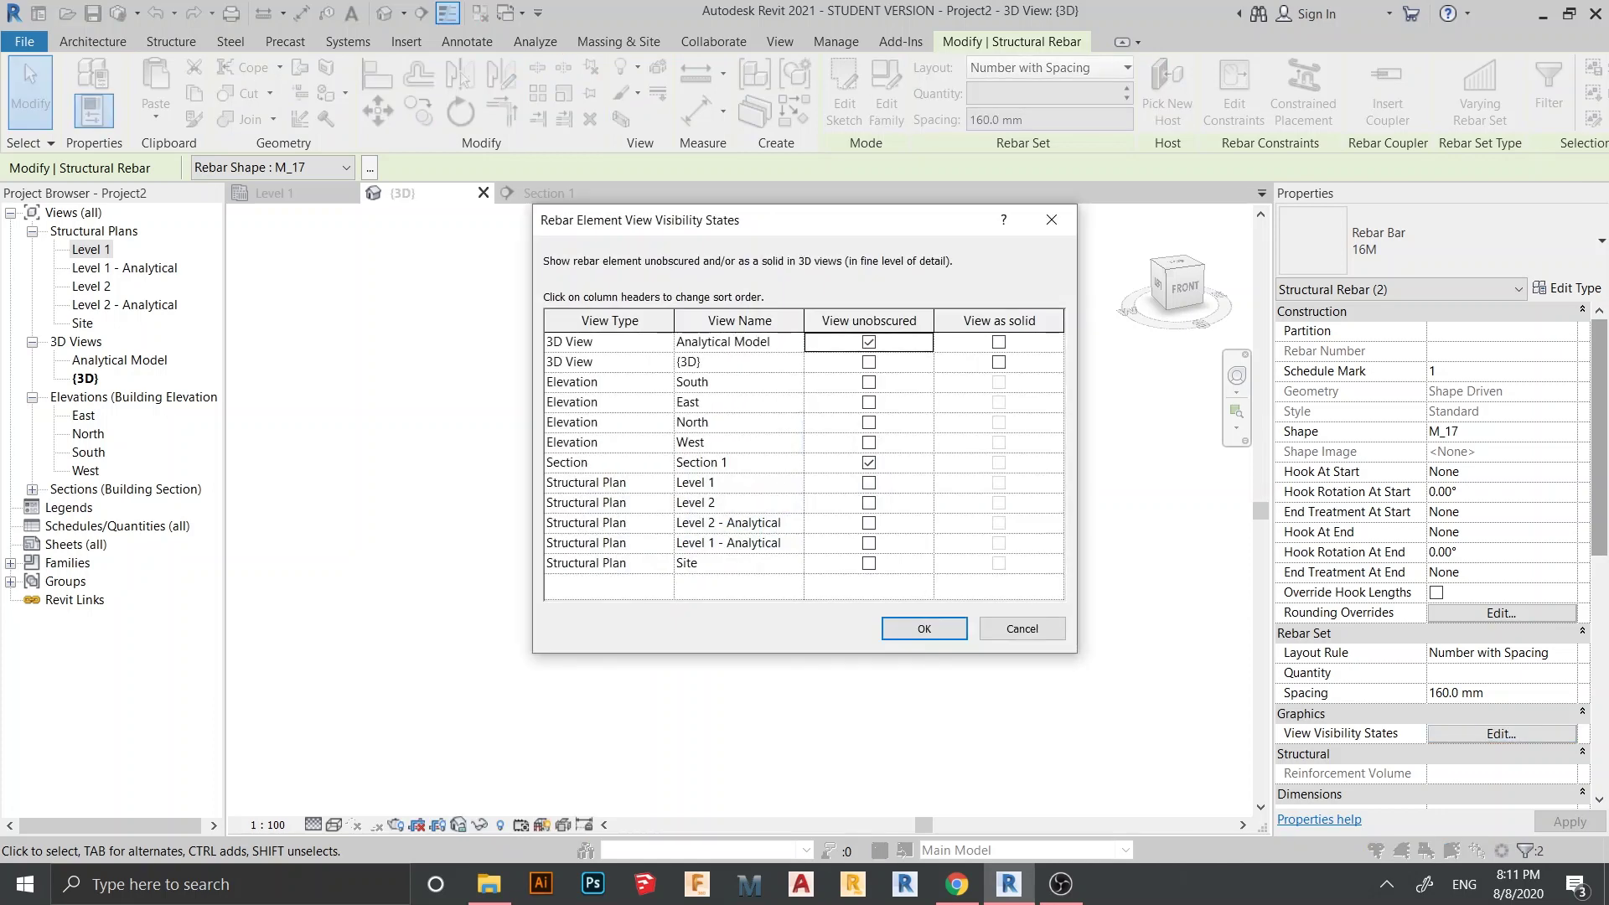
left_click(999, 362)
left_click(868, 362)
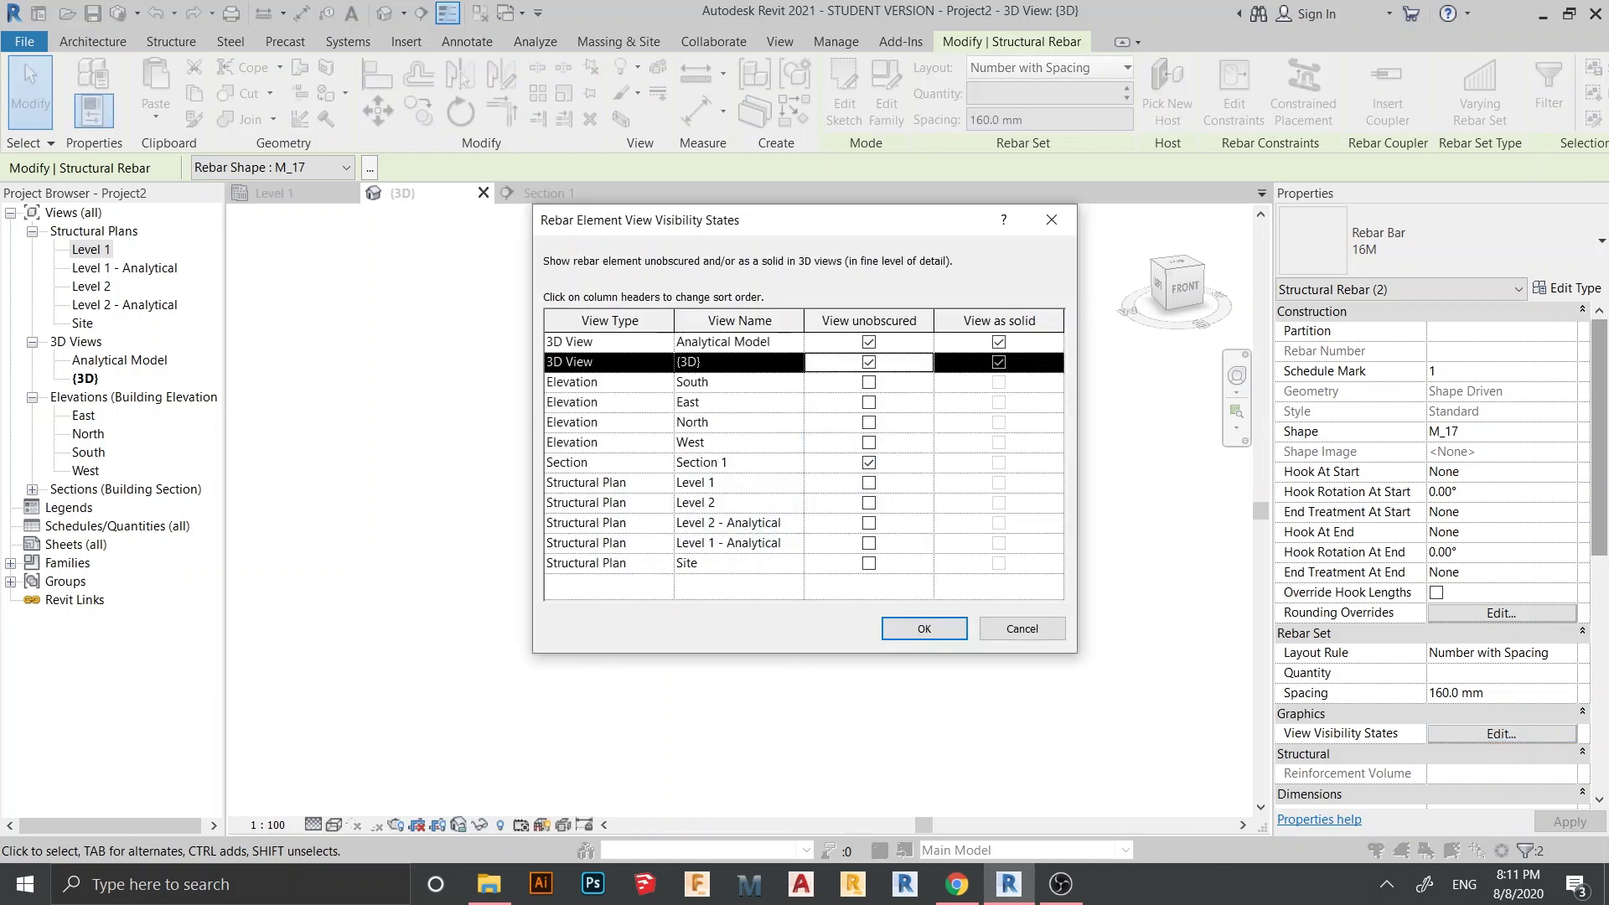
left_click(923, 629)
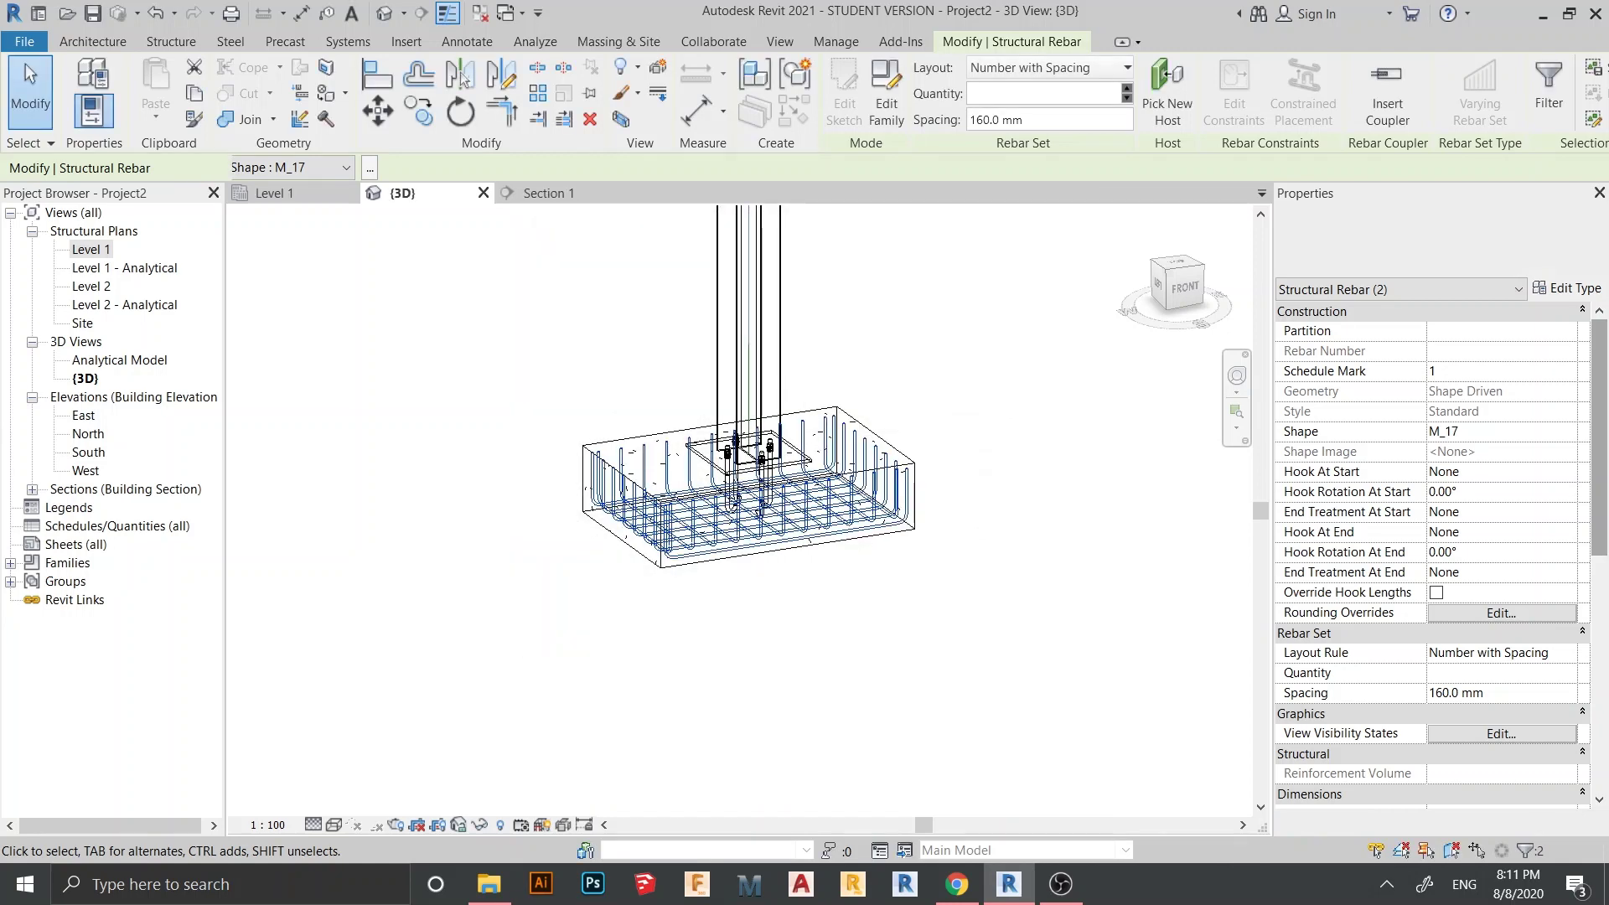
Step: Switch the 3D view to the Realistic visual style and inspect the solid rebar in the footing
left_click(334, 824)
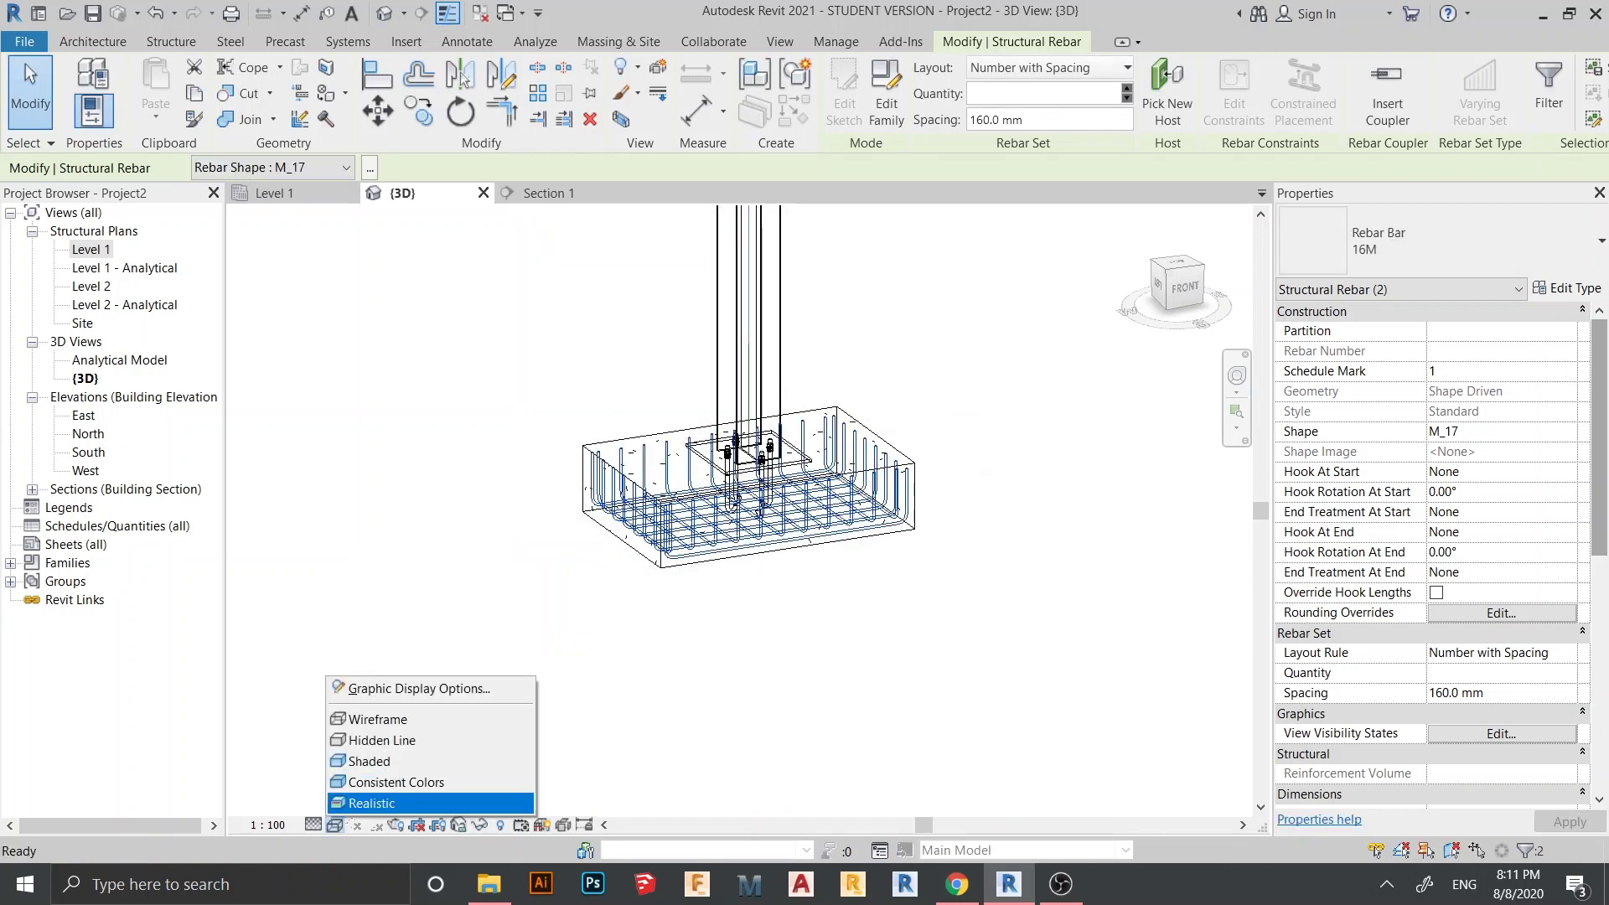
left_click(372, 803)
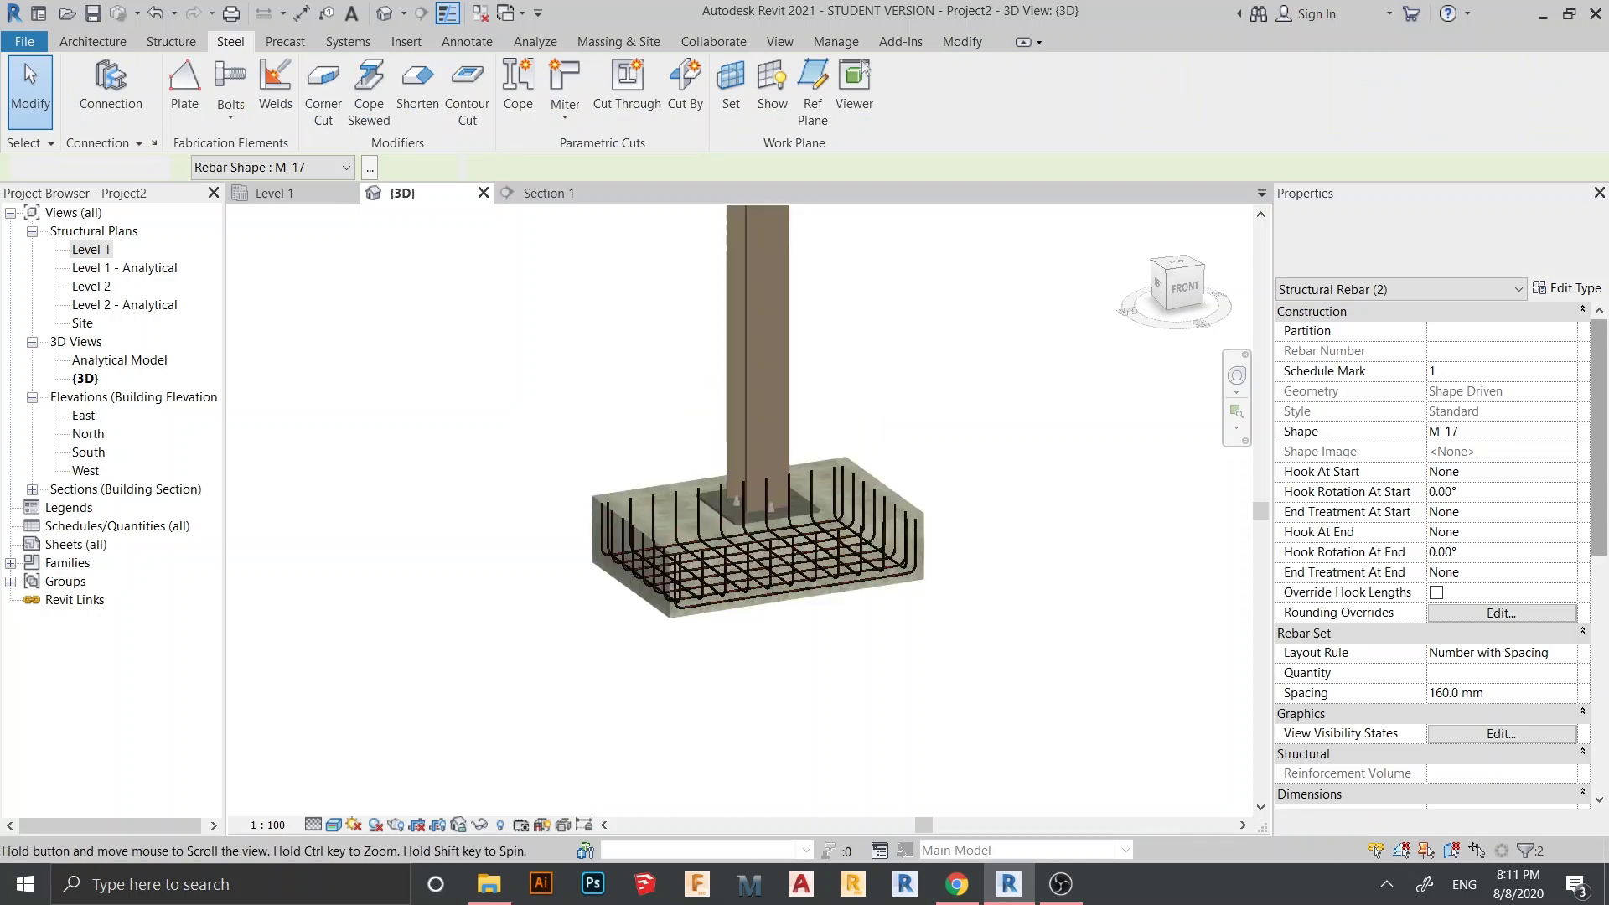
middle_click_drag(713, 461, 562, 570, "shift")
scroll(668, 442, "up", 2)
middle_click_drag(562, 570, 810, 456, "shift")
scroll(712, 510, "up", 2)
key("Escape")
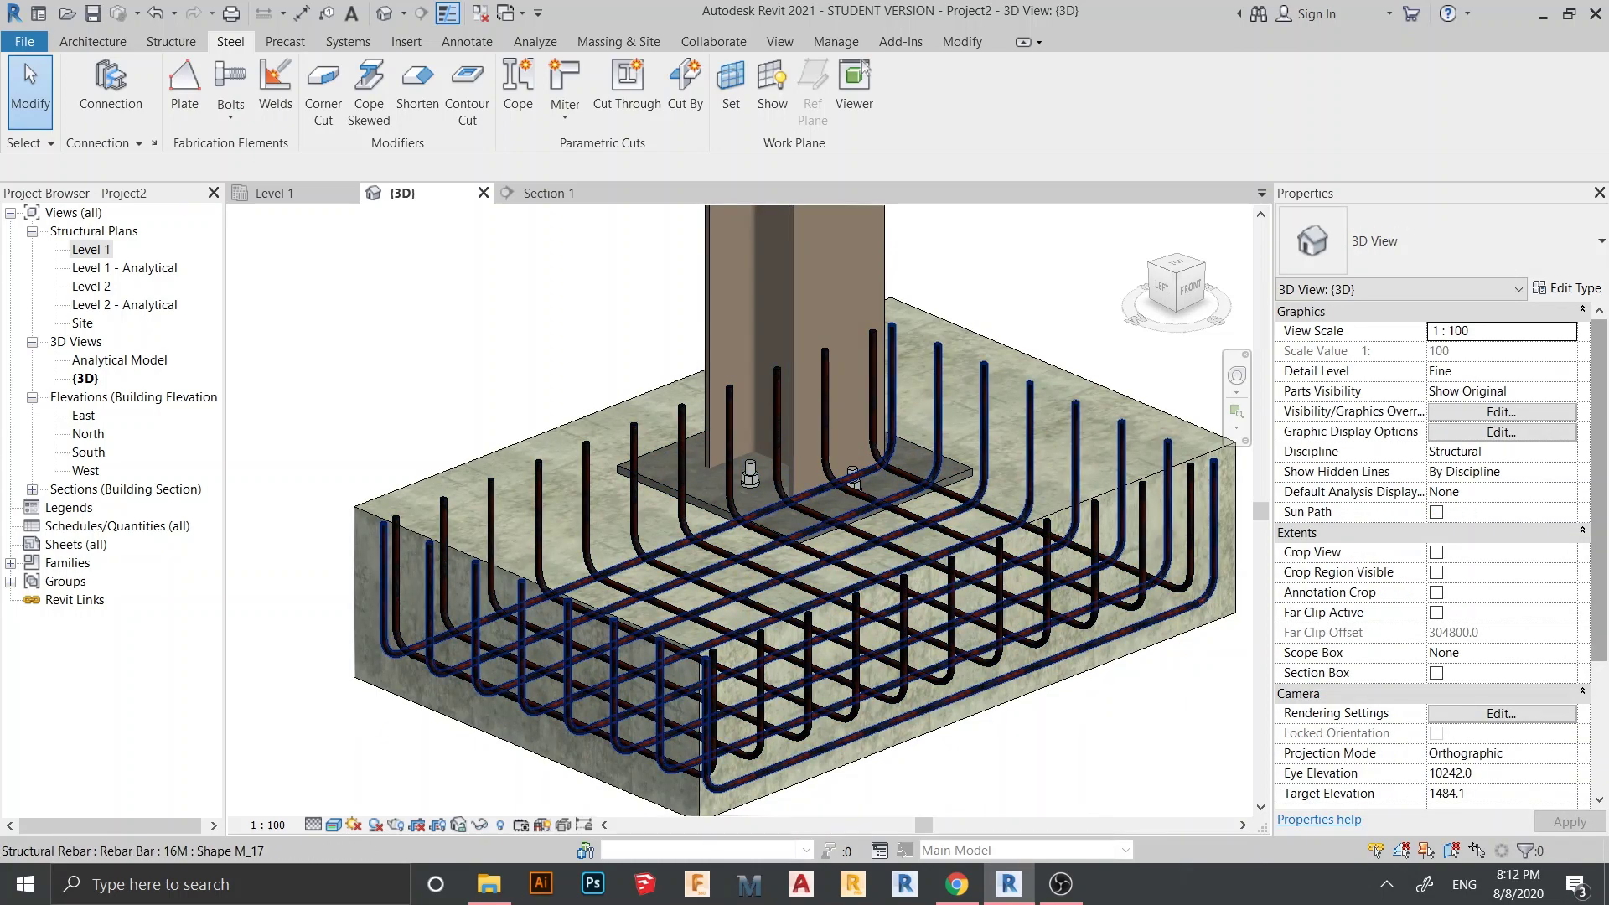
Step: Copy the complete column, base plate and footing assembly straight below the original in the Level 1 plan
left_click(275, 193)
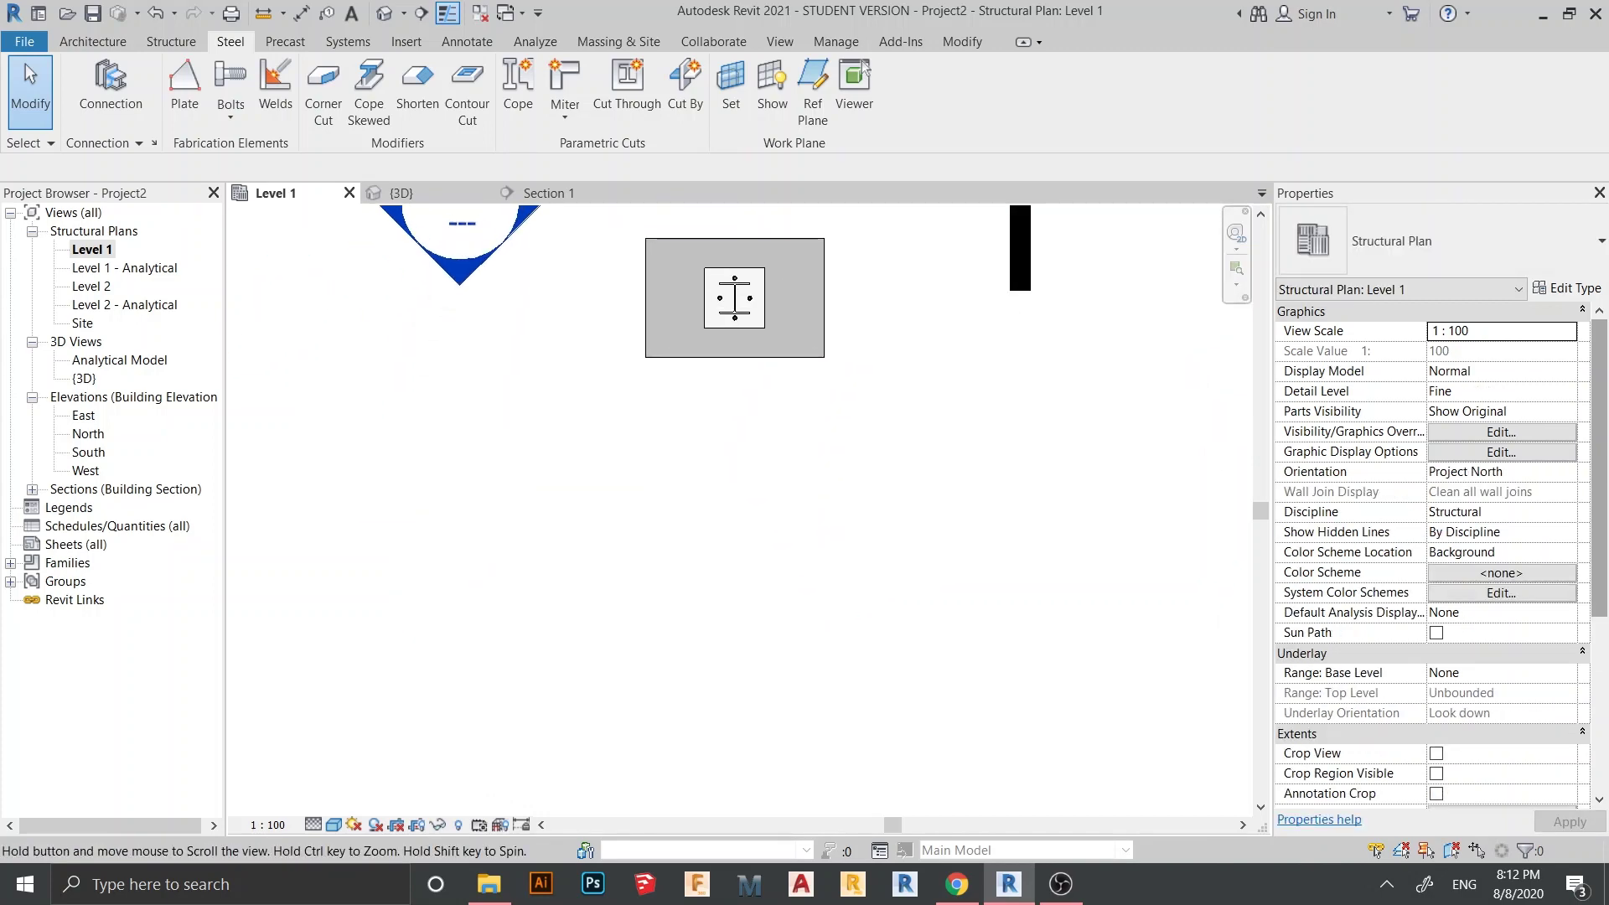
middle_click_drag(879, 435, 875, 439)
left_click_drag(875, 438, 541, 224)
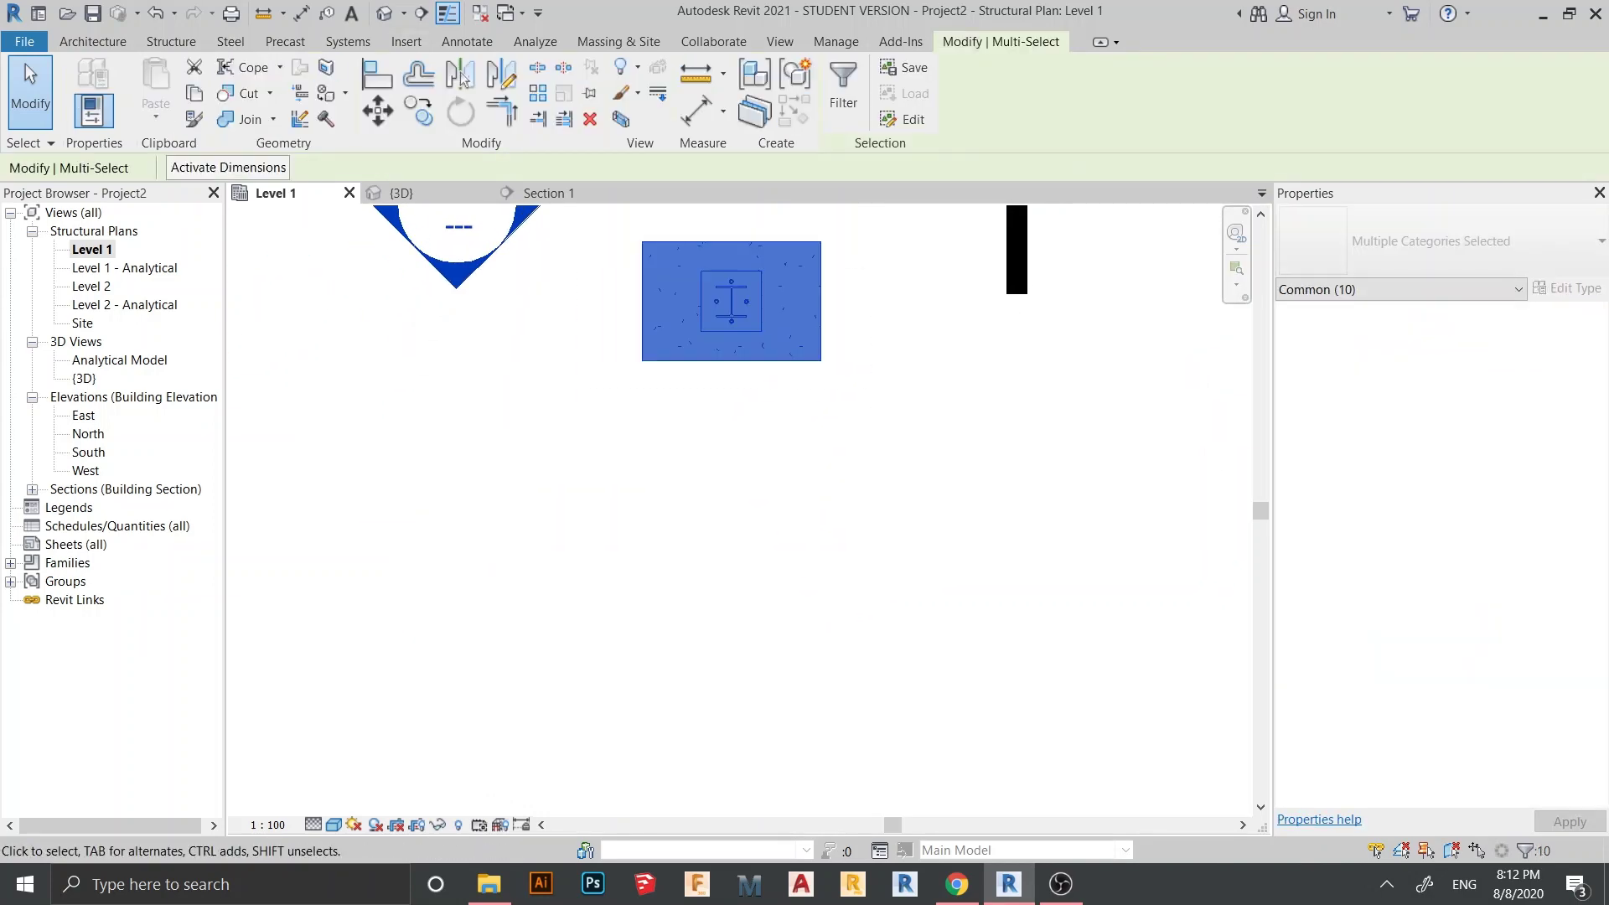
key("c")
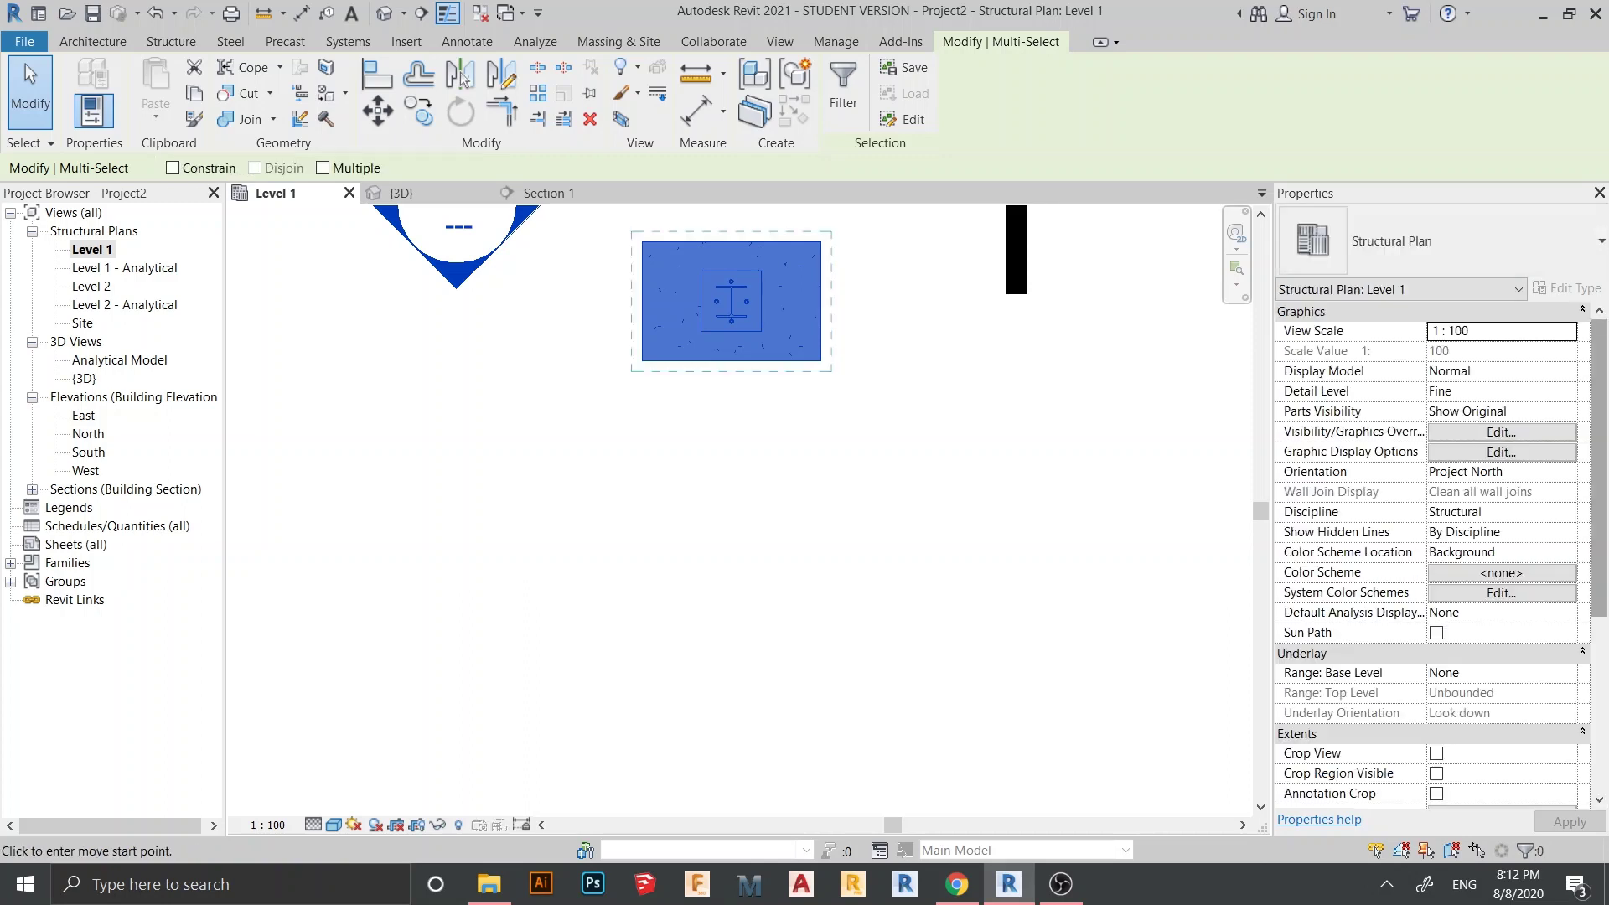
left_click(831, 301)
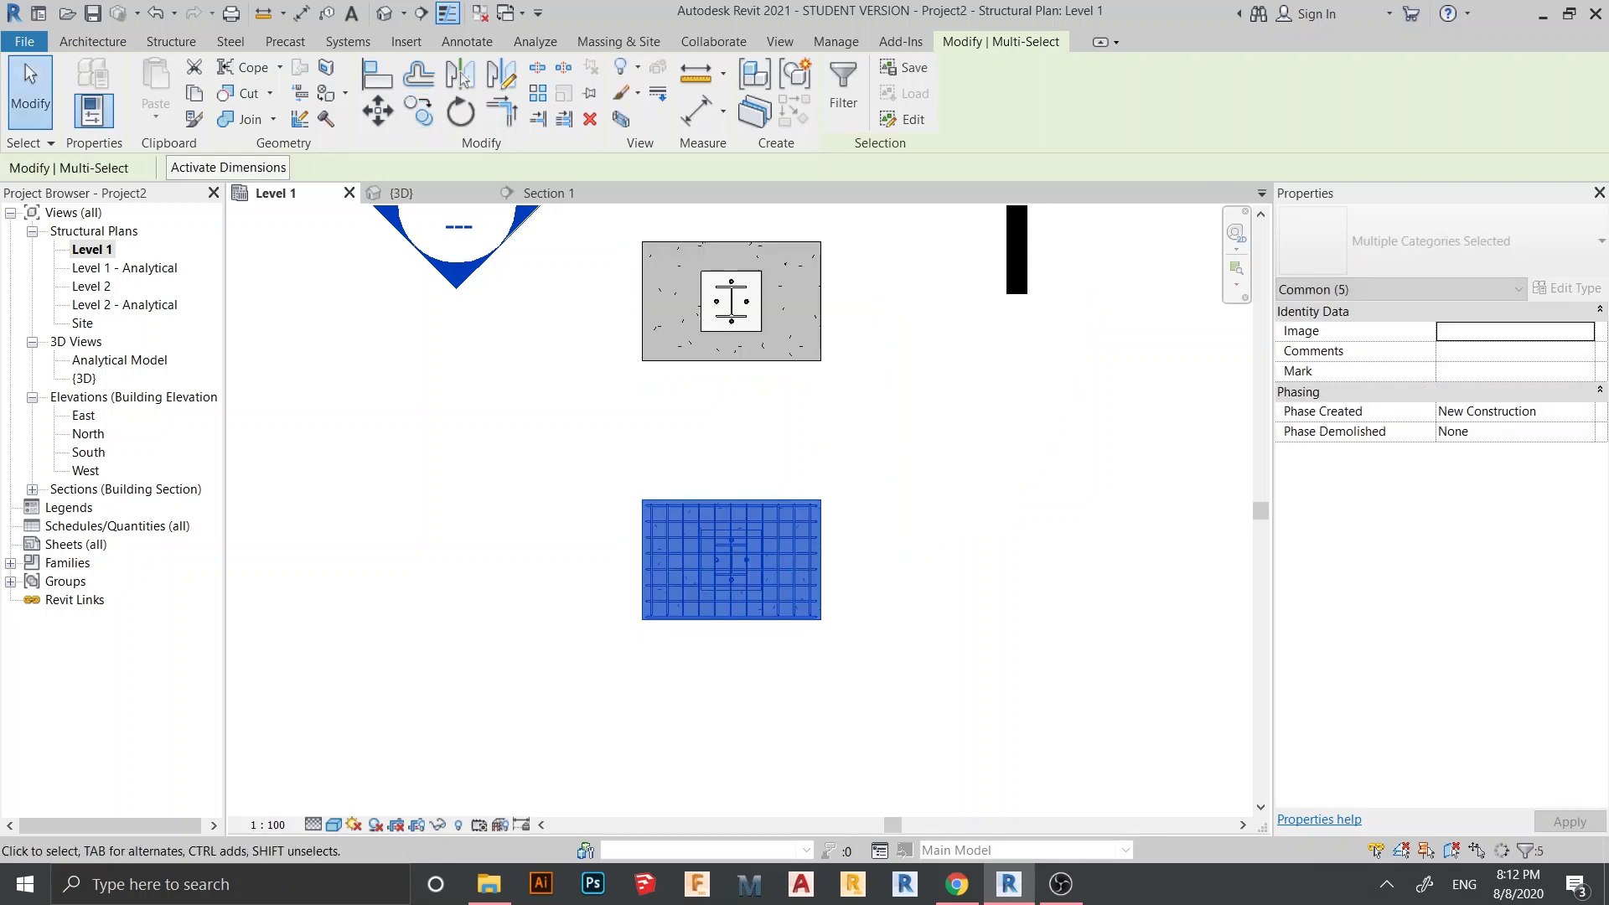
key("Escape")
key("Escape")
Step: Inspect the copied footing and column in plan, and compare the copy with the original assembly in 3D
scroll(731, 607, "up", 2)
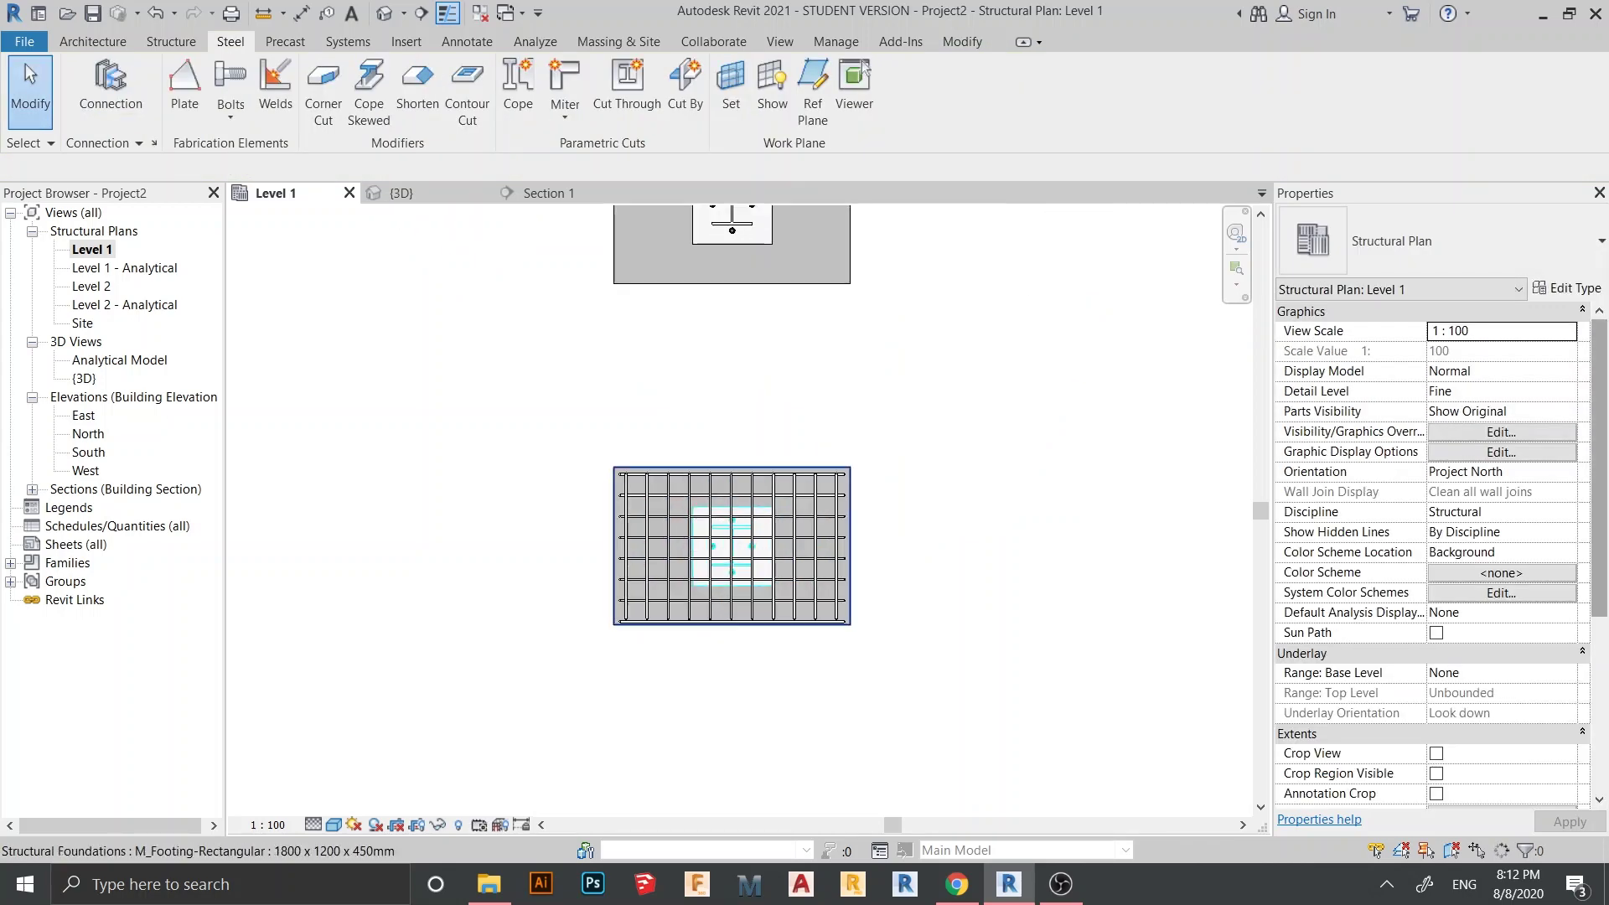
left_click(748, 549)
key("Escape")
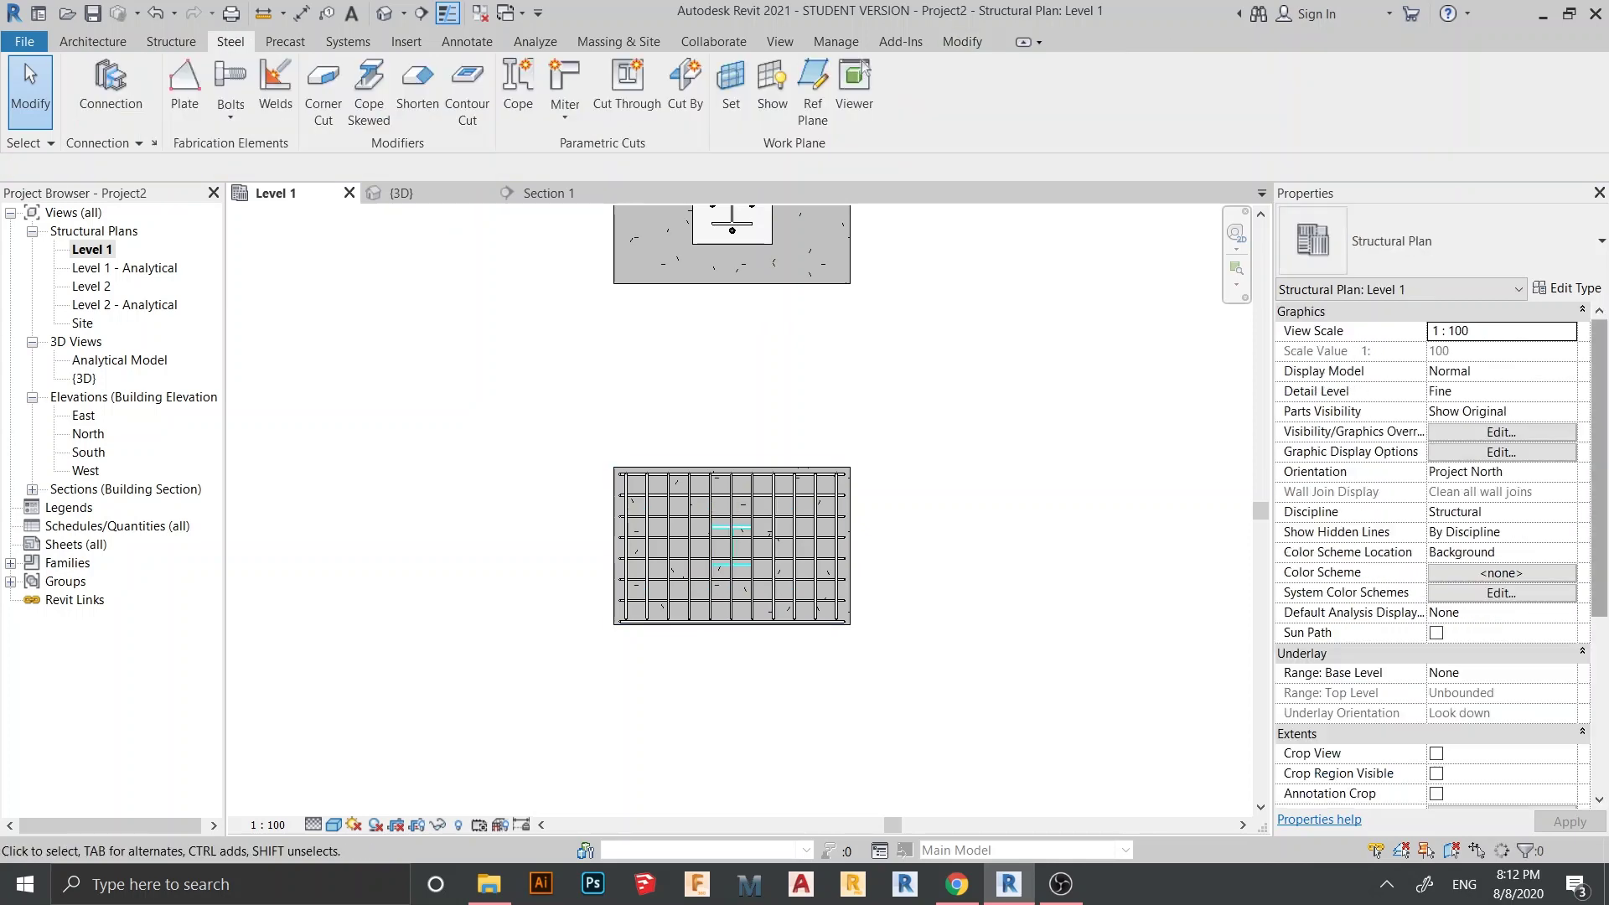
scroll(748, 552, "up", 2)
scroll(748, 557, "up", 1)
scroll(748, 570, "down", 2)
middle_click_drag(748, 570, 808, 466)
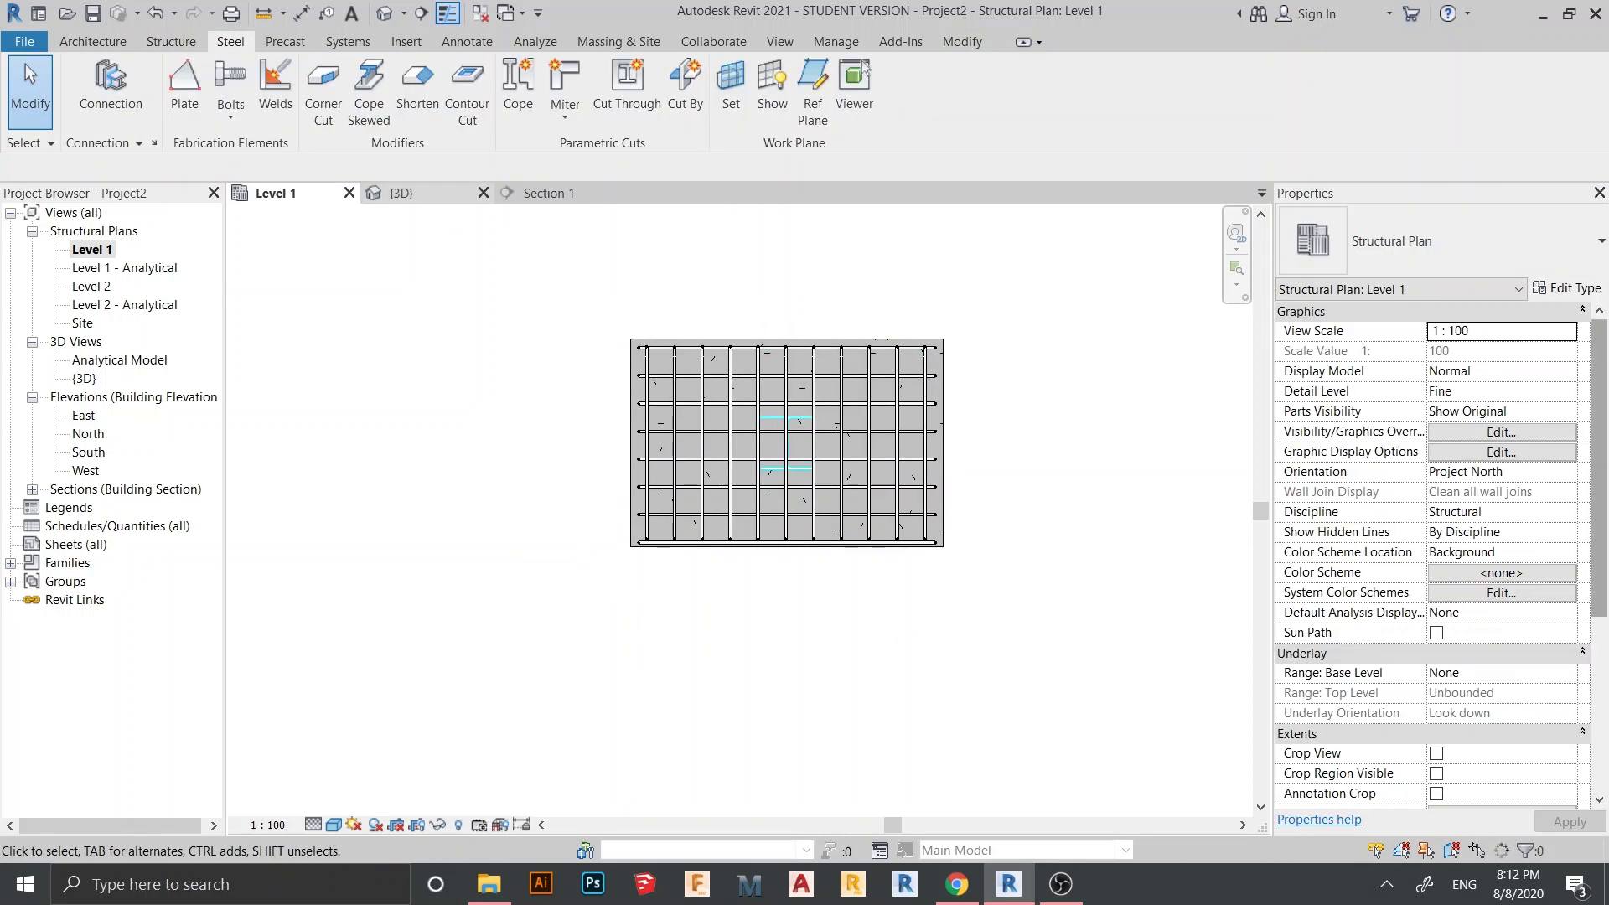
left_click(413, 193)
scroll(715, 436, "down", 2)
mouse_move(715, 435)
middle_mouse_down()
mouse_move(600, 352)
mouse_move(709, 419)
middle_mouse_up()
scroll(1019, 523, "down", 1)
middle_click_drag(998, 516, 746, 502, "shift")
middle_click_drag(746, 503, 914, 545, "shift")
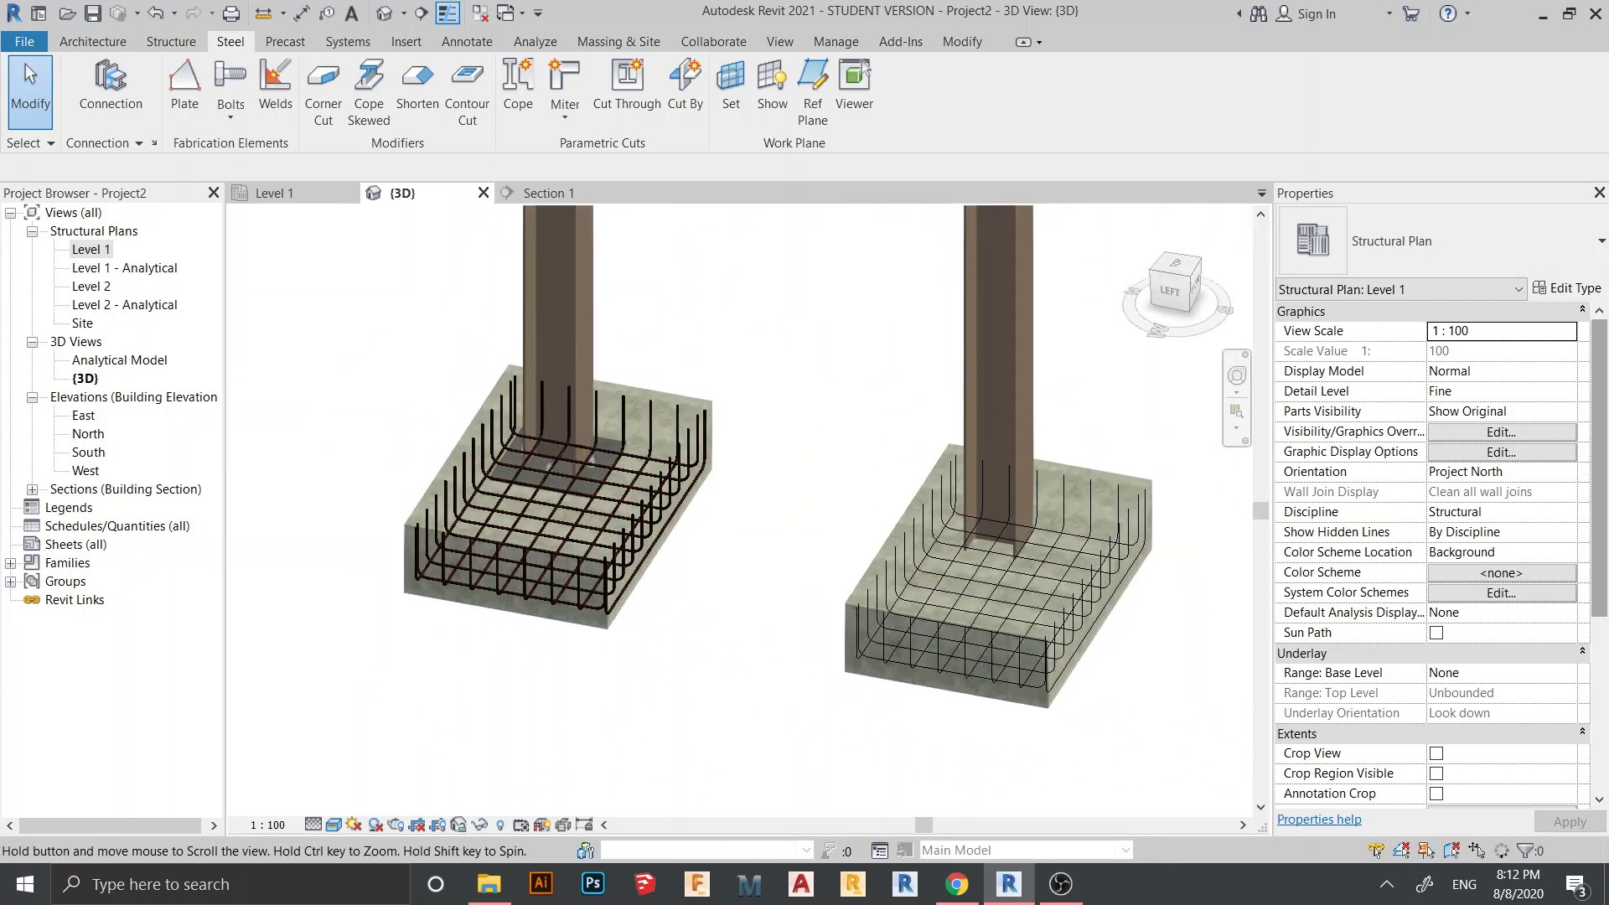
Step: Examine up close how the rebar and base plate are displayed in the original footing and in the copied one
middle_click_drag(997, 436, 896, 429)
scroll(937, 685, "down", 2)
scroll(901, 524, "up", 2)
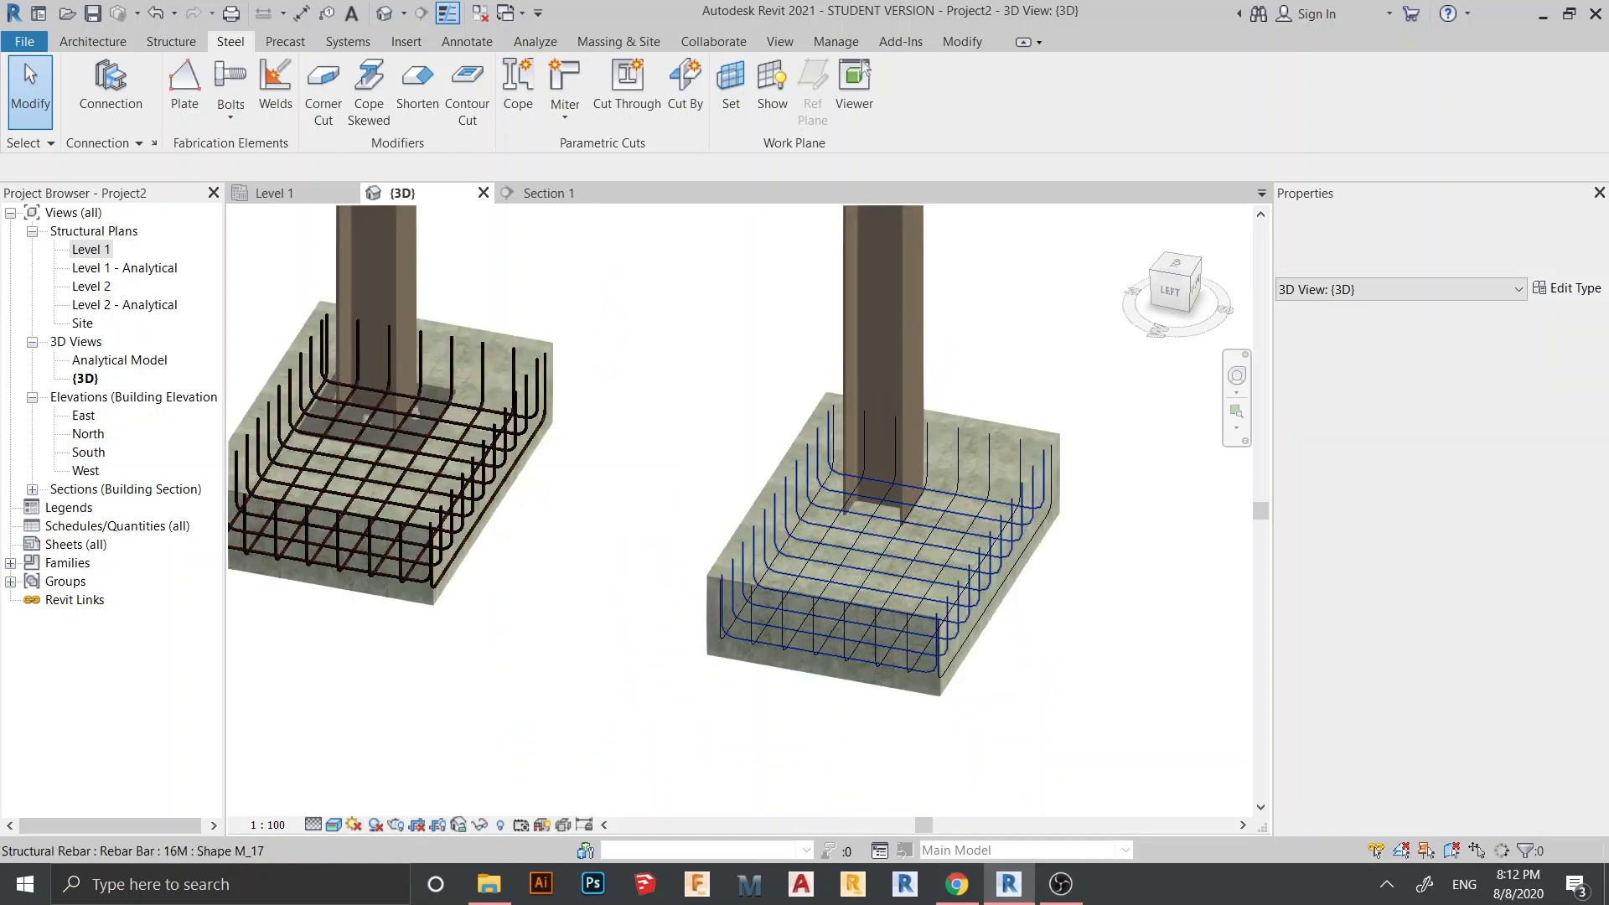
middle_click_drag(901, 532, 1067, 578)
scroll(539, 488, "up", 4)
scroll(540, 488, "down", 3)
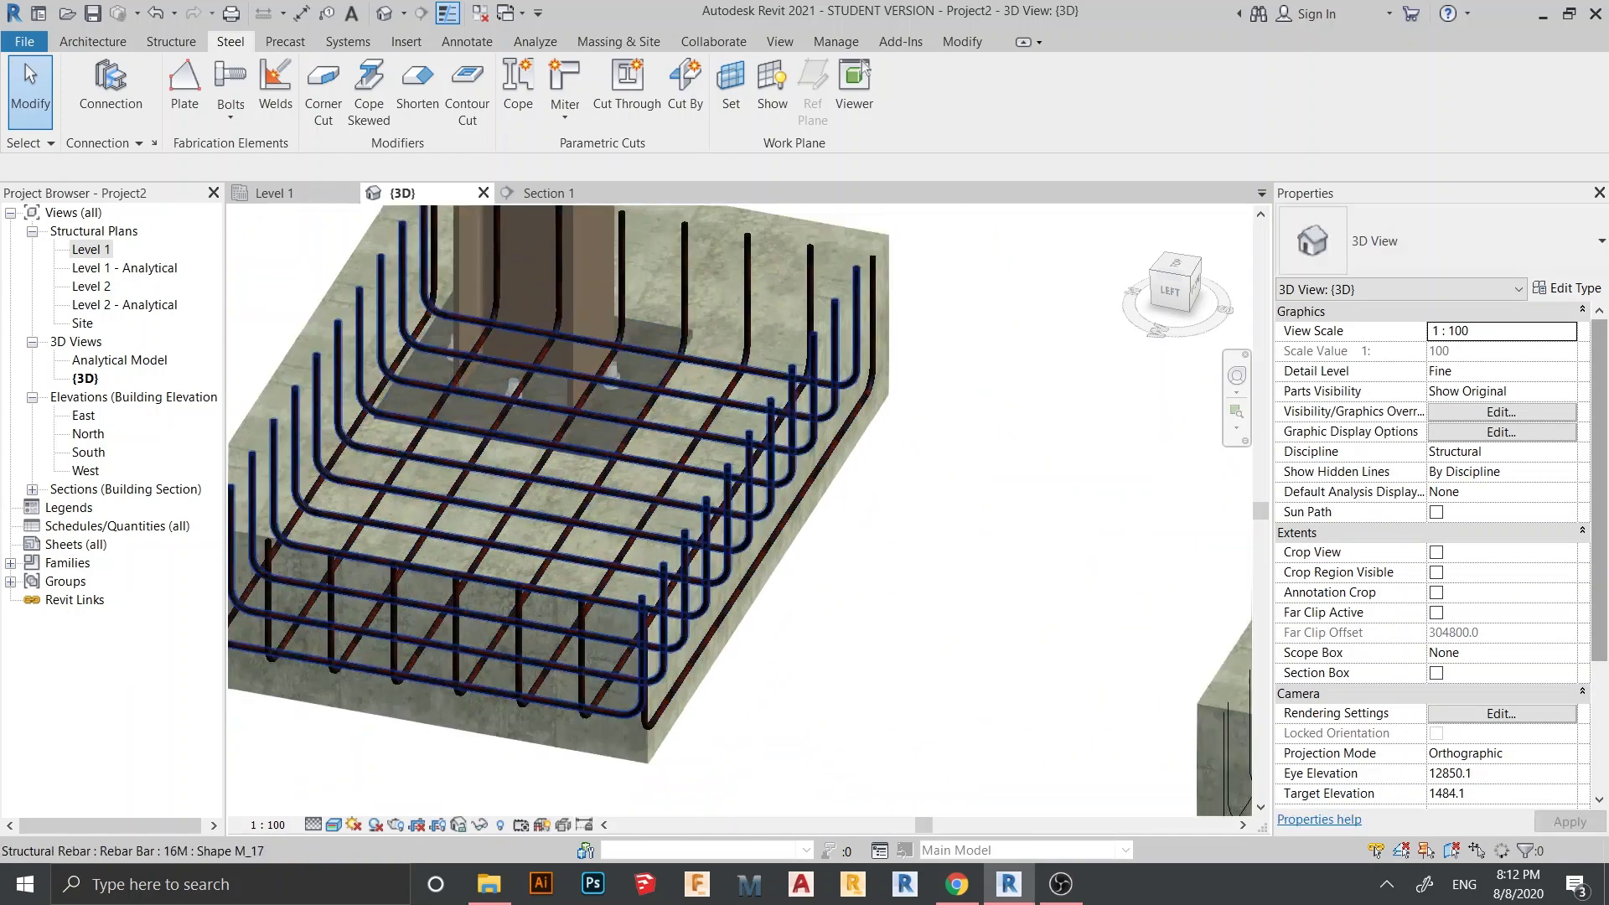
middle_click_drag(540, 487, 629, 494, "shift")
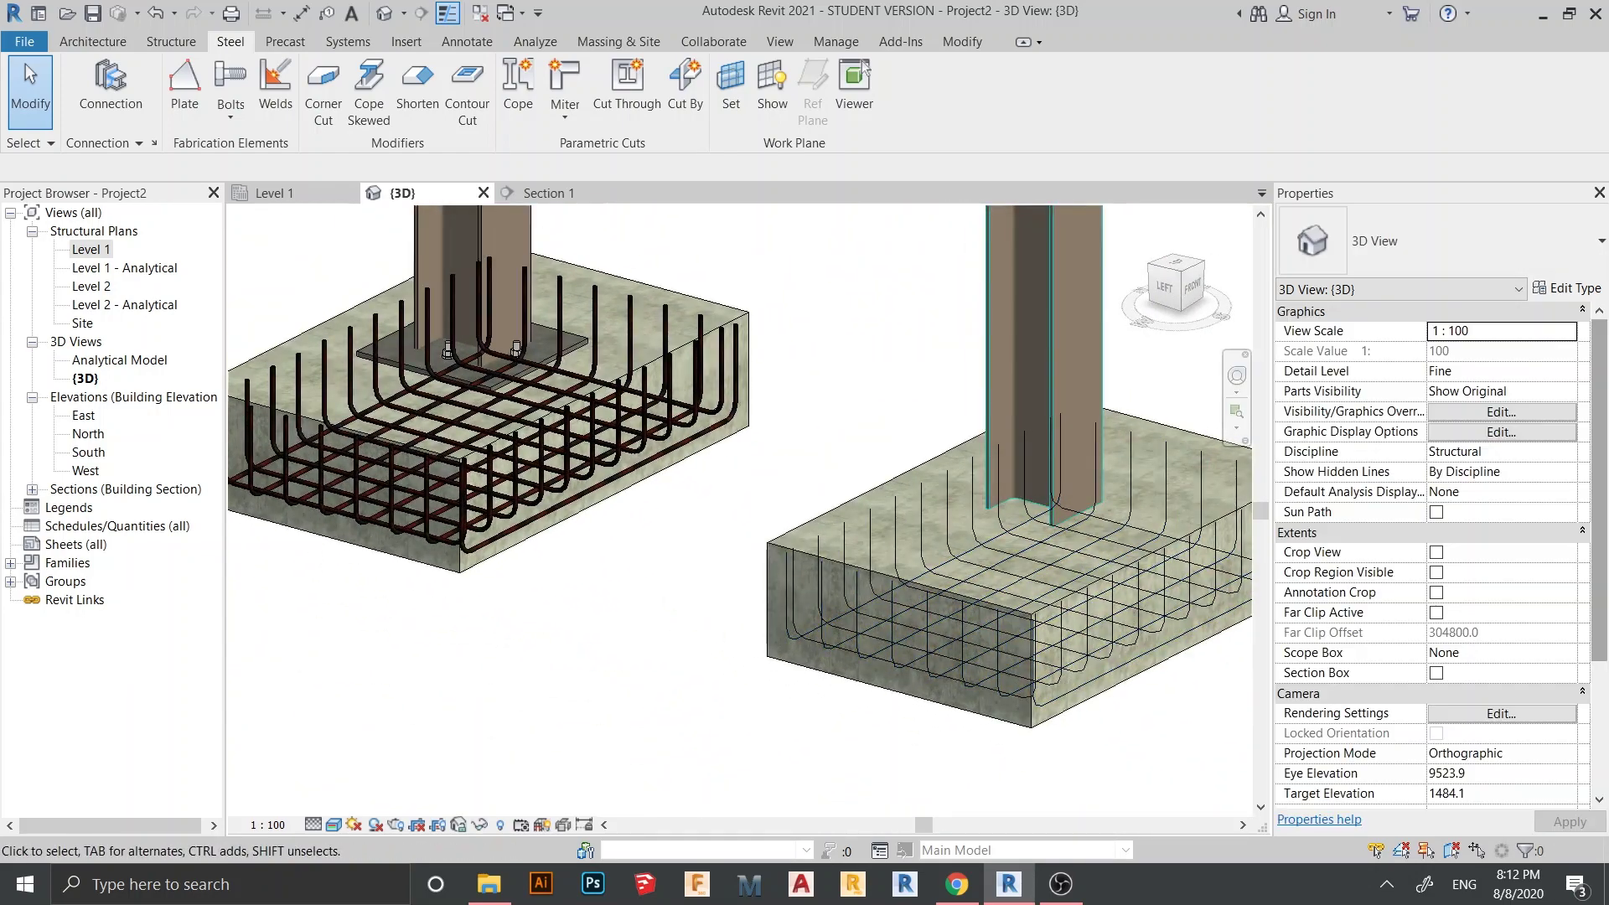
Step: Switch the 3D view to the Wireframe visual style
left_click(333, 825)
left_click(372, 803)
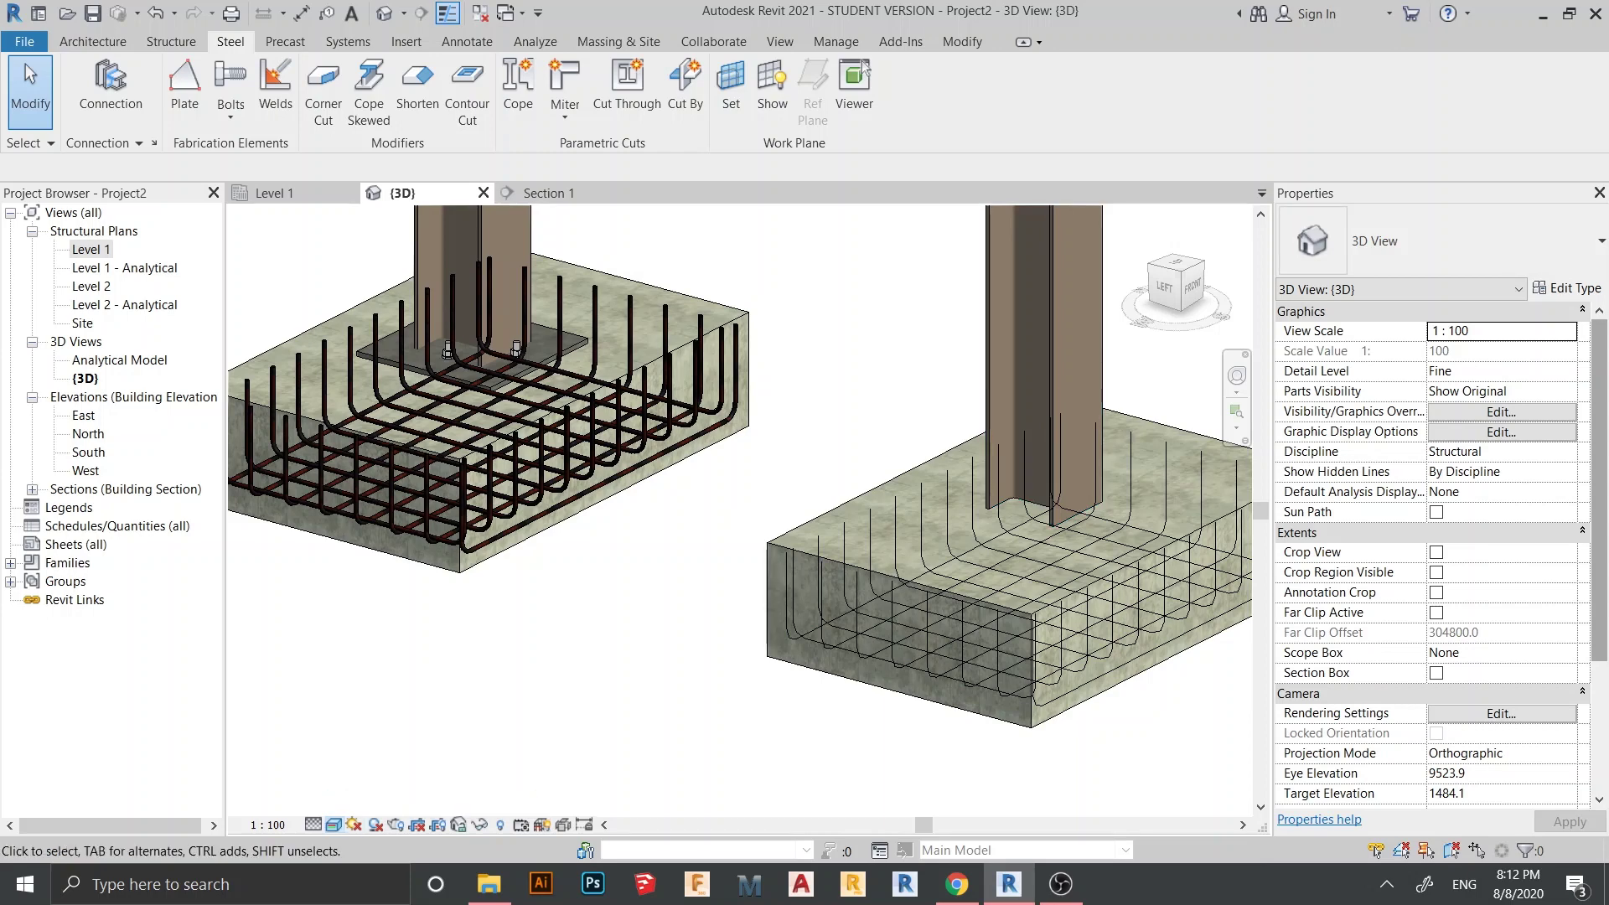
left_click(333, 824)
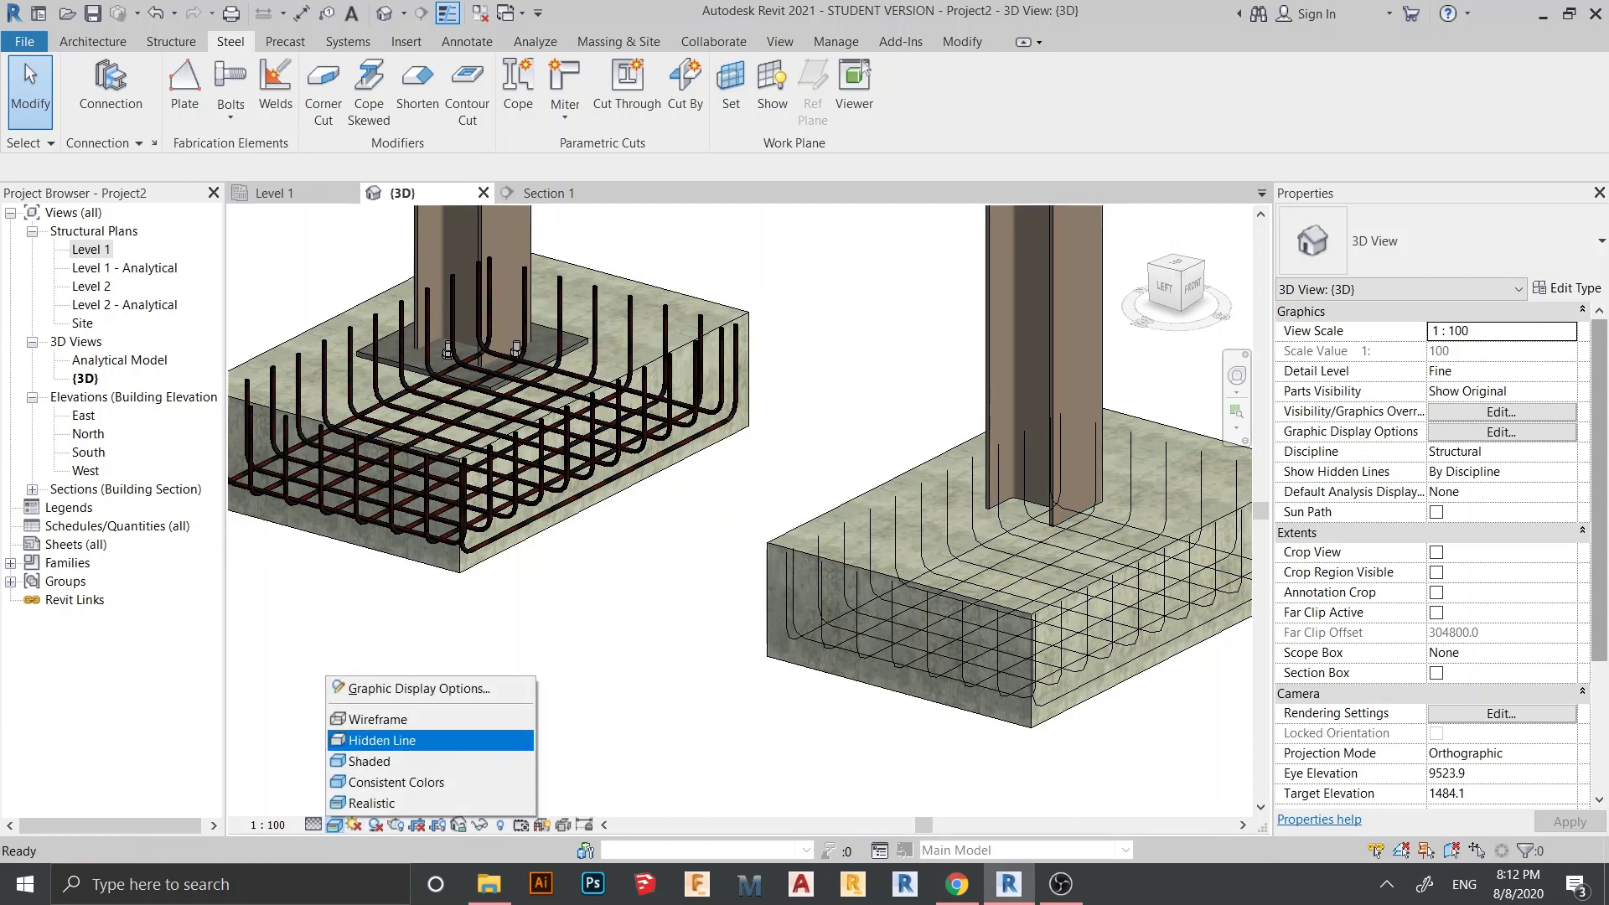
left_click(378, 720)
scroll(666, 759, "down", 2)
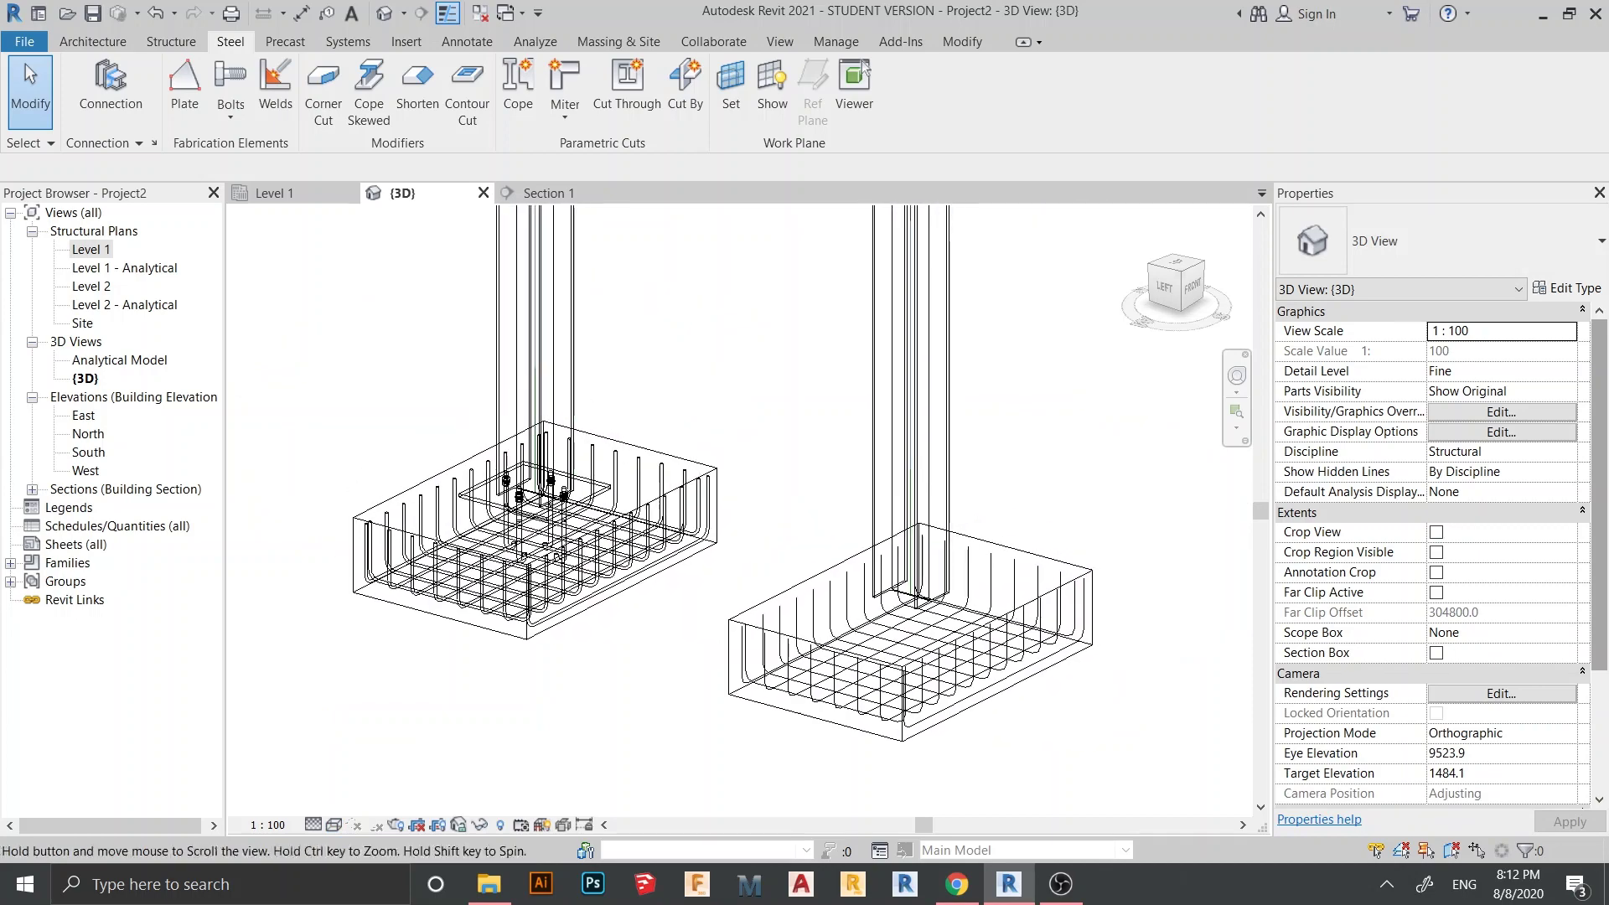
Step: Try to add a generic connection to the copied column, and undo the placement
middle_click_drag(667, 759, 586, 759, "shift")
middle_click_drag(713, 670, 834, 646)
middle_click_drag(834, 646, 771, 607)
scroll(763, 603, "up", 1)
middle_click_drag(494, 495, 446, 559)
middle_click_drag(817, 551, 876, 620)
middle_click_drag(876, 503, 840, 699)
left_click(856, 536)
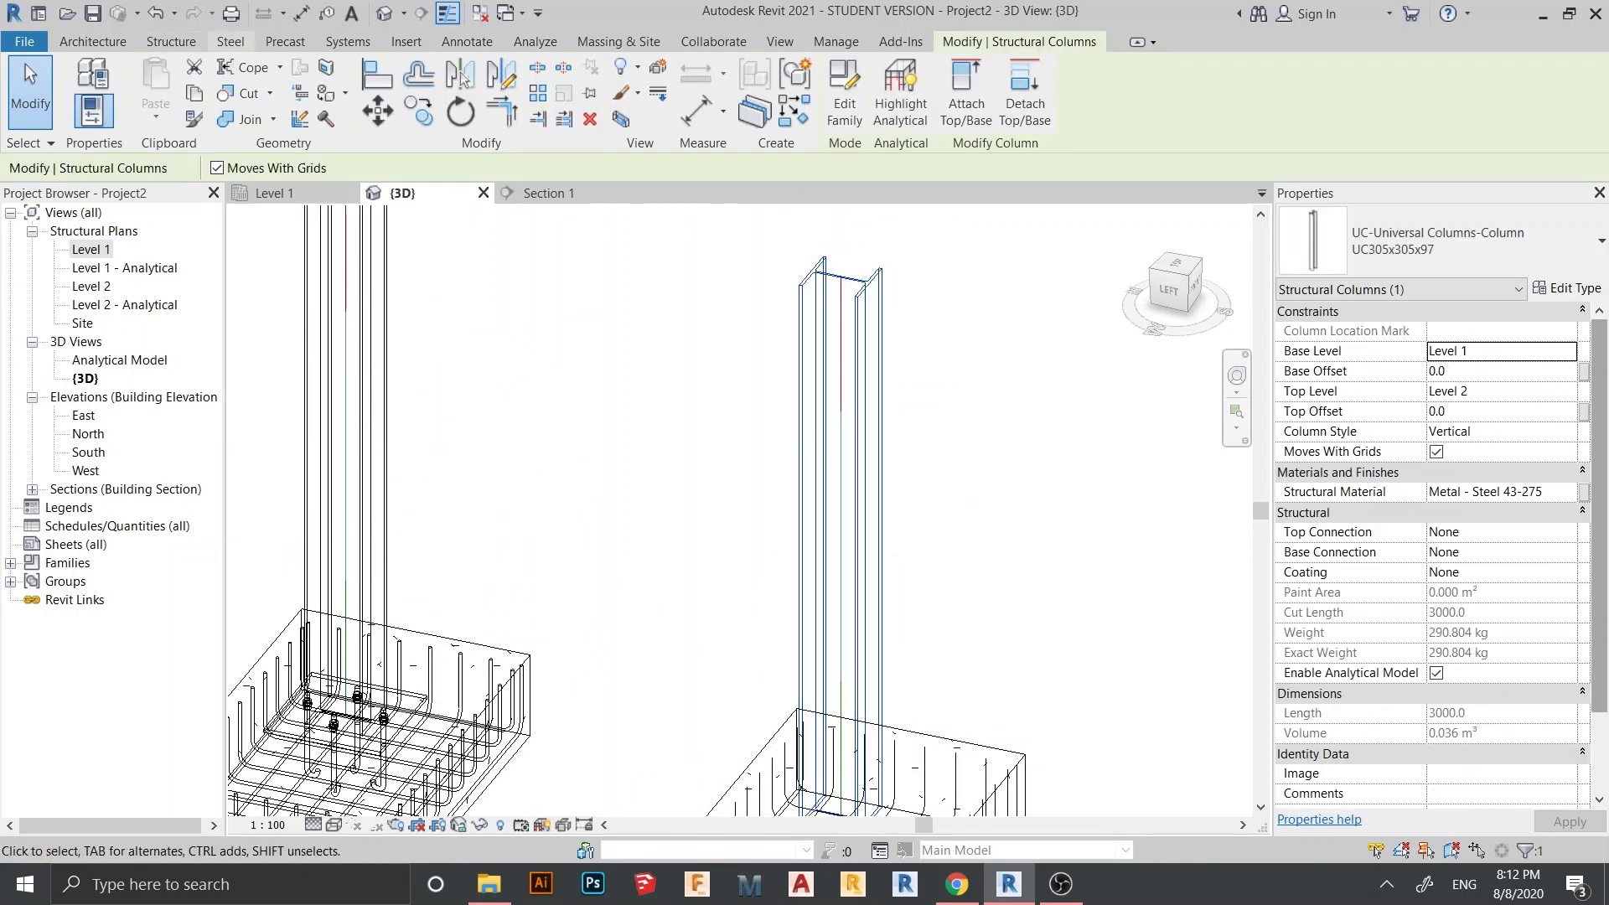
left_click(229, 41)
left_click(110, 92)
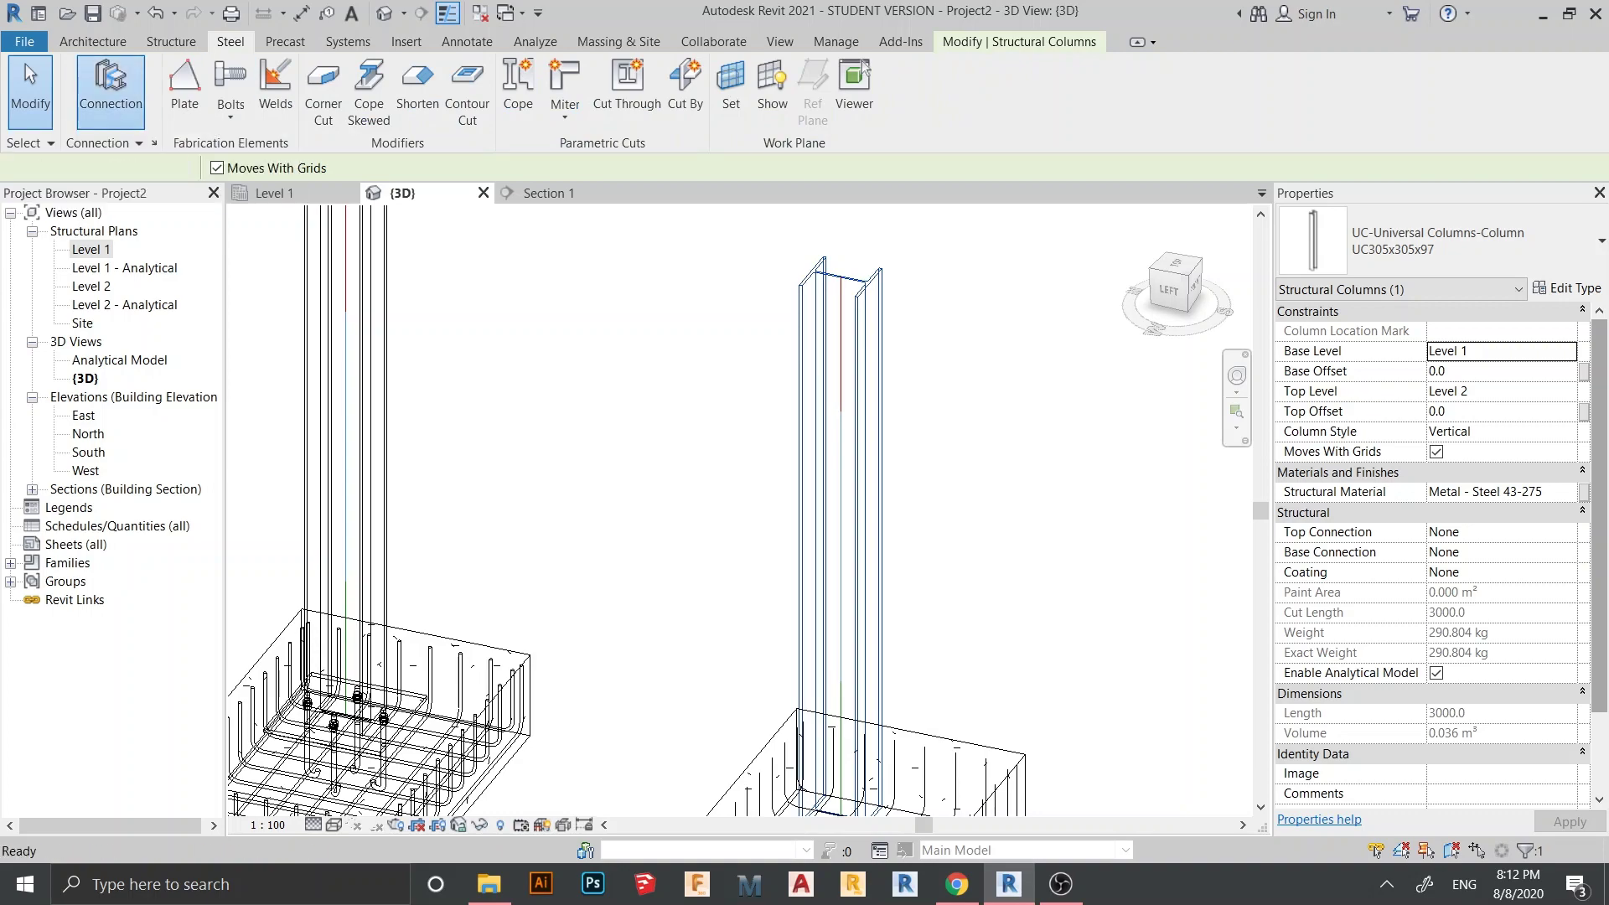
scroll(1032, 611, "down", 2)
middle_click_drag(1033, 639, 1036, 511)
middle_click_drag(1036, 510, 1064, 486, "shift")
scroll(907, 256, "up", 1)
middle_click_drag(922, 210, 968, 362, "shift")
scroll(951, 366, "up", 2)
key("ctrl+z")
Step: Add a generic connection at the base of the copied column, selecting the column near its lower end
scroll(968, 362, "down", 2)
middle_click_drag(901, 746, 899, 604)
scroll(899, 604, "up", 1)
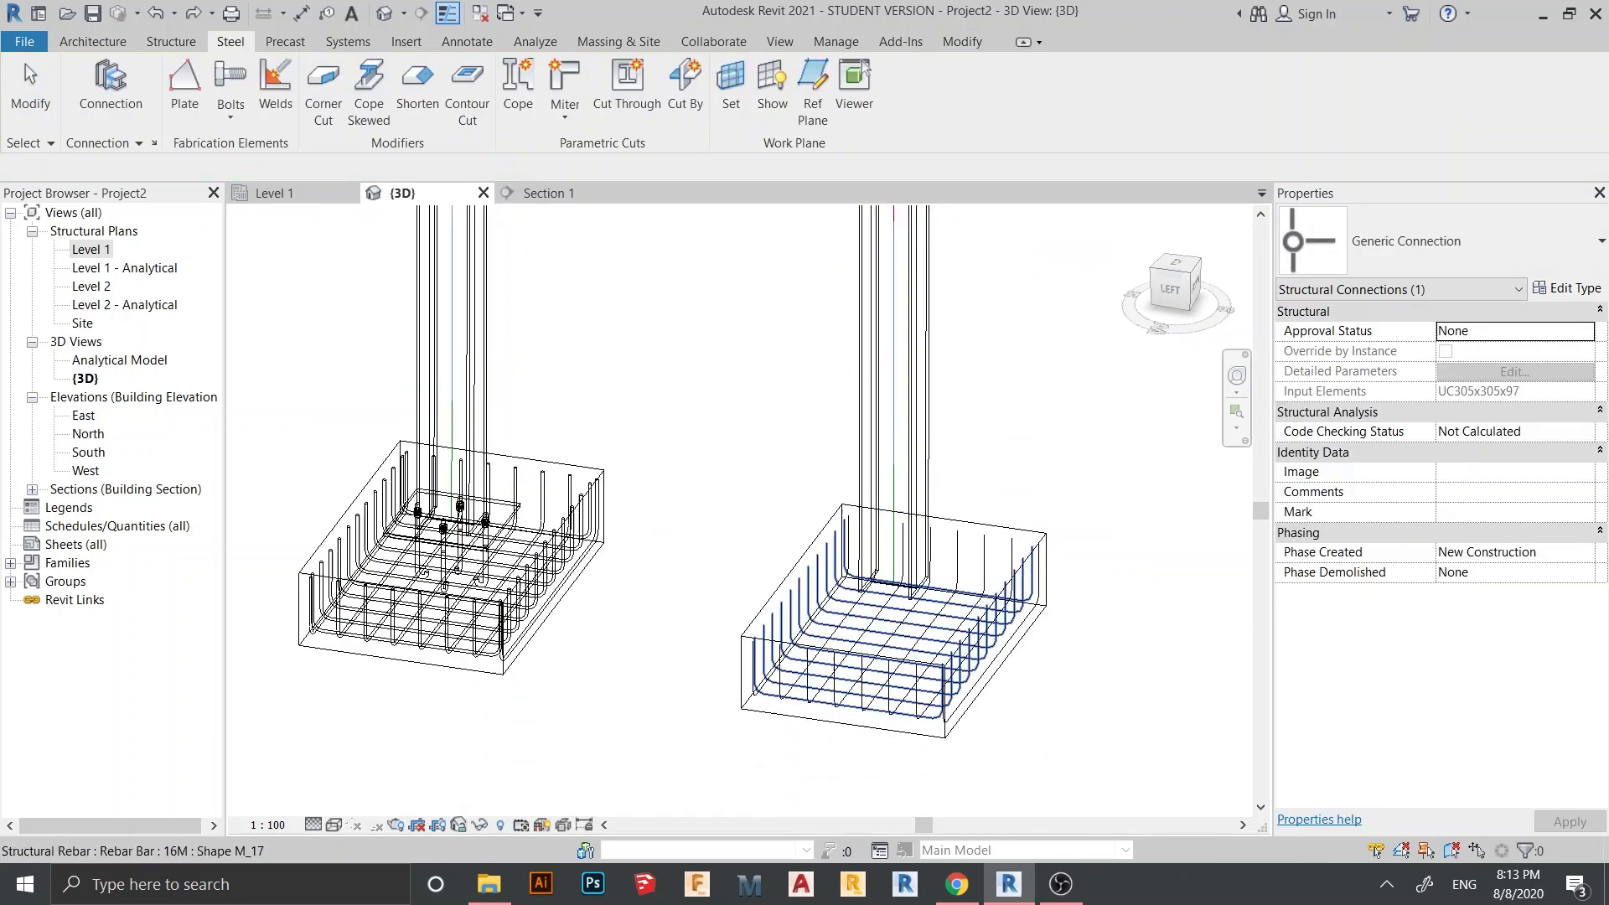
scroll(894, 603, "up", 3)
left_click(937, 588)
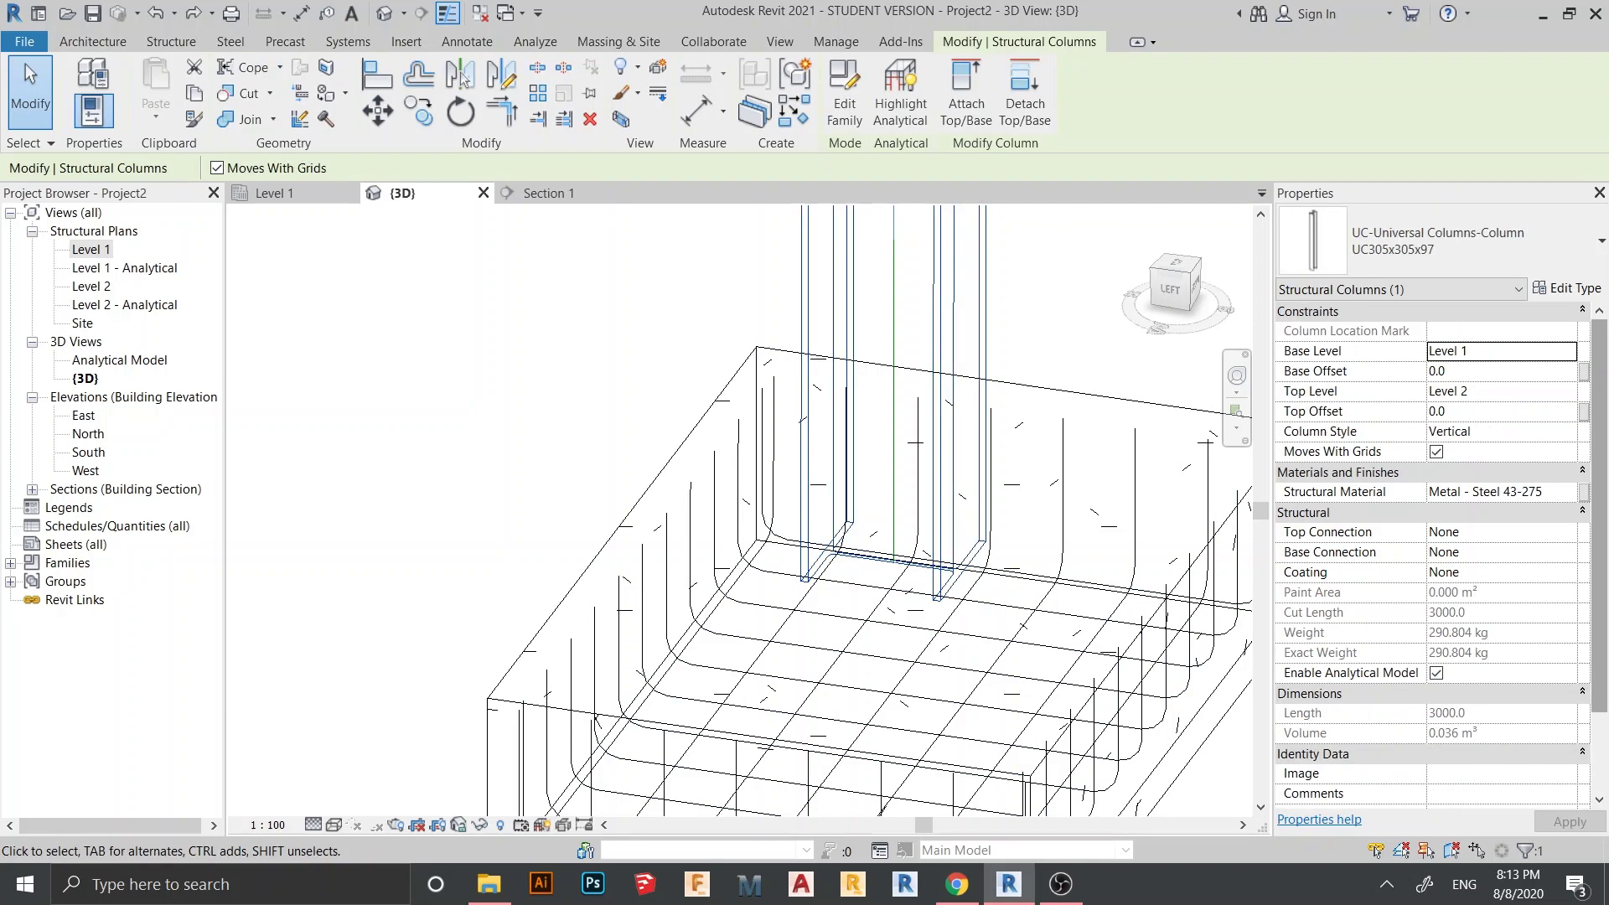
left_click(230, 41)
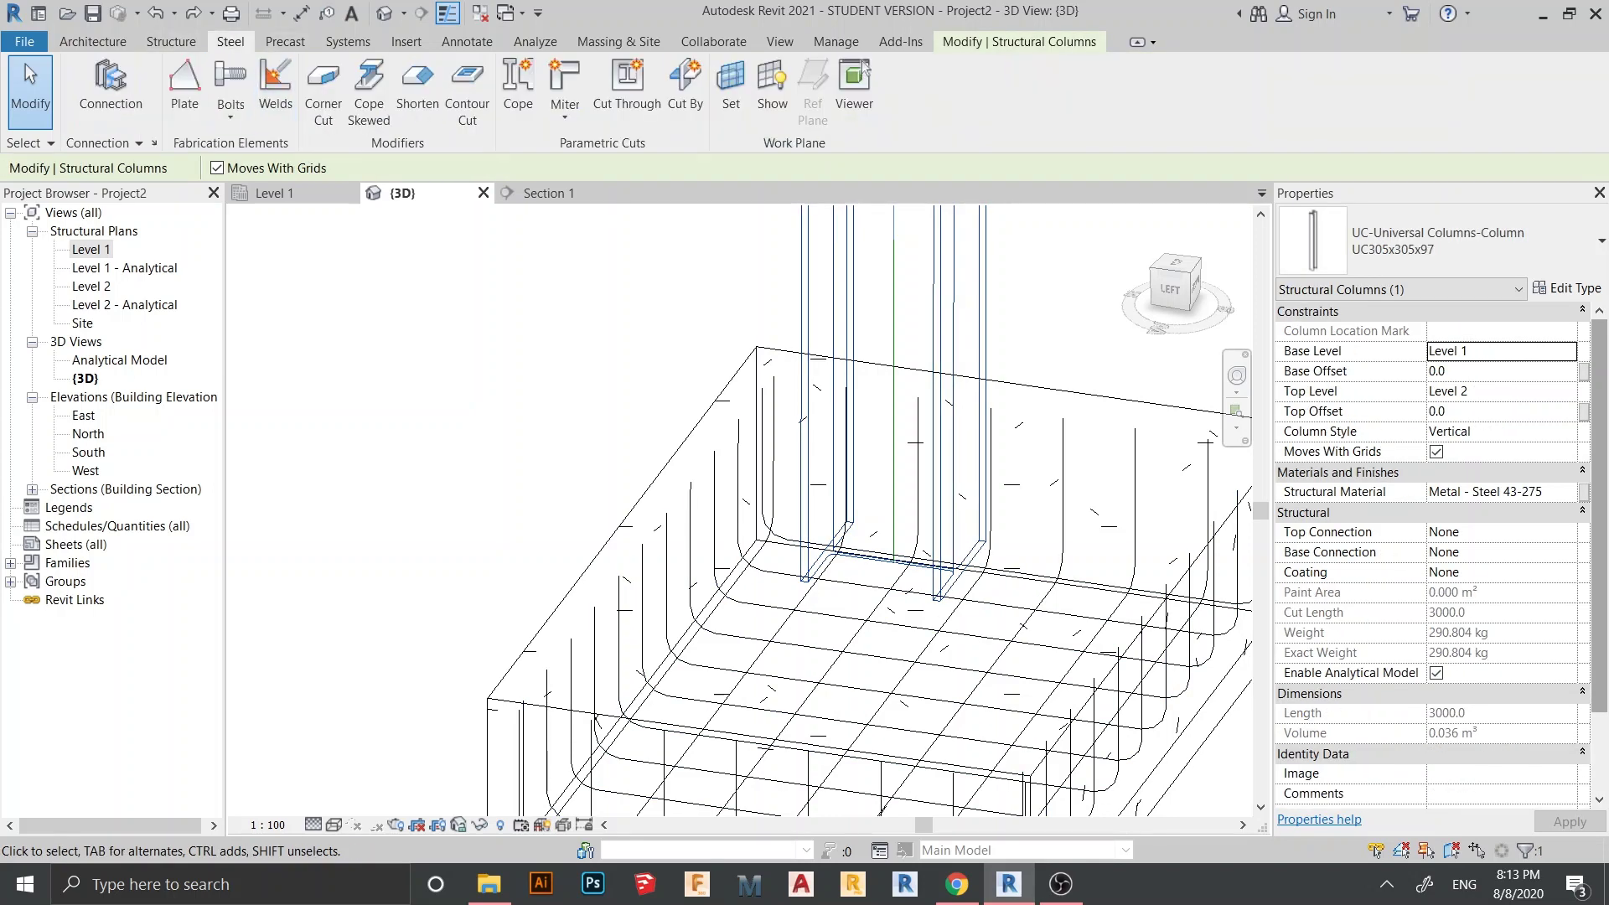
left_click(109, 91)
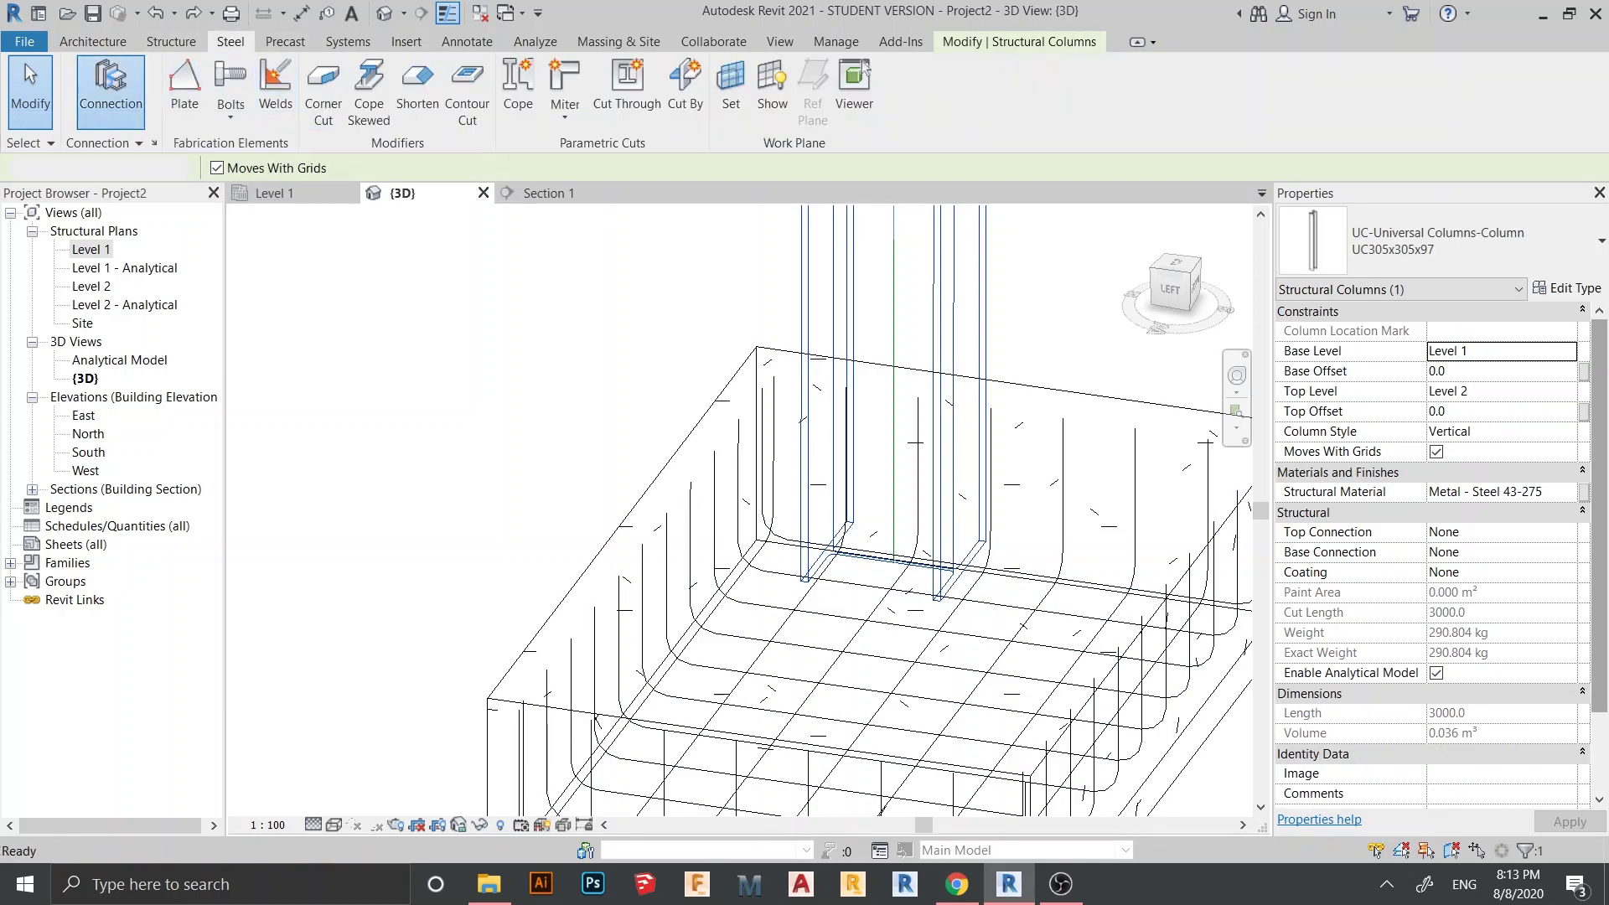
middle_click_drag(452, 336, 475, 444)
scroll(681, 463, "down", 4)
middle_click_drag(681, 462, 805, 558)
scroll(847, 666, "up", 1)
middle_click_drag(827, 681, 942, 605)
middle_click_drag(942, 605, 909, 622, "shift")
scroll(909, 622, "up", 2)
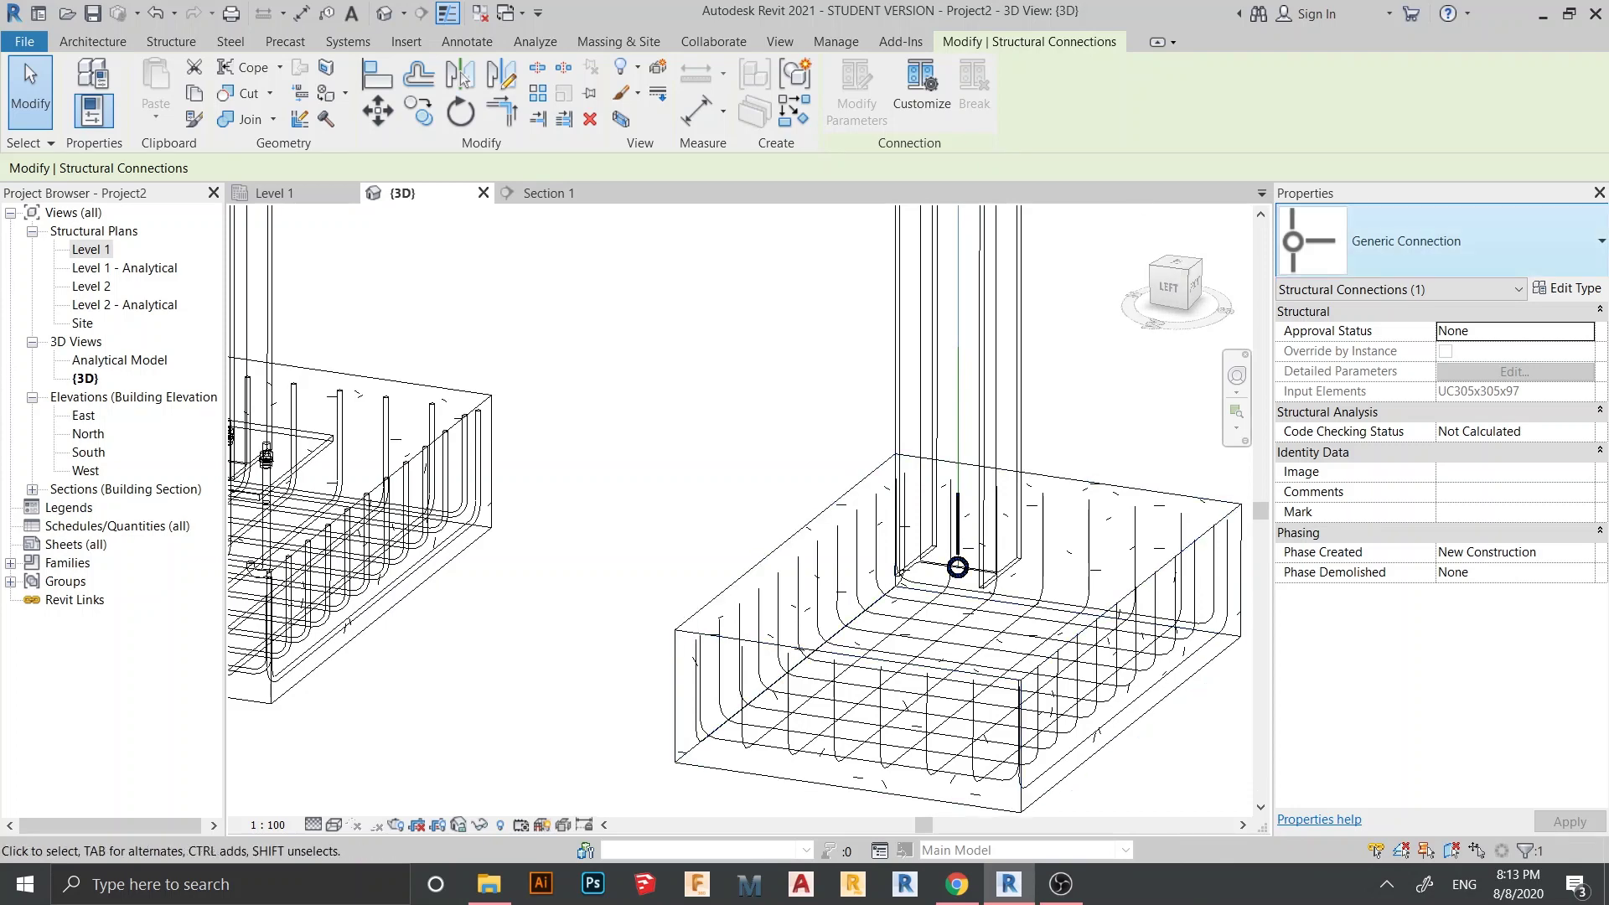
Step: Change the copied column's base connection type to STEEL CONNECTION
left_click(1435, 240)
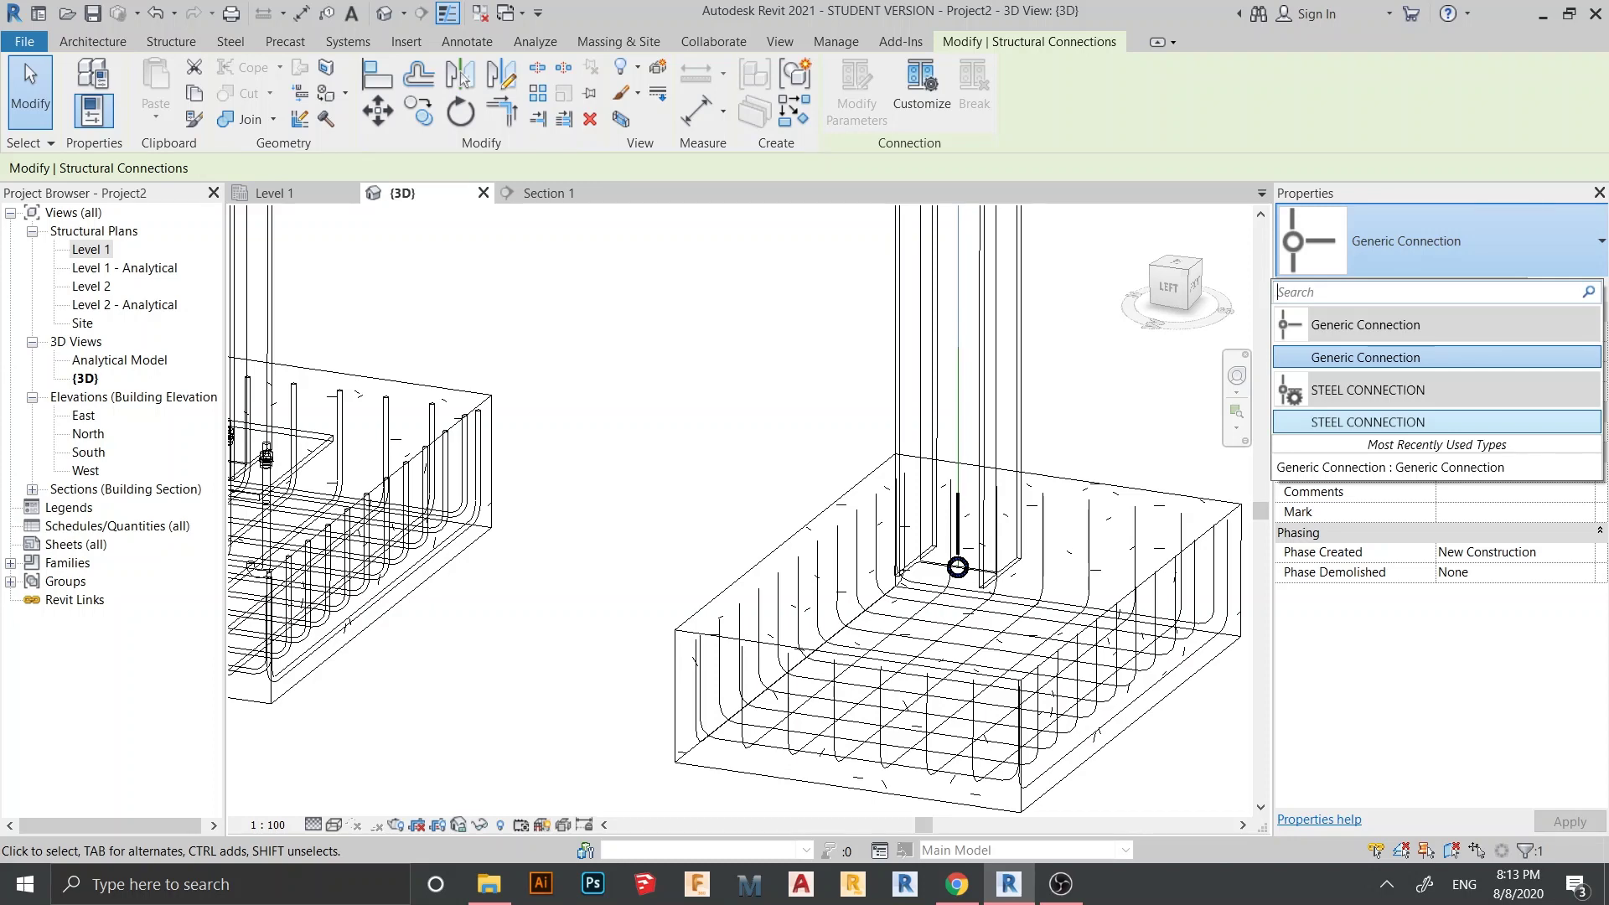
left_click(1368, 421)
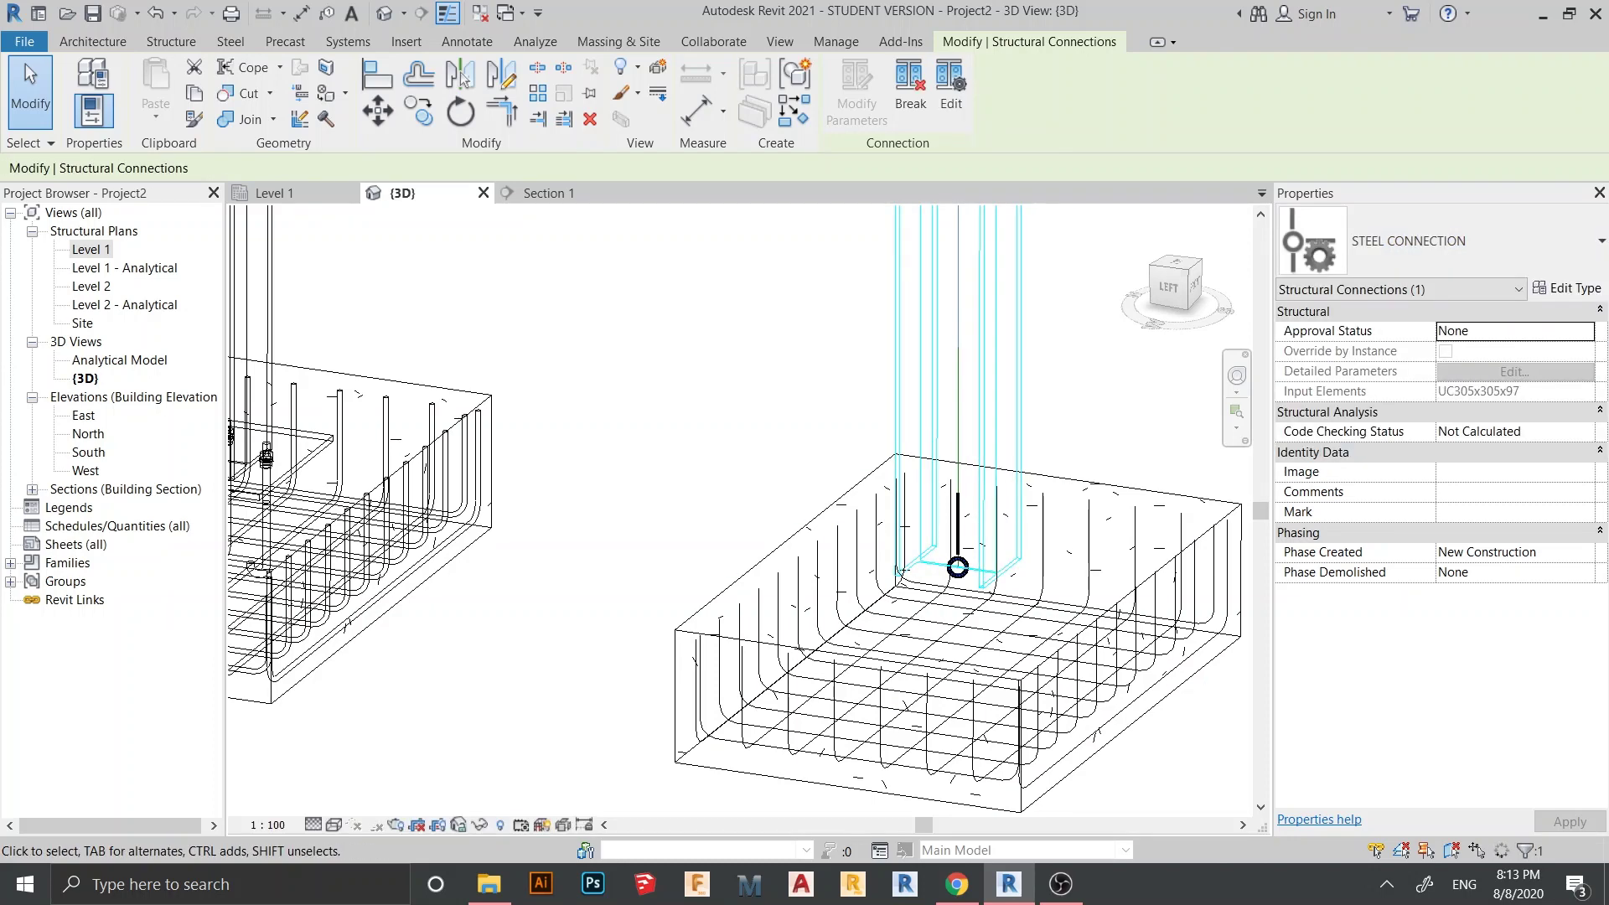
key("Escape")
scroll(935, 503, "down", 1)
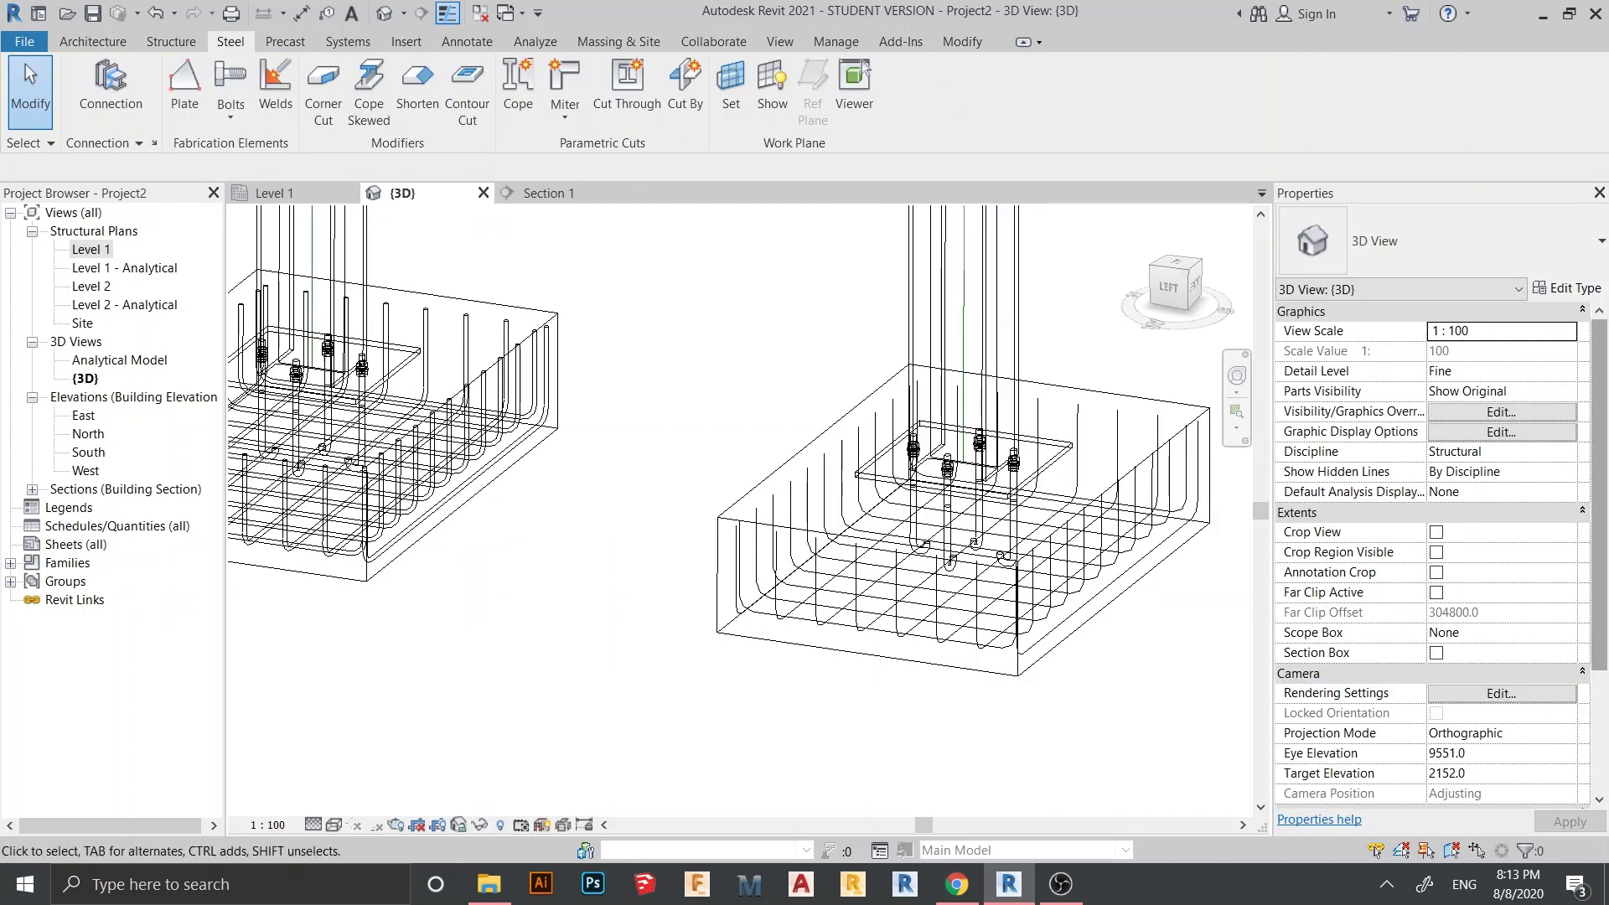
Step: Filter a selection of the copied assembly to Structural Rebar and show that rebar as solid in the {3D} view
middle_click_drag(964, 461, 872, 520)
scroll(956, 520, "down", 2)
left_click_drag(1048, 330, 645, 705)
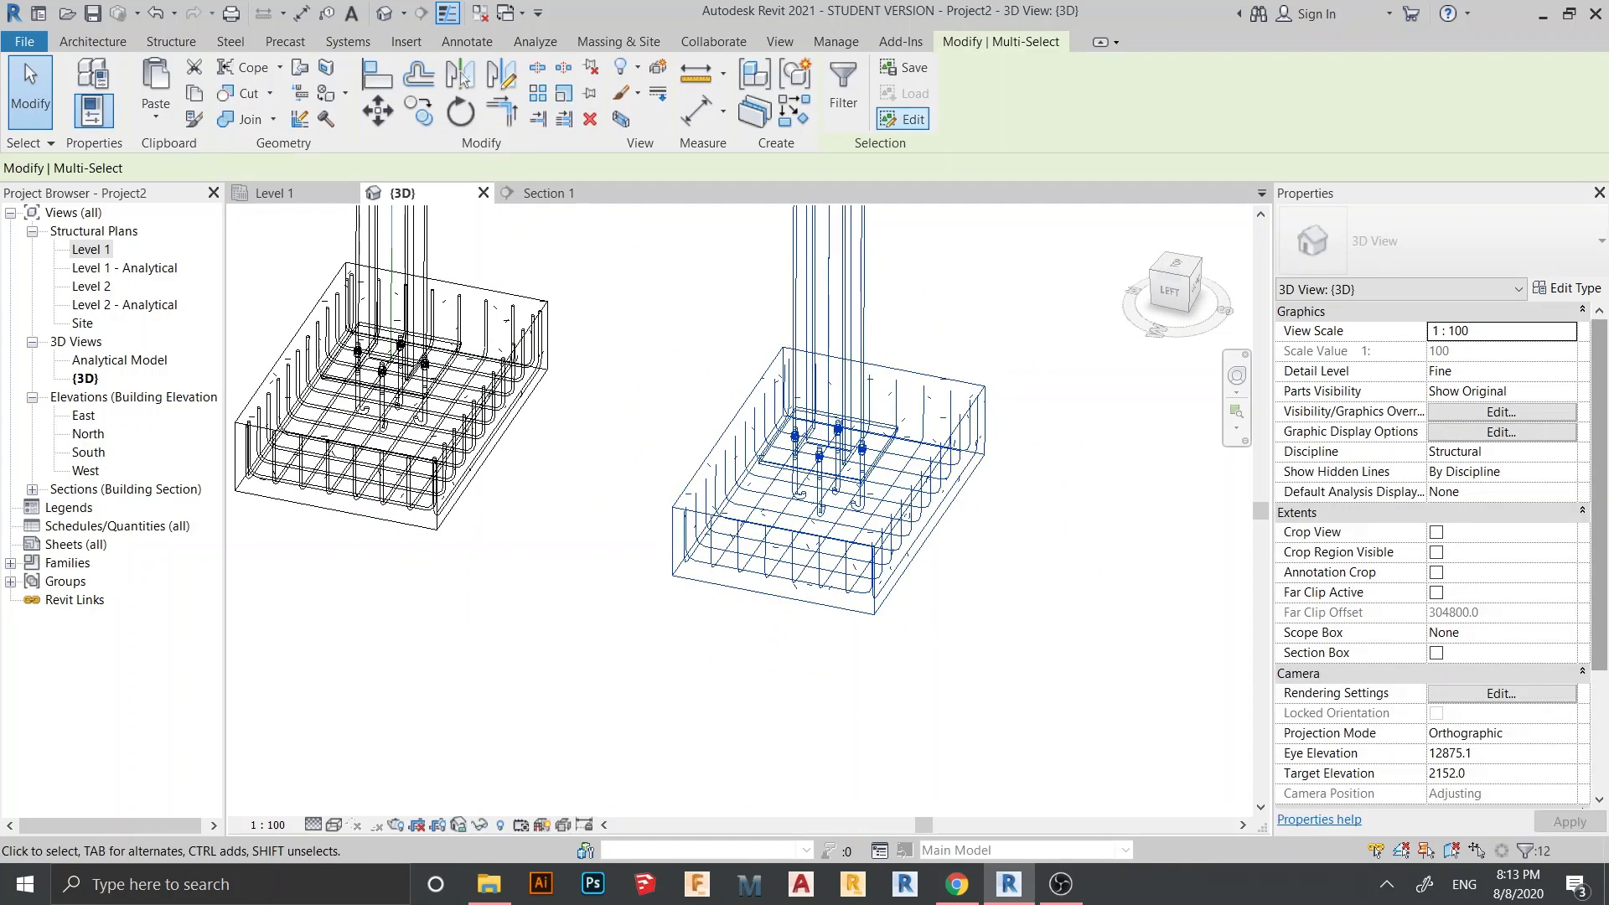
left_click(842, 92)
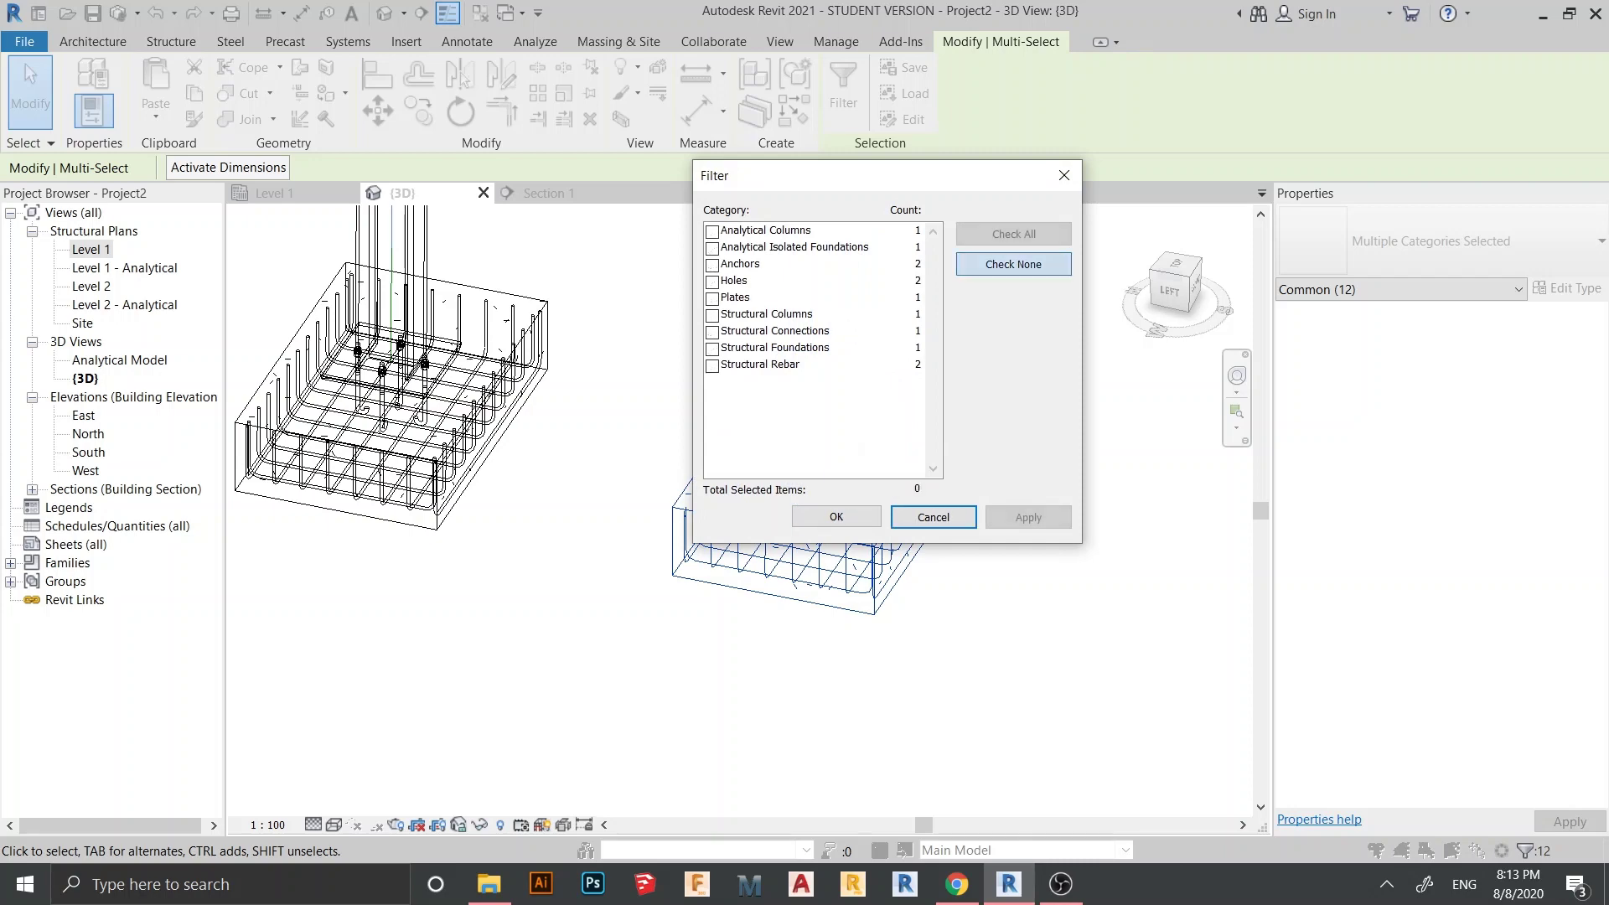
left_click(712, 365)
left_click(1027, 518)
left_click(835, 516)
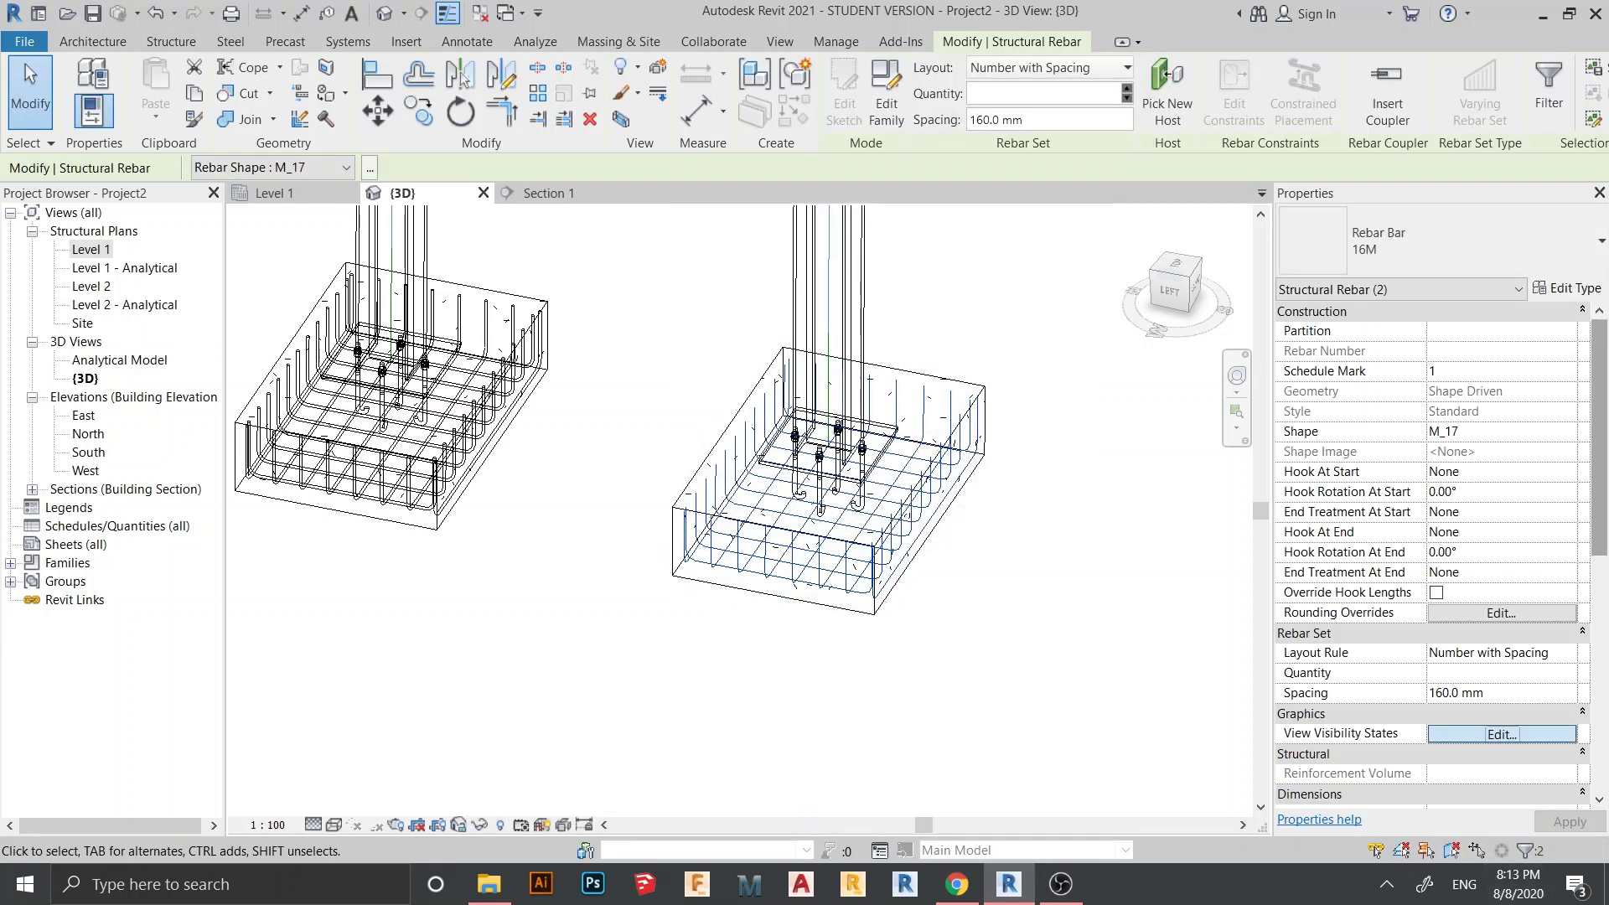
left_click(1501, 734)
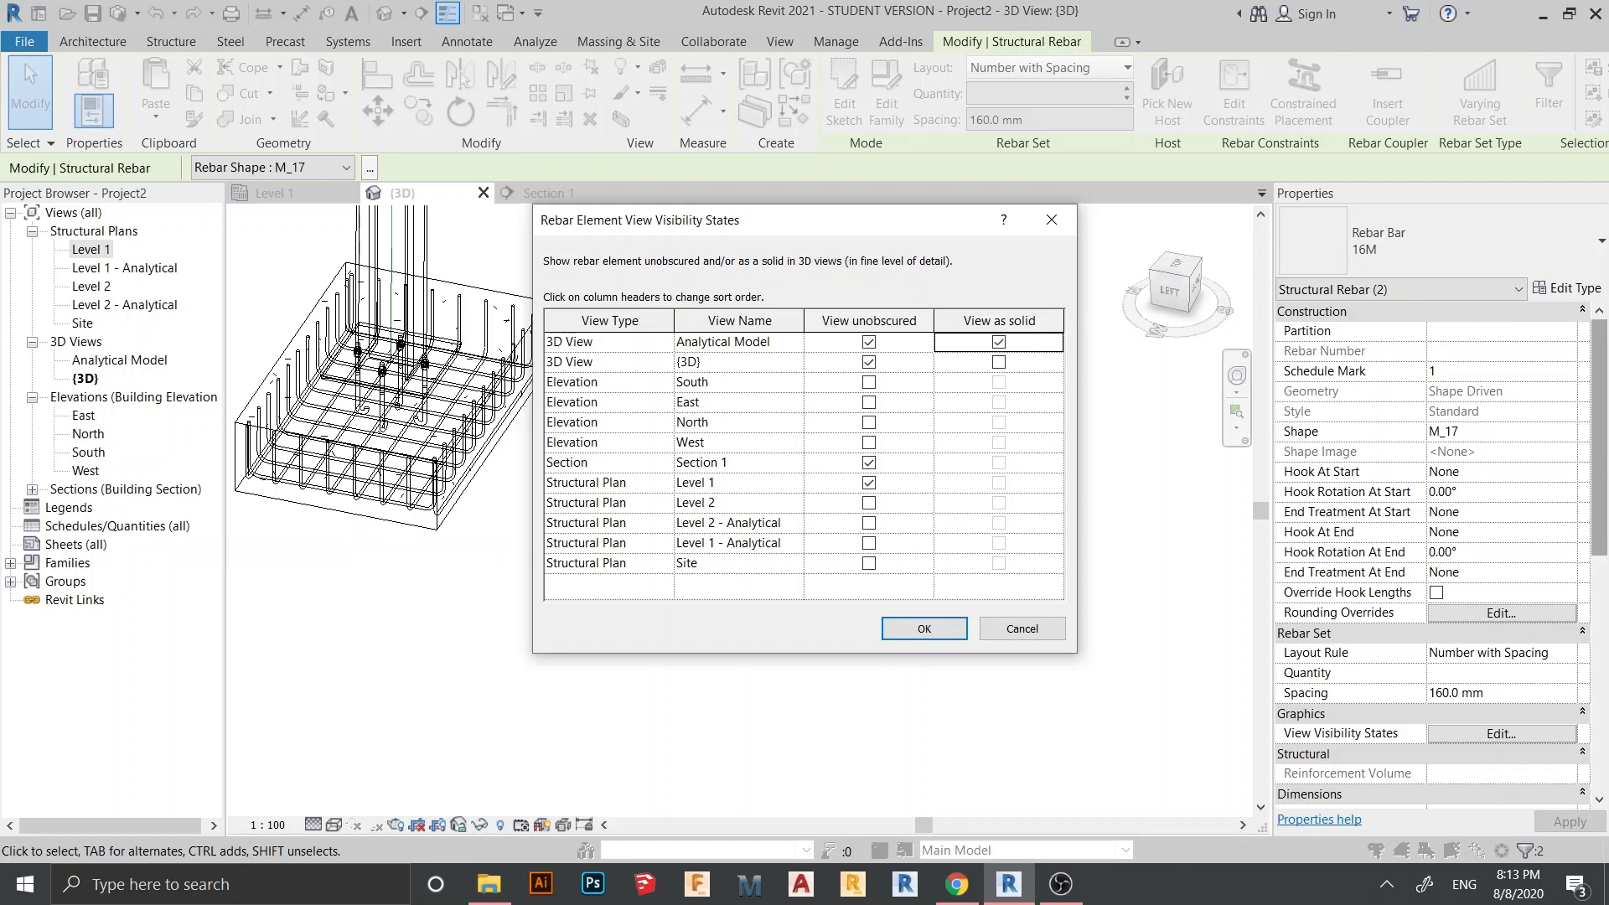
left_click(998, 363)
left_click(923, 629)
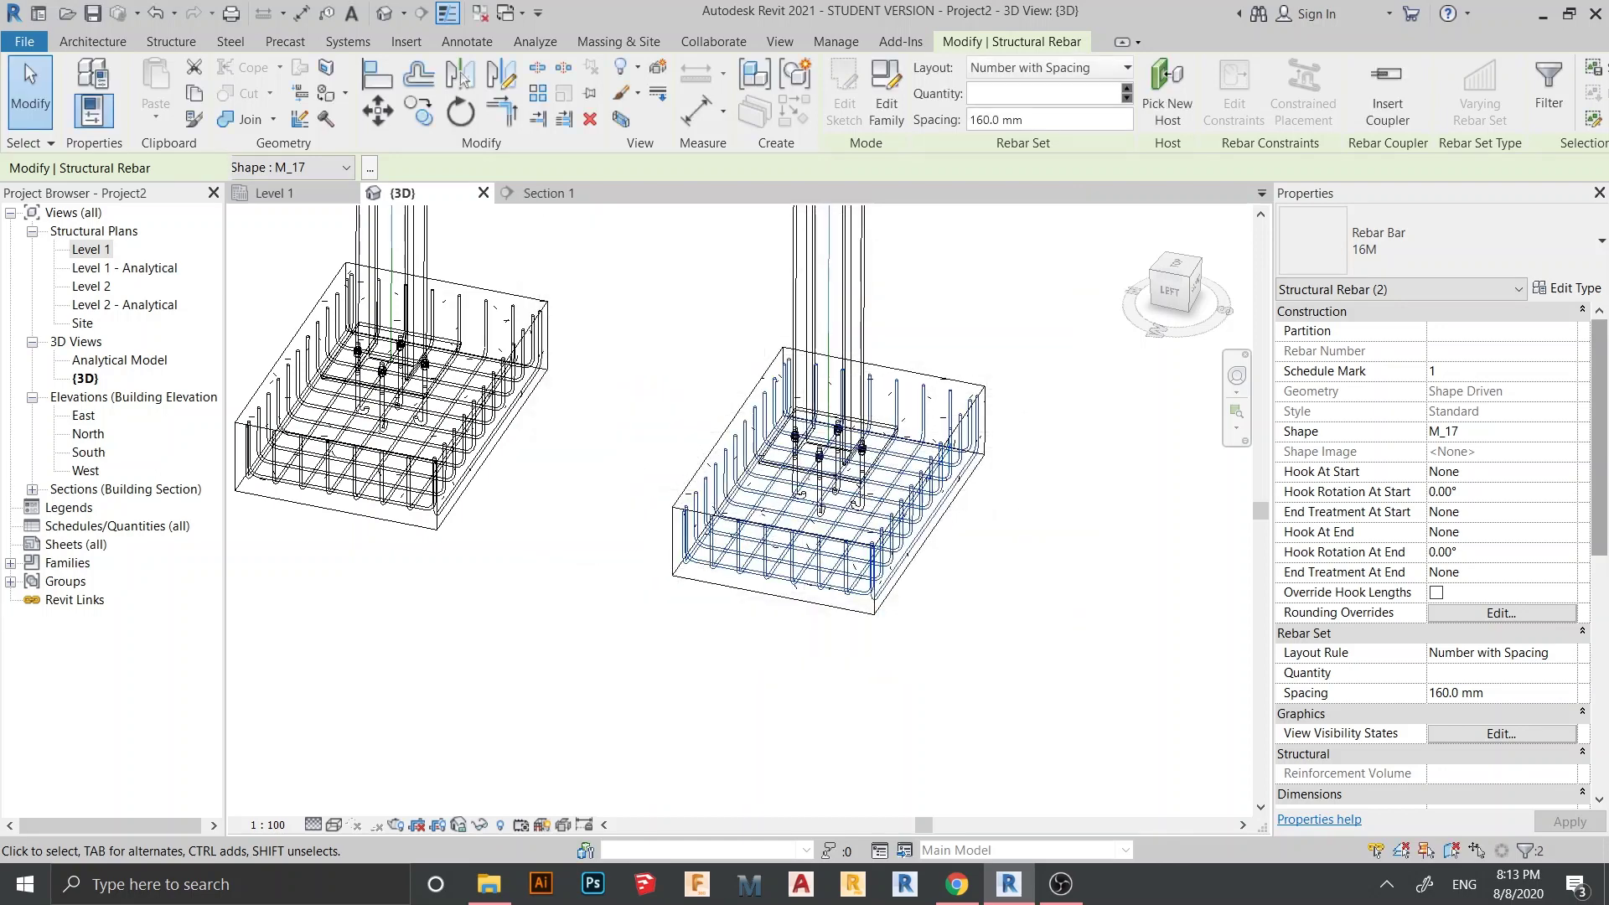
key("Escape")
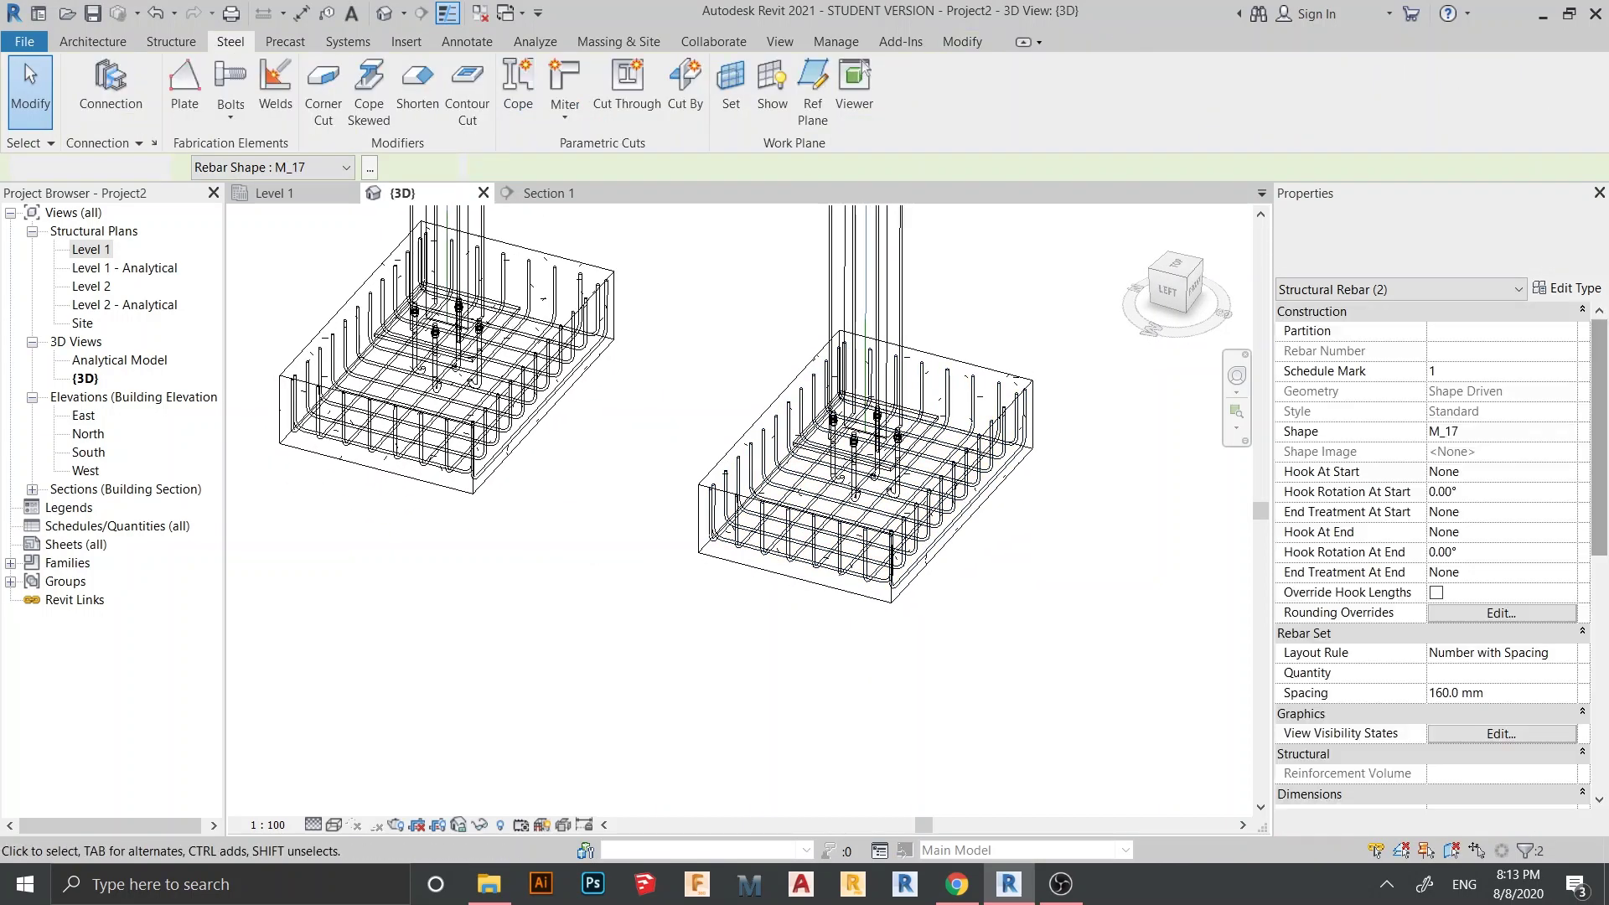
Step: Display the 3D view in the Realistic visual style to check both rebar-reinforced footings
left_click(333, 825)
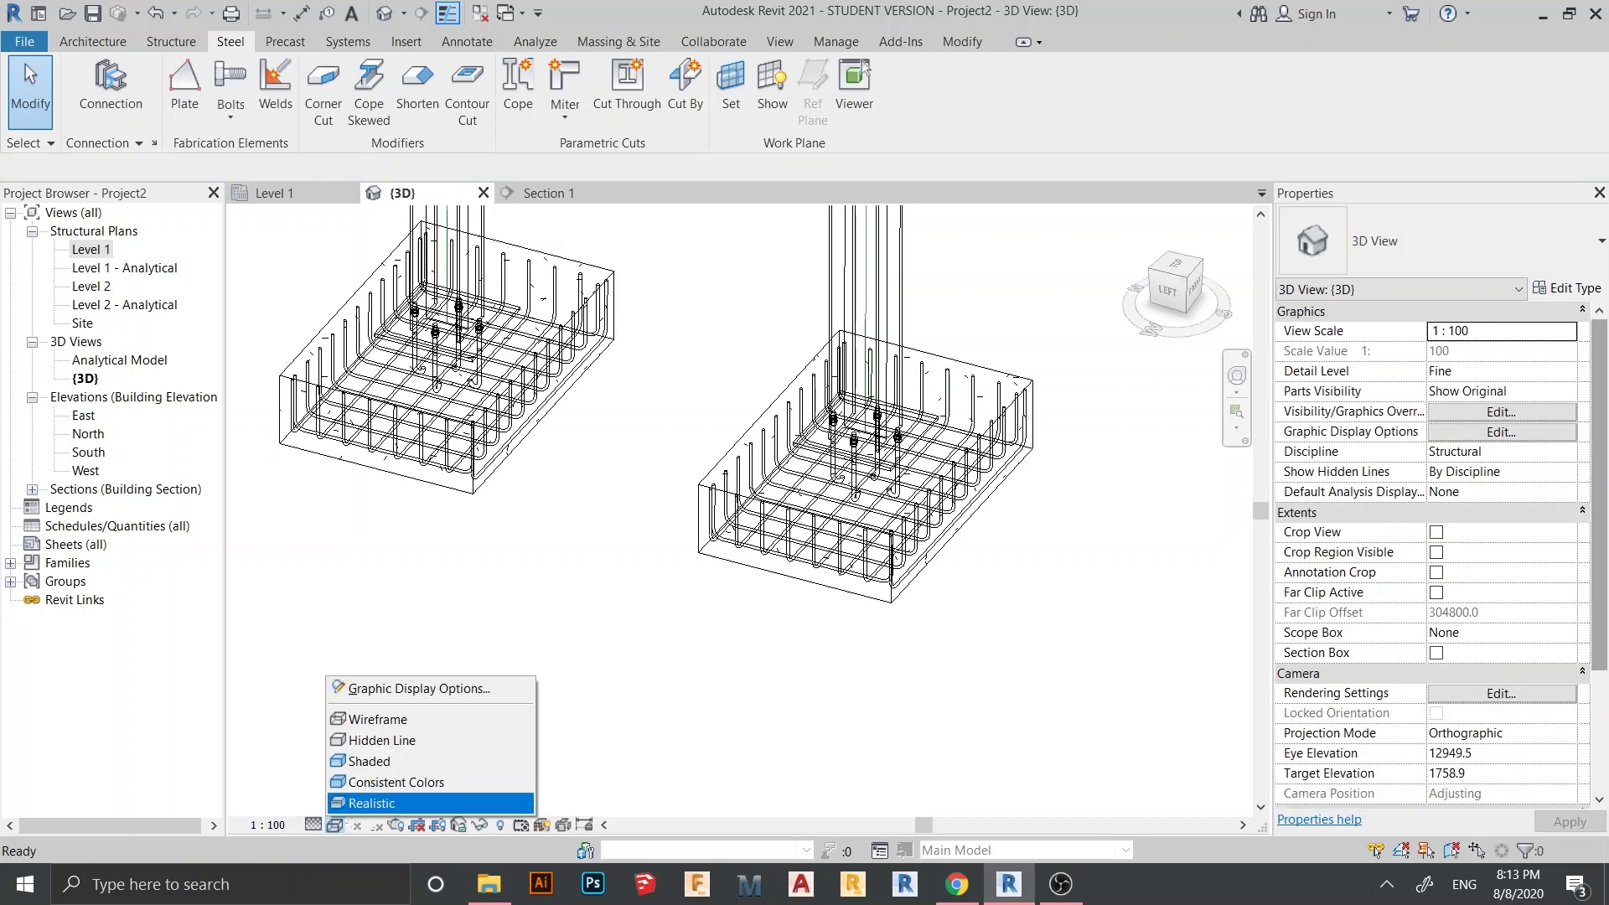
left_click(390, 804)
scroll(790, 597, "up", 1)
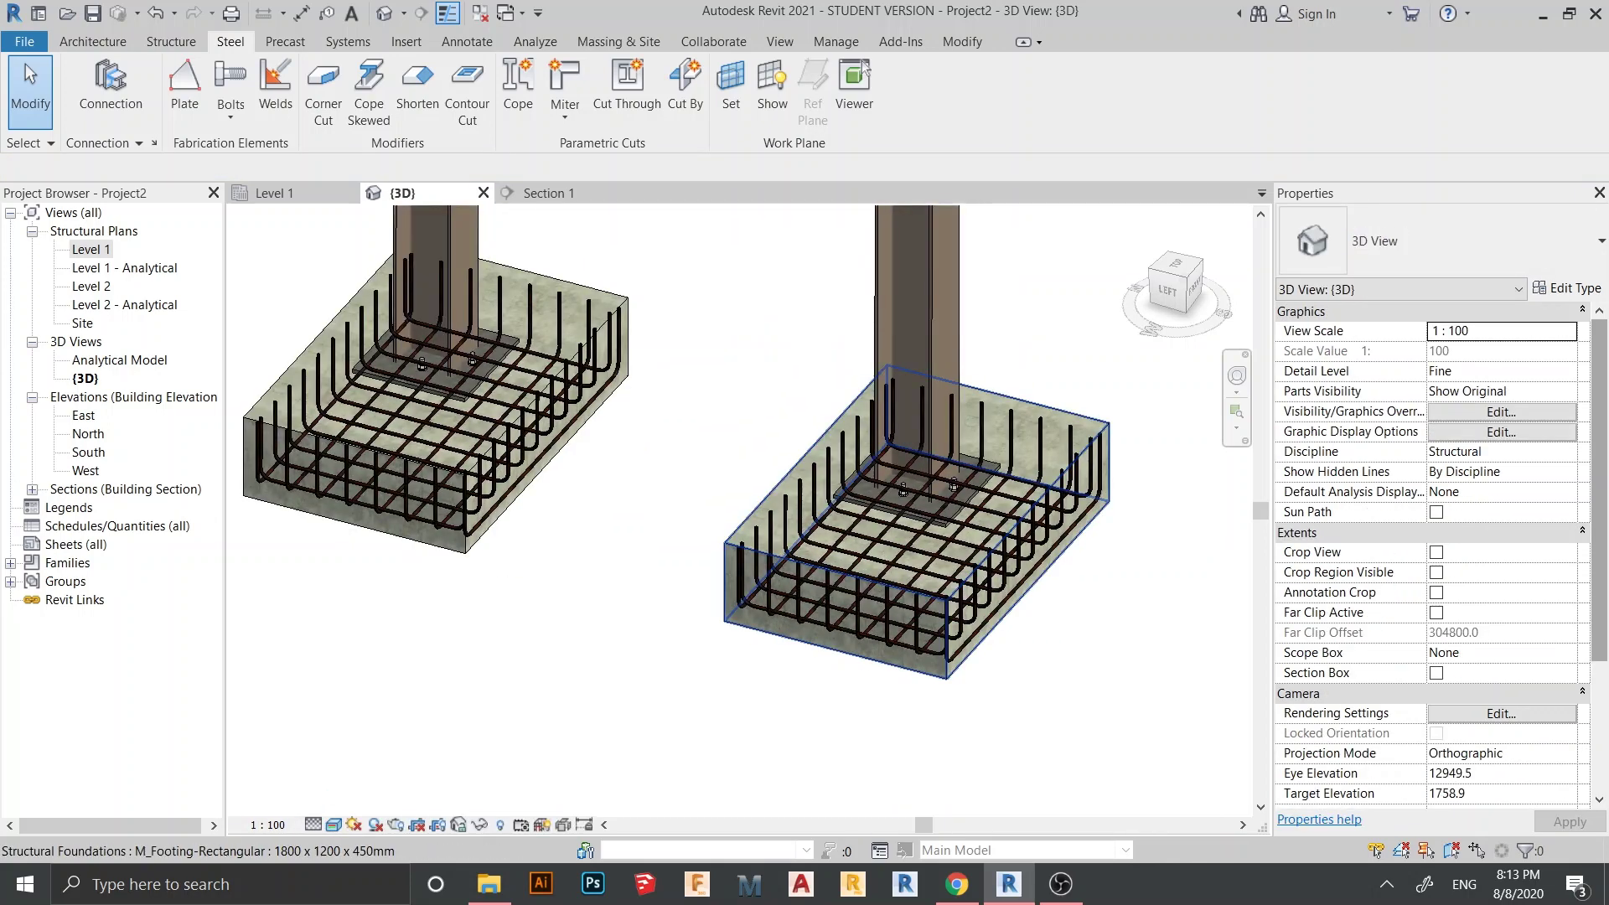
left_click(790, 598)
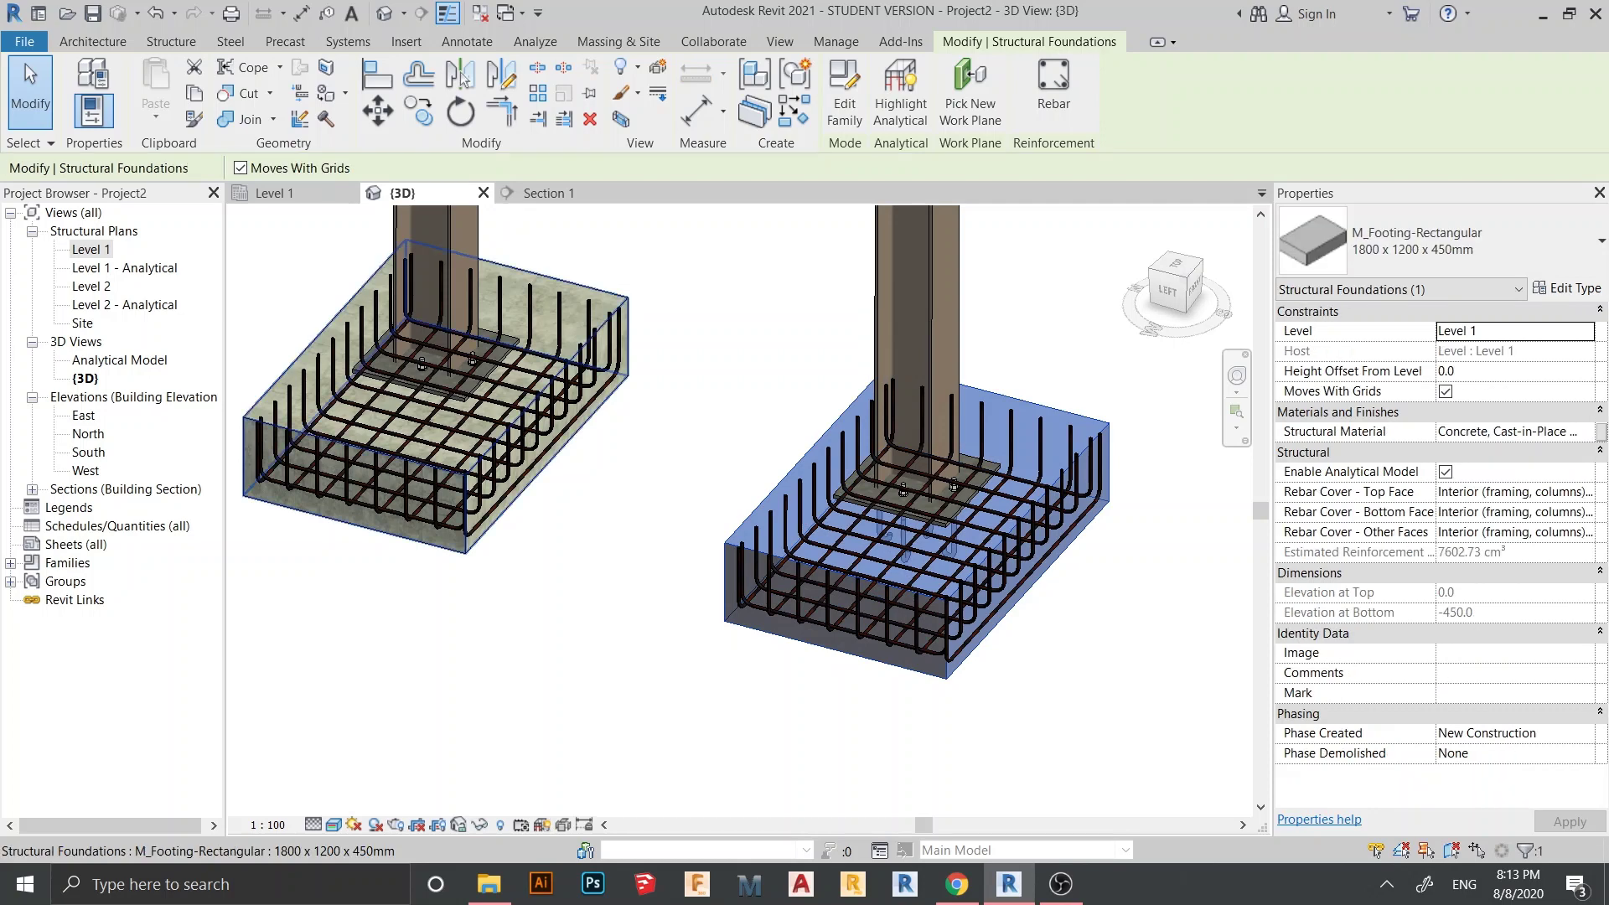
left_click(503, 494, "ctrl")
scroll(753, 668, "down", 2)
right_click(752, 355)
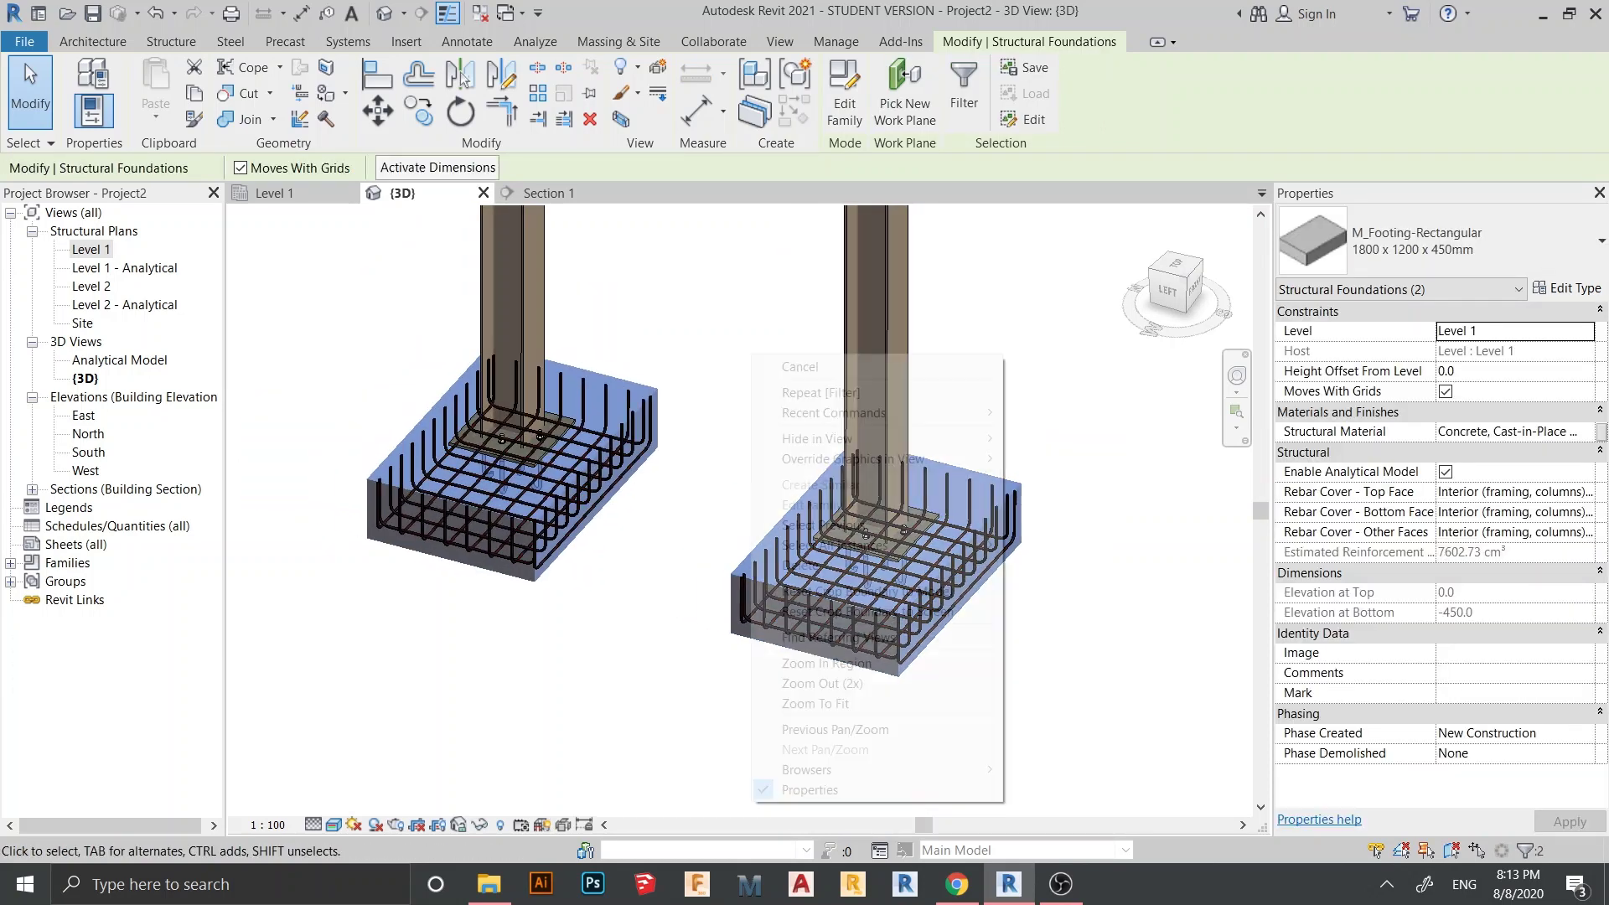
mouse_move(854, 458)
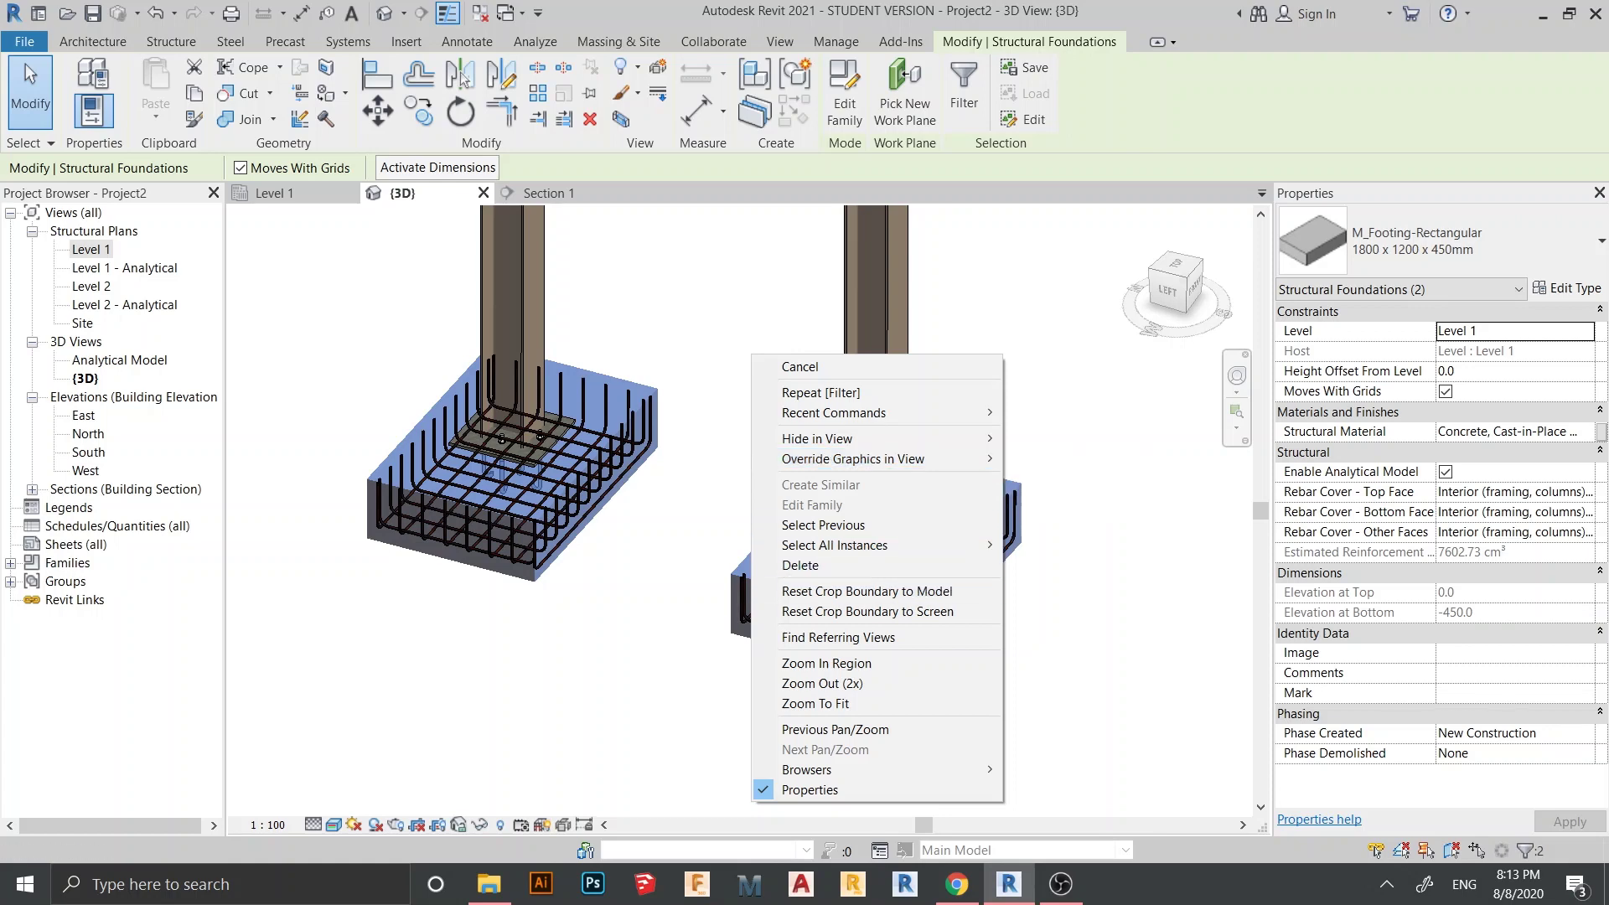
key("Escape")
scroll(857, 706, "down", 2)
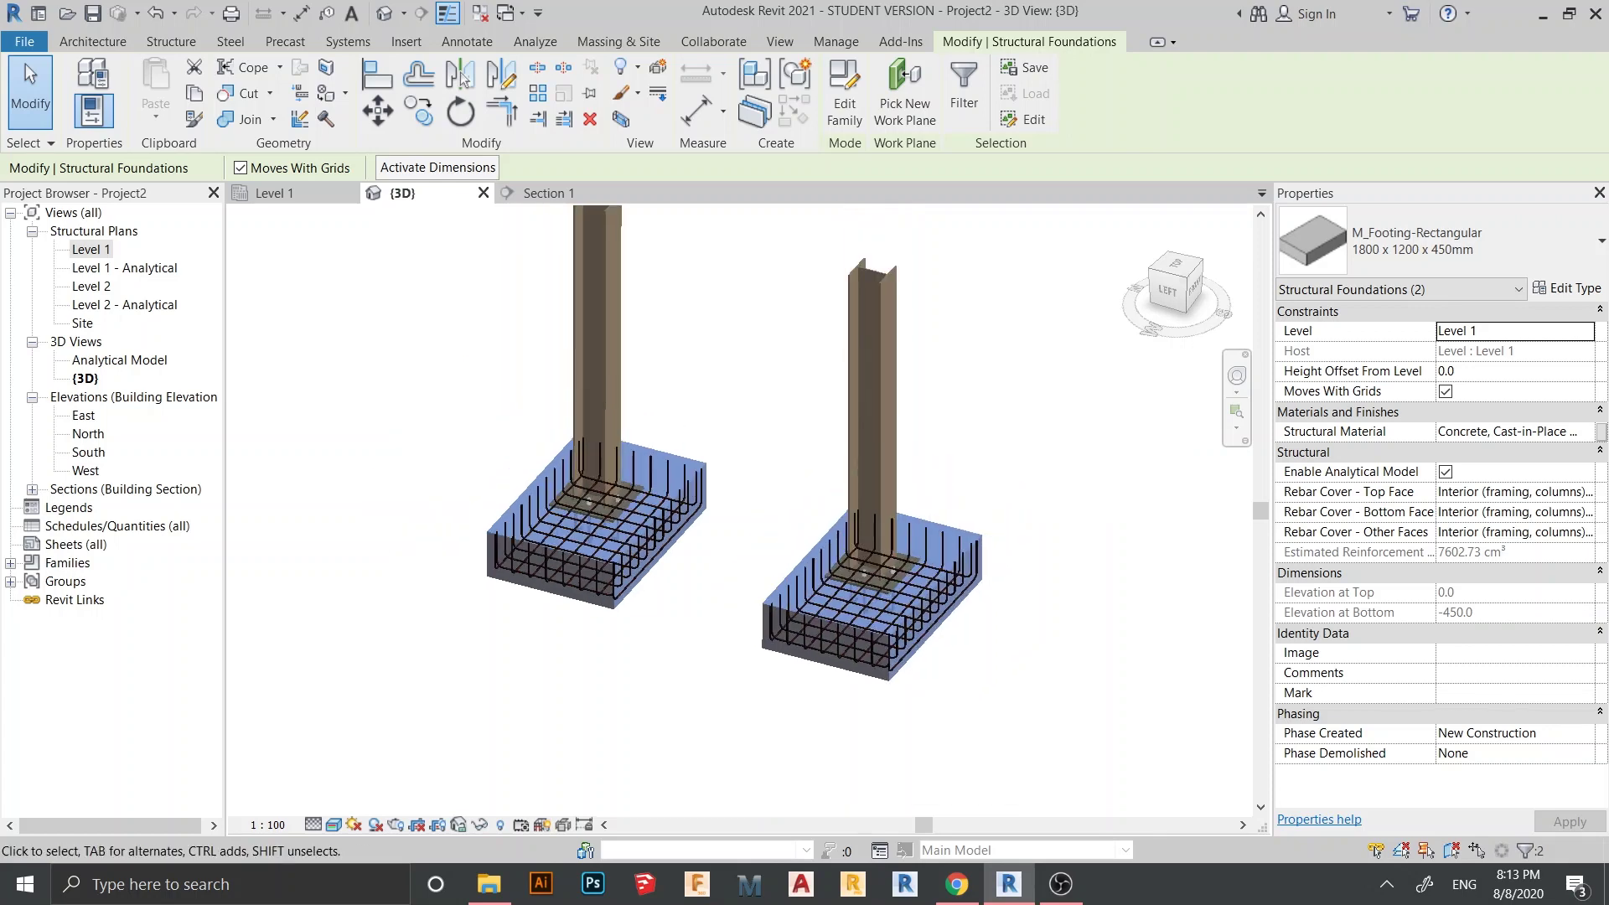
middle_click_drag(857, 706, 759, 612)
key("Escape")
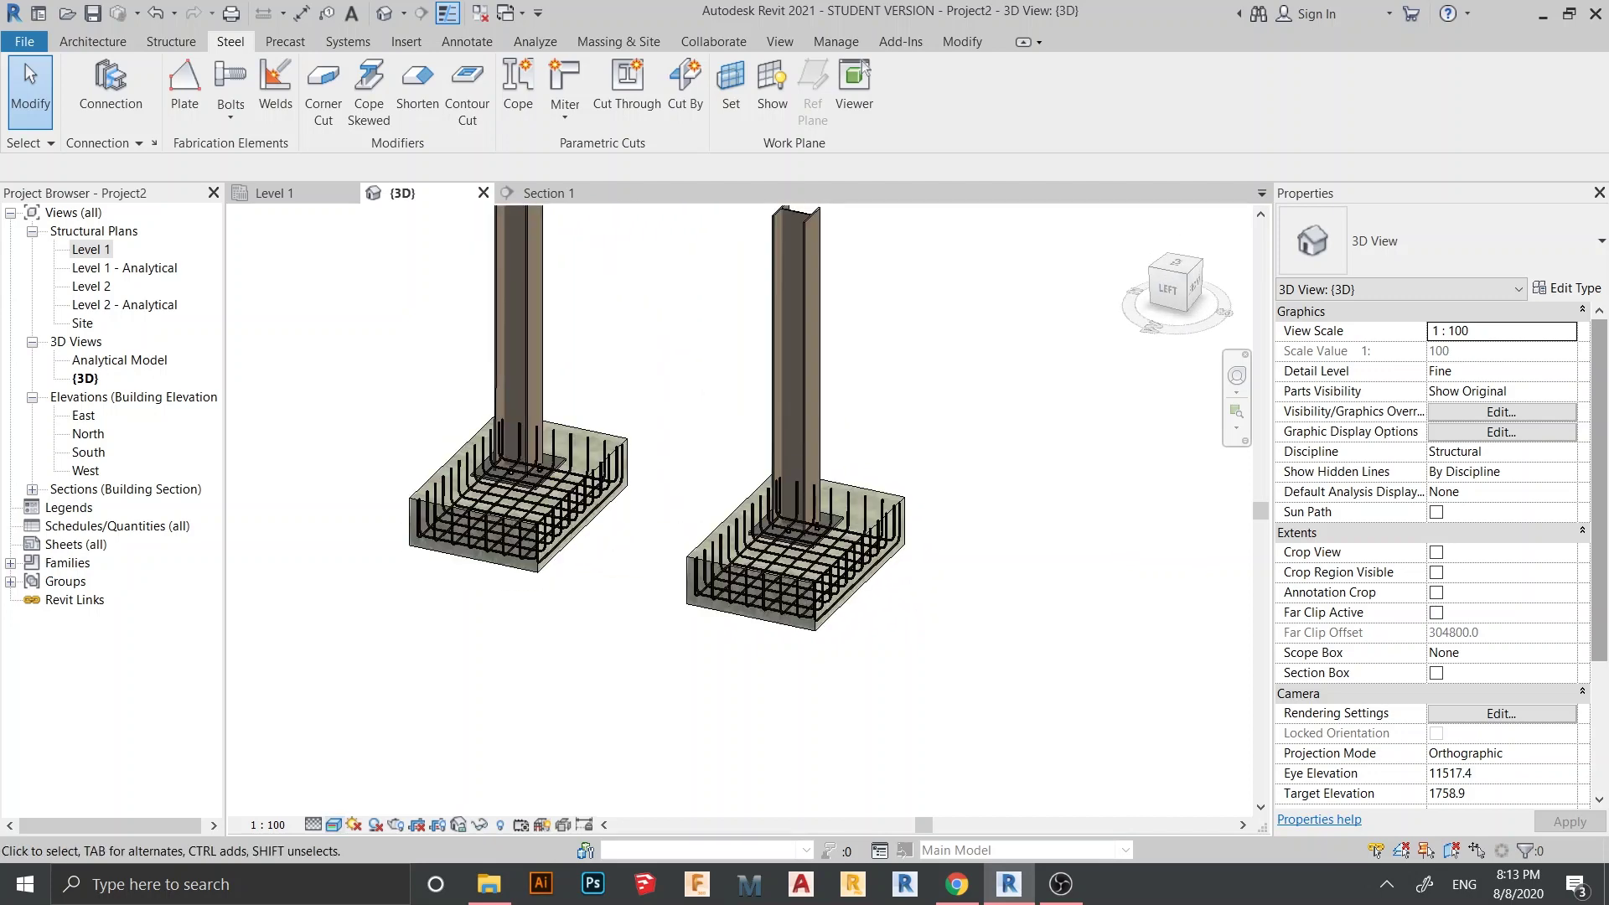
Step: Switch the 3D view to the Shaded visual style and inspect both complete column and footing assemblies
left_click(333, 825)
left_click(368, 762)
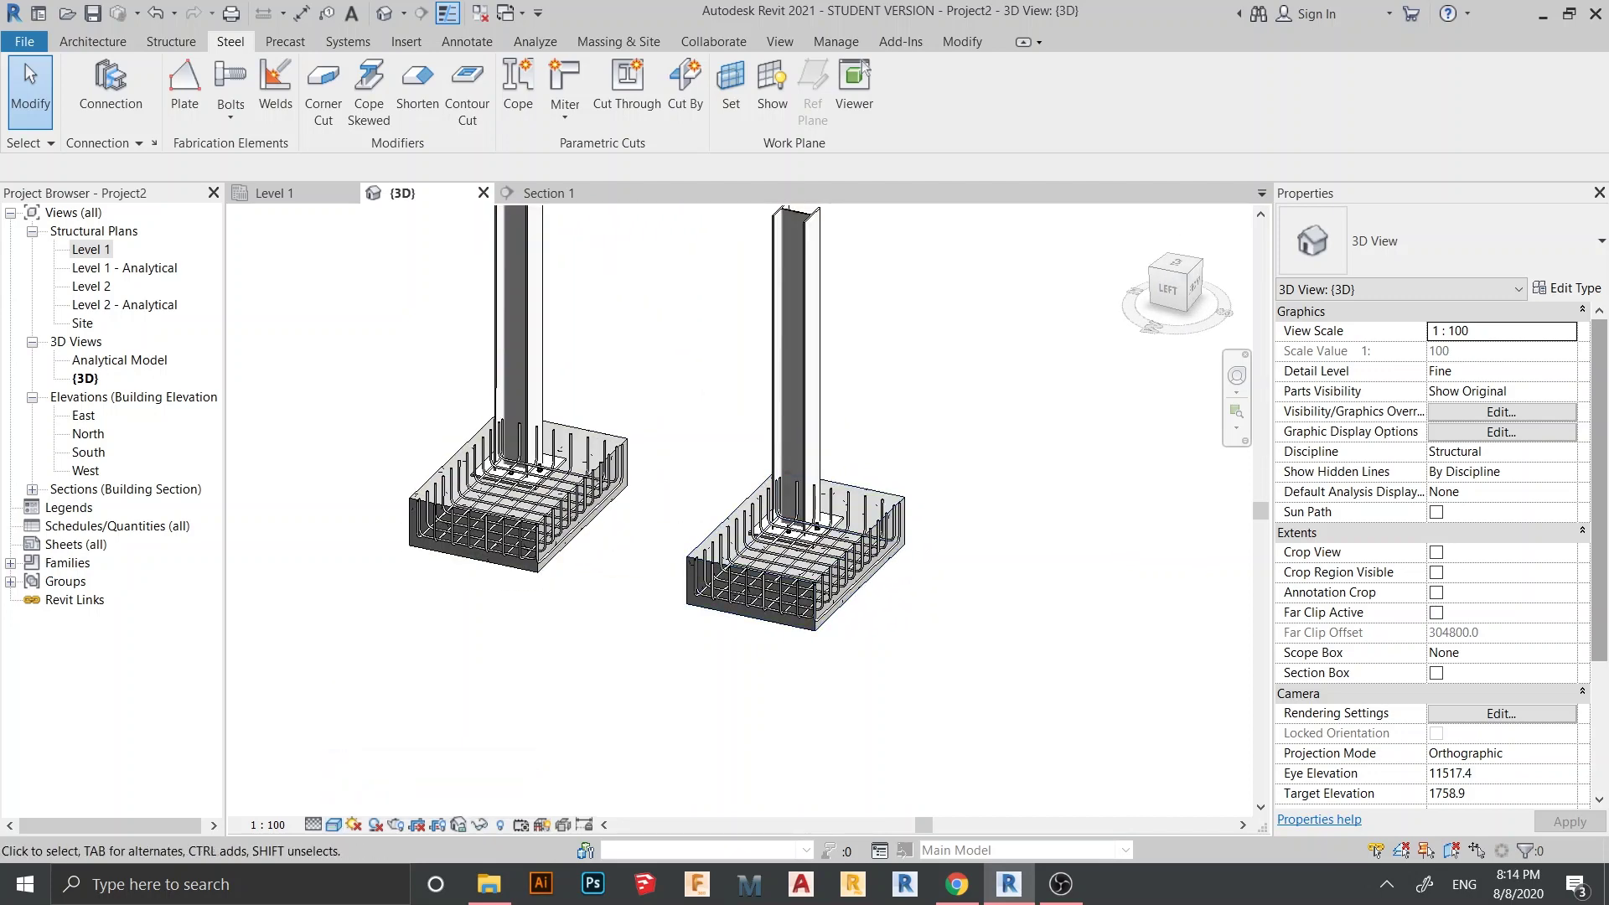
middle_click_drag(738, 587, 800, 620, "shift")
scroll(788, 545, "down", 1)
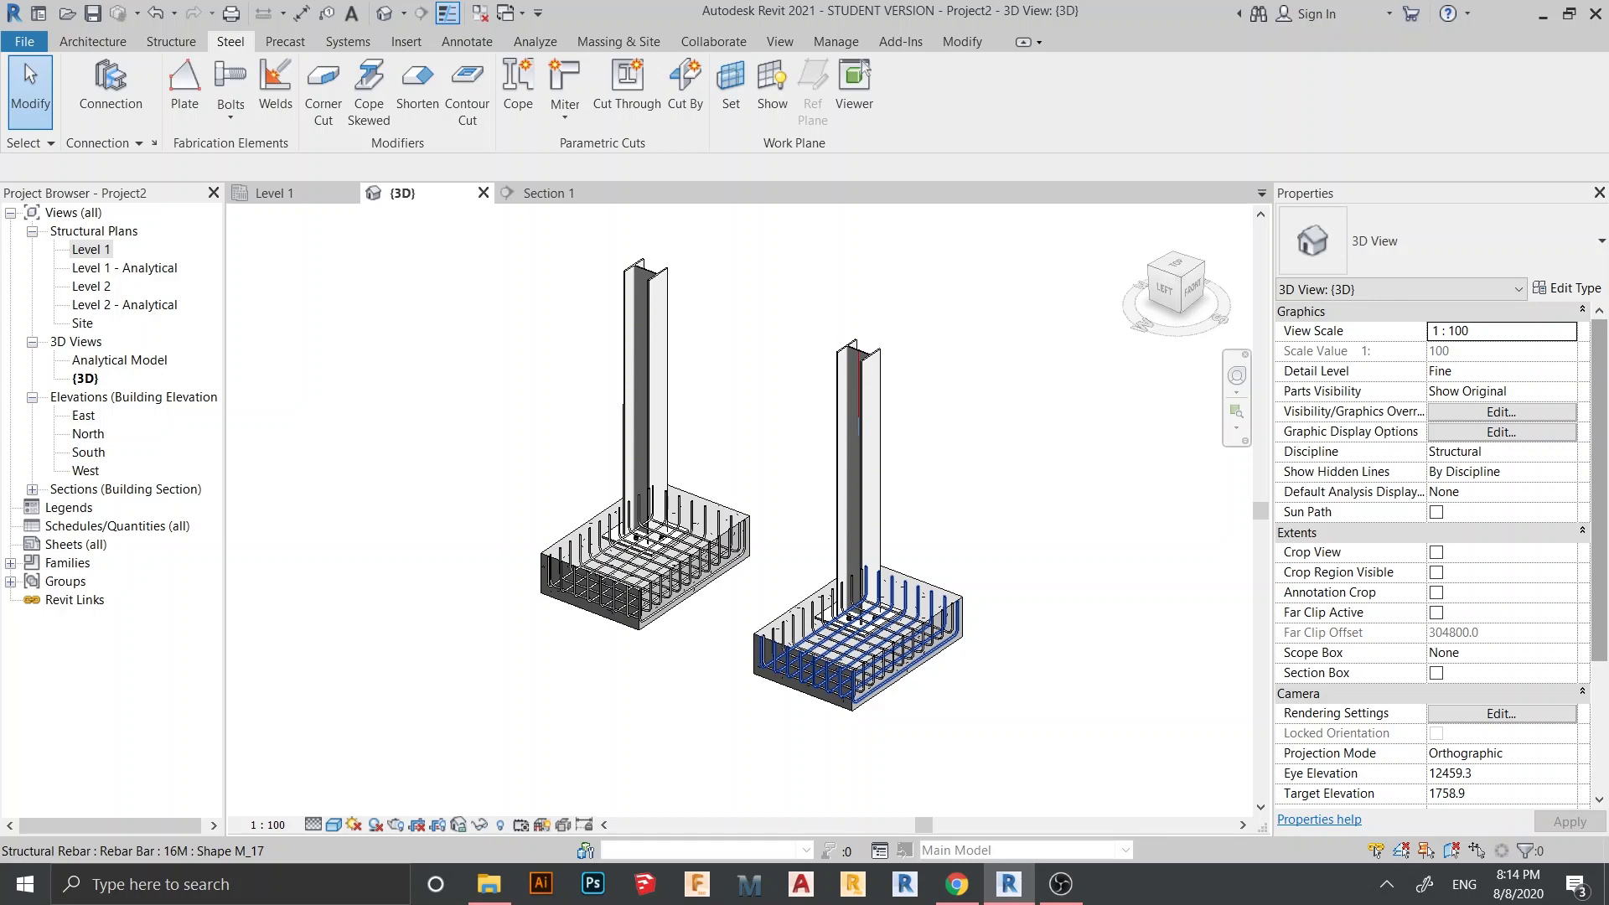
middle_click_drag(905, 645, 817, 637)
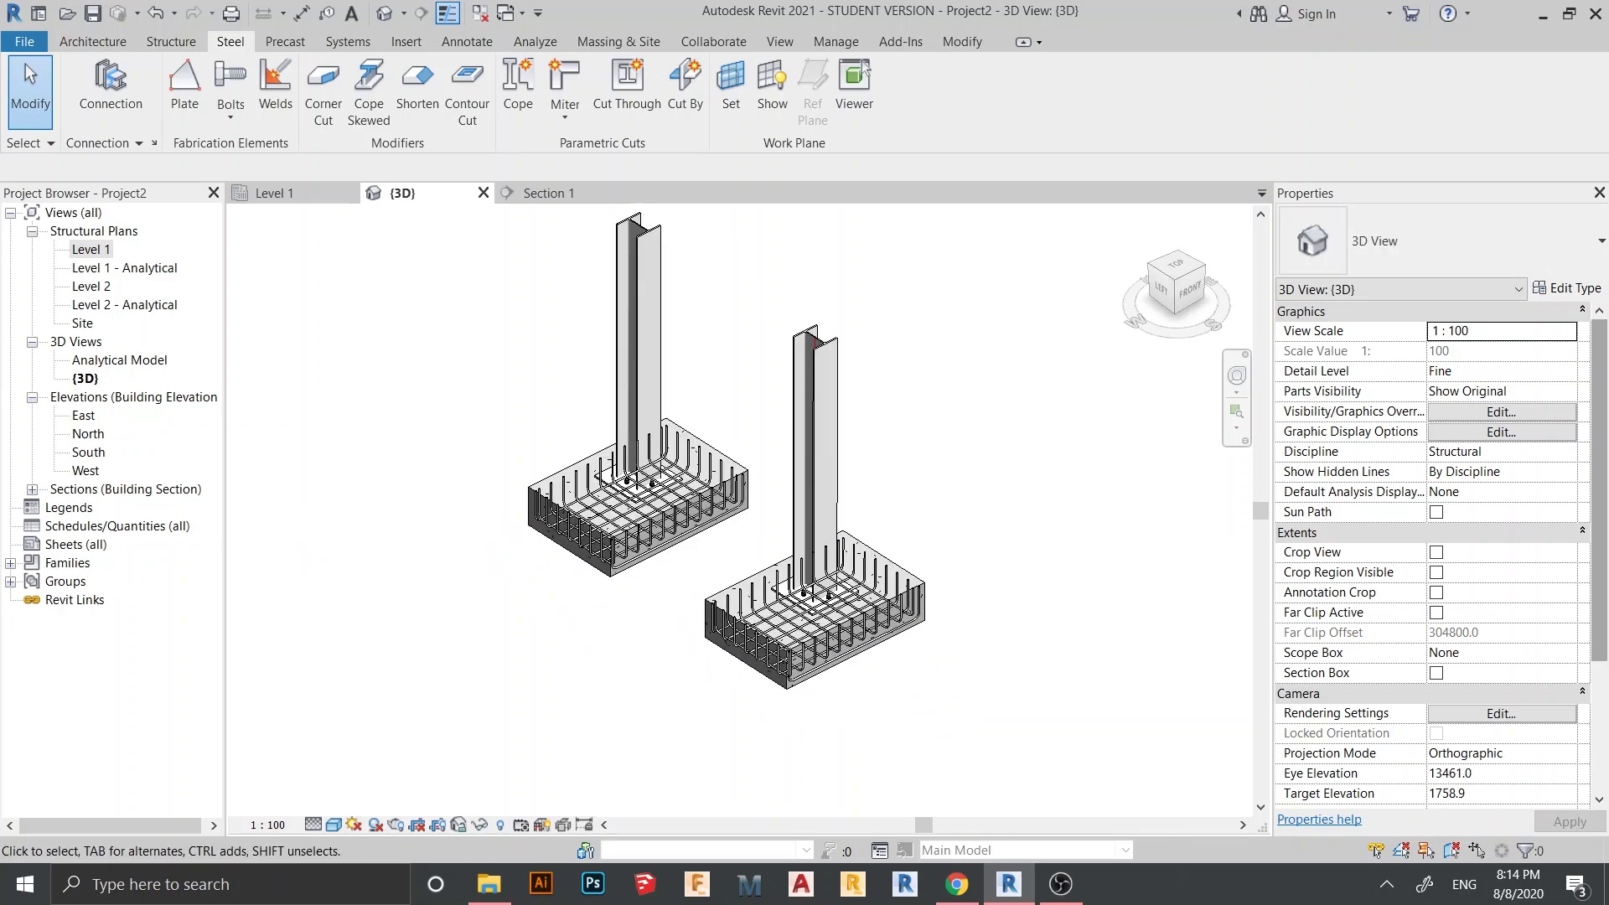